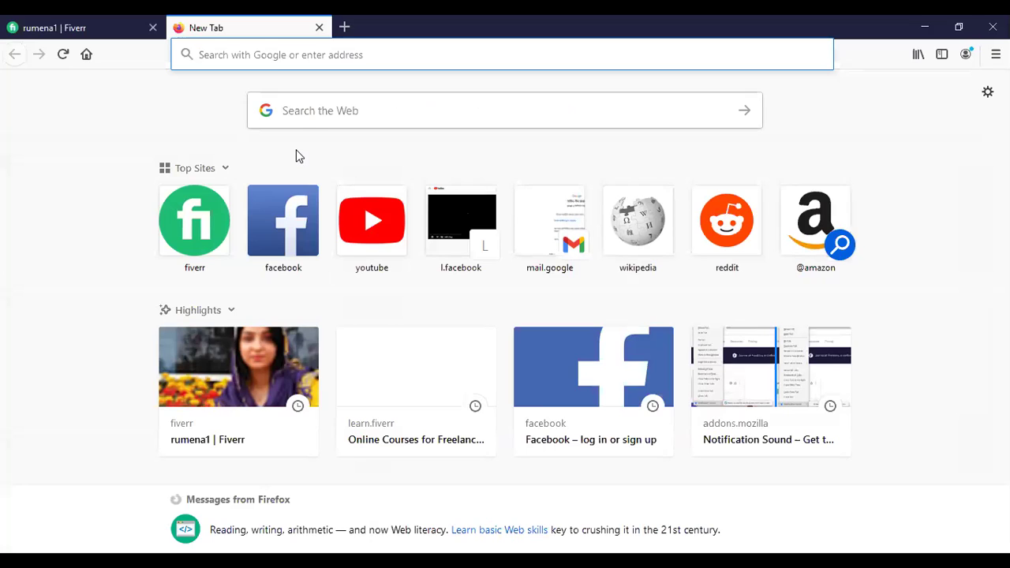
Open the Graphics & Design category from the footer of the Fiverr seller profile page.
click(28, 26)
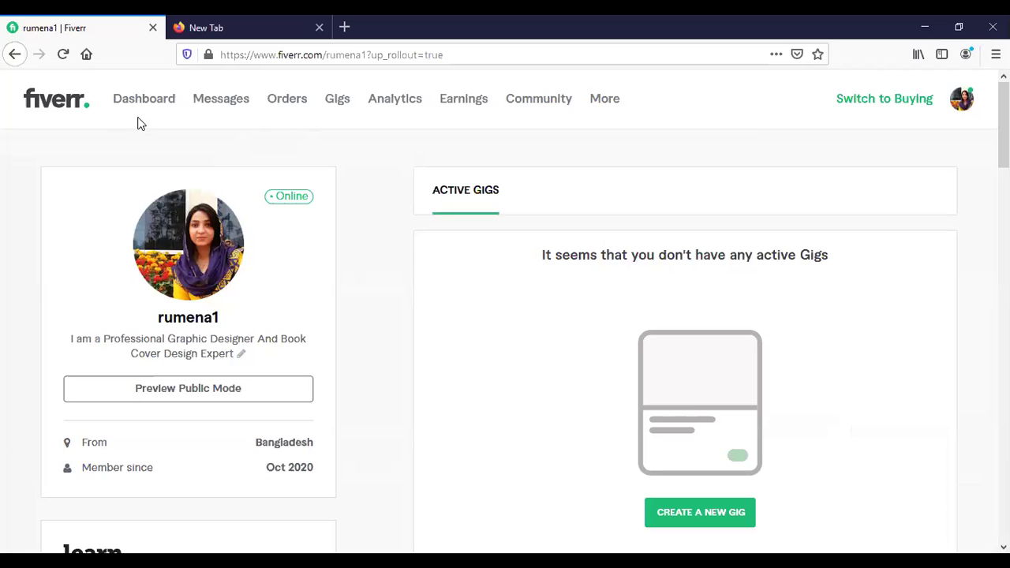
scroll(139, 122, down, 15)
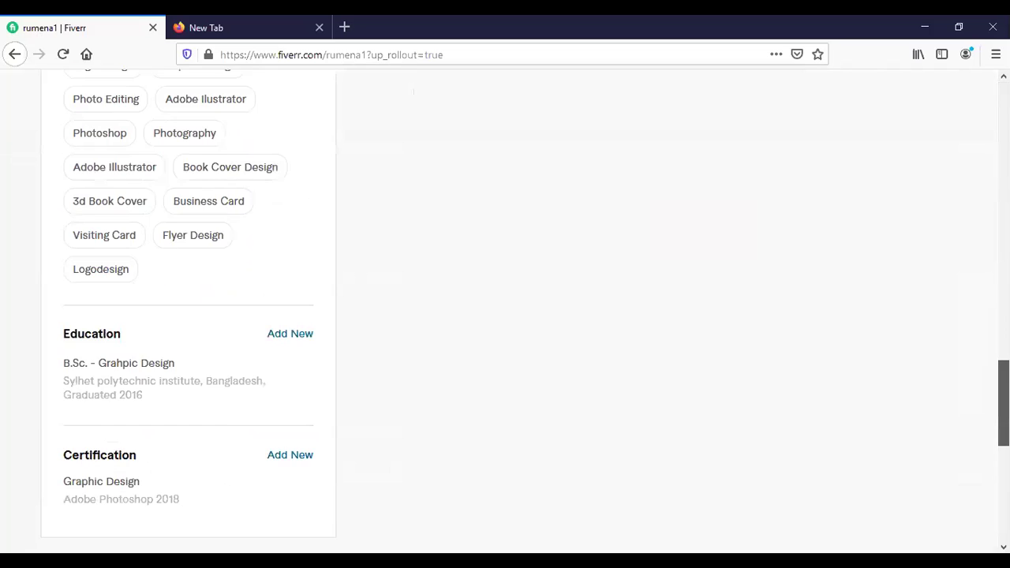
scroll(124, 293, down, 5)
scroll(124, 293, down, 1)
click(78, 253)
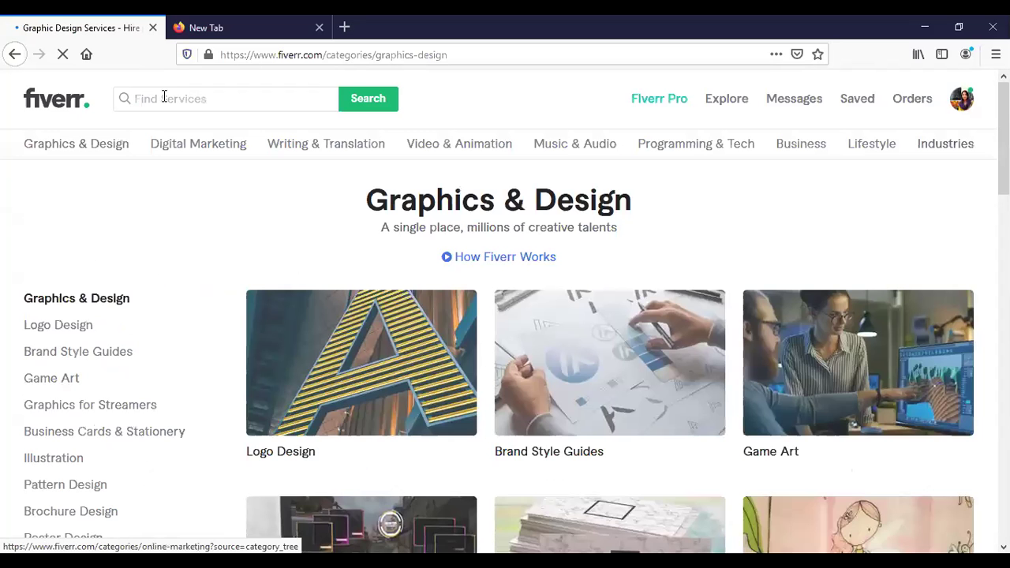
Search Fiverr services for "keyword research".
click(164, 98)
text(ke)
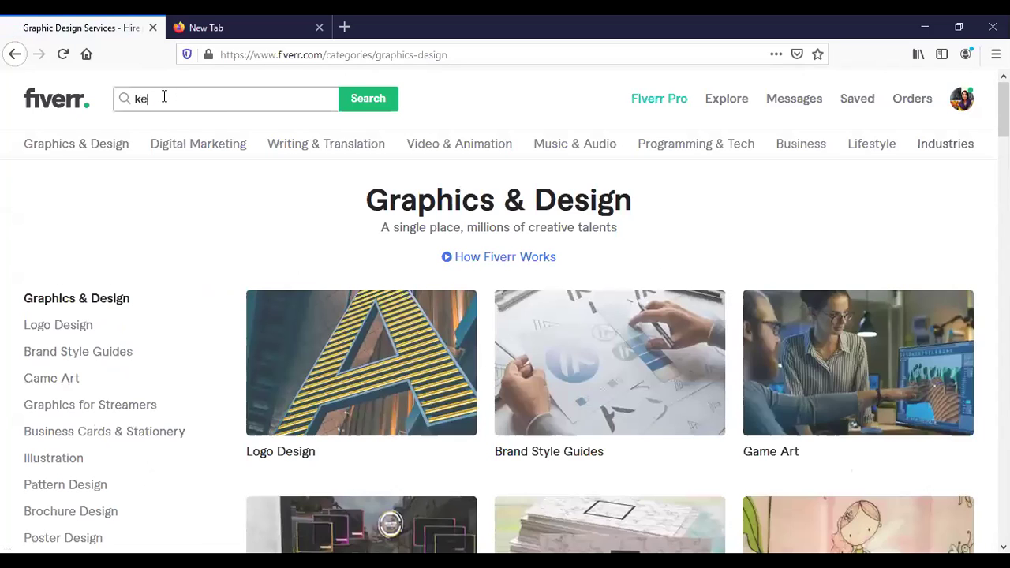
text(yword)
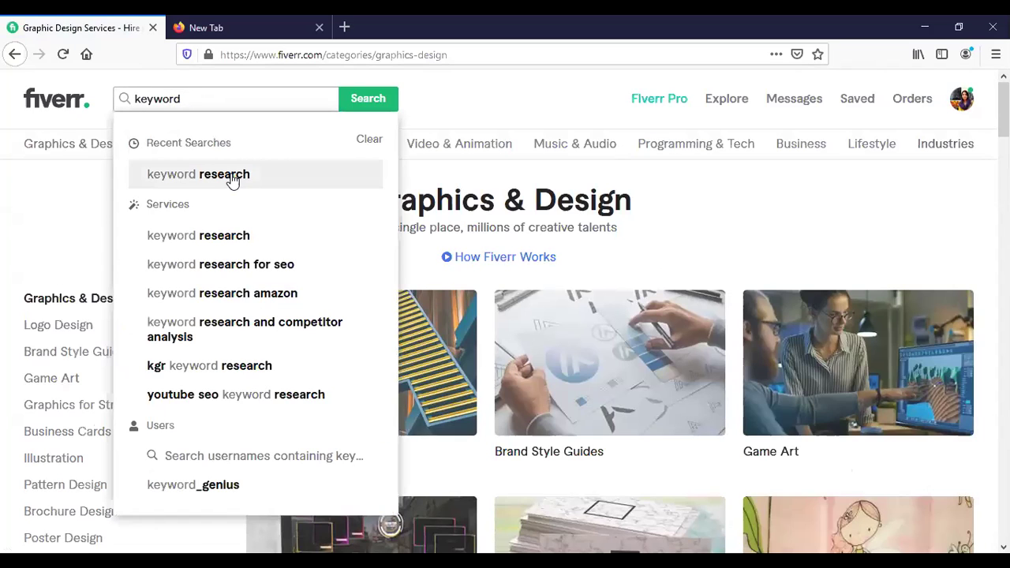
click(232, 180)
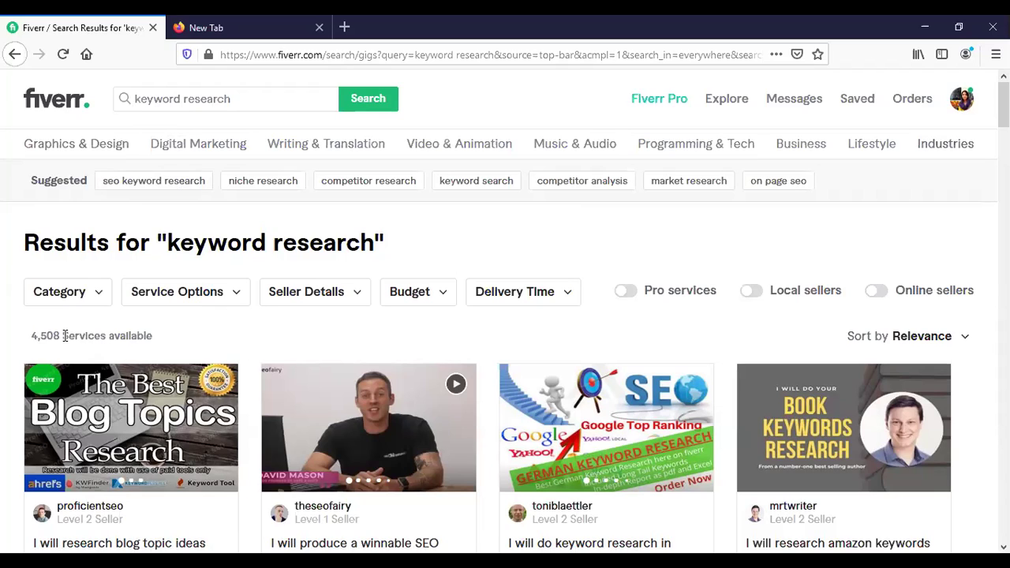
View the suggested "seo keyword research" results, then return to the "keyword research" results and check how many services are available.
click(128, 188)
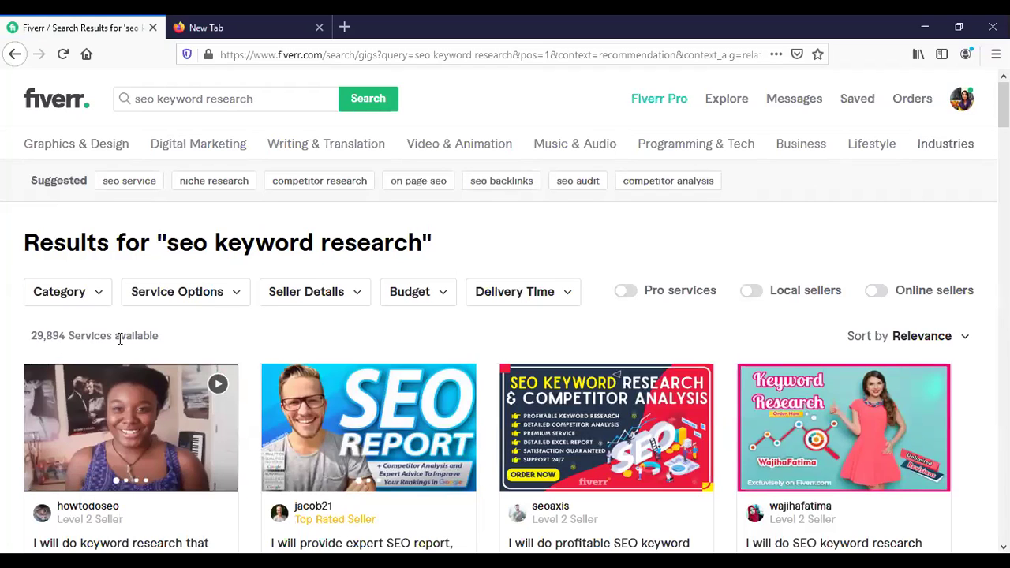
click(15, 54)
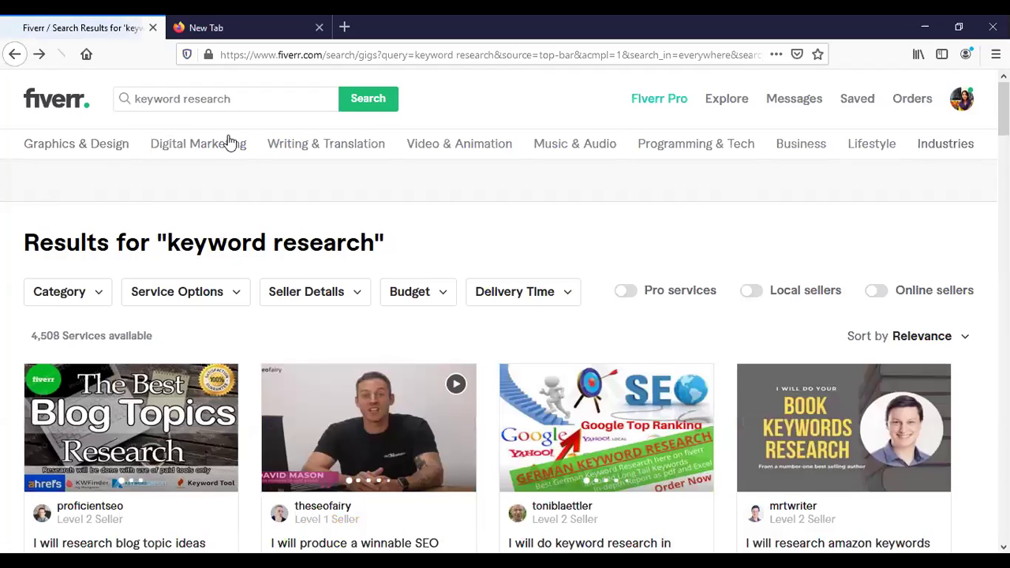
click(193, 99)
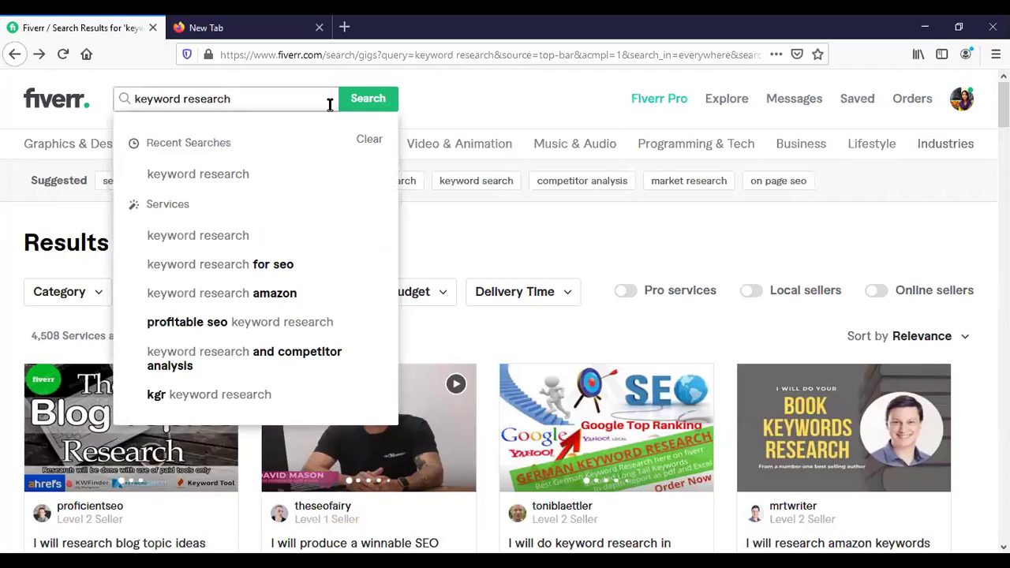
key(Return)
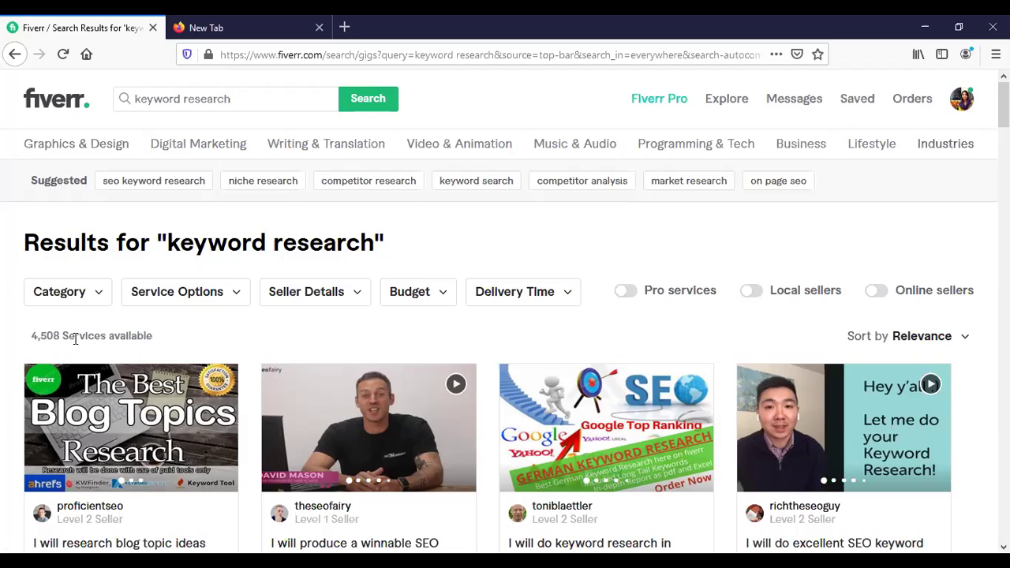
drag(59, 336, 30, 340)
click(58, 338)
Browse the suggested searches "seo keyword research", "seo service" and "seo backlinks" in turn to compare their service counts.
click(175, 184)
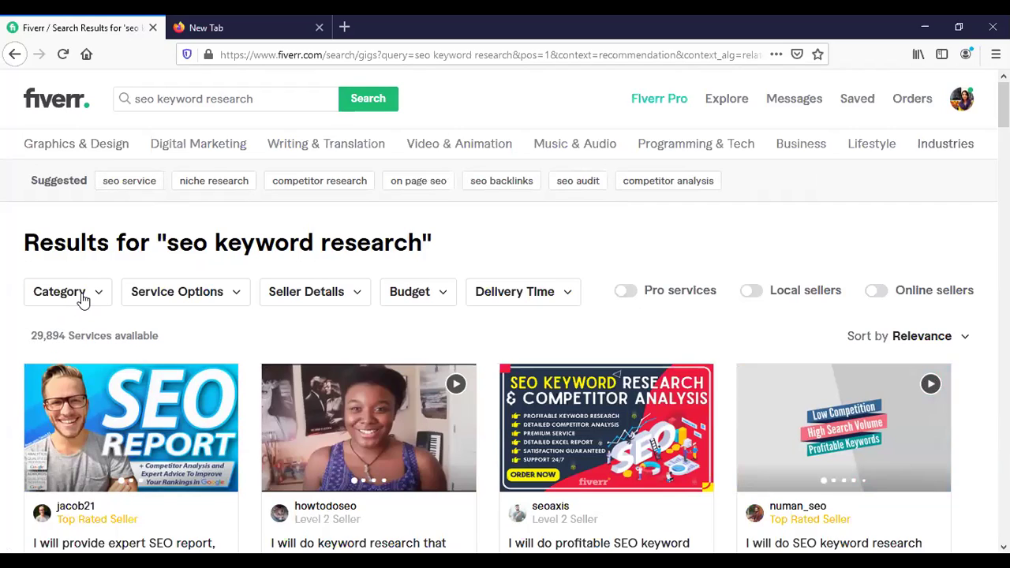
click(113, 189)
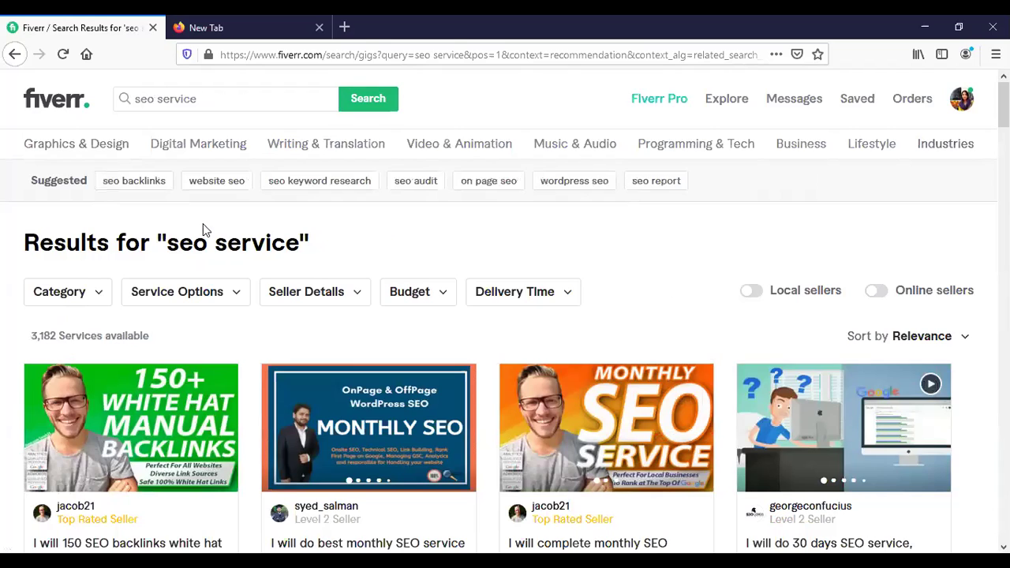
click(150, 193)
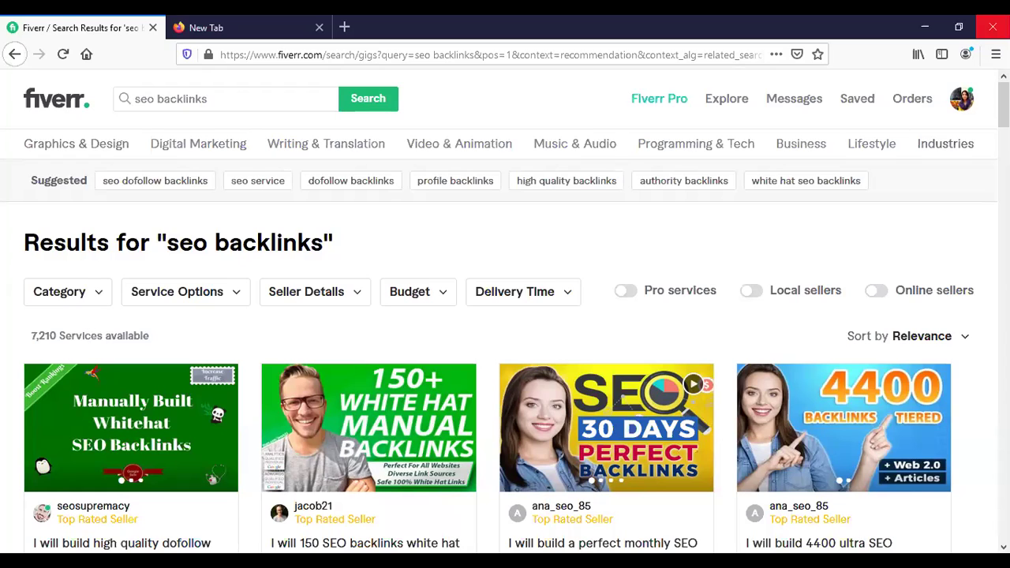
scroll(89, 335, down, 3)
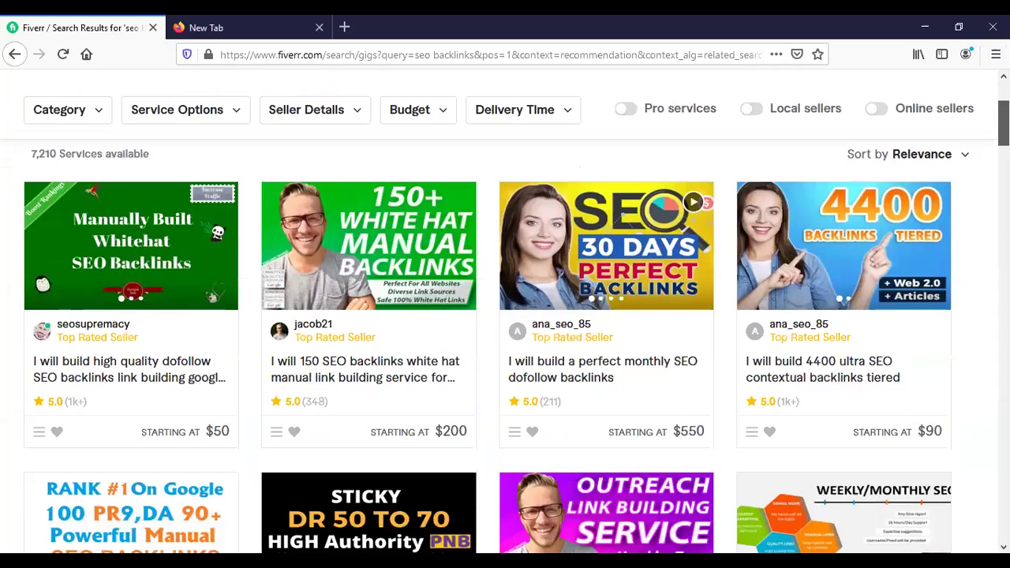
scroll(28, 79, up, 3)
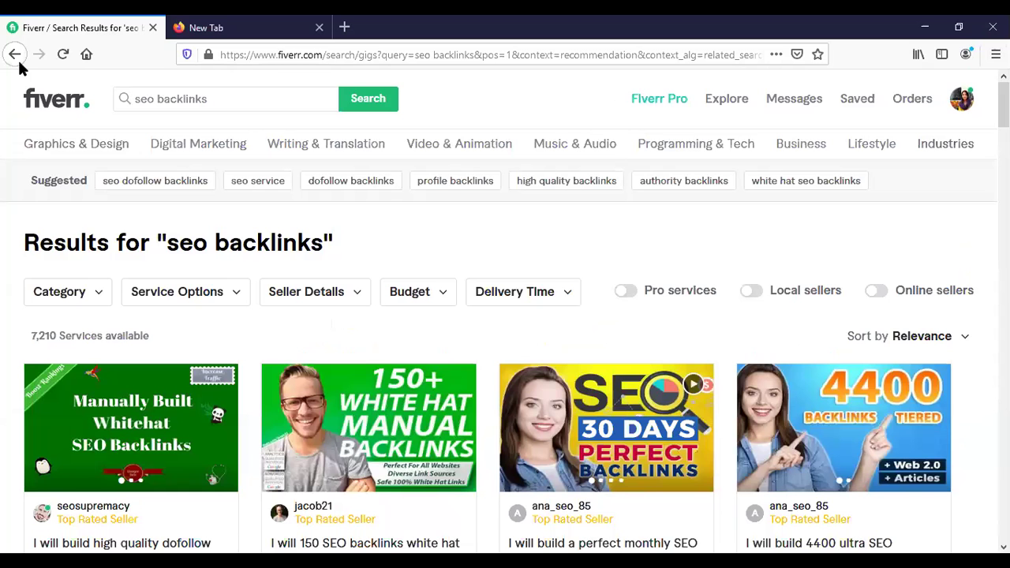
Return to the "keyword research" results and open the gig about blog topic ideas with high volume keywords.
click(20, 67)
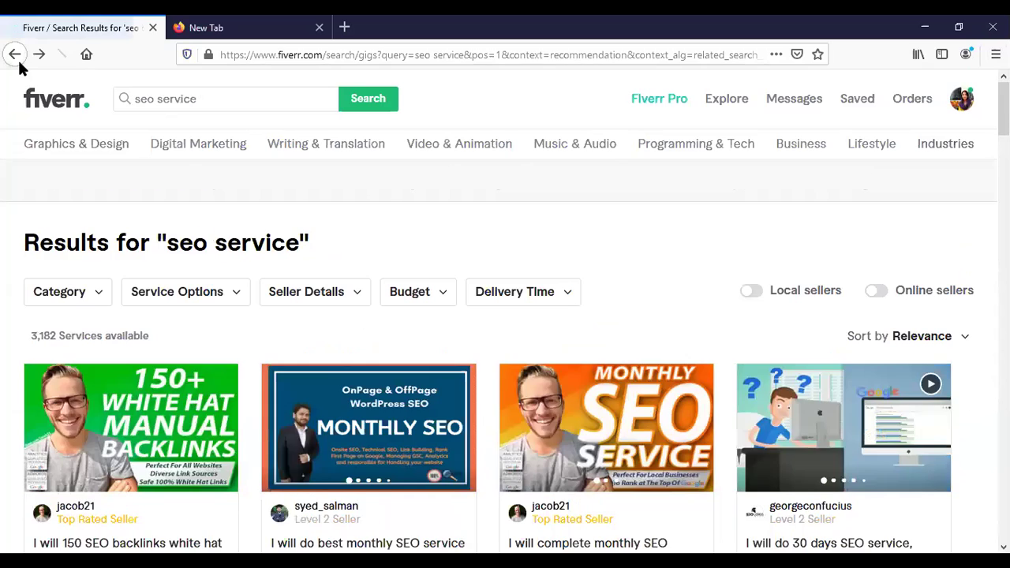
click(20, 67)
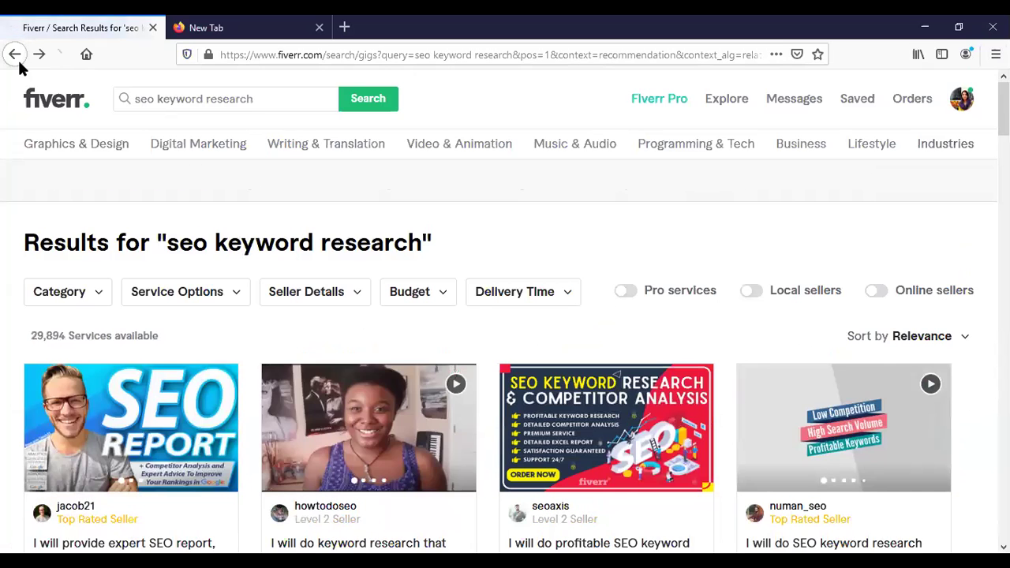
click(19, 68)
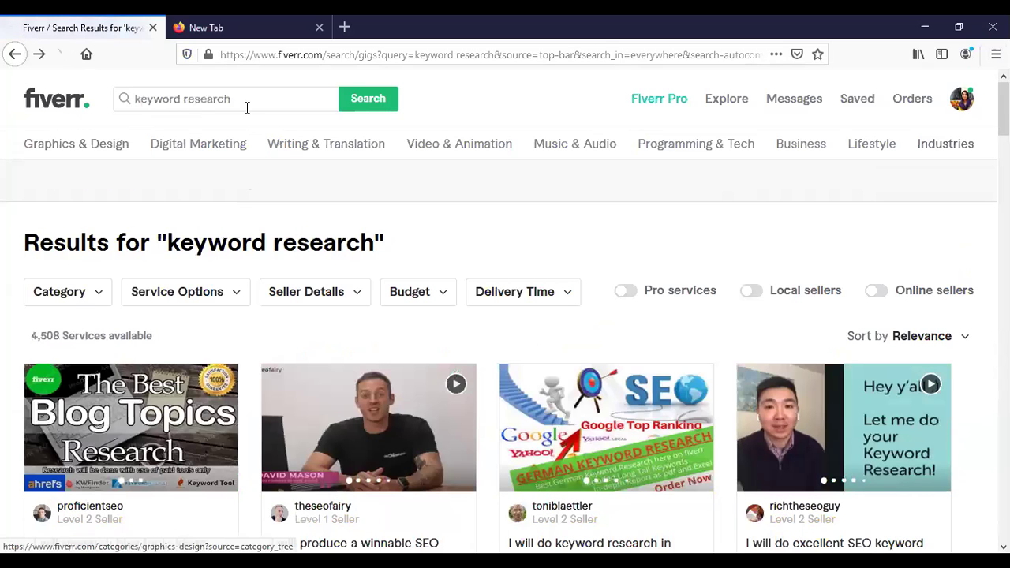
scroll(740, 335, down, 3)
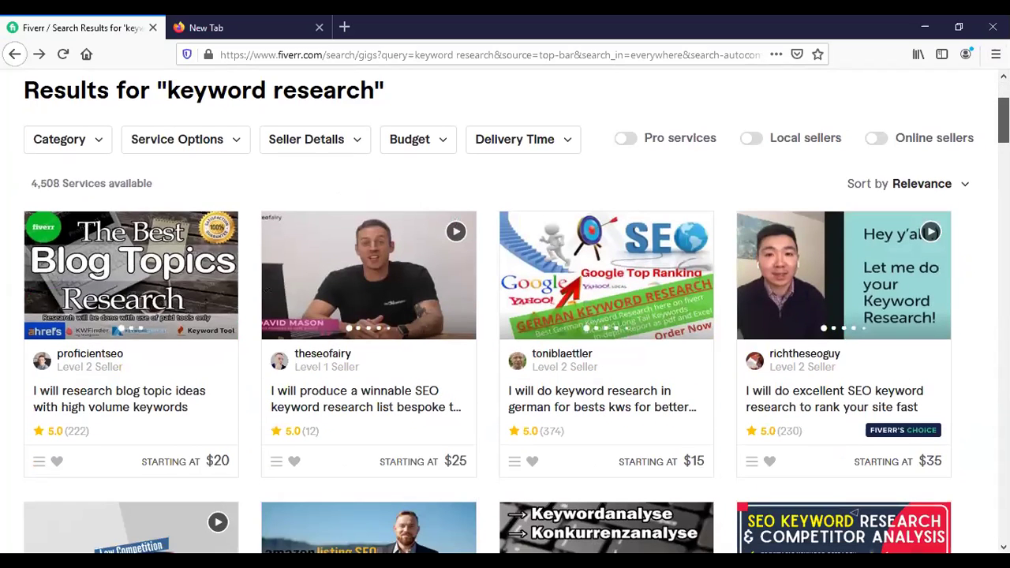
scroll(150, 351, down, 1)
click(150, 351)
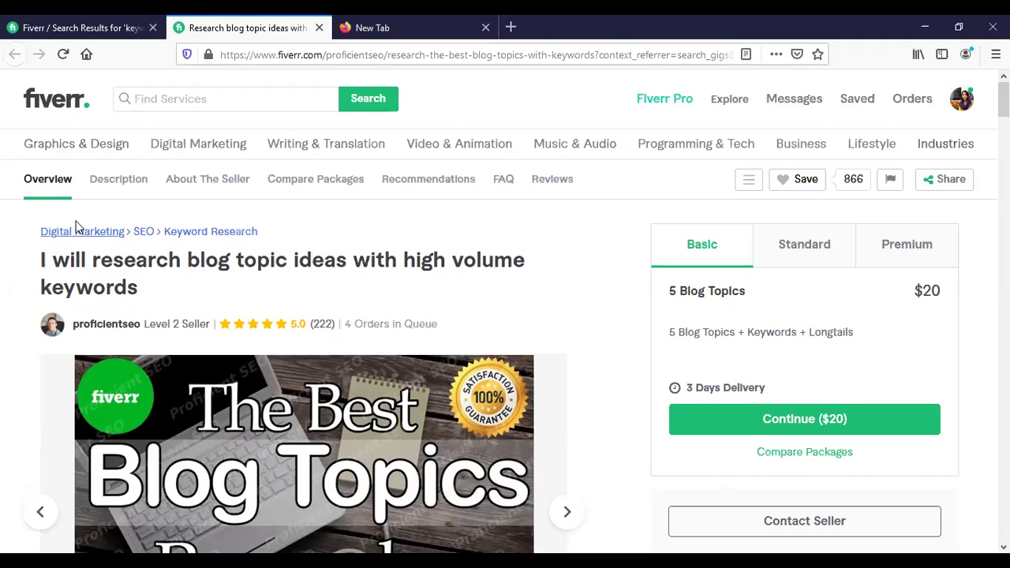
Check the category of the winnable SEO keyword list gig and the German keyword research gig from the results, closing each one.
click(112, 30)
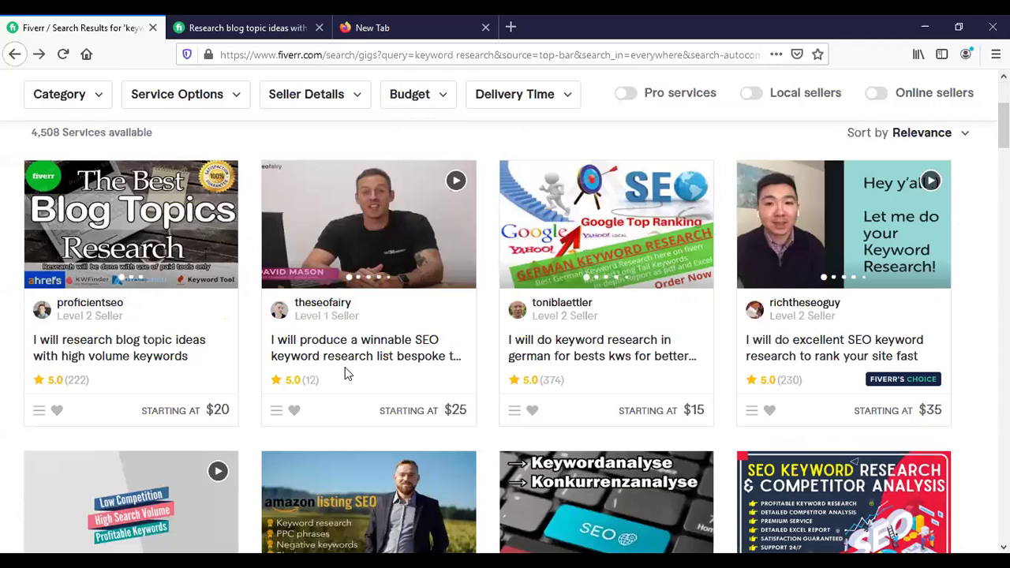
click(376, 362)
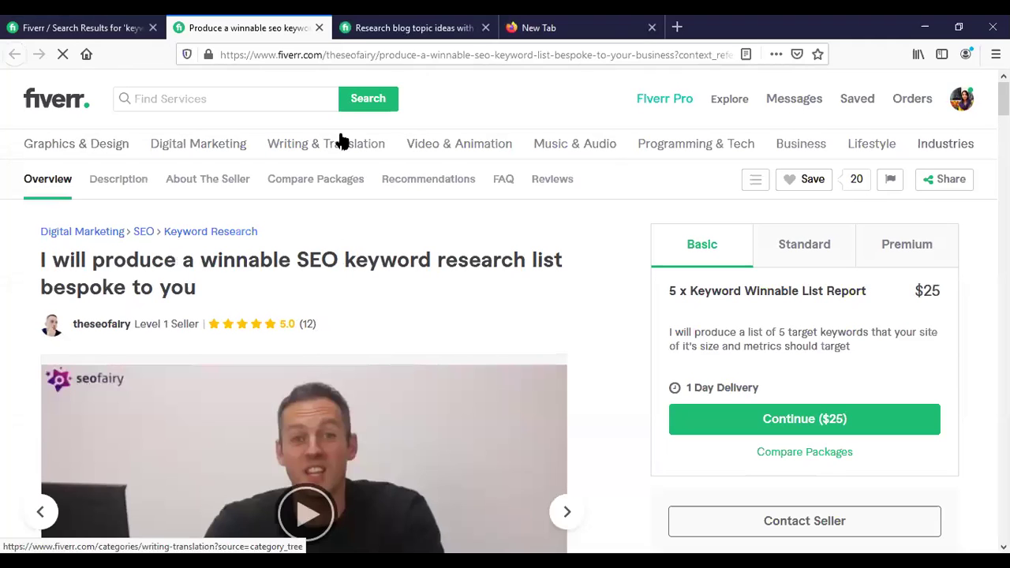
click(319, 27)
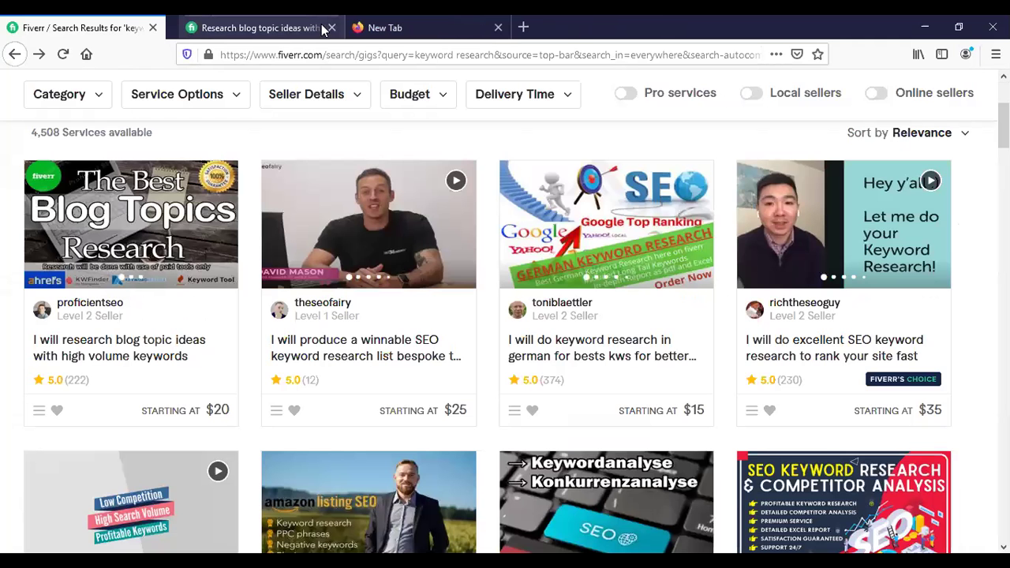
click(538, 362)
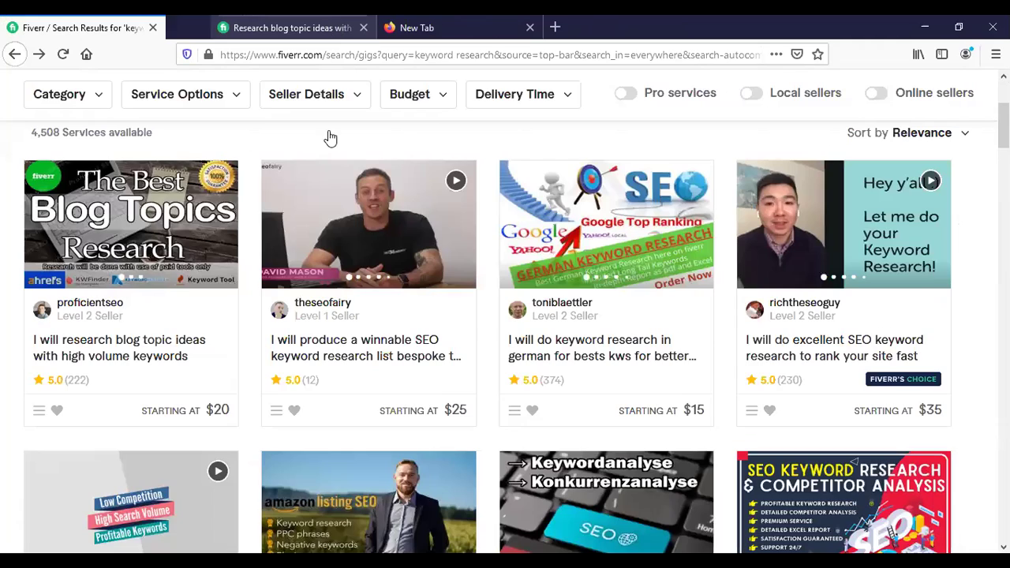
click(319, 28)
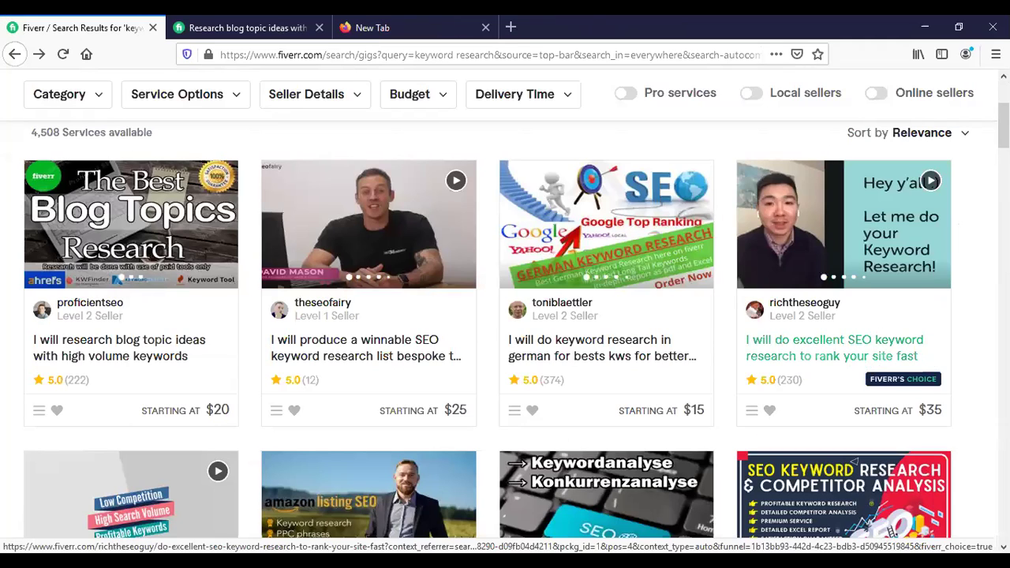
View the gig offering SEO keyword research and competitor analysis for Google top ranking, then close it.
scroll(845, 342, down, 4)
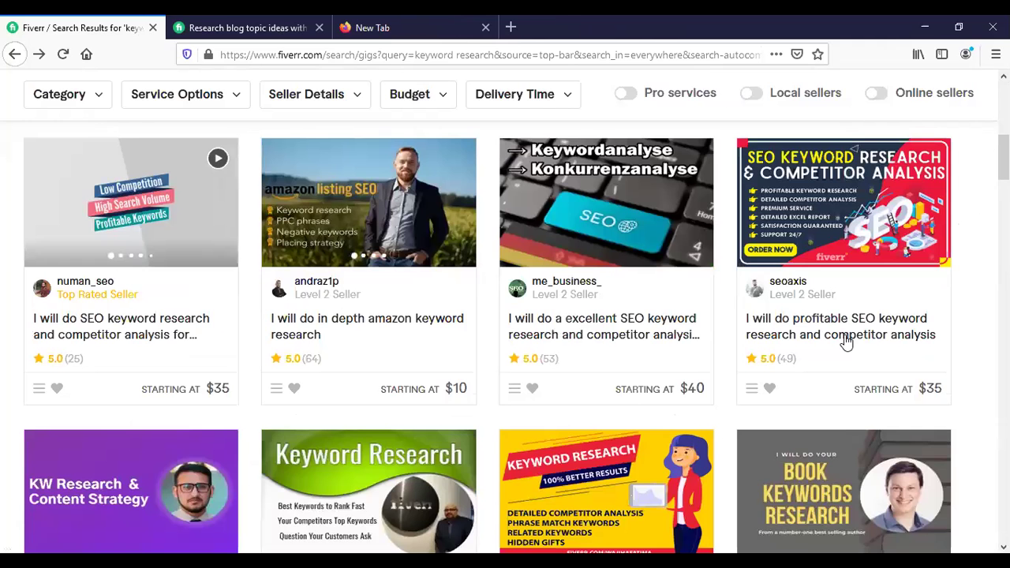
click(146, 337)
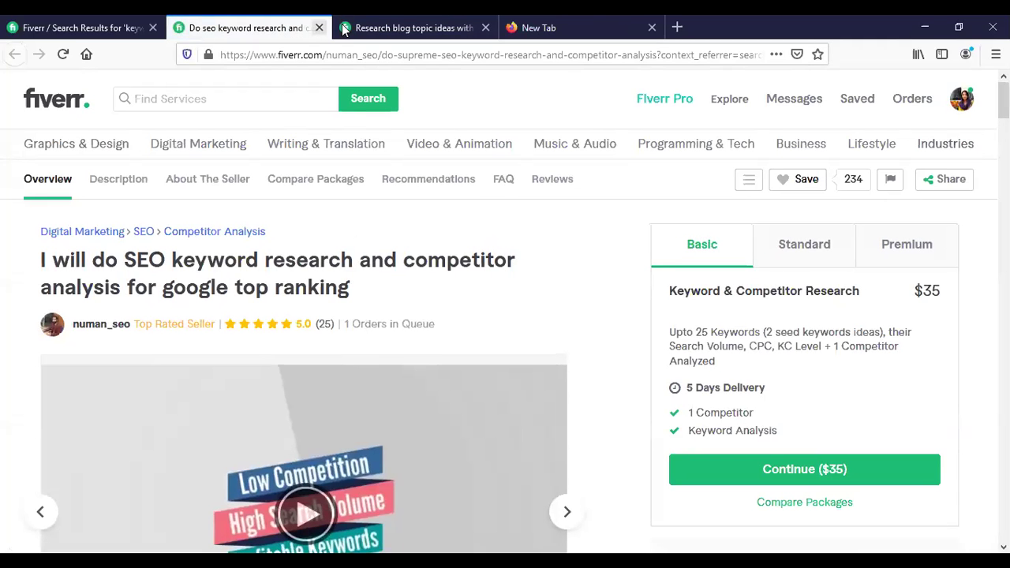
click(318, 28)
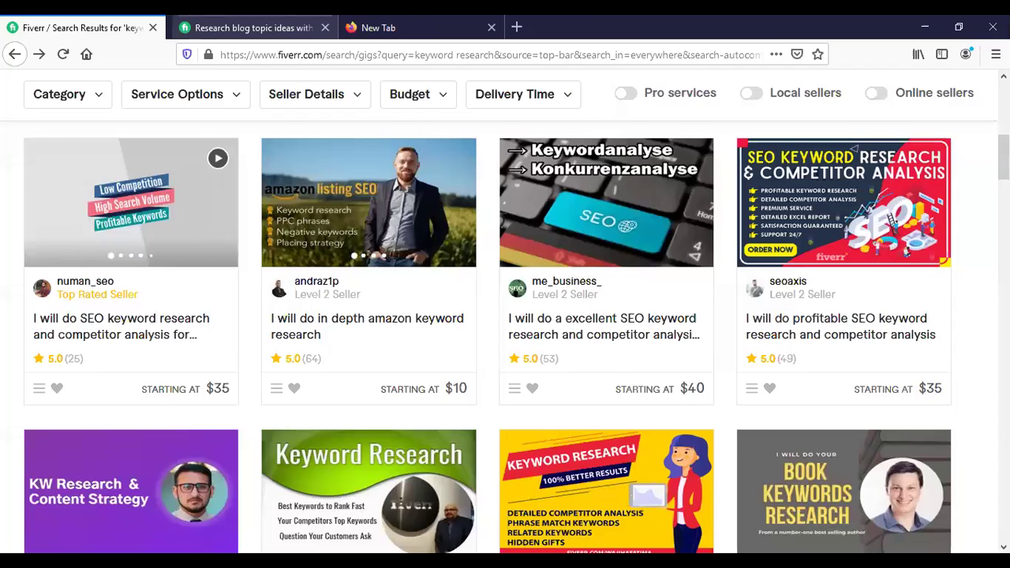
Switch to the suggested search "seo keyword research" and open the $15 gig for excellent SEO keyword research and competitor analysis.
scroll(505, 315, up, 5)
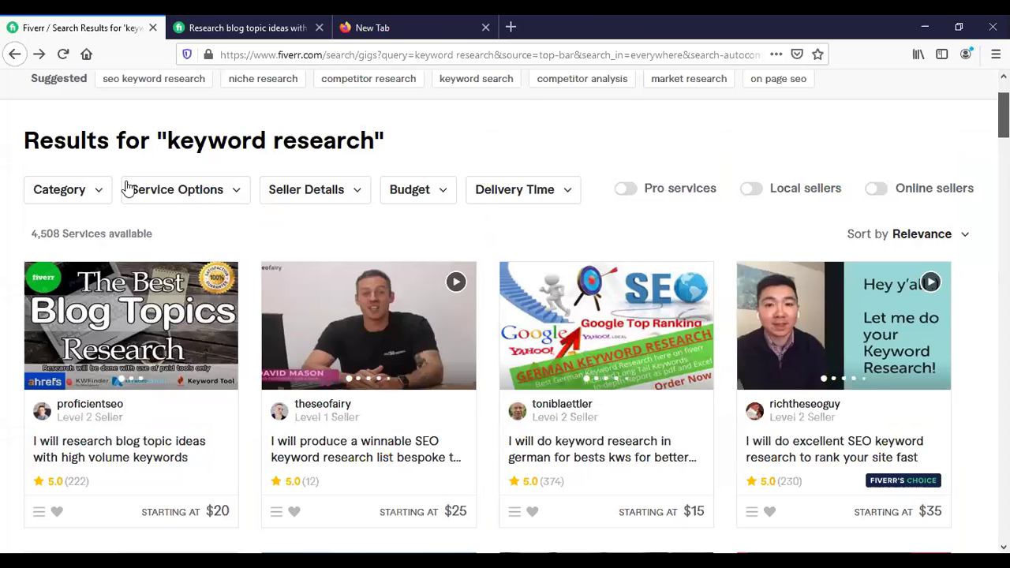
click(154, 79)
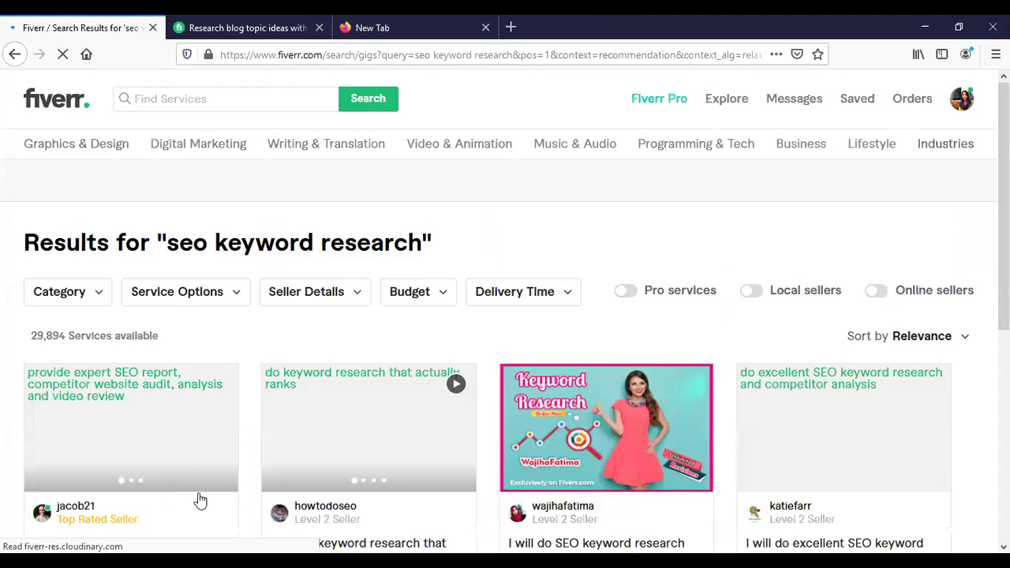
scroll(975, 190, down, 2)
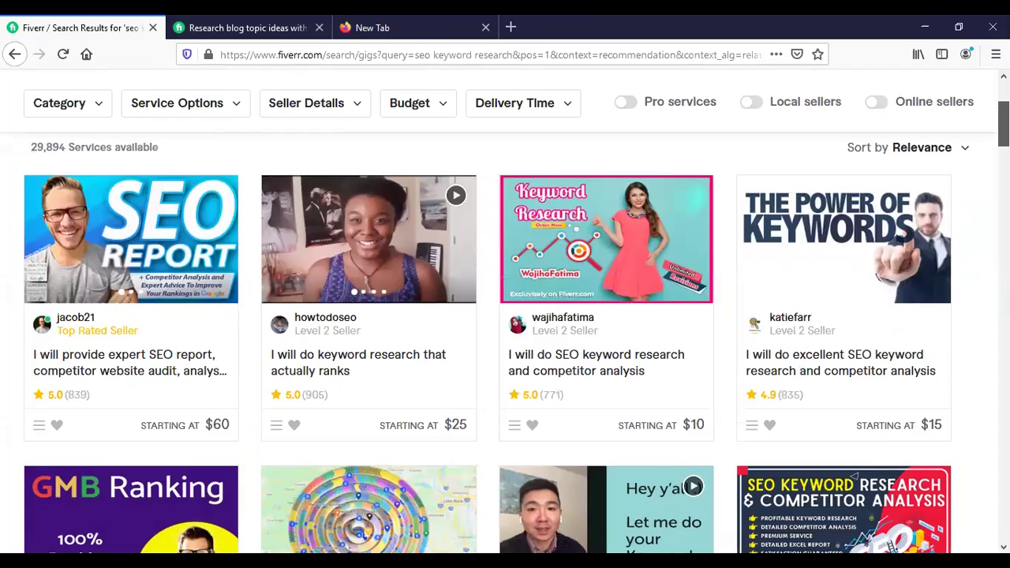
click(727, 308)
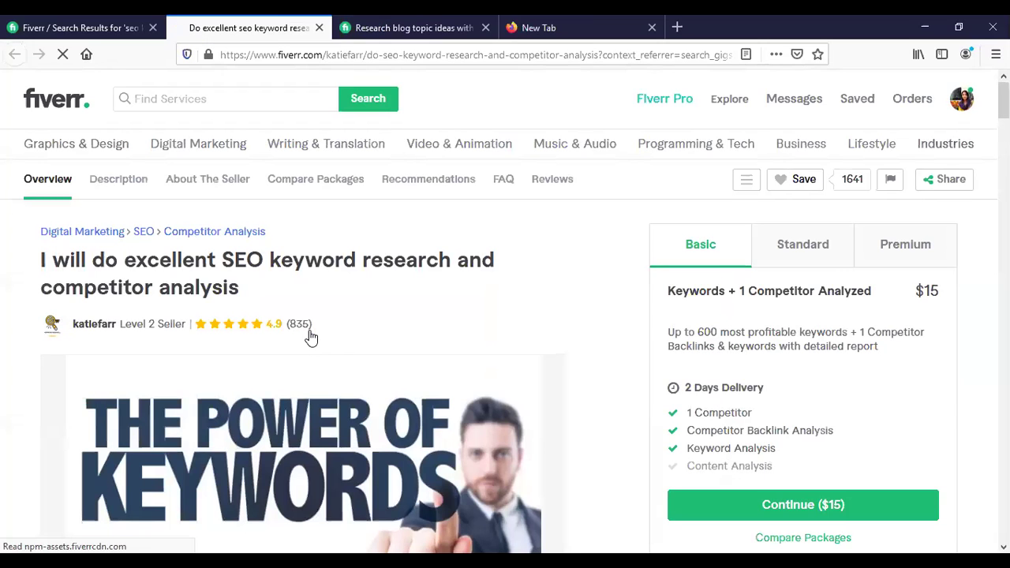
Open the "keyword research that actually ranks" gig from the search results and return to the results, keeping the gig open.
key(ctrl+shift+Tab)
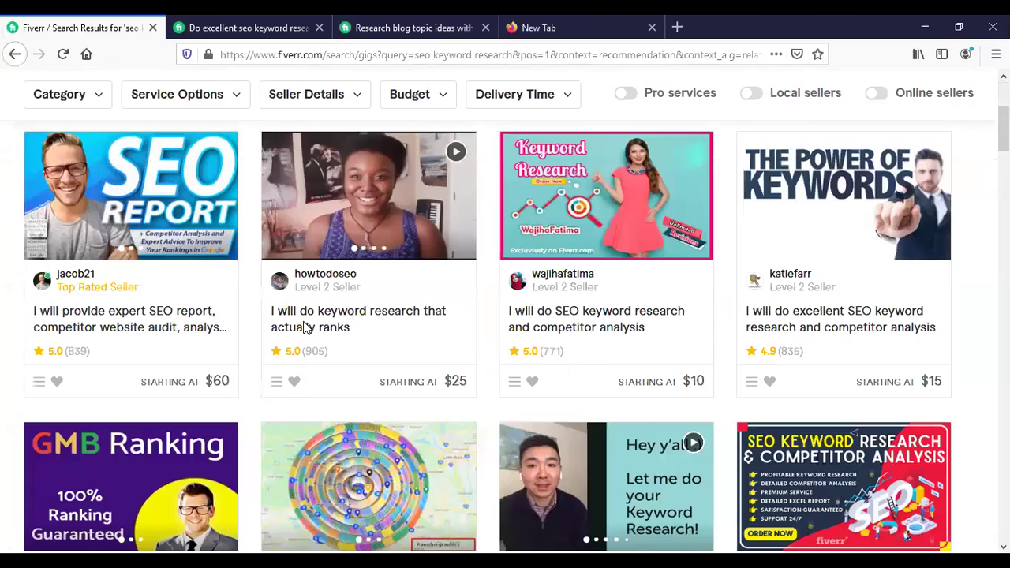
click(306, 328)
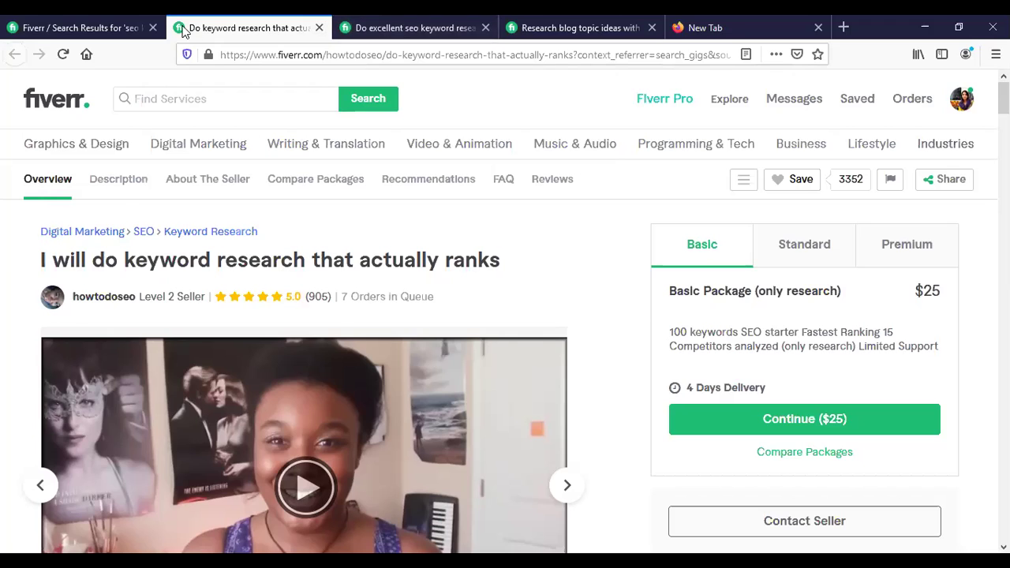
click(79, 27)
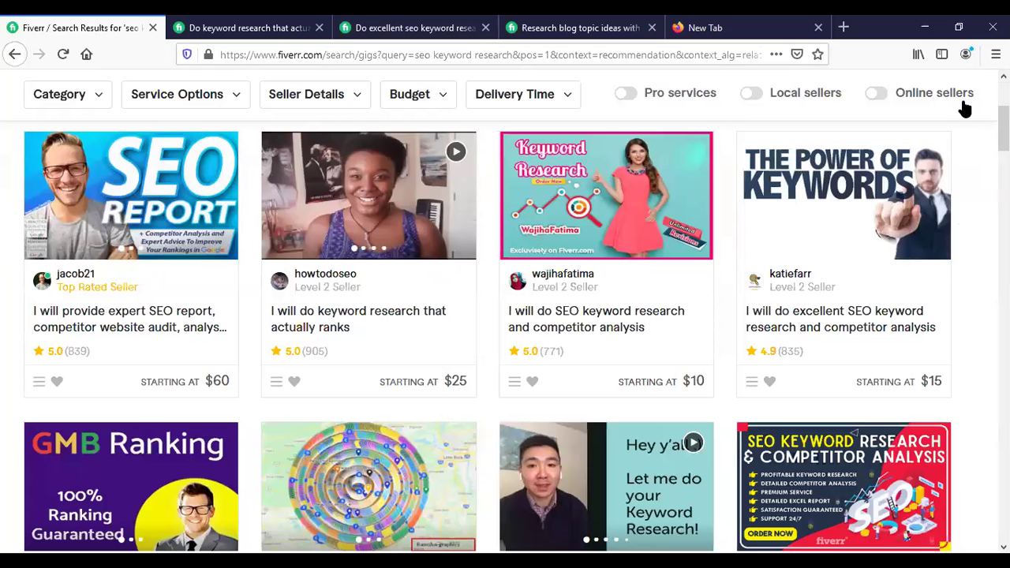
Open the account's own seller profile and start creating a new gig.
scroll(857, 150, up, 3)
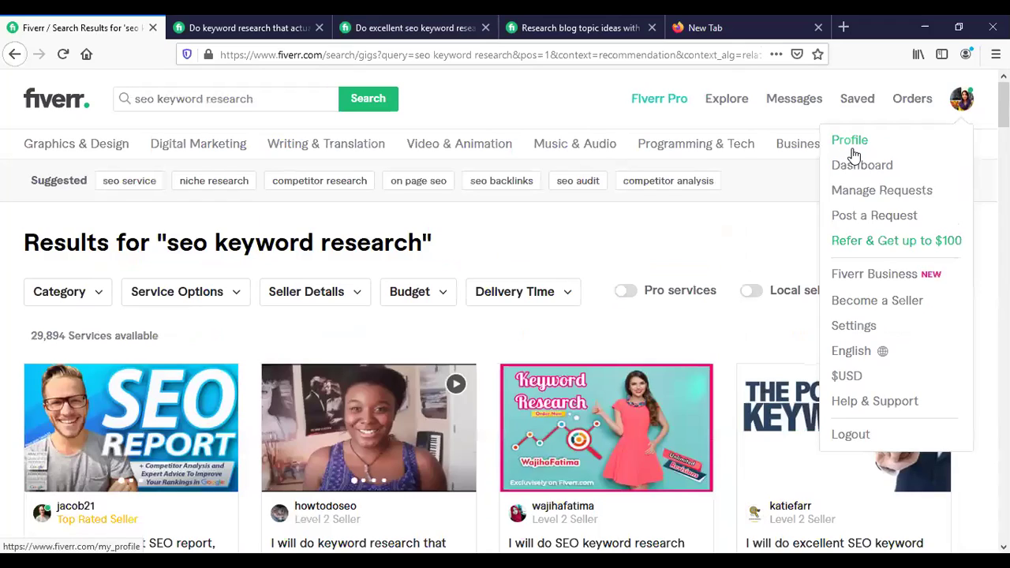
click(853, 148)
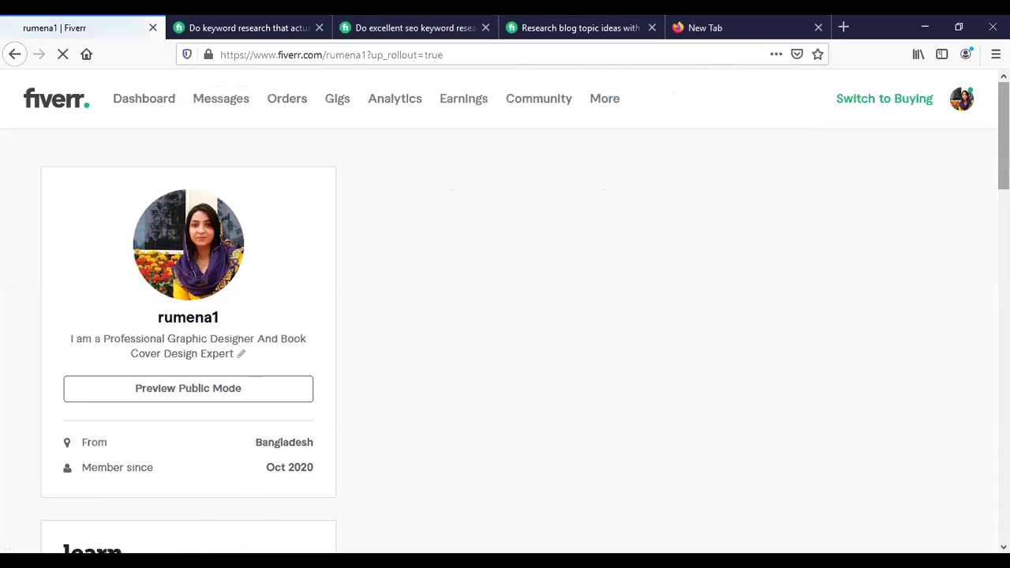
scroll(794, 275, down, 3)
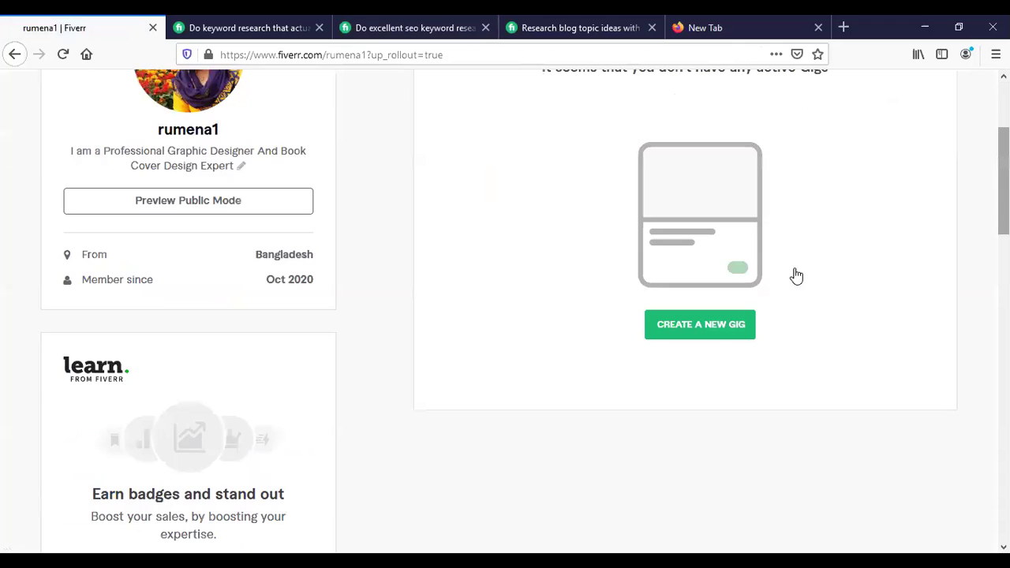
click(715, 331)
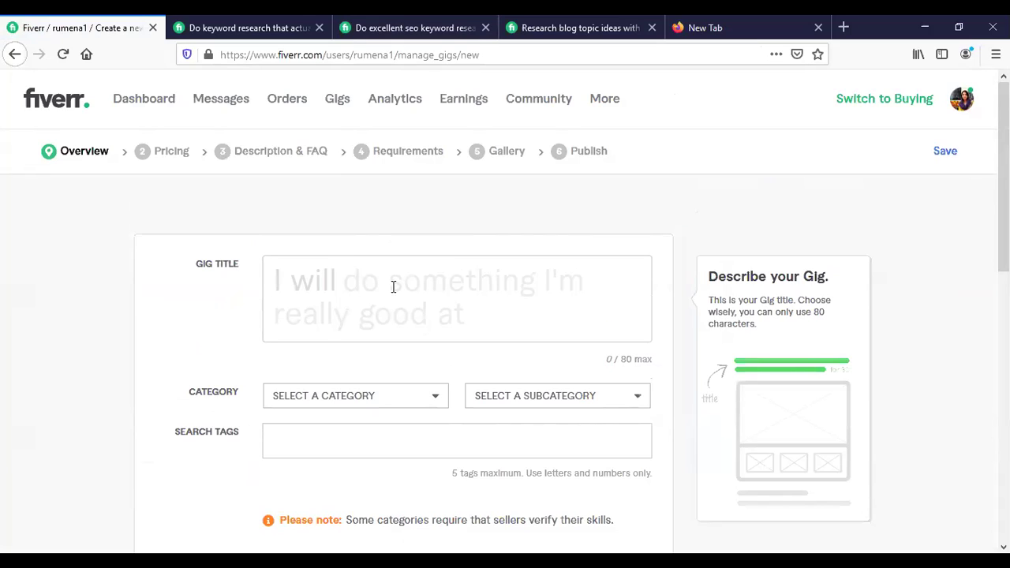
Enter the gig title "do SEO Keyword research and competitor analysis" and review its full wording.
click(345, 285)
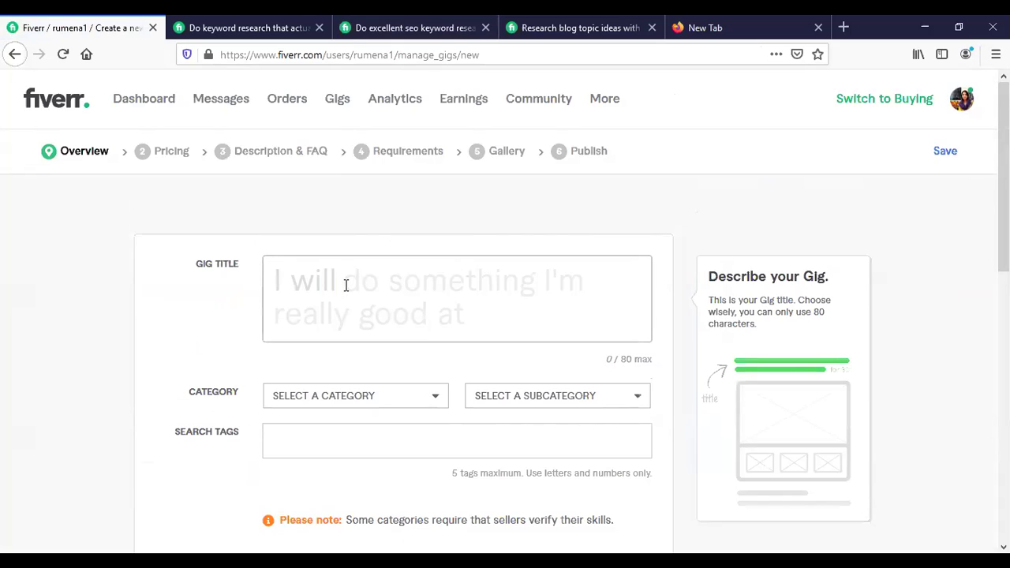
text(do S)
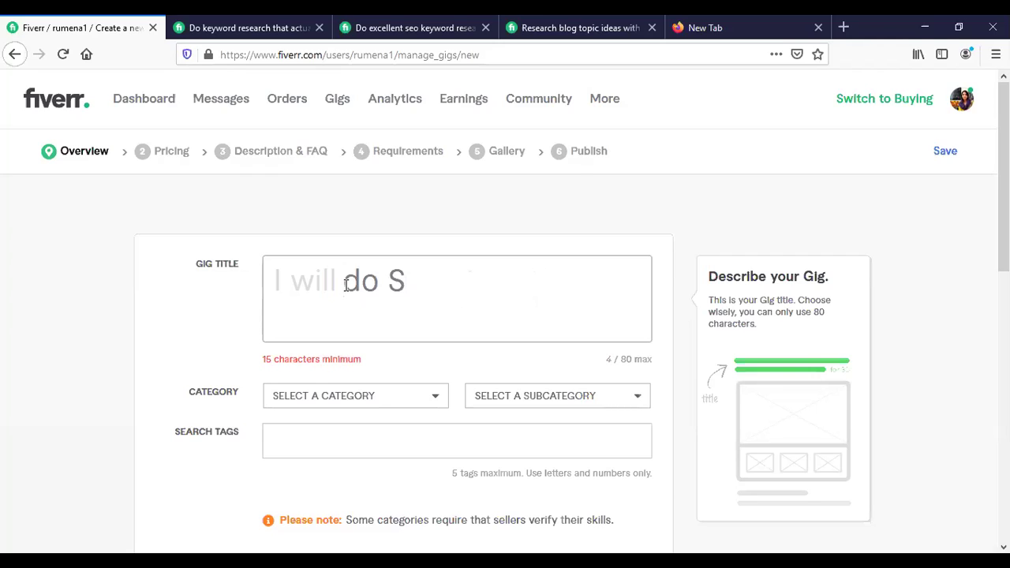
text(EO K)
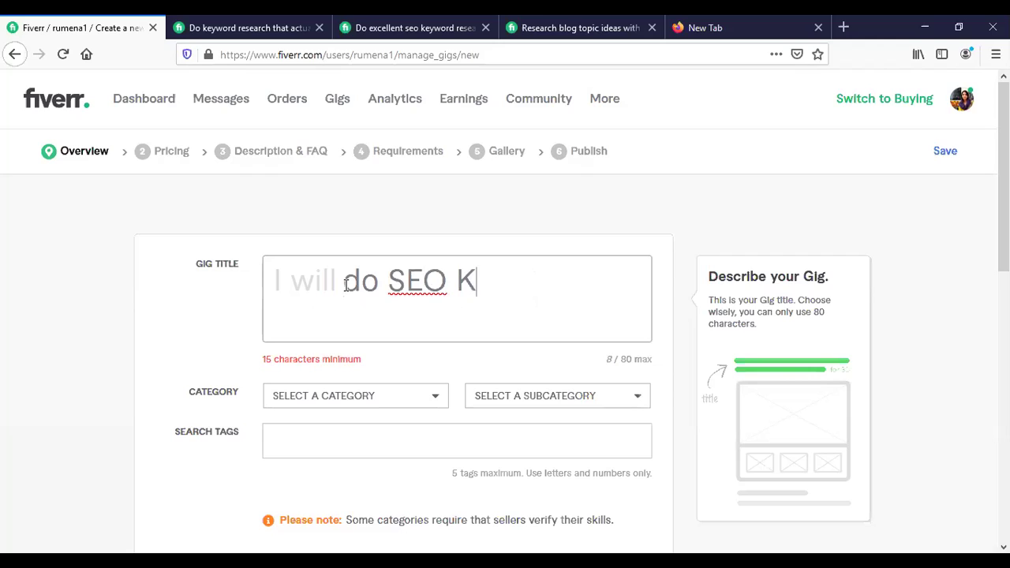
text(eyw)
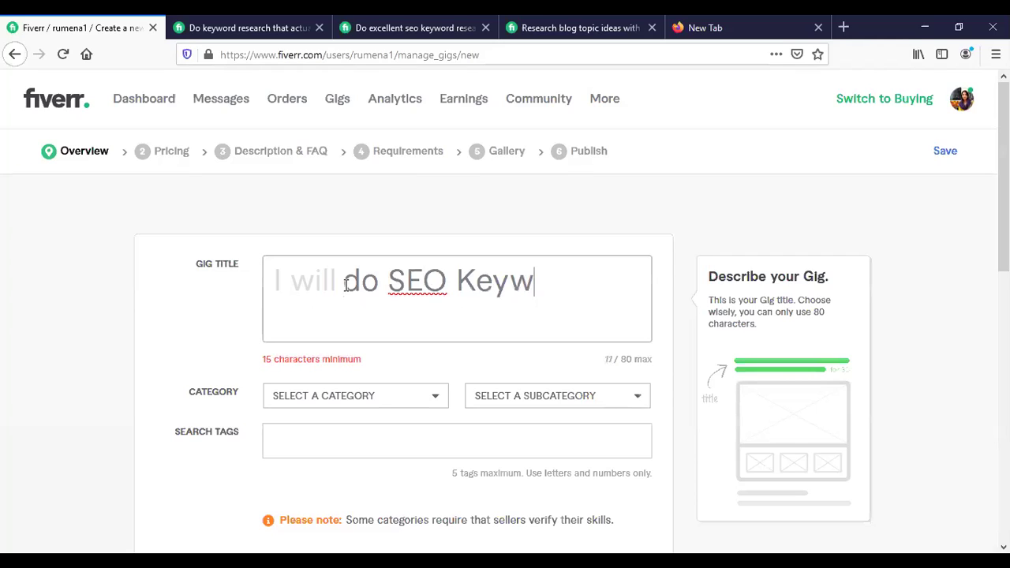
text(ord resea)
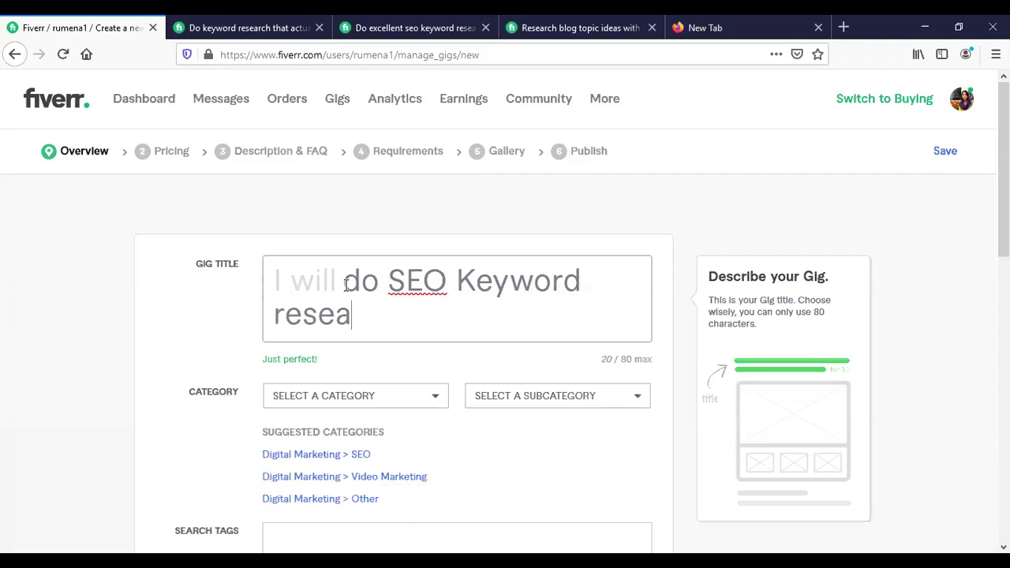
text(rch and )
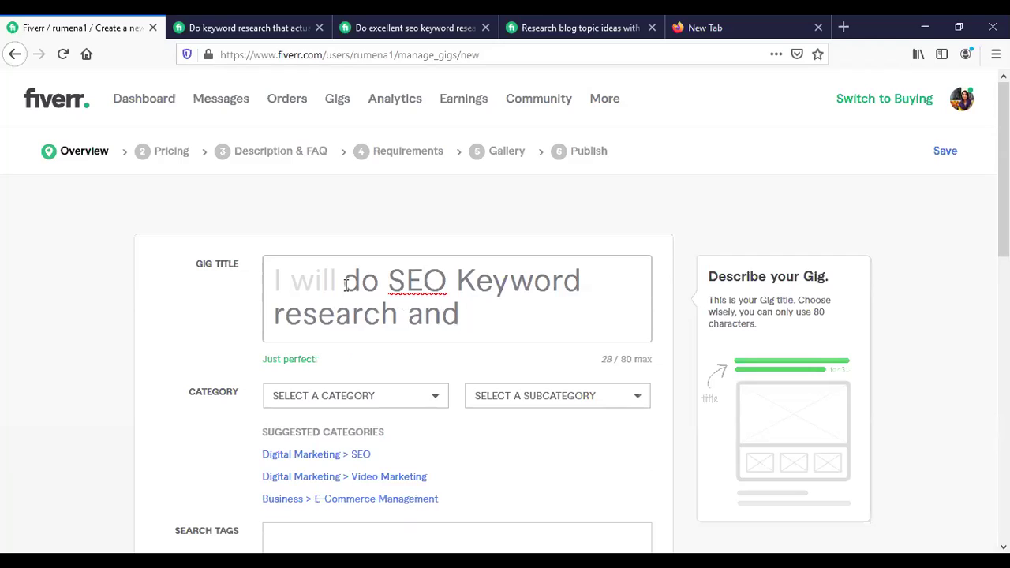
text(comp)
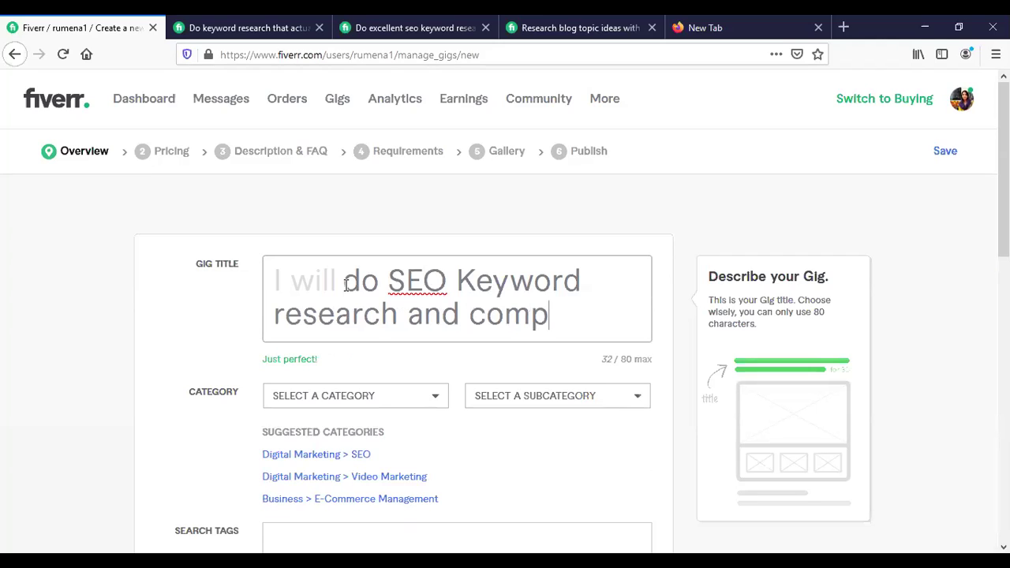
text(etitor)
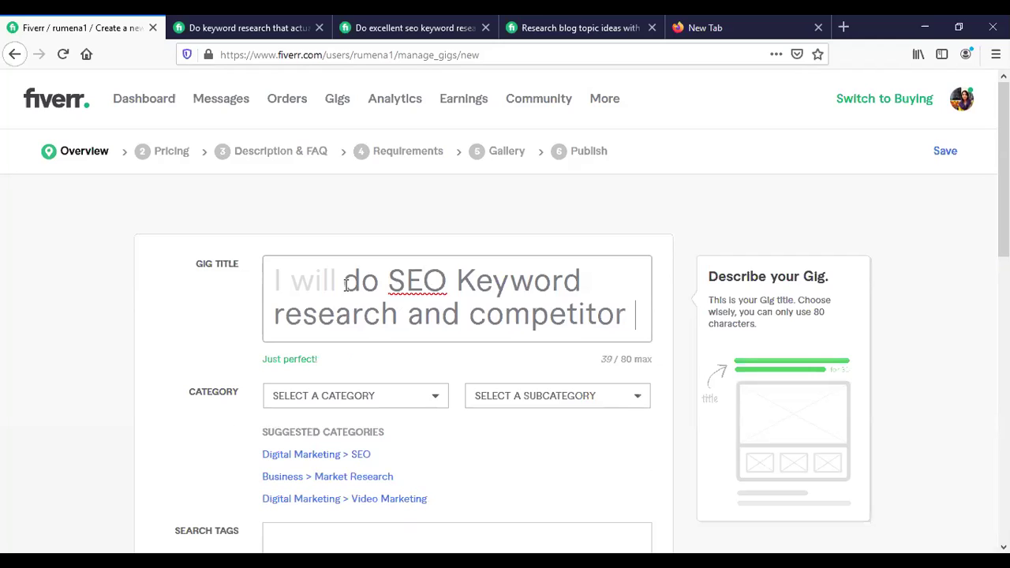
text( ana)
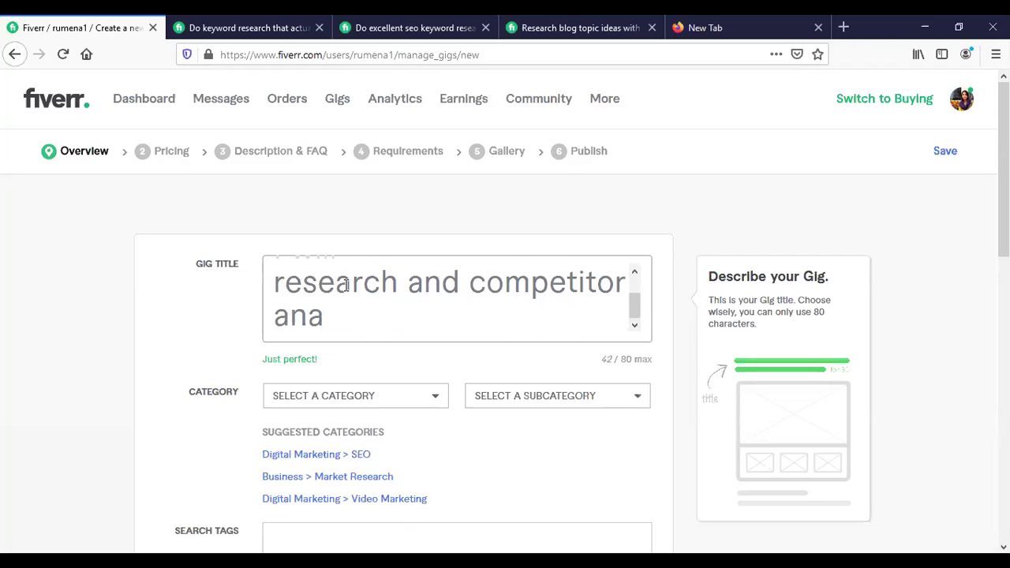
text(l)
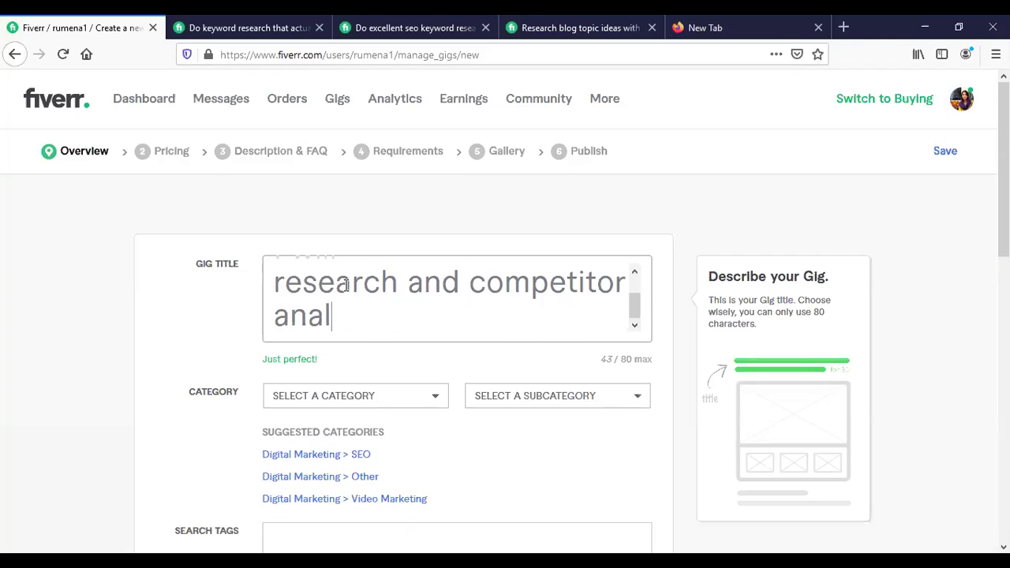
text(ysis)
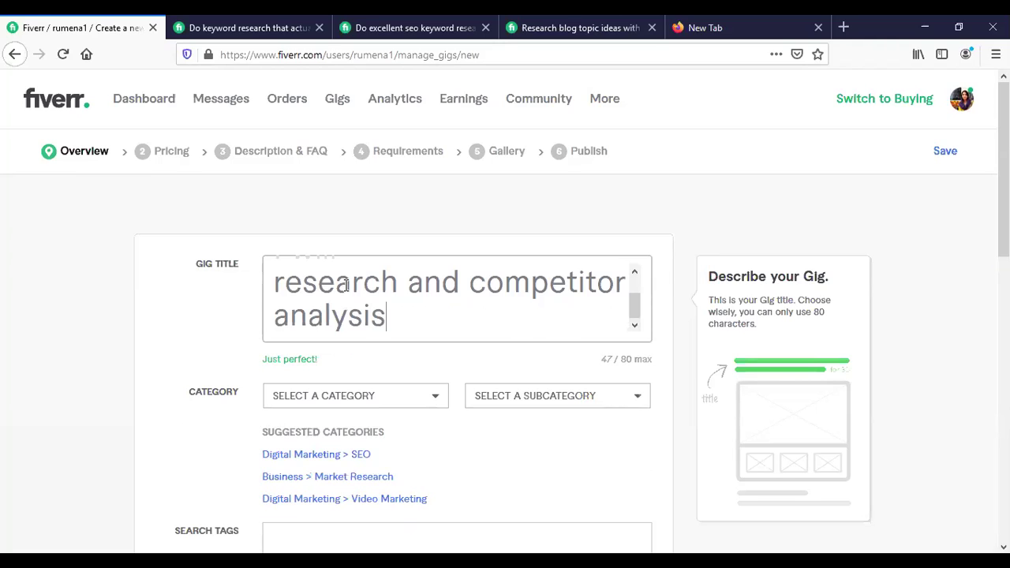
drag(637, 310, 636, 289)
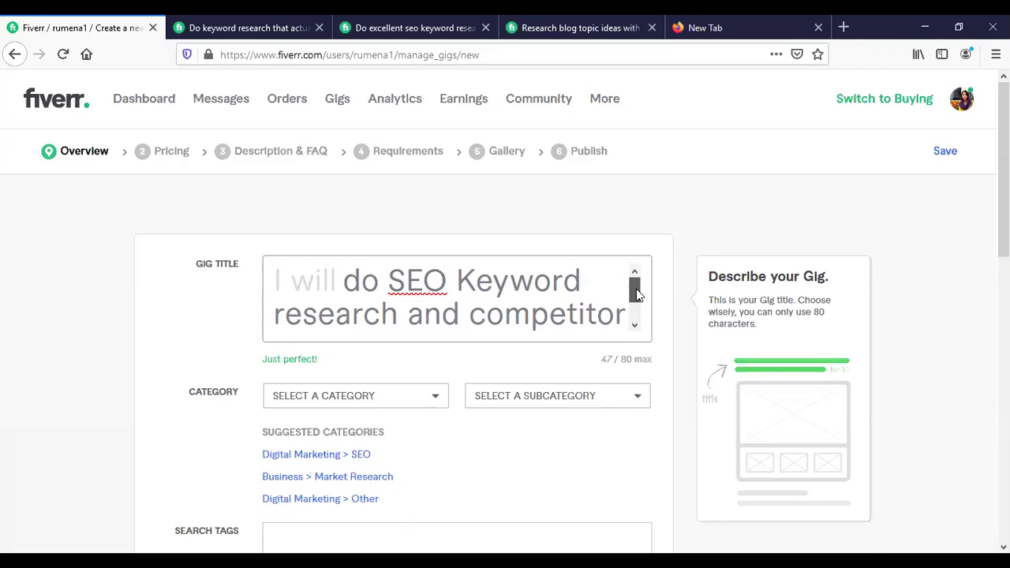
click(666, 335)
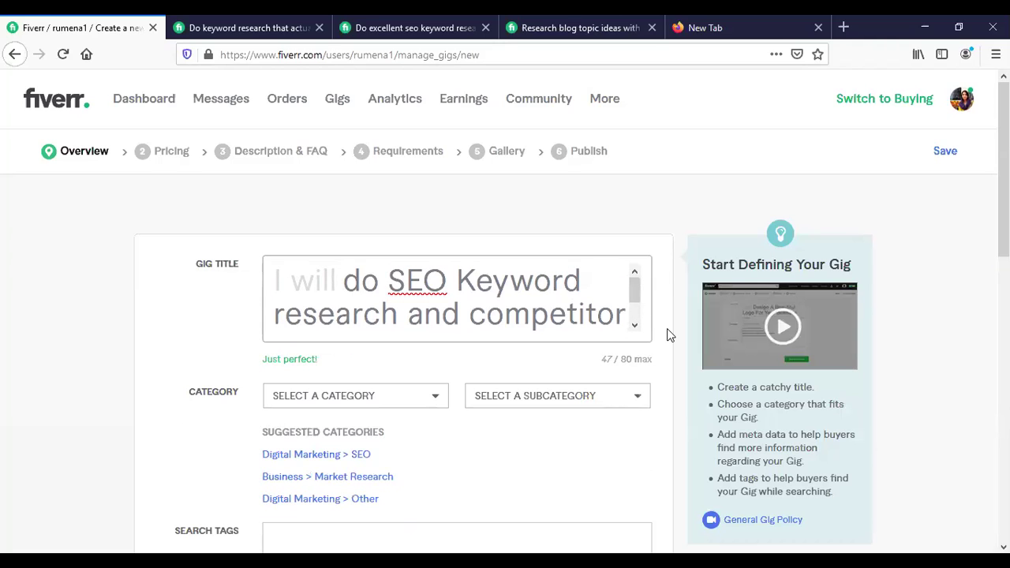
click(375, 279)
drag(629, 284, 641, 320)
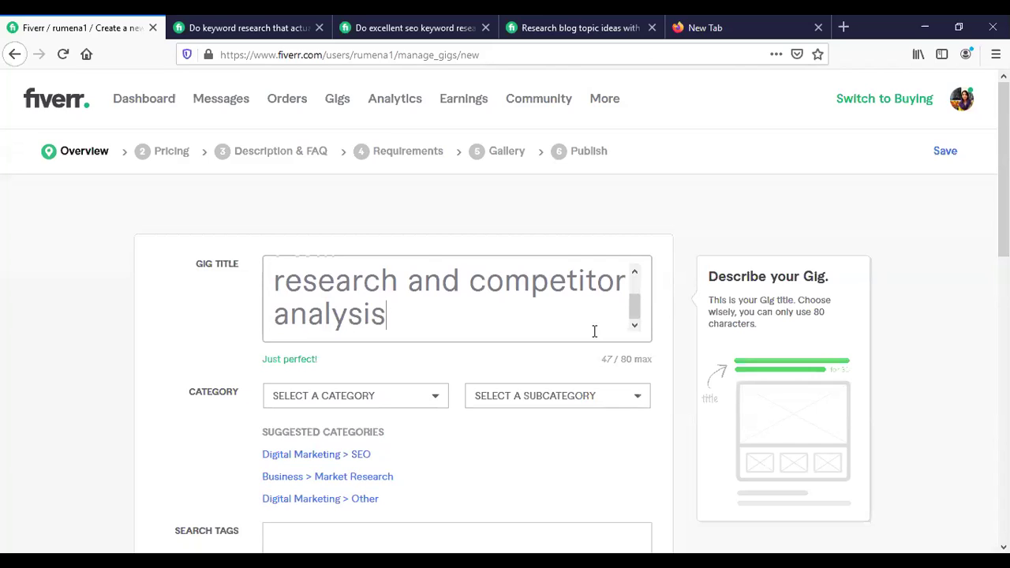
Set the gig category to the suggested Digital Marketing > SEO and the service type to Keyword Research.
mouse_move(232, 402)
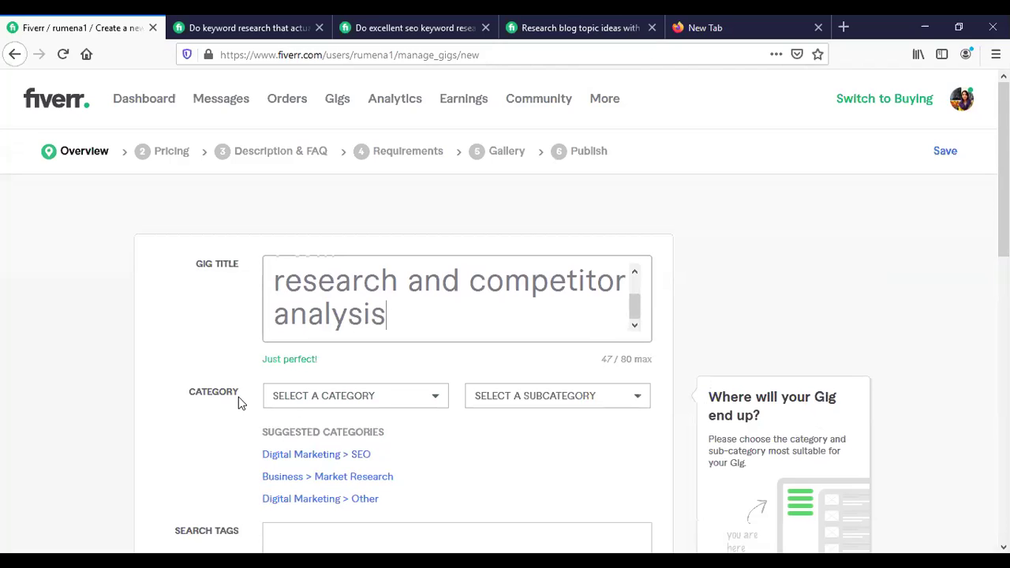
click(318, 454)
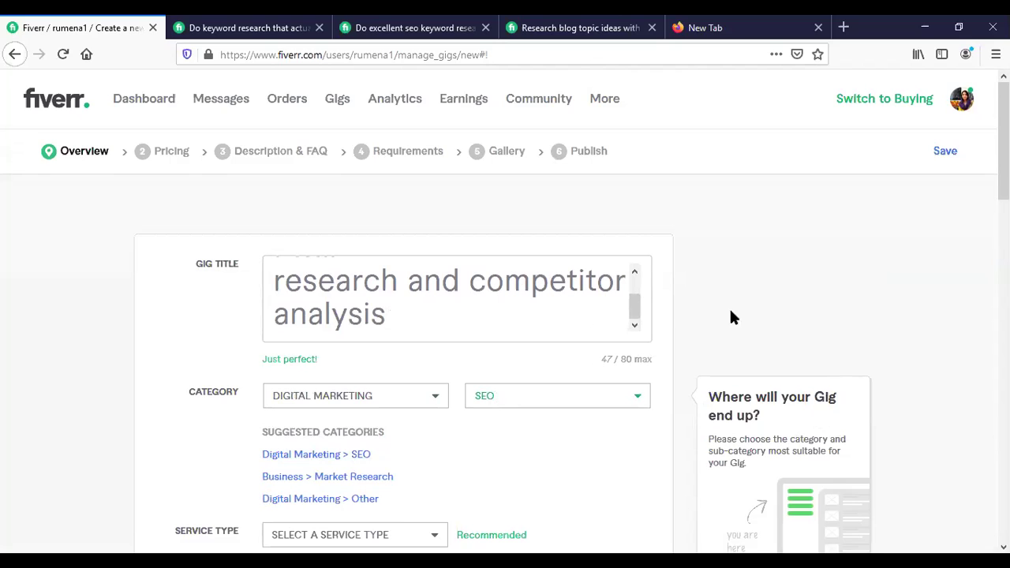
scroll(731, 315, down, 2)
scroll(322, 440, down, 3)
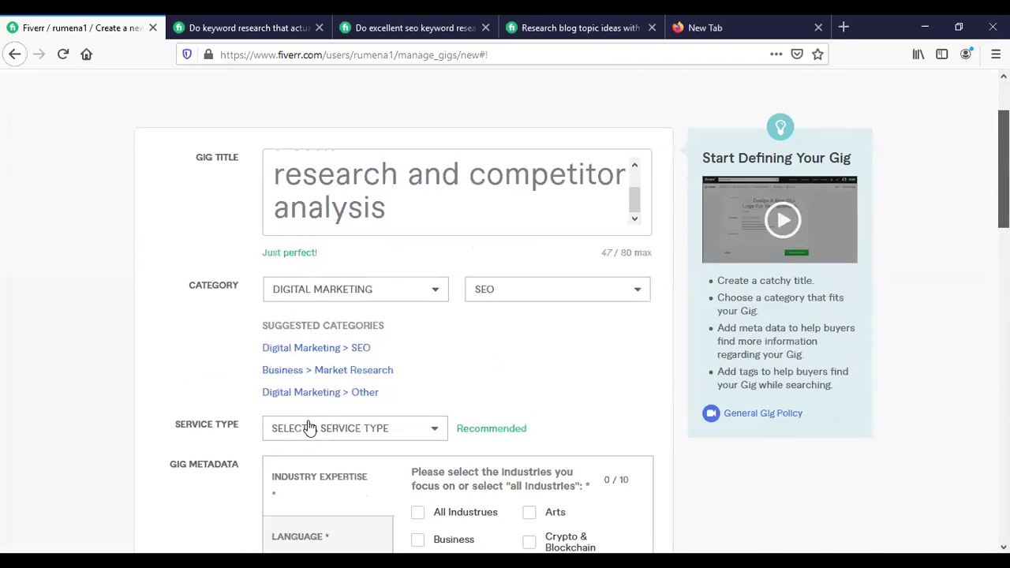
click(309, 426)
click(337, 461)
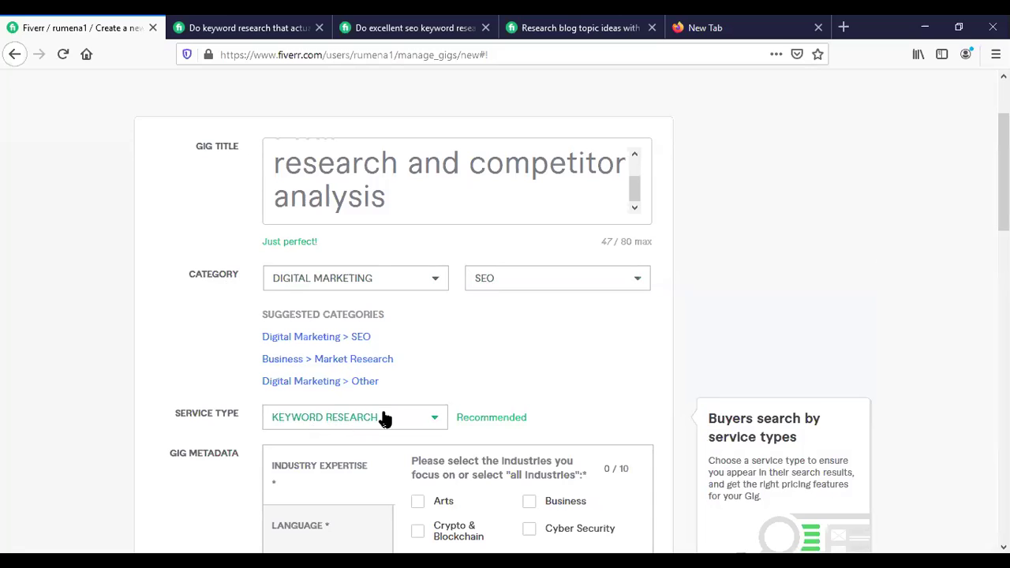
Select Business, Education, Technology & Internet and All Industries as the gig's industry expertise.
scroll(253, 395, down, 3)
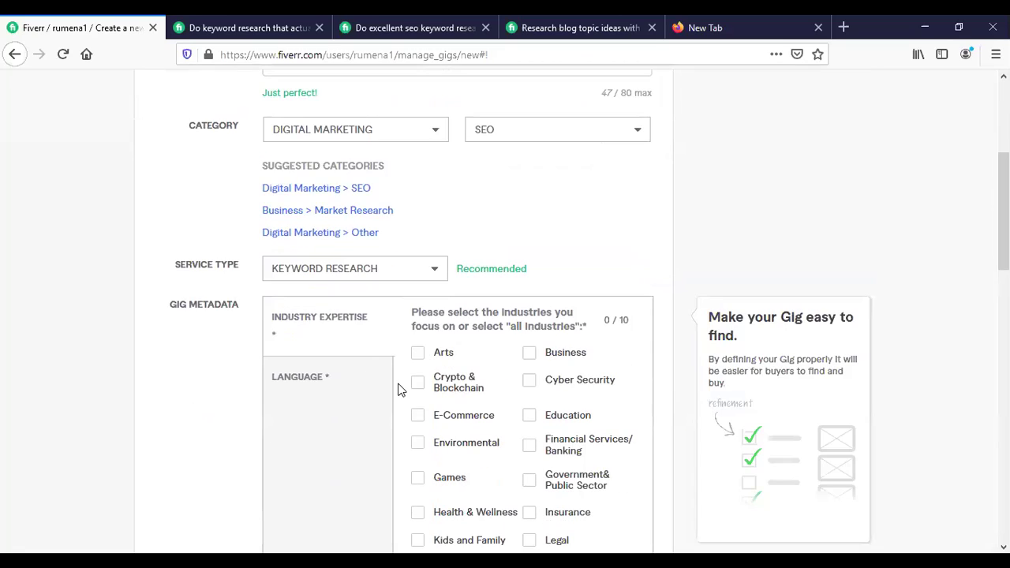
click(527, 356)
click(531, 420)
scroll(590, 311, down, 3)
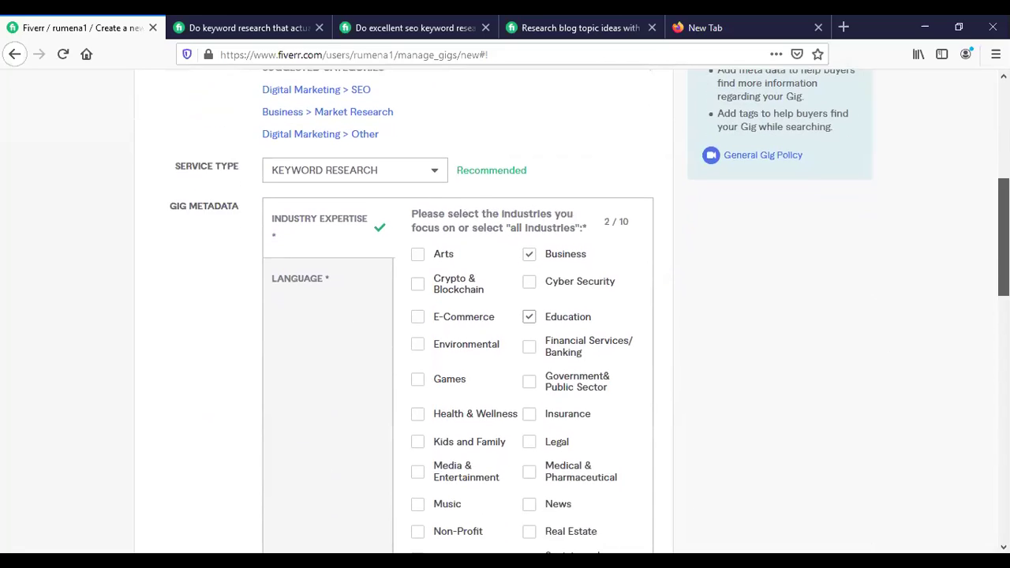
scroll(505, 316, down, 2)
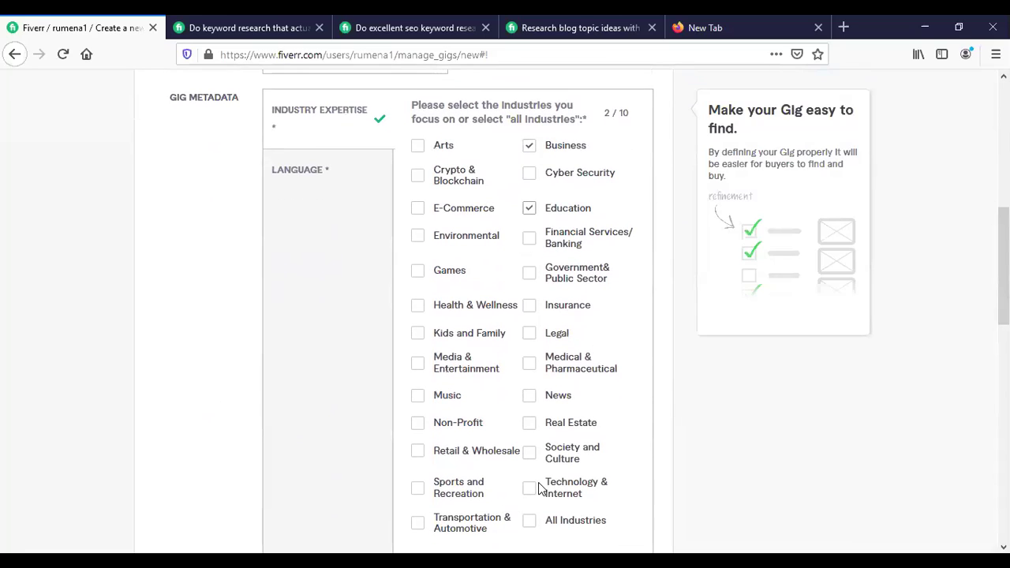
click(531, 491)
click(530, 524)
Add Health & Wellness, E-Commerce, Crypto & Blockchain, Media & Entertainment, Kids and Family, and Non-Profit to the industry expertise.
click(418, 308)
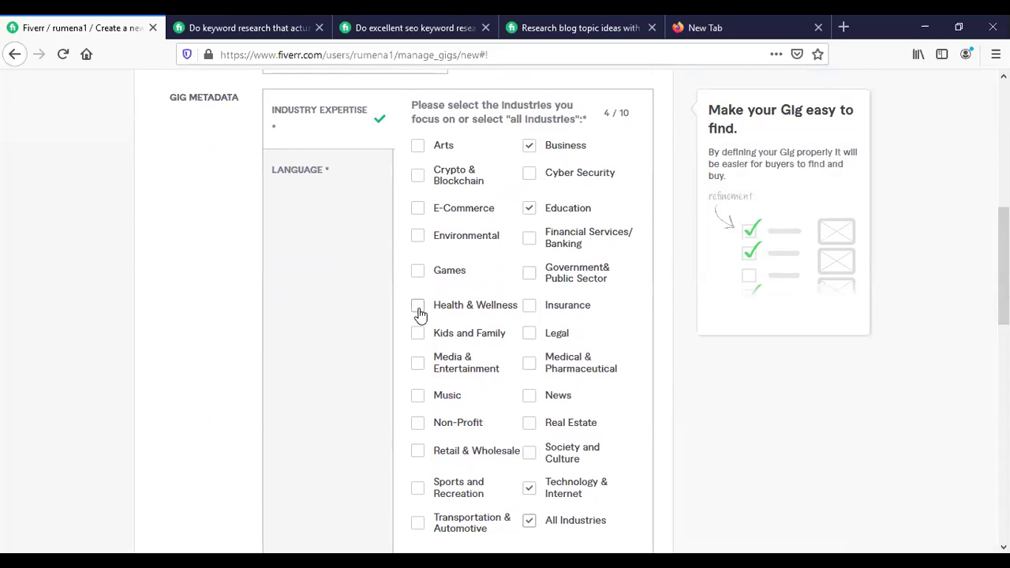
click(417, 209)
click(417, 179)
click(421, 372)
click(419, 340)
click(418, 422)
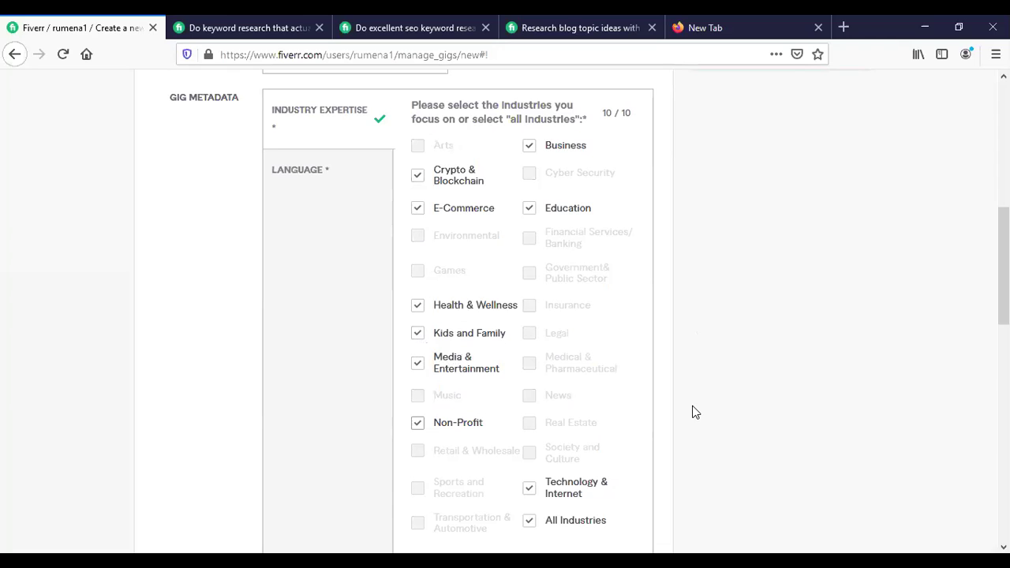
Select English, German, French, Hebrew, Hindi and Bengali as the gig's service languages and look through the remaining languages.
click(306, 179)
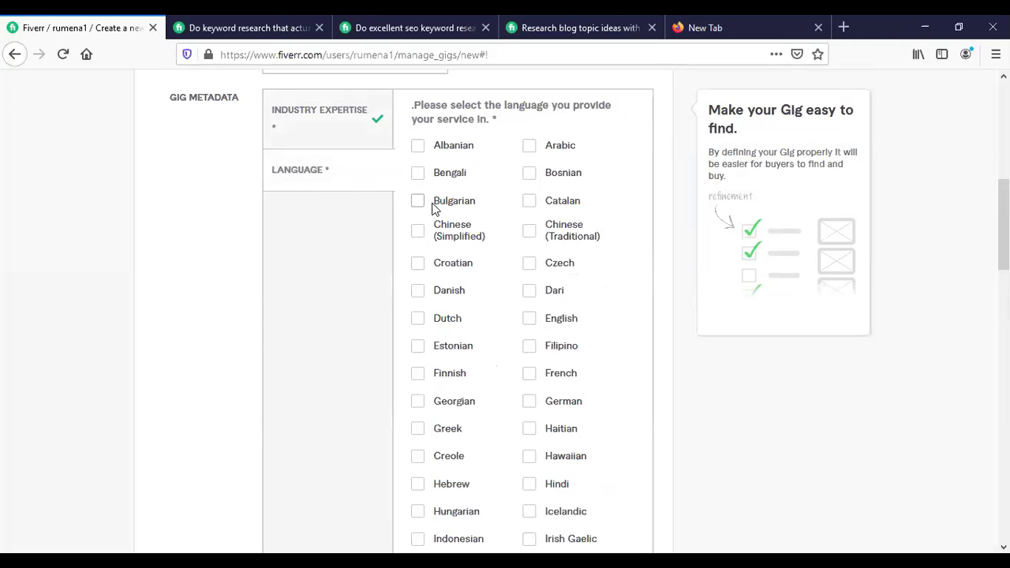
click(529, 322)
click(530, 406)
click(525, 381)
click(419, 485)
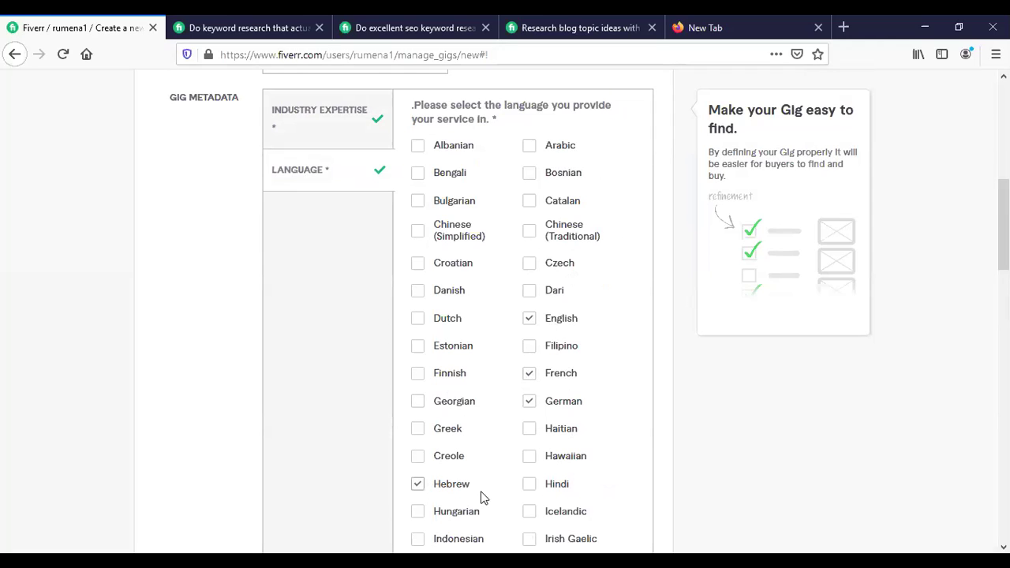
click(530, 486)
click(418, 173)
scroll(523, 316, down, 3)
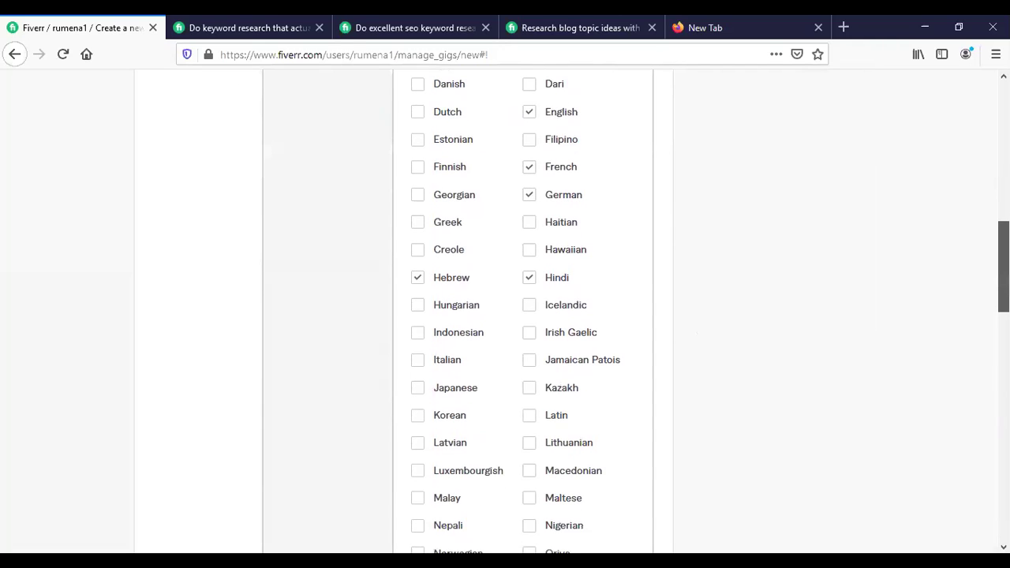
scroll(523, 316, down, 4)
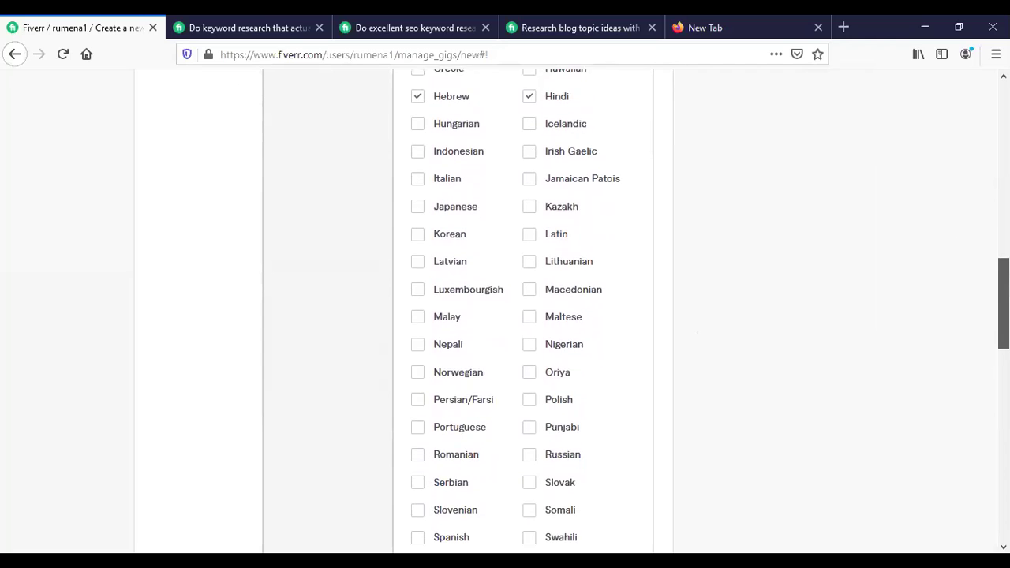
scroll(523, 315, down, 2)
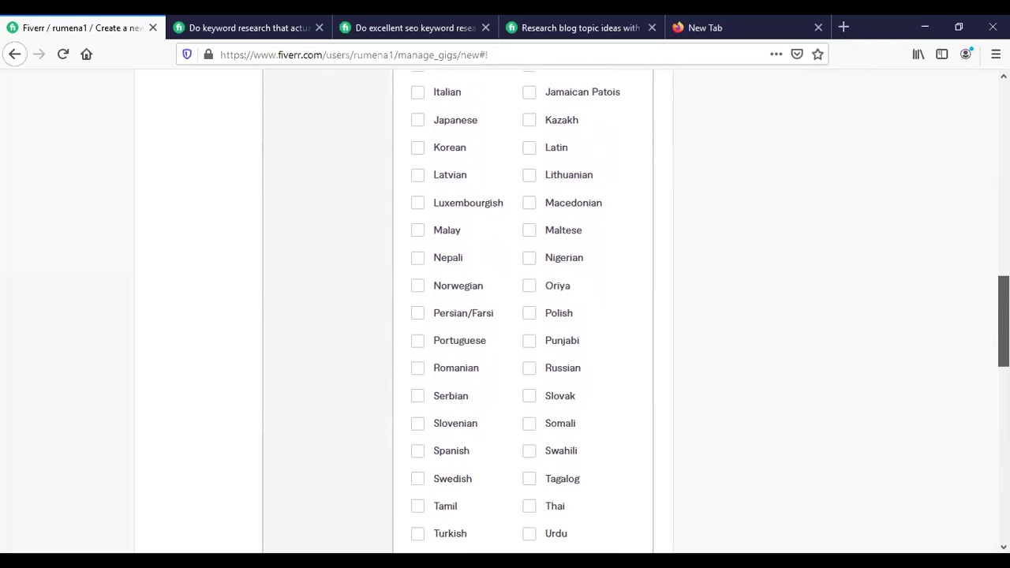
scroll(523, 315, down, 1)
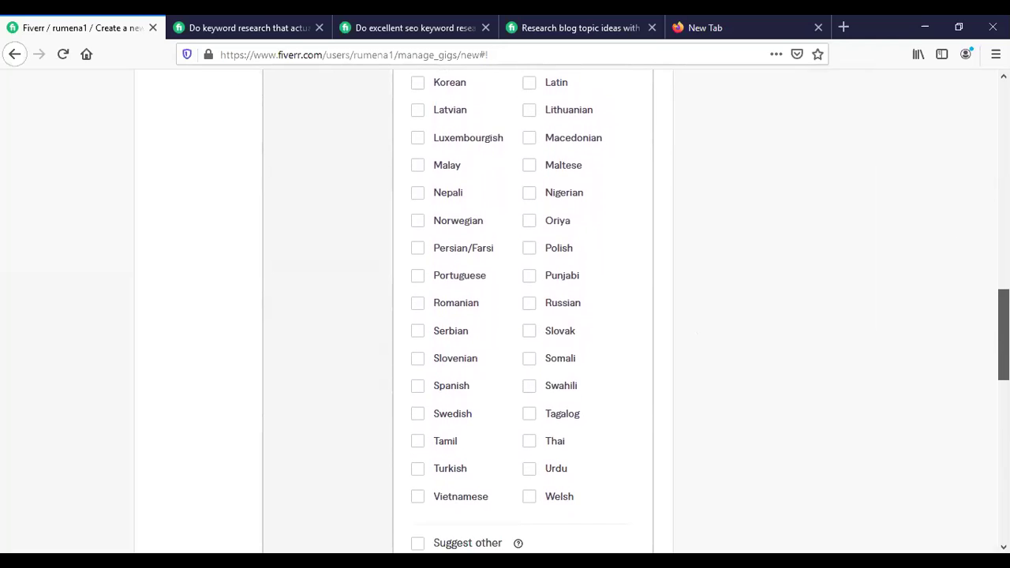
scroll(523, 315, up, 1)
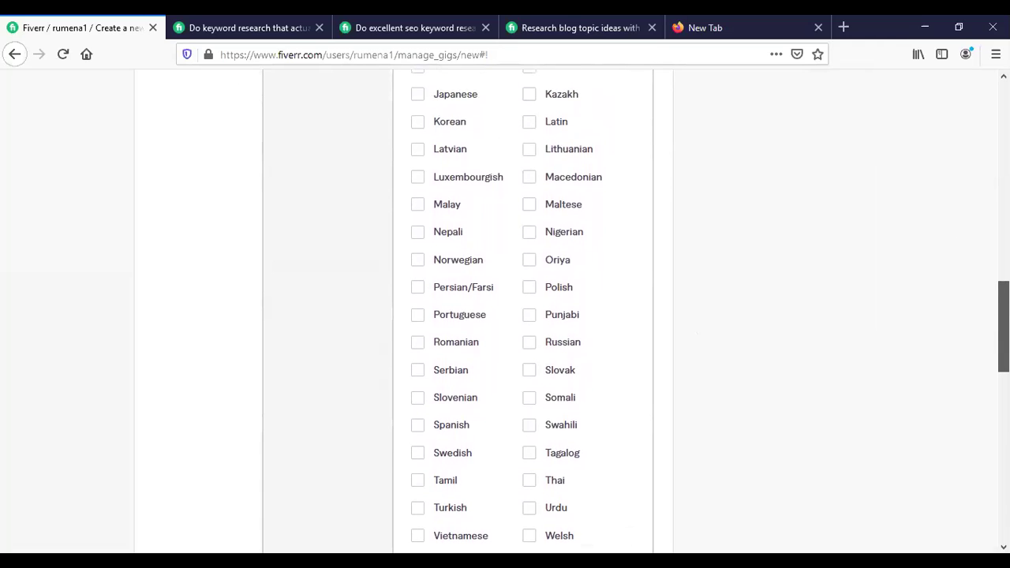
scroll(523, 315, up, 10)
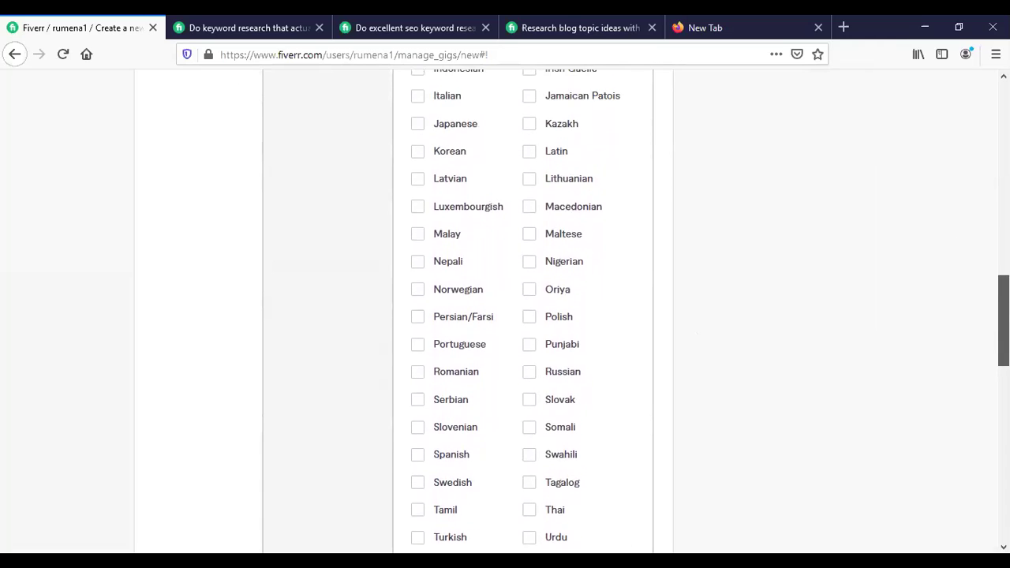
Add Albanian, Bulgarian, Chinese (Simplified), Croatian, Danish, Dutch, Estonian and Georgian to the gig's service languages.
scroll(347, 399, up, 4)
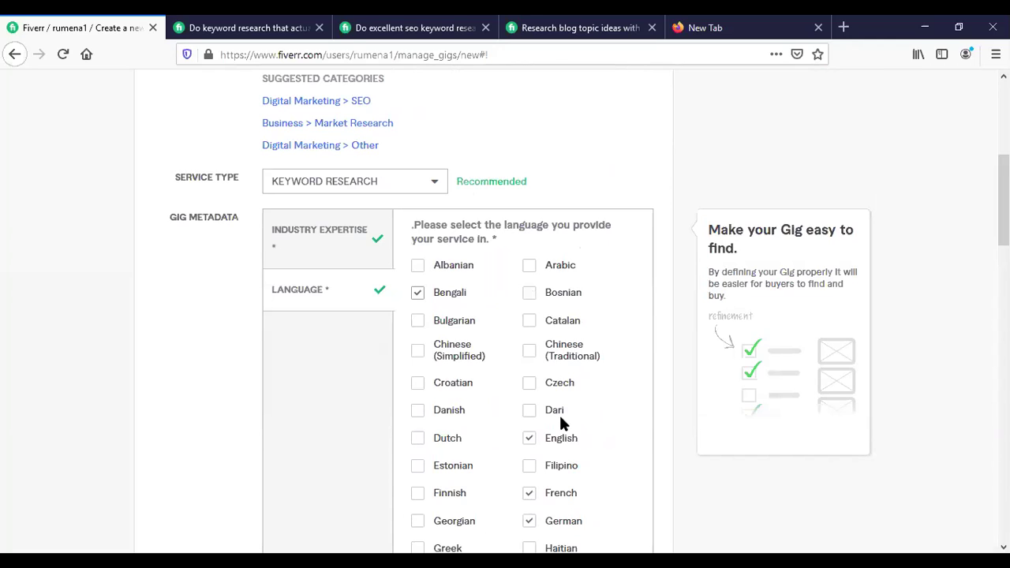
click(418, 268)
click(419, 321)
click(417, 355)
click(417, 387)
click(418, 413)
click(417, 440)
click(418, 467)
click(416, 520)
Add Finnish, Greek, Creole, Hungarian, Italian, Japanese and Indonesian to the gig's service languages.
scroll(442, 295, down, 3)
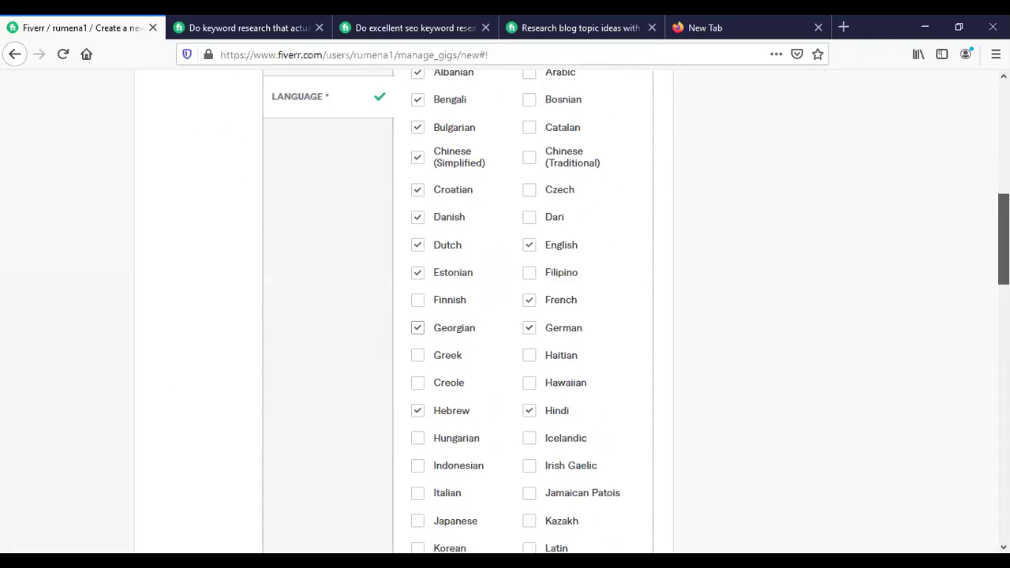
click(418, 301)
click(417, 356)
click(418, 387)
click(419, 441)
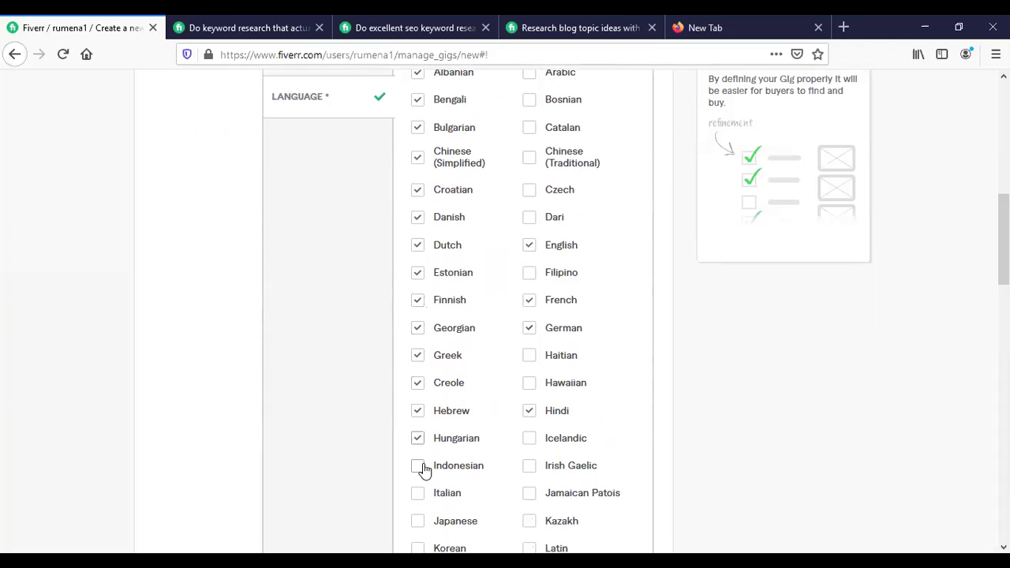
click(419, 495)
click(419, 523)
click(418, 467)
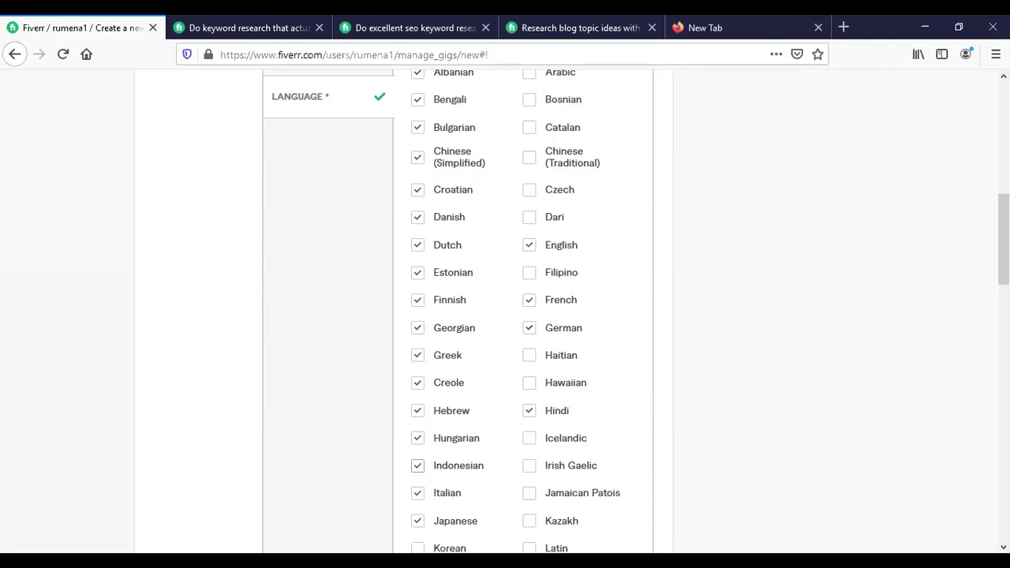
Add "keyword research" as the gig's first search tag.
scroll(418, 476, down, 5)
scroll(974, 415, down, 5)
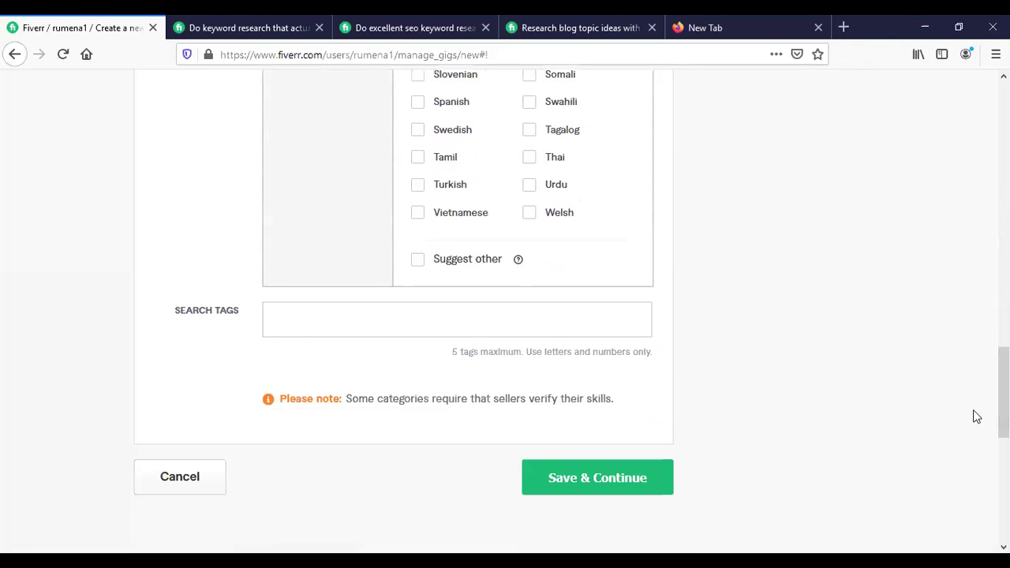
mouse_move(303, 310)
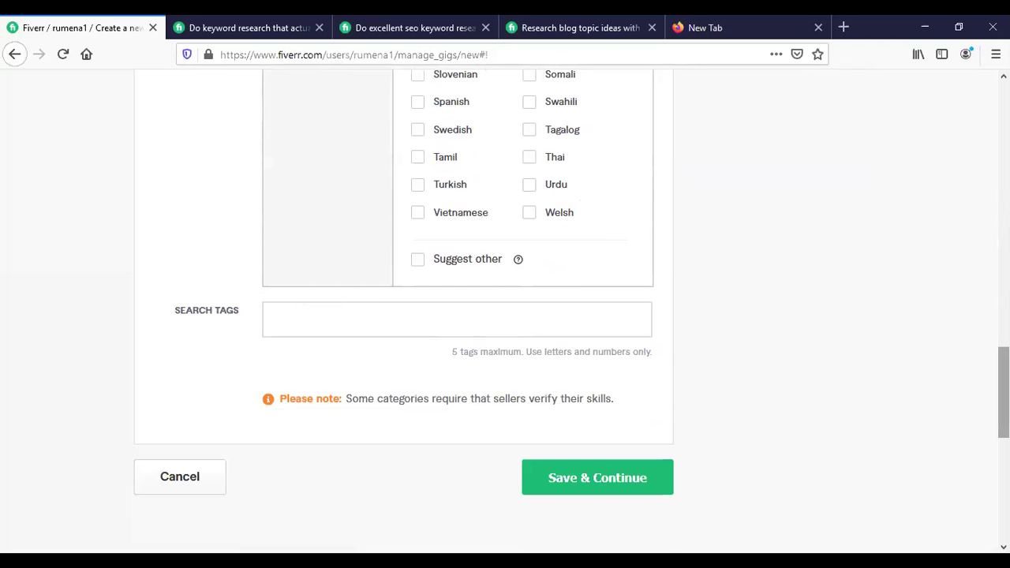
drag(1004, 392, 1004, 150)
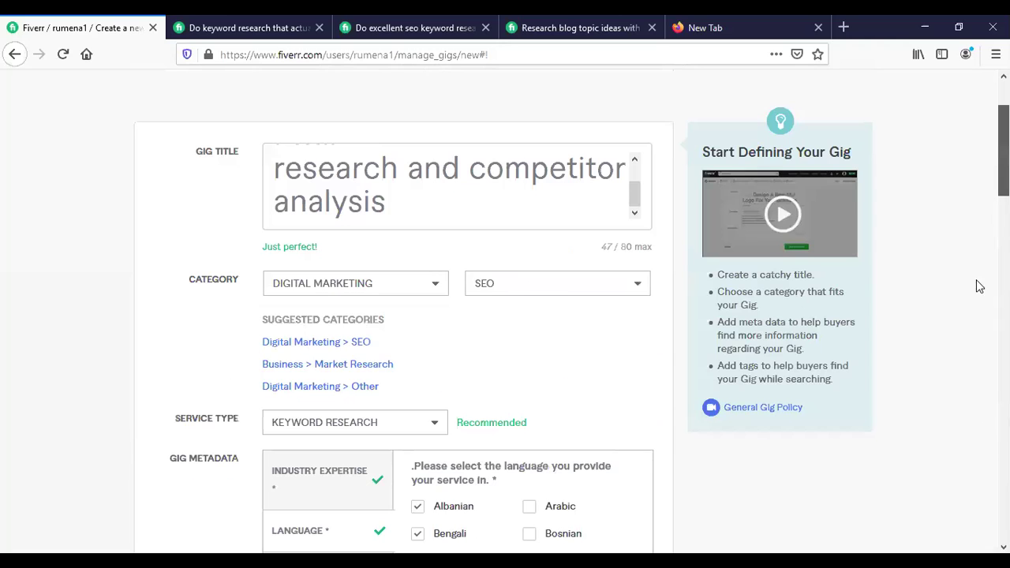
scroll(978, 287, up, 2)
scroll(505, 315, down, 5)
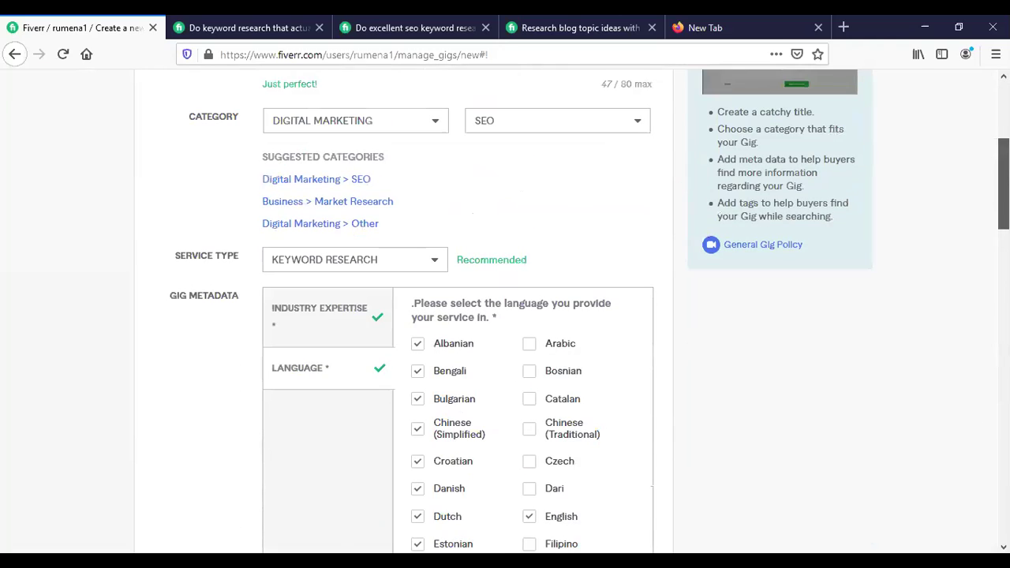
scroll(382, 256, down, 10)
click(382, 256)
text(keyword)
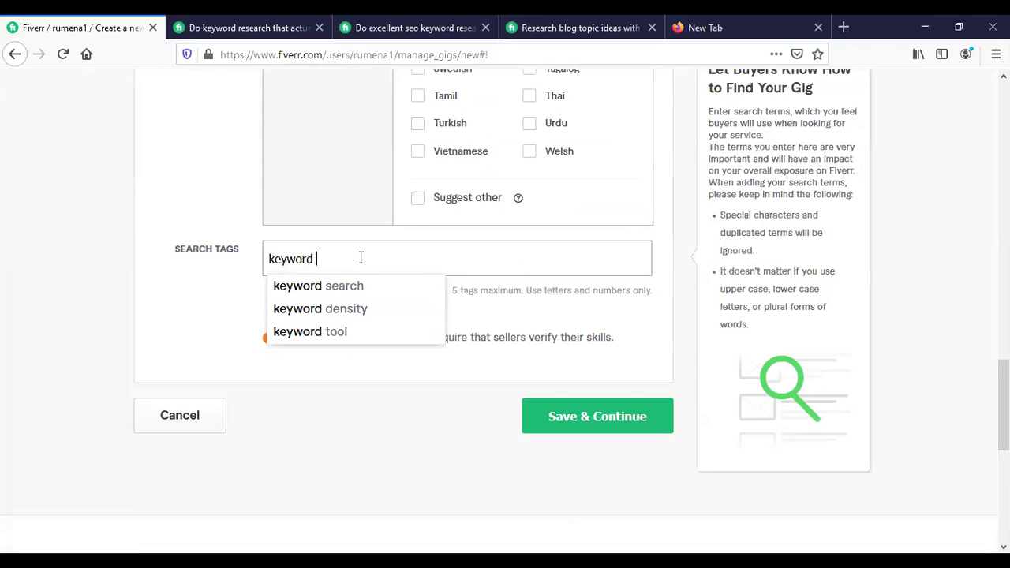
text( resear)
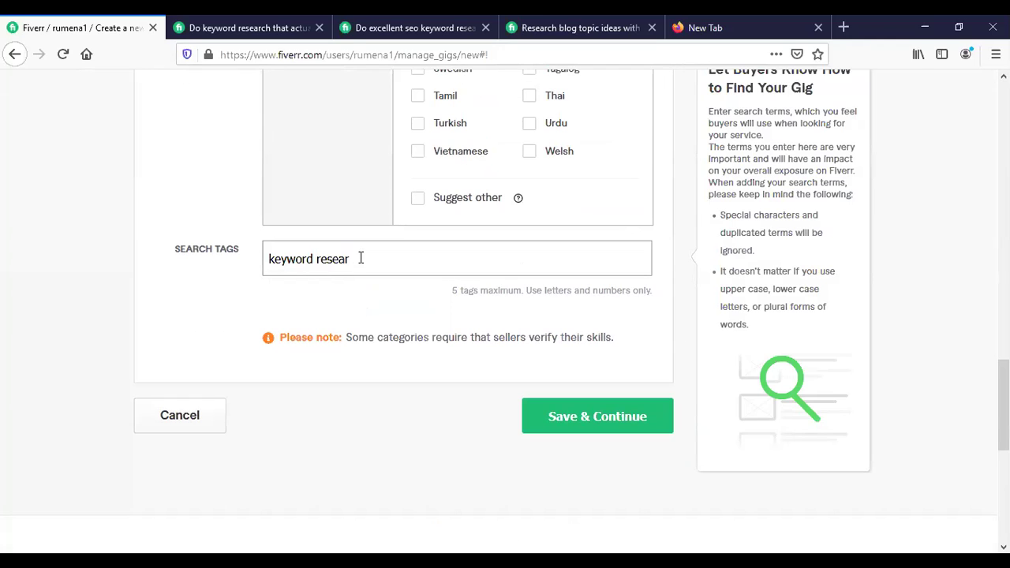
text(ch)
key(Return)
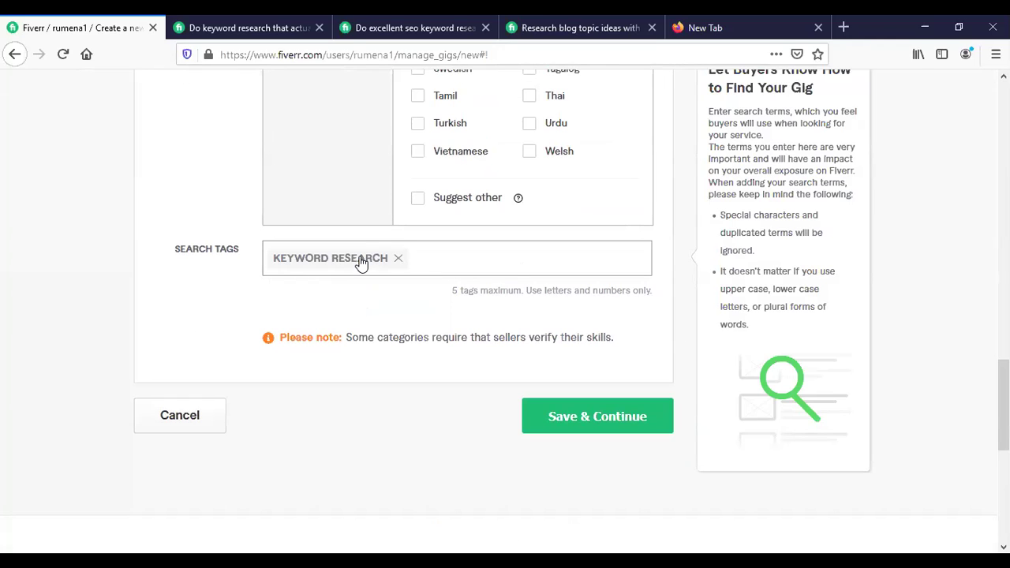
Search Fiverr's services for "keyword research" from the open competitor gig page to get related search terms.
click(233, 23)
click(384, 25)
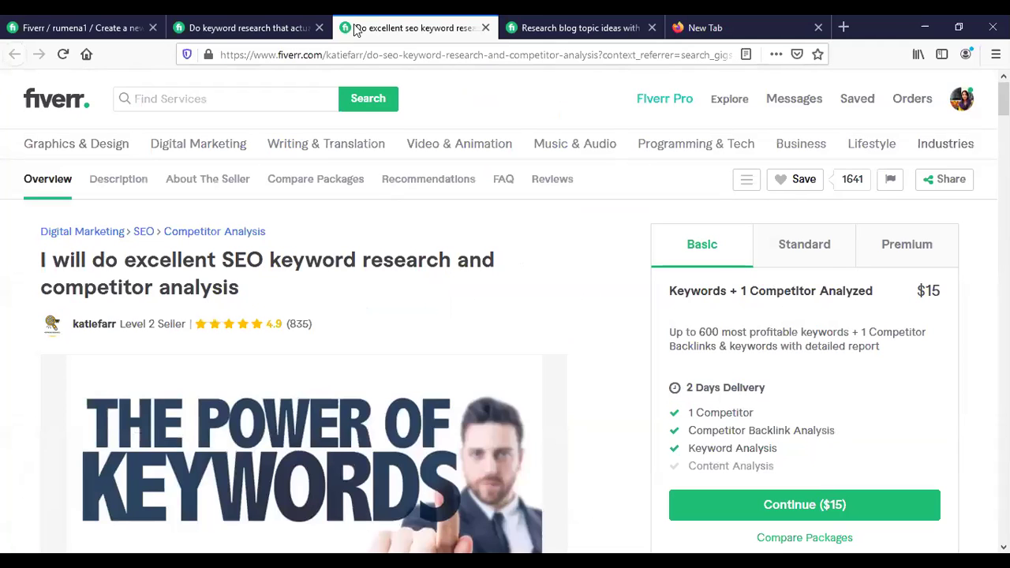
click(237, 28)
click(168, 99)
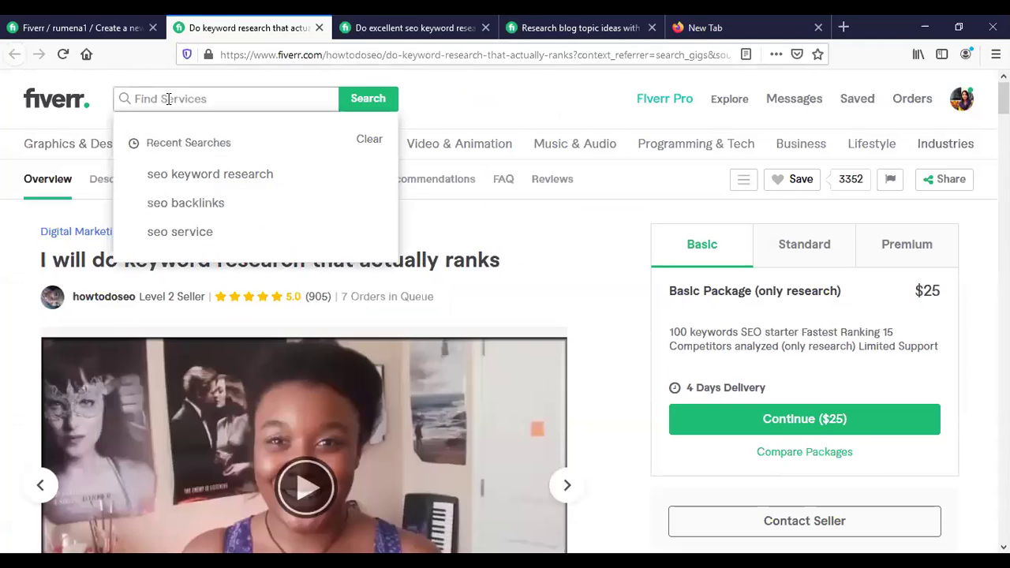
text(key)
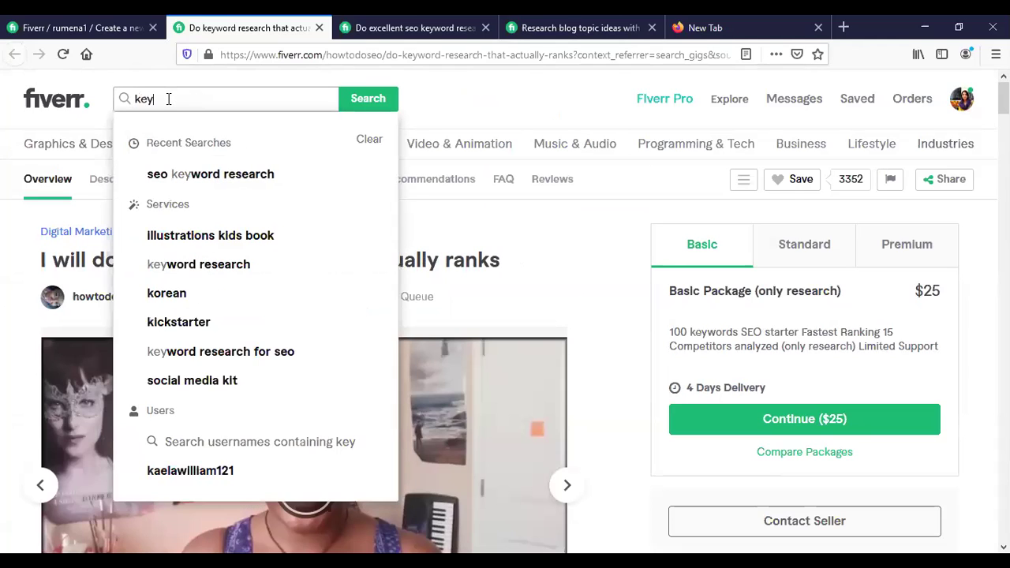
click(203, 234)
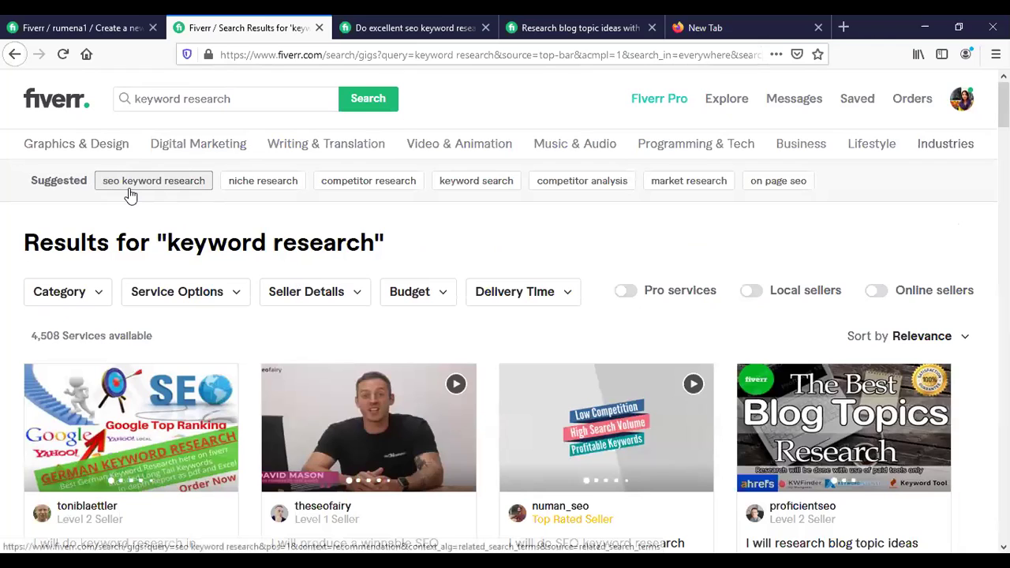
Copy the suggested term "seo keyword research" from the search results and add it as a search tag of the new gig.
drag(212, 192, 93, 192)
key(ctrl+c)
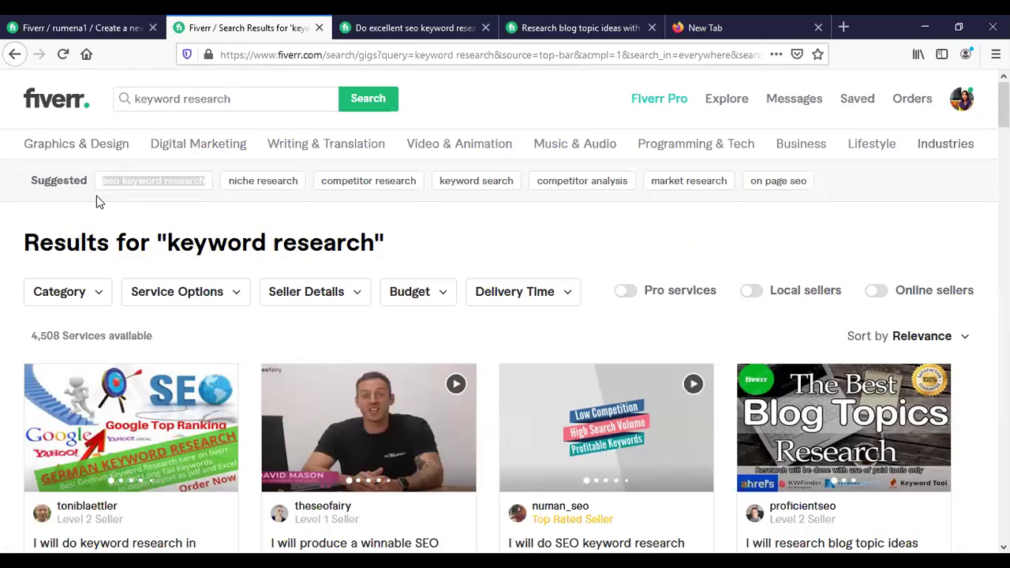
key(ctrl+Page_Up)
click(442, 265)
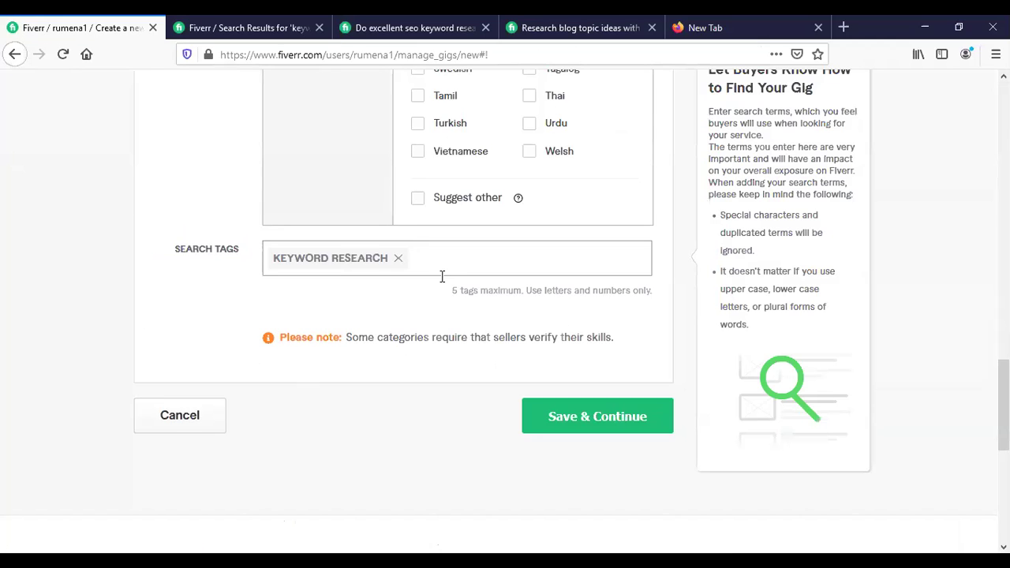
key(ctrl+v)
key(Return)
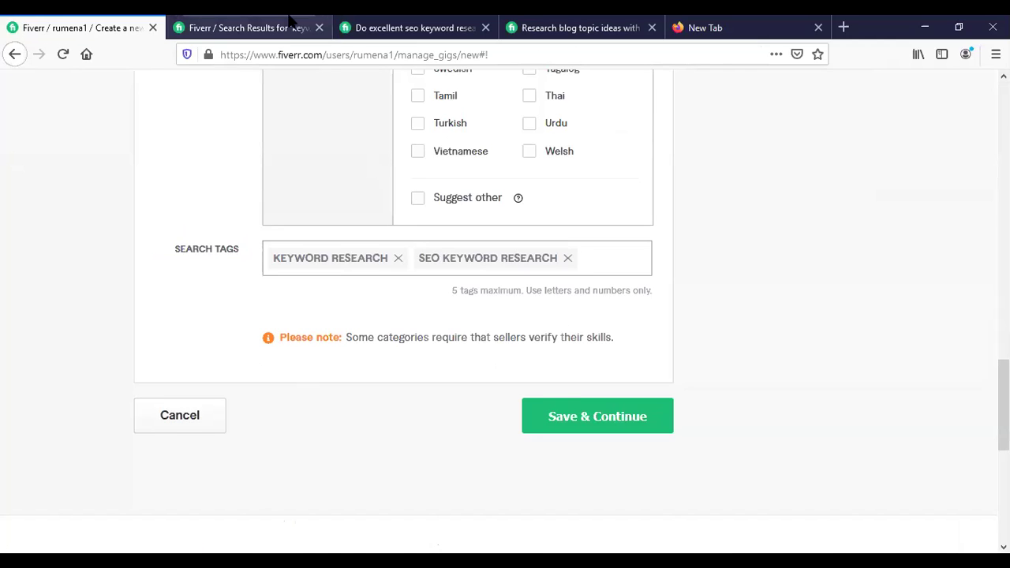
Copy the suggested term "niche research" from the search results into the gig's search tags.
click(290, 23)
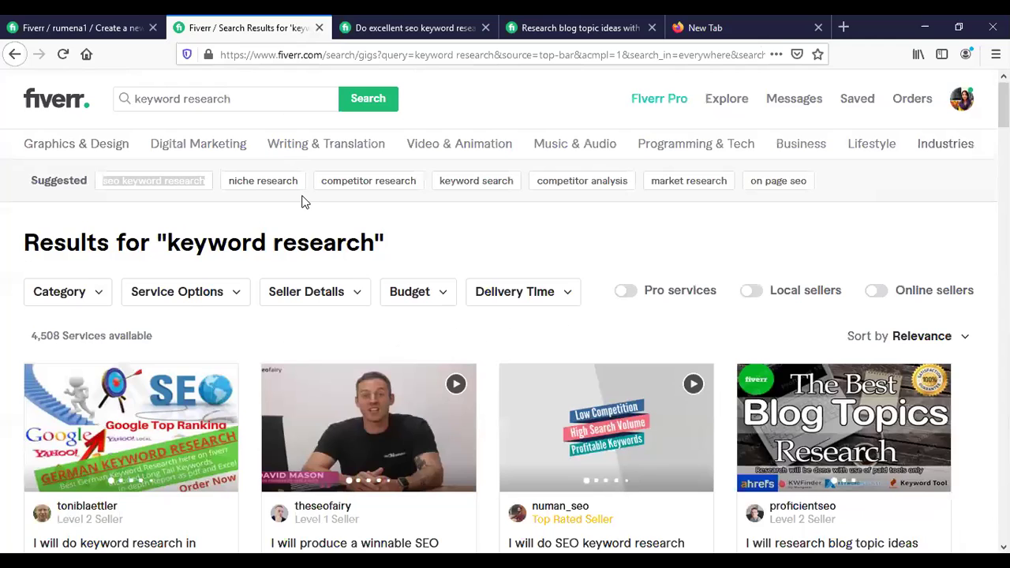
drag(302, 196, 232, 198)
key(ctrl+c)
click(79, 28)
key(ctrl+v)
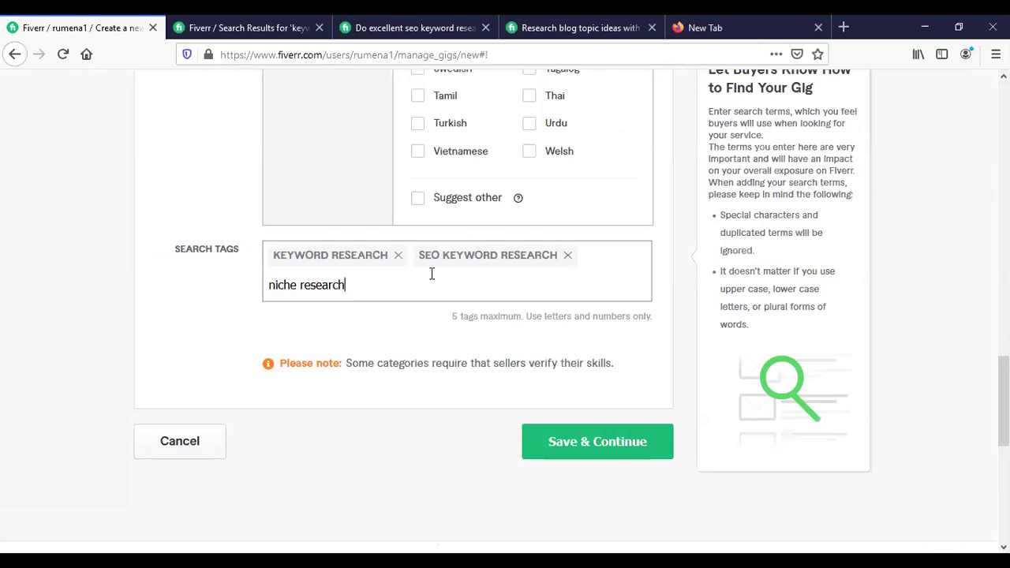
key(Return)
Copy the suggested term "competitor research" from the search results into the gig's search tags.
click(249, 28)
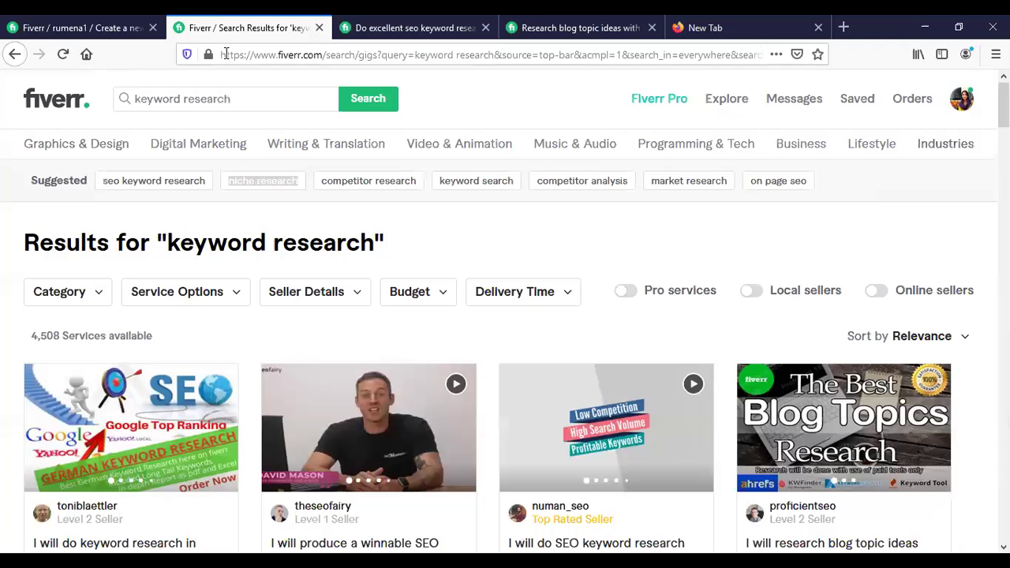
click(423, 194)
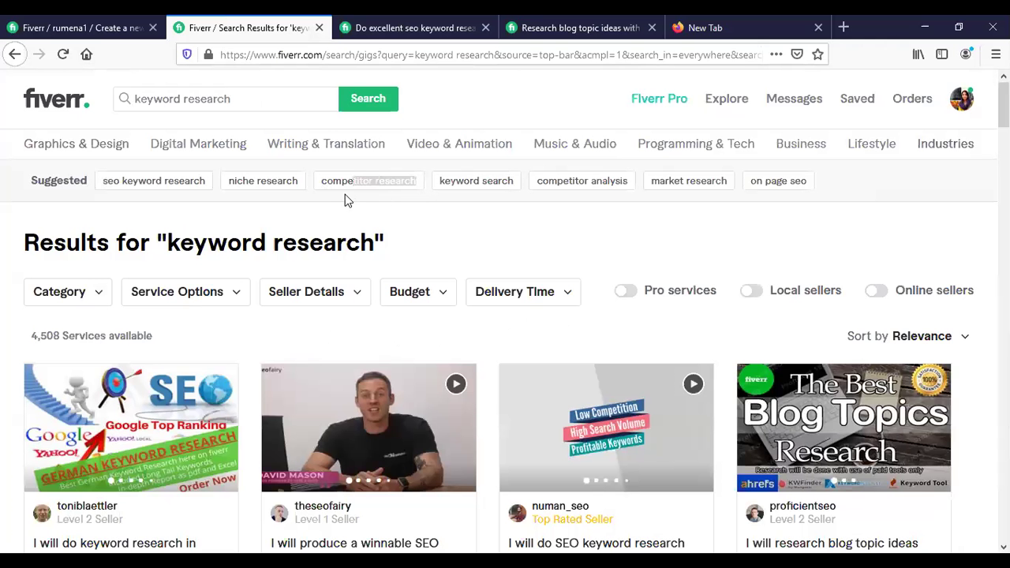
drag(330, 199, 325, 197)
key(ctrl+c)
click(33, 21)
key(ctrl+v)
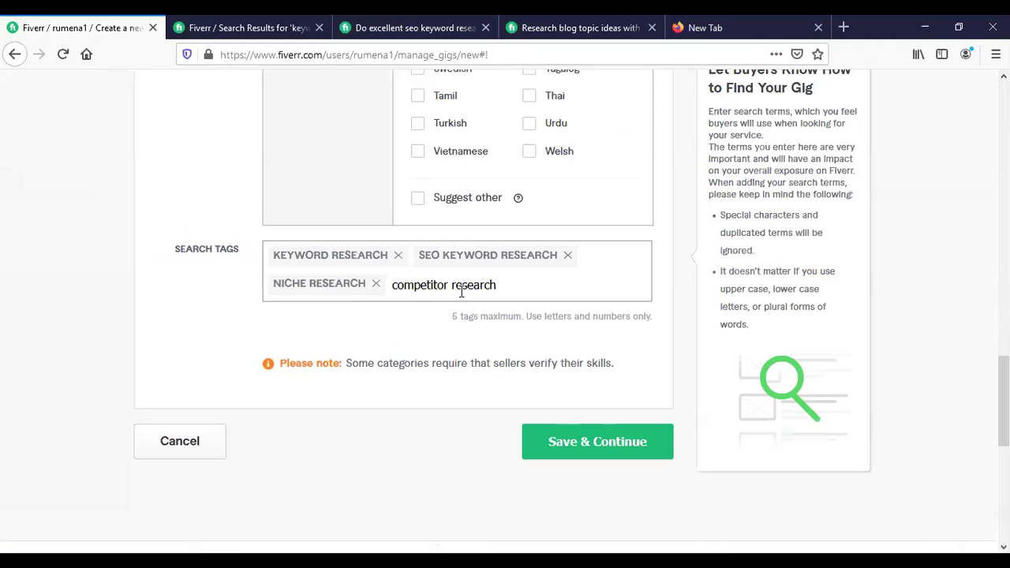
key(Return)
Copy the suggested term "competitor analysis" from the search results and add it as the gig's fifth search tag.
click(281, 23)
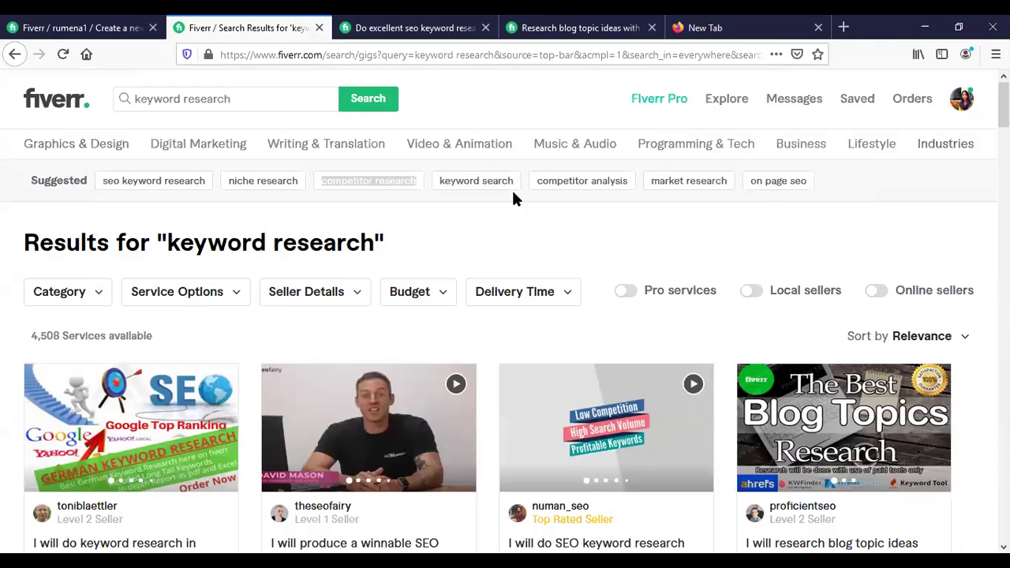
drag(638, 188, 612, 193)
drag(551, 202, 538, 202)
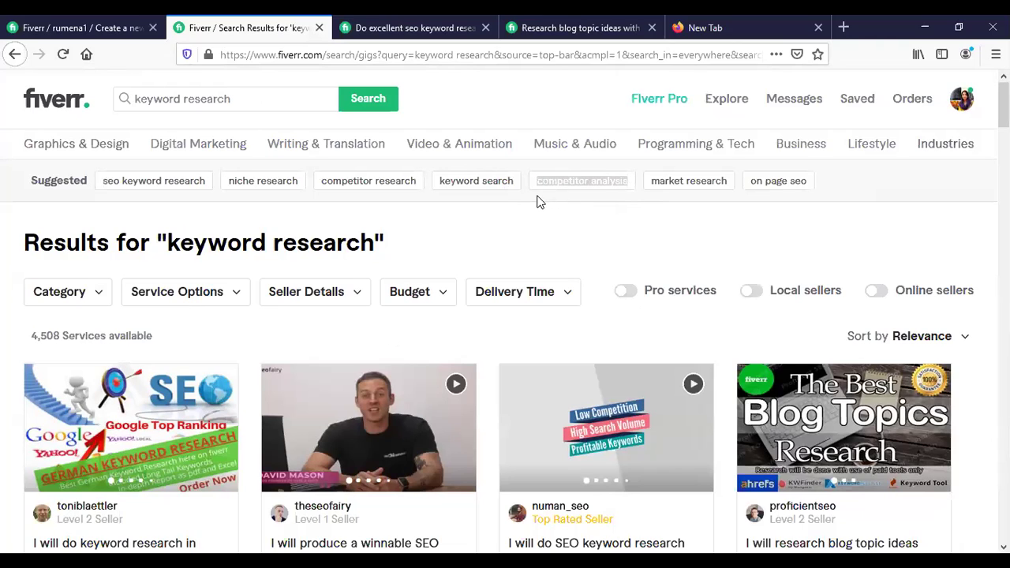
click(110, 27)
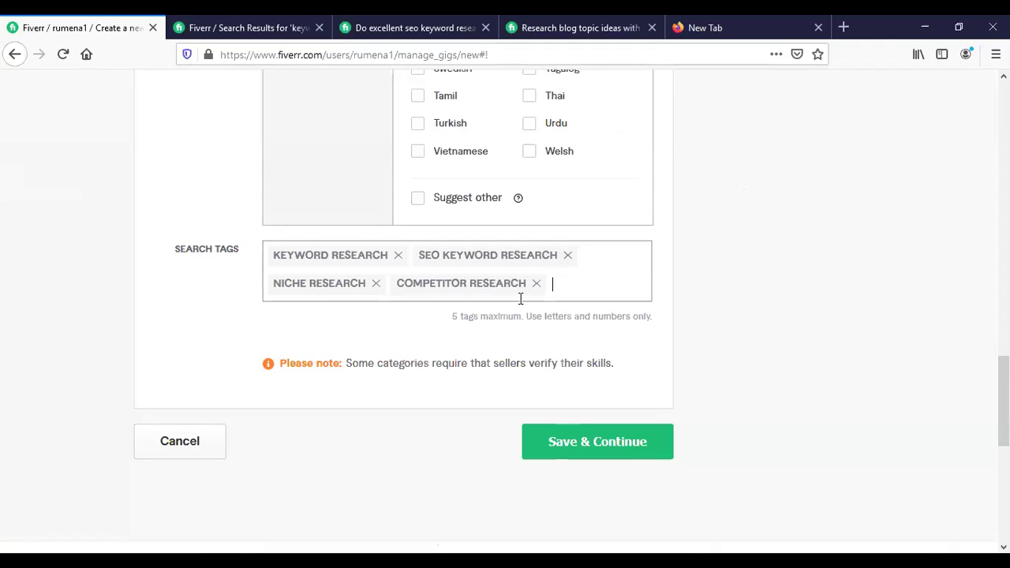
click(520, 298)
key(ctrl+v)
key(Return)
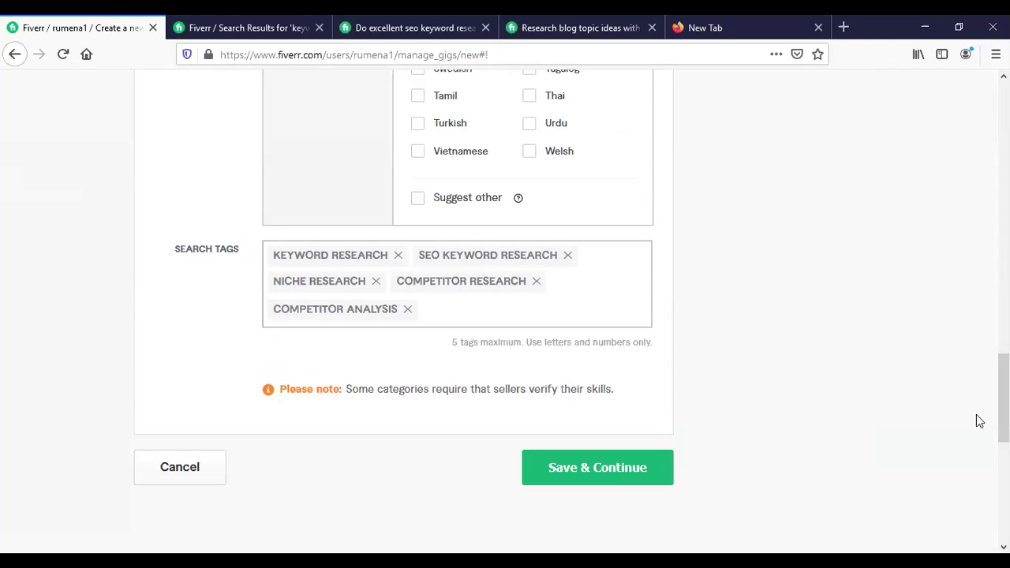
Check the completed gig overview from title to search tags, save it and continue to pricing.
drag(1004, 399, 1004, 139)
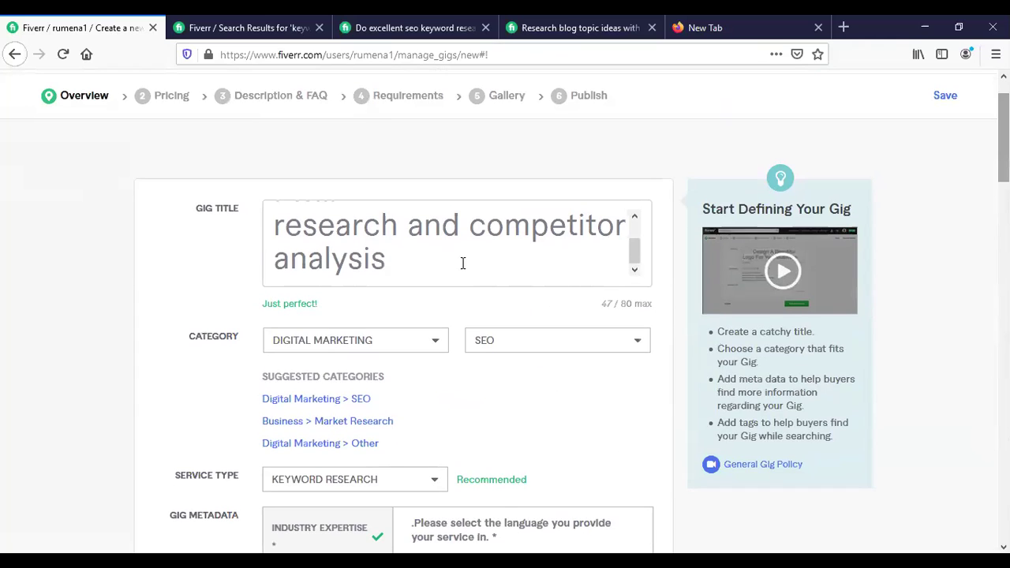
scroll(447, 292, down, 15)
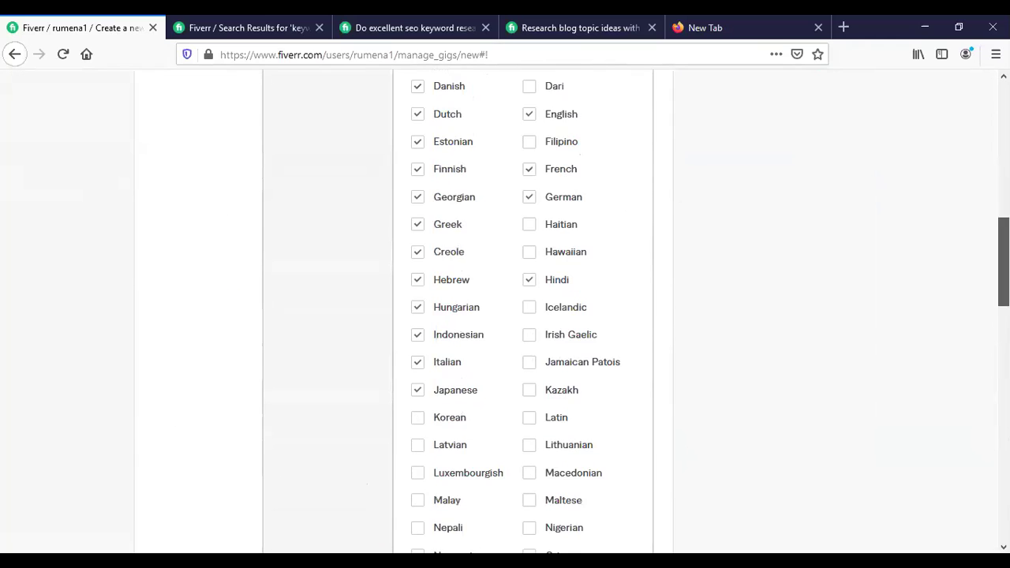
mouse_move(466, 251)
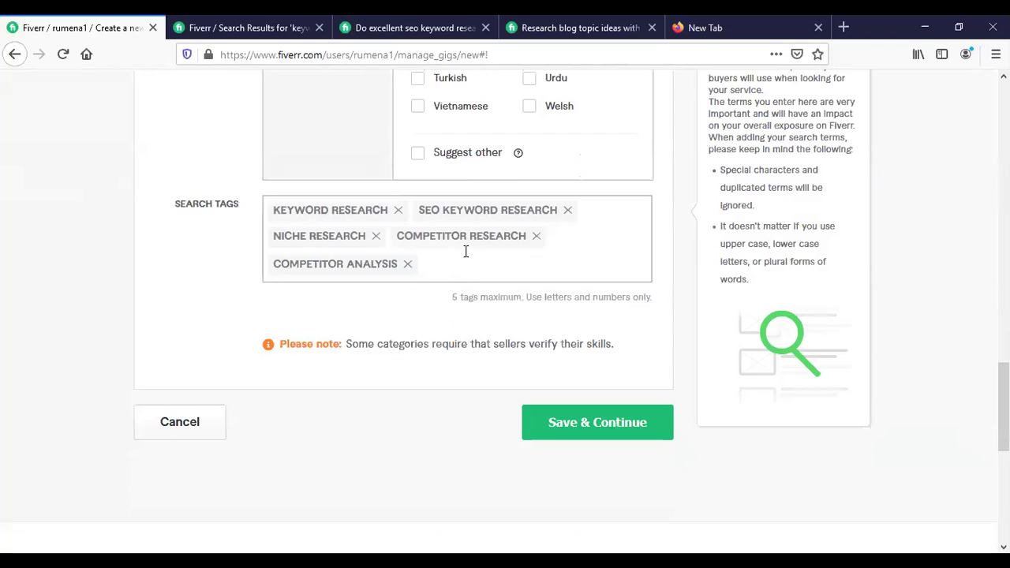
click(606, 432)
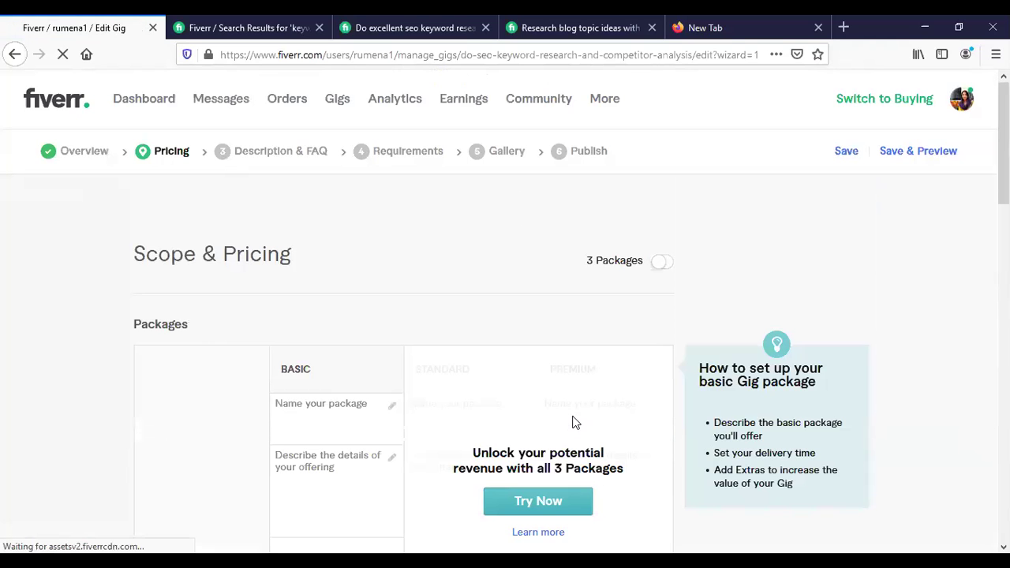
Enable all three gig packages, dismiss their introduction, and name the Basic package "Basic Keyword Research".
click(567, 505)
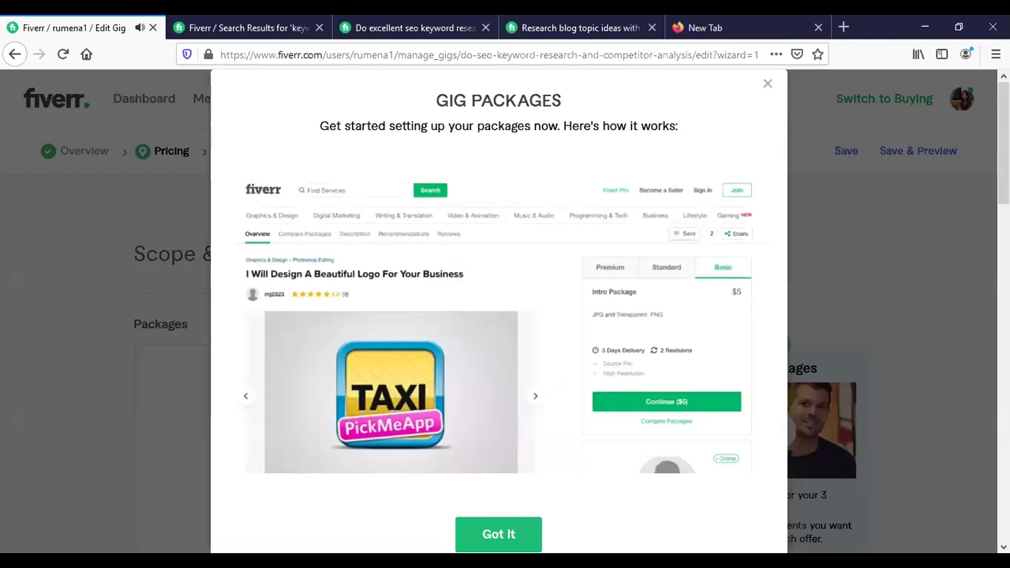
click(490, 535)
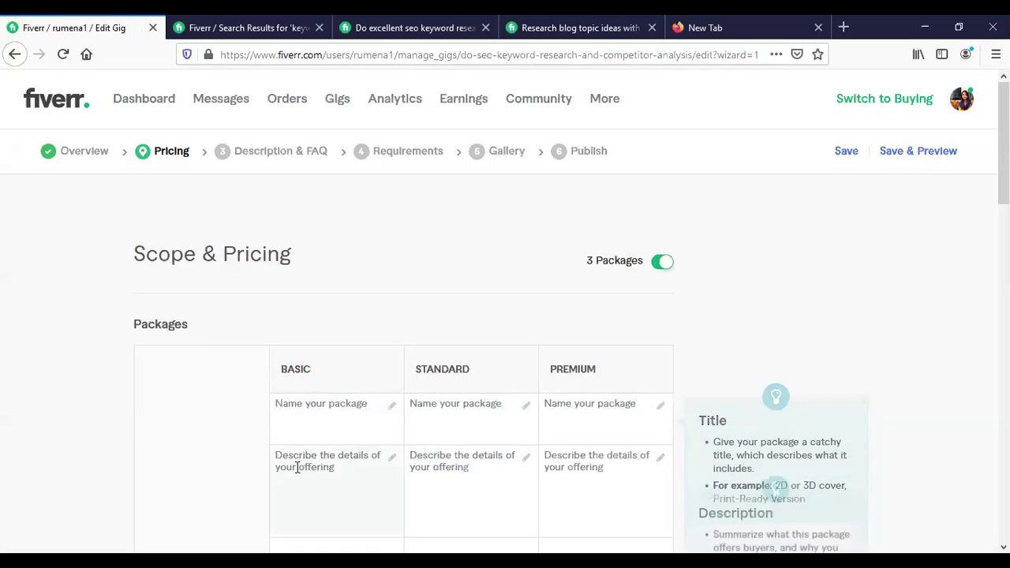
scroll(332, 315, down, 2)
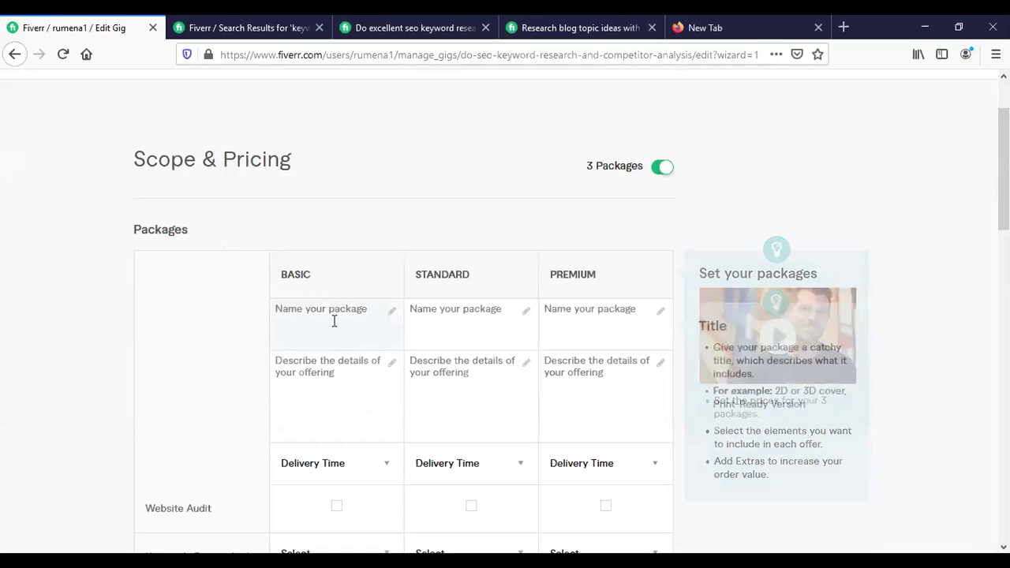
click(332, 315)
text(Basic Keyword Rese)
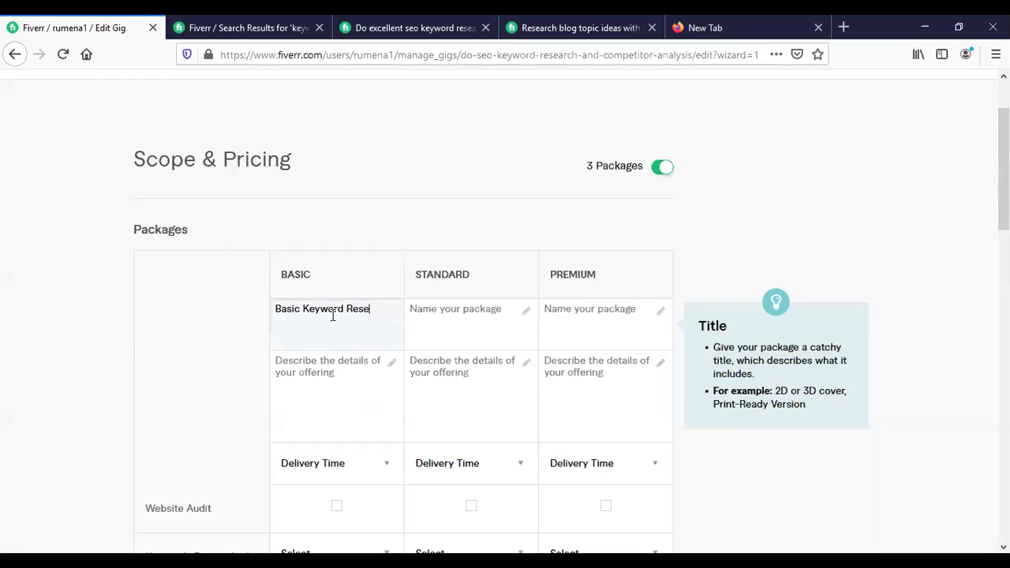
text(arch)
Name the other two packages "Standard Keyword Research" and "Premium Keyword Research", reusing "Keyword Research" from the Basic name.
drag(390, 308, 304, 313)
click(443, 321)
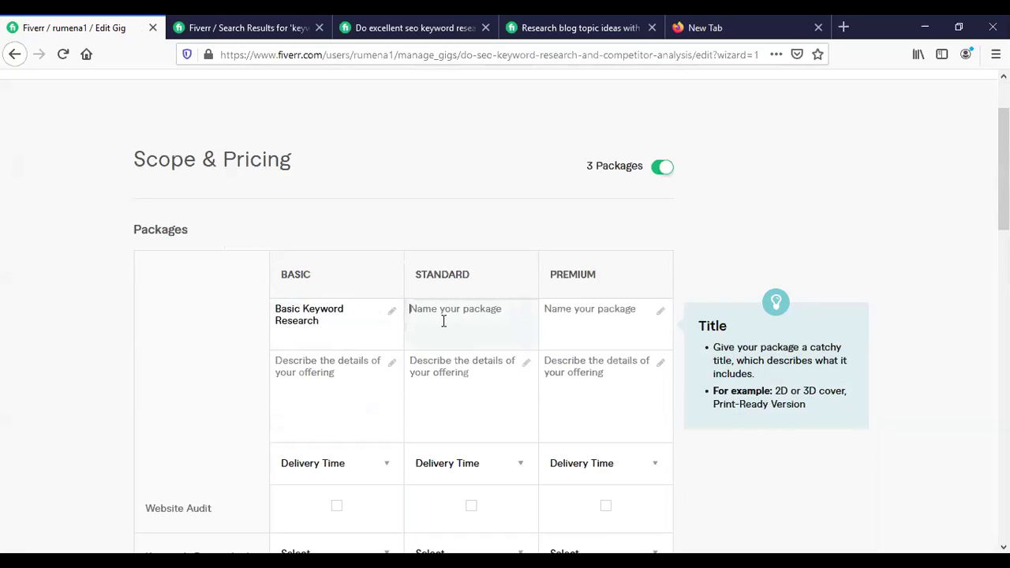
text(Standard)
key(ctrl+v)
click(547, 311)
text(P)
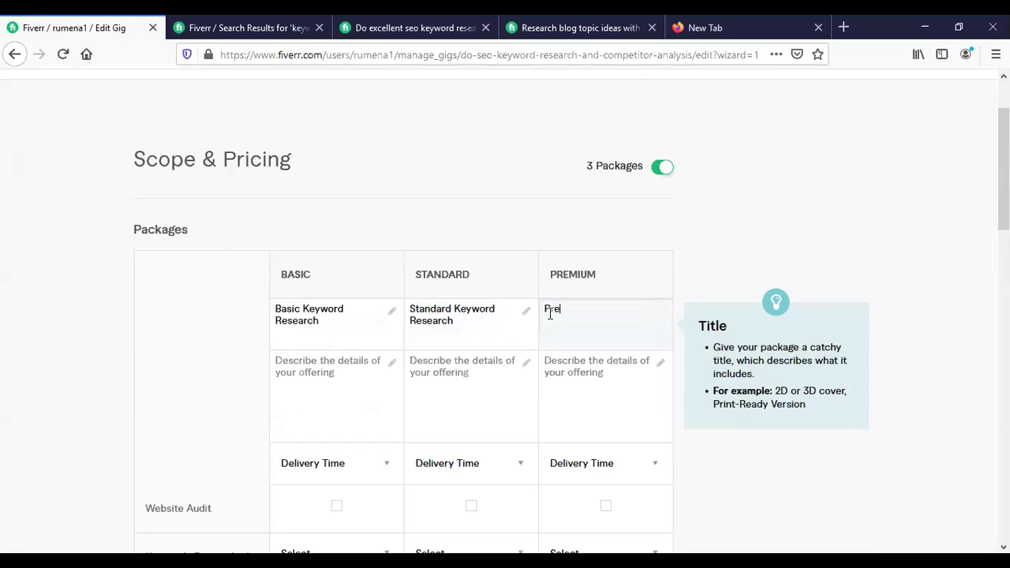
text(remium)
key(ctrl+v)
Begin the Basic package's description with "Upto 100 Keywords ( 5 Focused Keywords Ideas), Their", correcting the spelling of "Focused".
click(360, 379)
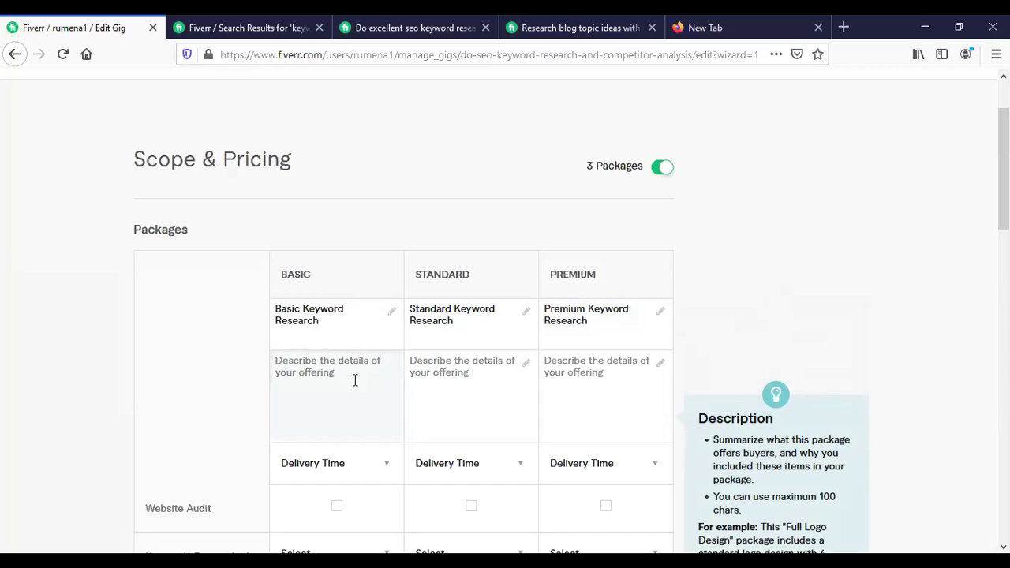
text(U)
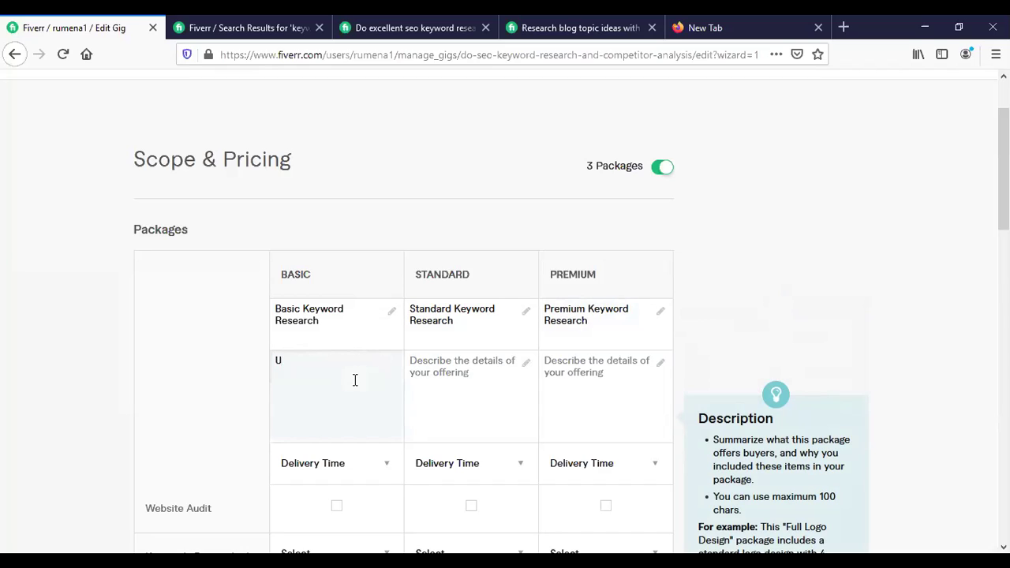
text(100 Keyword)
text(s ( 5)
text(Foused)
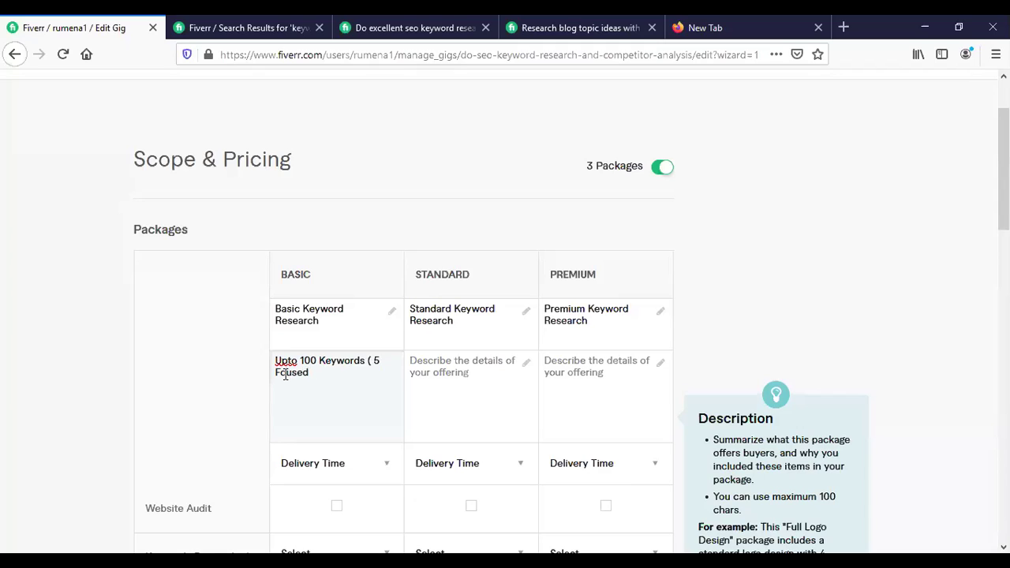
click(286, 375)
text(c)
click(331, 375)
text(Ke)
text(yword)
text(s )
text())
text(d)
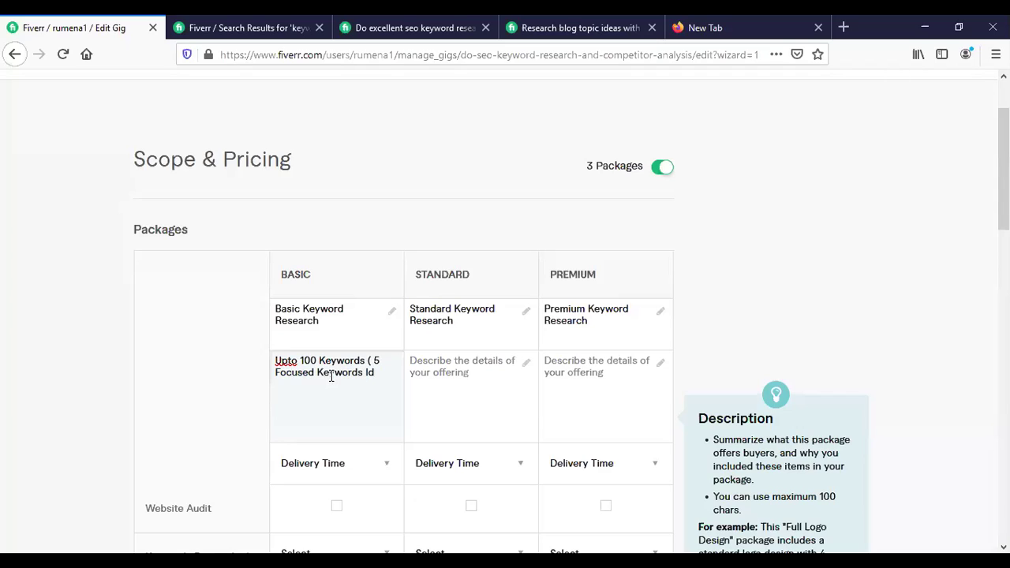
text(eas), Their)
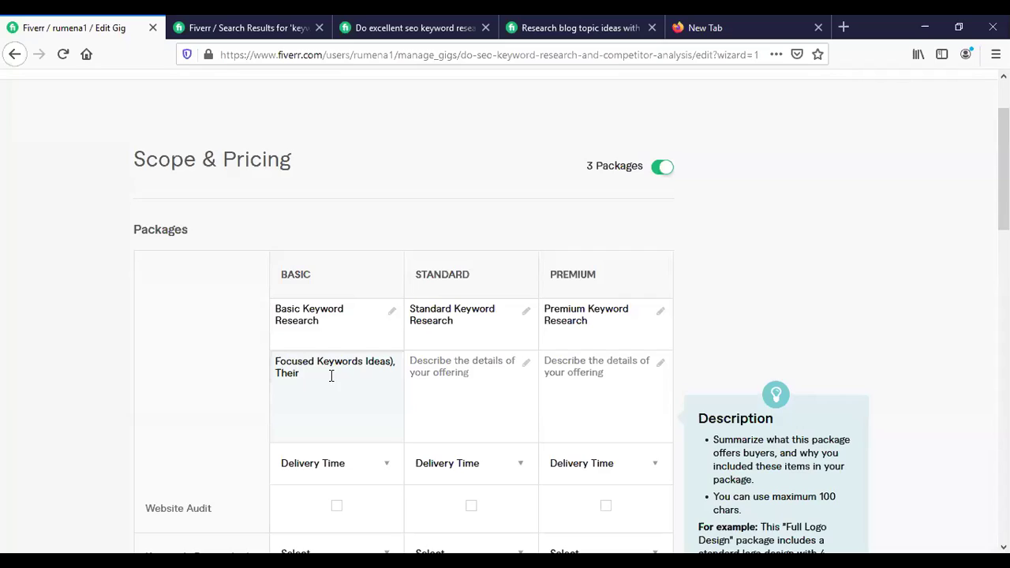
Complete the Basic package's description with "Search Volume,CPC,KC", correcting the spelling of "Volume".
text( Search Volime)
click(351, 373)
key(BackSpace)
text(ume)
click(380, 372)
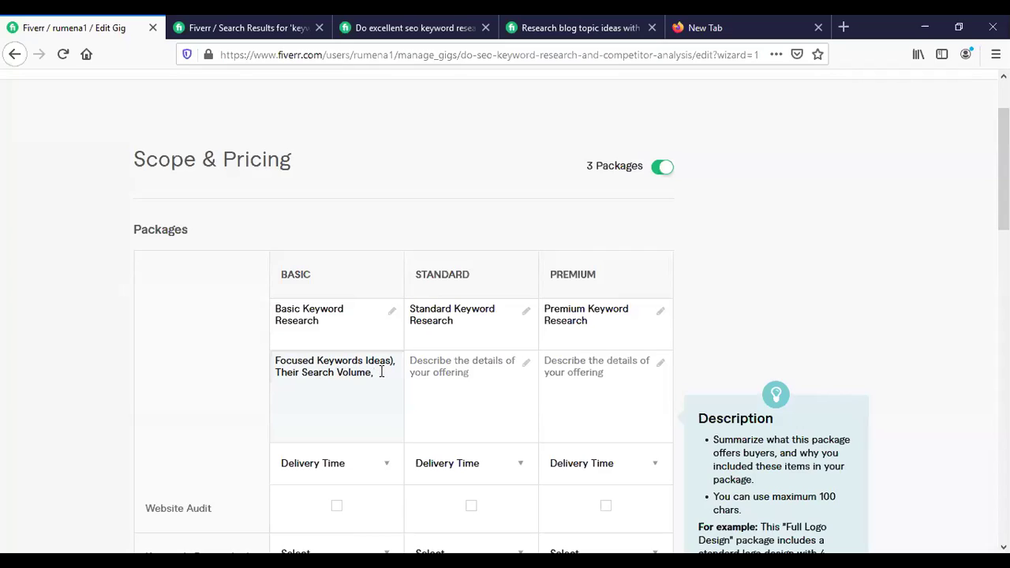
text(,CPC ,KC)
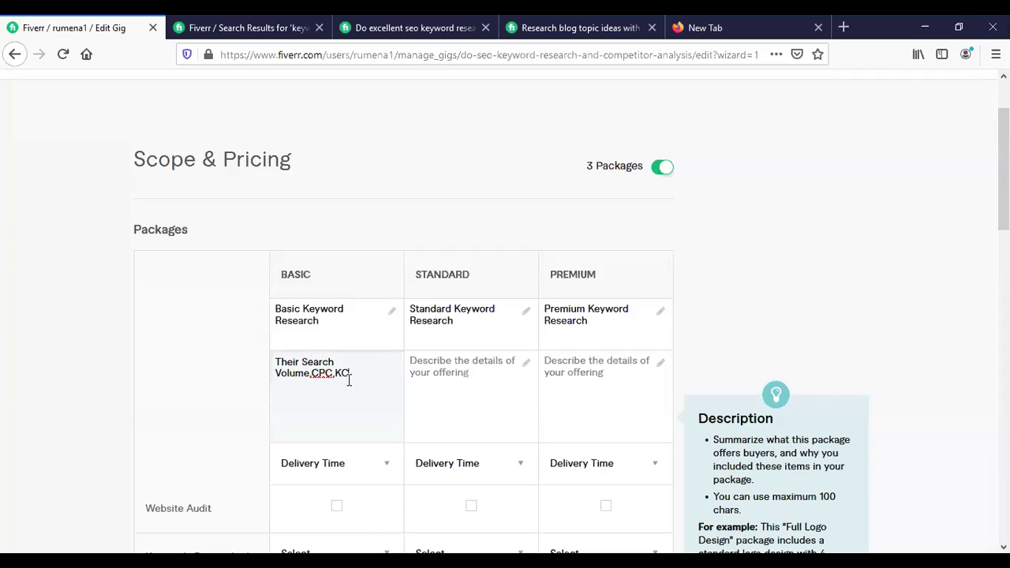
key(BackSpace)
key(BackSpace)
text(KC)
double_click(344, 374)
Describe the Standard package as "Upto 250 Keywords (7 Focused Keyword Ideas), their Search Volume, CPC,KC, 1 Competitor Analysis", using the Basic description as reference.
click(467, 376)
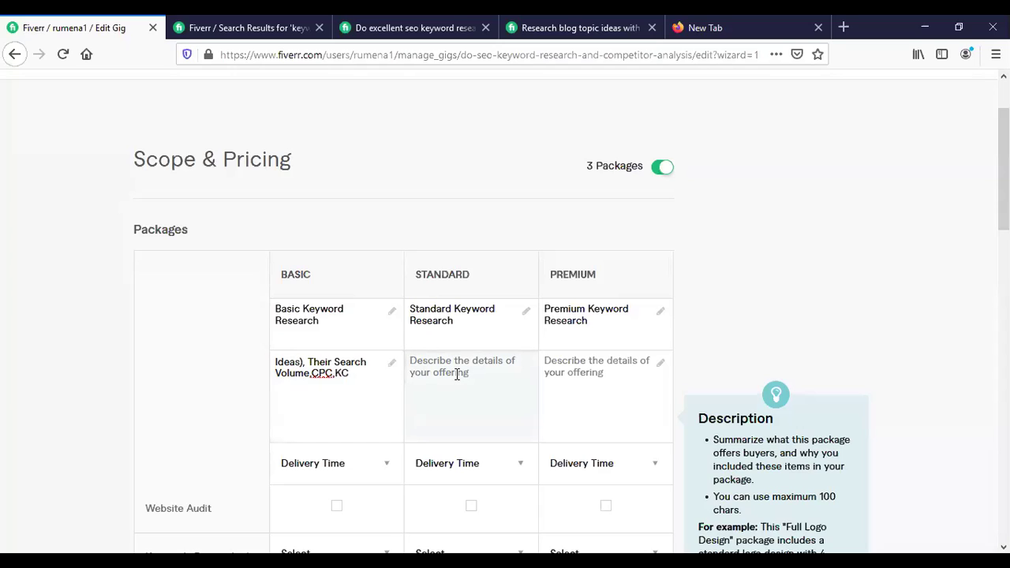
text(Upto 250)
click(324, 373)
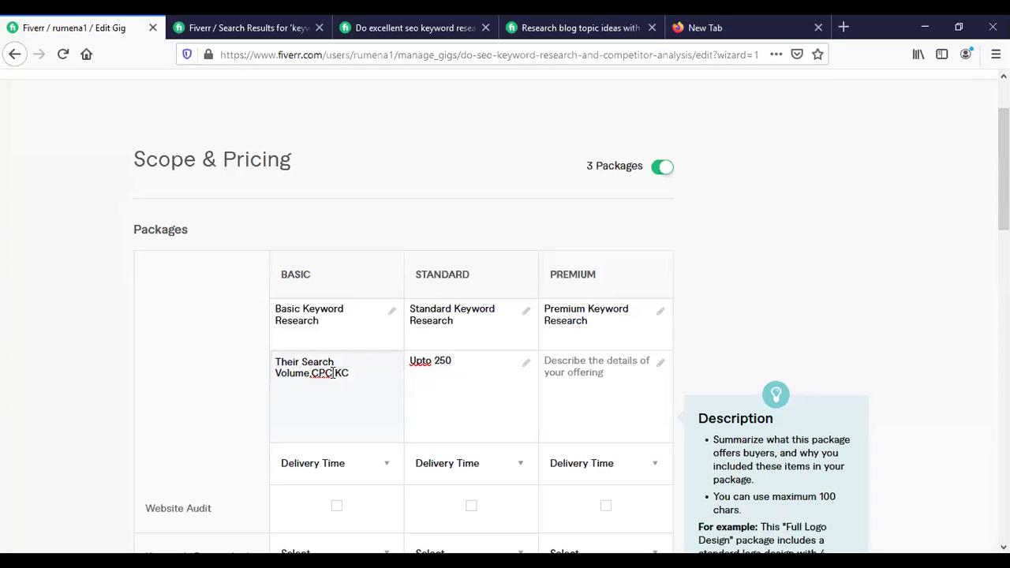
scroll(335, 372, up, 2)
click(456, 367)
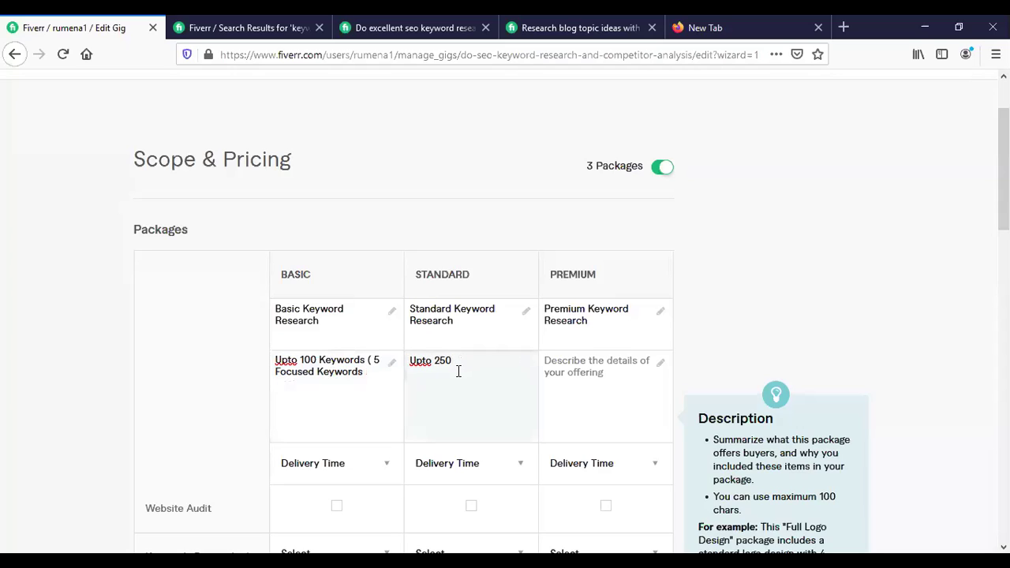
text(Keywords (7 Focused Keyword Ideas),)
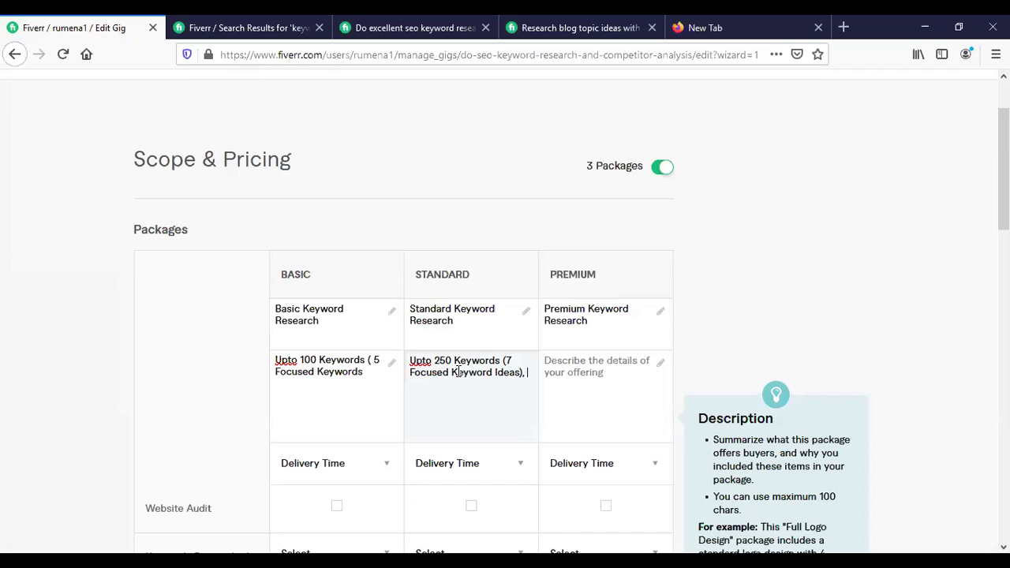
text( their)
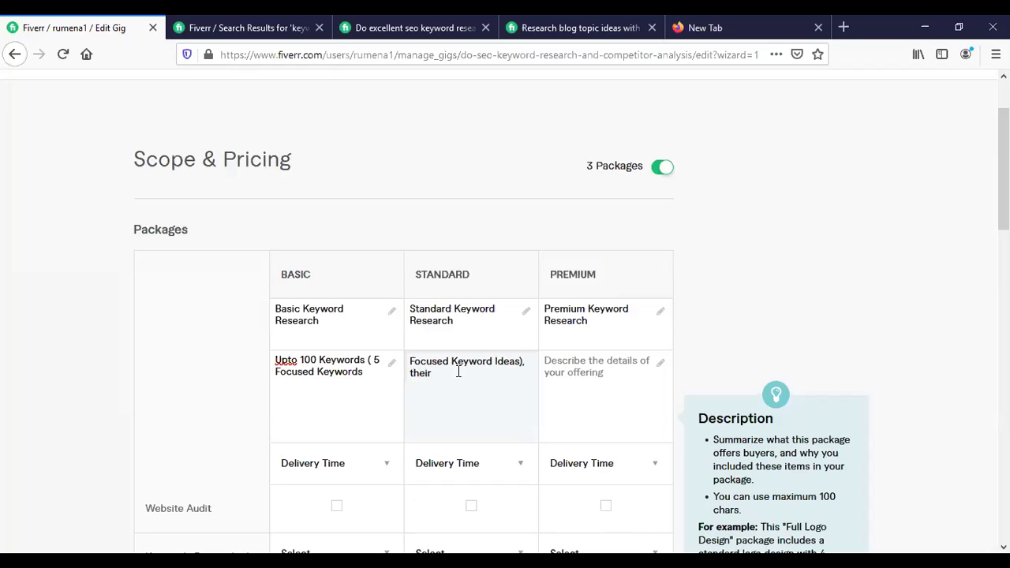
text( Search Volume, CPC,K)
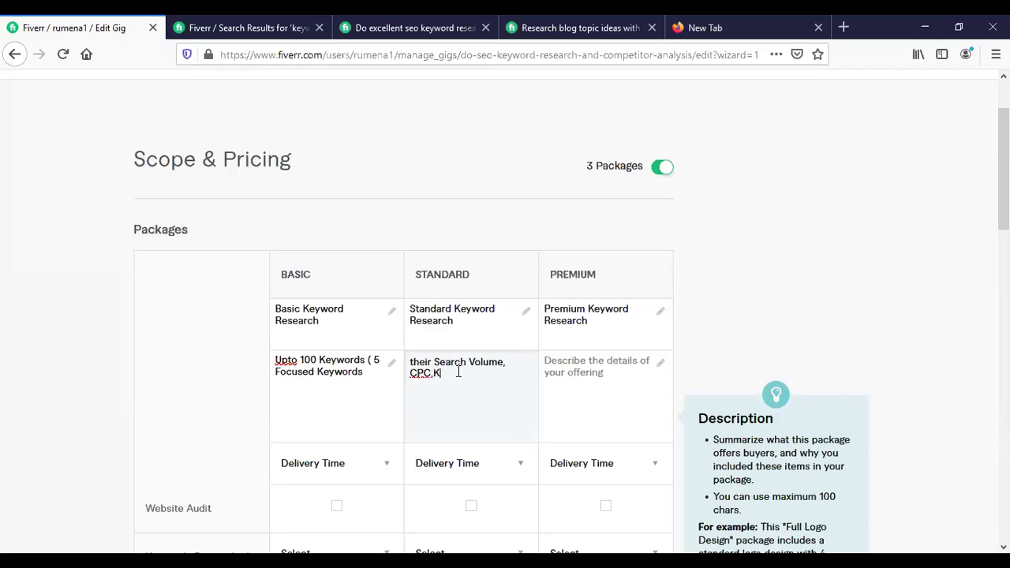
text(C, 1Competitor Ana)
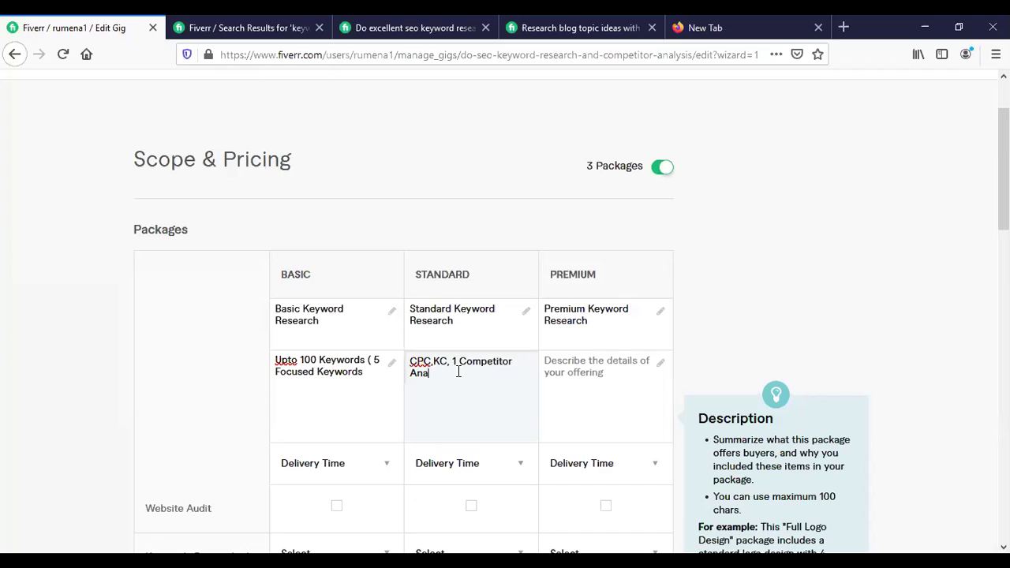
text(lysis)
Begin the Premium package's description with "Upto 500 Keywords (10 Focused Keyword), their", following the Standard description's wording.
click(590, 362)
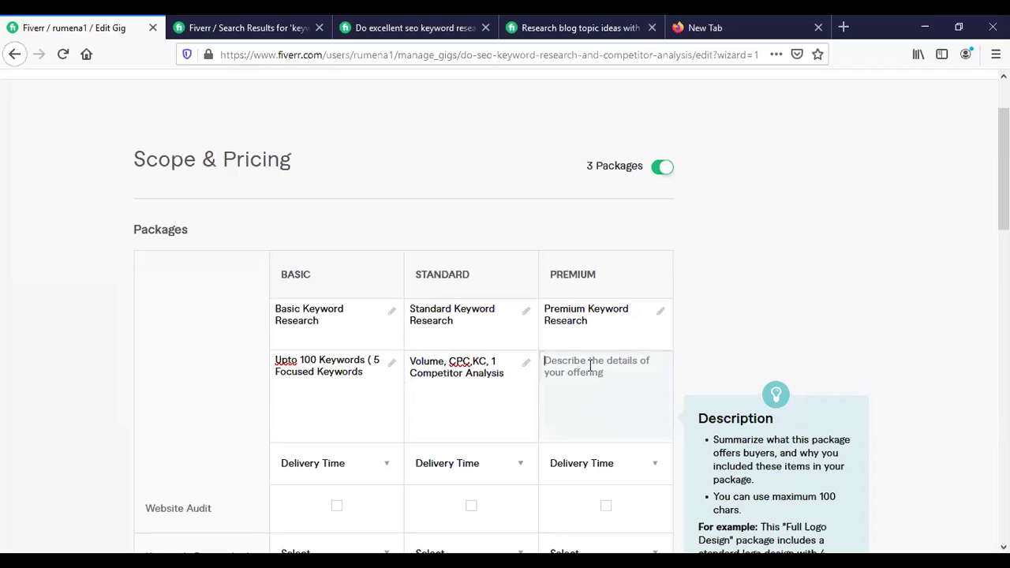
text(Upto)
click(477, 370)
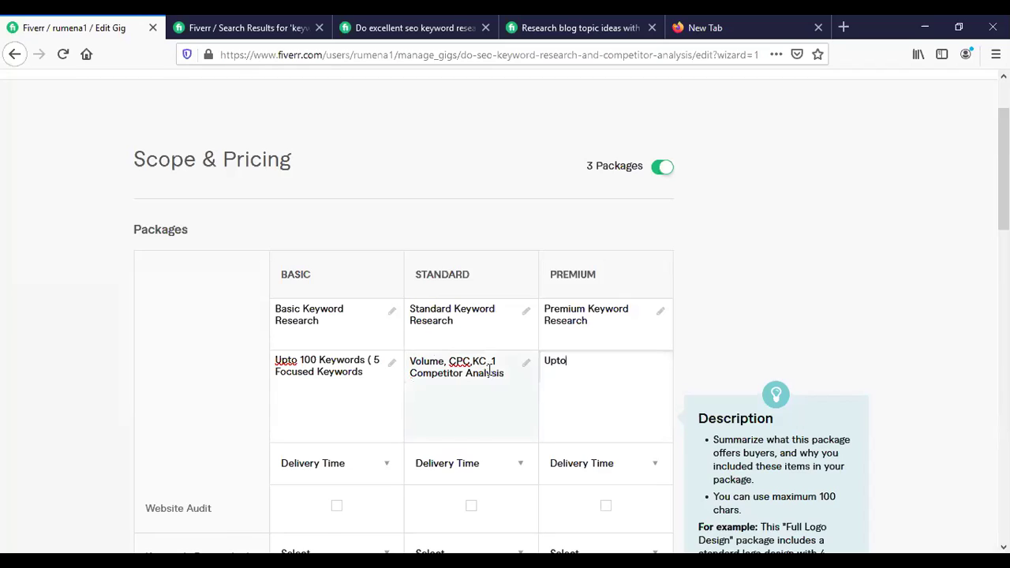
scroll(477, 370, up, 1)
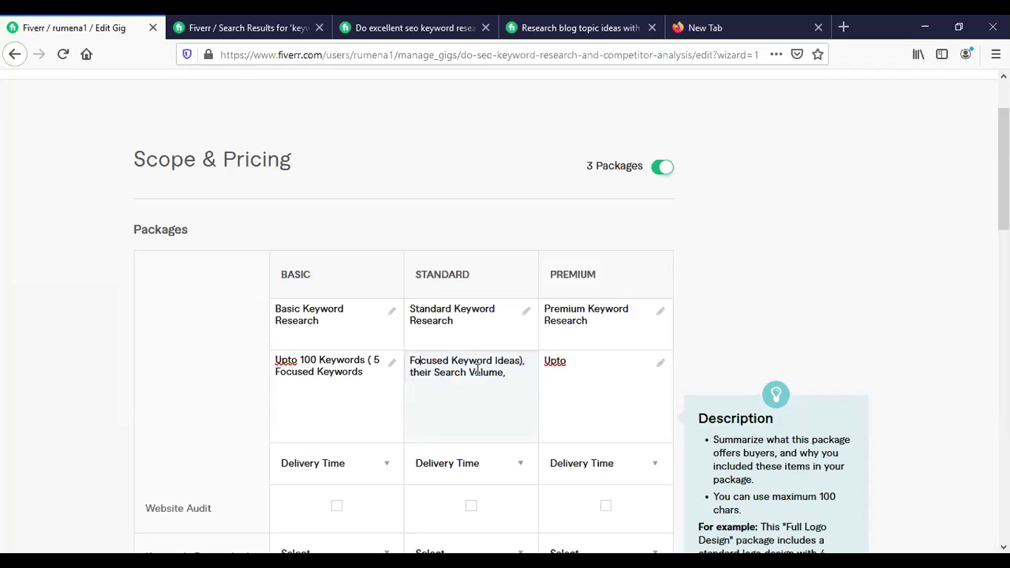
click(573, 365)
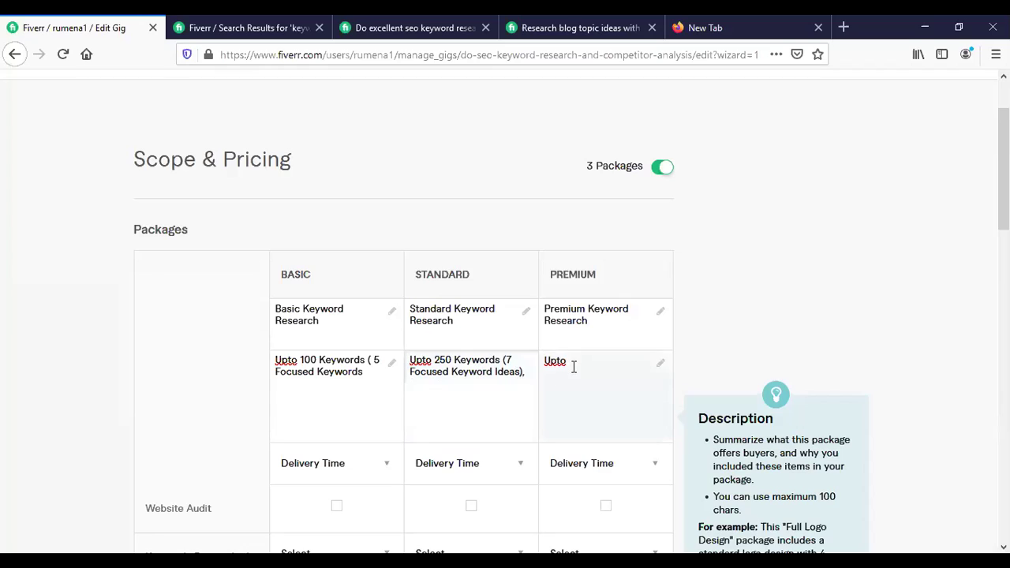
text(Upto 500)
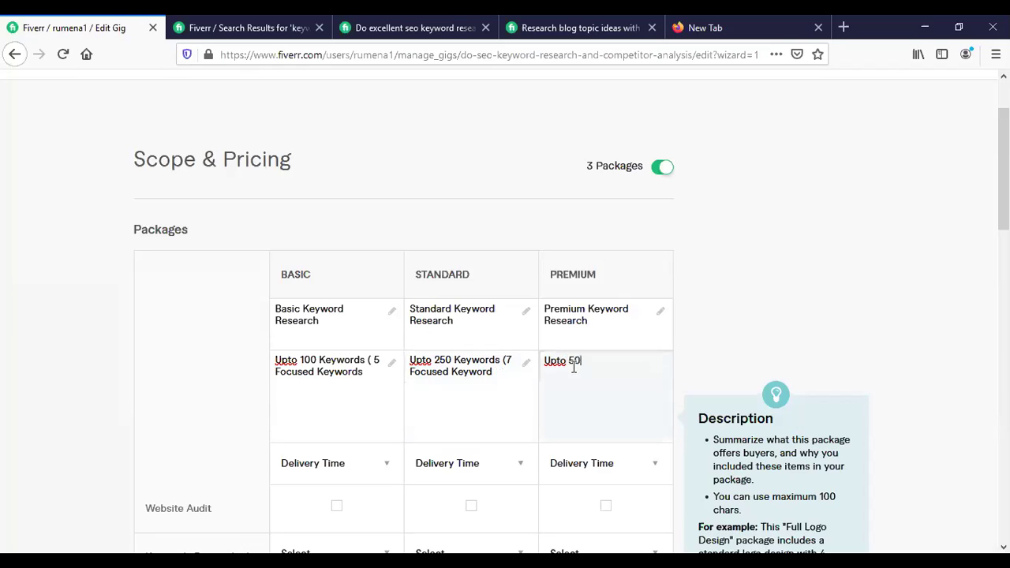
text( Keywords (10 Fou)
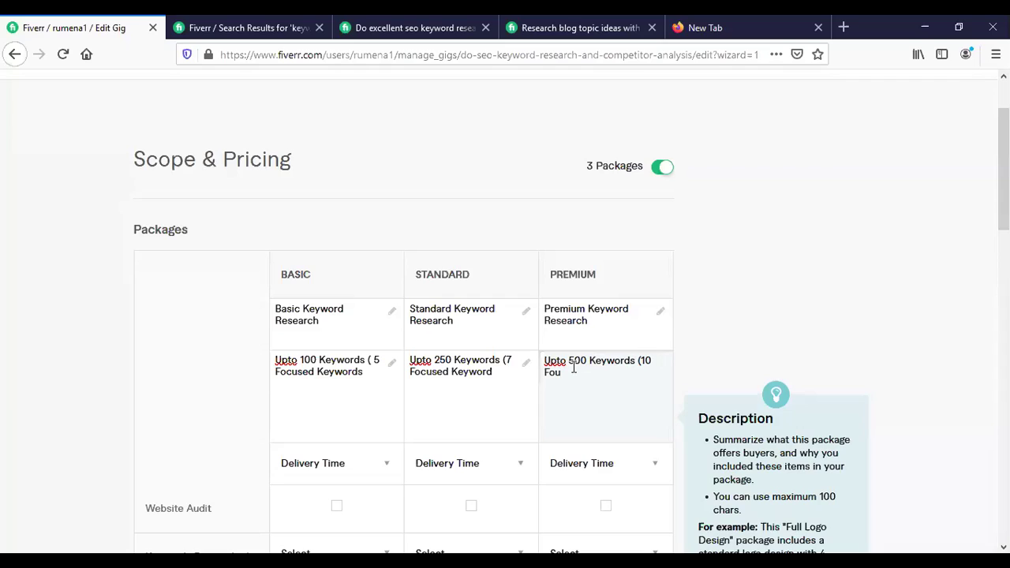
text(ses)
text( K)
key(BackSpace)
key(BackSpace)
key(BackSpace)
key(BackSpace)
key(BackSpace)
key(BackSpace)
text(cused Keyword), their)
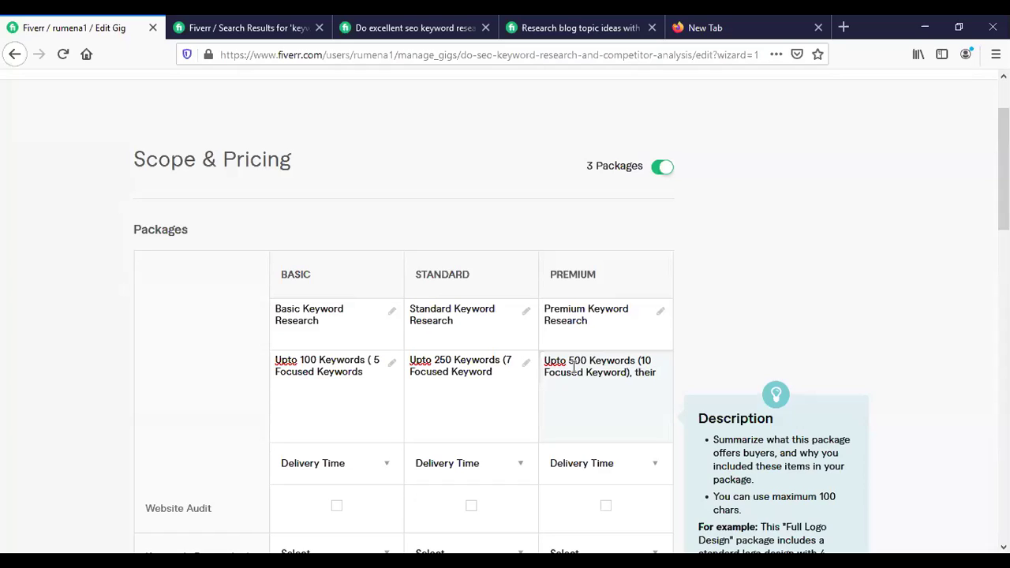
Complete the Premium package's description with "Search Volume, CPC,KC, 3 Competitor Analysis".
text( Sea)
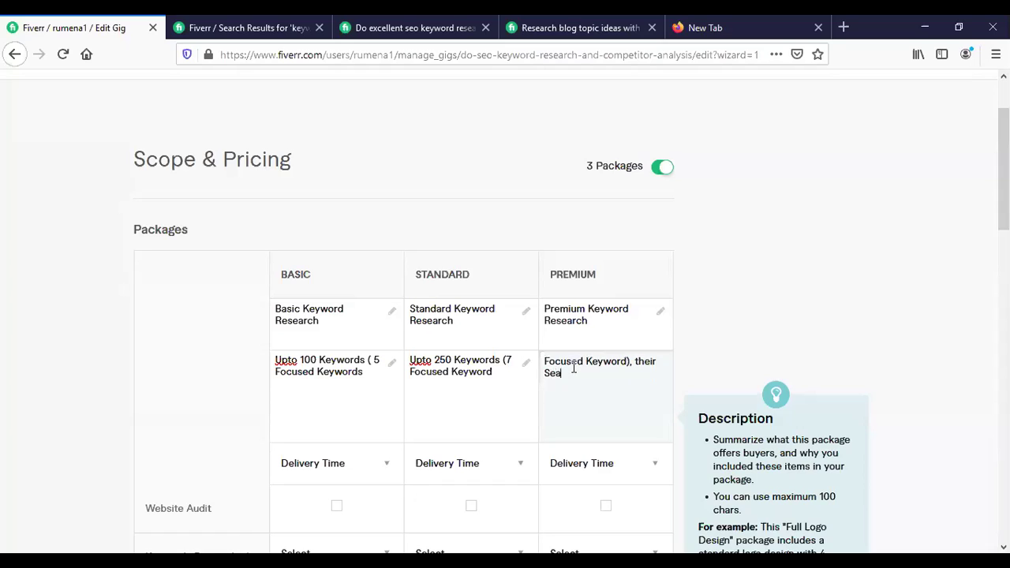
text(rch Volume, CPC,KC)
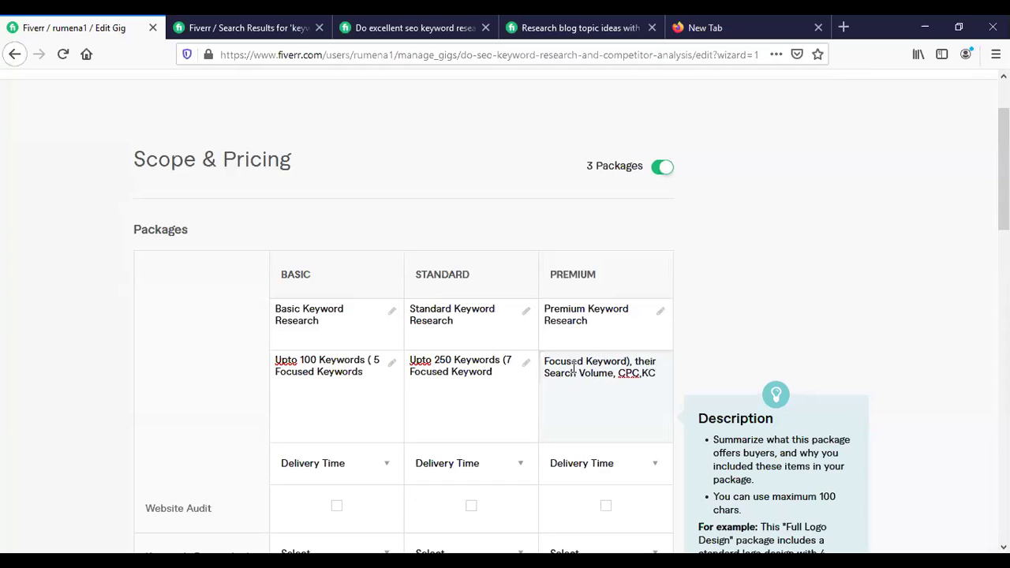
text(, #)
click(520, 366)
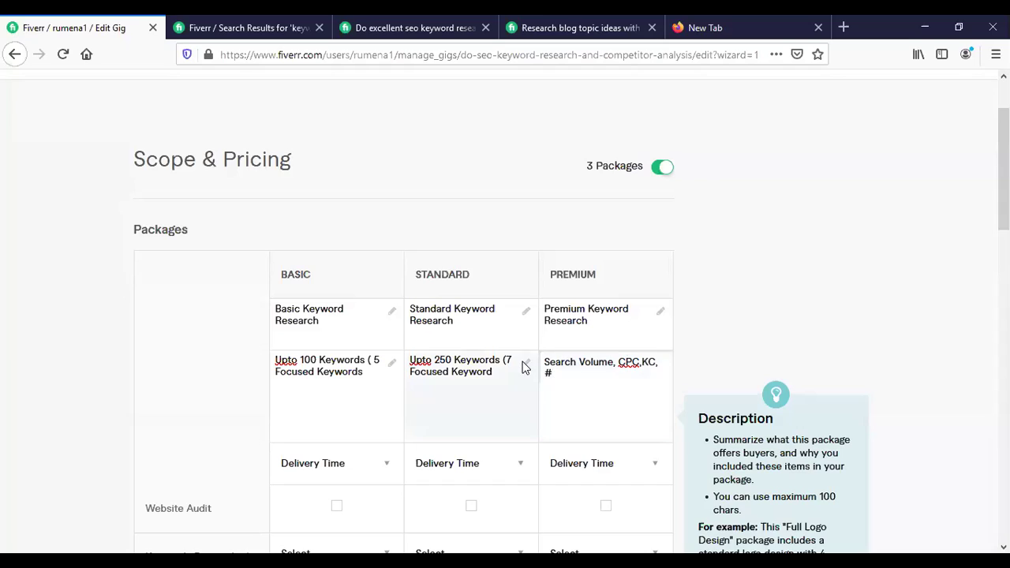
text(their Search Volume, CPC,KC,)
text(1 Competitor)
click(624, 379)
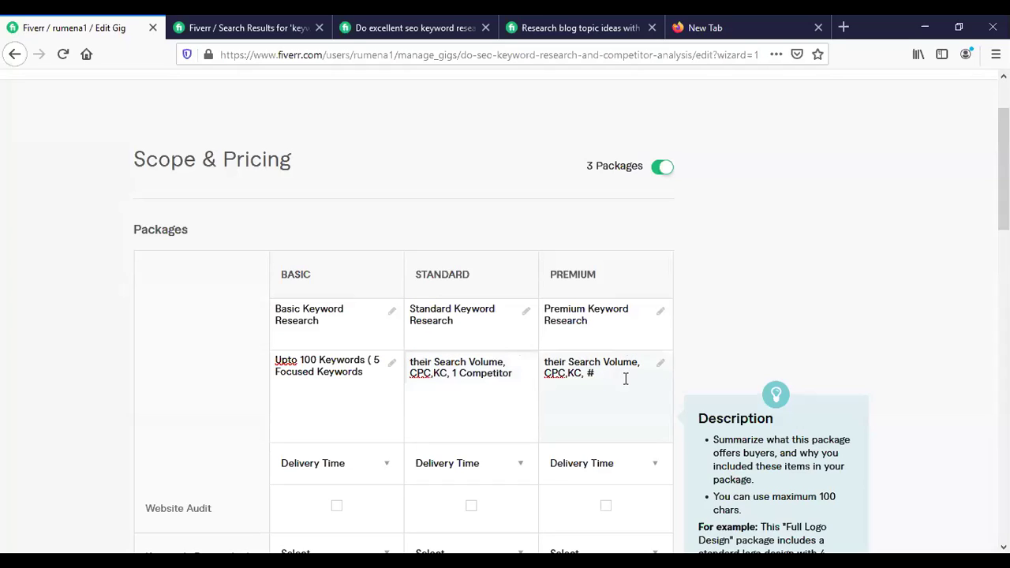
key(BackSpace)
text(3)
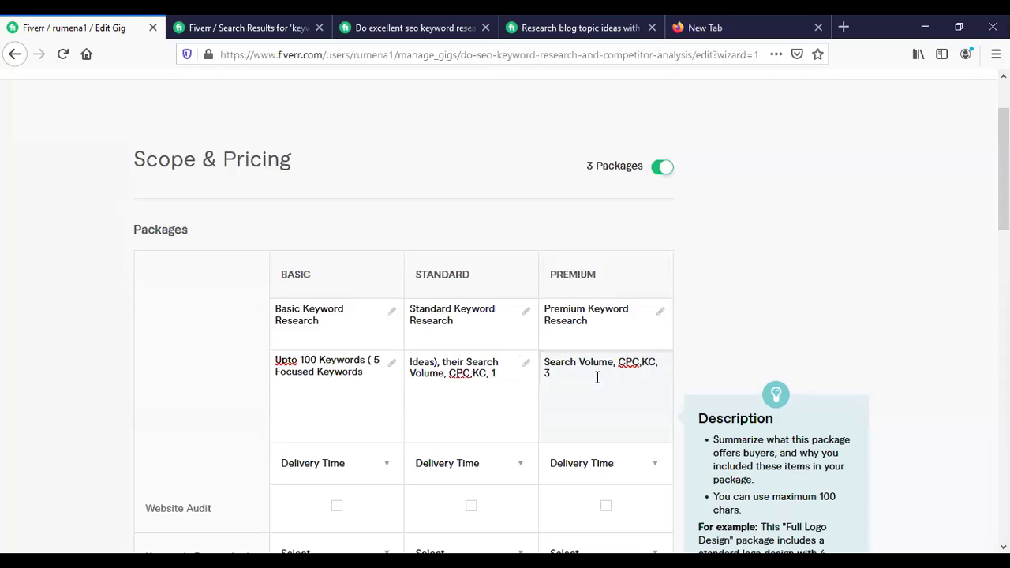
text( Competitor An)
key(BackSpace)
text(alysis)
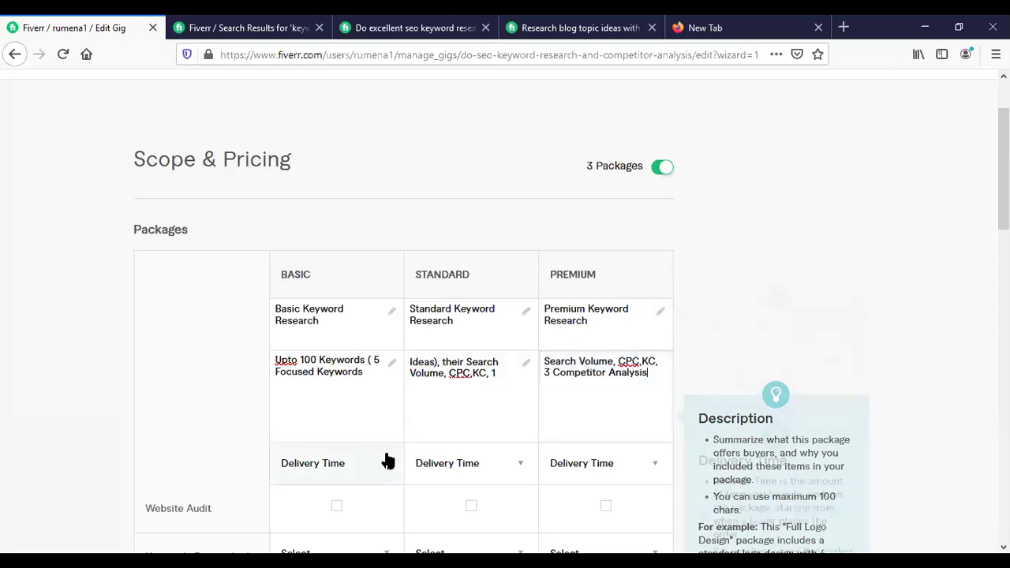
click(361, 428)
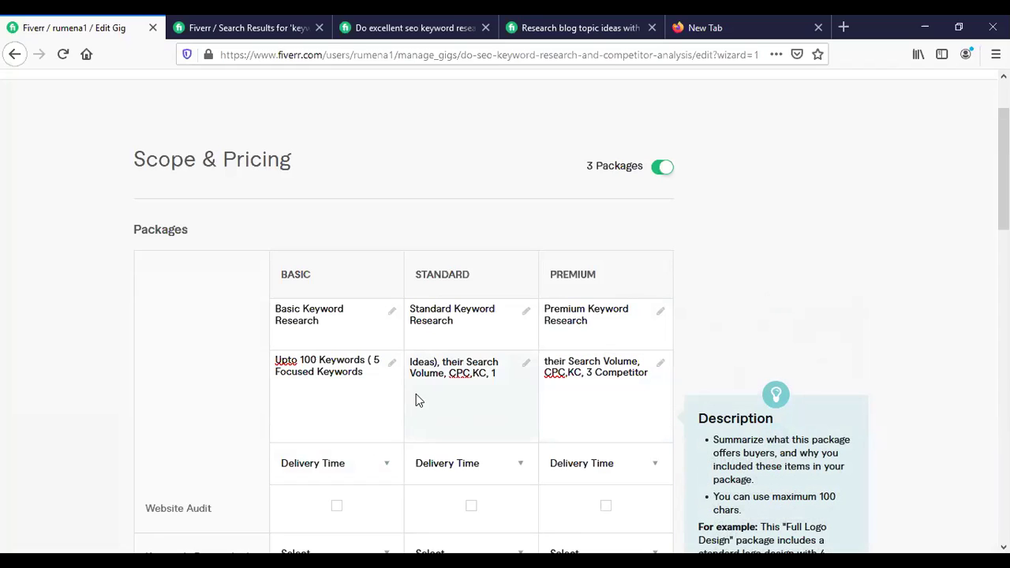
scroll(877, 397, down, 1)
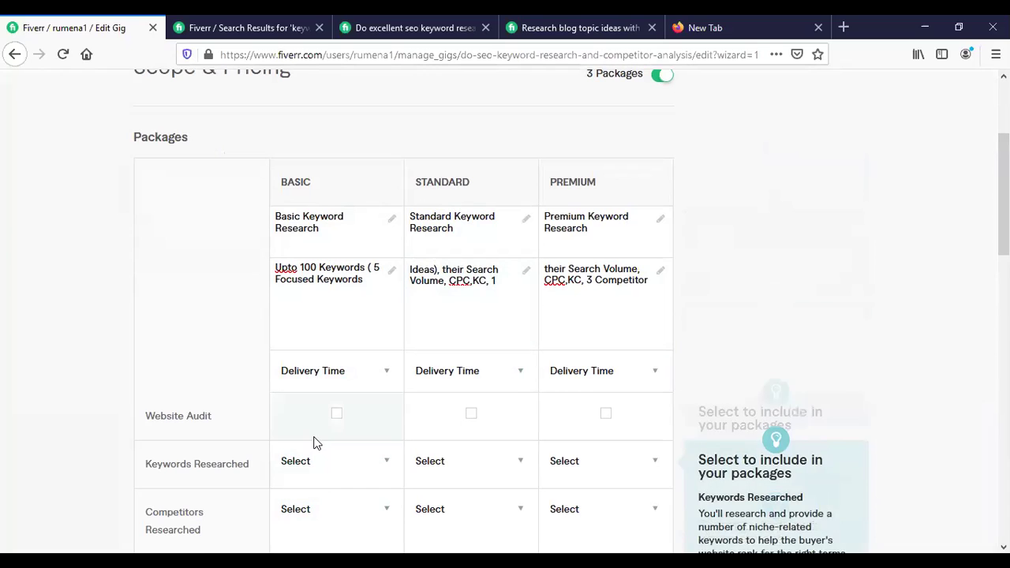
Set the delivery times to 3 days for Basic, 4 days for Standard and 5 days for Premium.
click(349, 386)
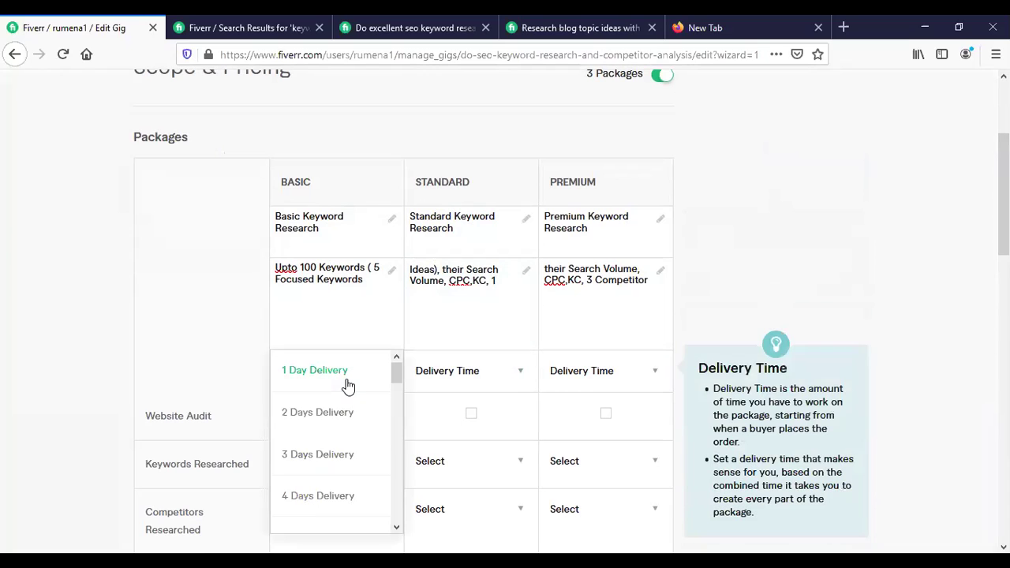
click(328, 455)
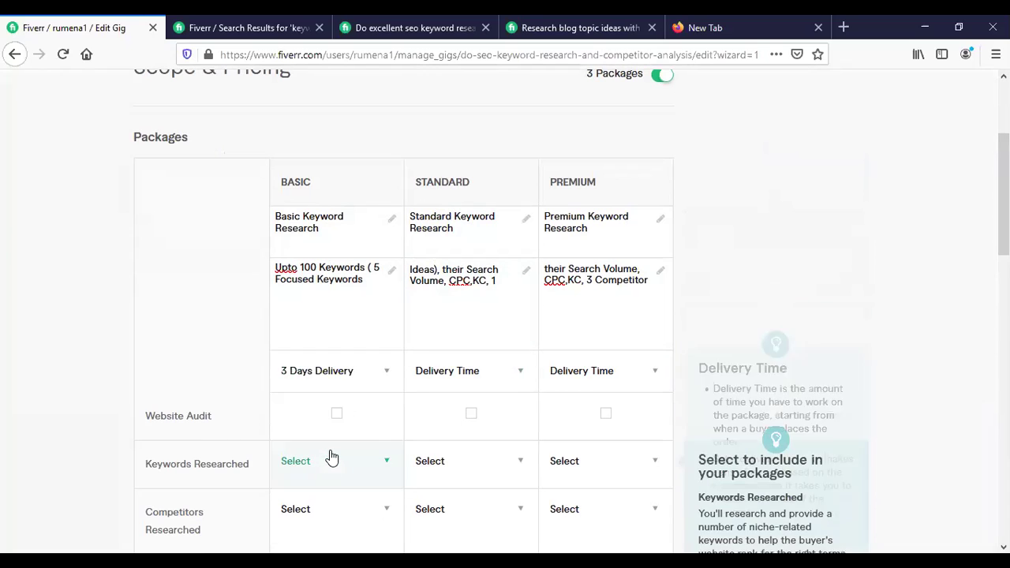
click(460, 379)
click(439, 496)
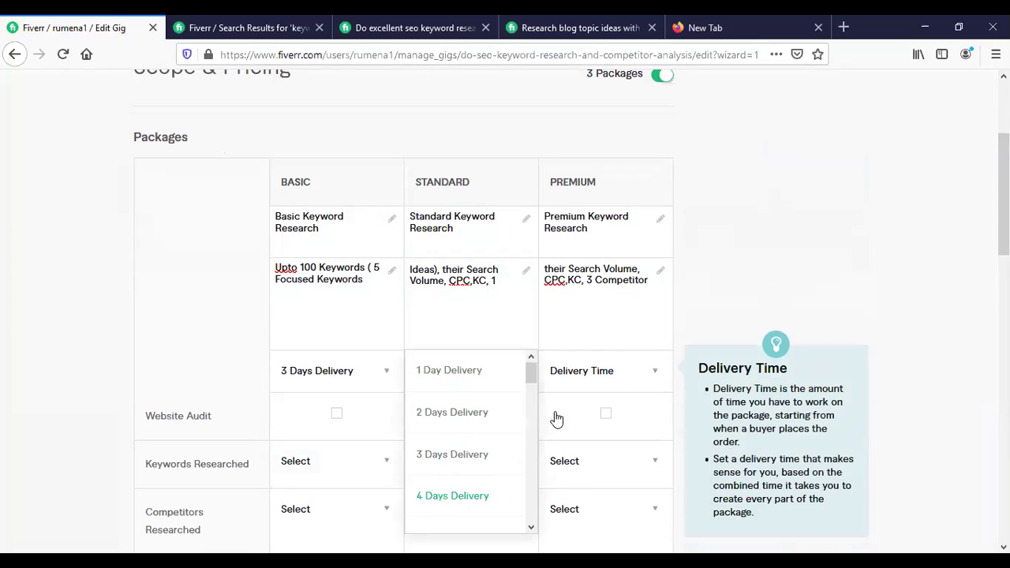
click(589, 383)
drag(670, 376, 668, 388)
click(584, 456)
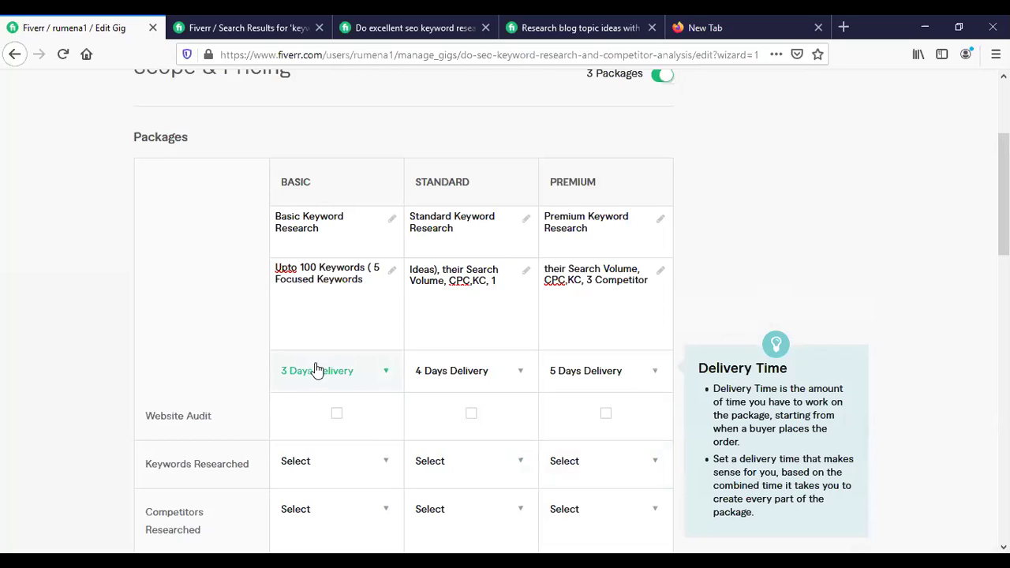
Include an Action Plan in the Basic package.
scroll(859, 304, down, 2)
scroll(505, 308, down, 1)
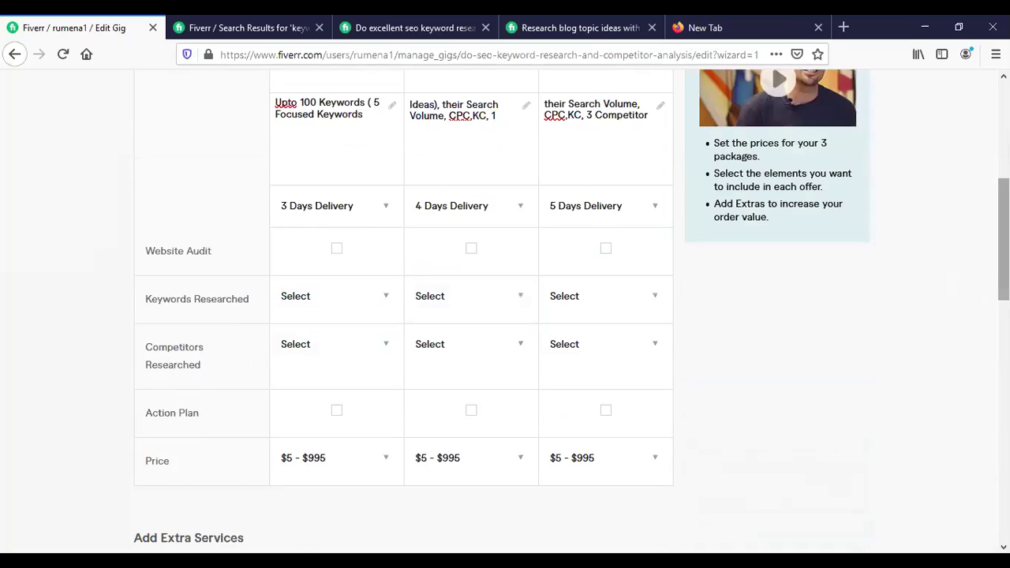
scroll(875, 229, up, 3)
scroll(379, 323, down, 1)
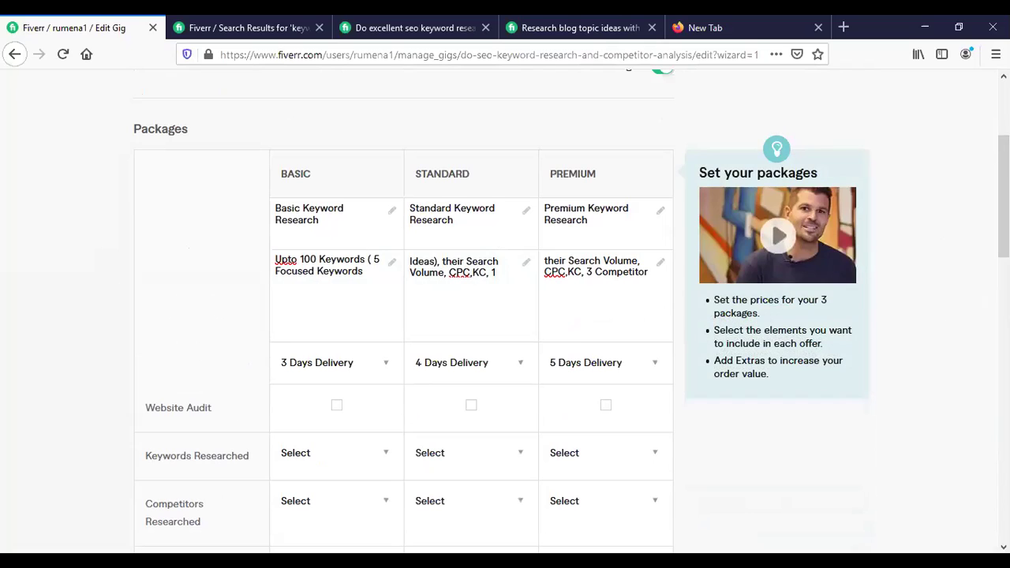
scroll(347, 433, down, 3)
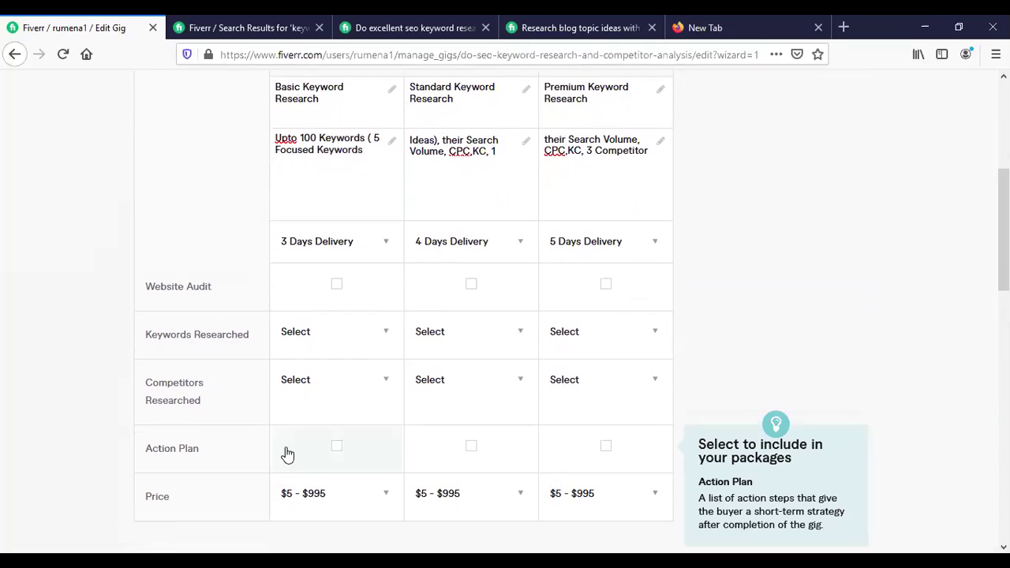
click(337, 446)
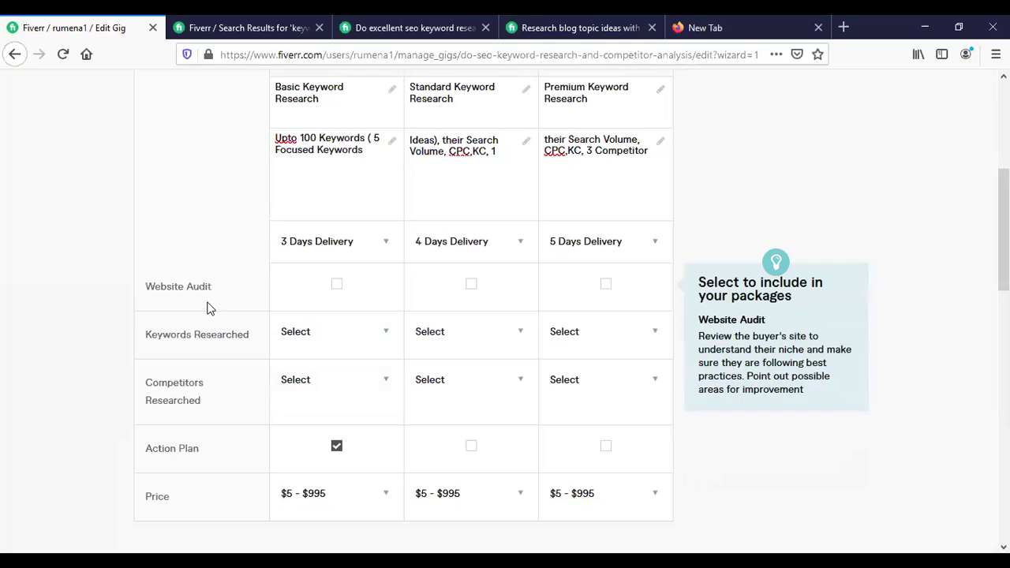
click(336, 287)
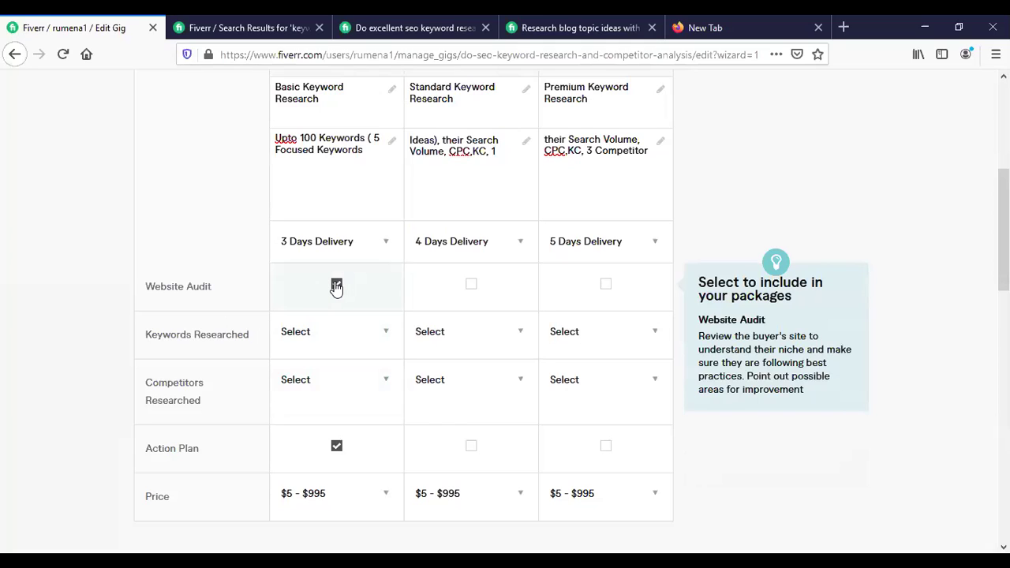
click(323, 384)
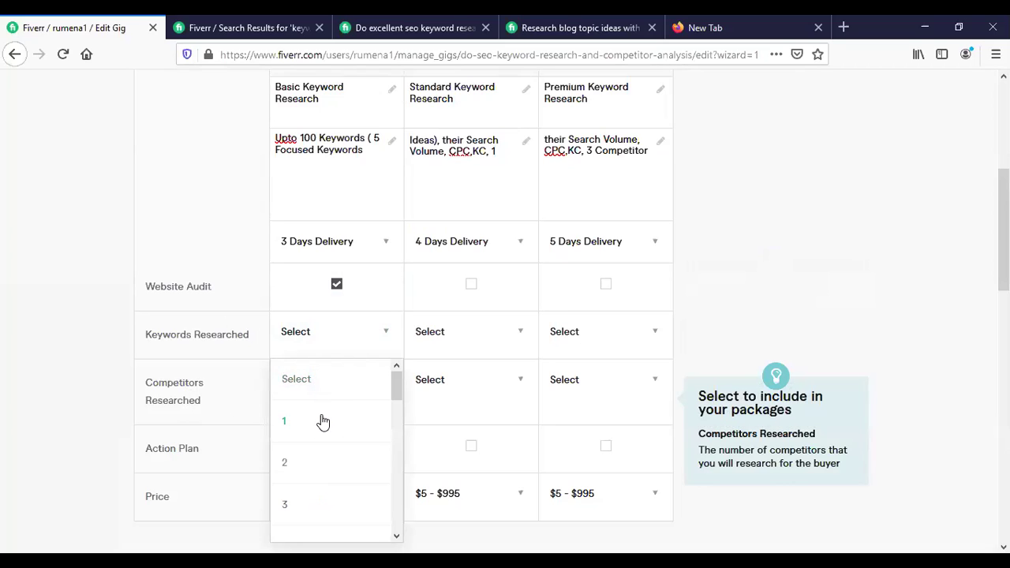
click(242, 242)
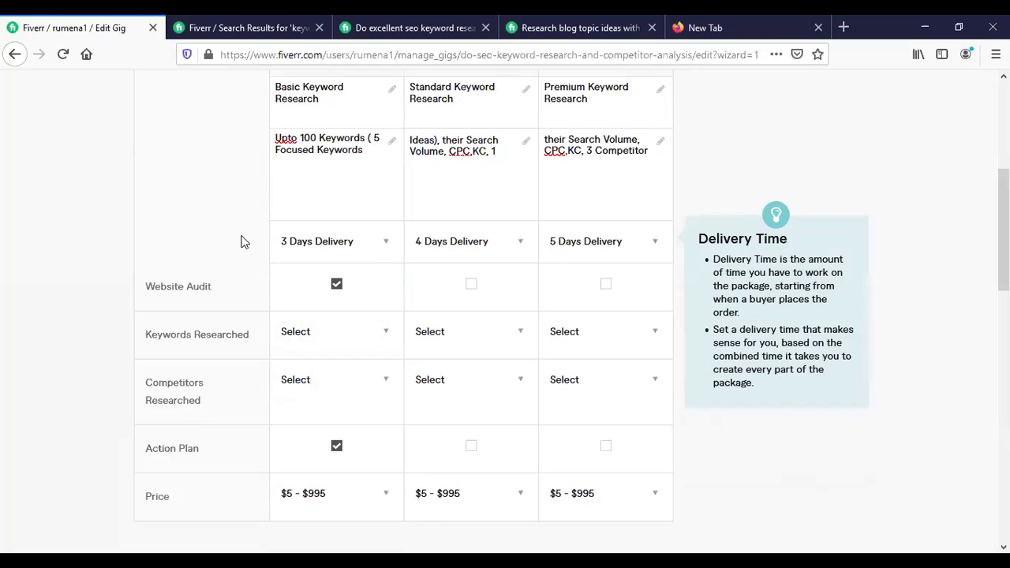
click(337, 287)
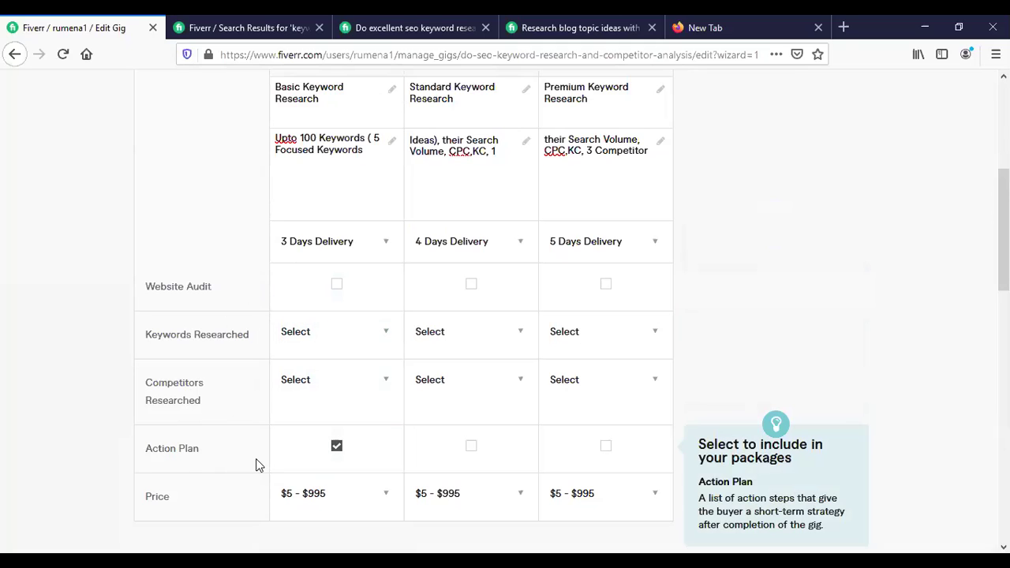
Include an Action Plan in the Standard package and set its Competitors Researched to 1.
scroll(505, 315, up, 3)
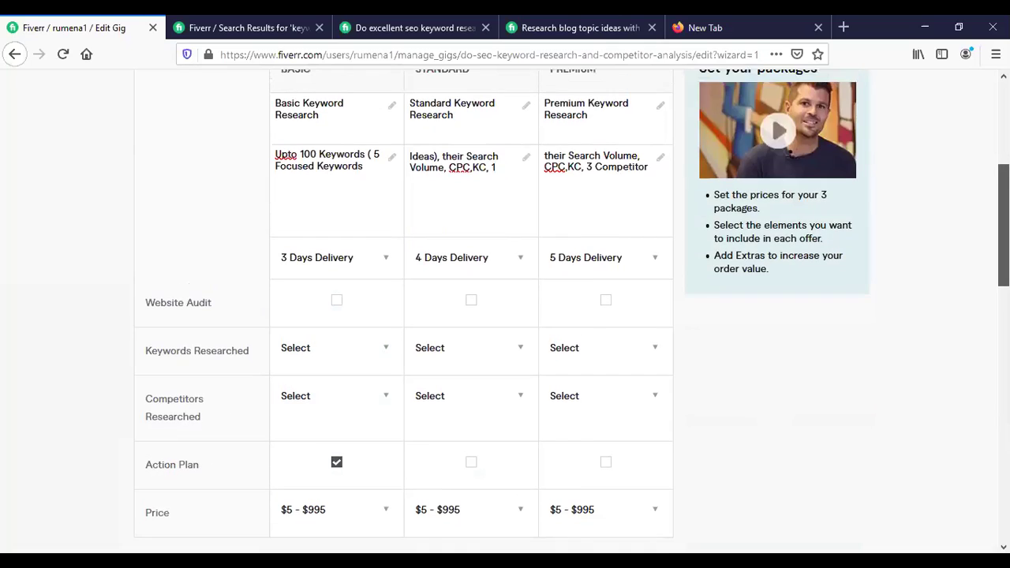
scroll(505, 315, down, 3)
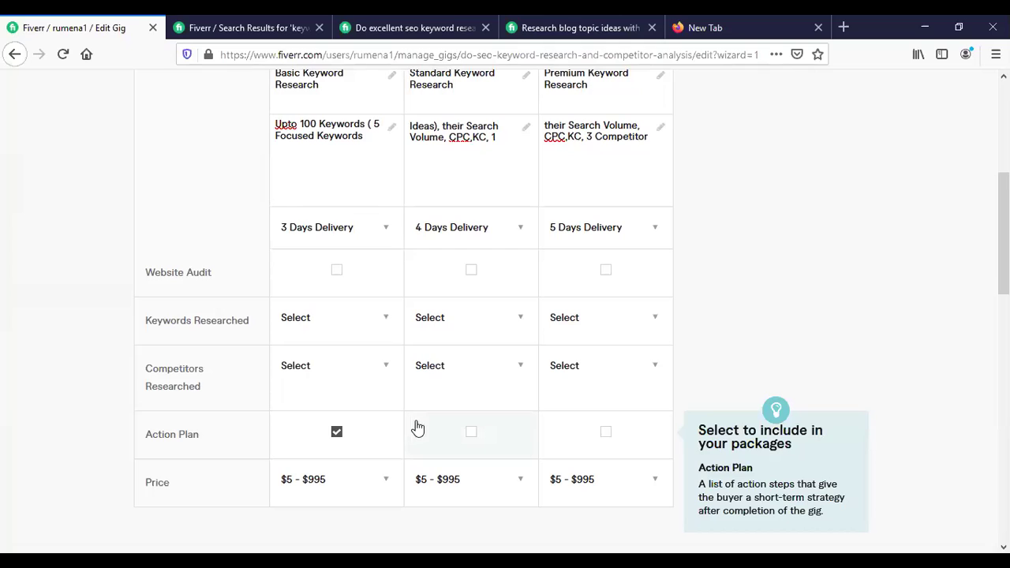
click(472, 434)
click(456, 375)
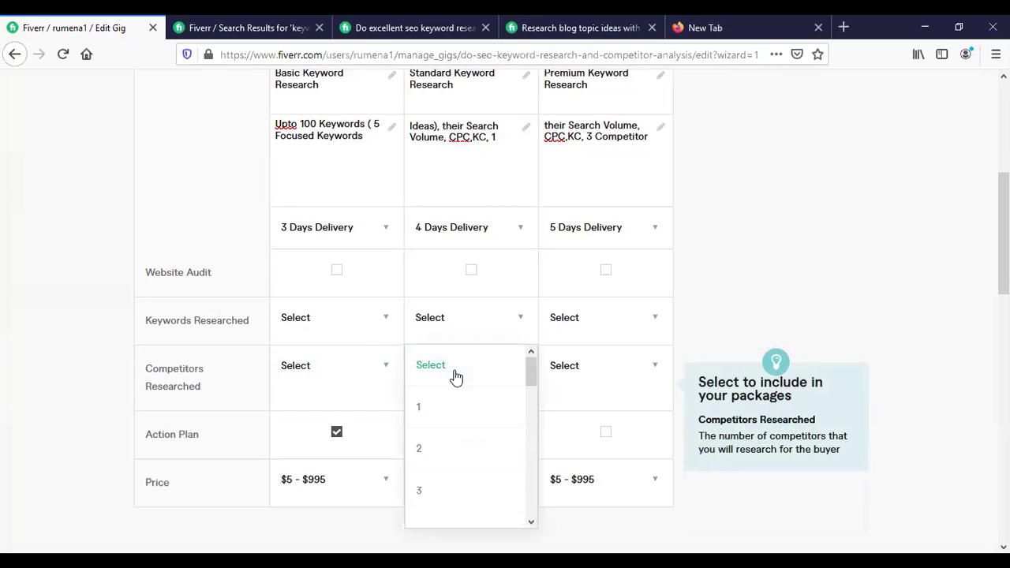
click(416, 408)
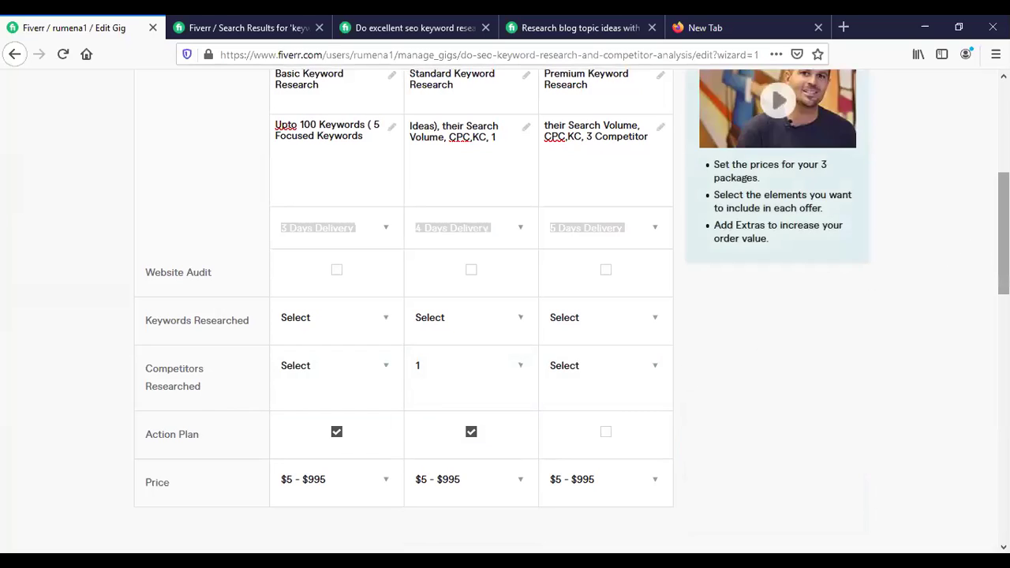
click(502, 138)
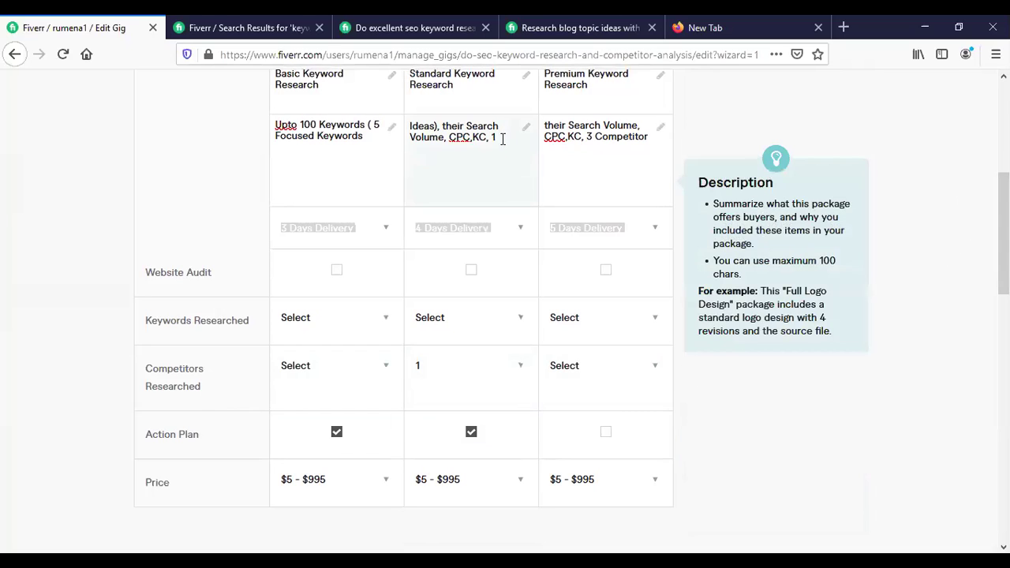
click(871, 247)
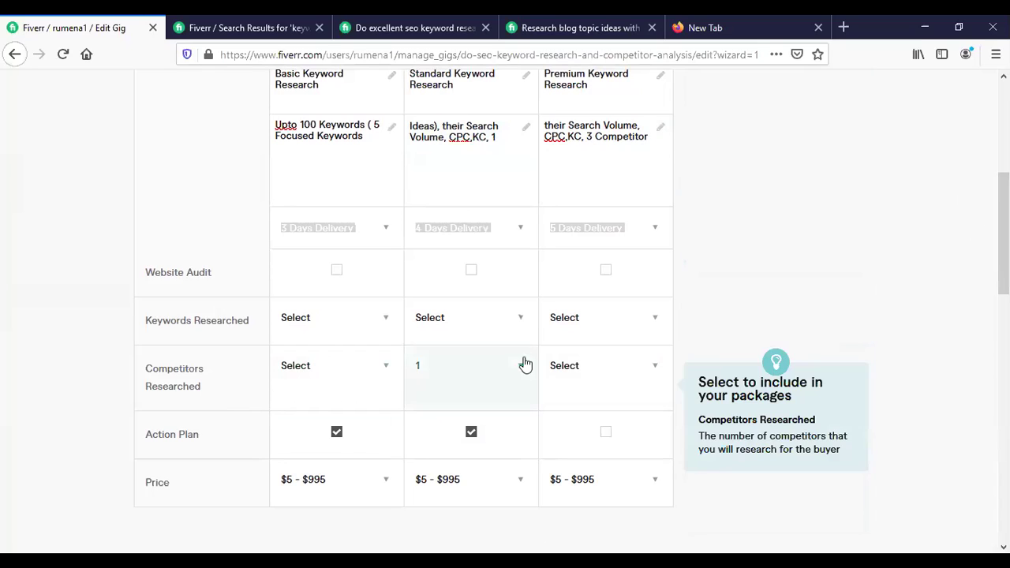
Include an Action Plan and Website Audit in the Premium package, with Competitors Researched set to 3.
click(608, 436)
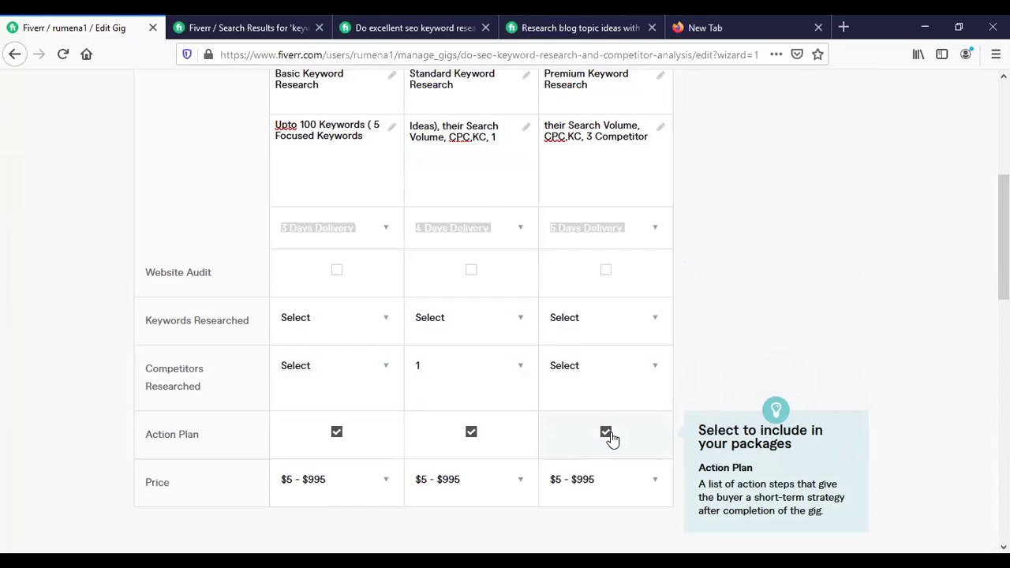
click(598, 383)
click(555, 491)
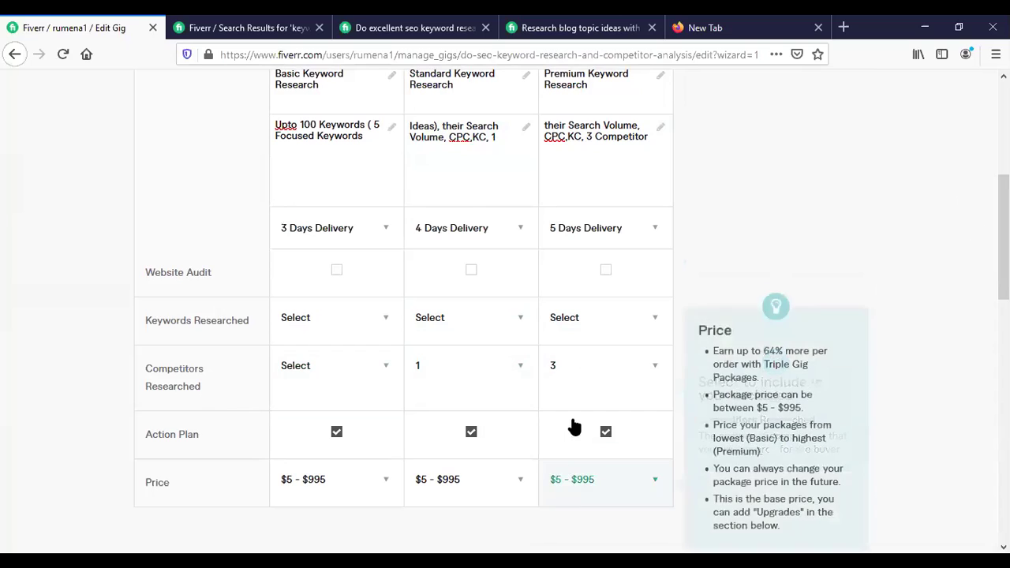
click(590, 326)
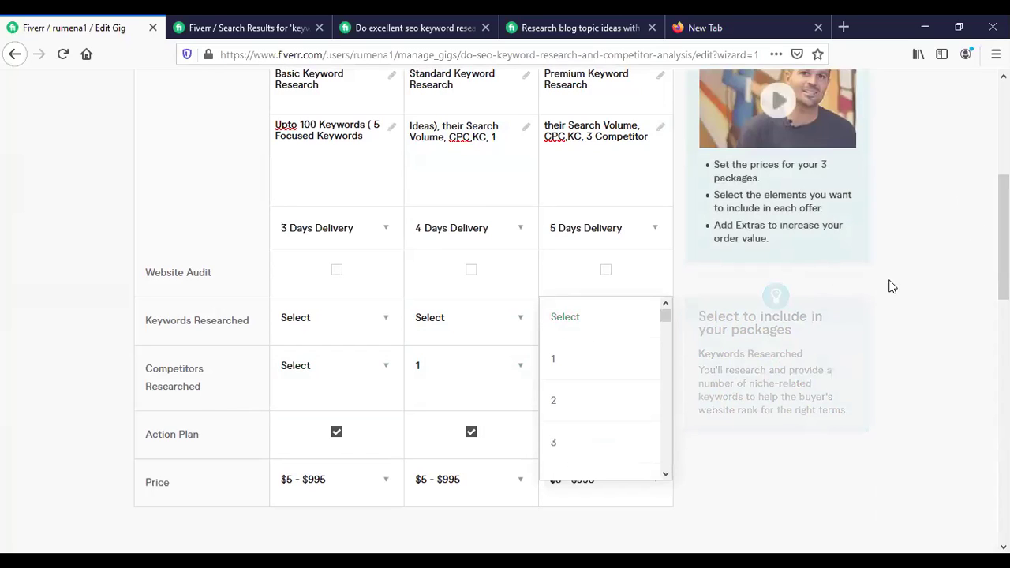
click(599, 328)
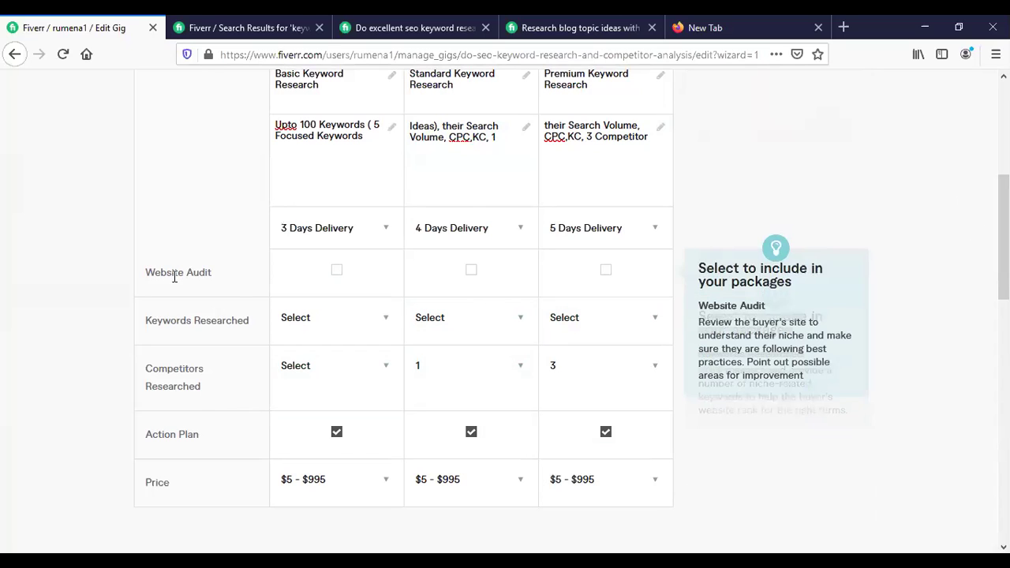
click(606, 270)
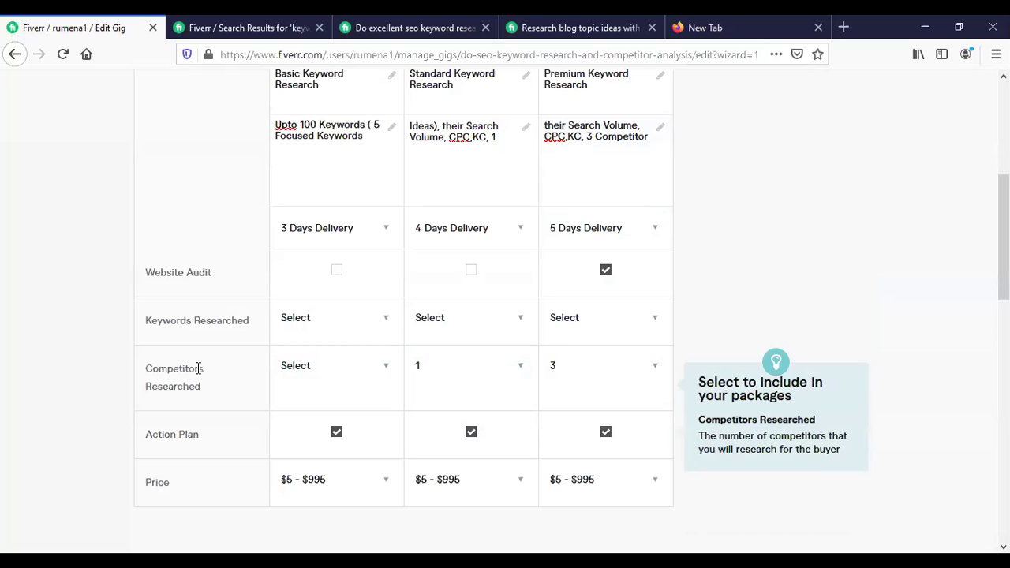
Review the Basic, Standard and Premium descriptions for their keyword quantities and compare them with the selected package options.
scroll(505, 315, up, 3)
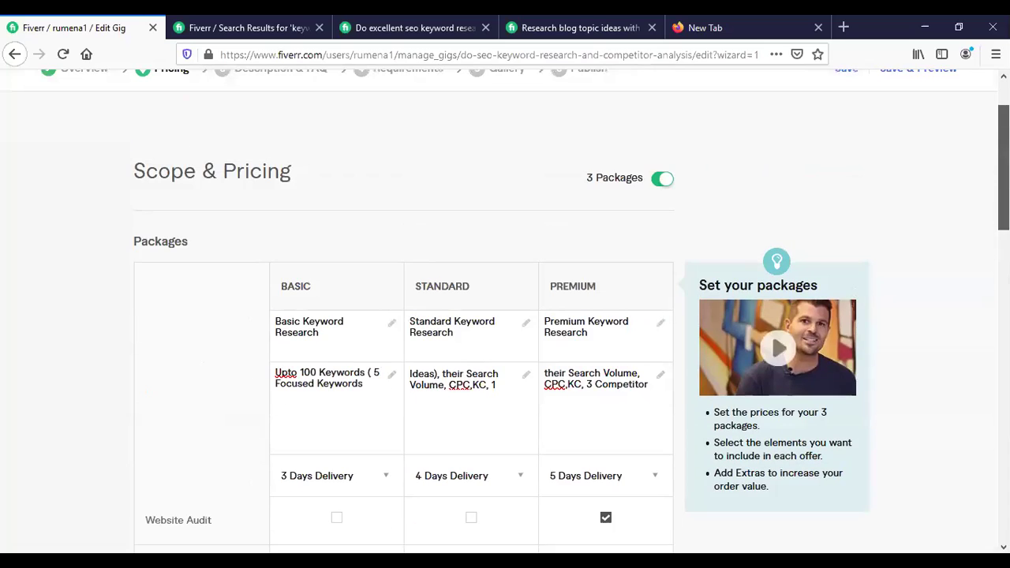
scroll(505, 316, down, 1)
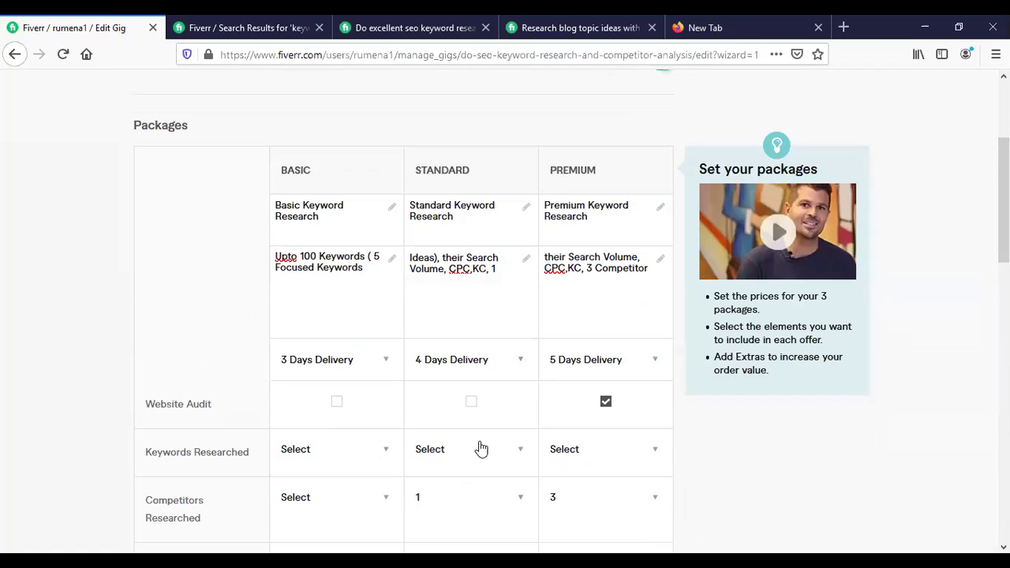
scroll(381, 291, down, 1)
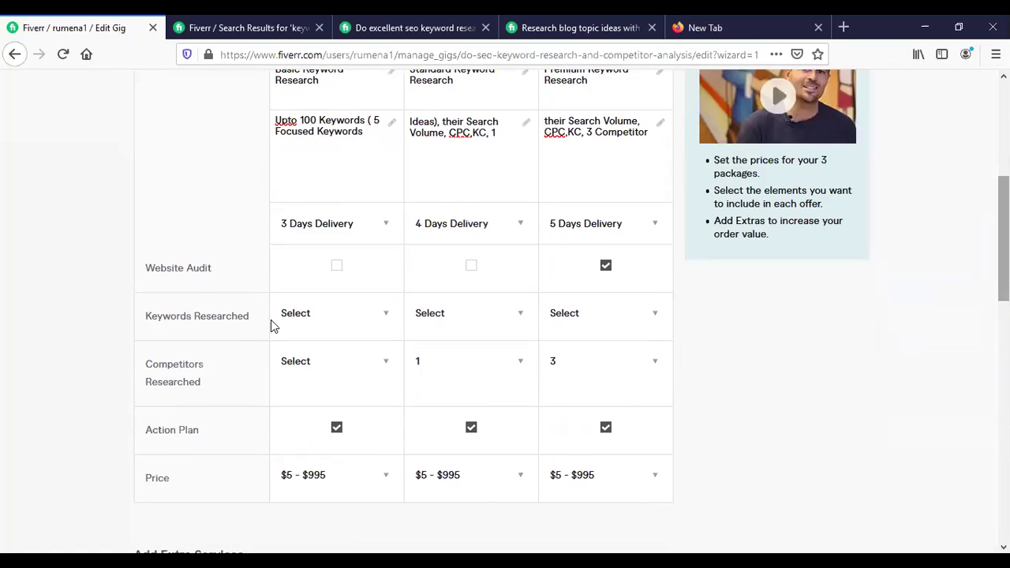
scroll(340, 289, up, 1)
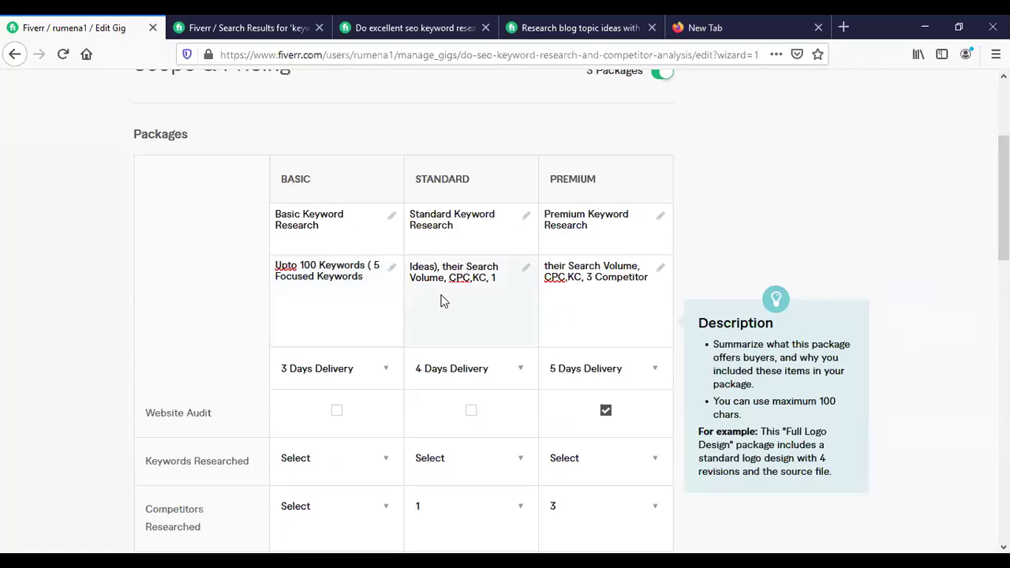
scroll(1003, 197, down, 1)
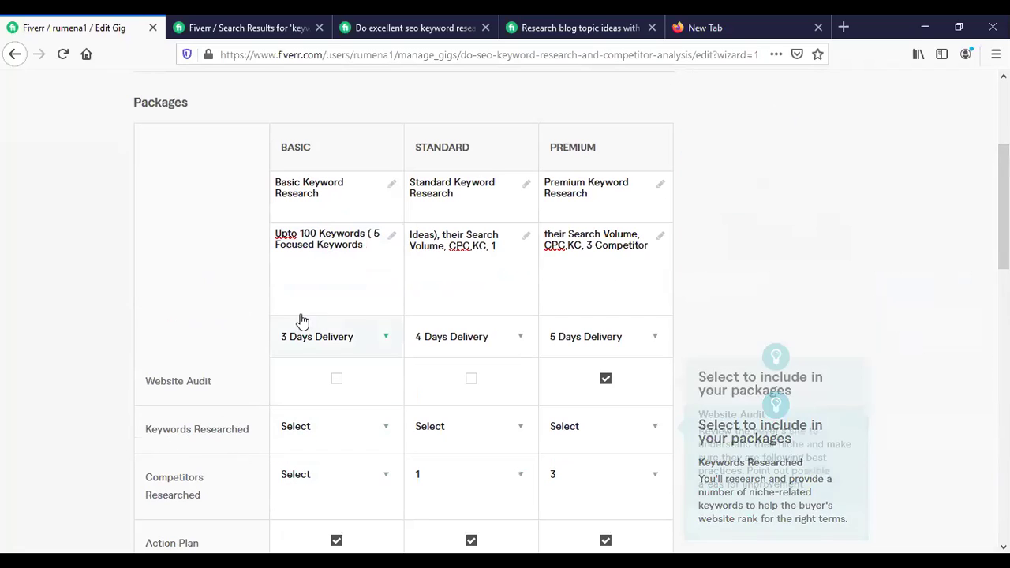
click(331, 247)
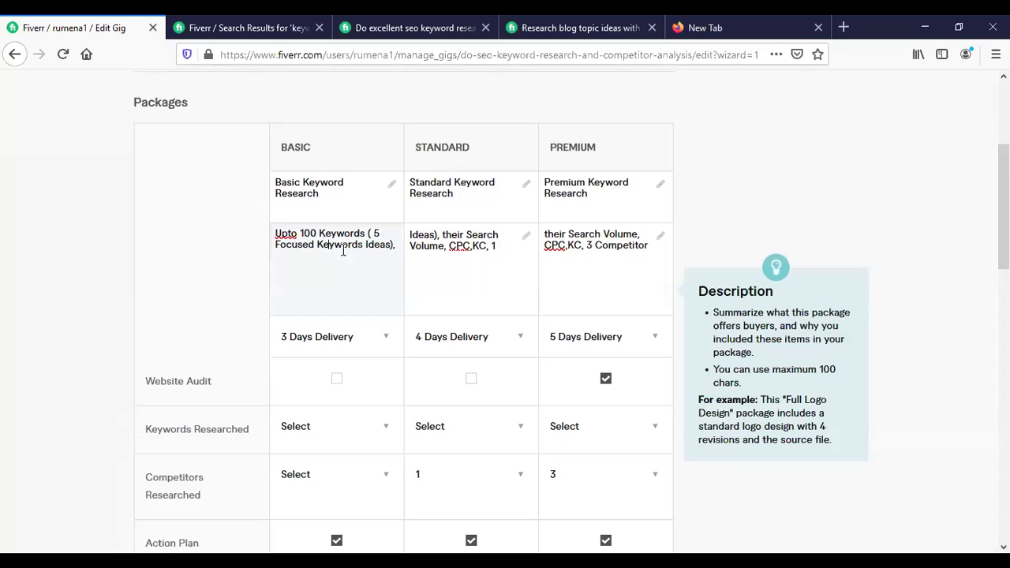
click(439, 246)
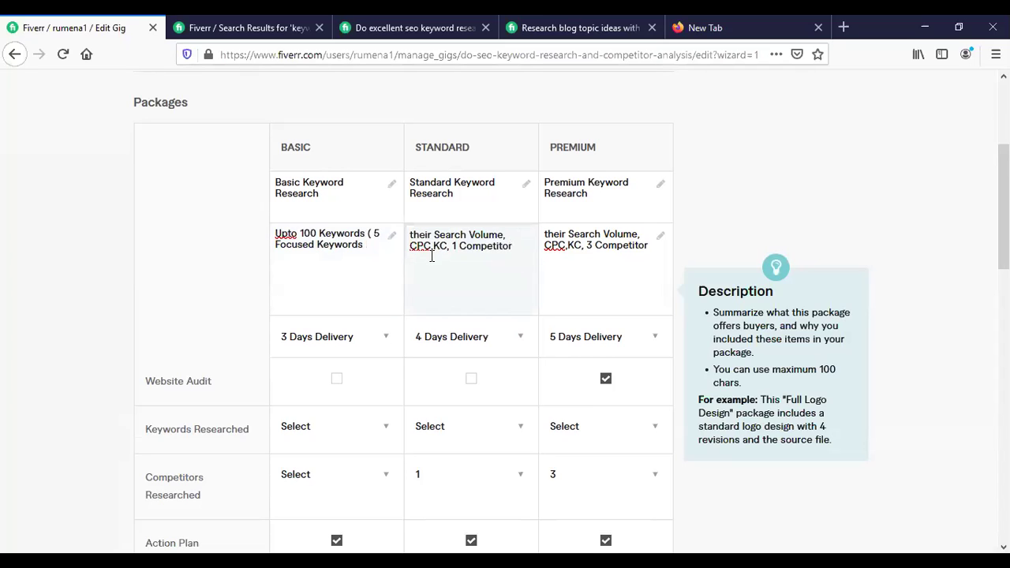
scroll(468, 252, up, 2)
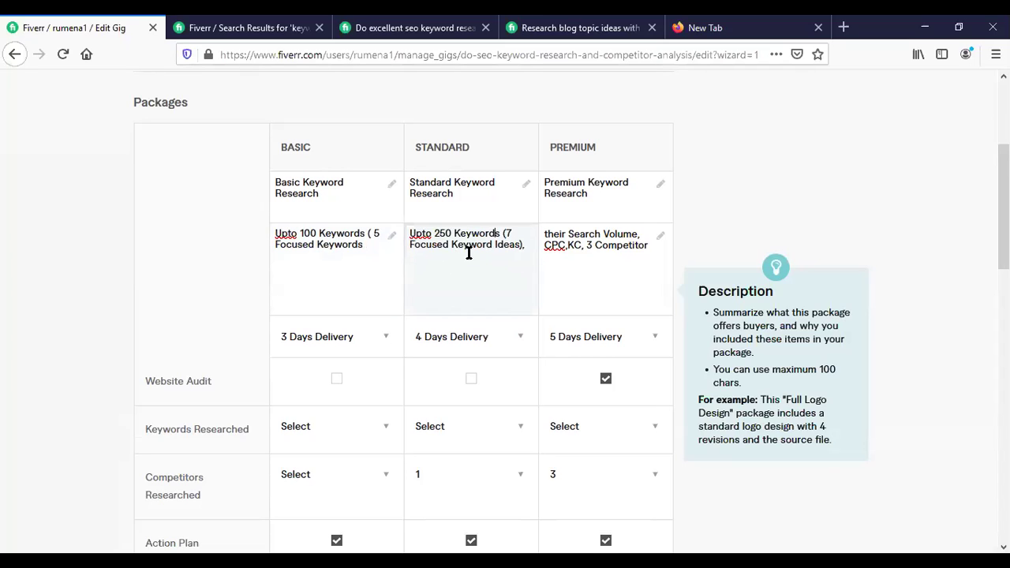
click(620, 248)
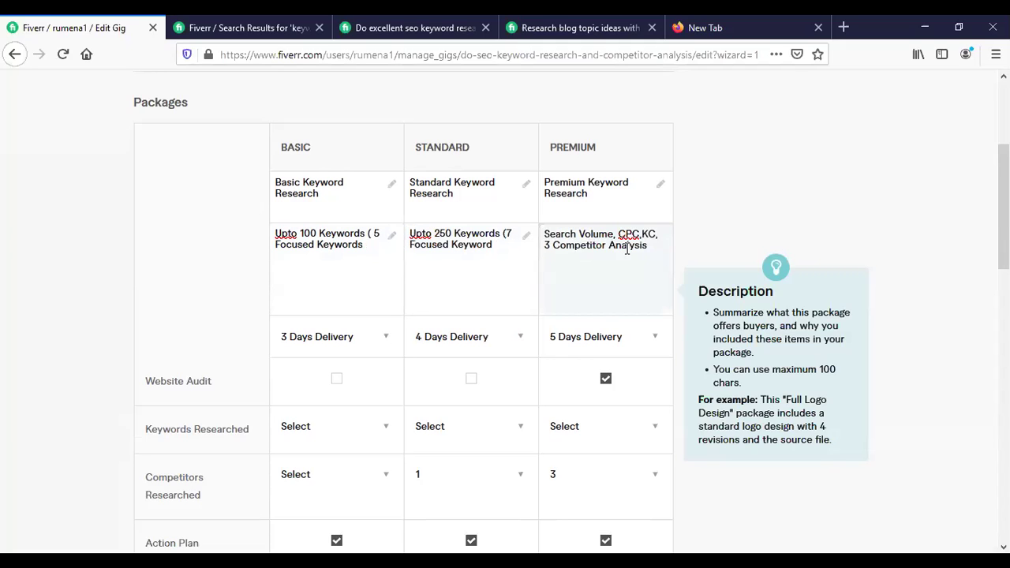
key(Up)
key(Up)
key(Up)
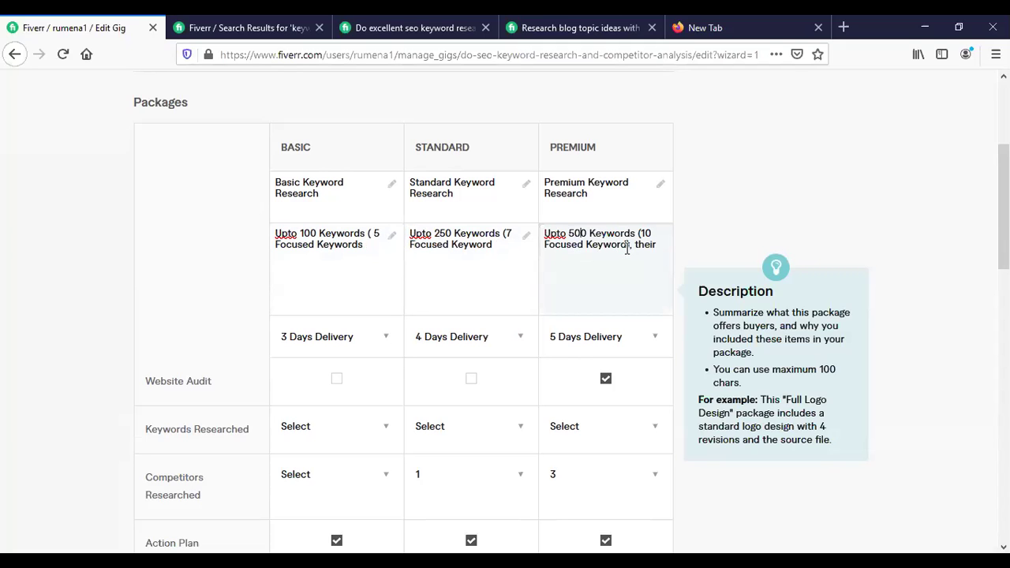
click(956, 182)
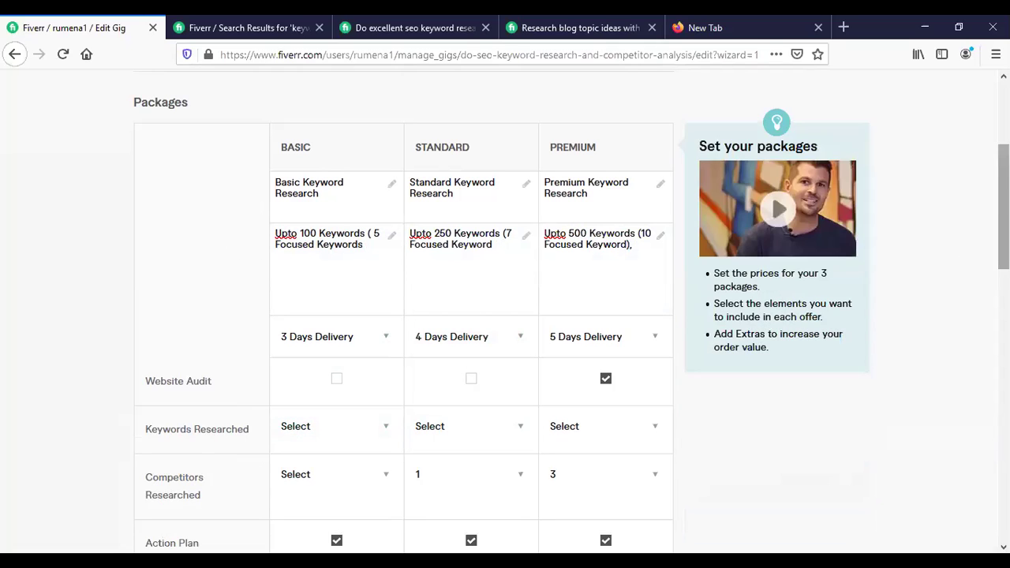
scroll(388, 308, down, 4)
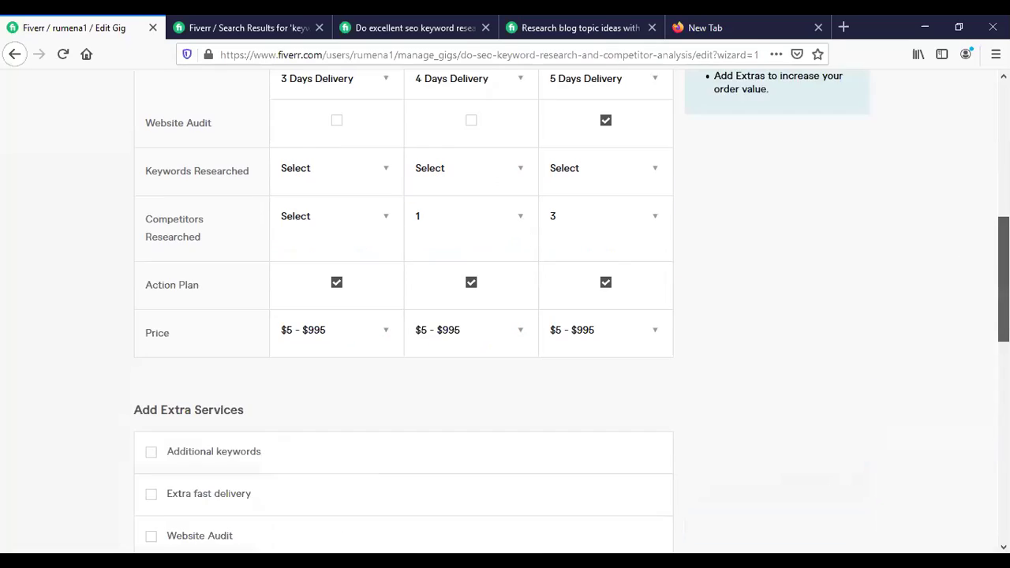
Set the Basic package price to $15 and the Standard package price to $25.
click(368, 314)
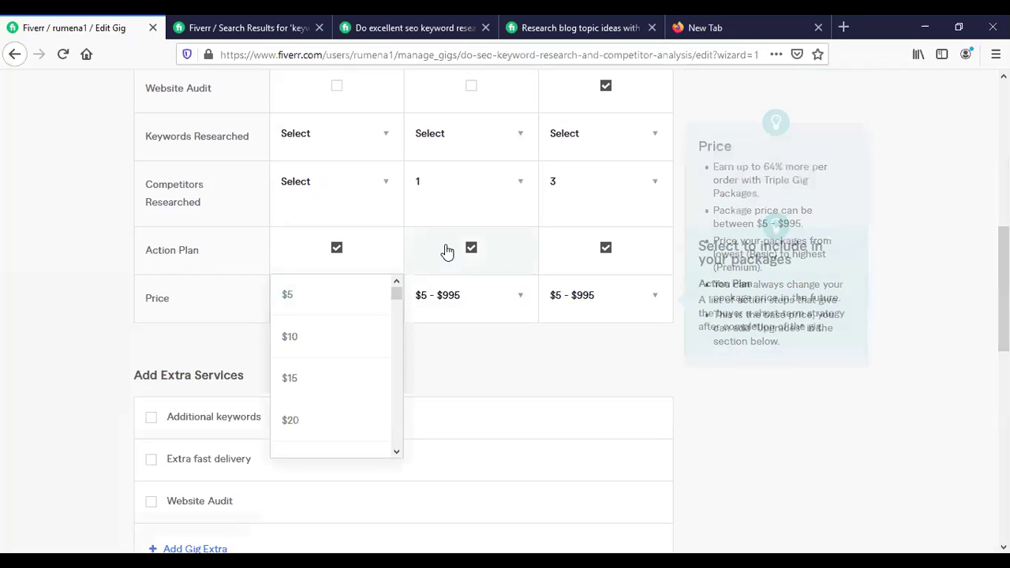
click(300, 382)
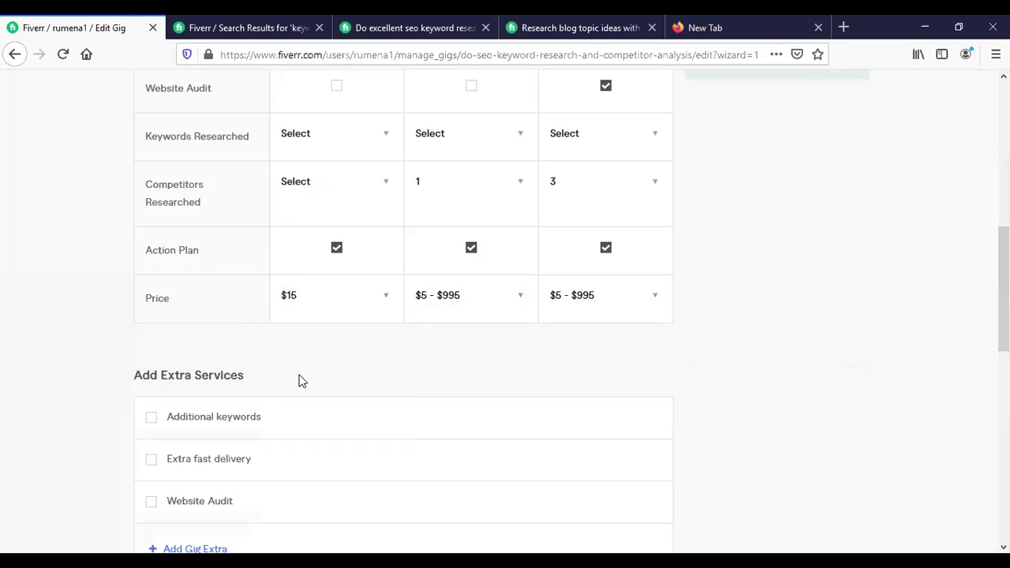
click(500, 308)
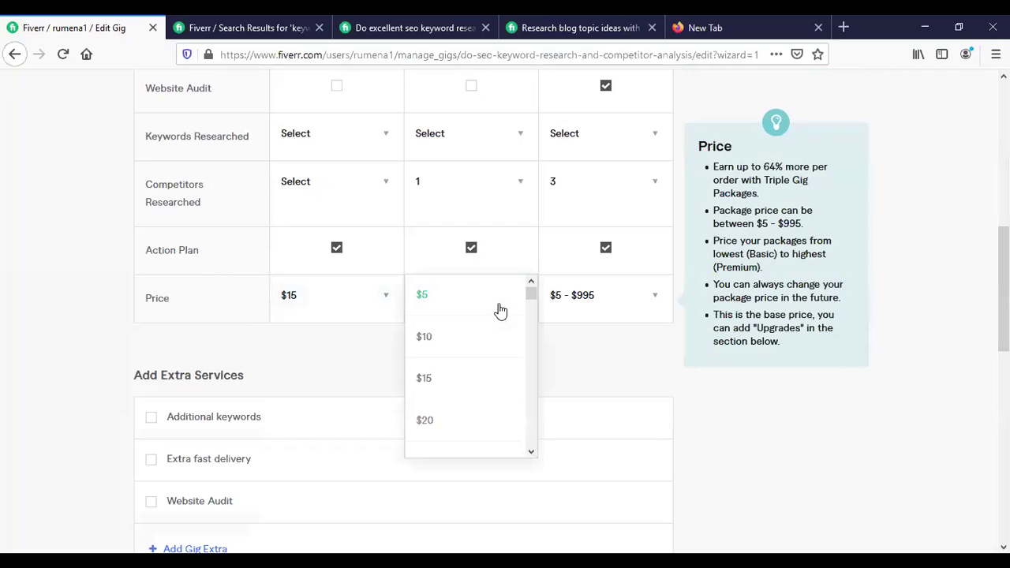
mouse_move(532, 298)
mouse_down()
mouse_move(533, 310)
mouse_move(533, 283)
mouse_up()
click(451, 293)
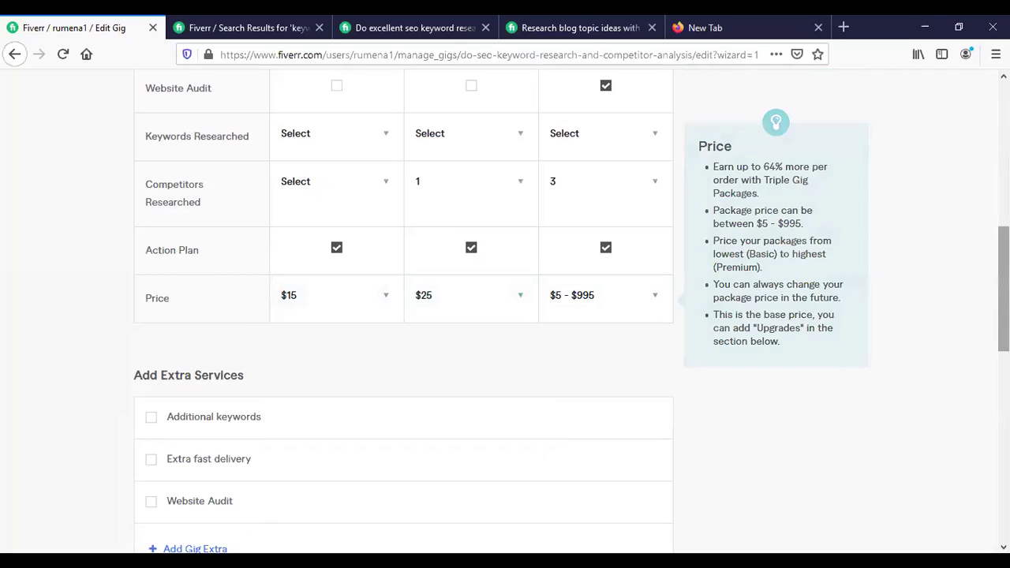
Set the Premium package price to $50.
scroll(451, 295, up, 3)
scroll(505, 307, up, 3)
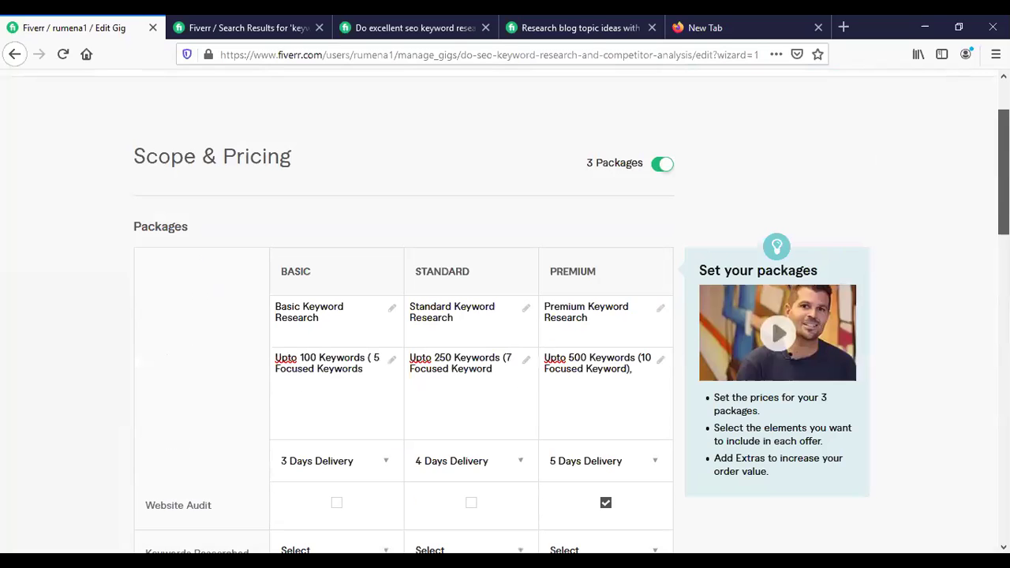
scroll(562, 374, down, 5)
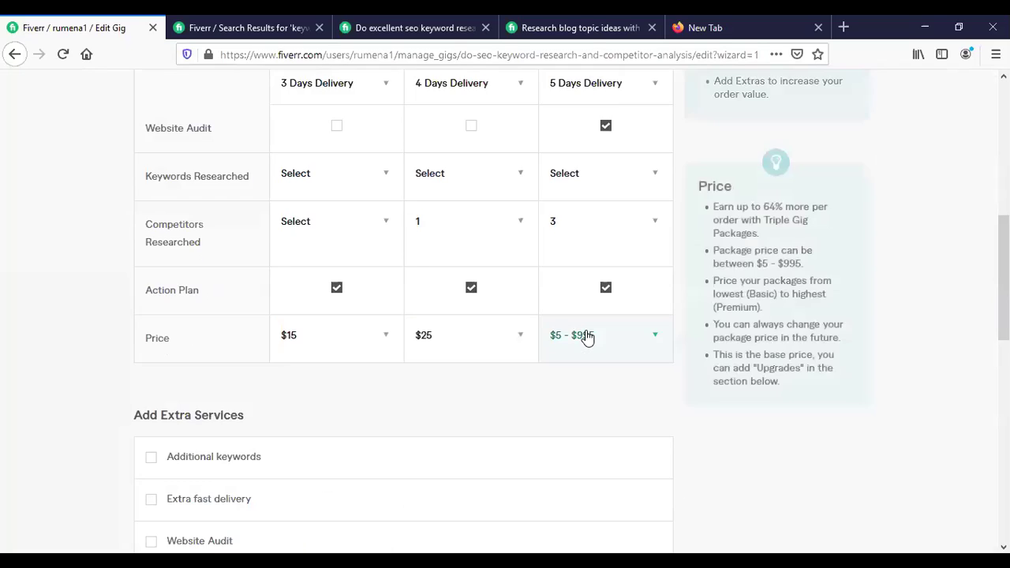
click(666, 335)
mouse_move(667, 340)
mouse_down()
mouse_move(667, 350)
mouse_move(668, 341)
mouse_up()
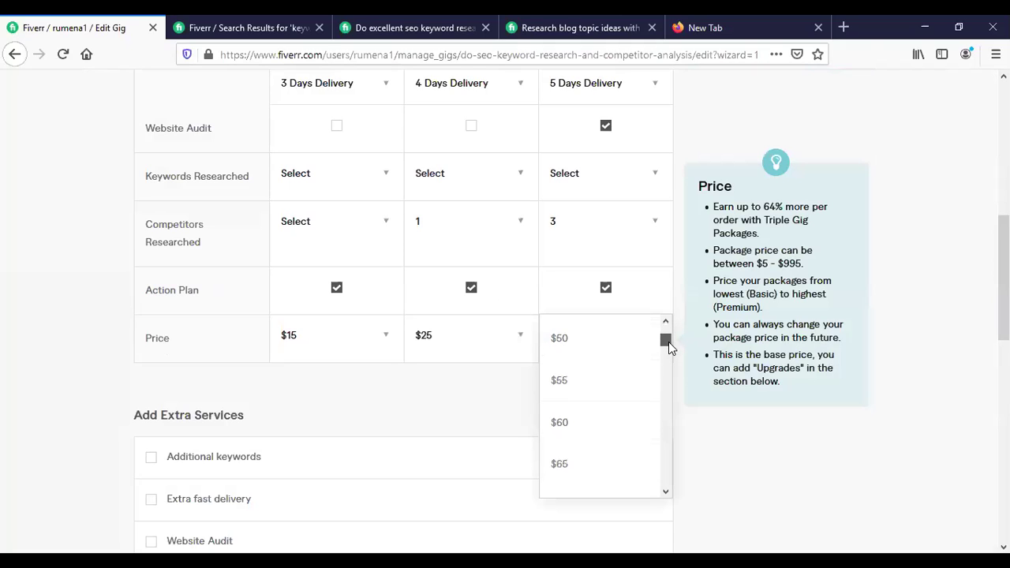
click(629, 352)
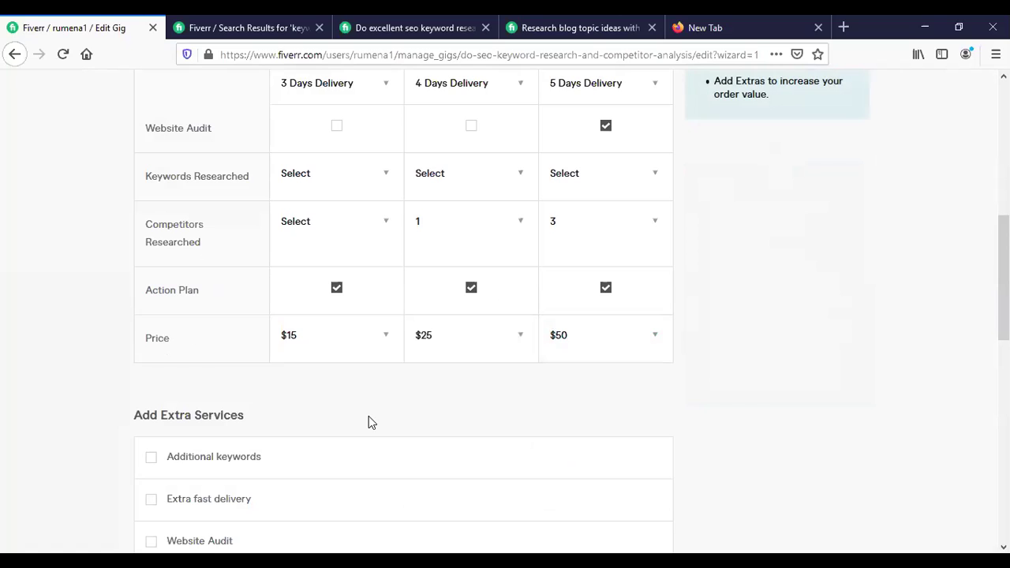
Review the package options, then save the pricing and continue to the Description & FAQ section.
drag(1004, 276, 1003, 241)
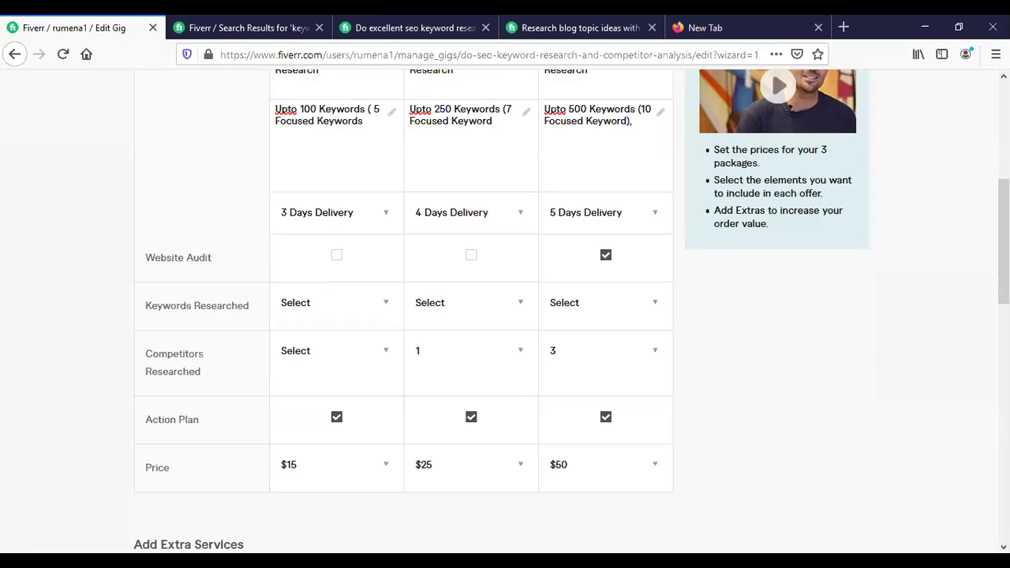
scroll(794, 417, down, 6)
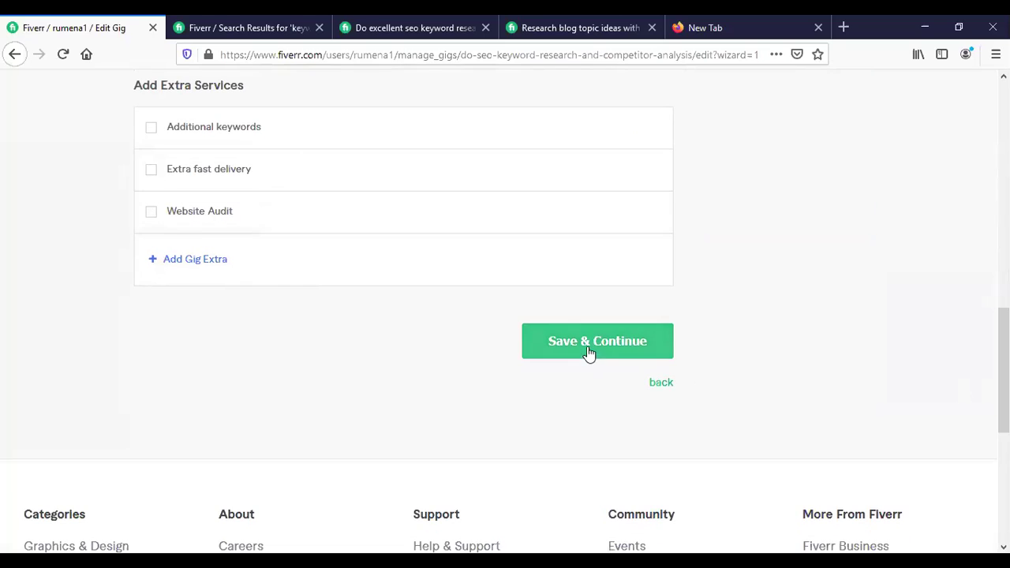
click(574, 350)
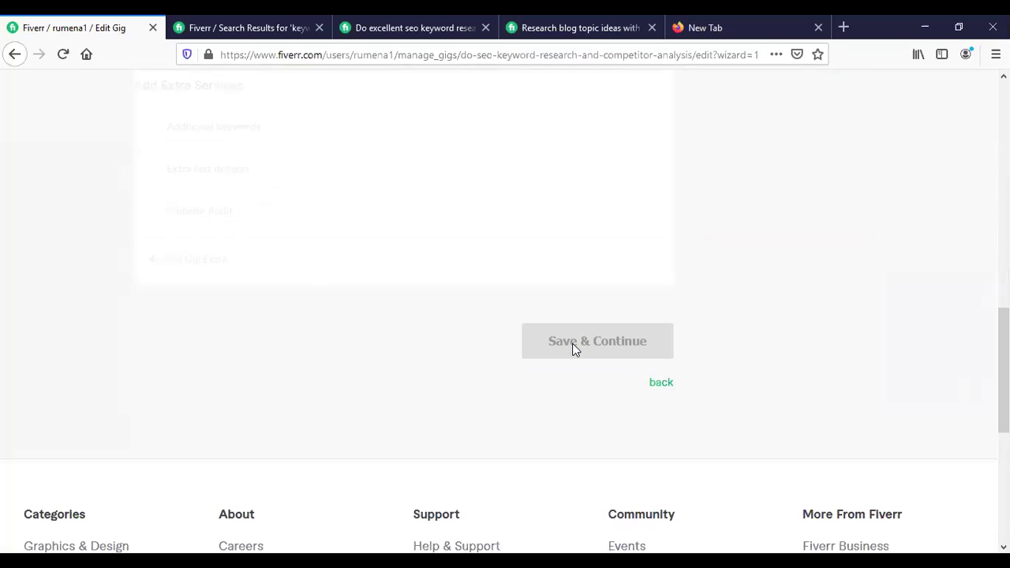
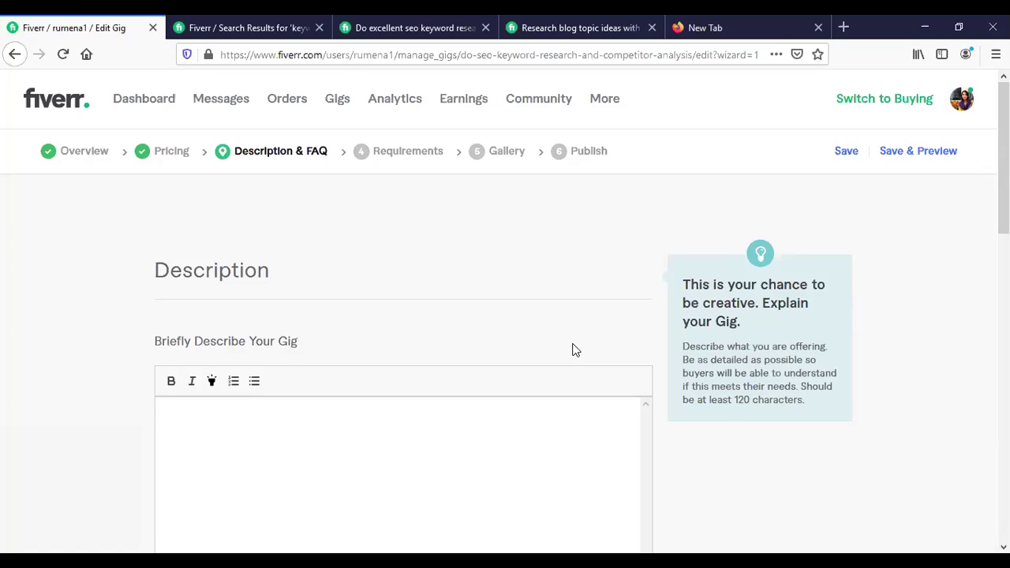
Search for google in the empty browser tab and open the Google home page.
click(677, 27)
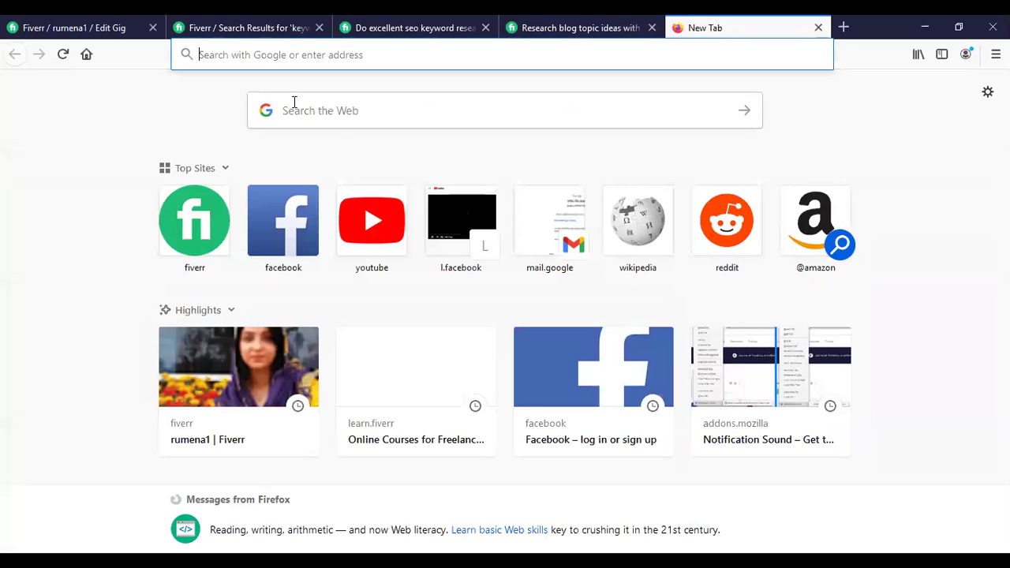
click(294, 102)
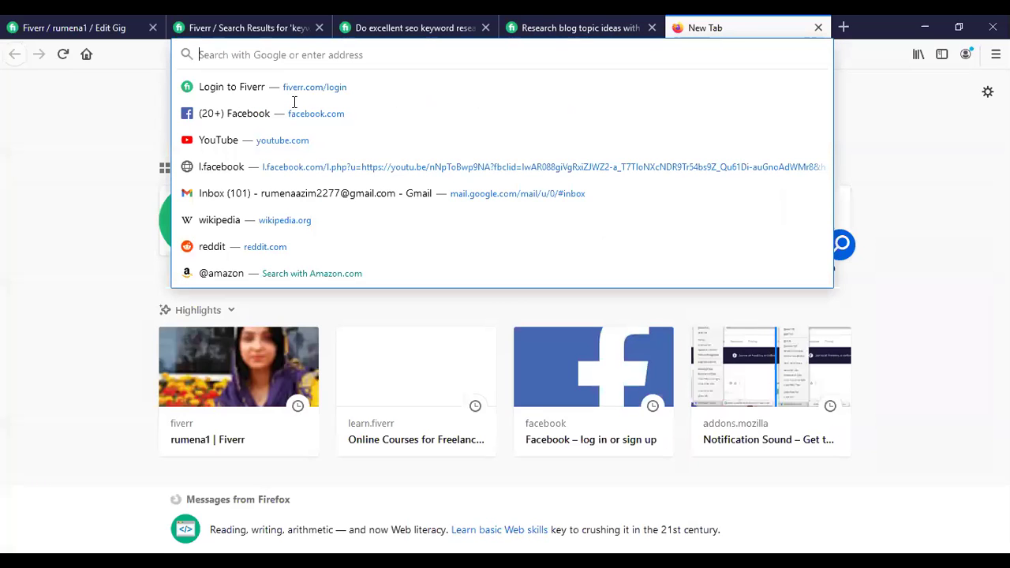
text(goo)
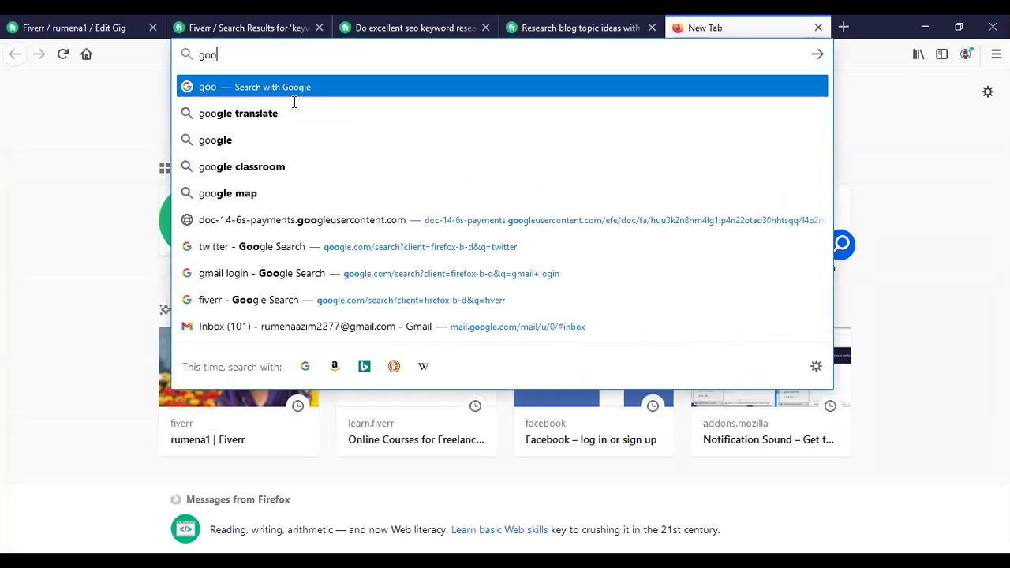
text(gle)
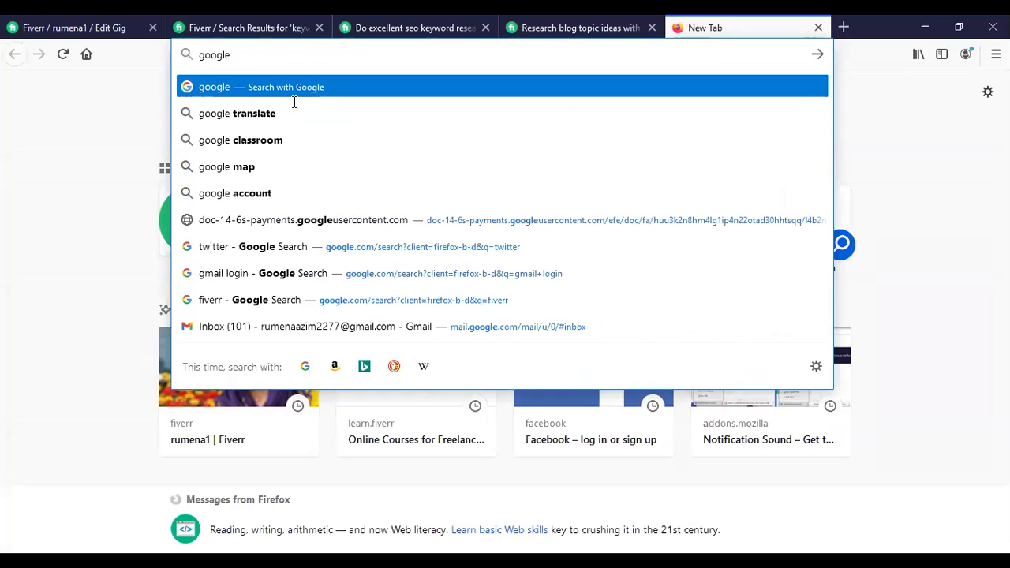
key(Return)
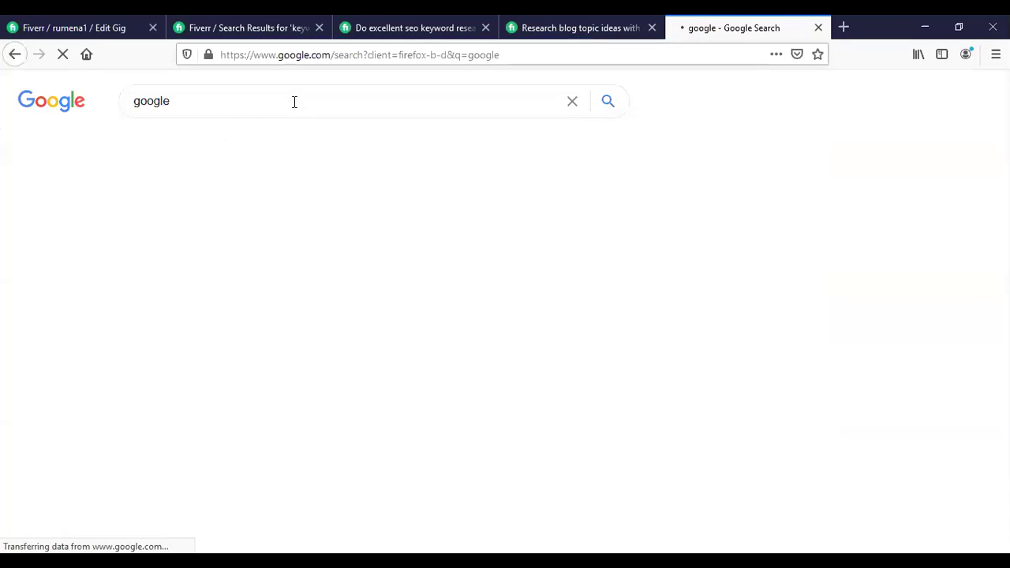
click(174, 226)
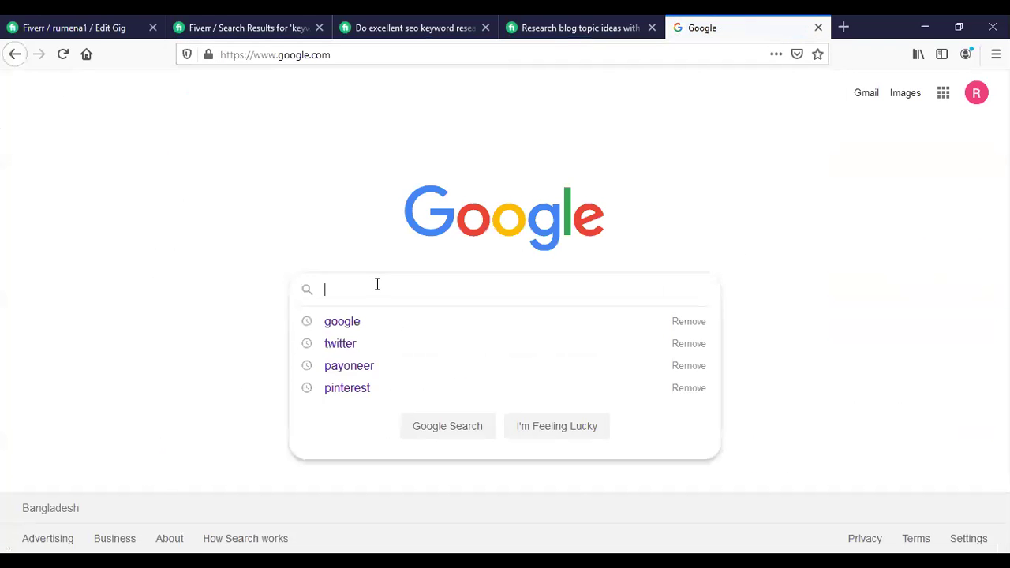
Search for google translate, open Google Translate and set the source language to Bengali.
text(goog)
text(gle)
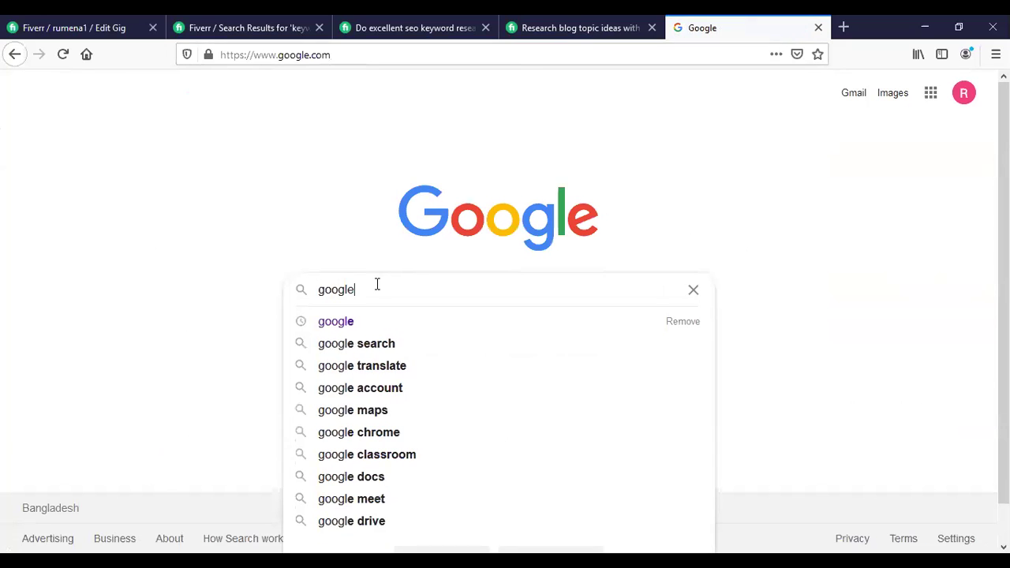
key(Return)
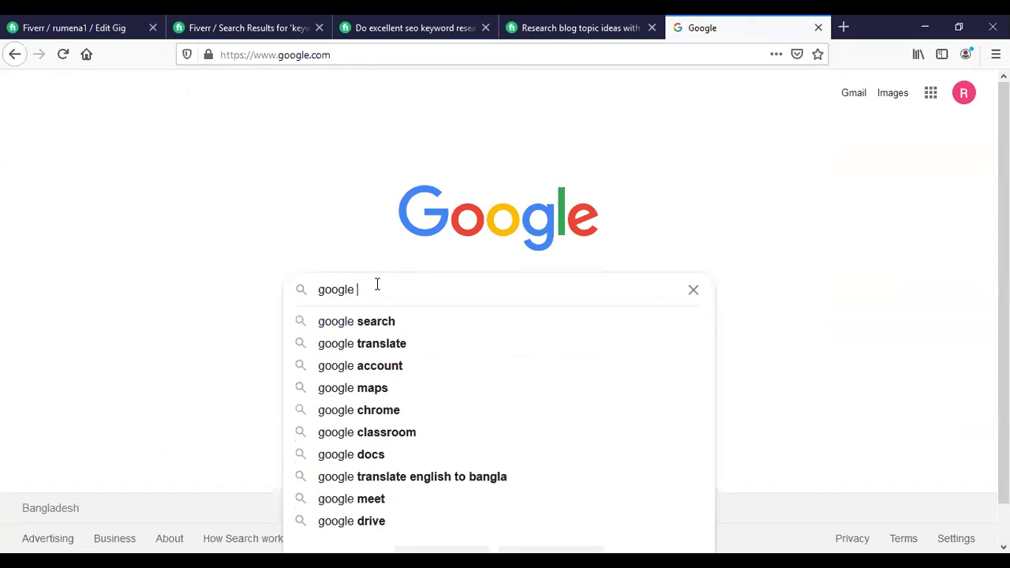
click(397, 347)
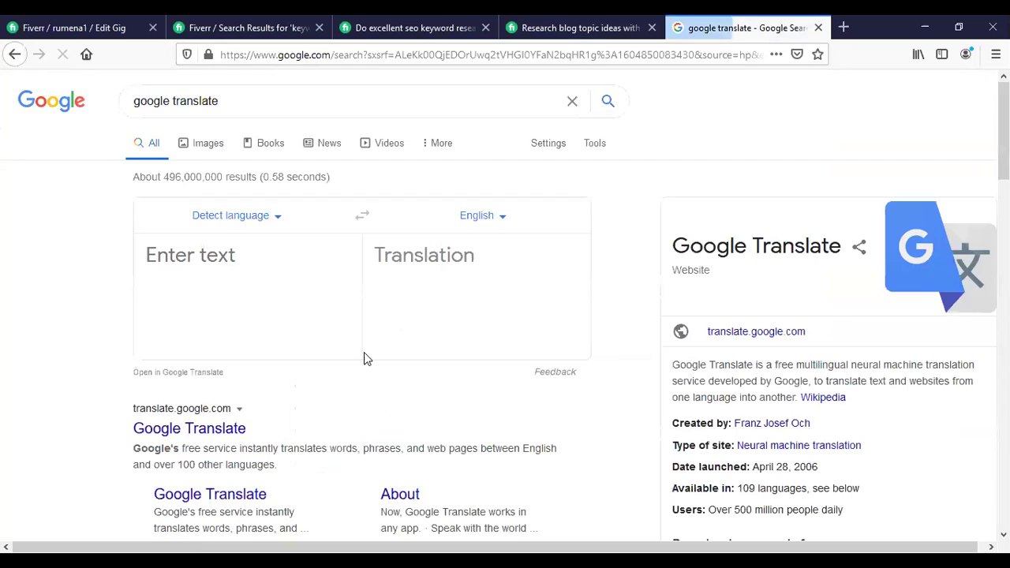
click(240, 442)
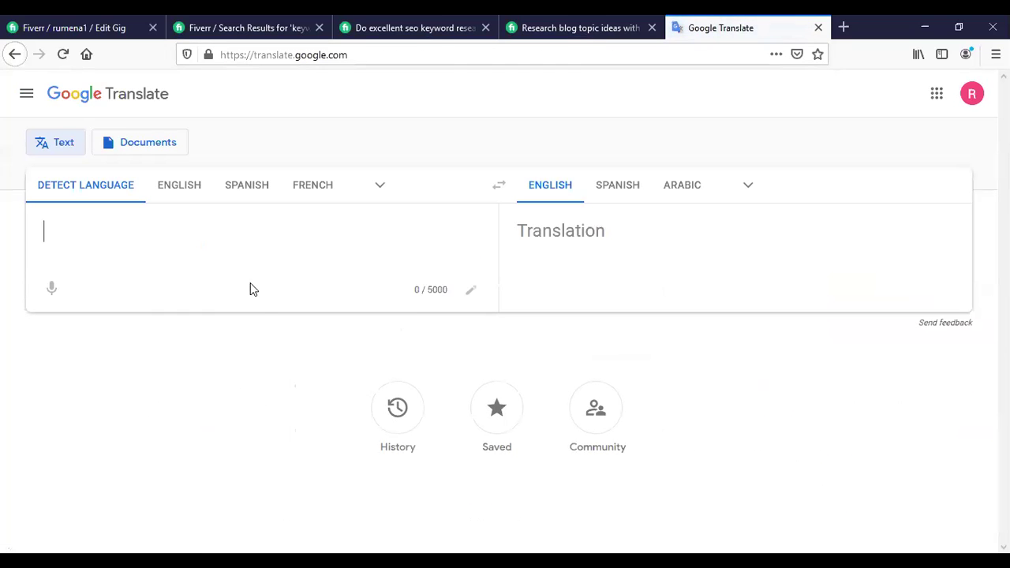
click(379, 188)
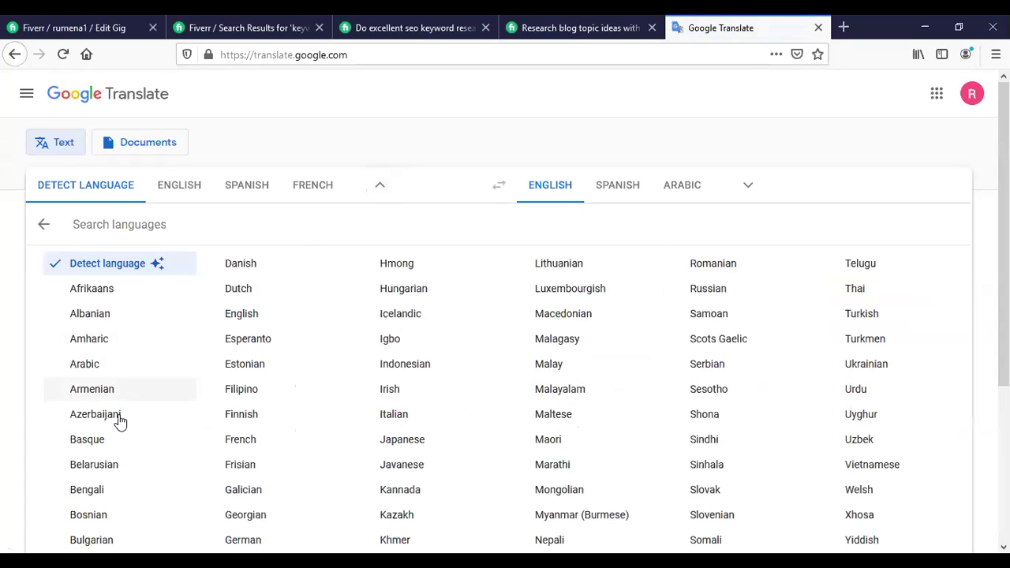
click(90, 491)
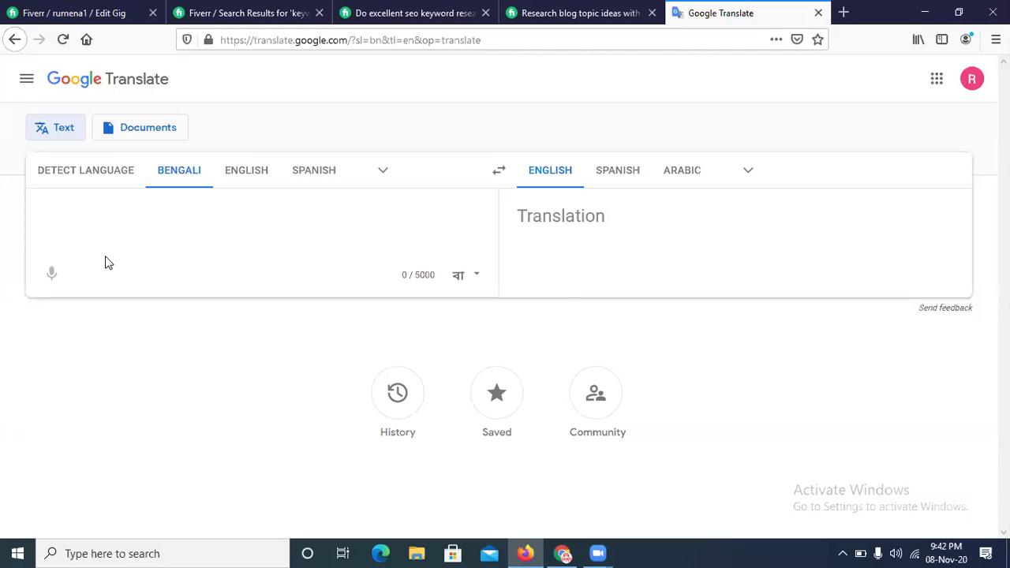
Return to the Fiverr gig and enter ">>>>> Welcome To My Keyword Research GIg<<<<<" as the description's opening line.
click(40, 6)
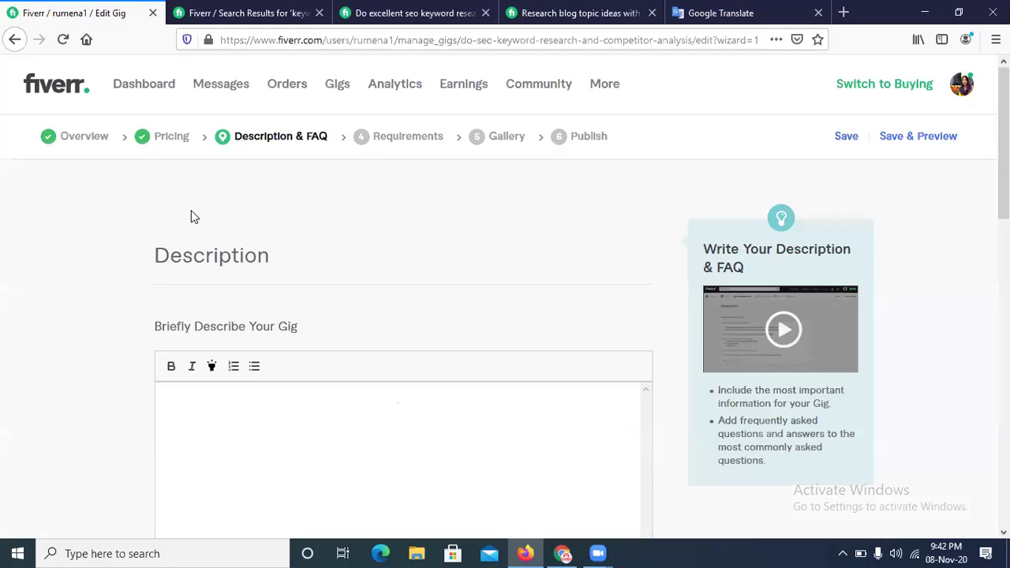
click(205, 409)
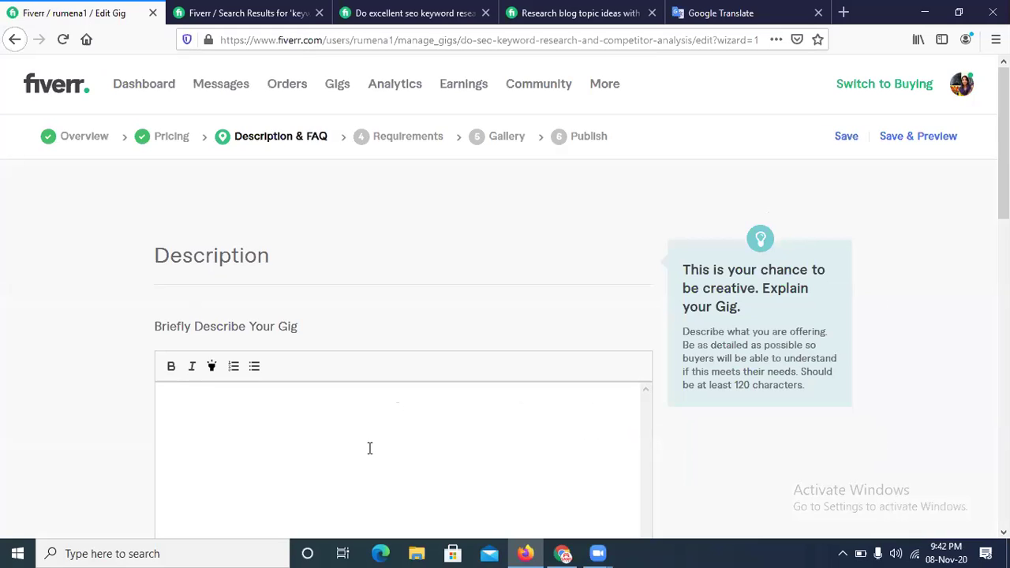
text(>>>>> Welcome To My)
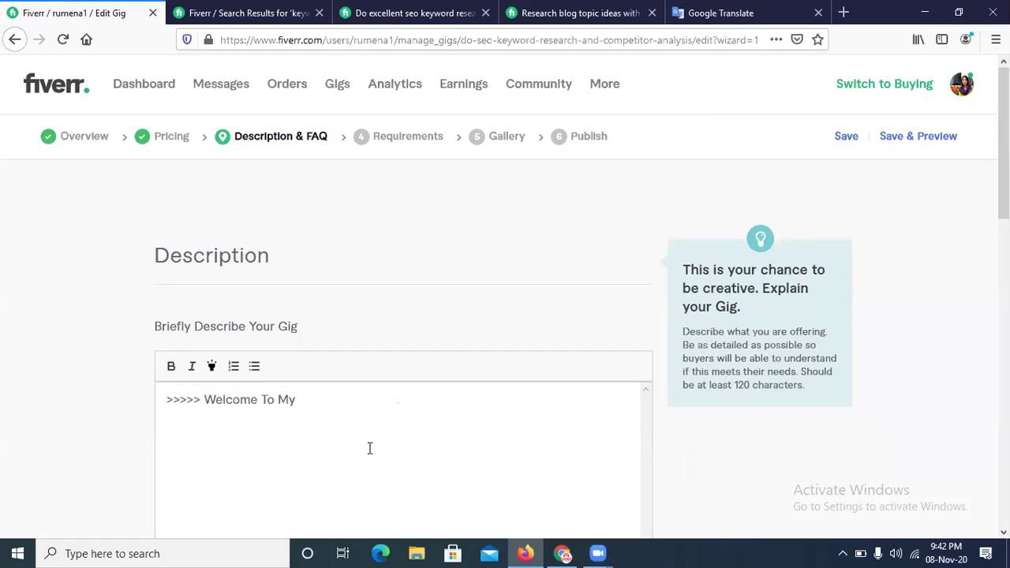
text(Keyword Resear)
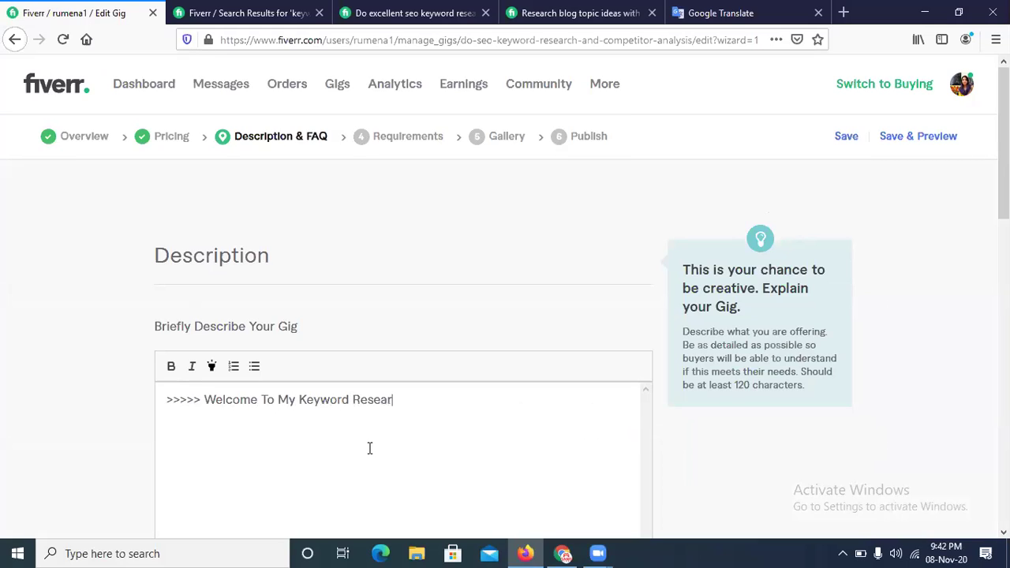
text(ch GIG)
key(BackSpace)
text(g<<<<<)
click(421, 399)
key(Delete)
text(d)
Make the words "Welcome To My Keyword Research GIg" bold and highlighted, leaving out the surrounding arrows.
drag(429, 401, 205, 404)
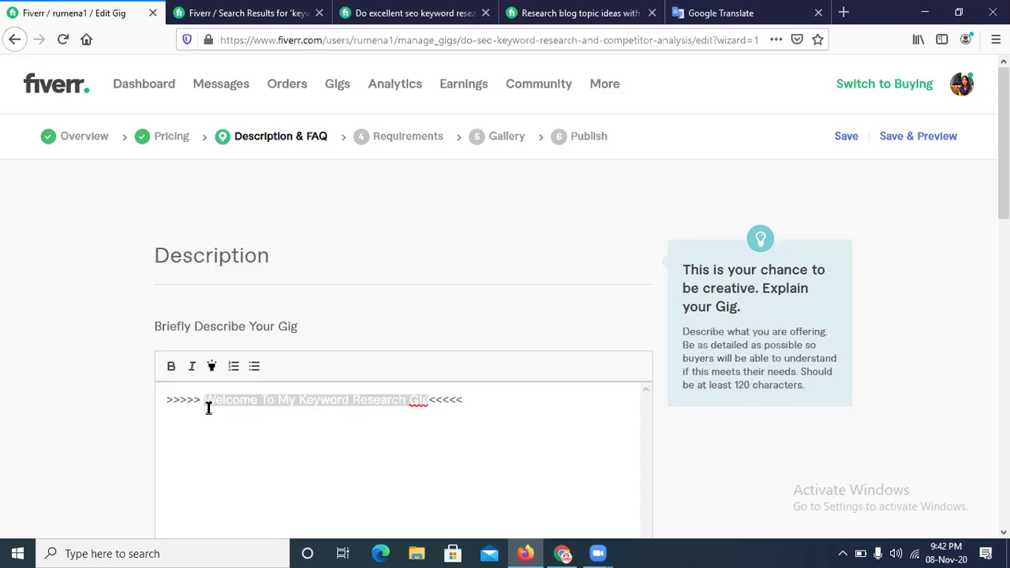
click(170, 370)
click(228, 433)
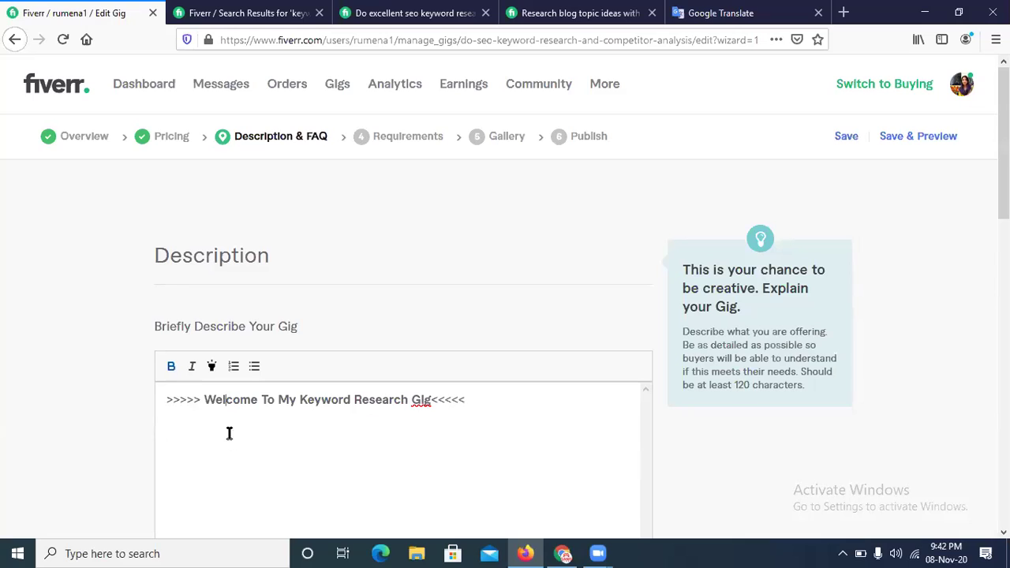
drag(204, 402, 431, 416)
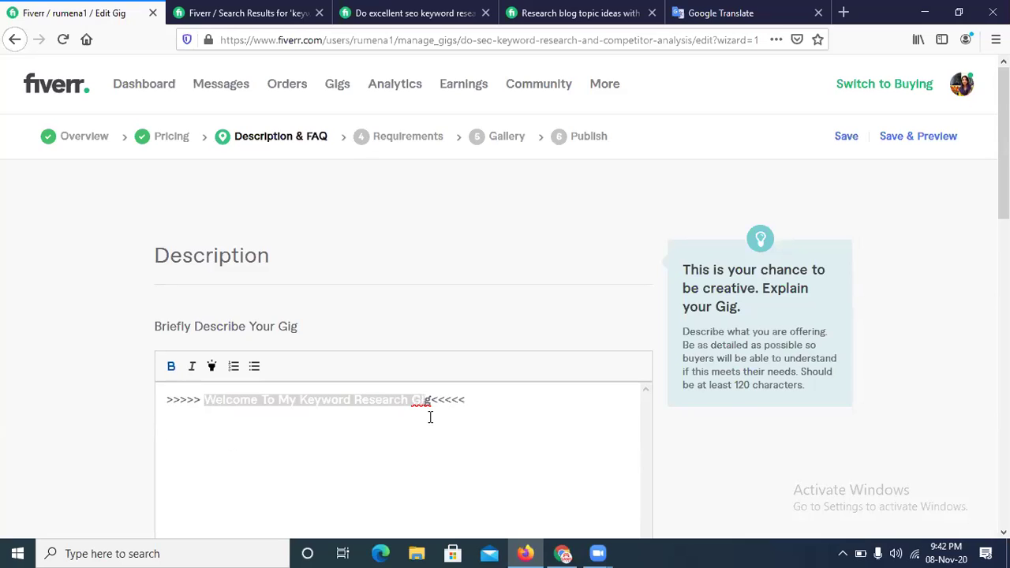
click(211, 368)
click(431, 433)
Correct the misspelled last word of the welcome heading to "Gig" and start a new paragraph below it.
right_click(422, 404)
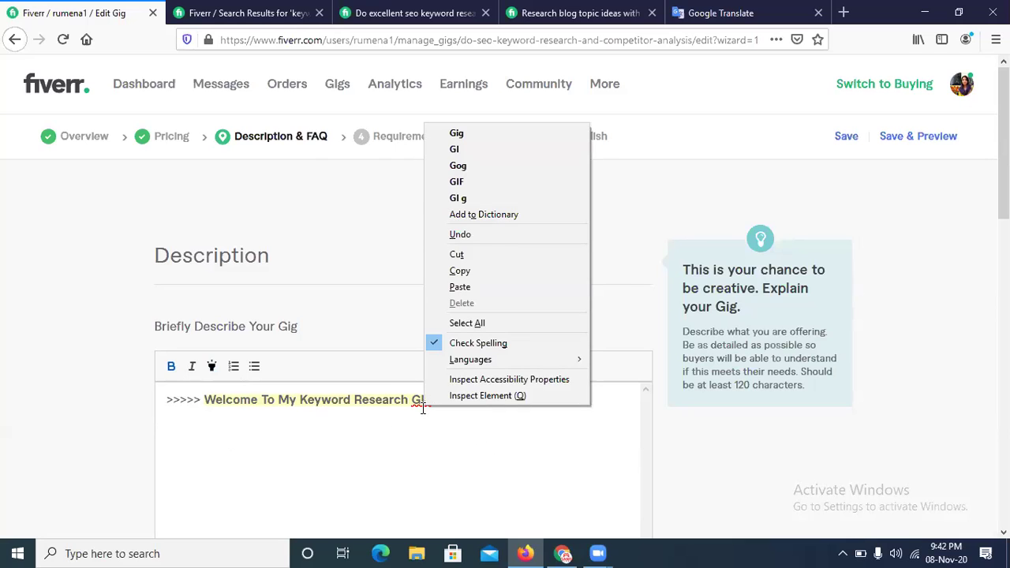
click(490, 131)
click(485, 409)
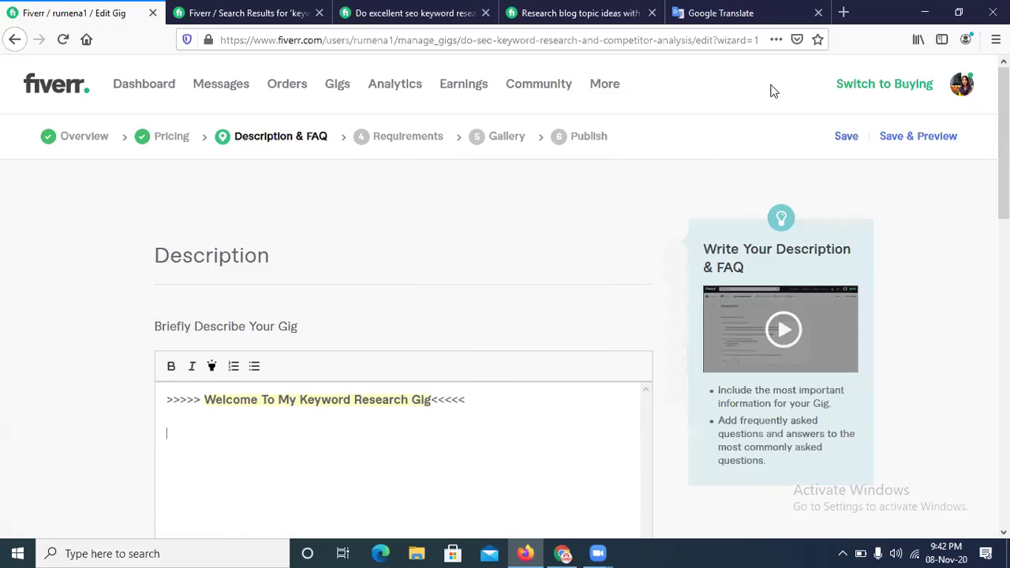
Switch to Google Translate and begin the Bengali source text with "আপনি কি এসইও".
click(794, 10)
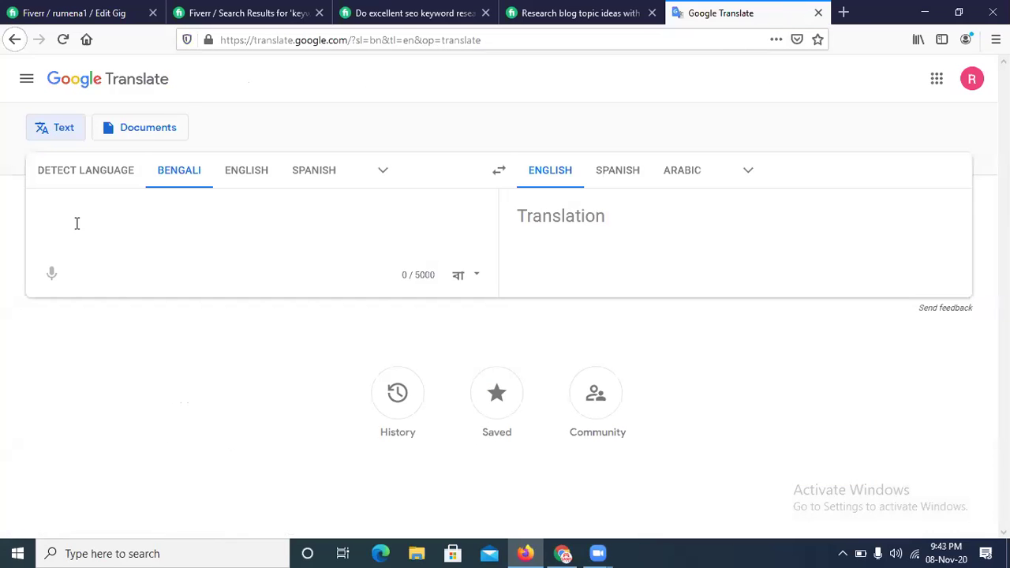
text(apni)
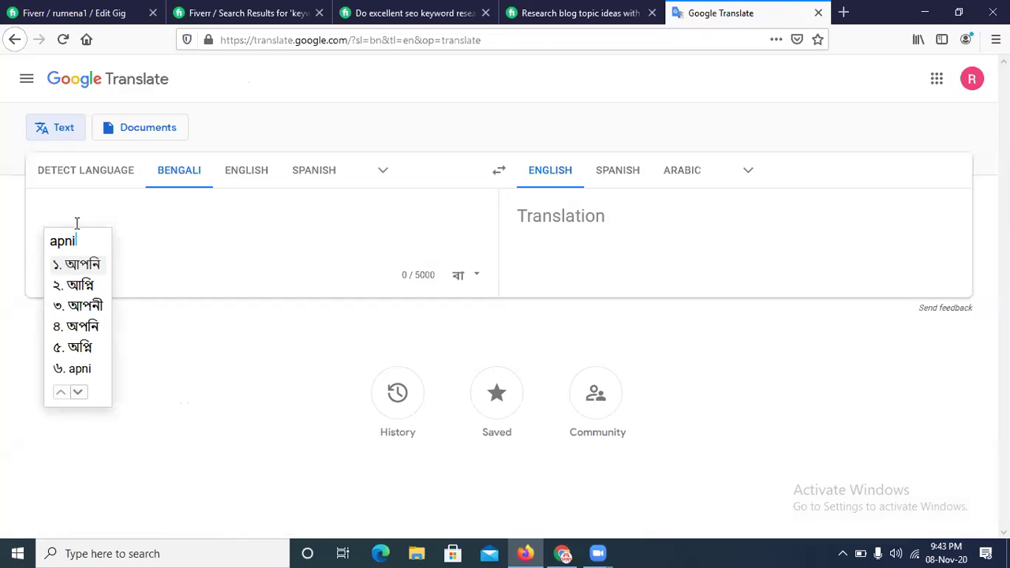
key(space)
text(ki)
key(space)
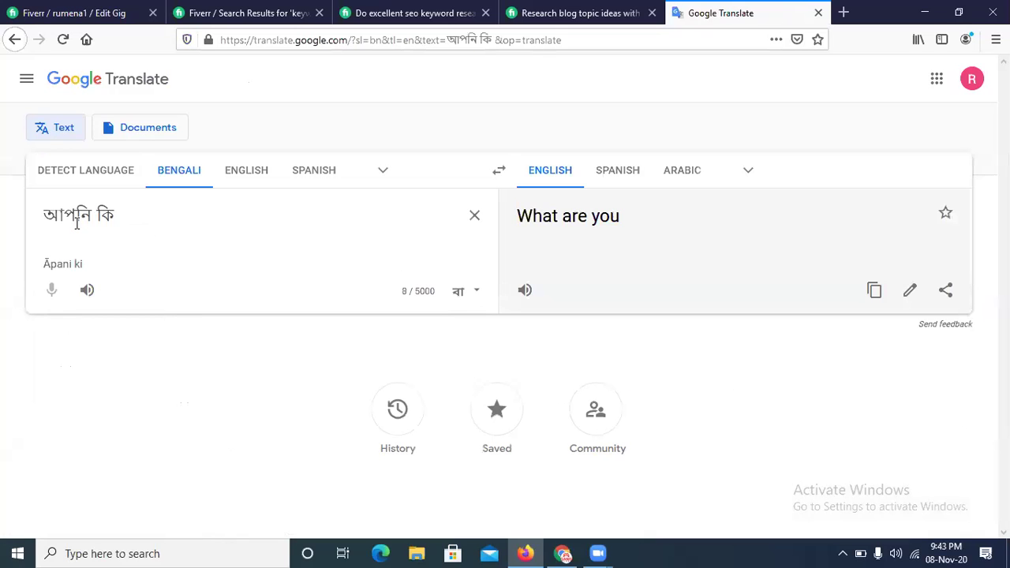
text(asio)
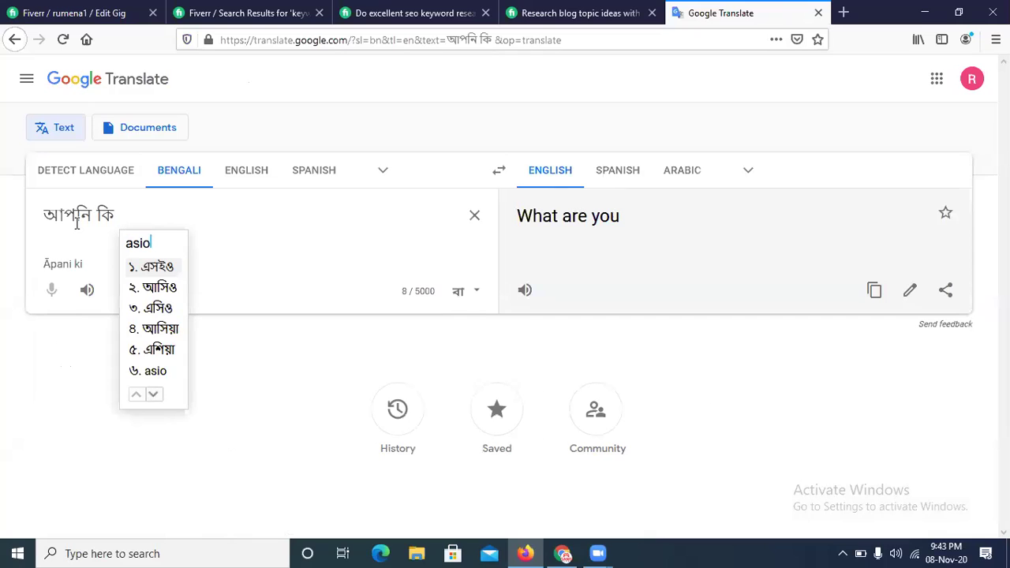
key(BackSpace)
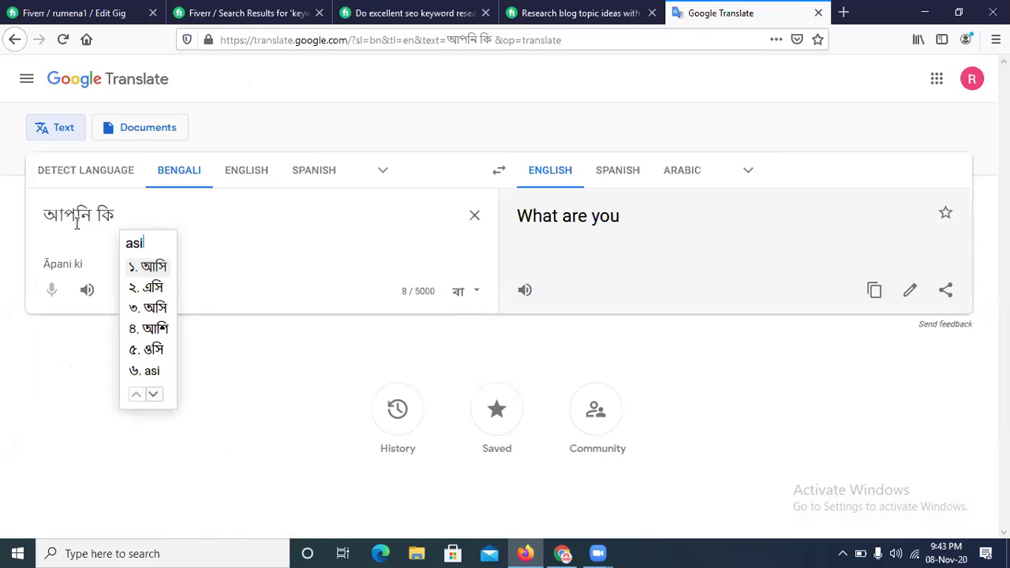
key(BackSpace)
key(BackSpace)
key(BackSpace)
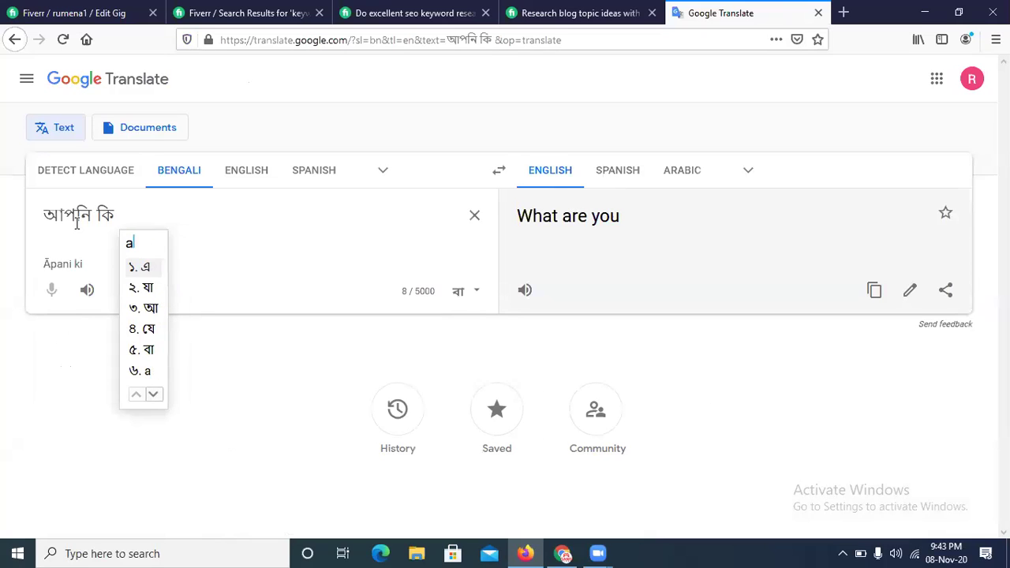
text(asio)
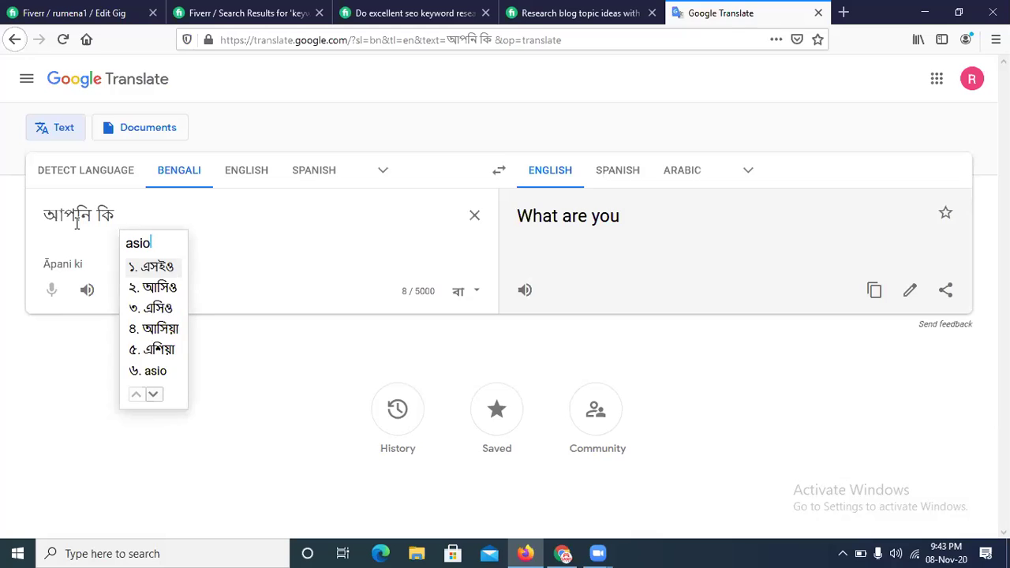
key(space)
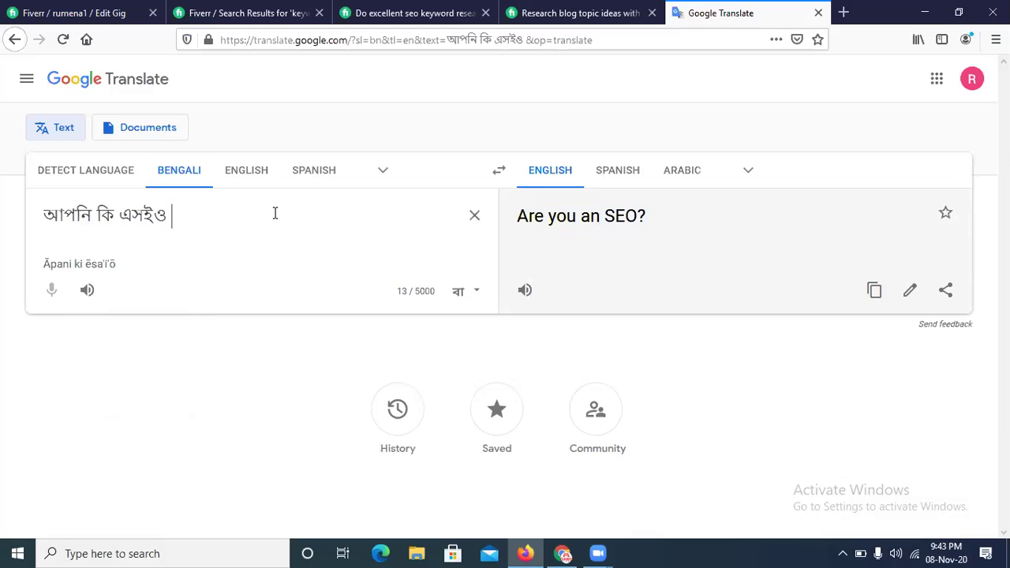
Continue the Bengali sentence with "এবং প্রতিযোগী বিশ্লেষণ", using the suggested spelling correction for the last word.
text(ebong )
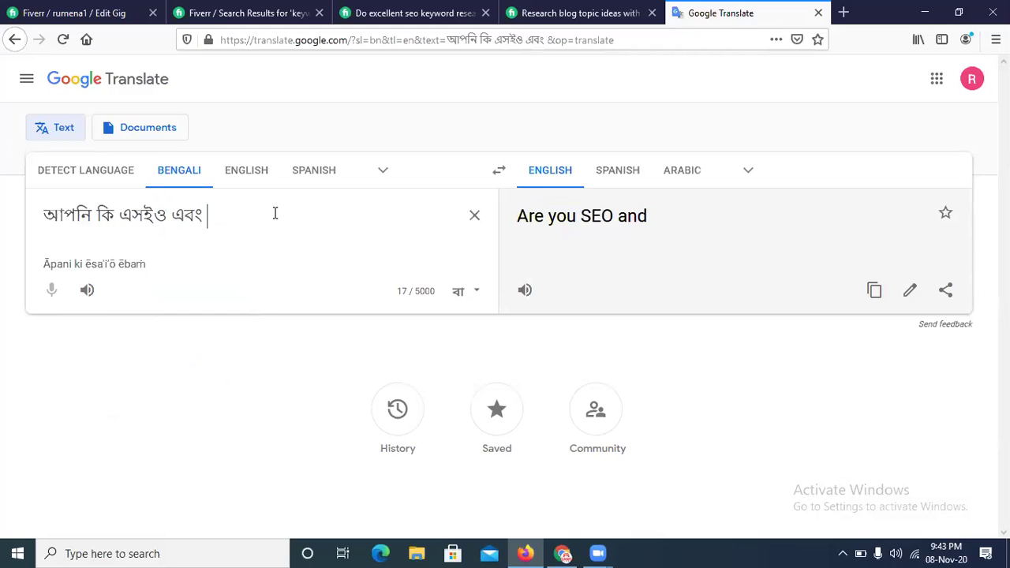
text(protiju)
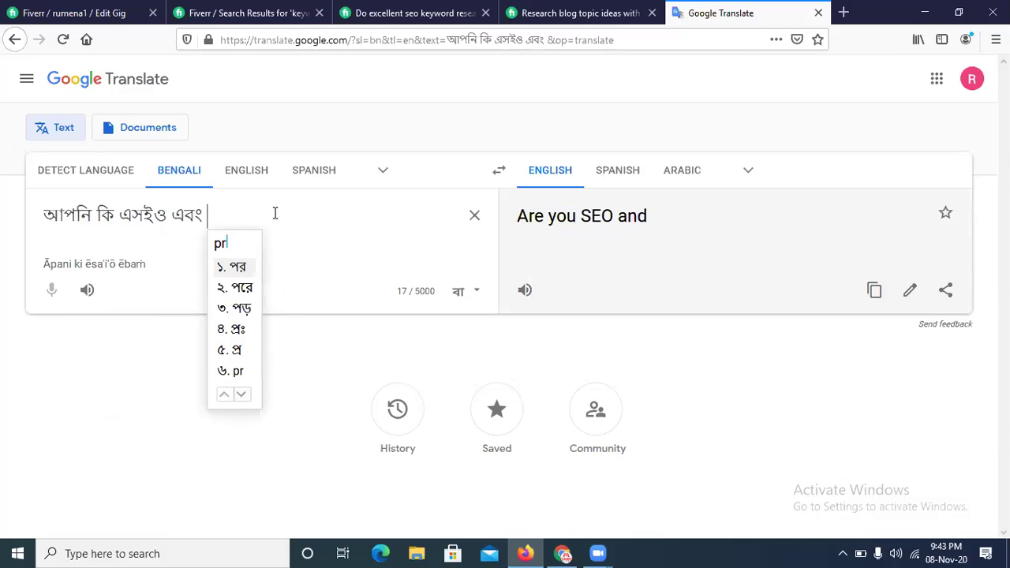
text(gi)
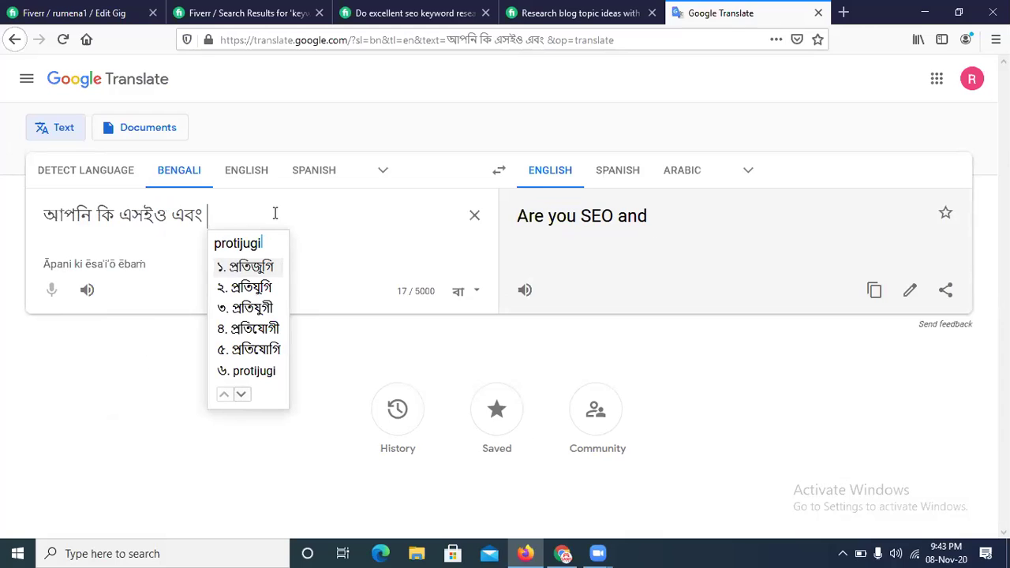
click(251, 330)
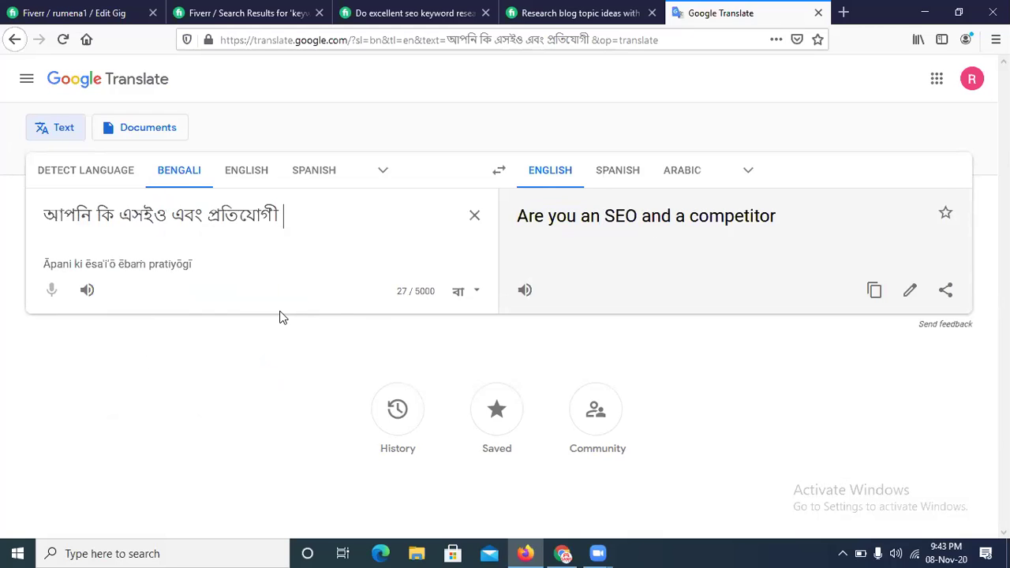
text(bislachon)
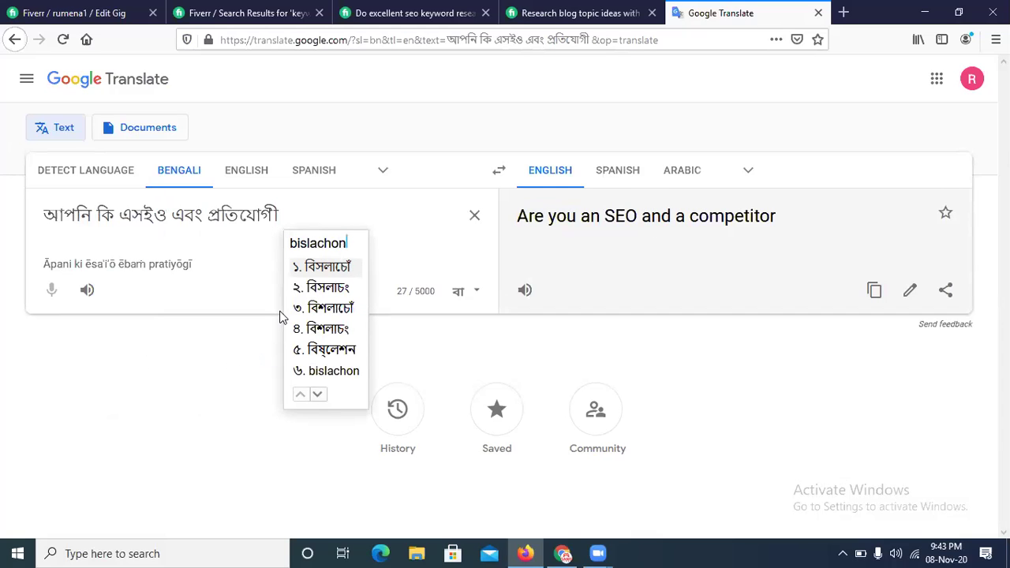
click(315, 351)
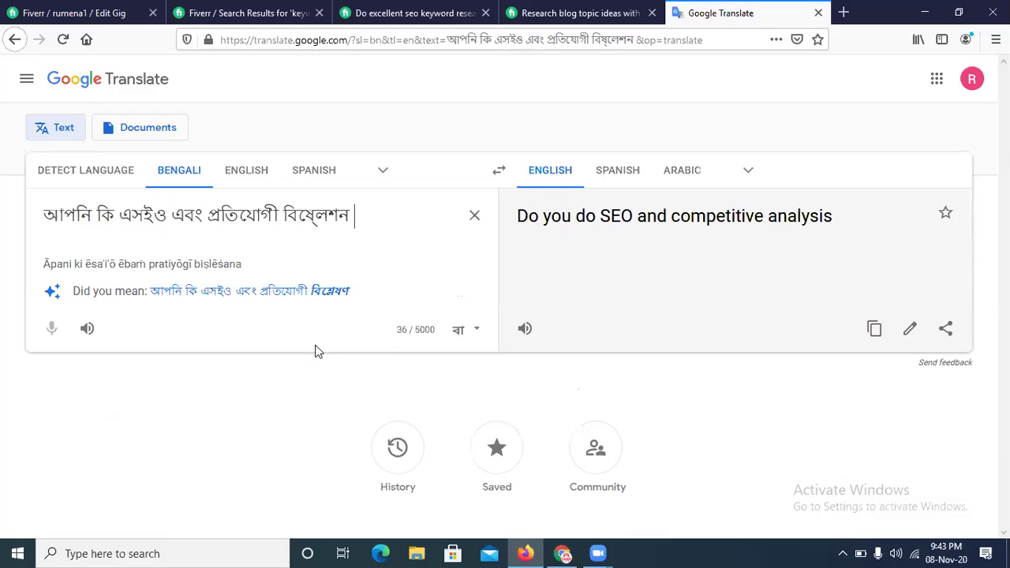
click(261, 292)
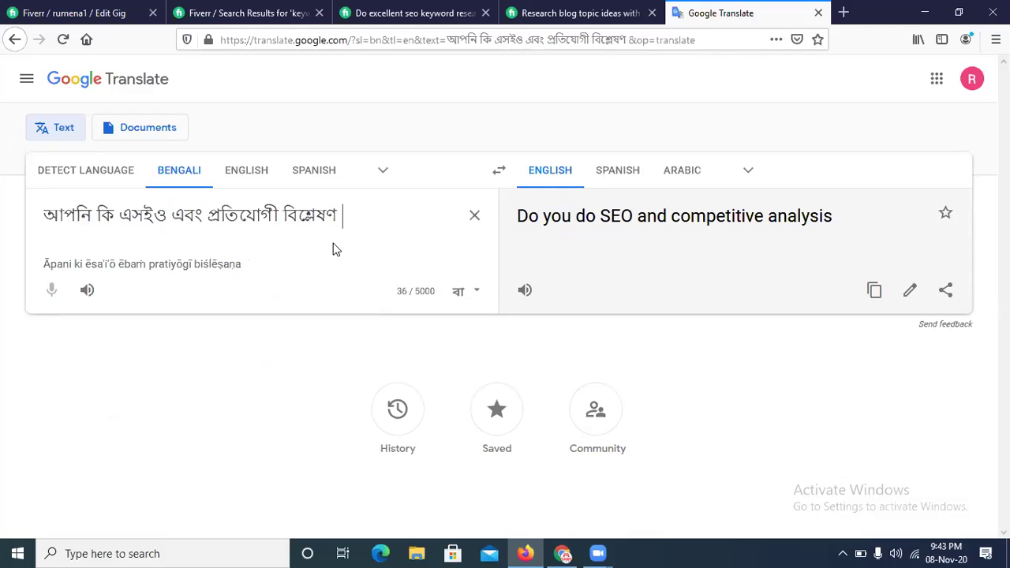
Extend the Bengali sentence with "পরিষেবাটির কীওয়ার্ড গবেষণা".
text(p)
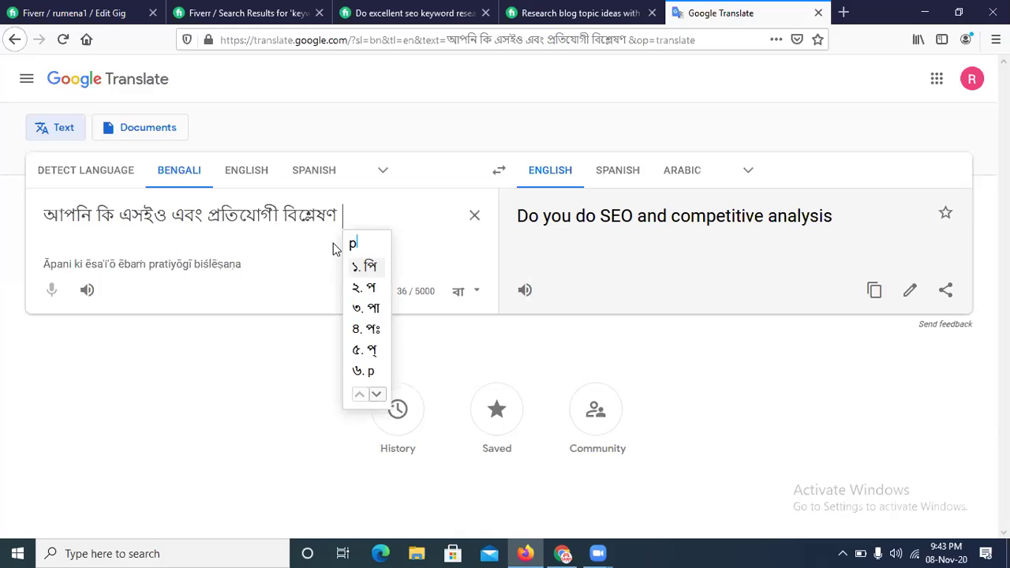
text(oriseb)
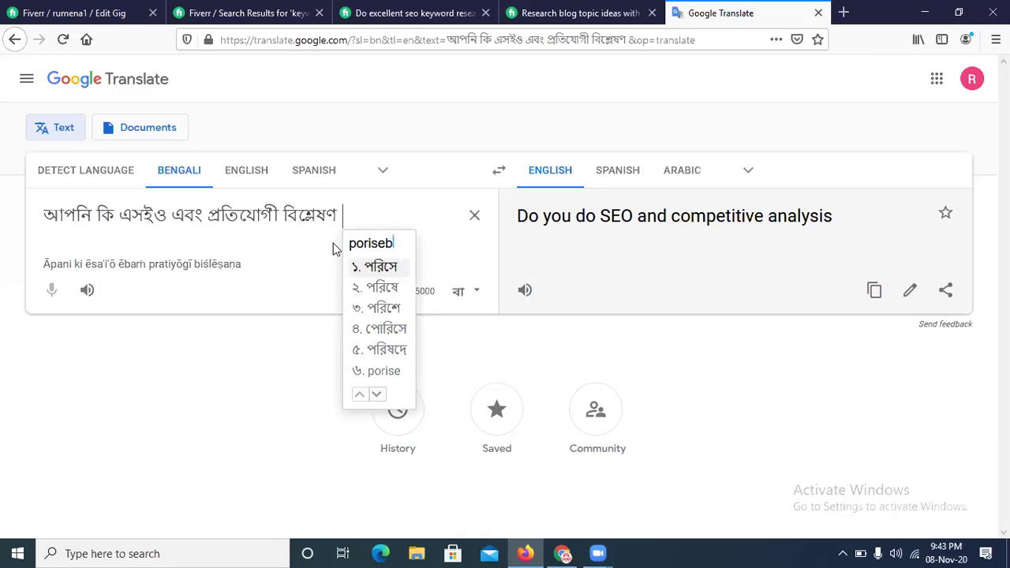
text(atir)
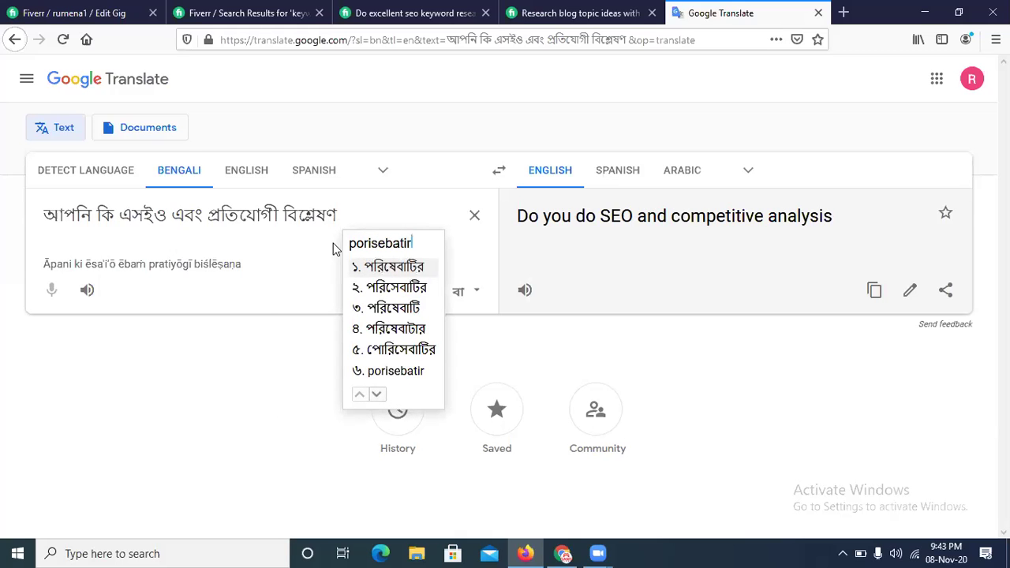
key(space)
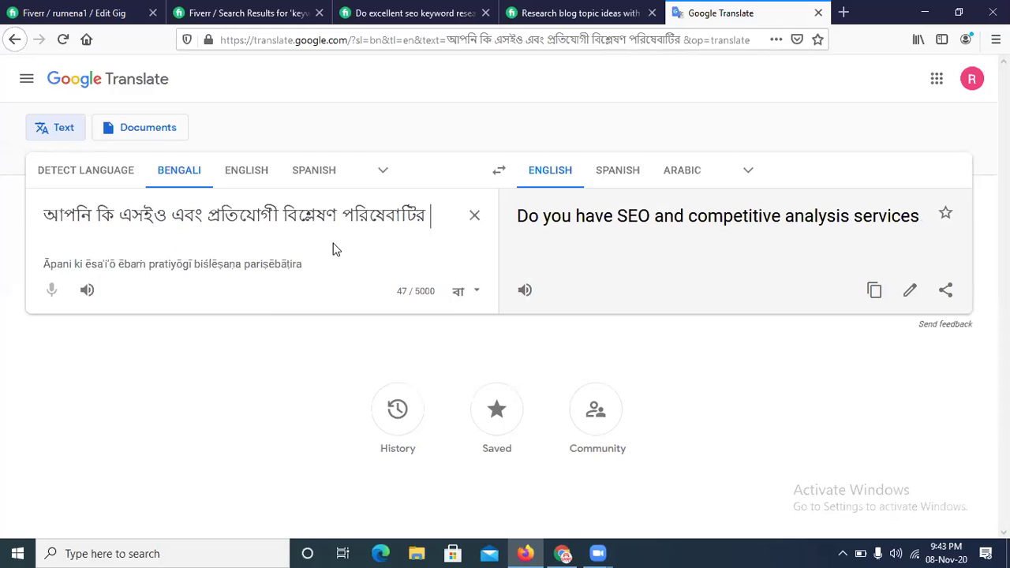
text(k)
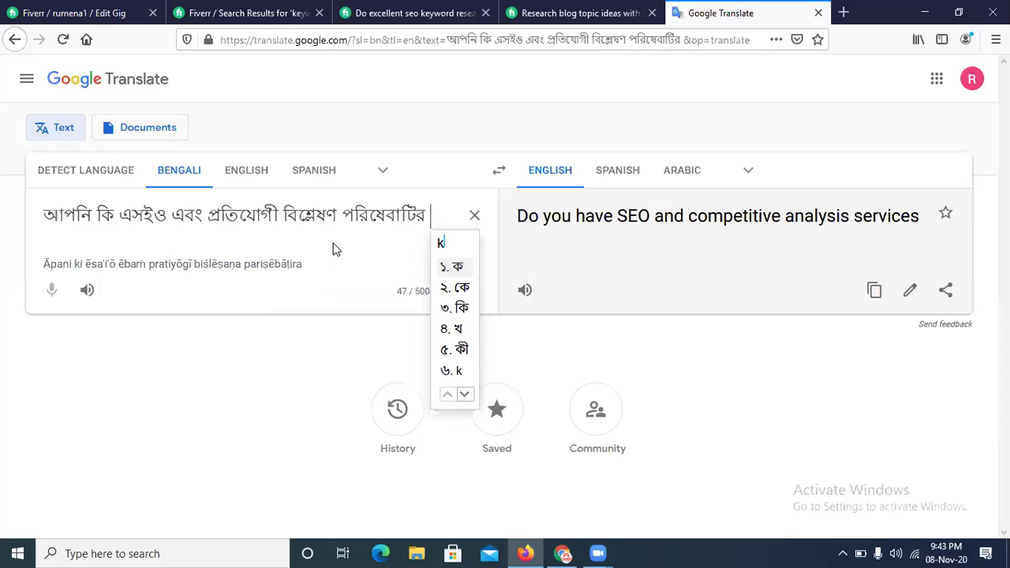
text(eyword)
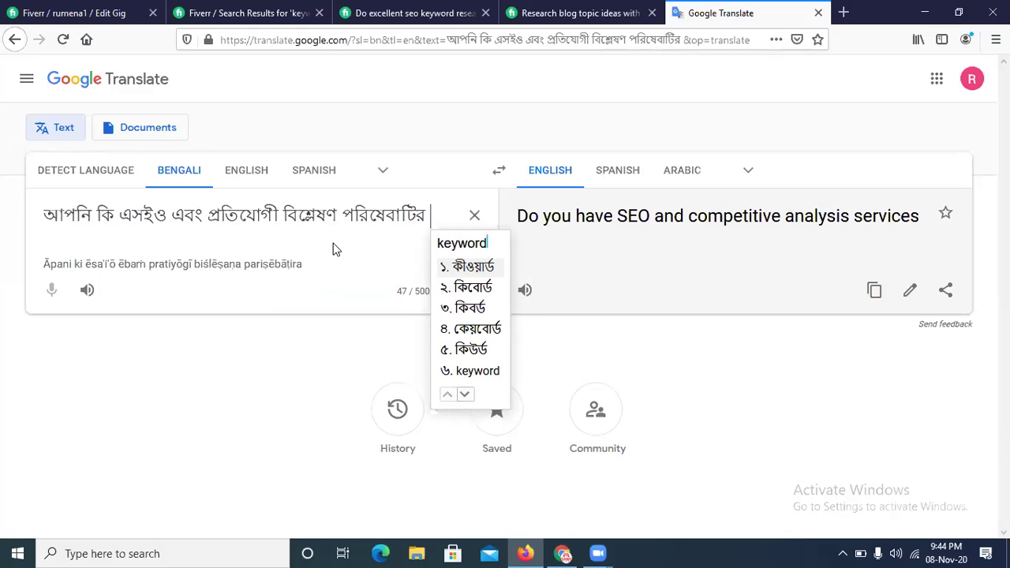
key(Return)
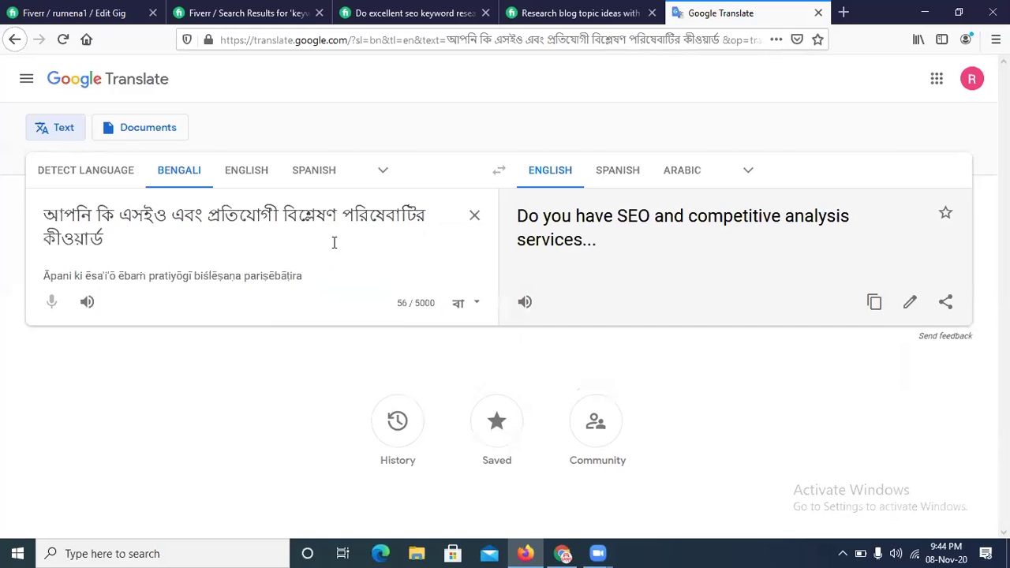
text(gobe)
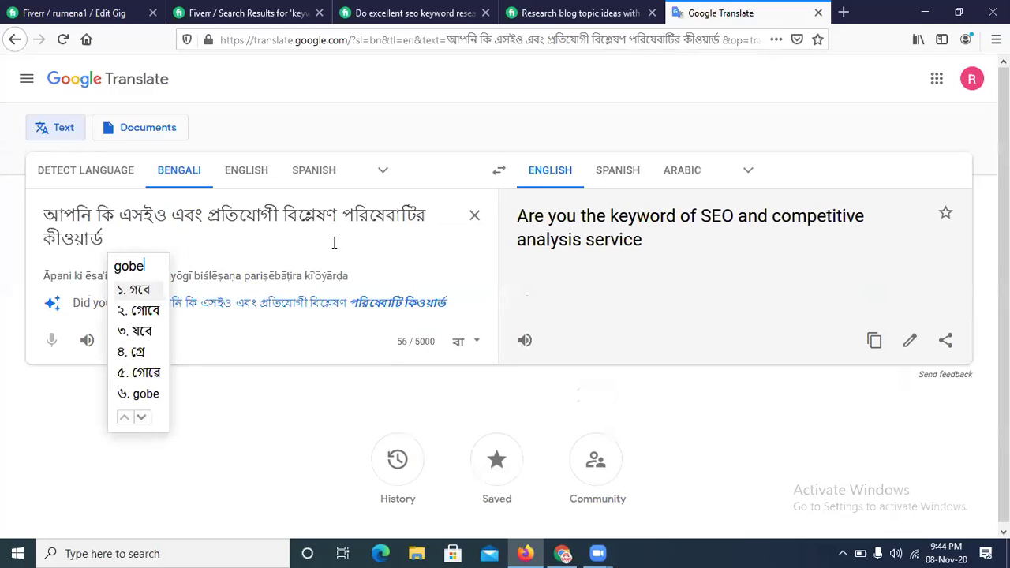
text(shona)
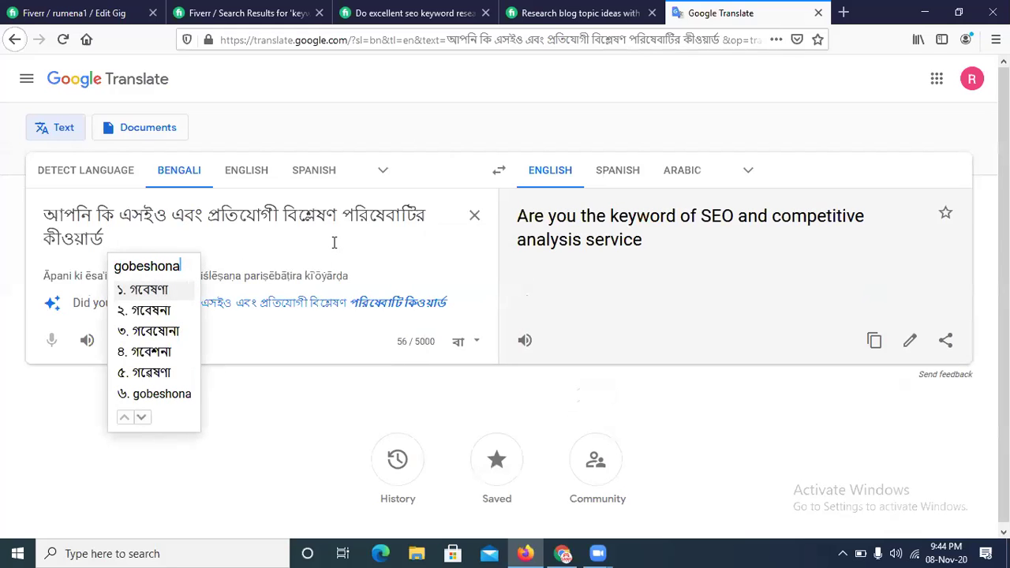
key(Return)
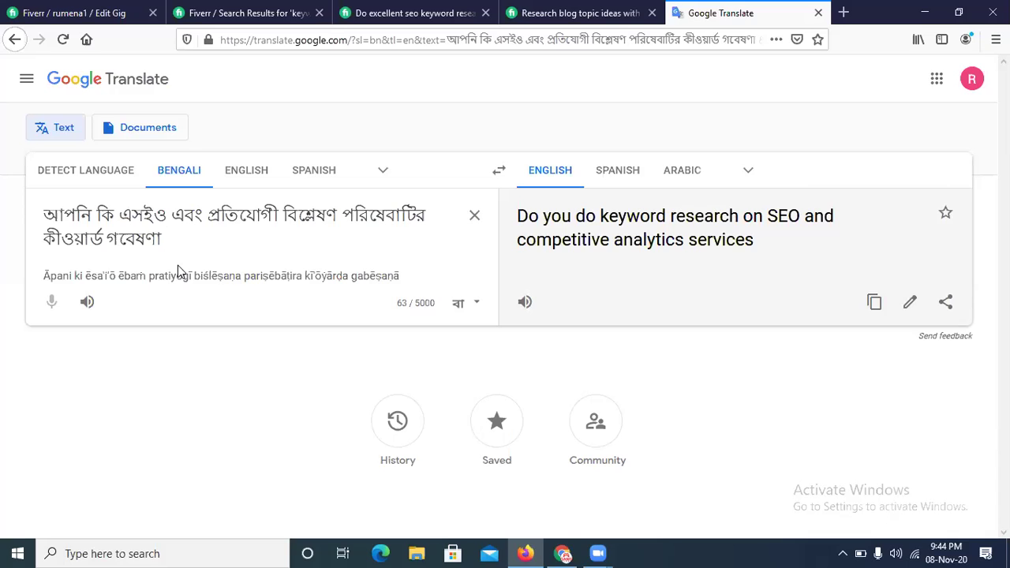
Complete the Bengali question with "অনুসন্ধান করছেন?", leaving no space before the question mark.
text(anusondhan)
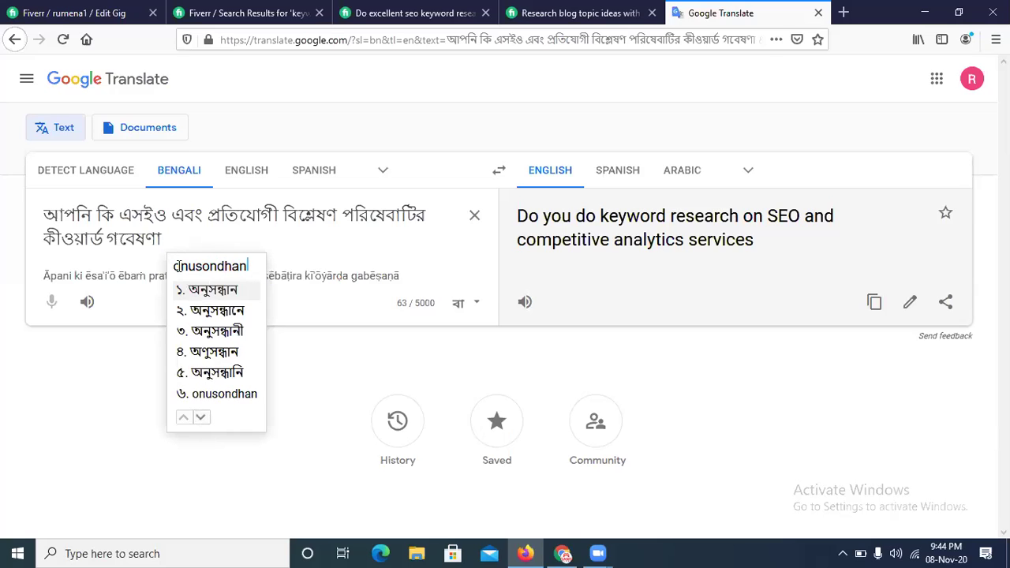
key(space)
text(korchen)
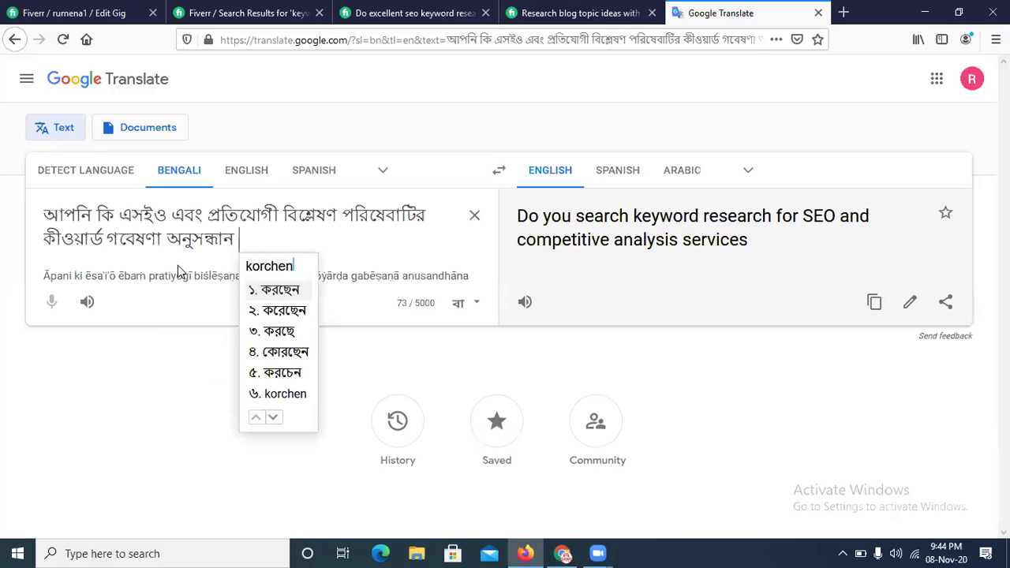
key(space)
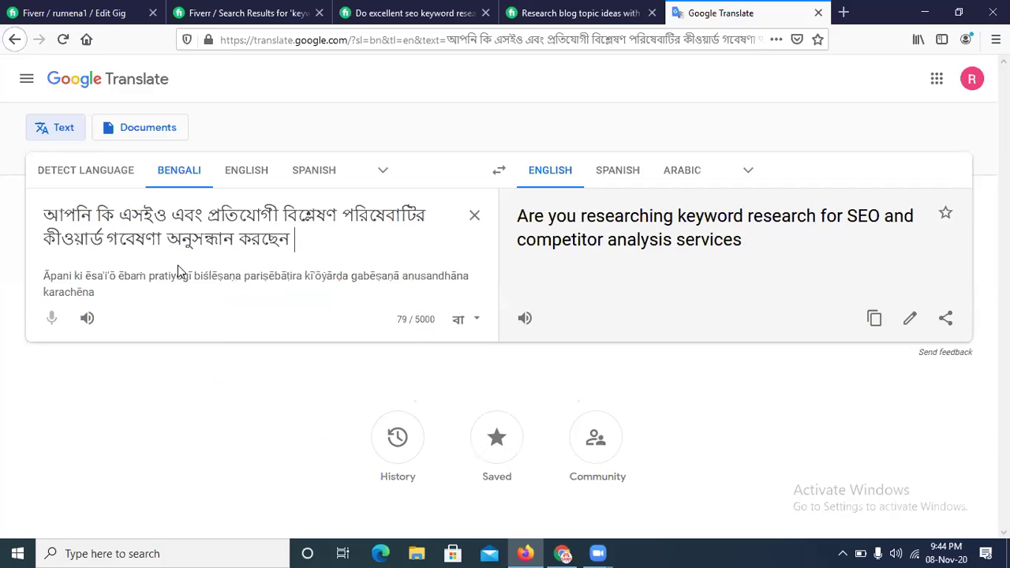
key(BackSpace)
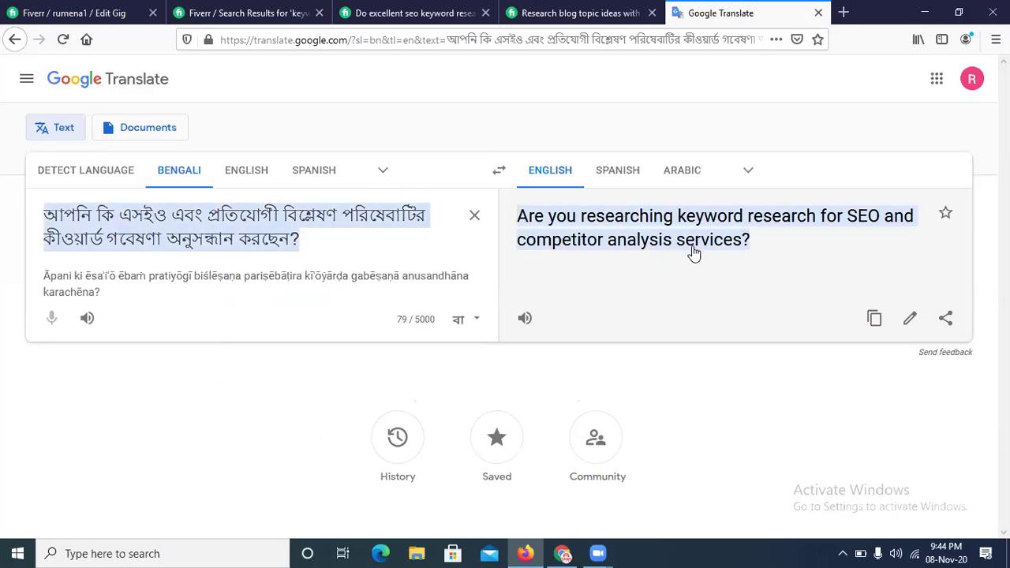
Copy the English translation and paste it below the welcome heading in the Fiverr gig description.
click(875, 319)
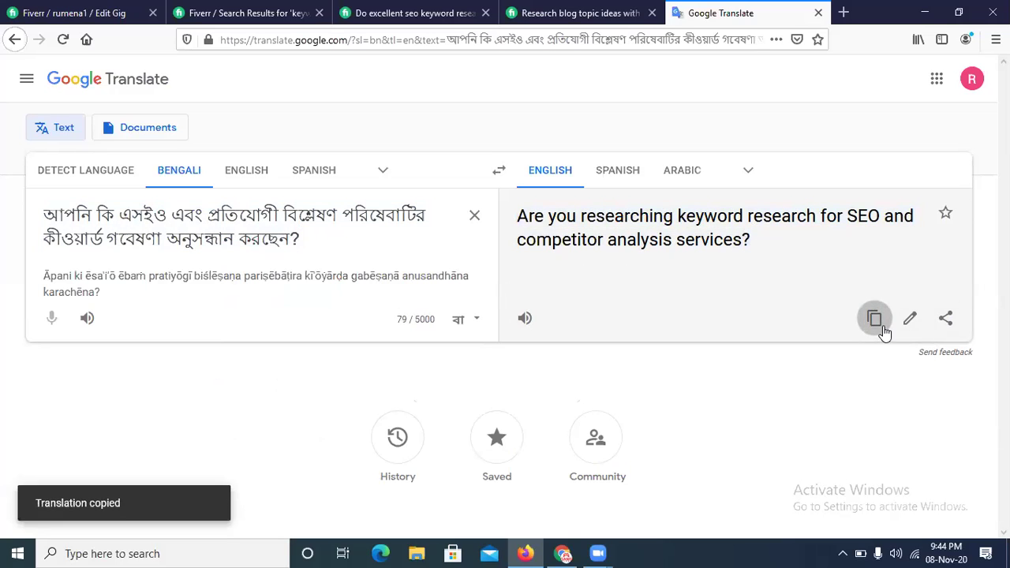
click(102, 8)
click(228, 489)
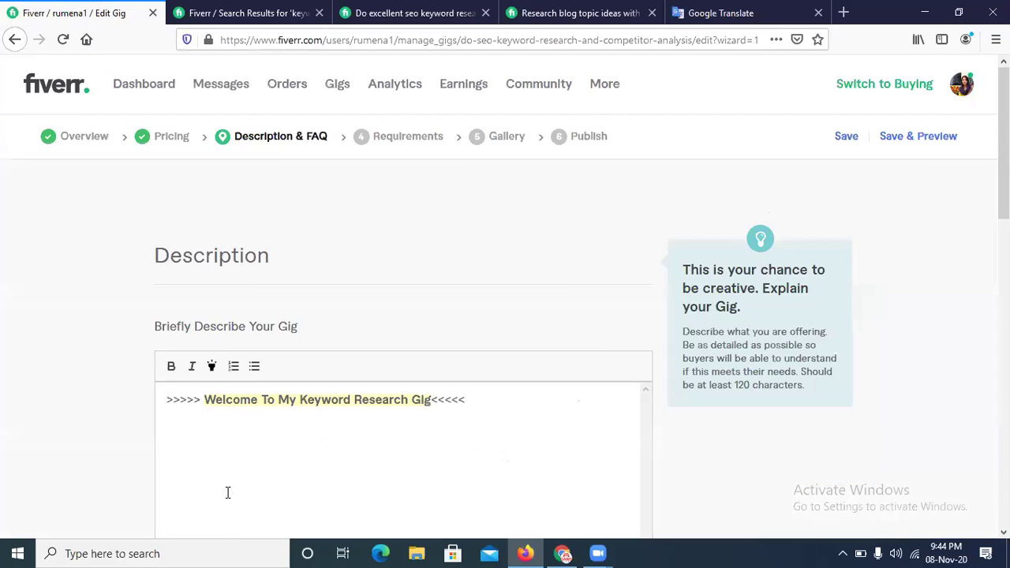
key(ctrl+v)
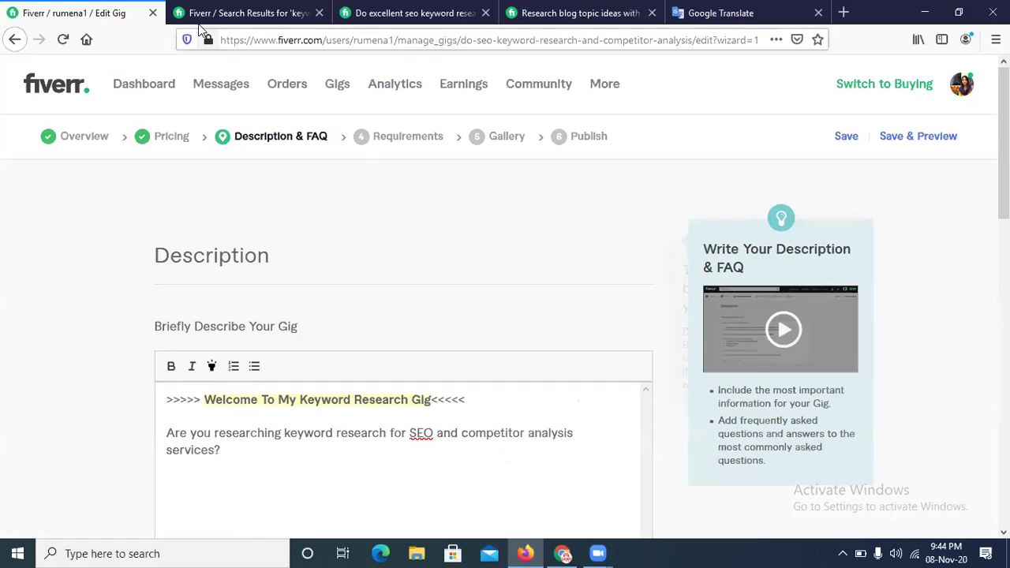
Switch to Google Translate, clear the previous Bengali text, and begin a new sentence with "অভিনন্দন".
click(753, 11)
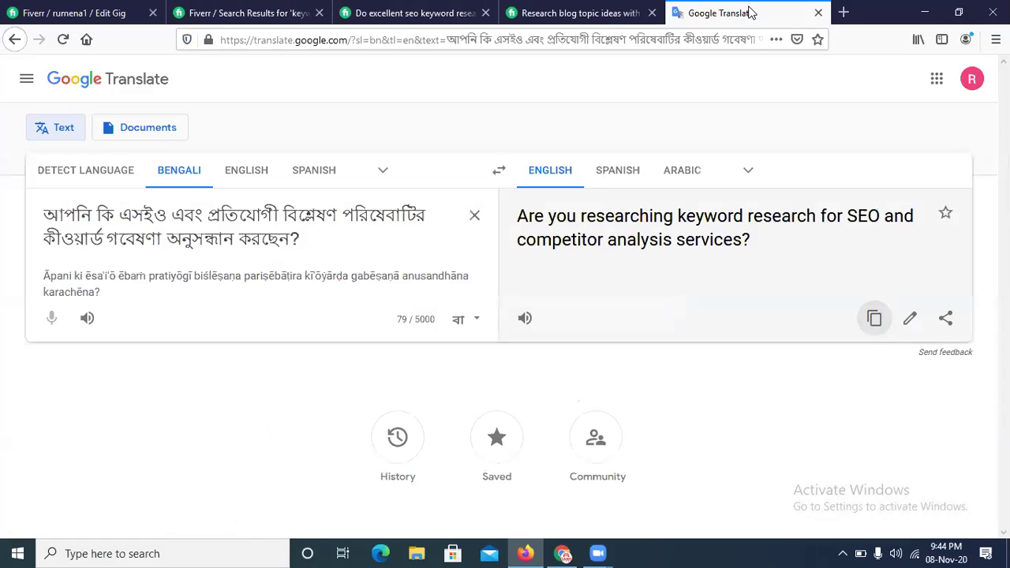
click(475, 216)
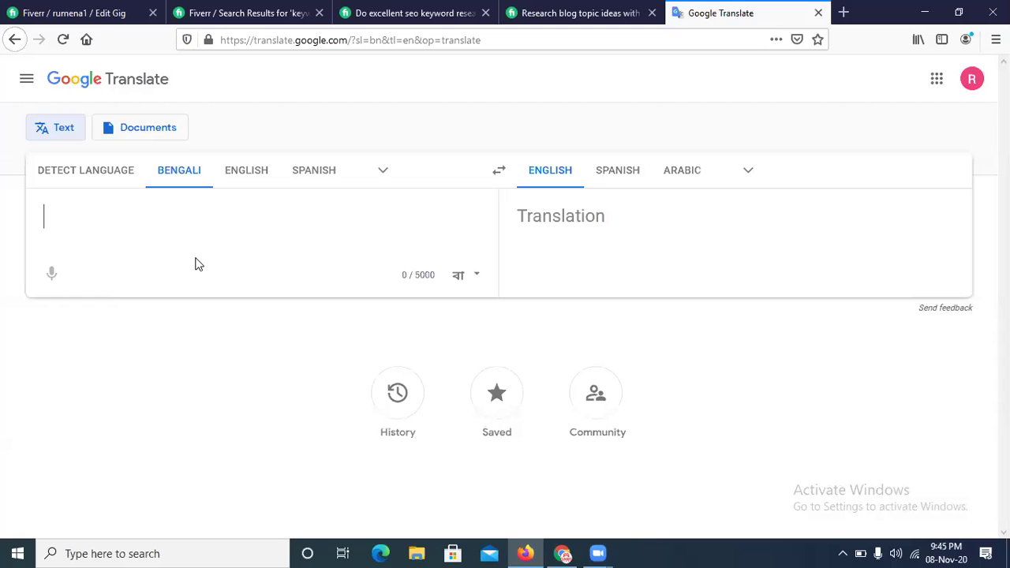
text(ovi)
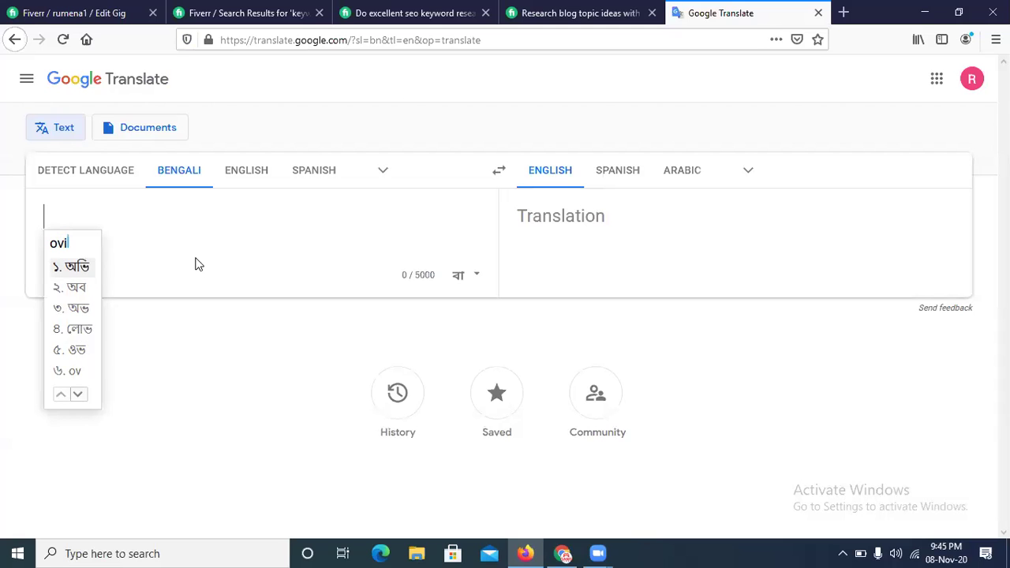
text(nondhon)
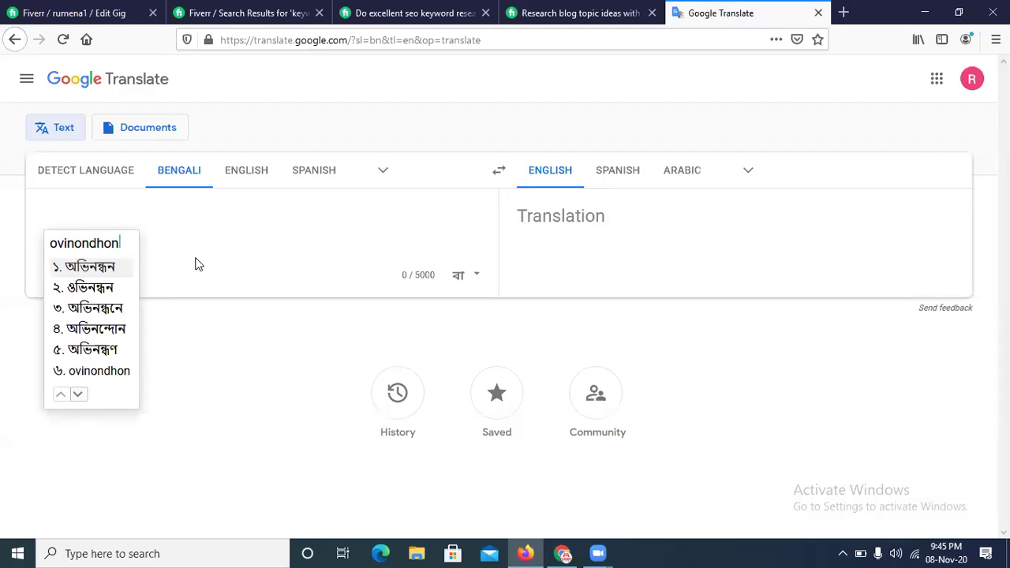
key(BackSpace)
key(BackSpace)
key(BackSpace)
key(BackSpace)
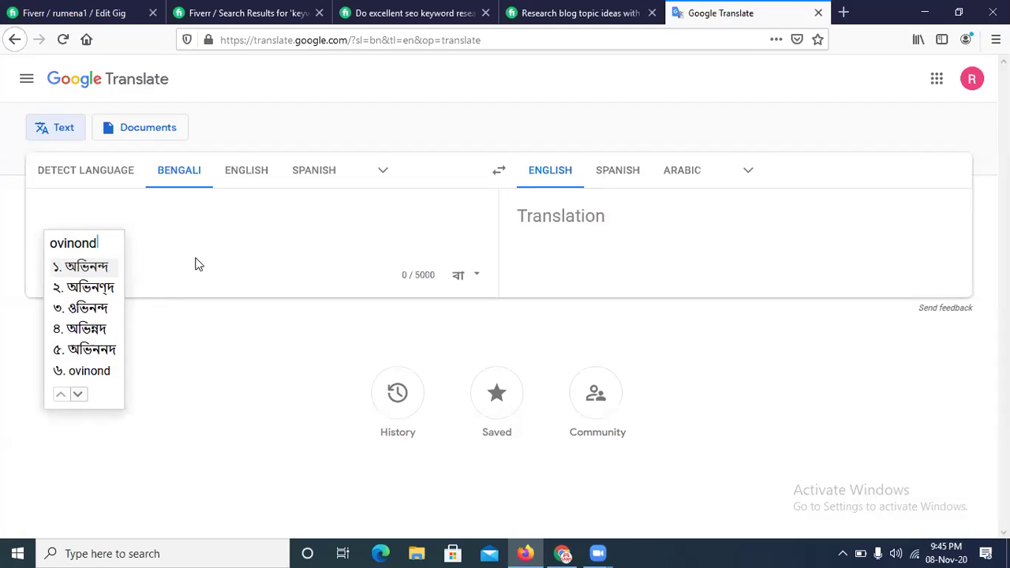
text(don)
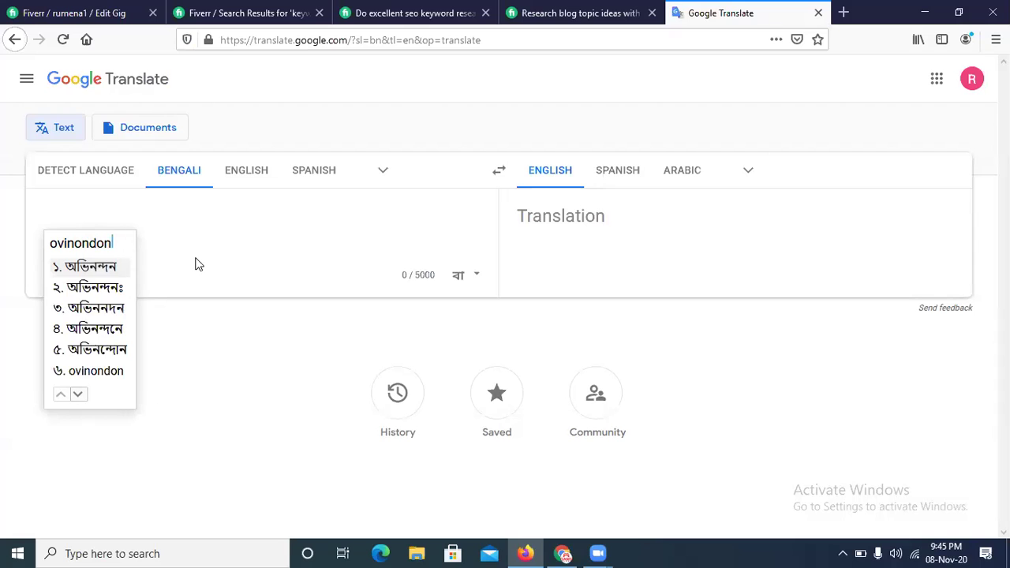
Complete the Bengali sentence with "আপনি সঠিক জায়গায় আছেন".
text( apni )
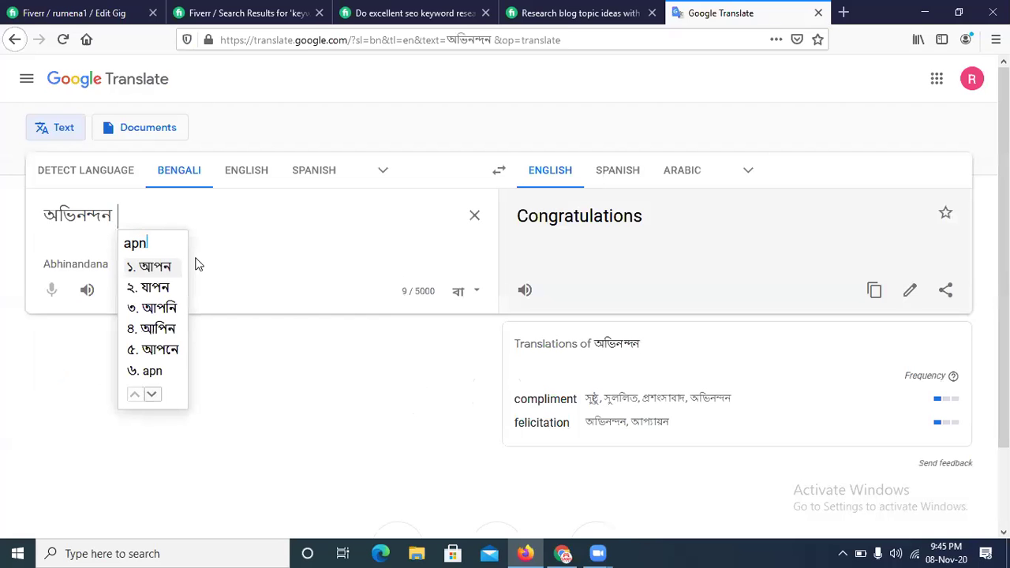
text(sotik)
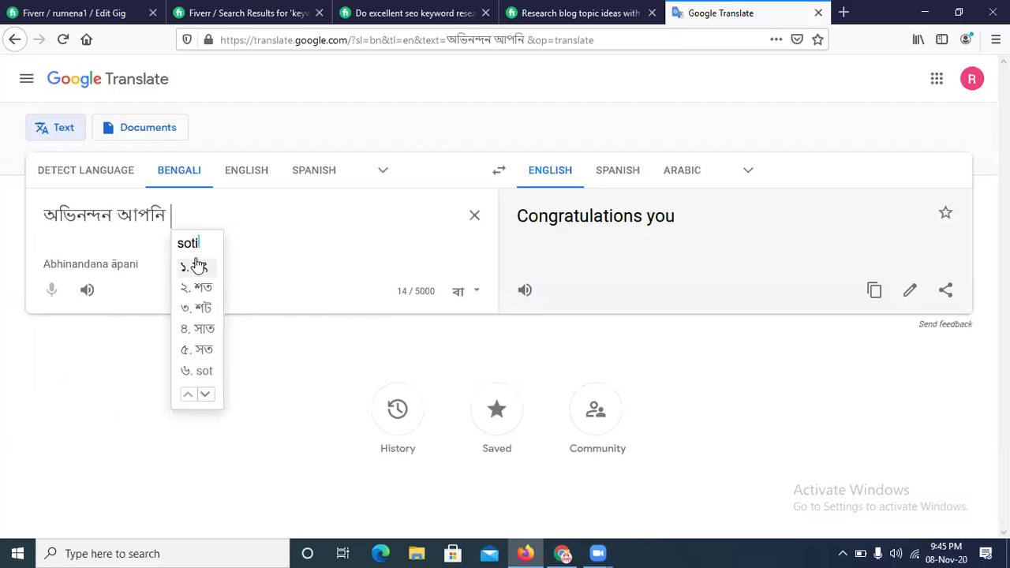
text( jayga)
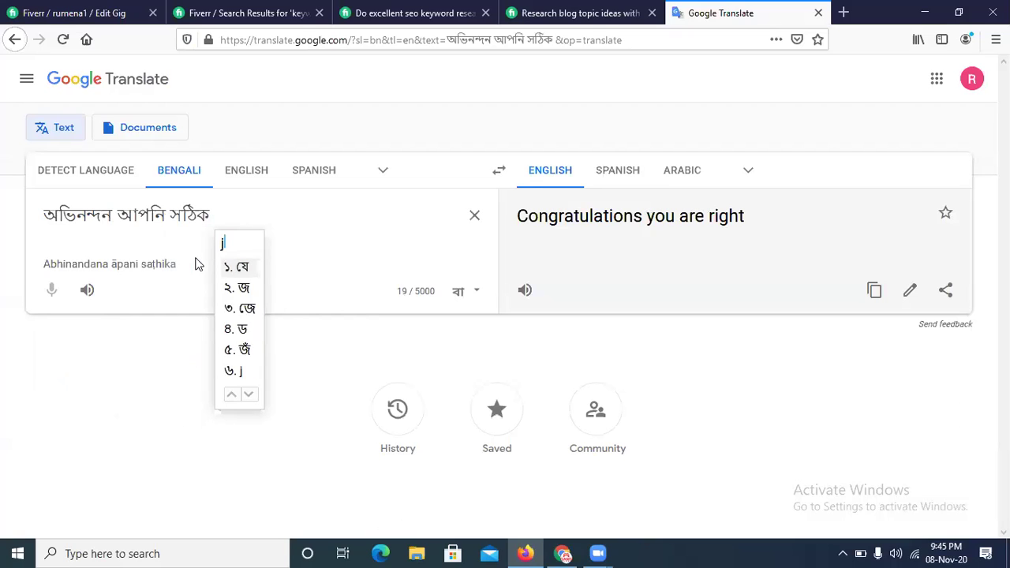
text(y)
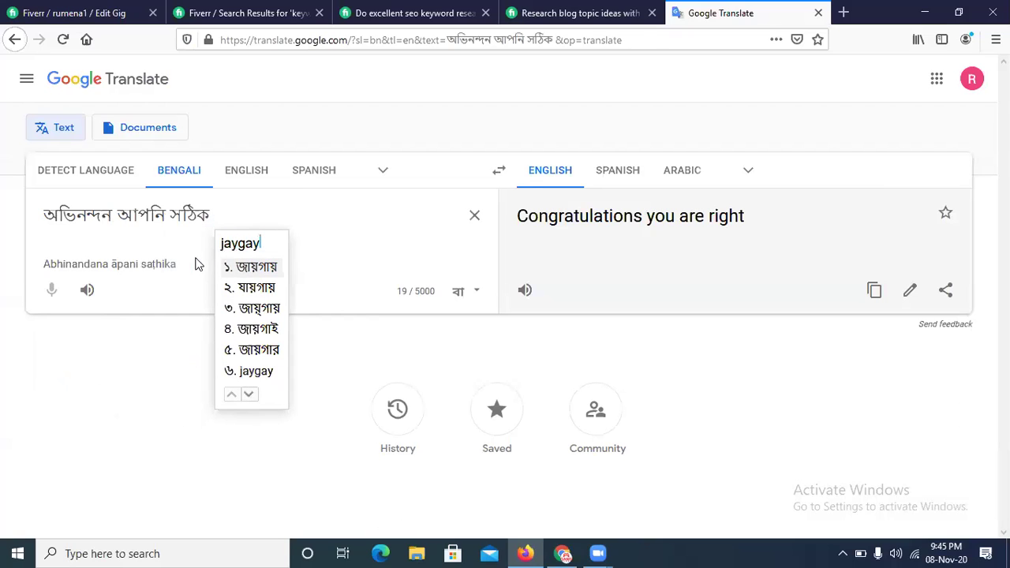
text( achen)
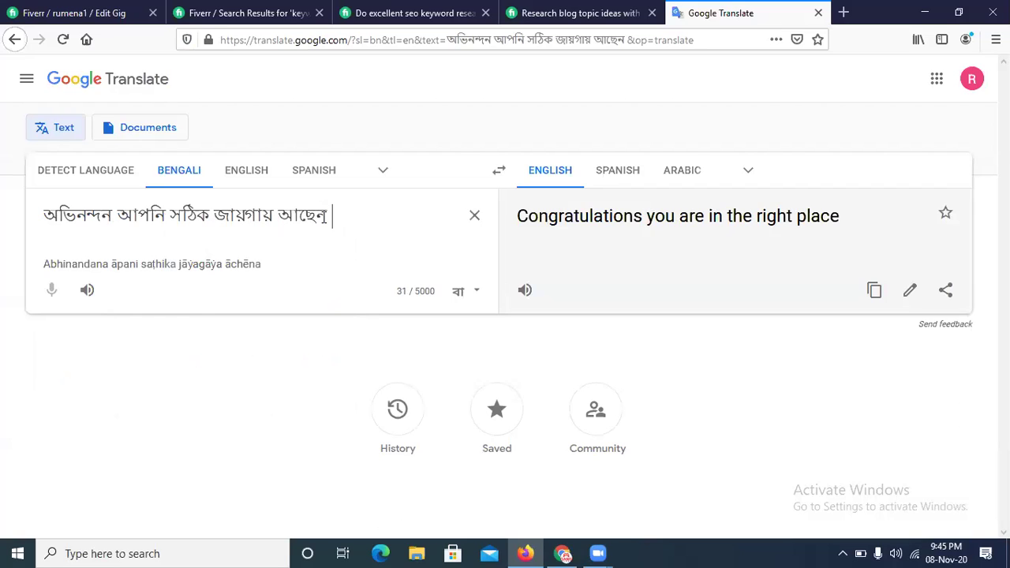
Copy the English translation and paste it below the SEO services question in the Fiverr gig description.
triple_click(654, 228)
click(874, 289)
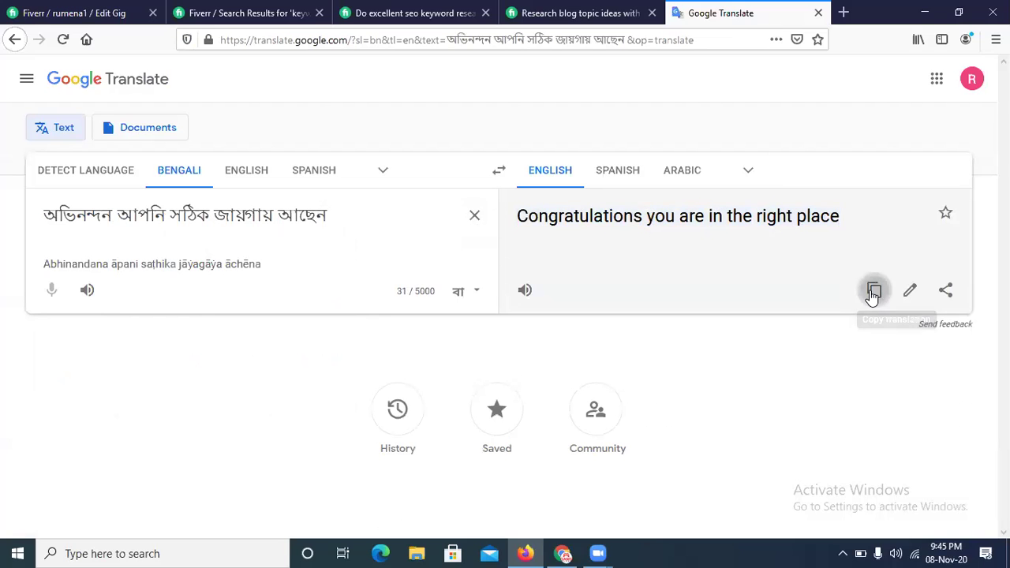
click(70, 13)
click(271, 474)
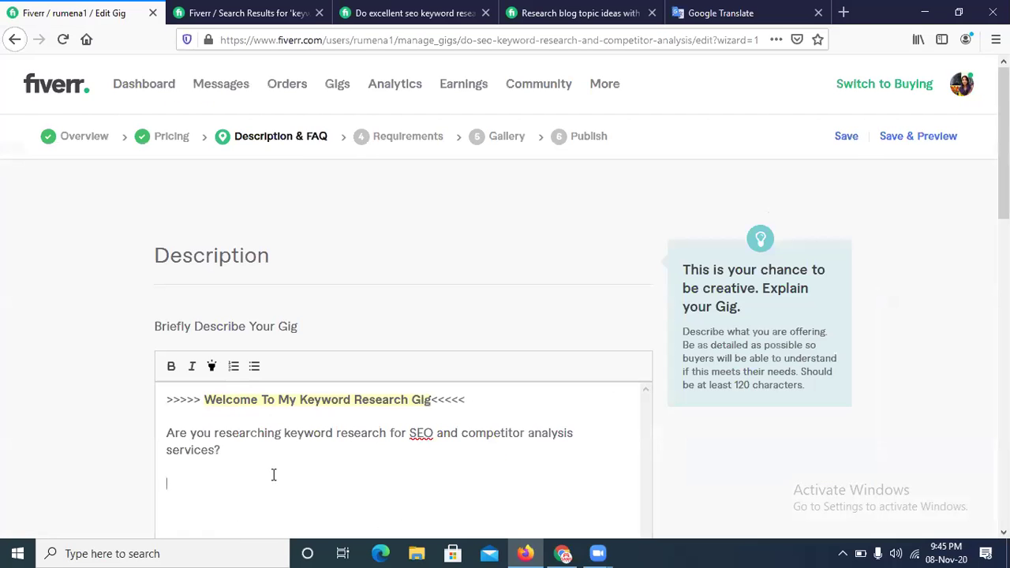
key(ctrl+v)
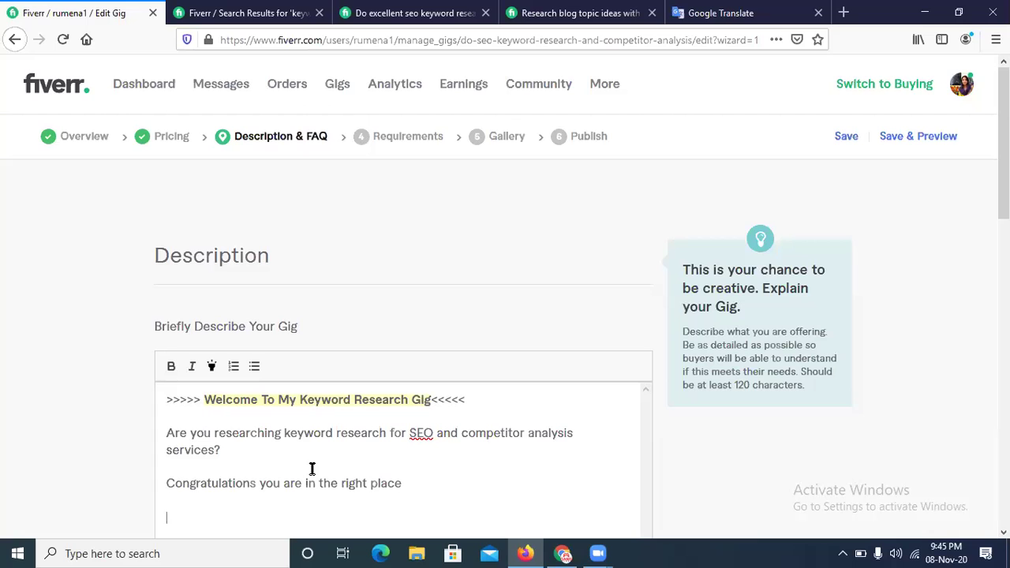
click(842, 415)
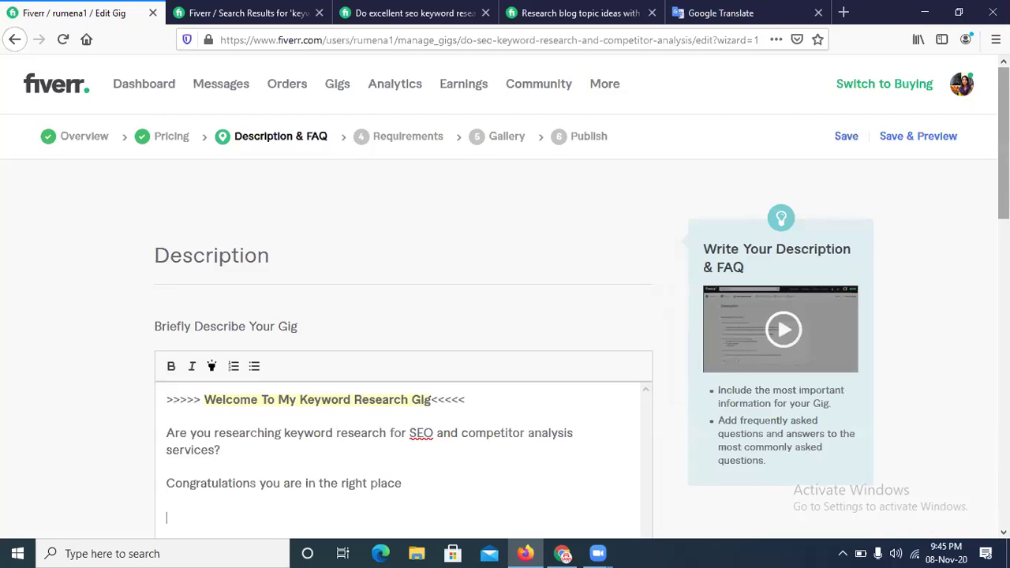
scroll(1004, 158, down, 3)
Return to Google Translate, clear the previous sentence, and start a new Bengali one with "আপনি কি জানেন এসইও এবং".
click(761, 9)
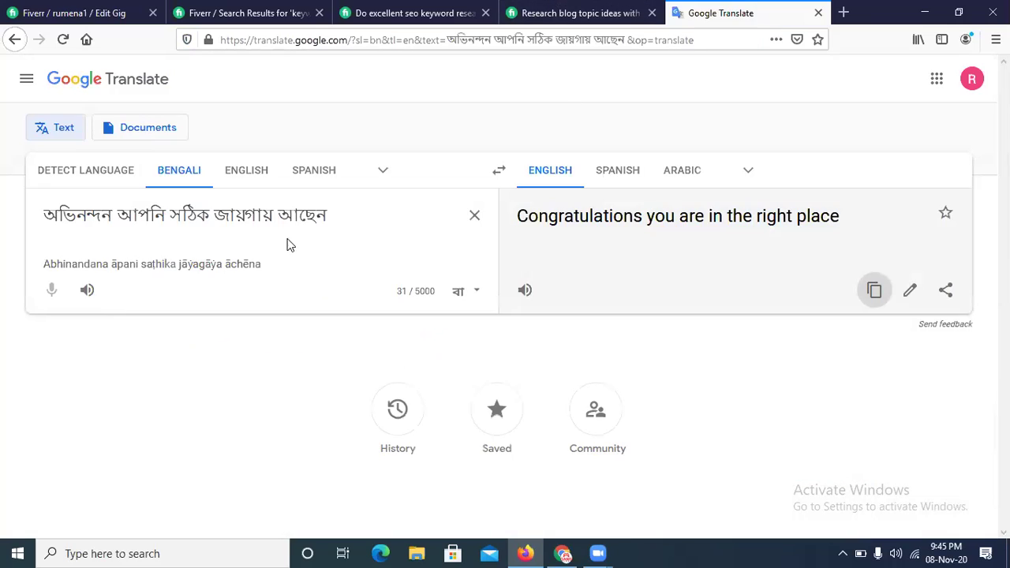
click(474, 215)
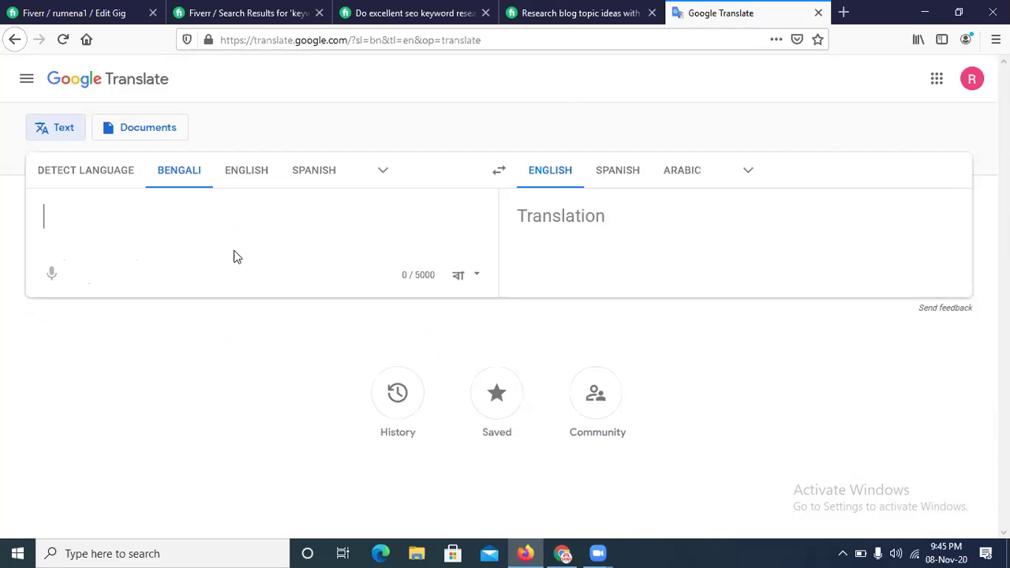
text(apni ki)
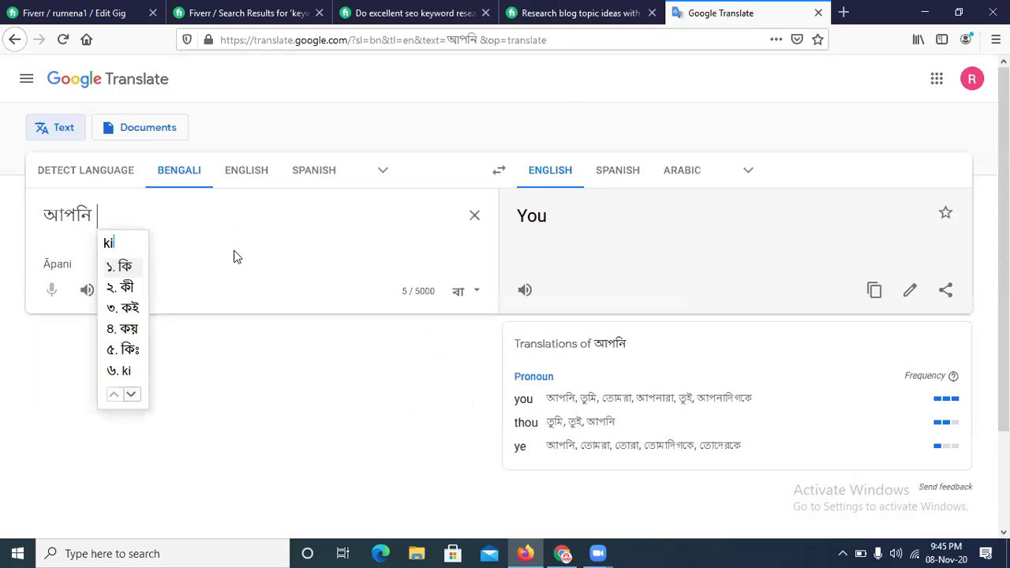
text( janen)
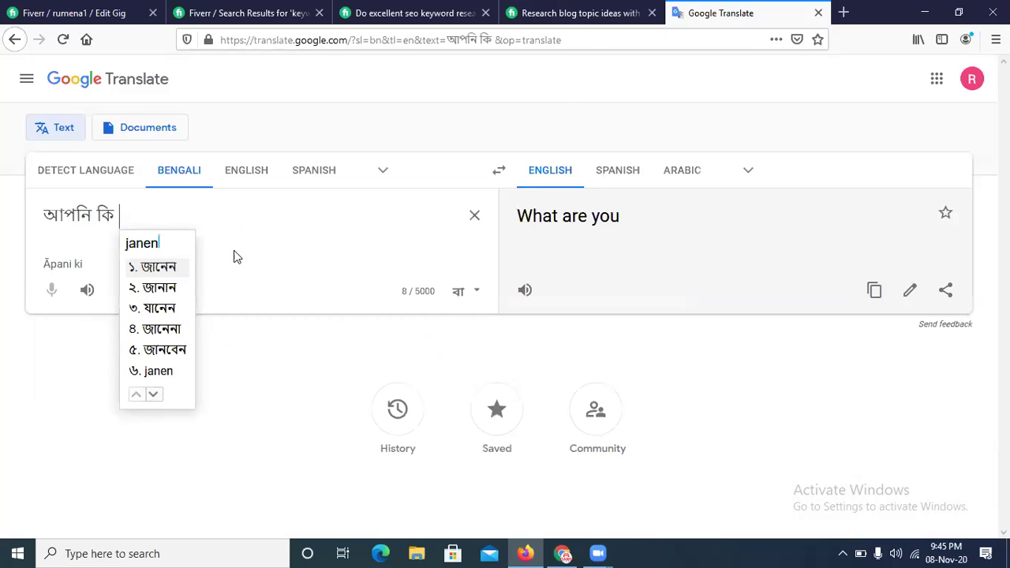
text( asio)
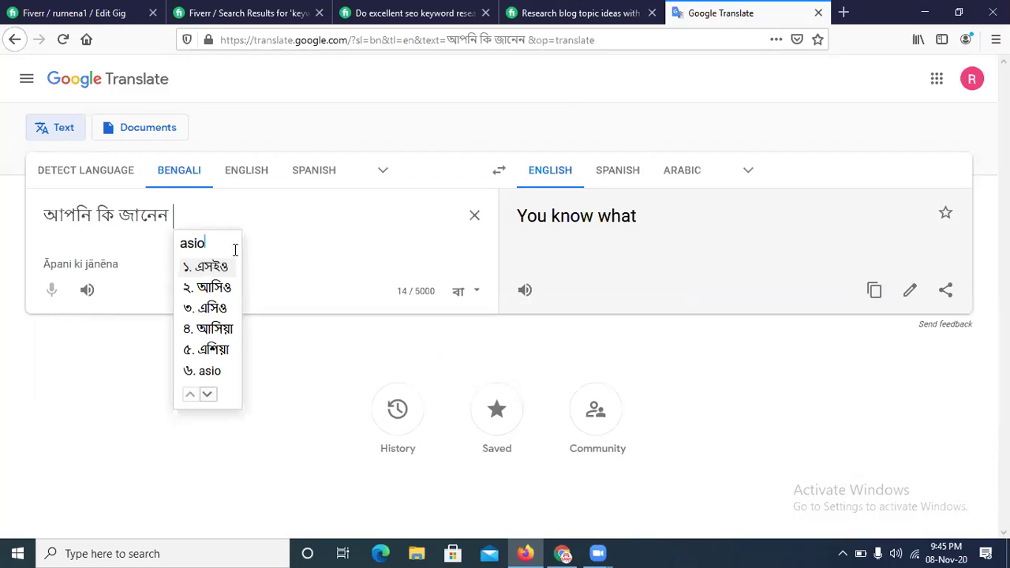
text( ebong )
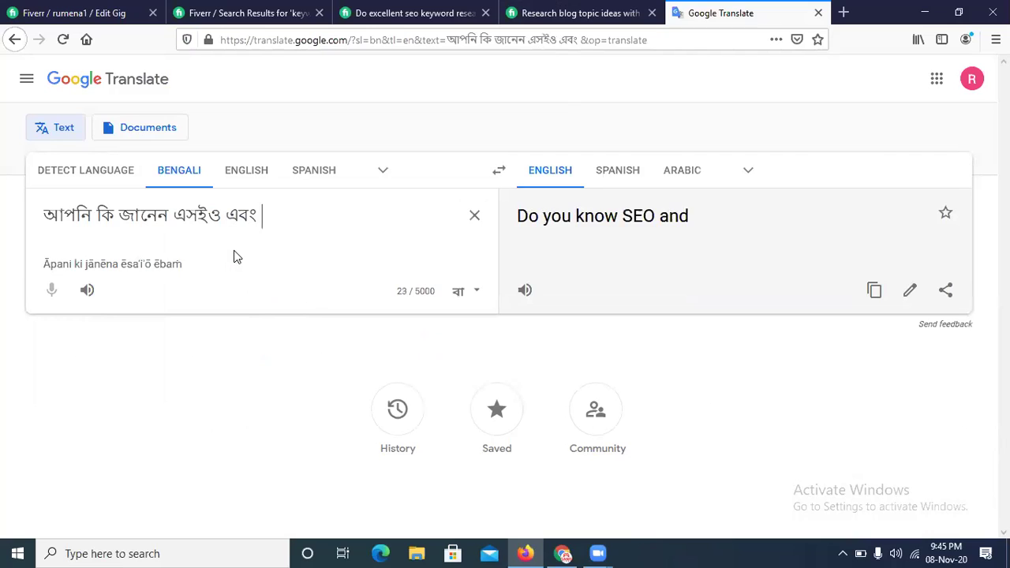
Continue the Bengali sentence with "প্রতিযোগিতামূলক বিশ্লেষণের জন্য", using the suggested spelling for the first of these words.
text(protijugi)
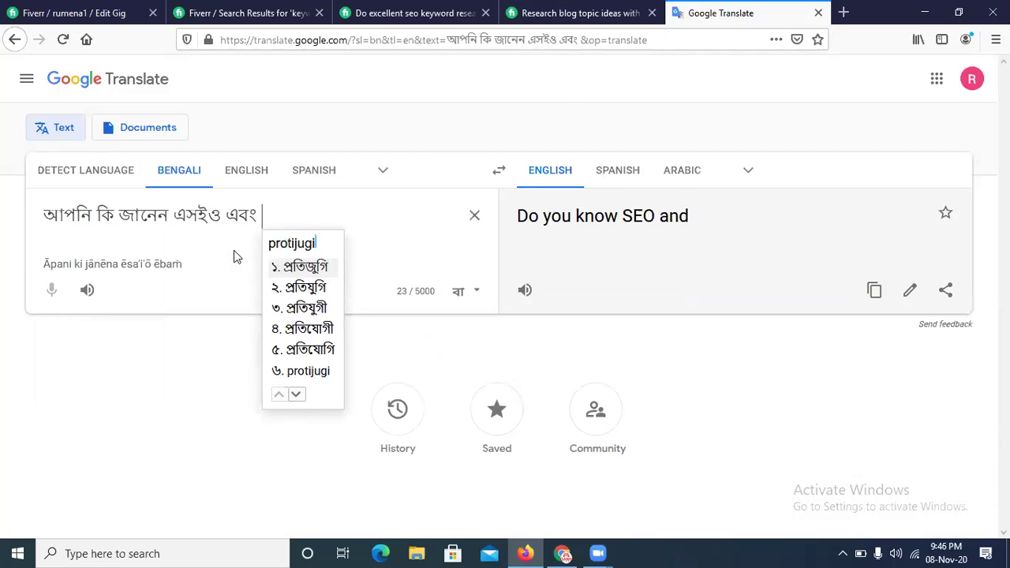
text(tamulok)
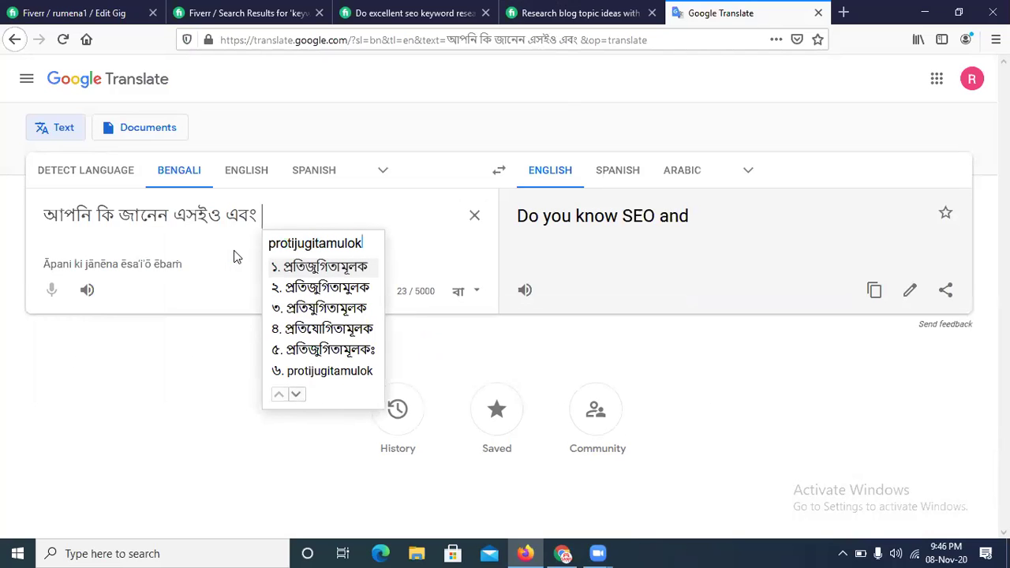
click(352, 335)
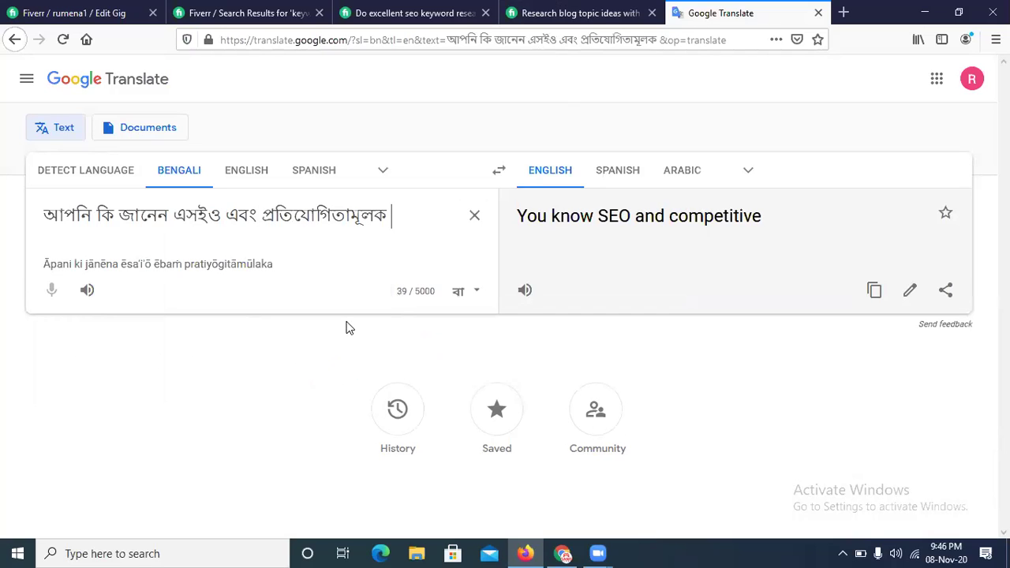
text(bis)
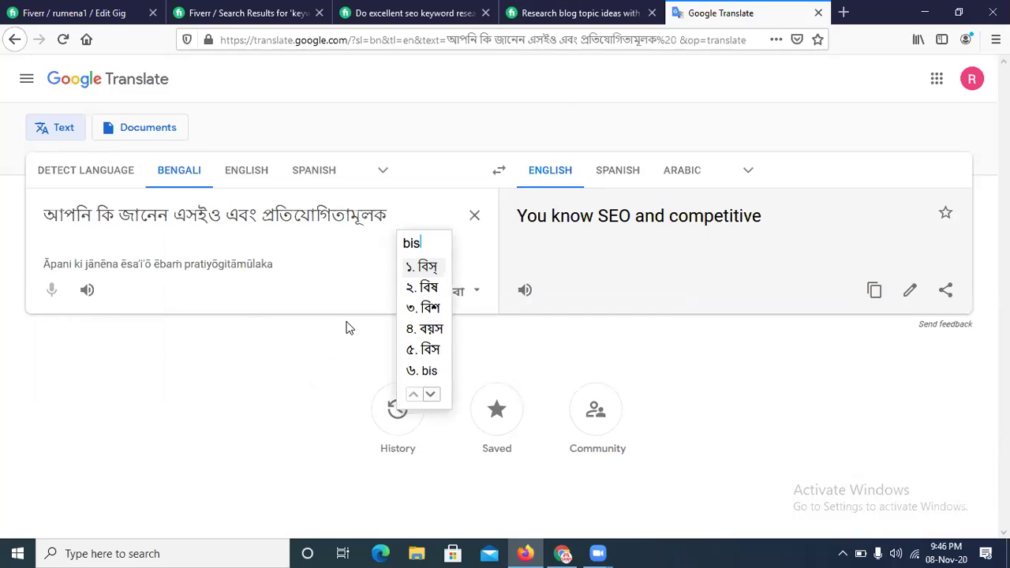
text(lesho)
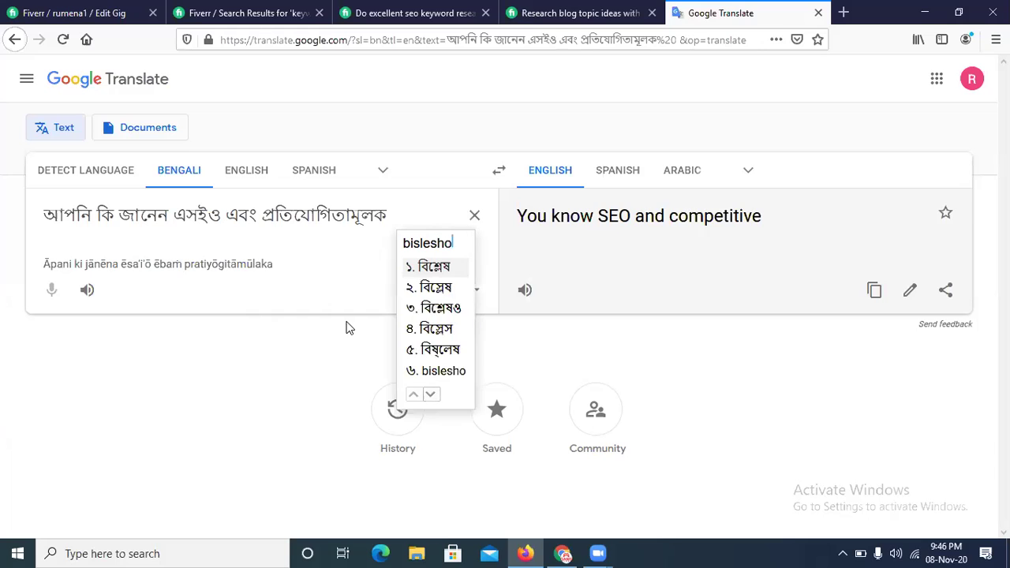
text(noer)
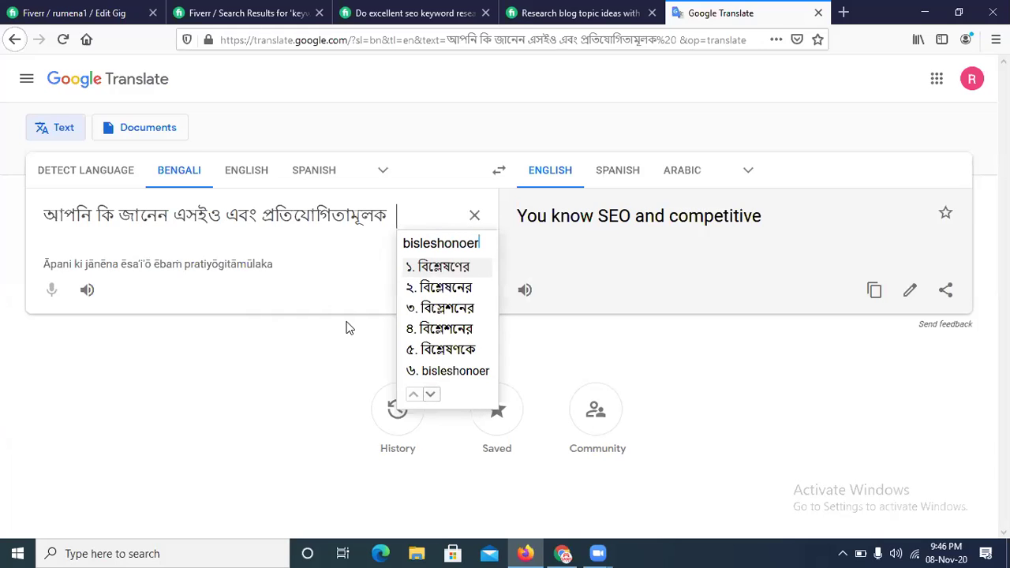
key(space)
text(jonno)
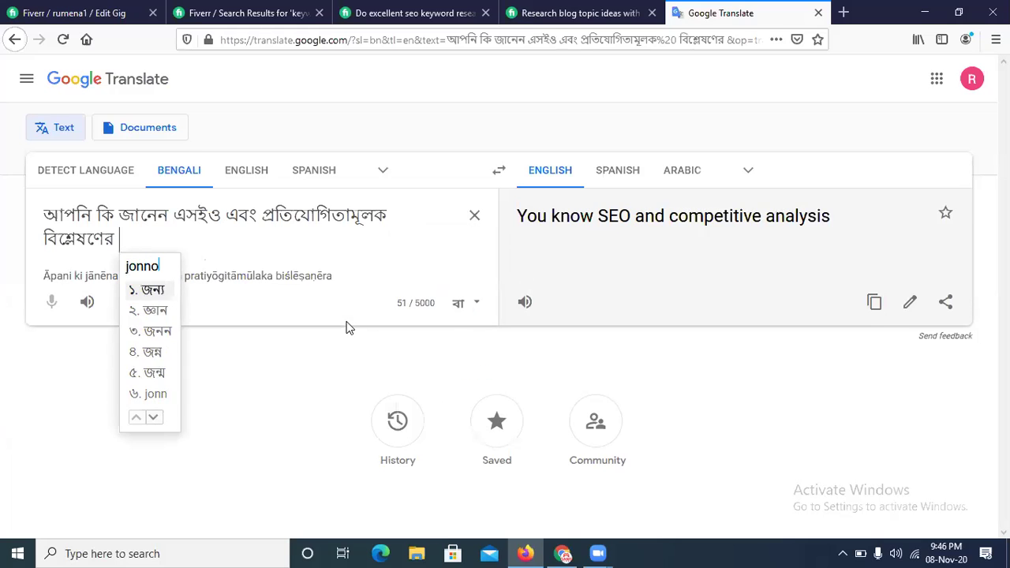
key(space)
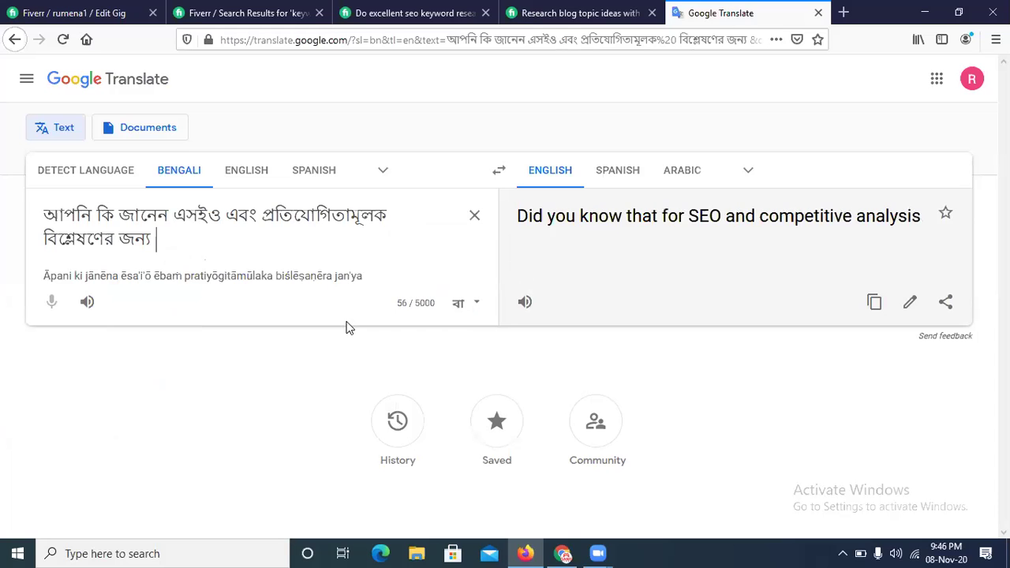
Continue the Bengali sentence with "কীওয়ার্ড গবেষণা হলো".
text(keyword)
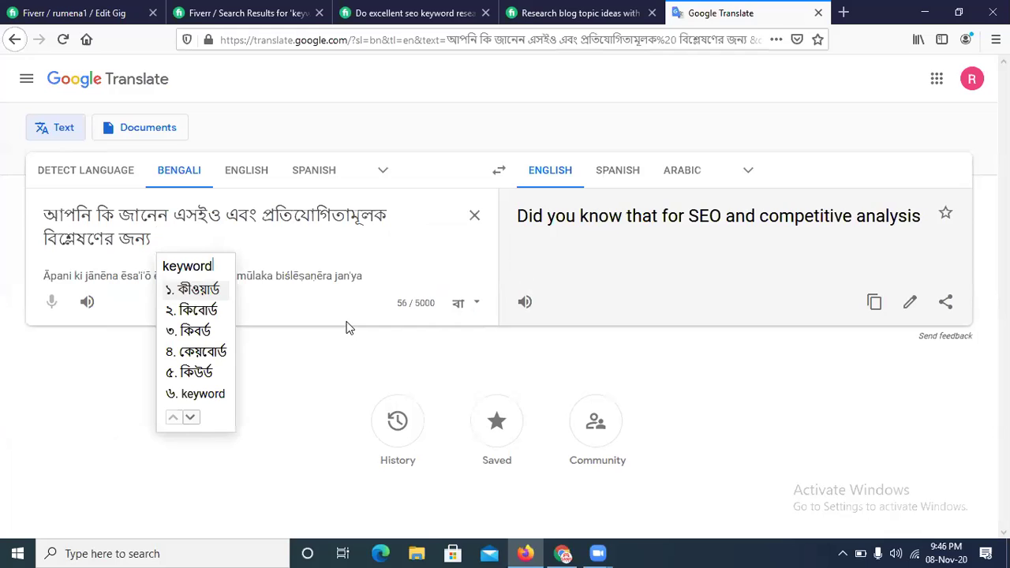
key(space)
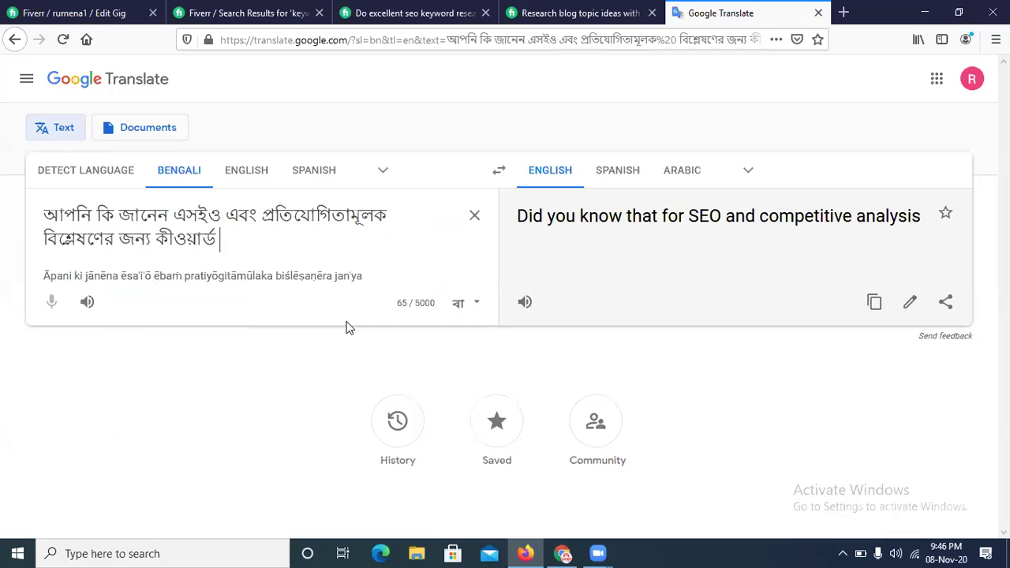
text(go)
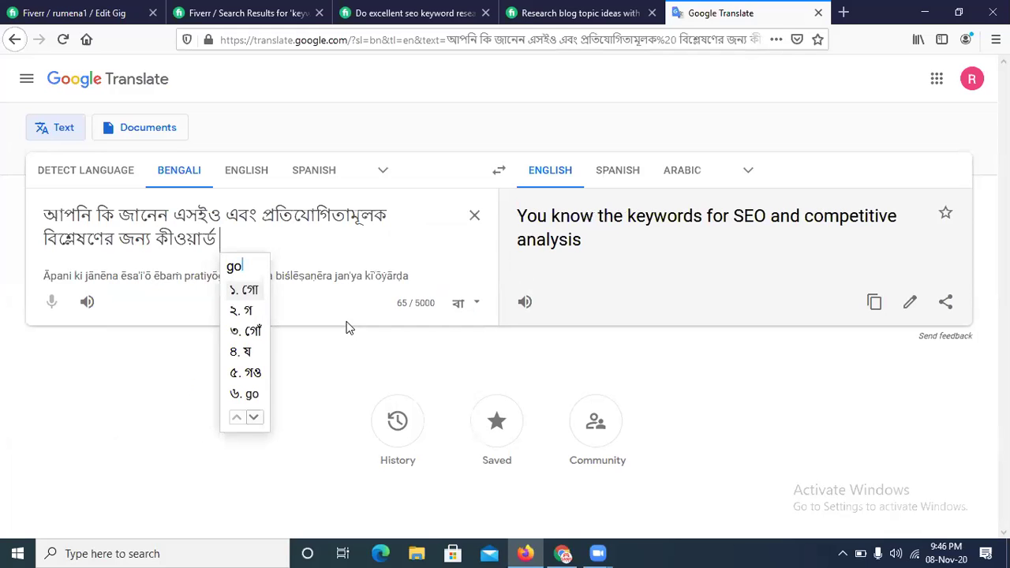
text(beshona)
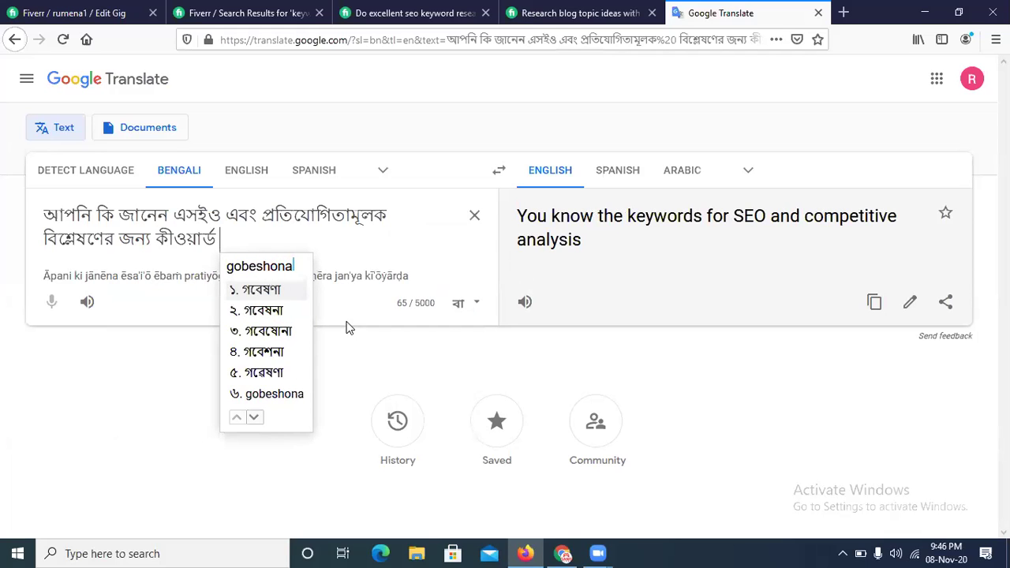
key(space)
text(holo)
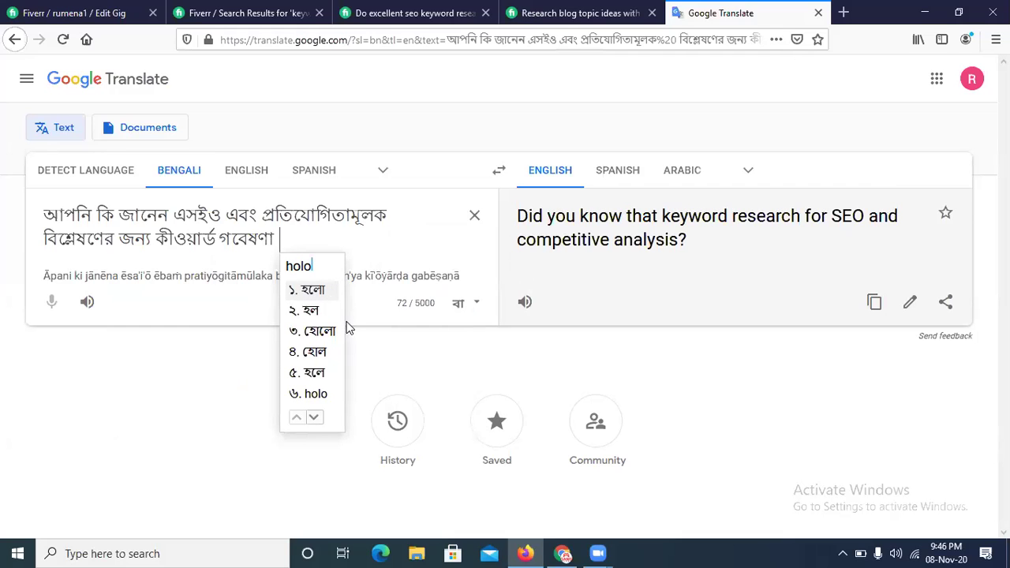
key(space)
Add the words "অনুসন্ধান ইঞ্জিন" to the Bengali sentence.
text(onusondhan)
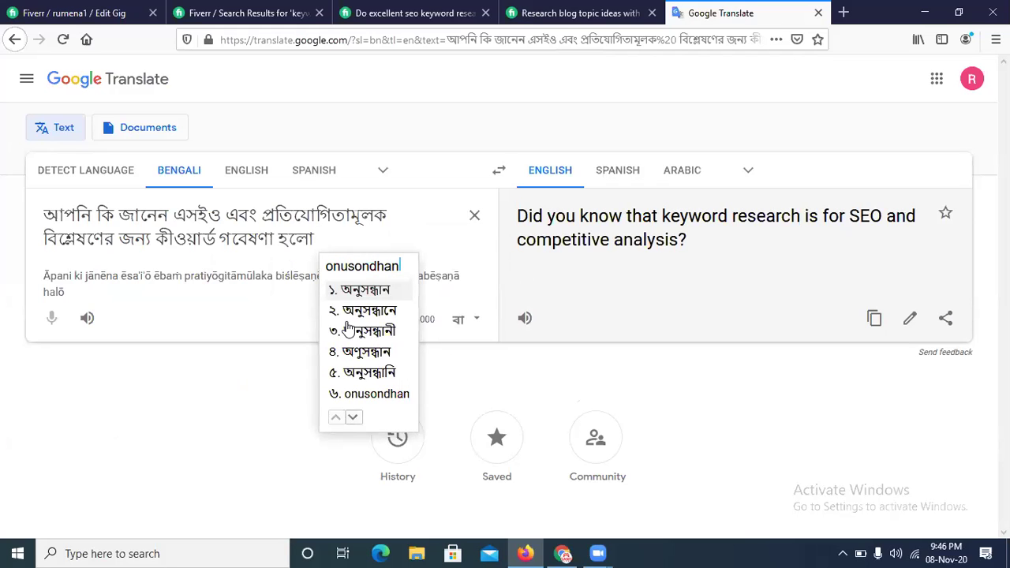
key(BackSpace)
key(BackSpace)
key(BackSpace)
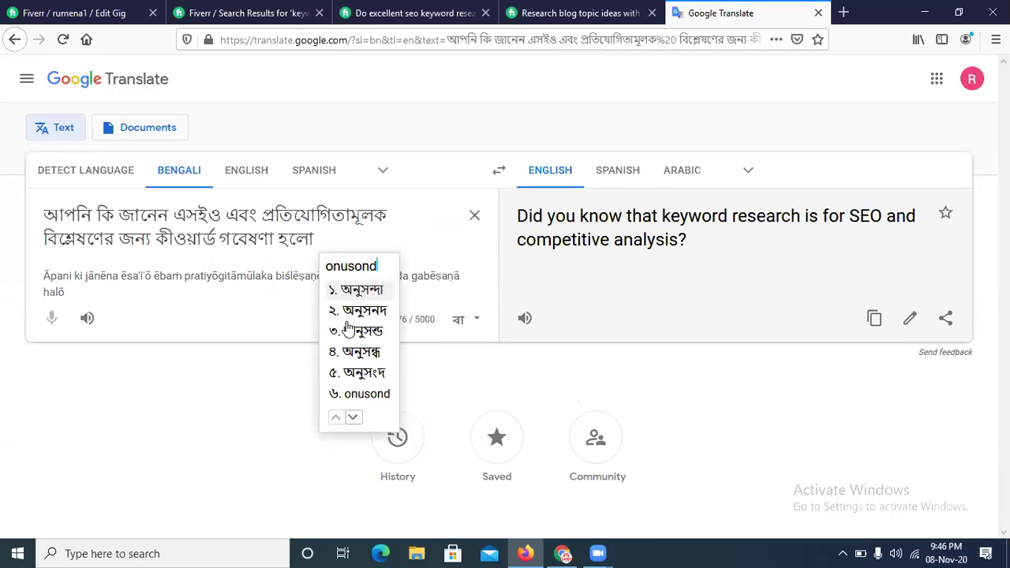
text(an)
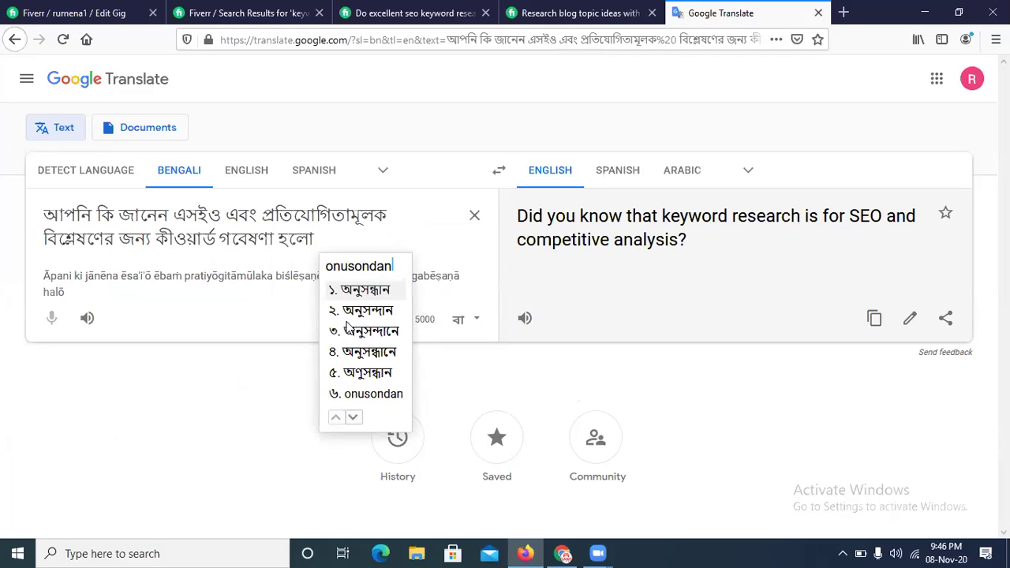
key(space)
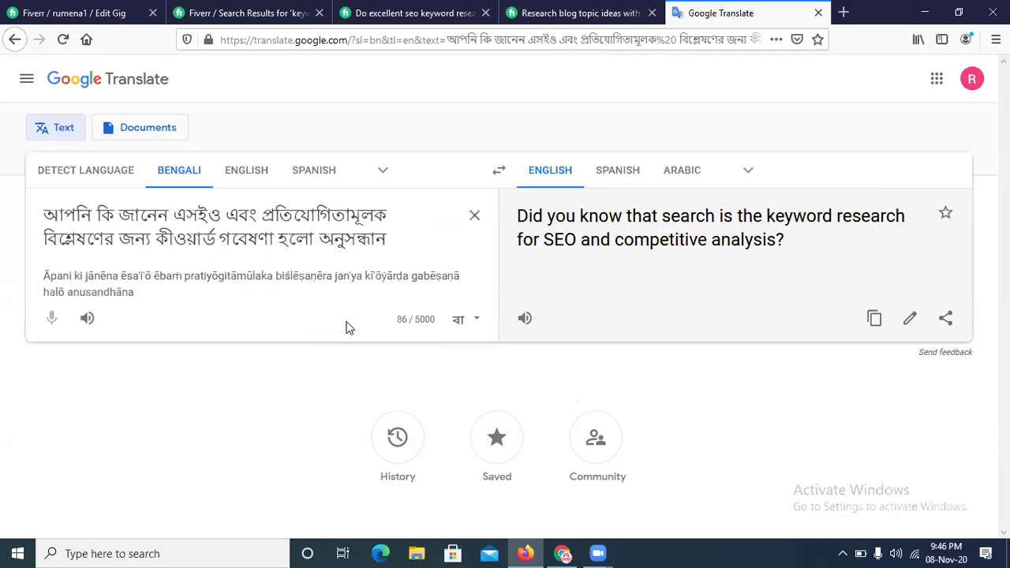
text(ingin)
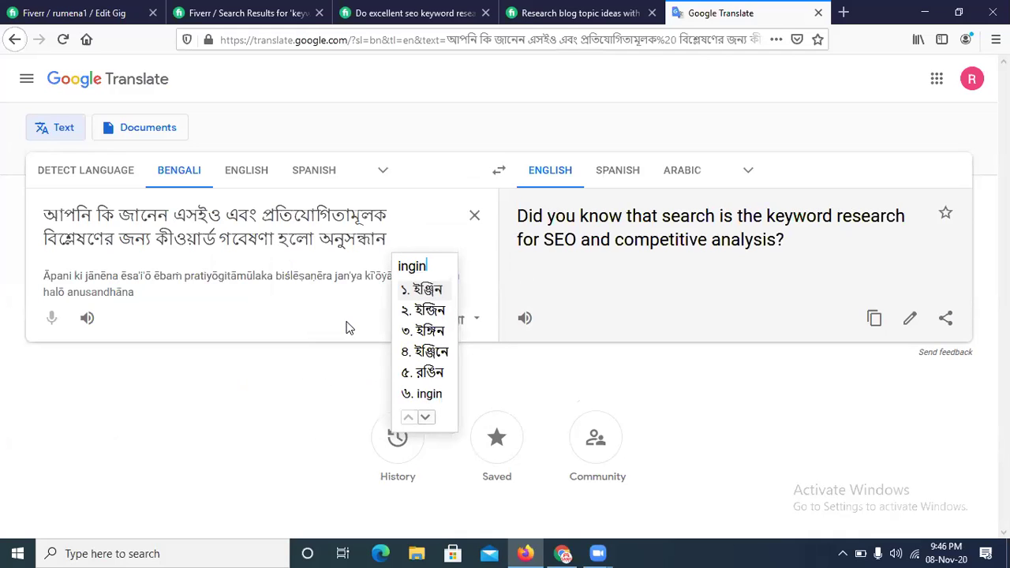
key(space)
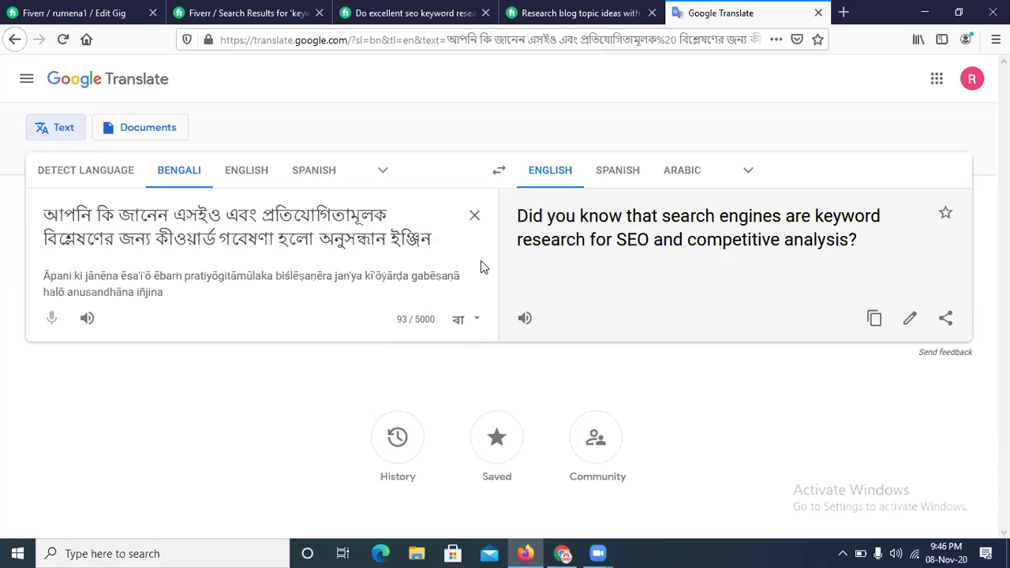
Add the word "অপটিমাইজেশনের" after "ইঞ্জিন", correcting the transliteration to "optimaizesoner".
text(optimai)
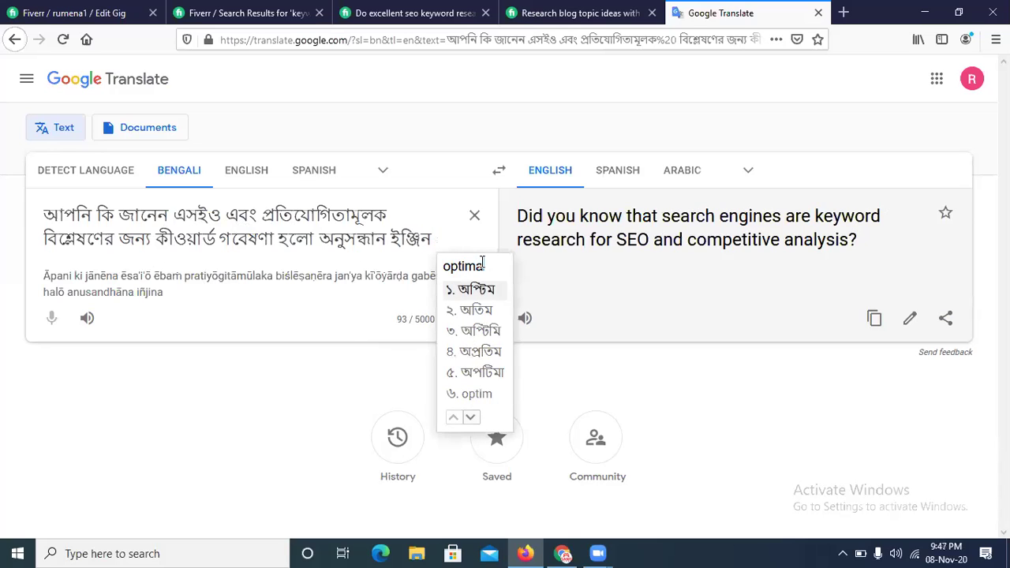
text(zo)
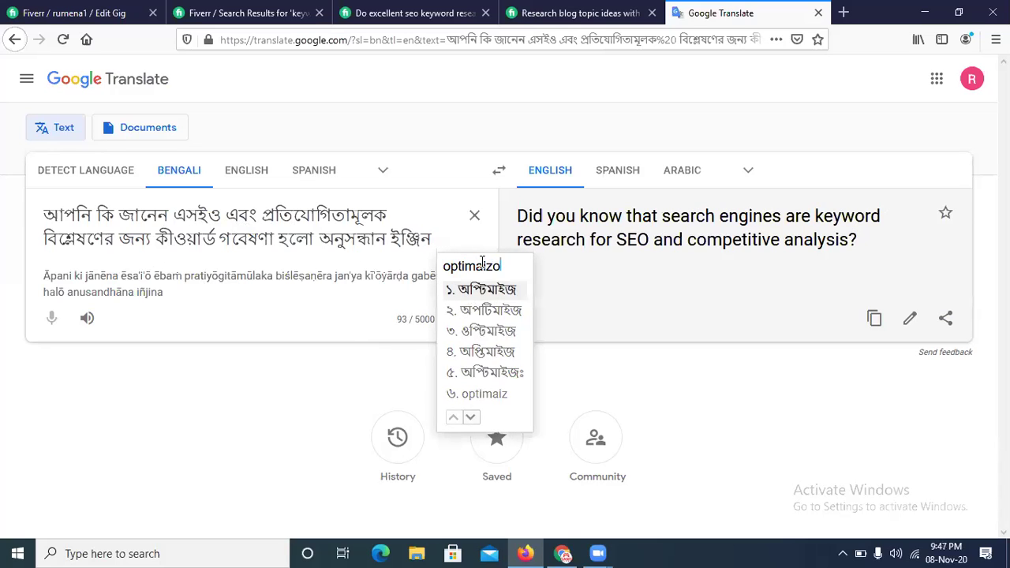
text(ctioner)
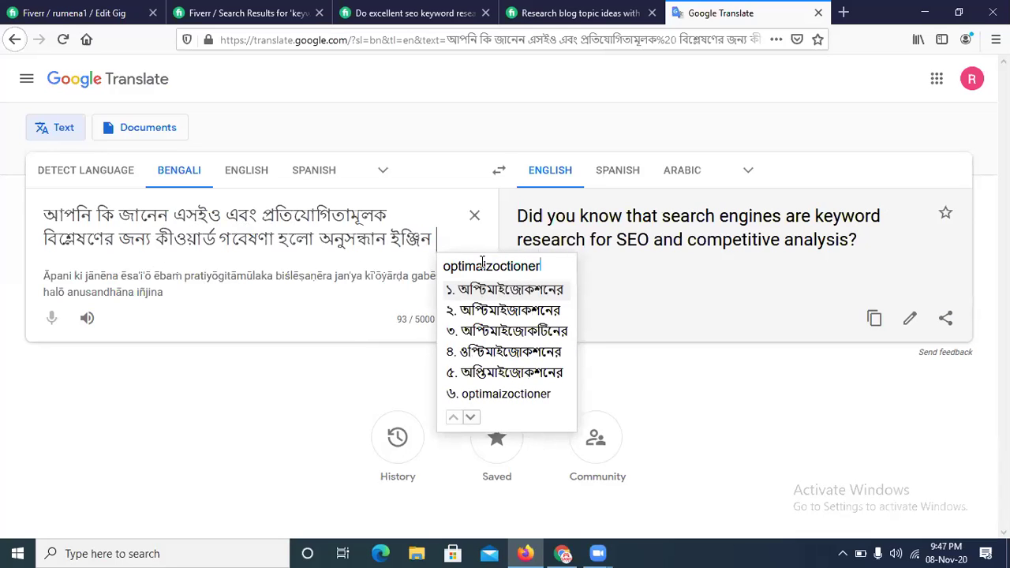
key(BackSpace)
key(BackSpace)
key(BackSpace)
key(BackSpace)
key(BackSpace)
key(BackSpace)
key(BackSpace)
key(BackSpace)
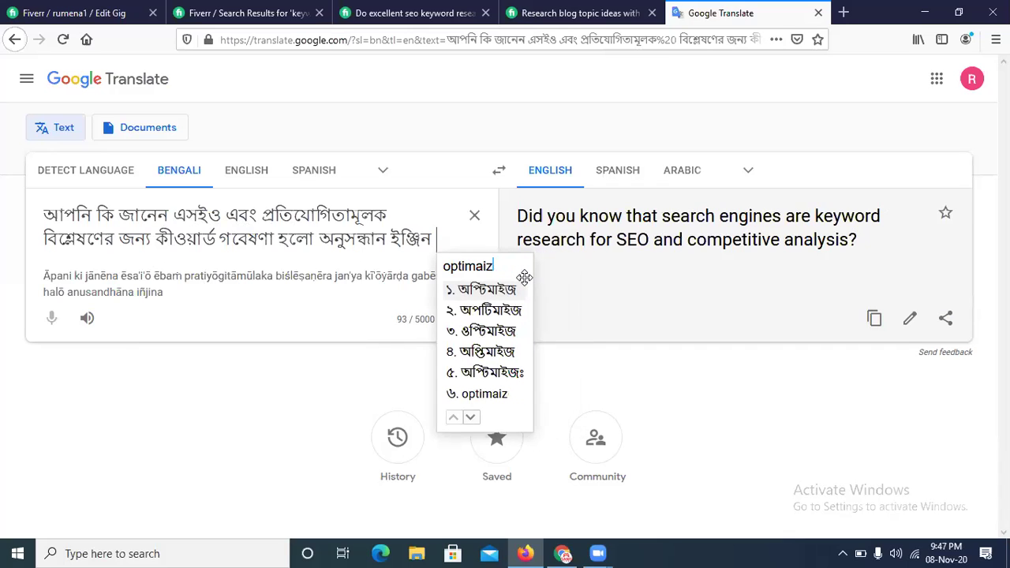
text(esoner)
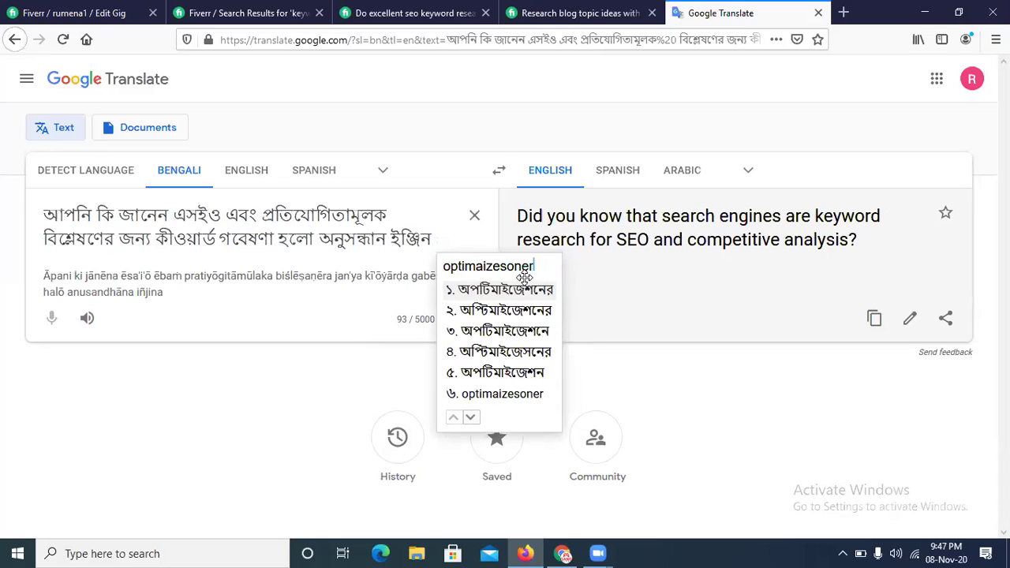
key(space)
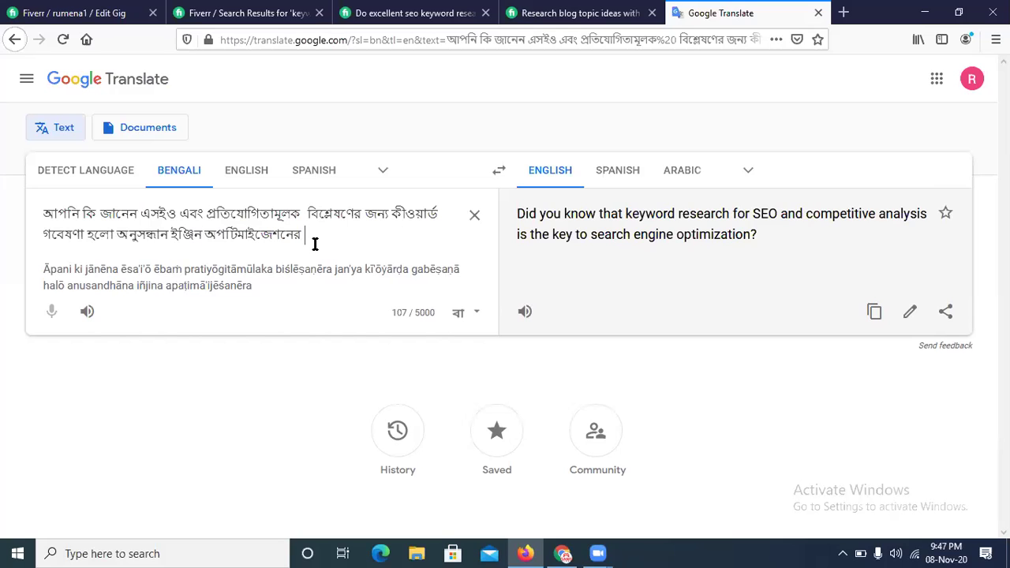
Finish the Bengali sentence with "ব্যাকবুনগুলি।", choosing the suggested spelling "ব্যাক" for its first part.
text(ba)
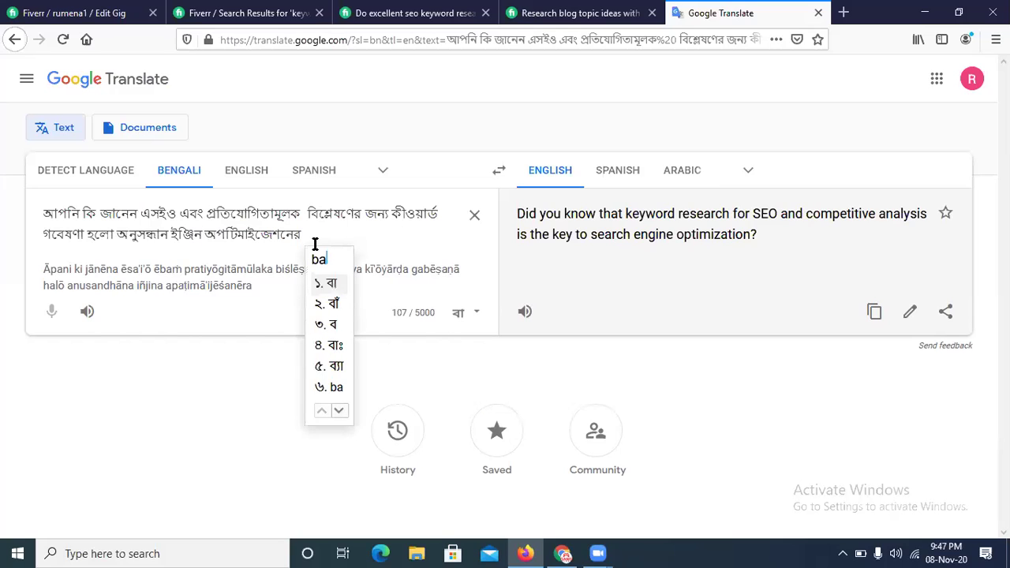
text(kho)
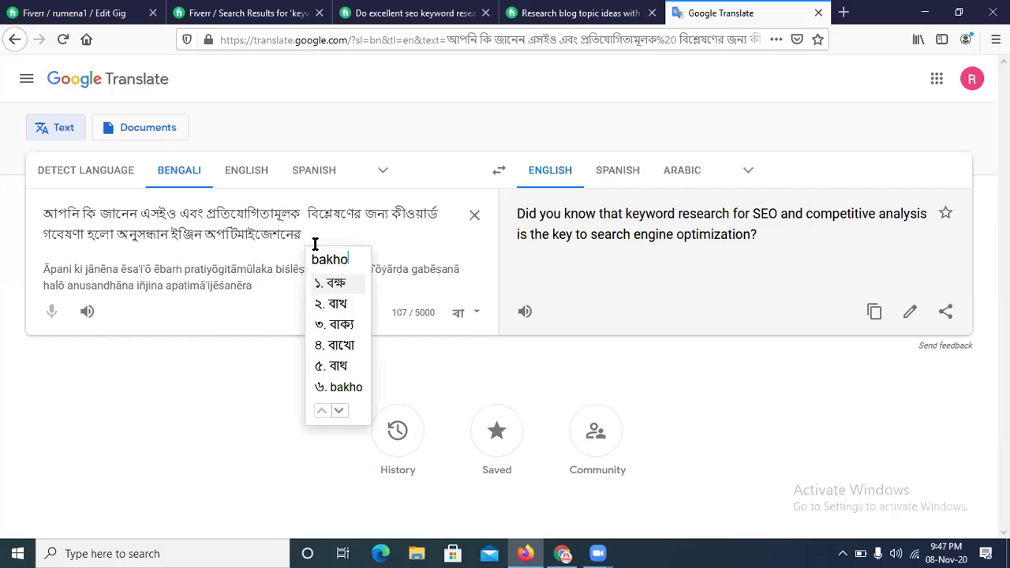
key(BackSpace)
key(BackSpace)
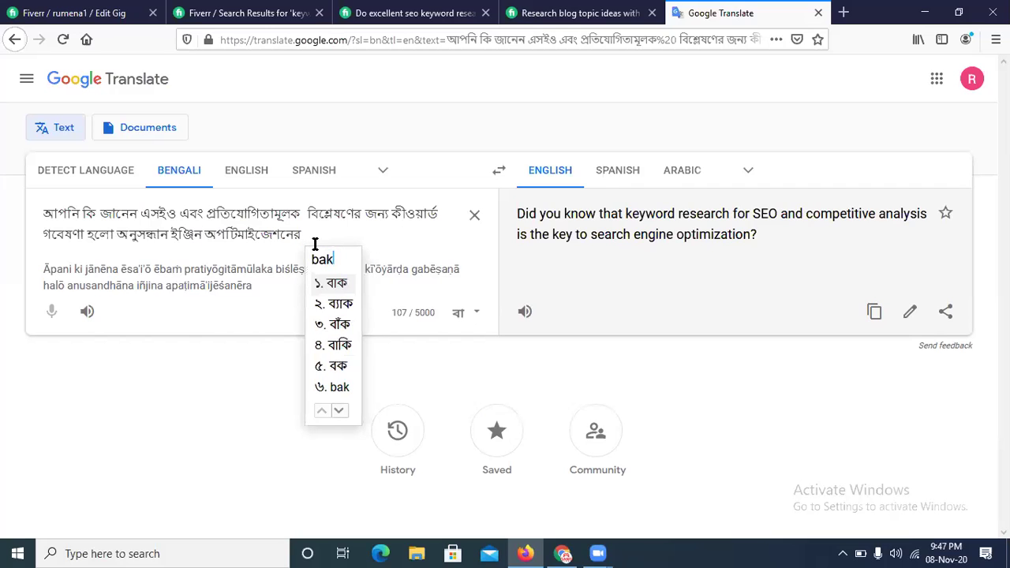
text(o)
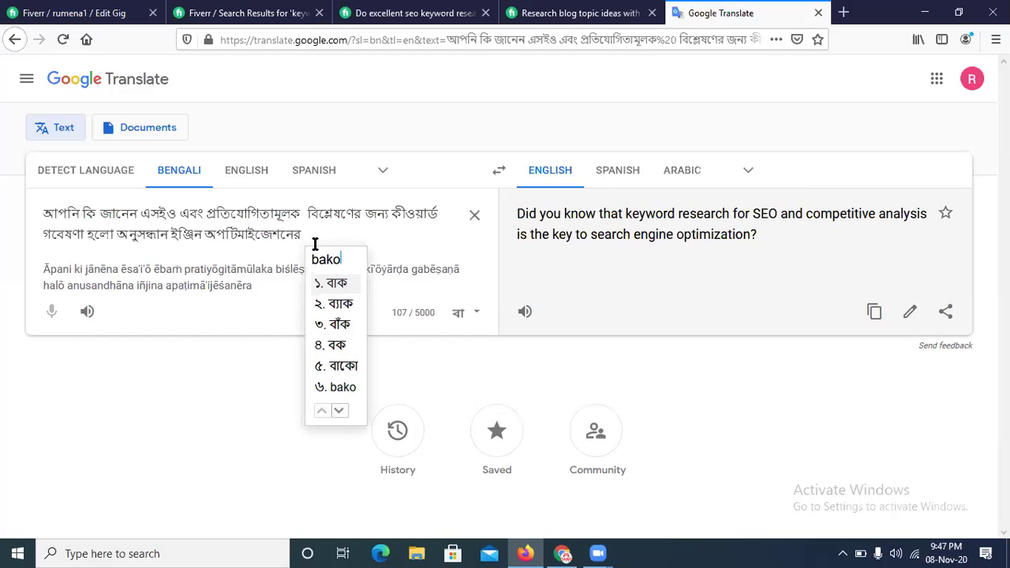
key(Down)
key(Return)
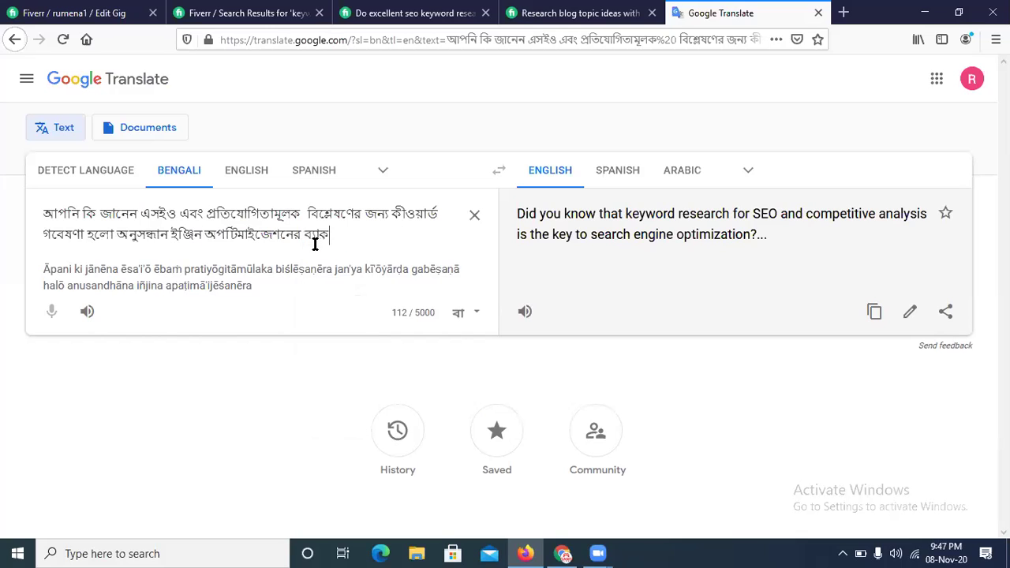
text(bunguli)
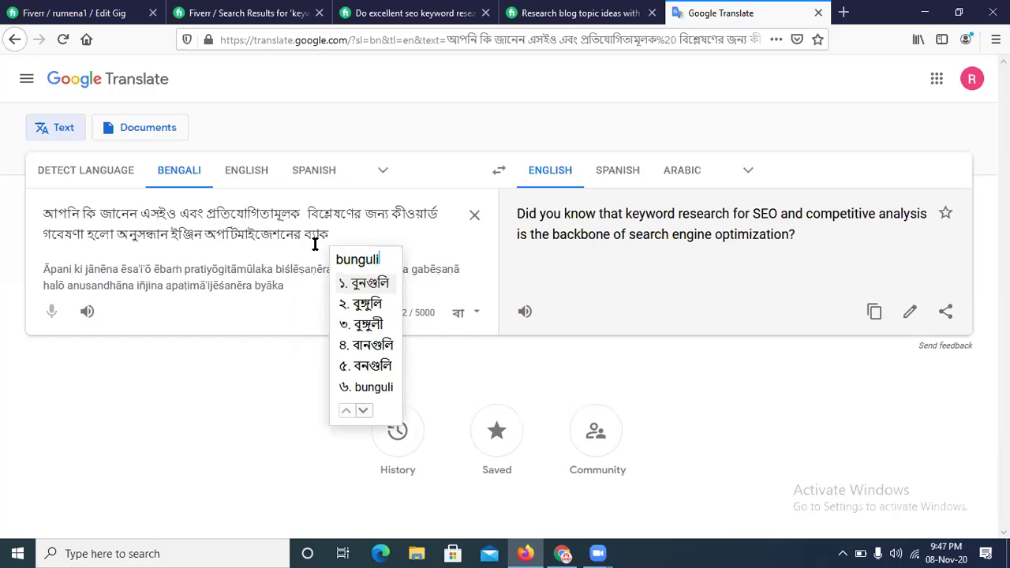
key(space)
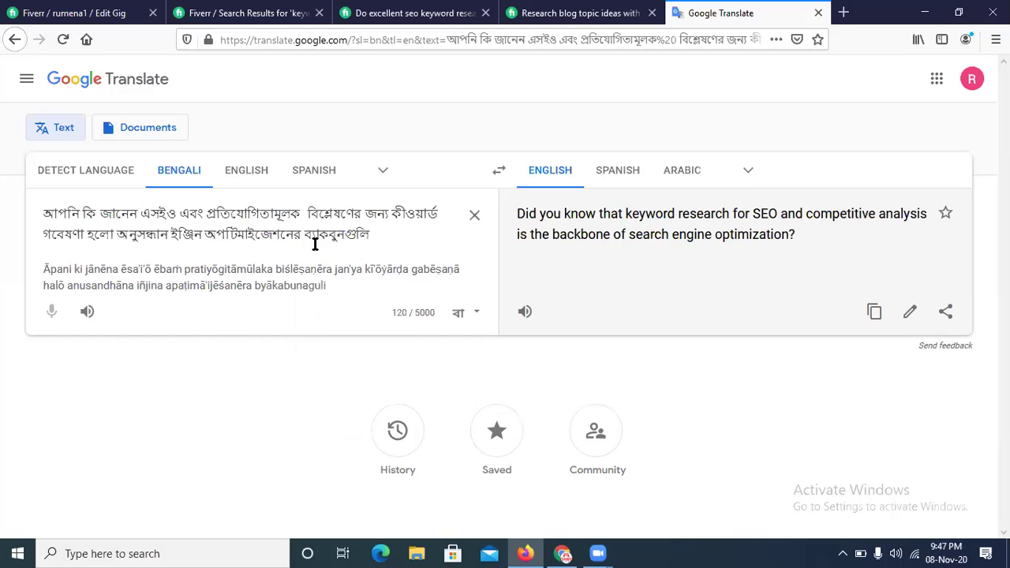
key(BackSpace)
text(।)
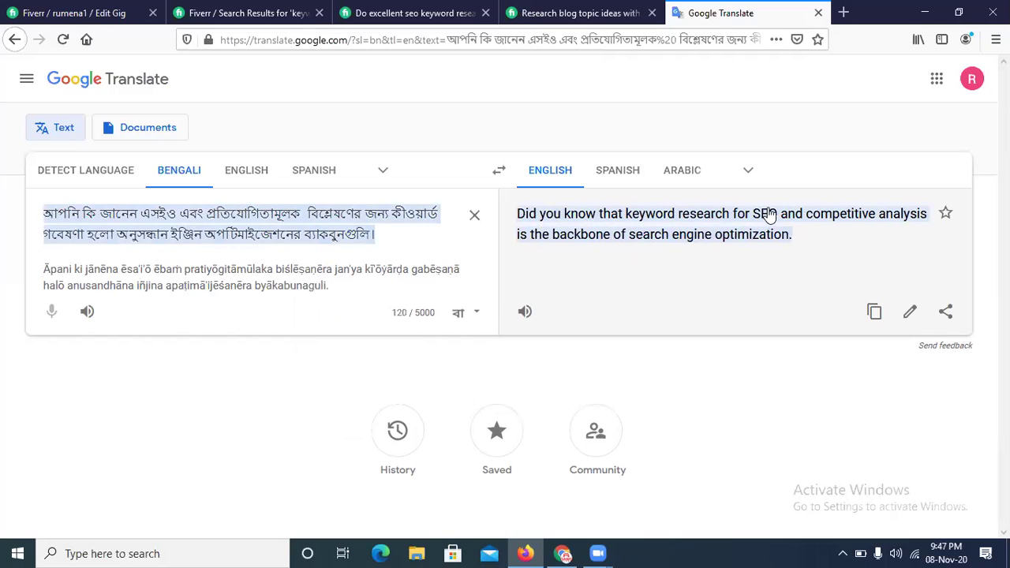
key(Right)
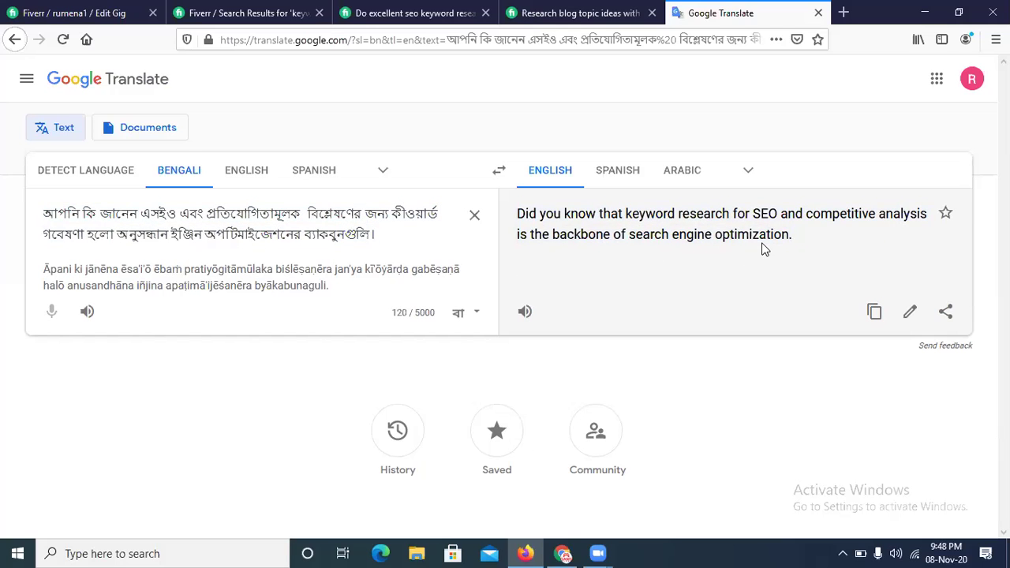
Copy the English translation and paste it below the "Congratulations" line in the Fiverr gig description, followed by a blank line.
click(874, 312)
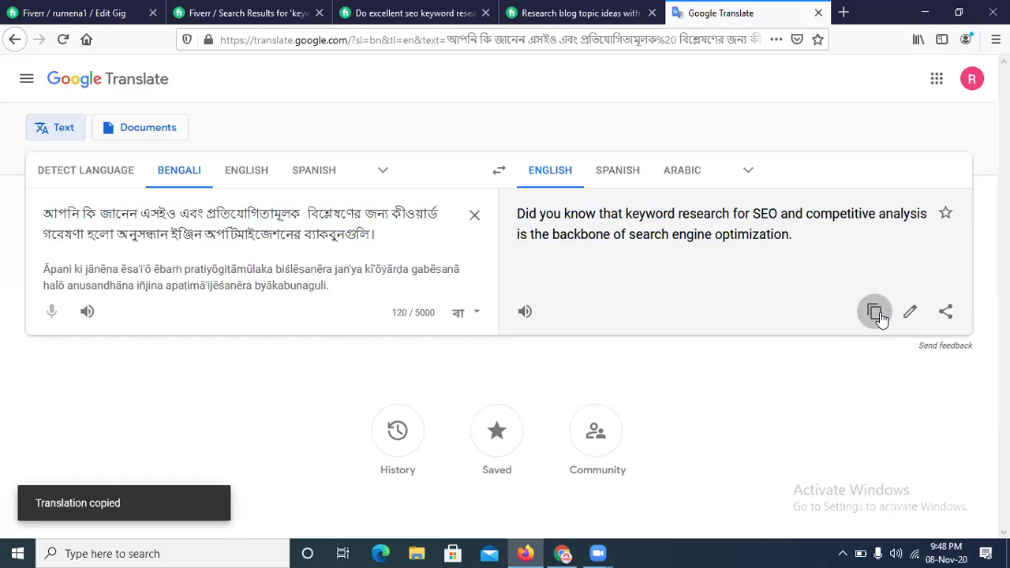
click(58, 12)
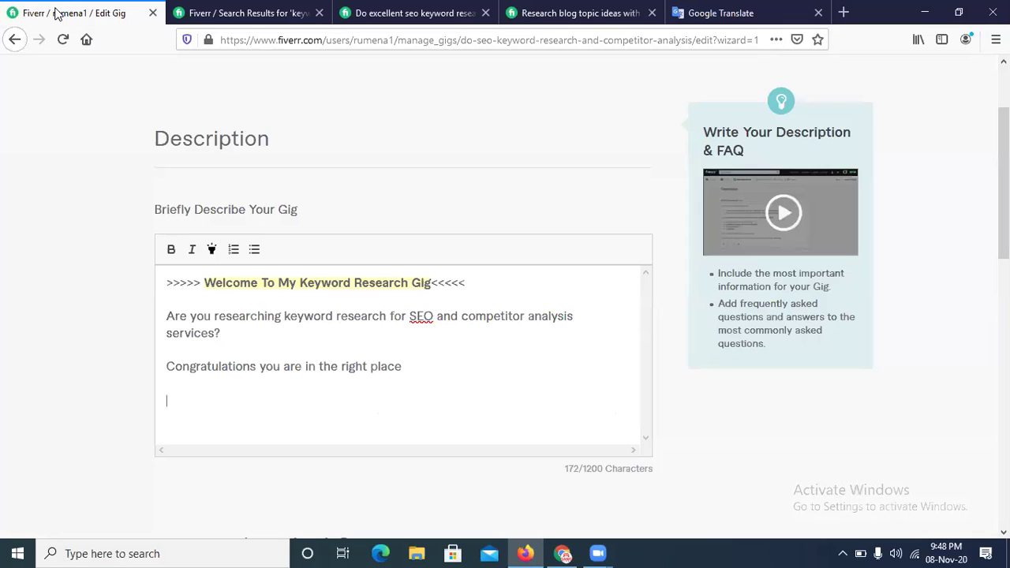
click(343, 386)
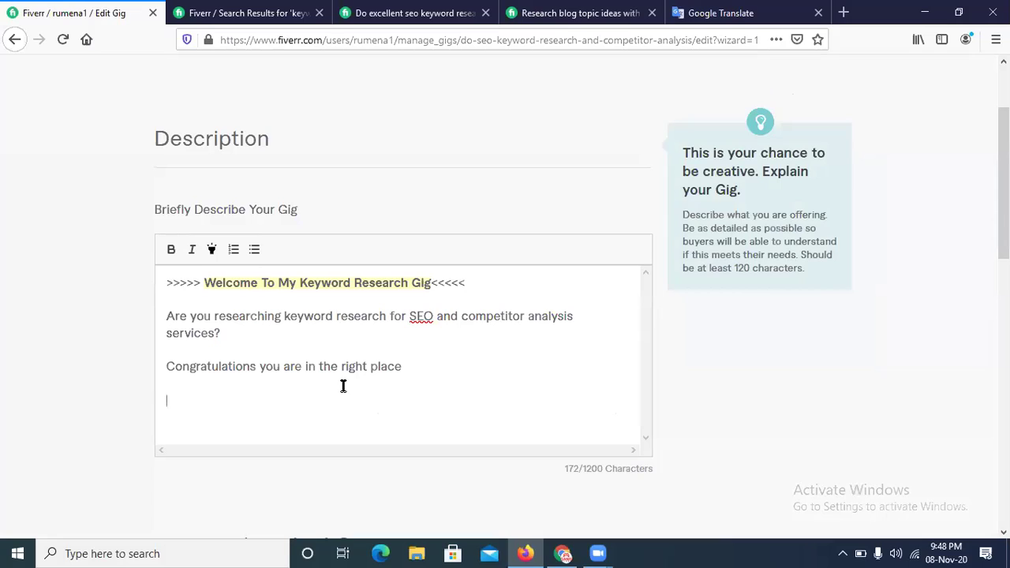
key(ctrl+v)
key(Return)
key(Return)
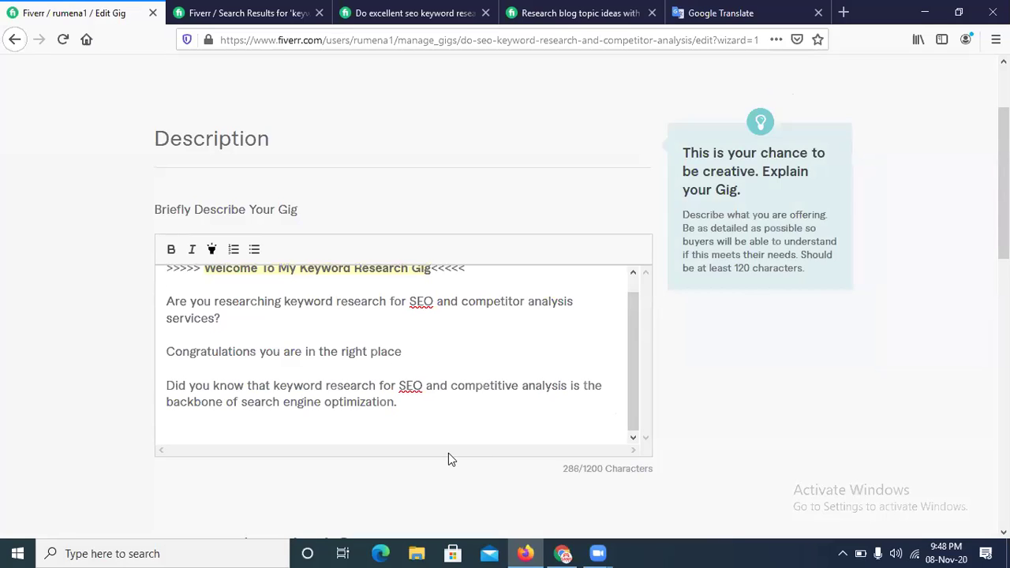
Return to Google Translate and clear the finished Bengali sentence.
click(734, 13)
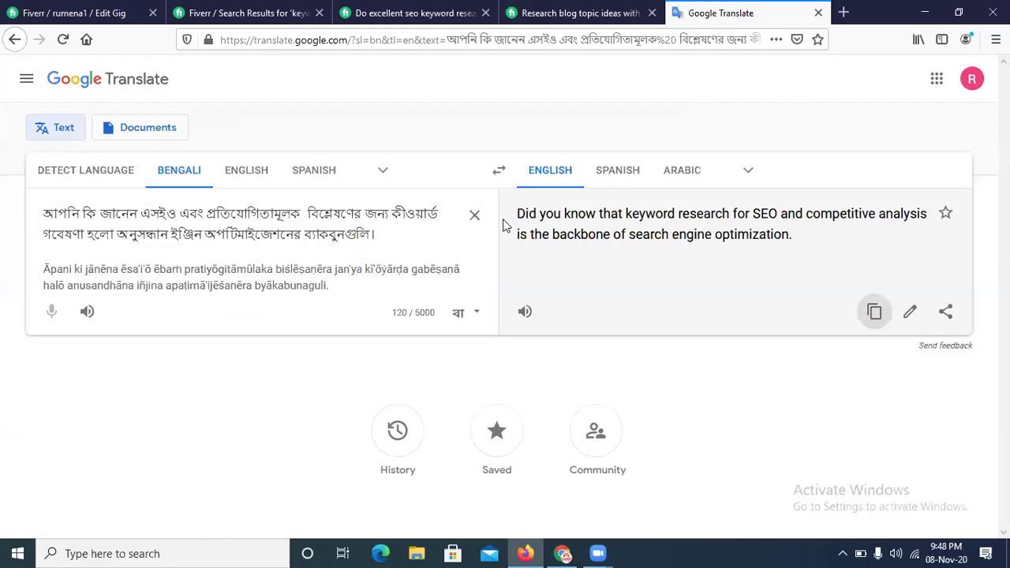
click(474, 215)
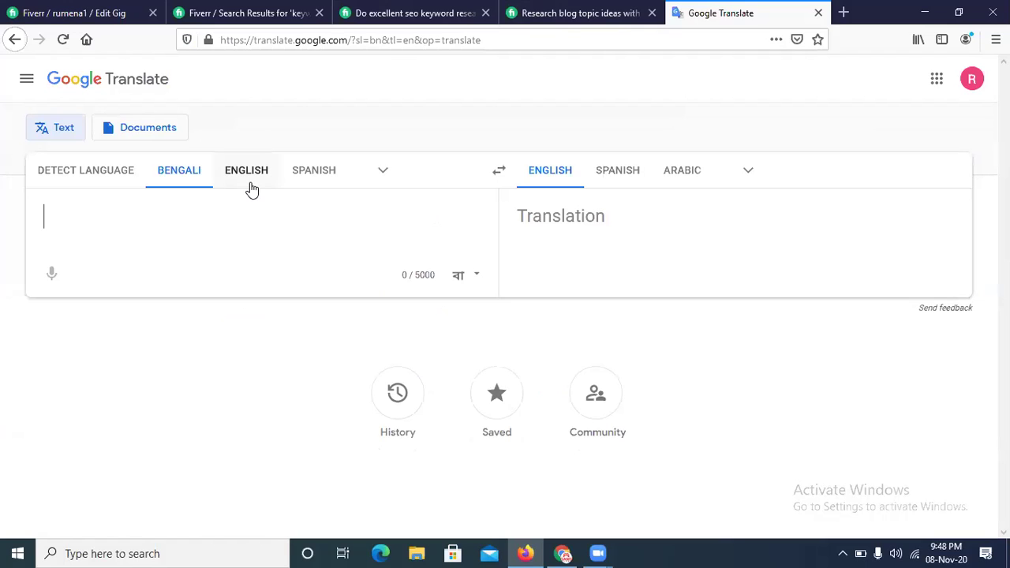
Switch back to the Fiverr gig description and replace the word "backbone" with "Backlink" in the last sentence.
click(43, 14)
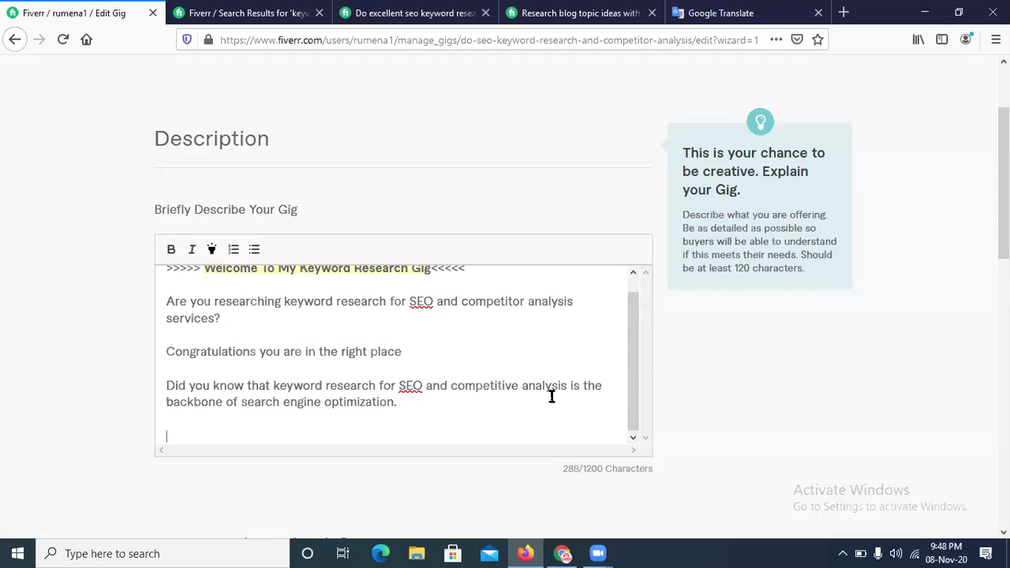
drag(224, 404, 144, 404)
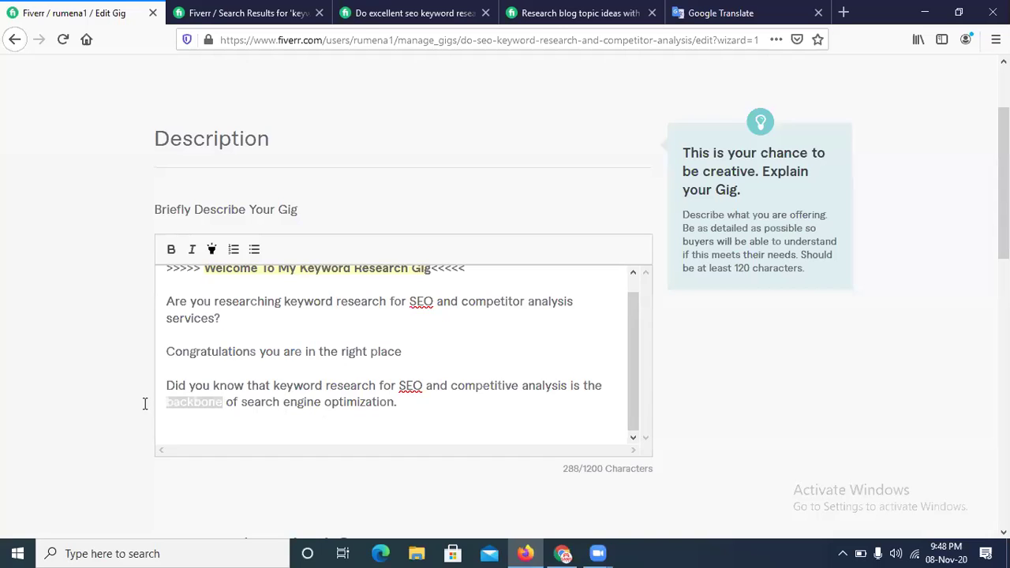
text(Backlink)
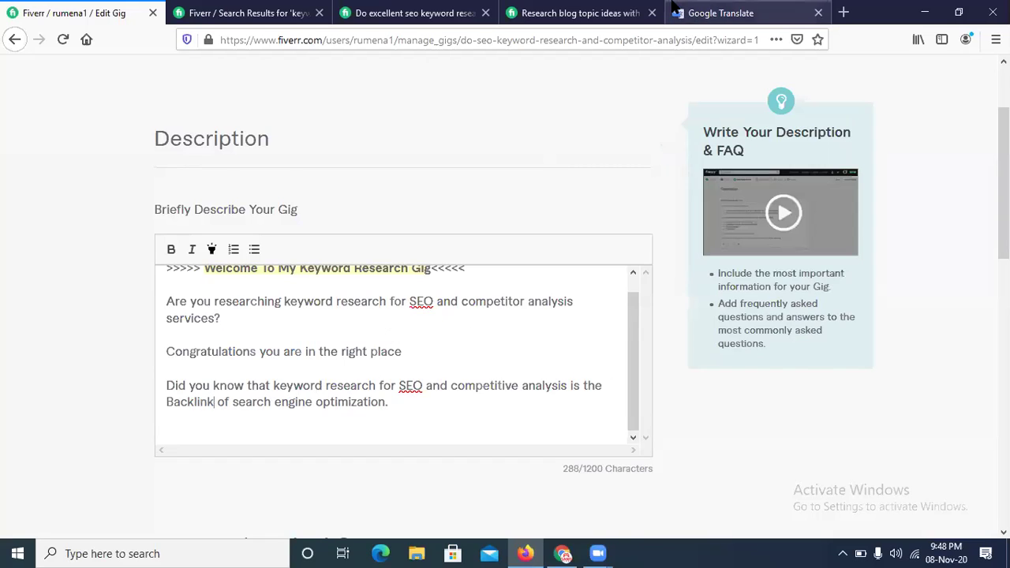
Return to Google Translate and start a new Bengali sentence with "কীওয়ার্ড গবেষণা".
click(726, 9)
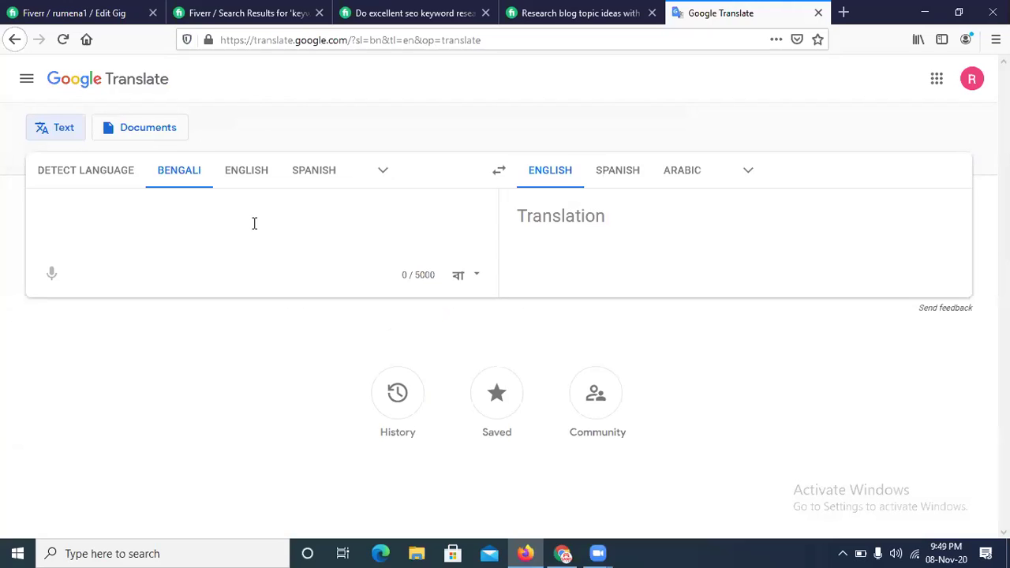
text(keyword)
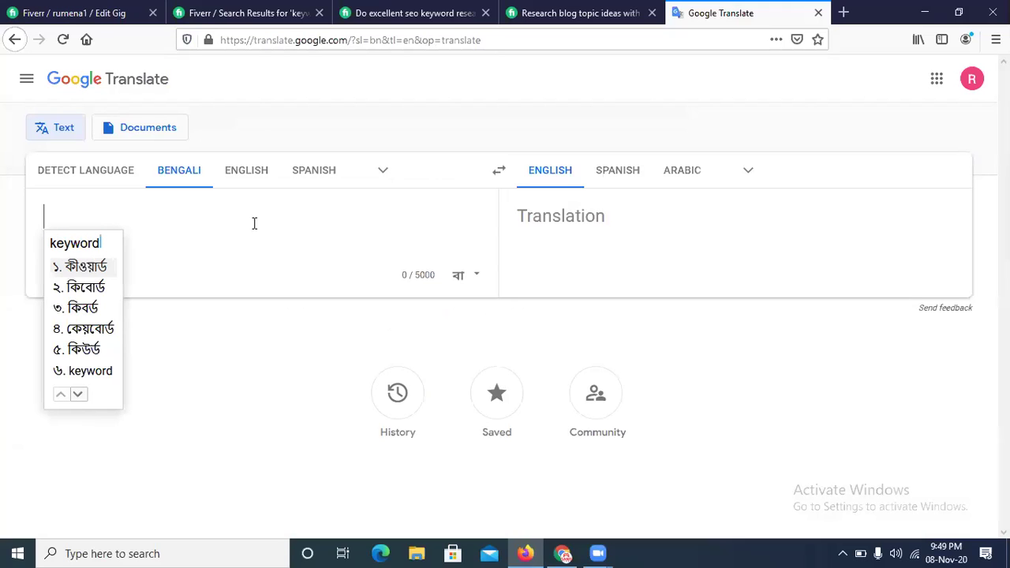
key(space)
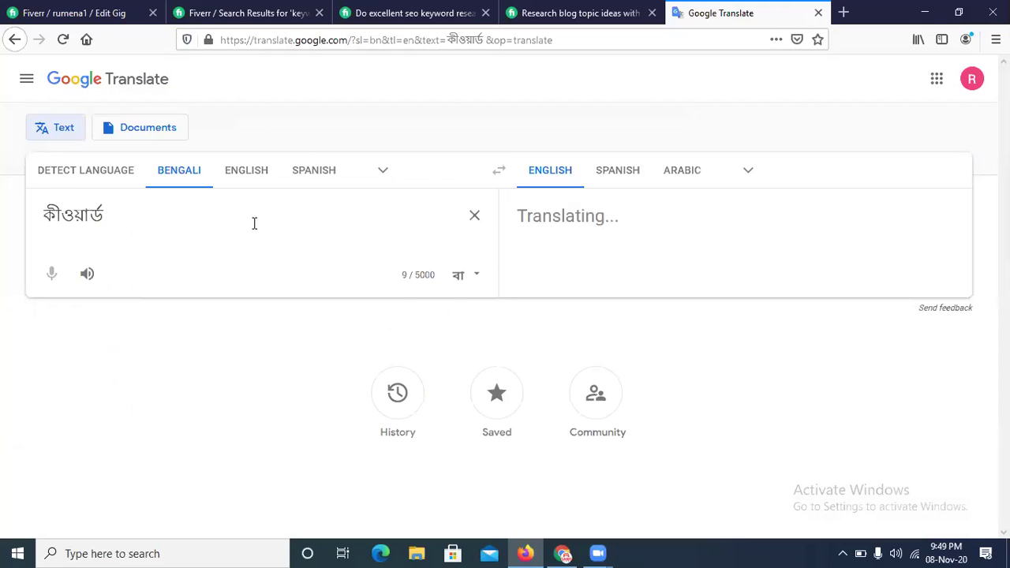
text(go)
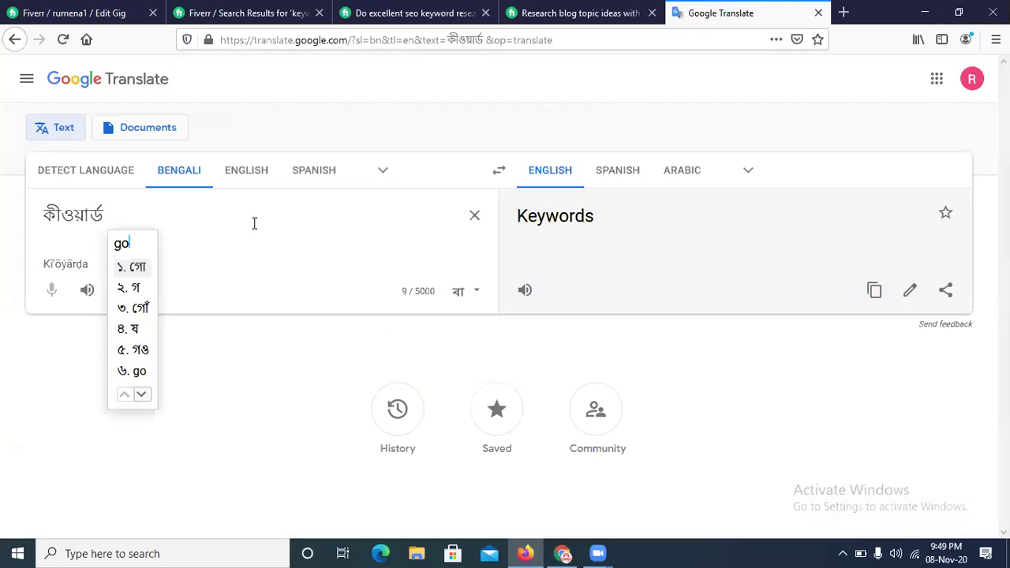
text(beshona)
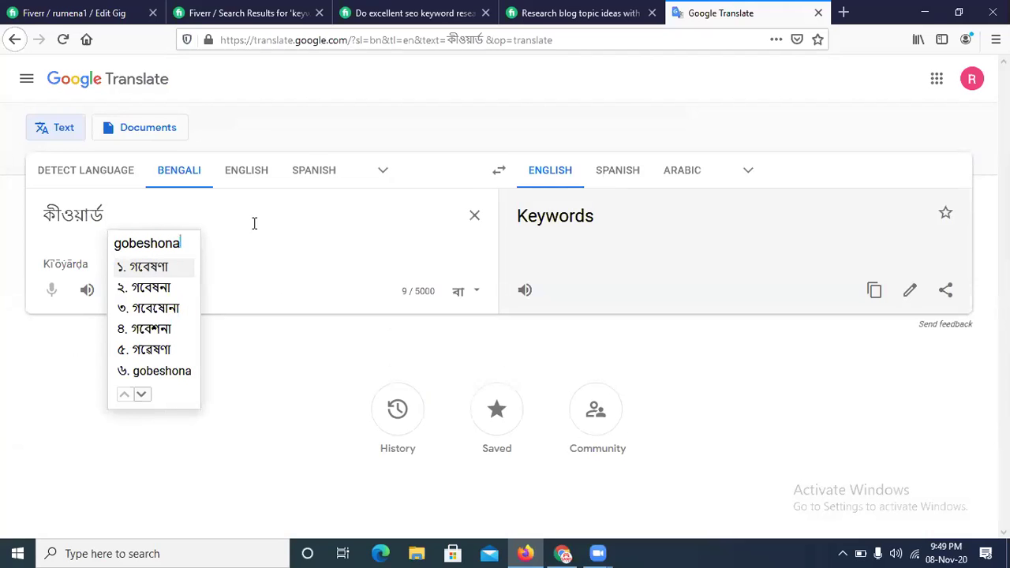
key(space)
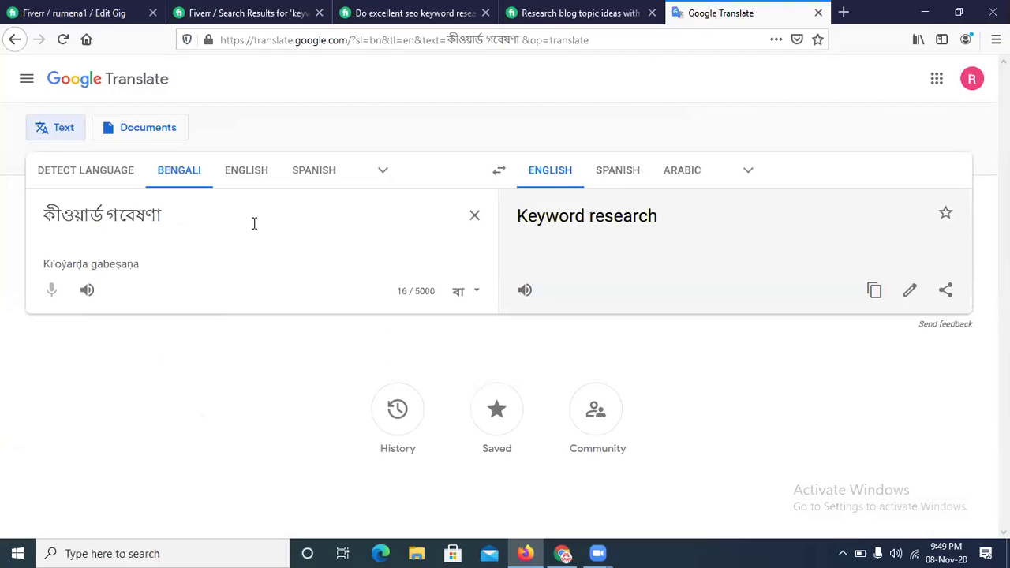
Continue the Bengali sentence with "অনুসন্ধান ইঞ্জিন অপ্টিমাইজেশনের".
text(onusondan)
key(space)
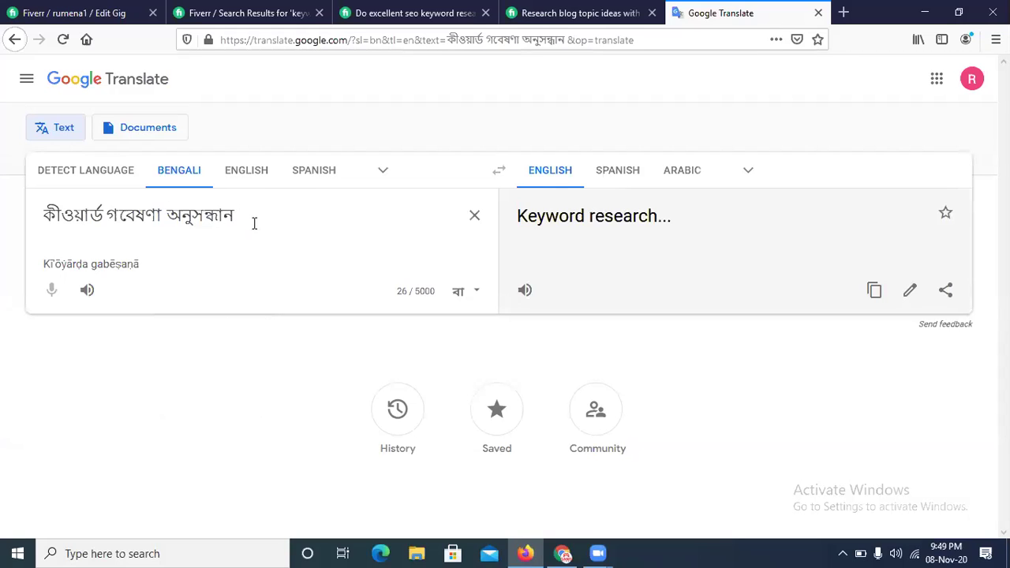
text(ingin)
key(space)
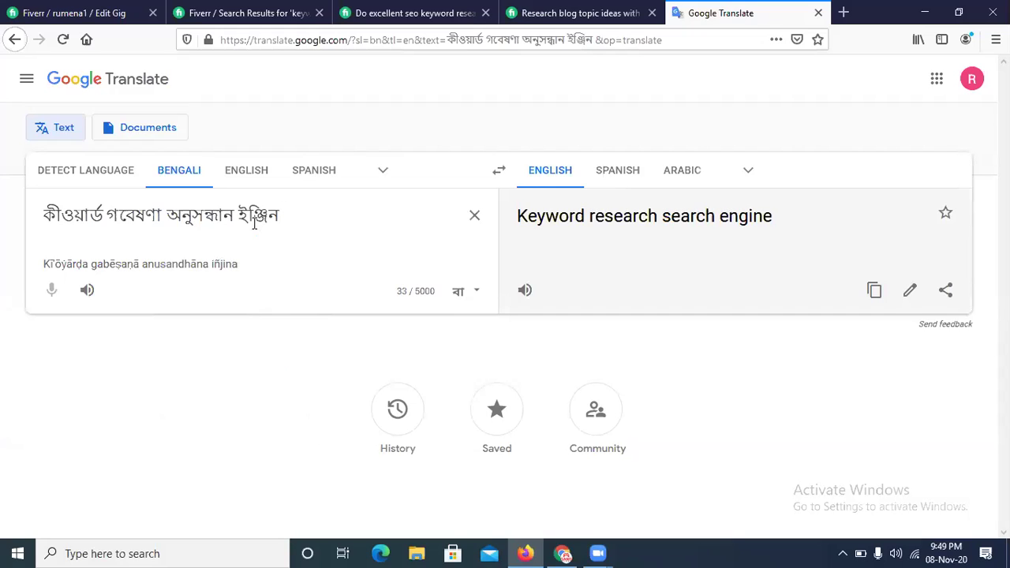
text(opti)
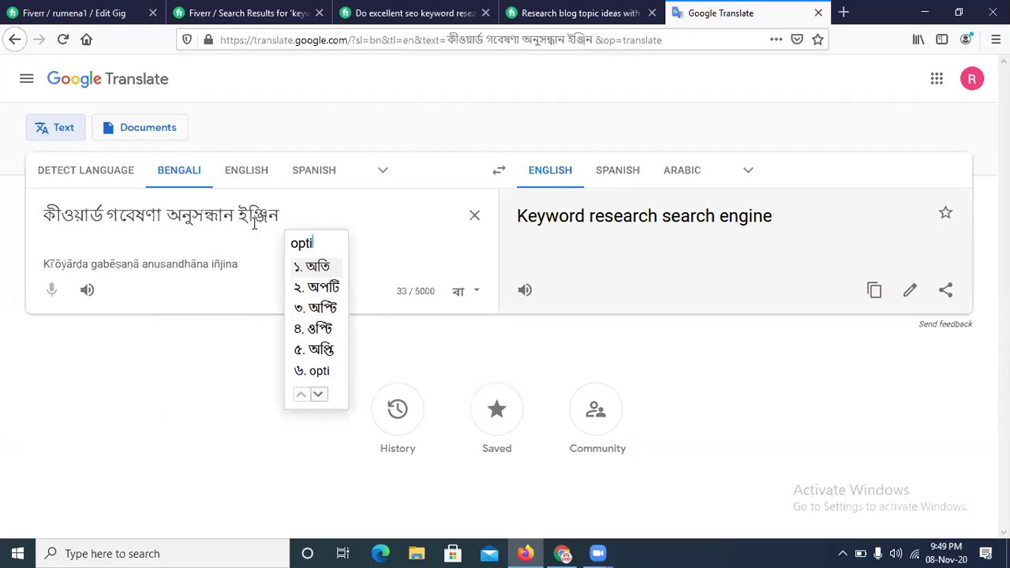
text(maiza)
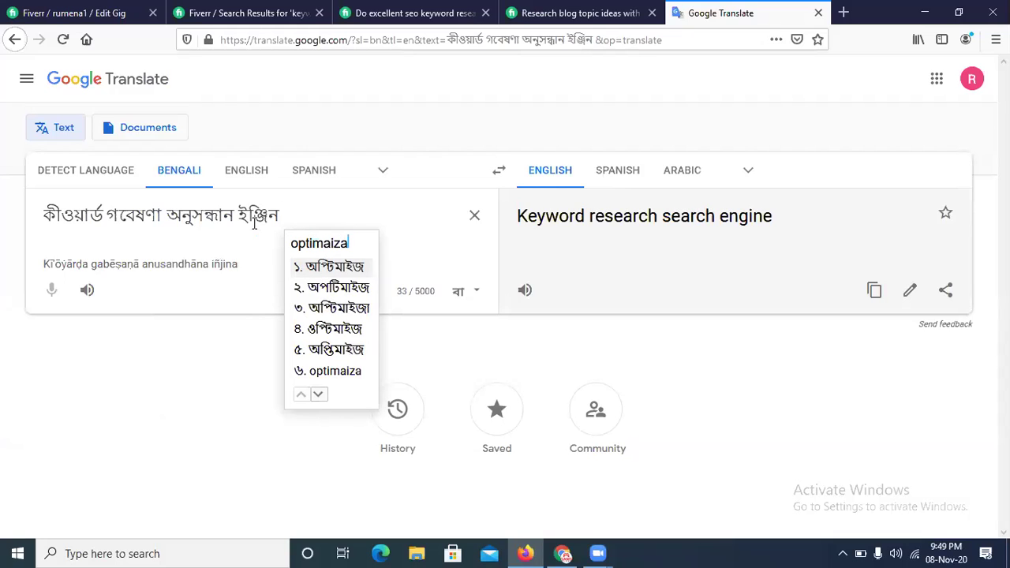
text(tioner)
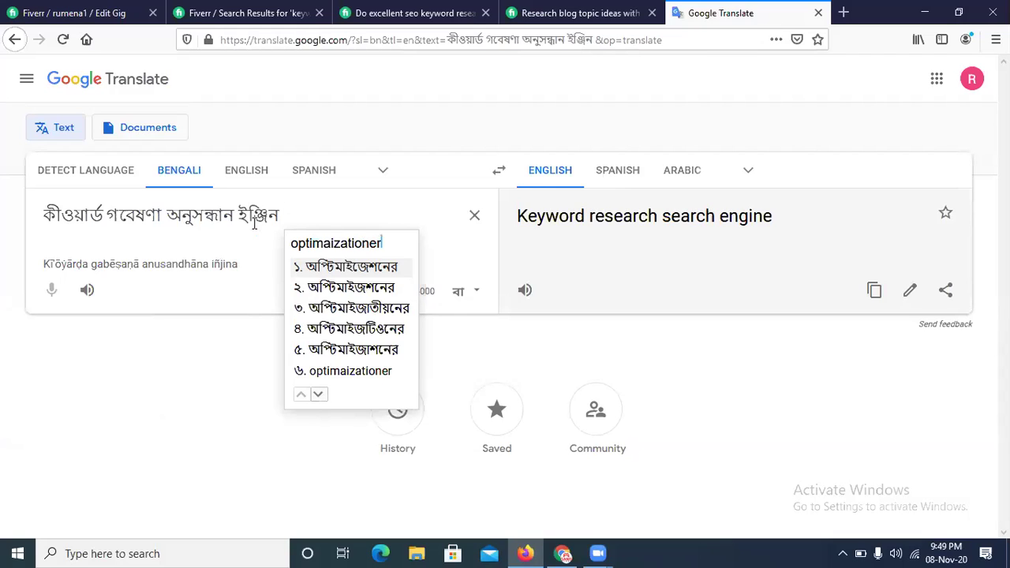
key(space)
text(ebong)
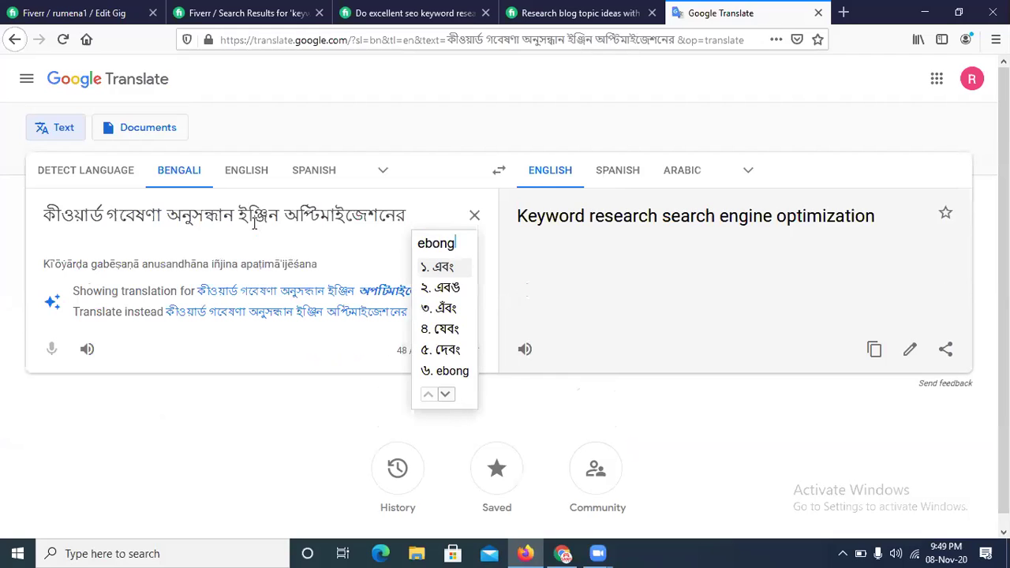
key(space)
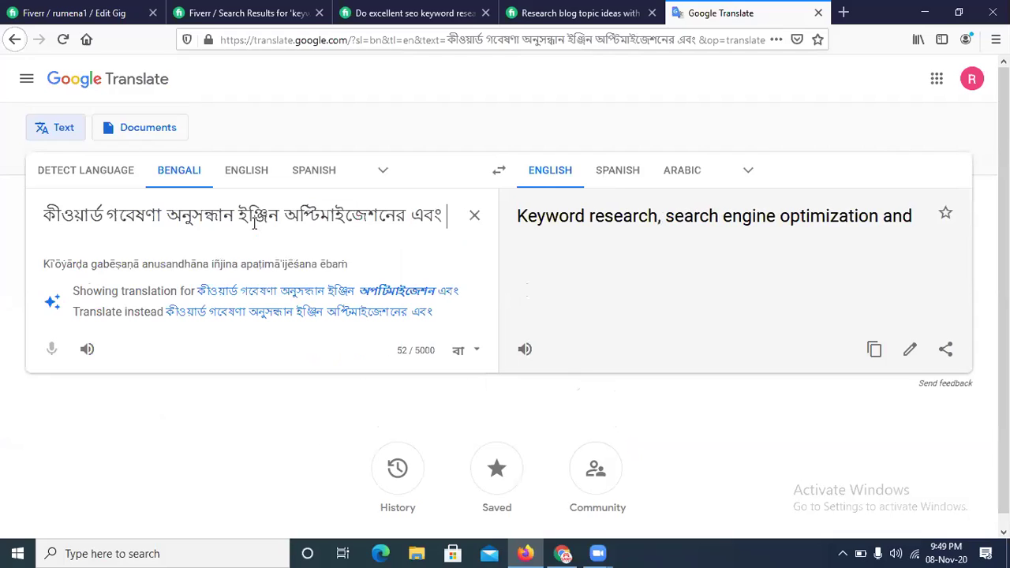
key(BackSpace)
key(BackSpace)
key(BackSpace)
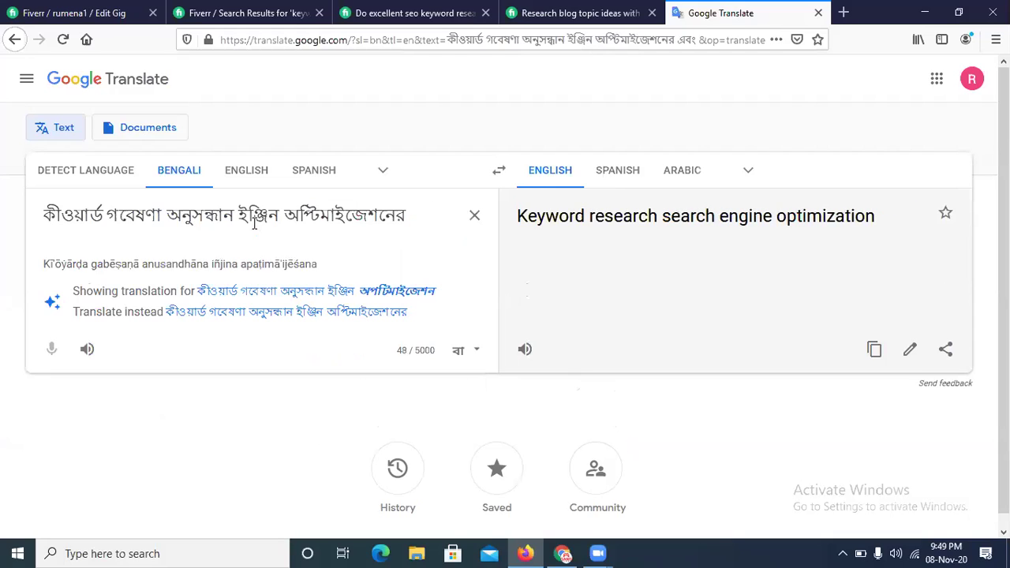
Add "গুরুত্বপূর্ণ" to the Bengali sentence and accept the suggested spelling correction "অপটিমাইজেশন এর".
text(gu)
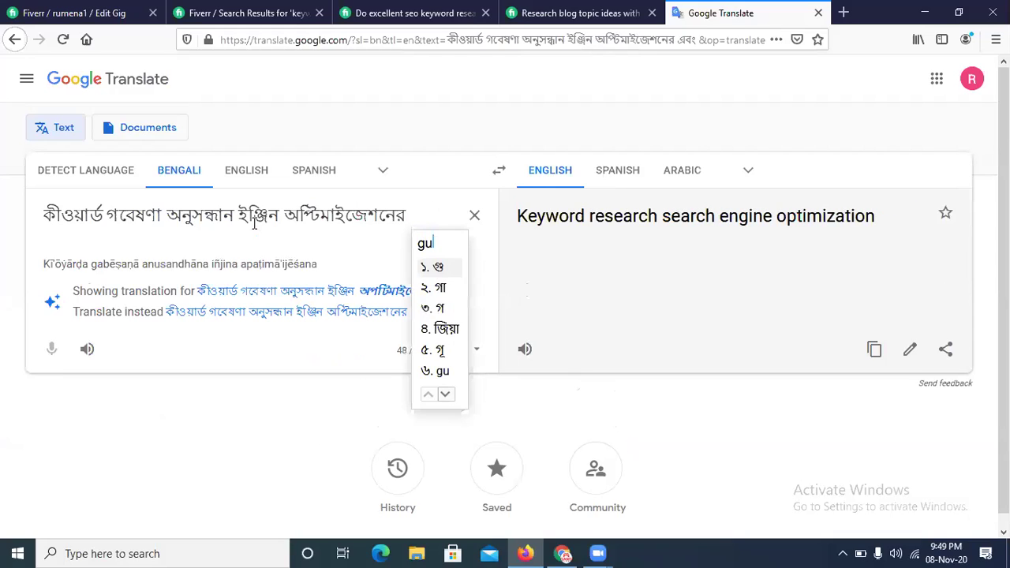
text(ruttopurno)
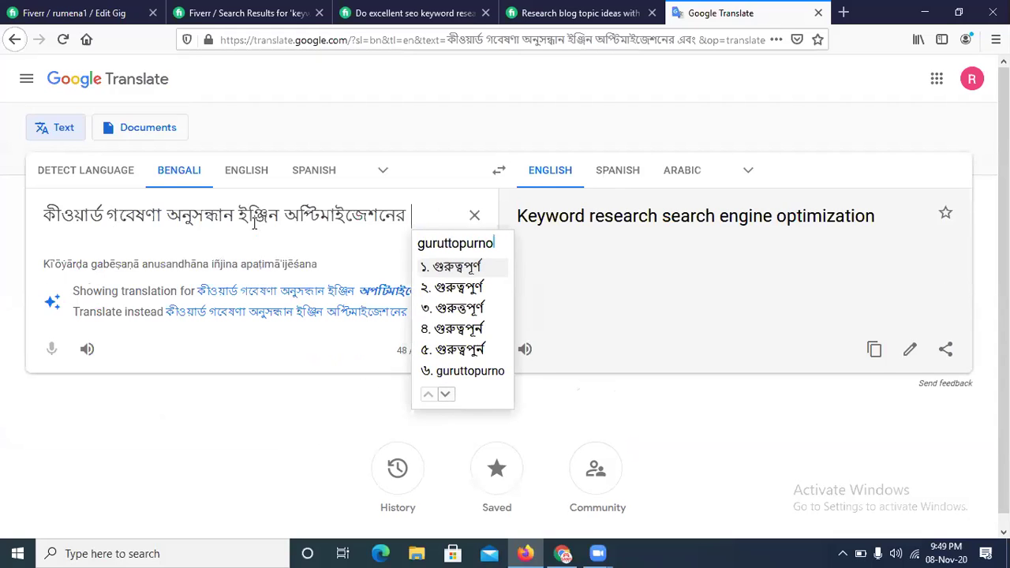
key(space)
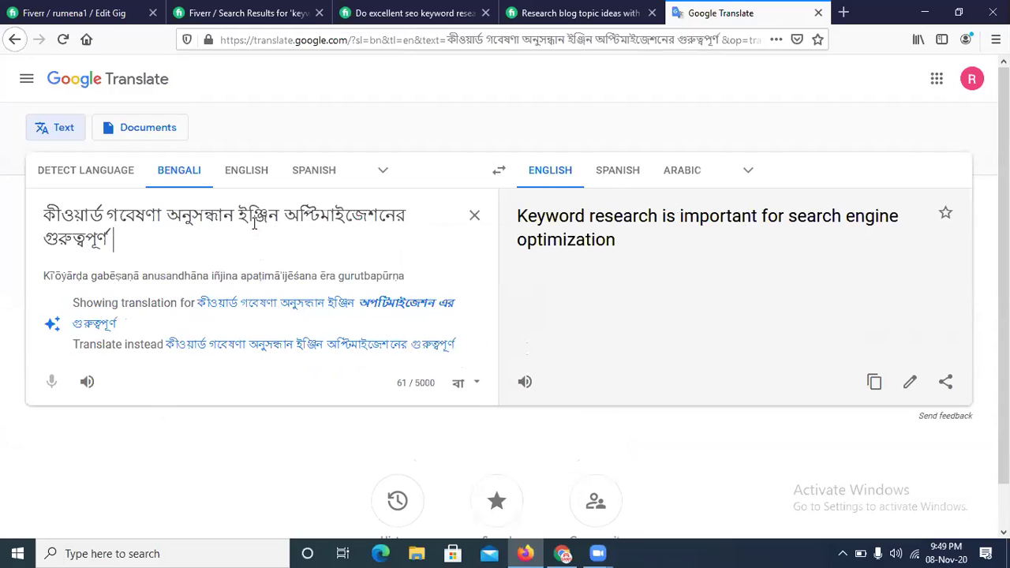
click(429, 303)
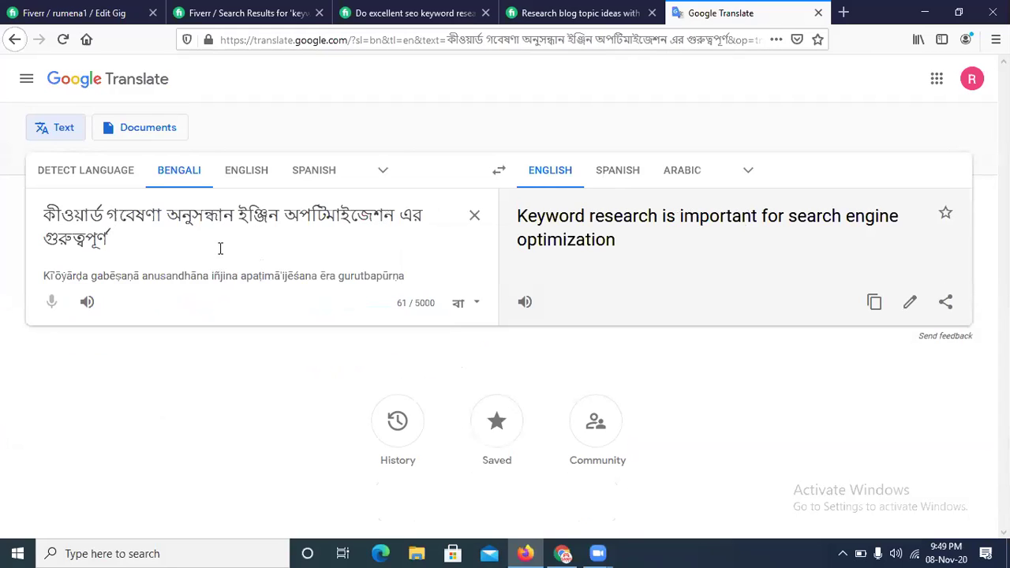
Finish the Bengali sentence with "পদক্ষেপ।".
text(po)
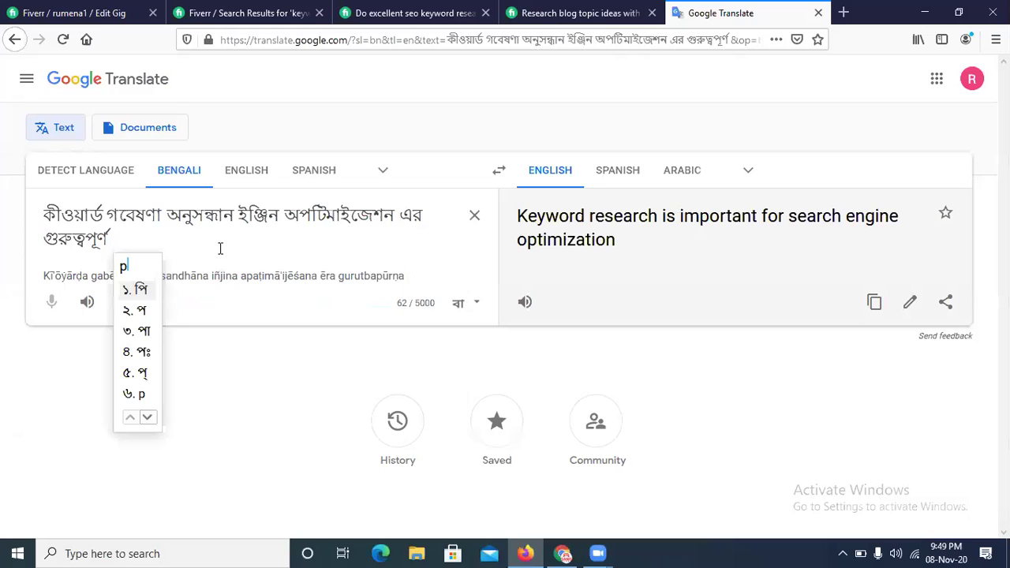
text(dokhep)
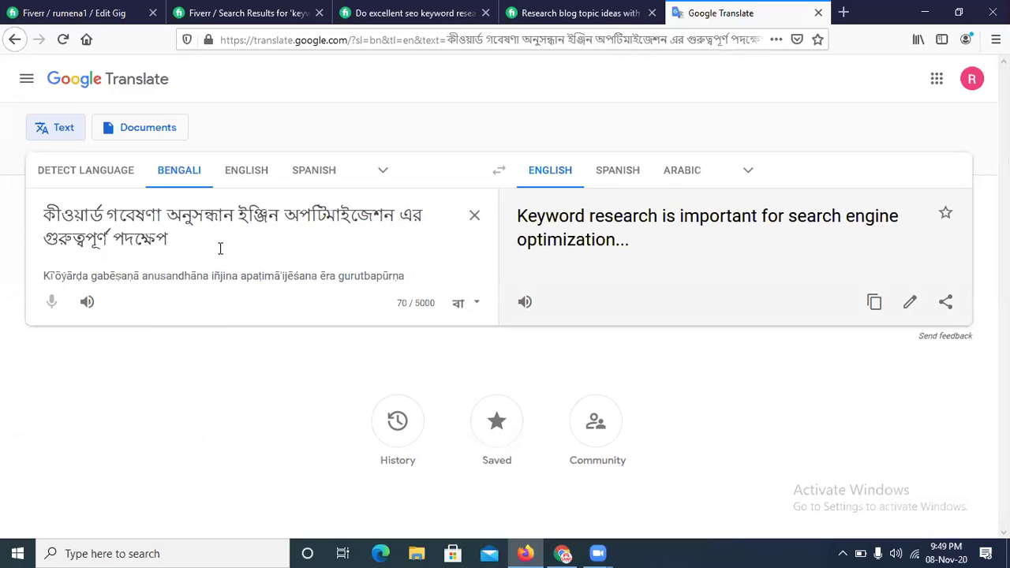
text( .)
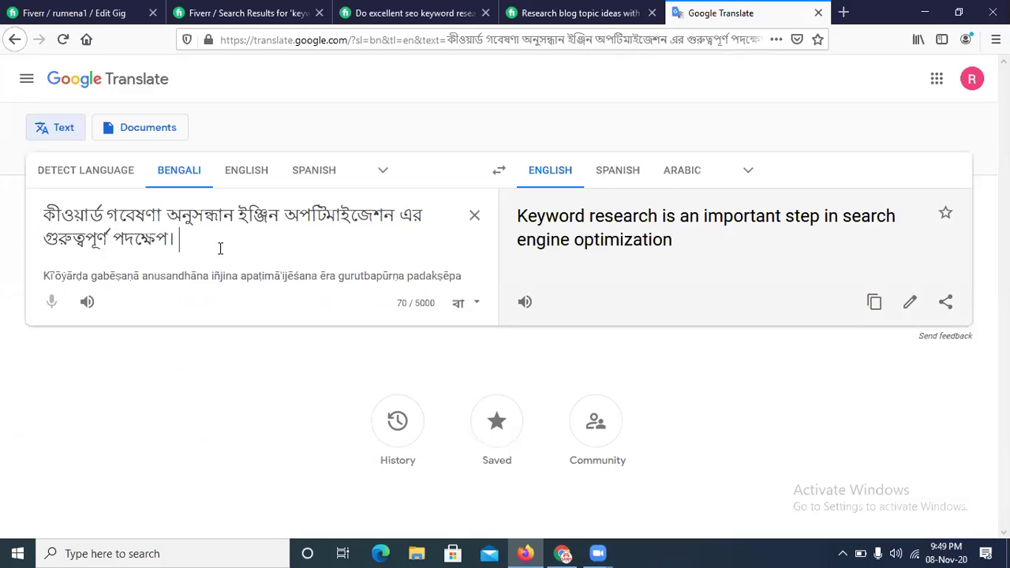
Continue the Bengali source text after the first sentence with "আপনি যদি যথাযত গবেষণায়".
text( apni jod)
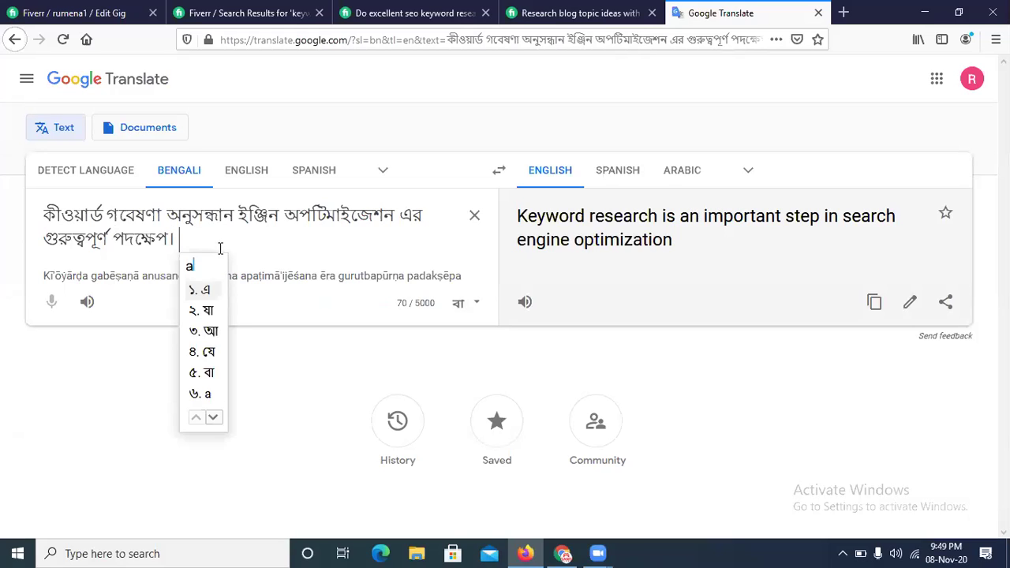
text(i )
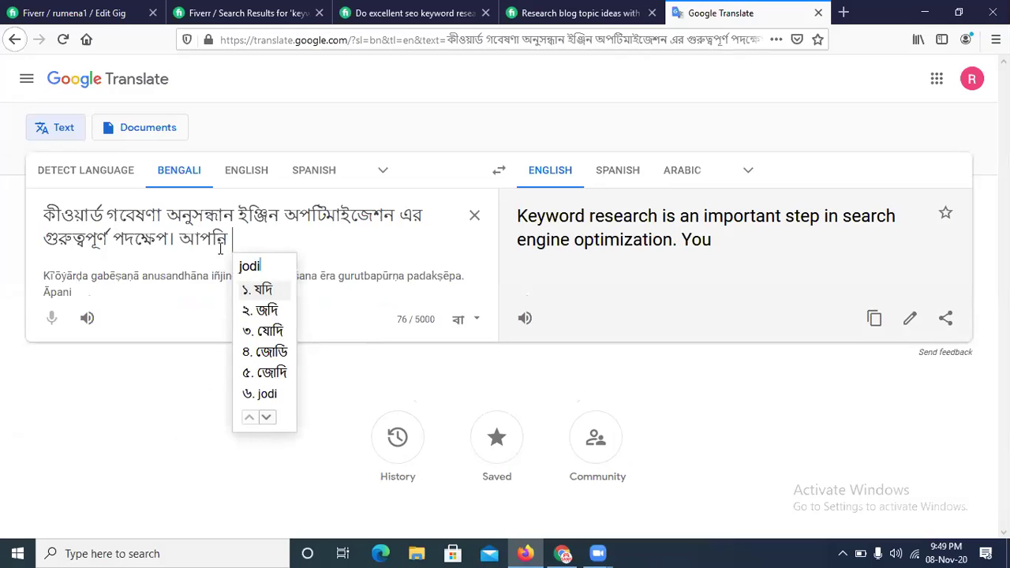
text(jotajoto)
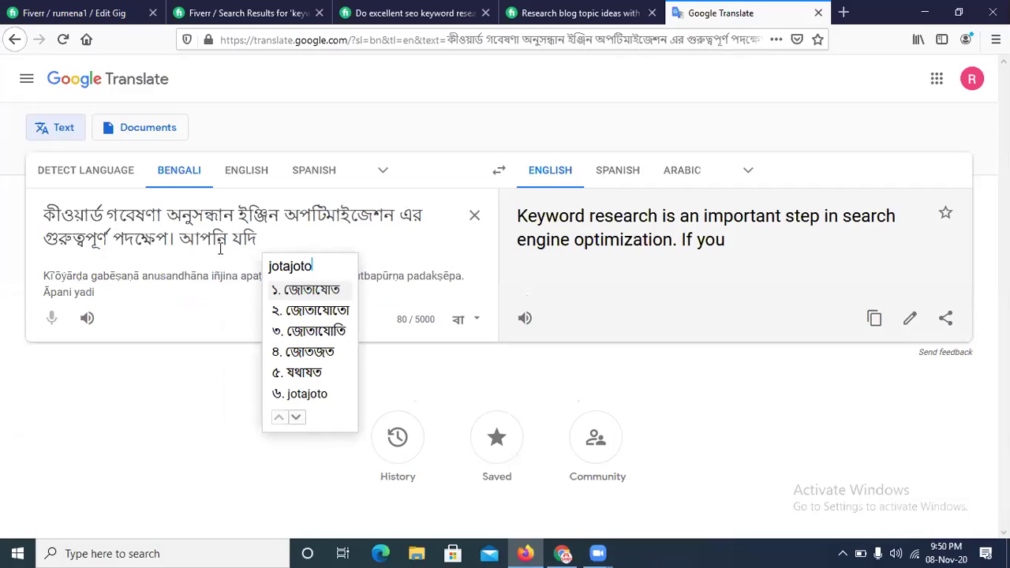
click(304, 371)
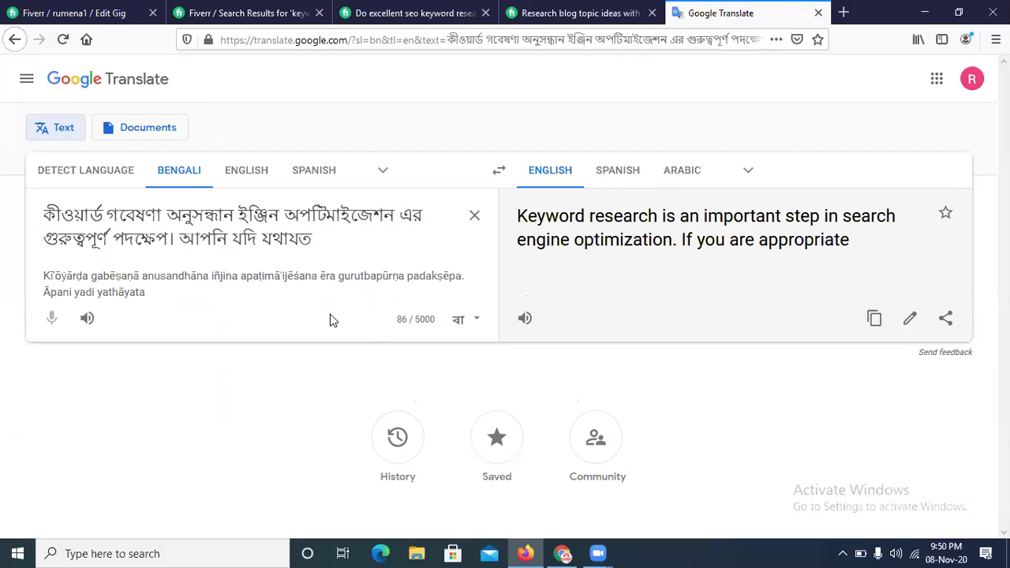
text(gobesonay)
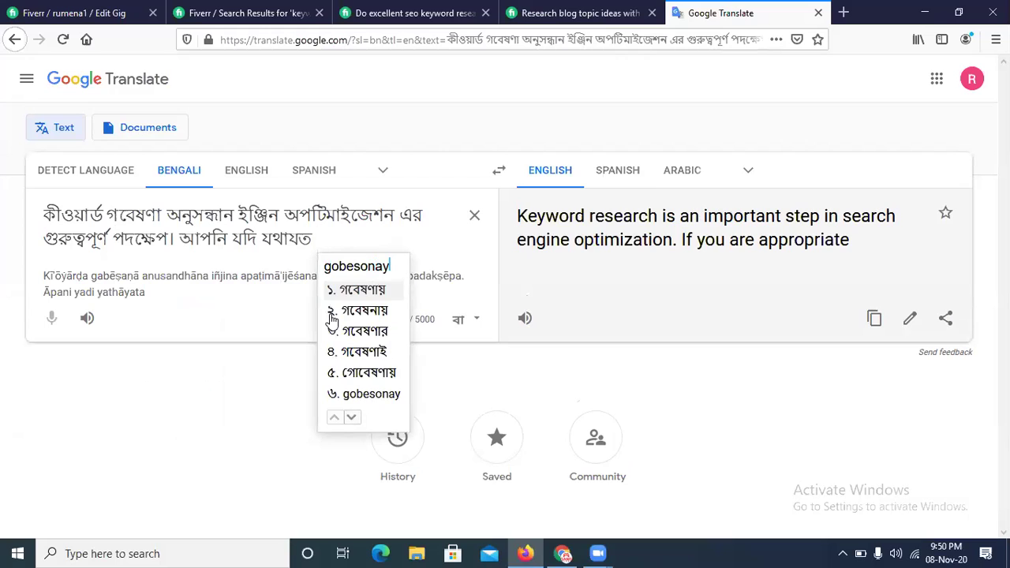
key(space)
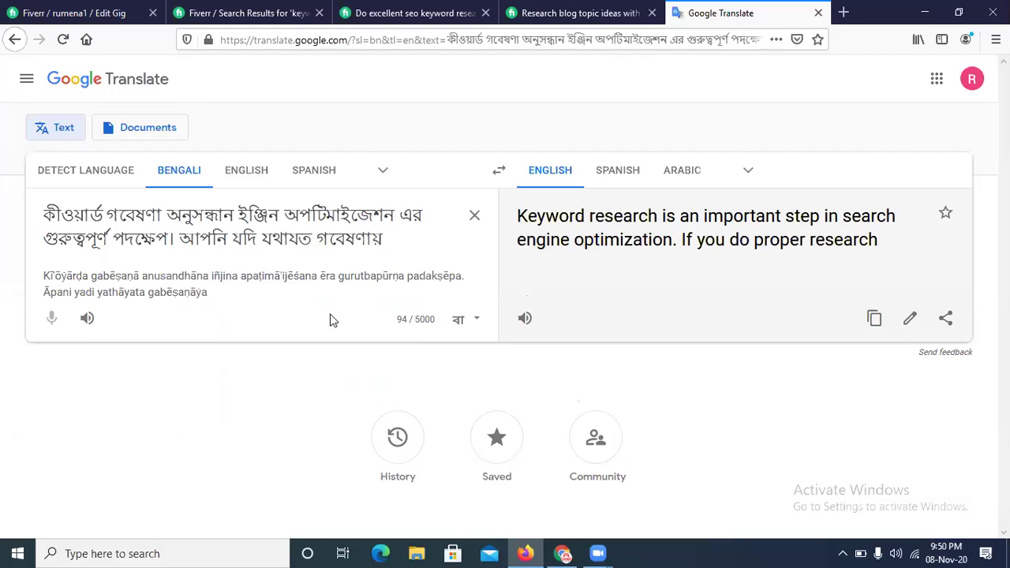
Append the words "নিয়োগ না করেন" to the second sentence of the Bengali source text.
text(niyog)
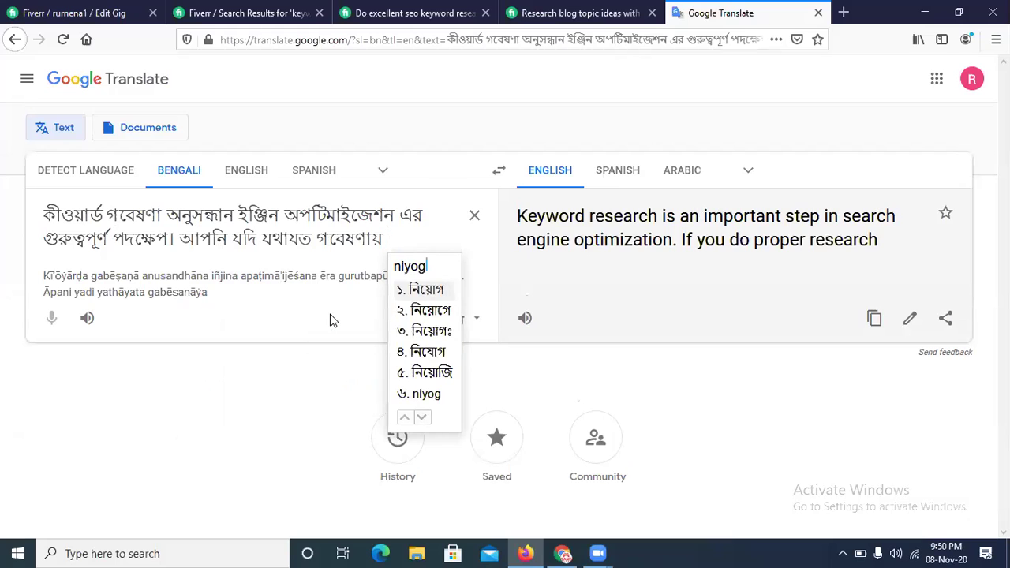
key(space)
text(na)
key(space)
text(kor)
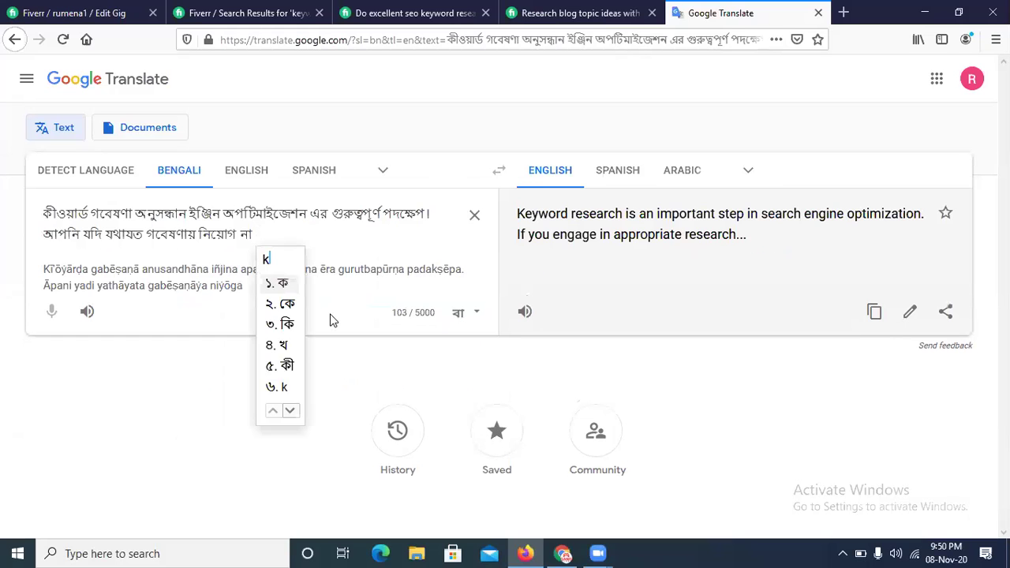
text(en)
key(space)
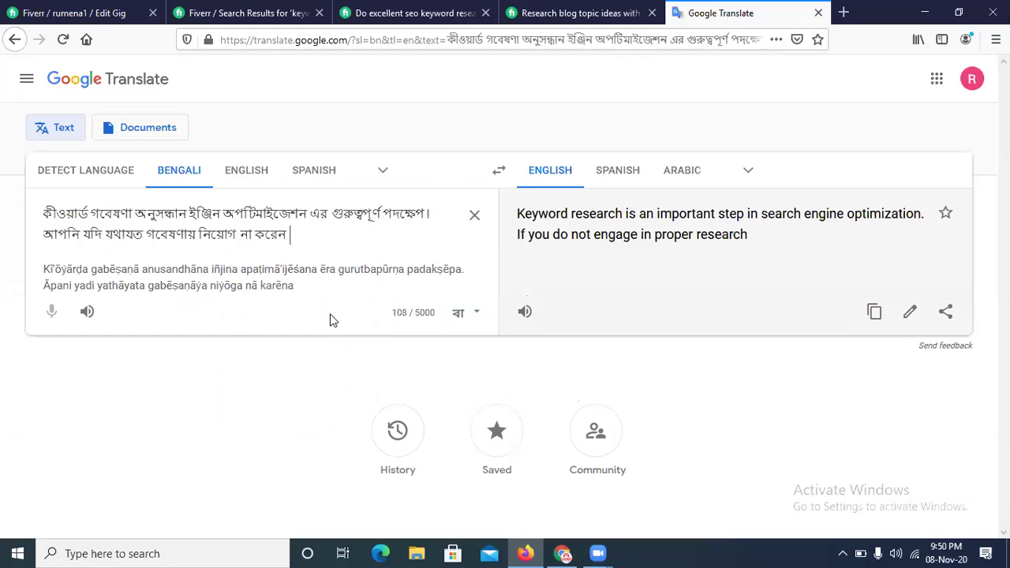
Extend the Bengali sentence with a comma and the phrase "তারপরে সমস্ত কাজ,".
text(,)
key(space)
text(tarpo)
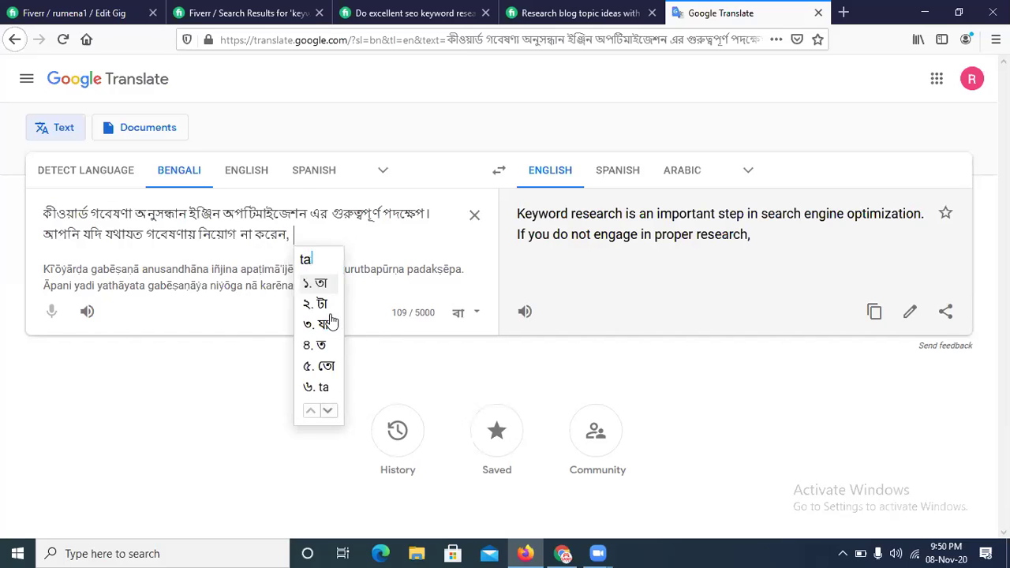
text(re)
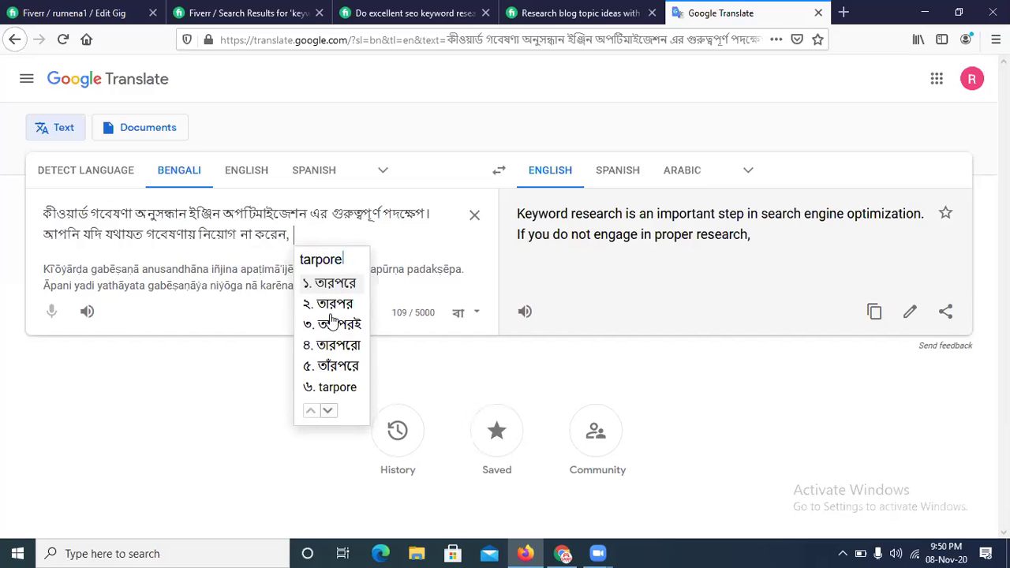
key(space)
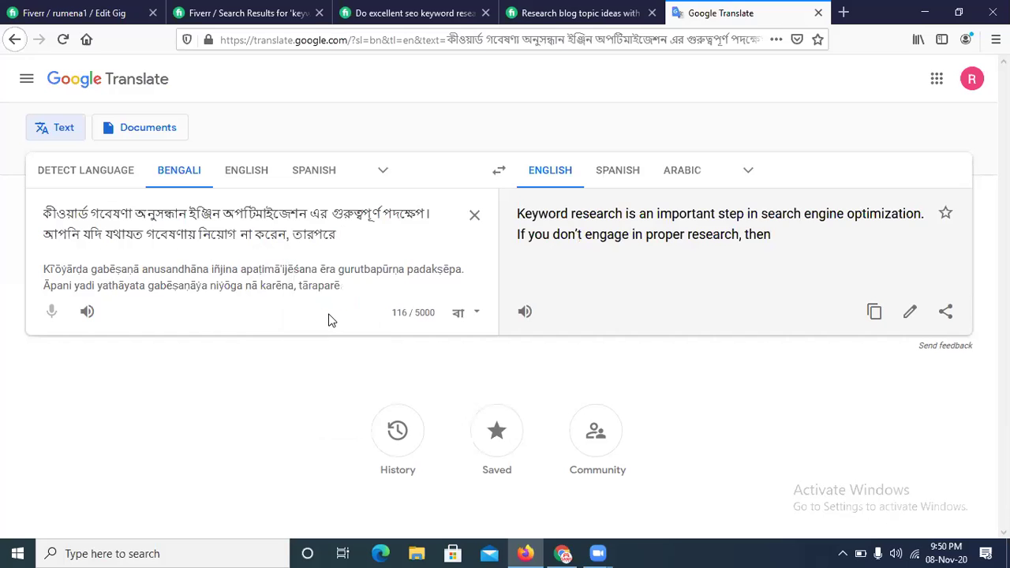
text(so)
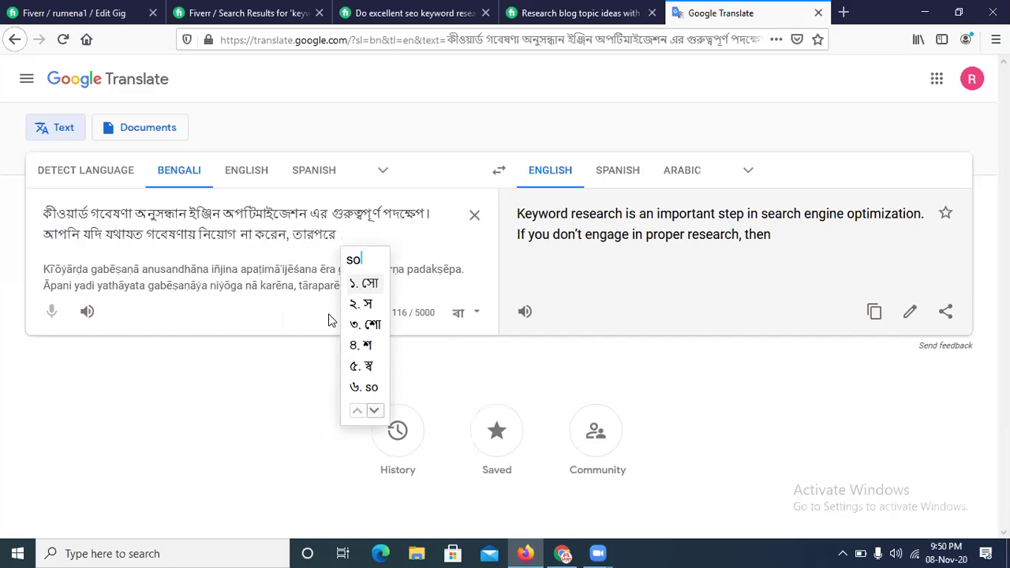
text(mosto)
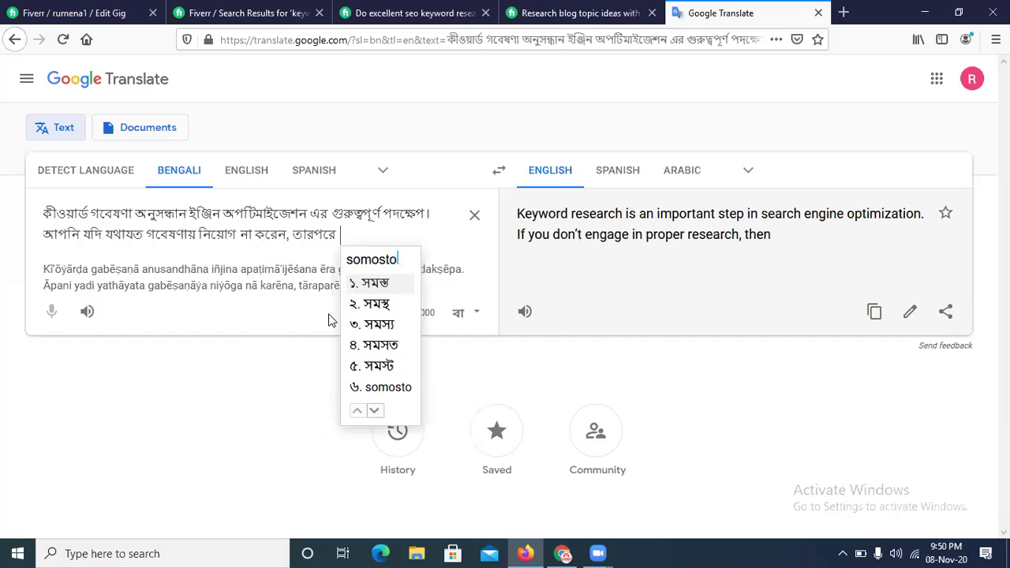
key(space)
text(kaj)
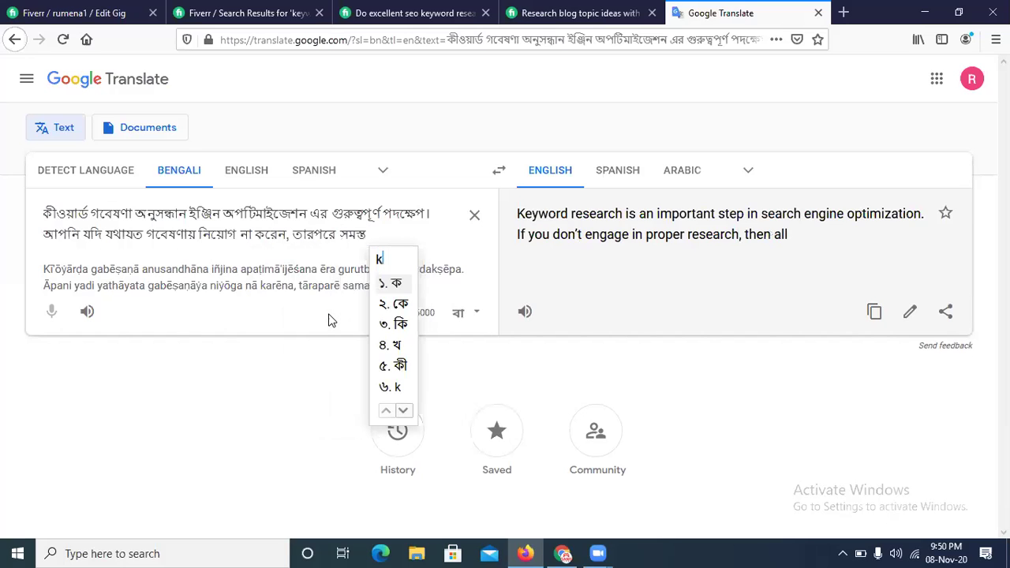
key(space)
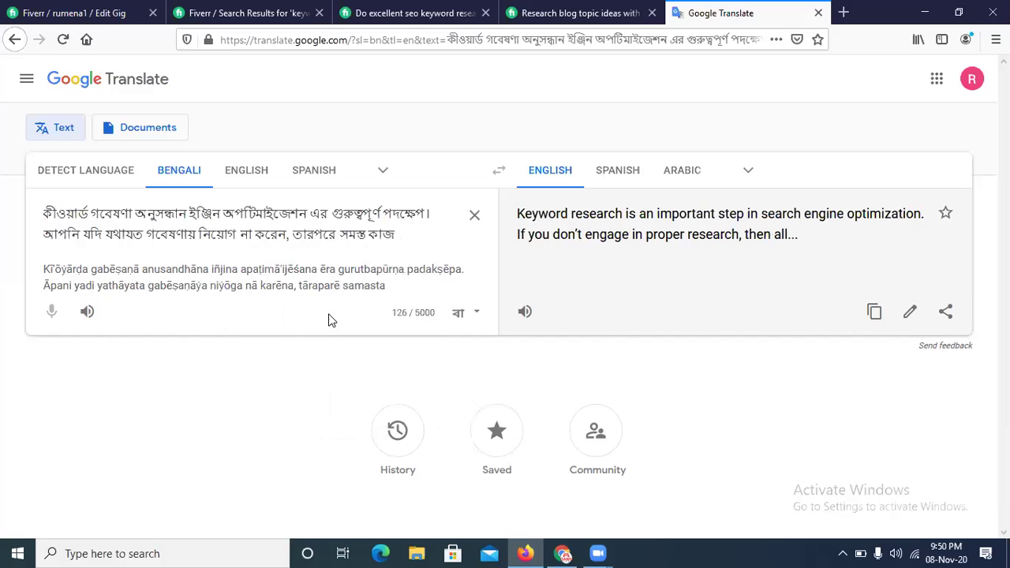
key(BackSpace)
text(, )
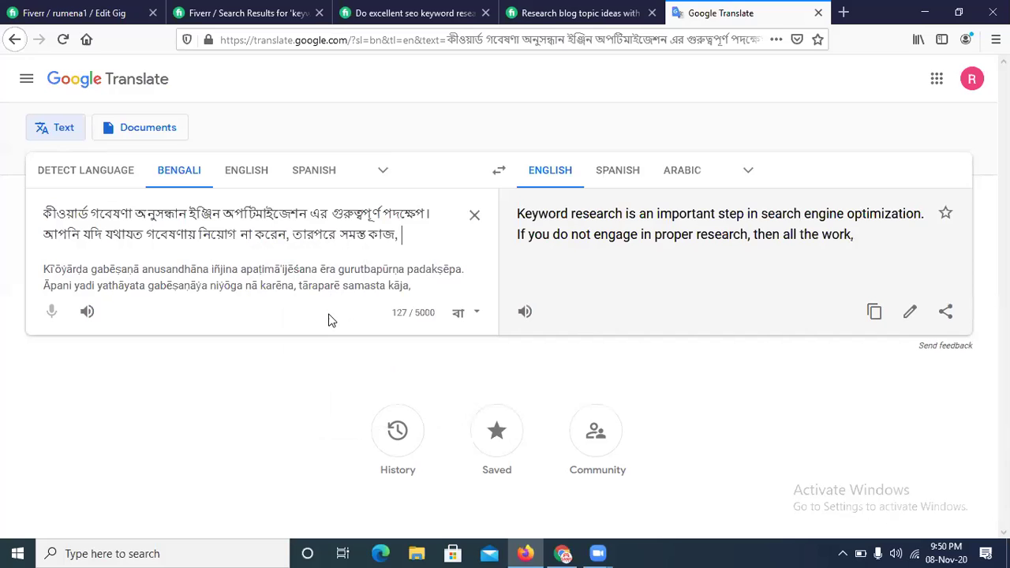
Add the word "পৃষ্টার" after the comma in the Bengali source text.
text(pista)
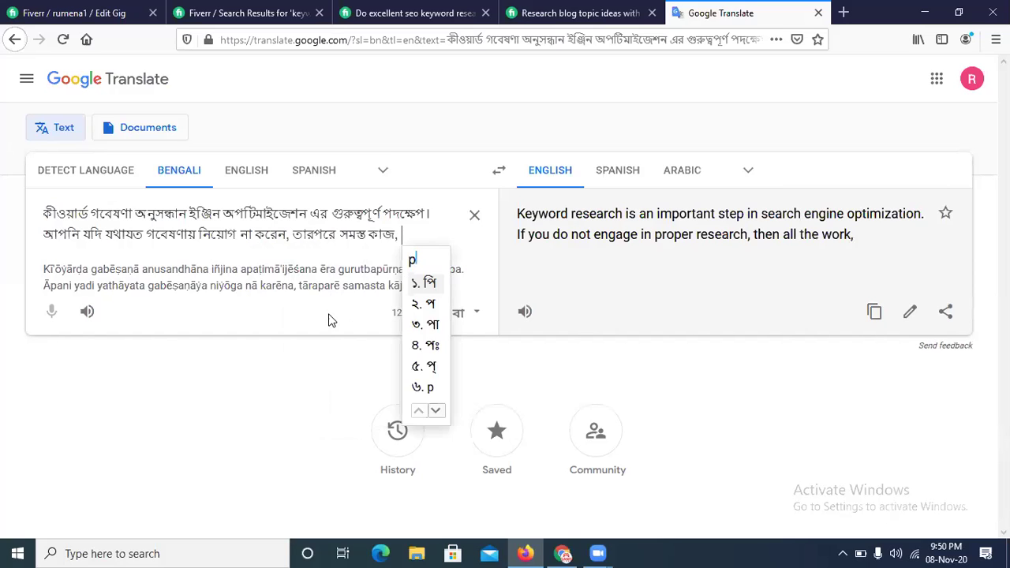
text(r)
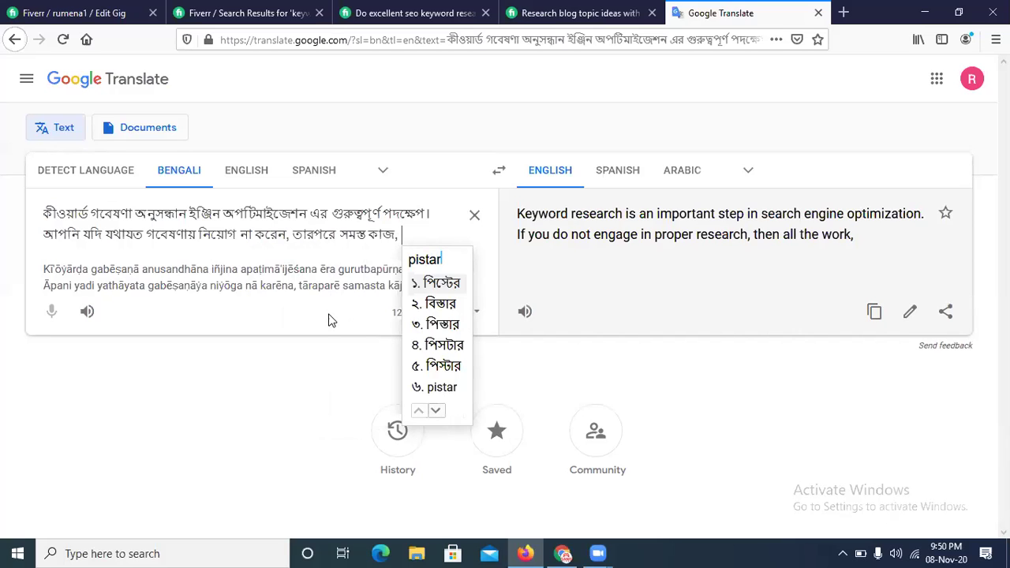
key(BackSpace)
key(BackSpace)
key(BackSpace)
key(BackSpace)
key(BackSpace)
text(rist)
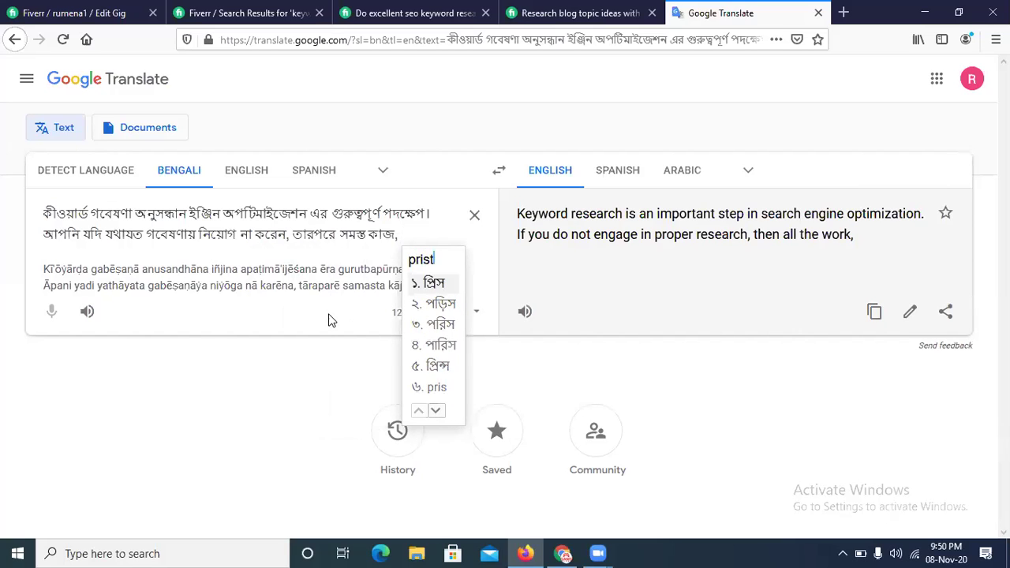
text(ar)
key(Down)
key(space)
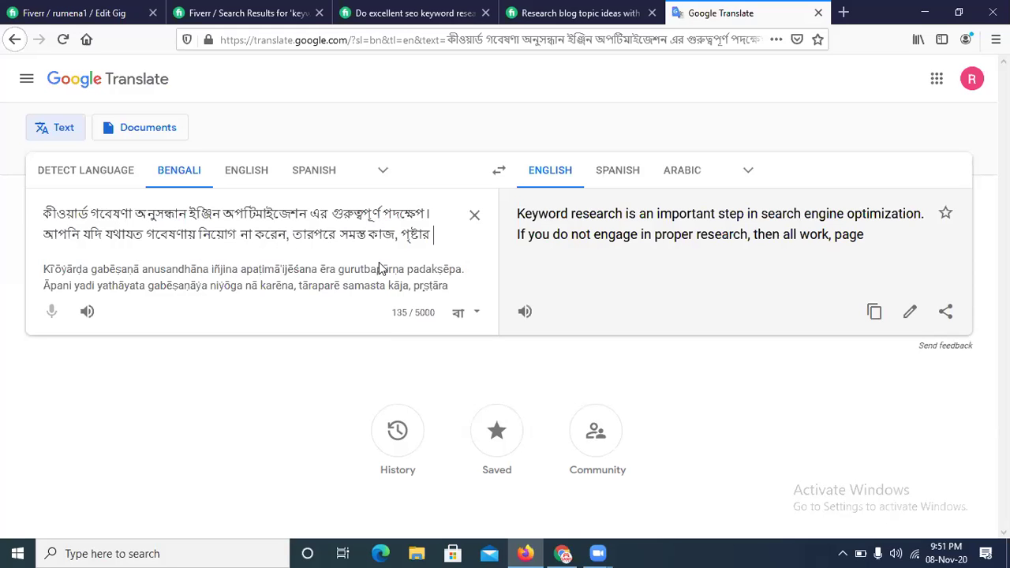
Continue the Bengali source text with the phrase "এসইও অকেজো হয়ে যাবে".
text(asio)
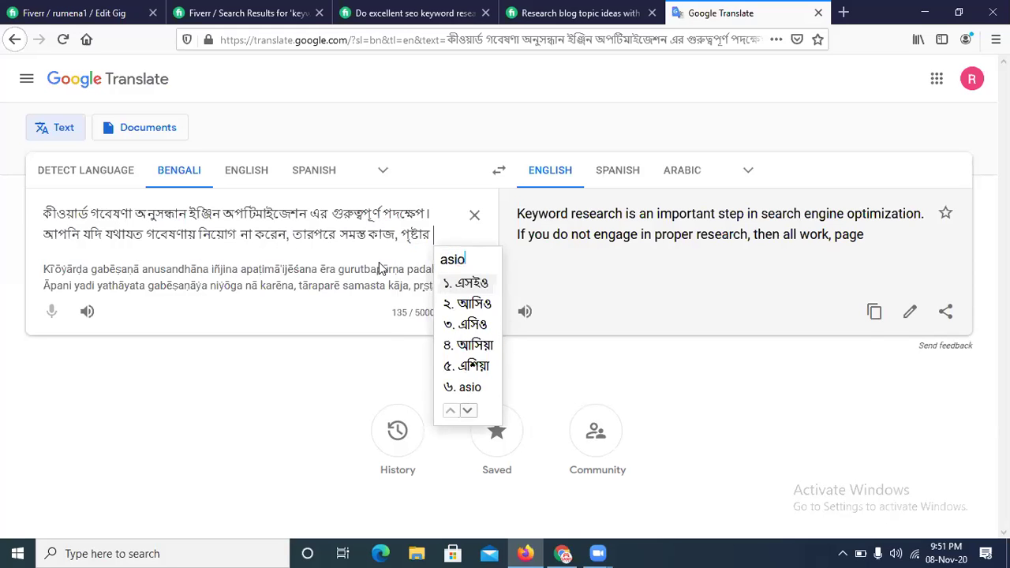
key(space)
text(okejo)
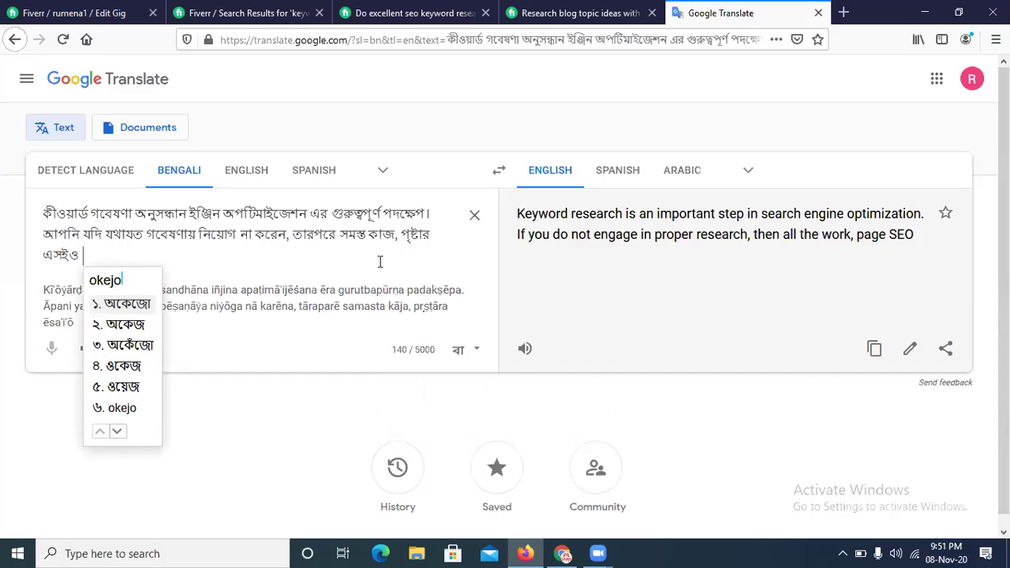
key(space)
text(hoy)
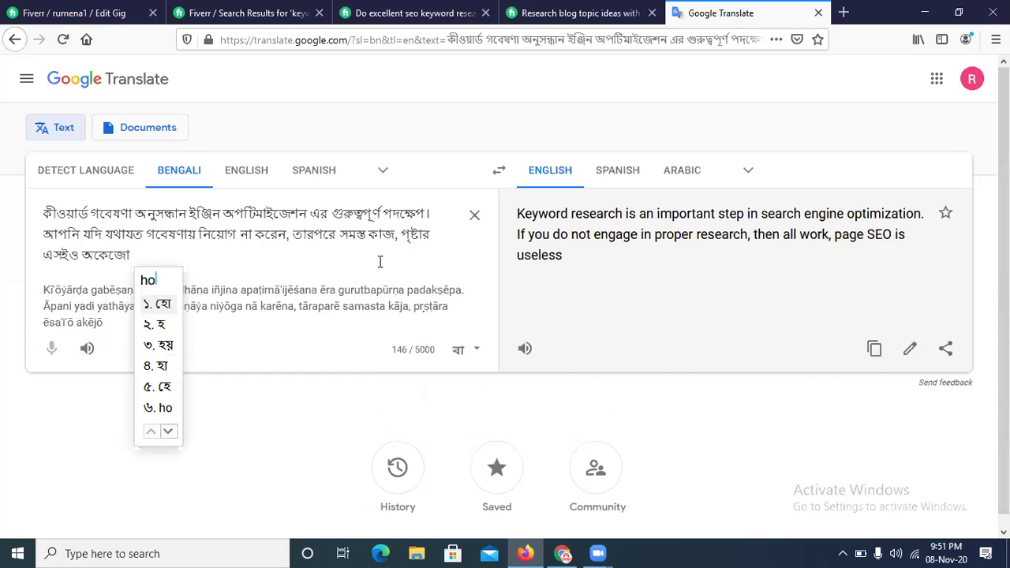
text(e)
key(space)
text(jabe)
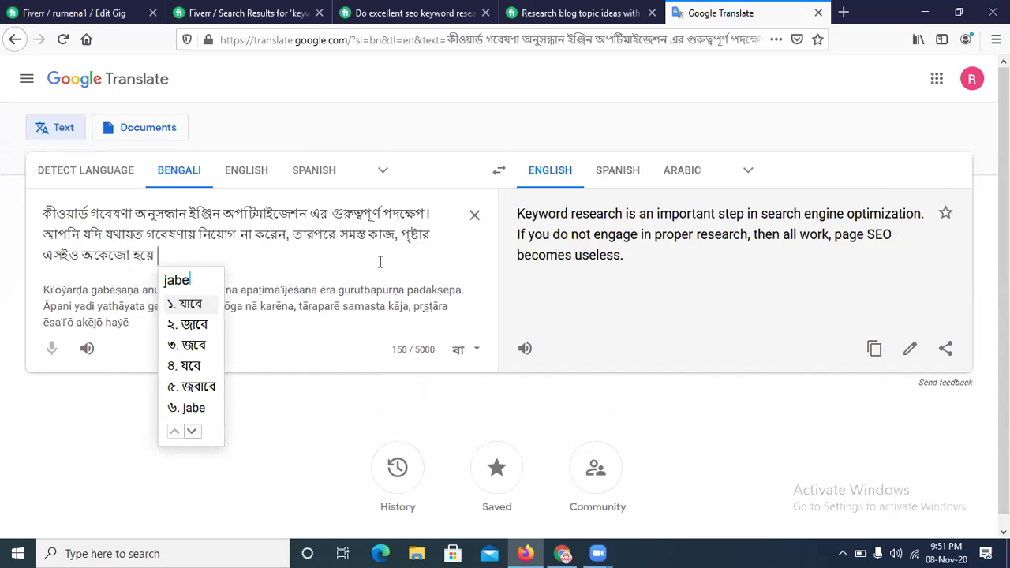
key(space)
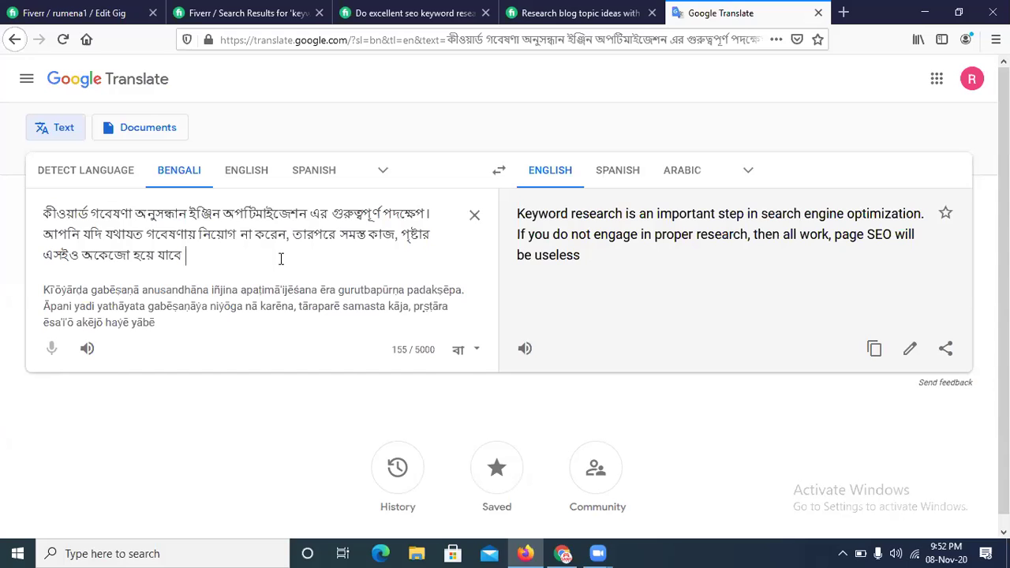
Append the words "এবং সময় এবং" to the end of the Bengali source text.
text(abong)
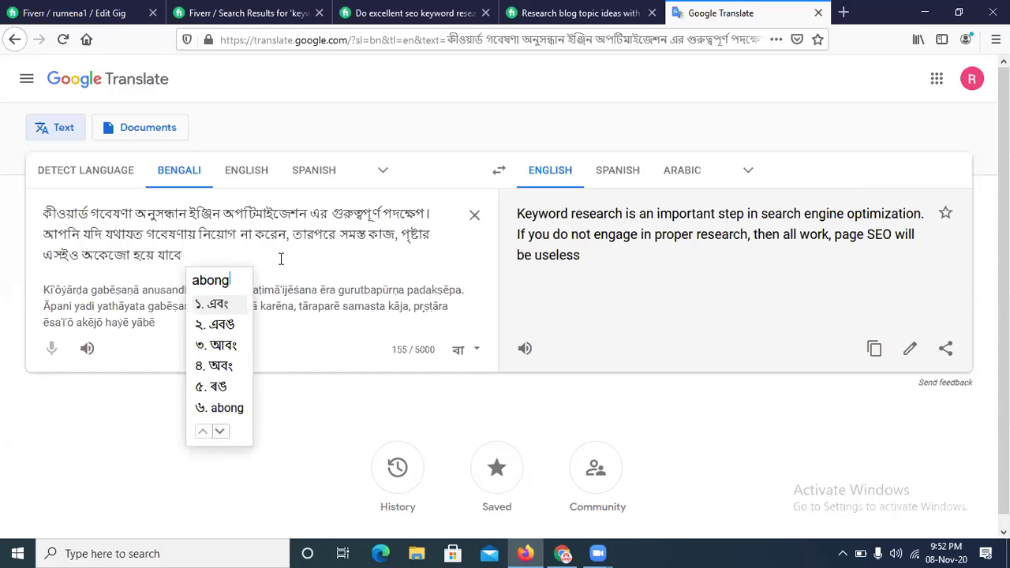
key(space)
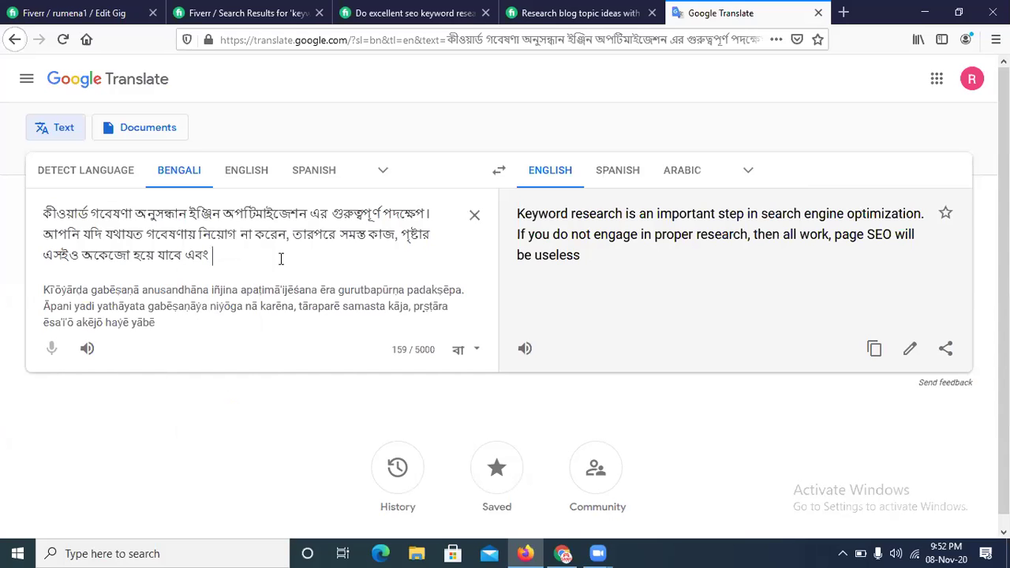
text(somoy)
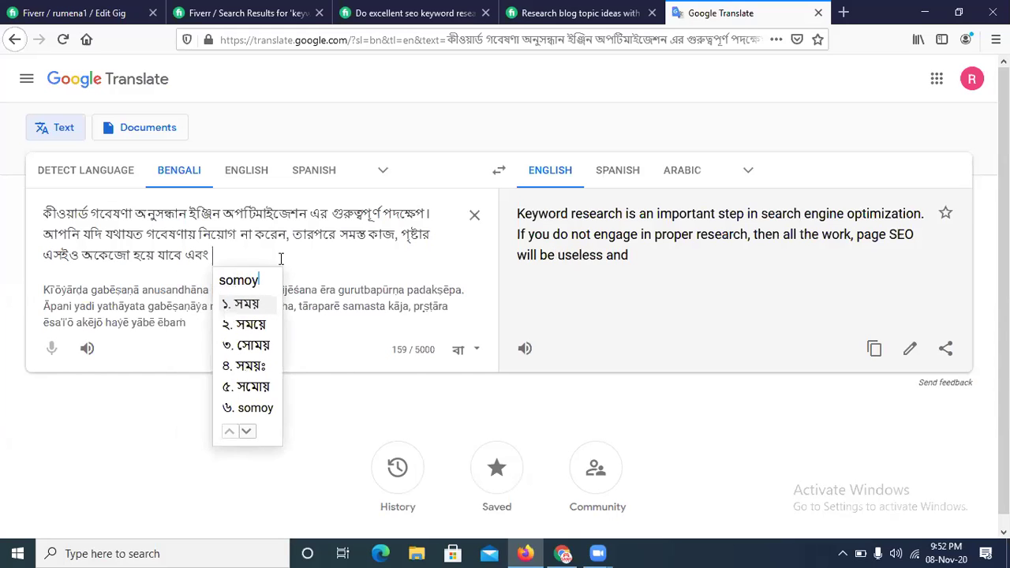
key(space)
text(ebong)
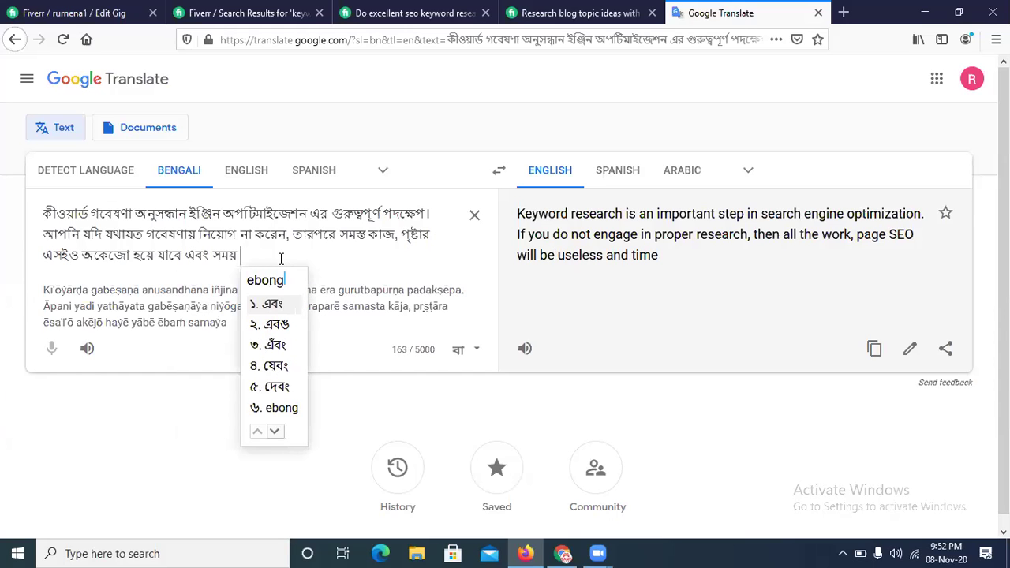
key(space)
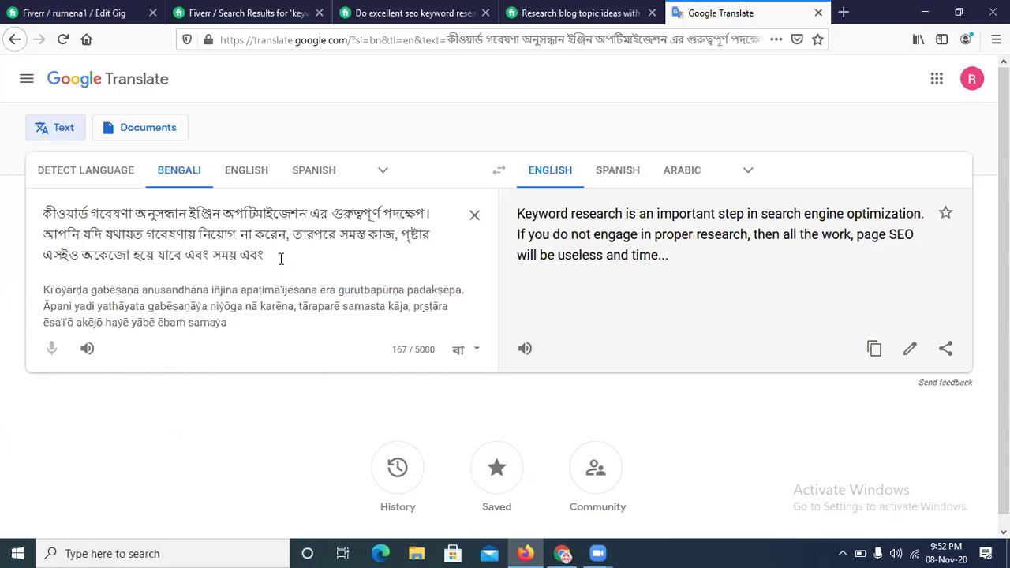
Finish the Bengali source sentence with the phrase "অর্থের একটি বড় অপচয়।".
text(or)
text(ther)
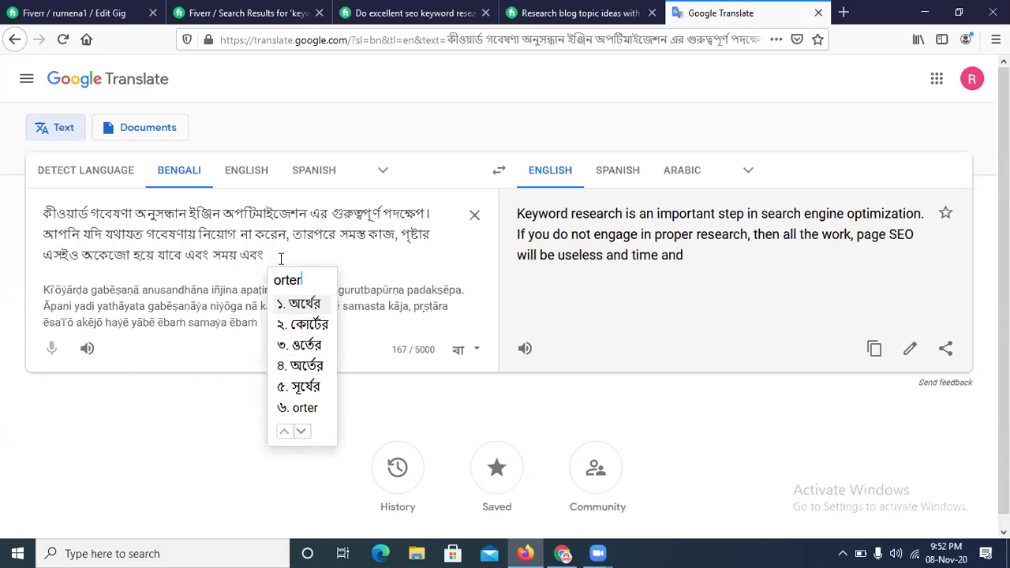
key(space)
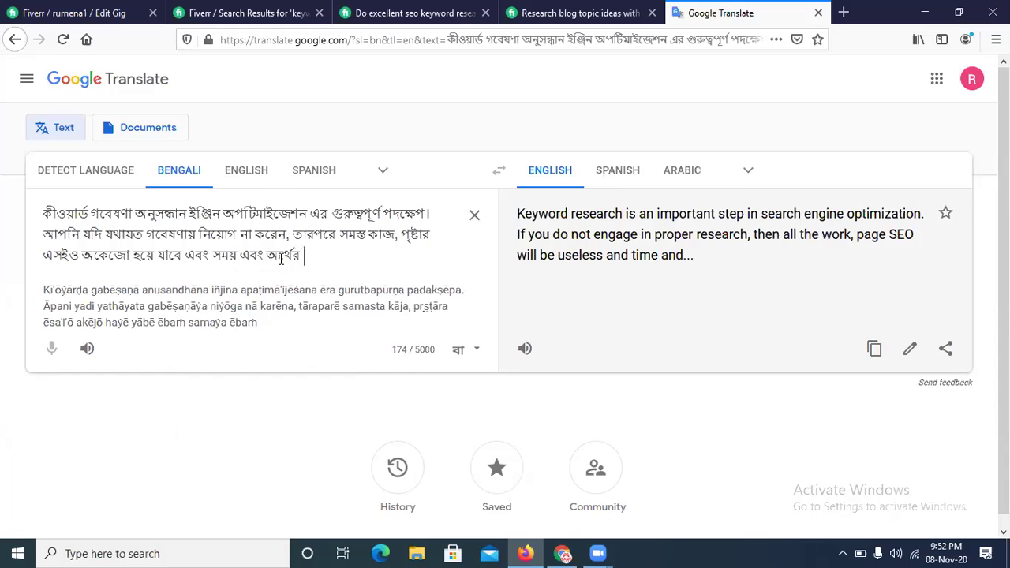
text(akti)
key(space)
text(boro)
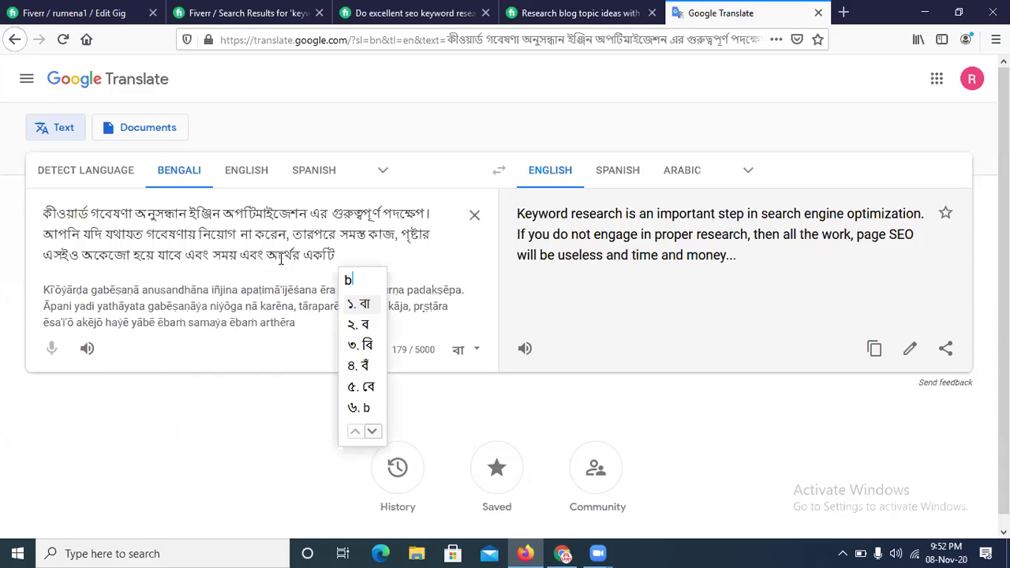
key(BackSpace)
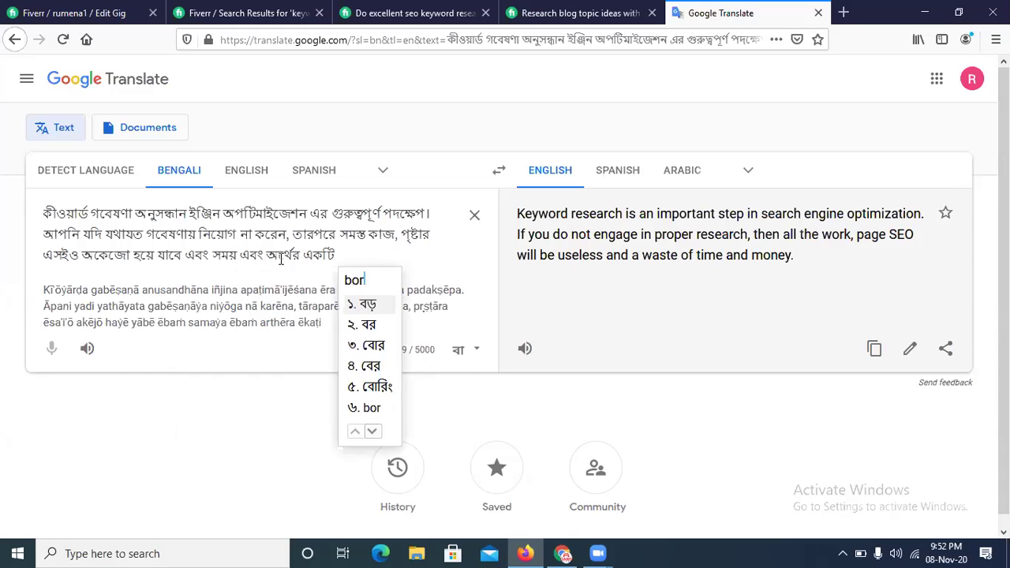
key(space)
text(opochoy)
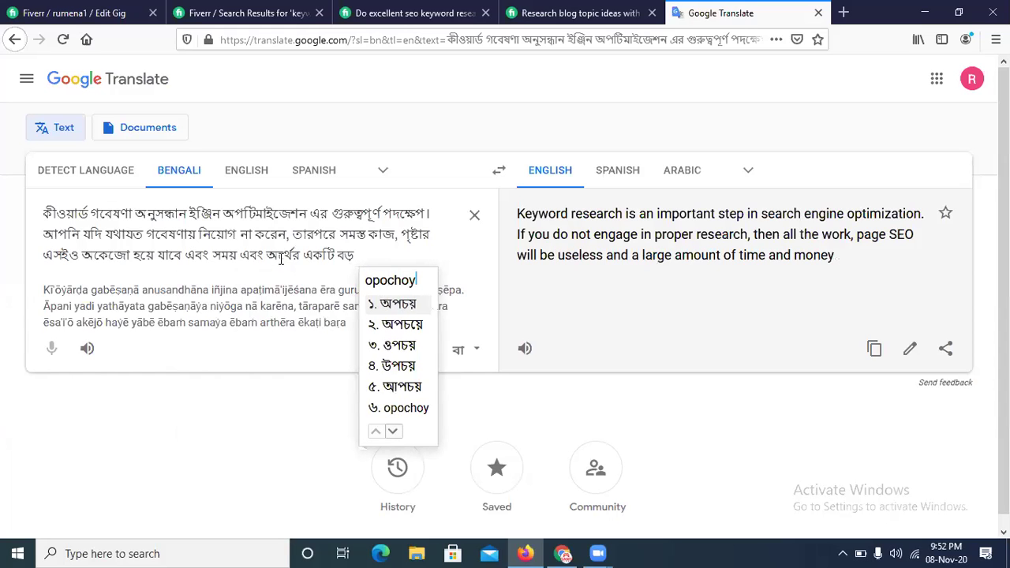
key(space)
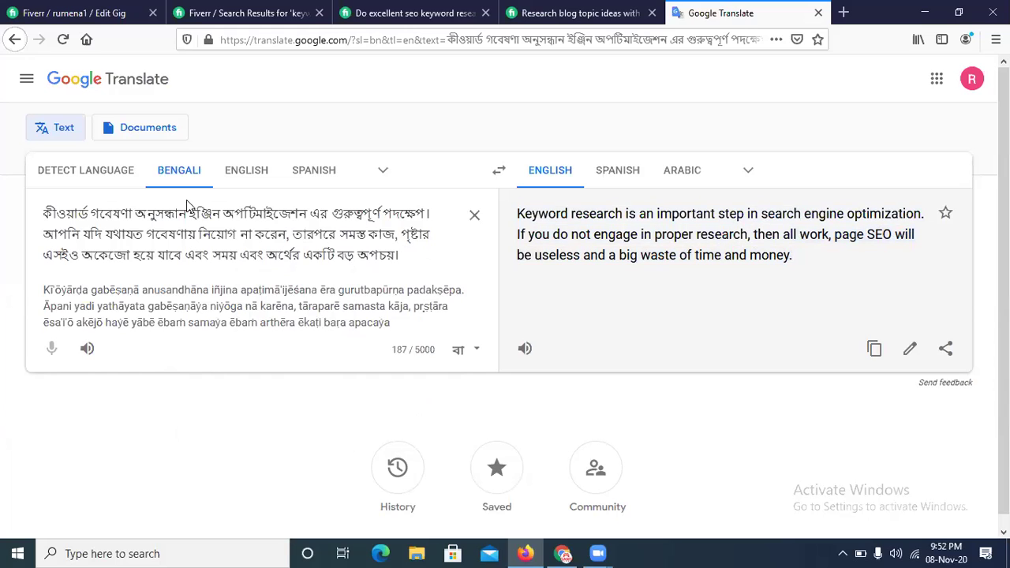
Copy the English translation and paste it as a new paragraph below "search engine optimization." in the Fiverr gig description.
click(875, 356)
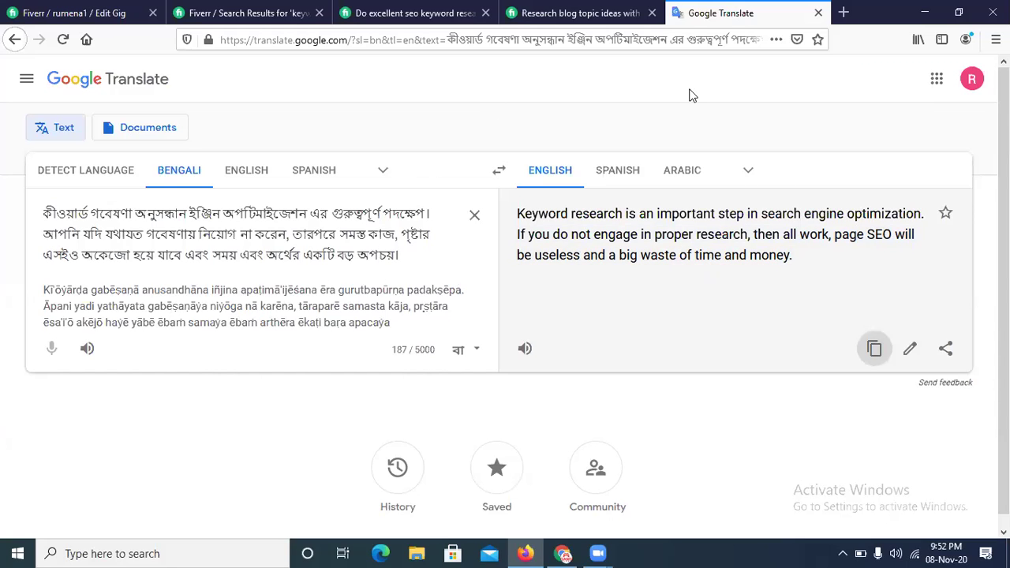
click(69, 9)
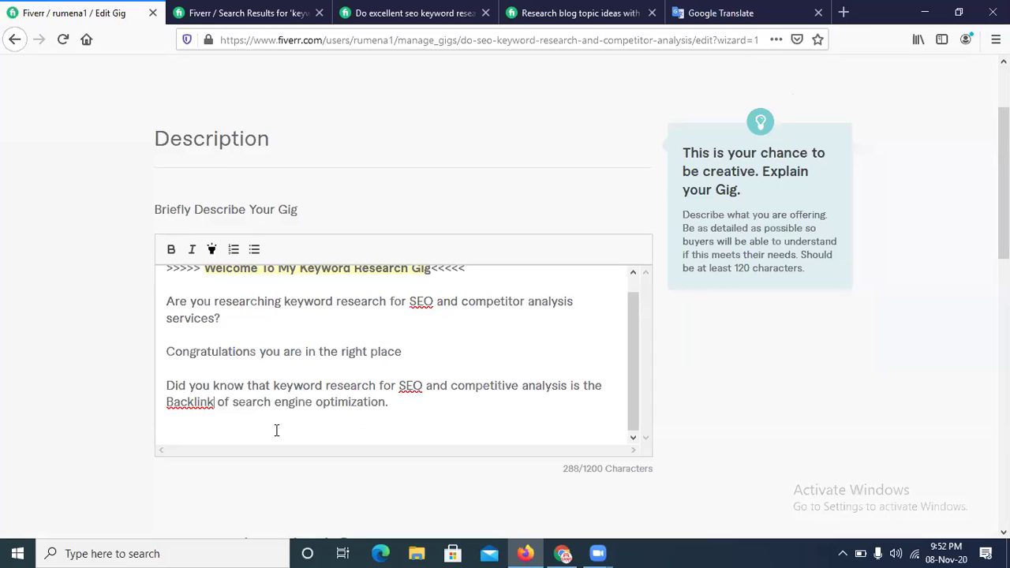
key(Return)
key(Return)
key(ctrl+v)
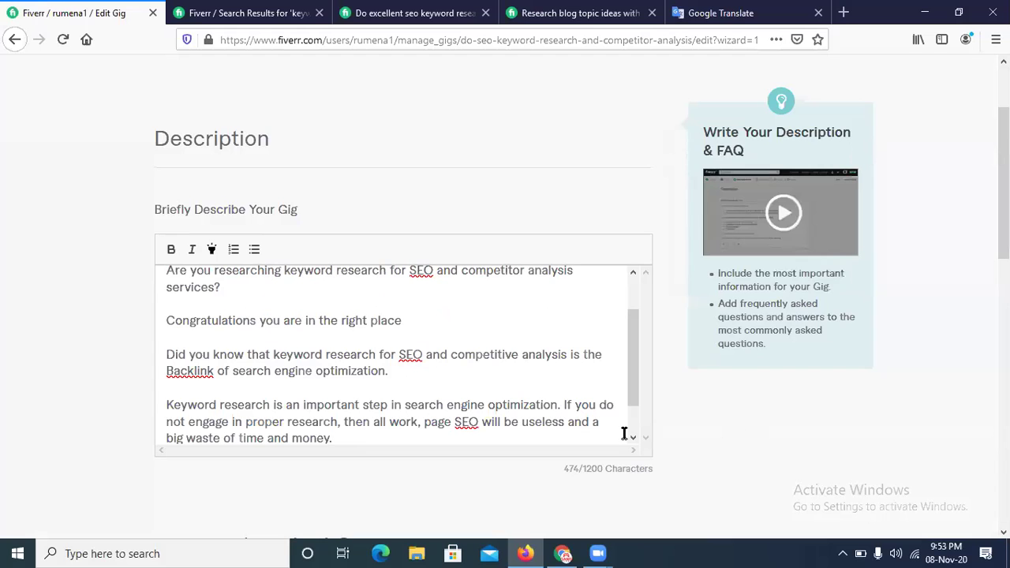
Clear the Bengali source text in Google Translate and return to the Fiverr gig description.
click(712, 12)
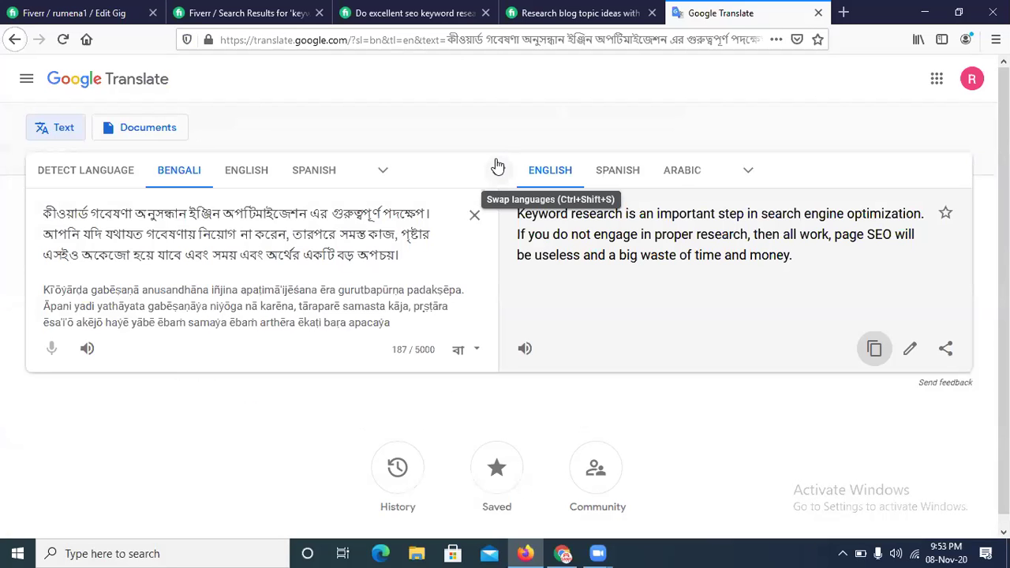
click(474, 214)
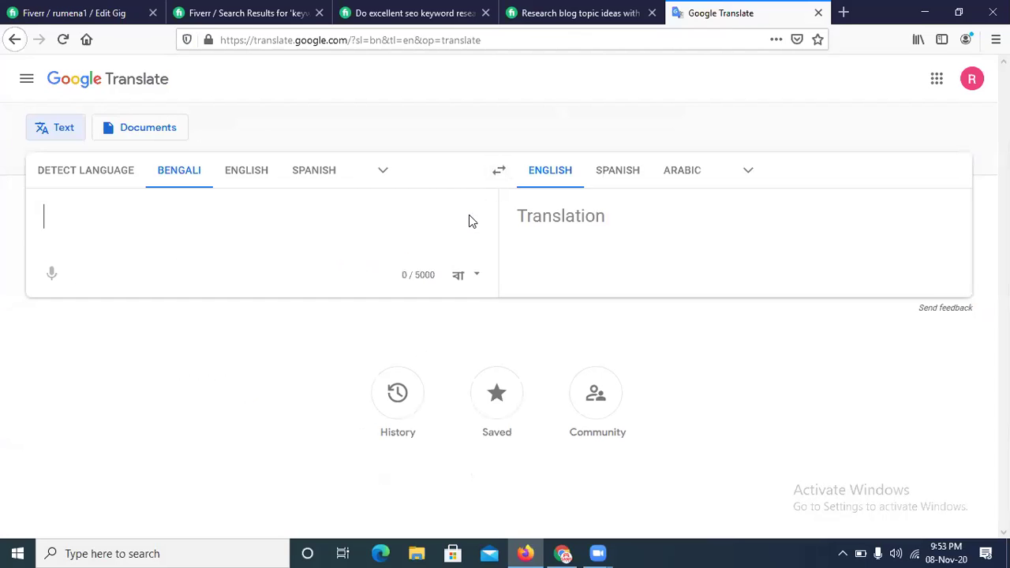
click(110, 15)
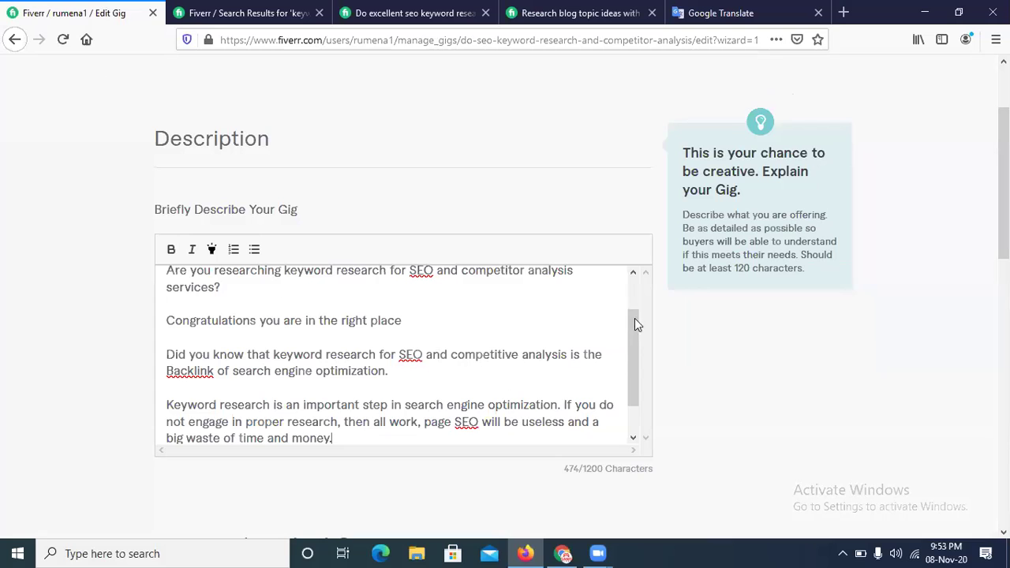
Add blank lines at the end of the gig description and review the paragraphs from the welcome heading down.
scroll(639, 310, up, 1)
mouse_move(641, 304)
mouse_down()
mouse_move(627, 372)
mouse_move(625, 290)
mouse_up()
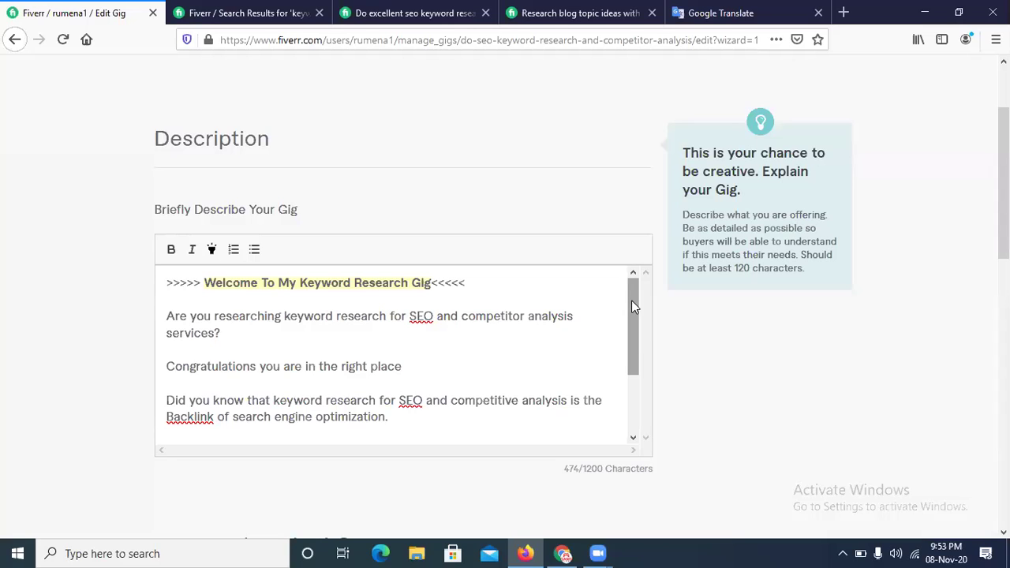
scroll(633, 348, down, 2)
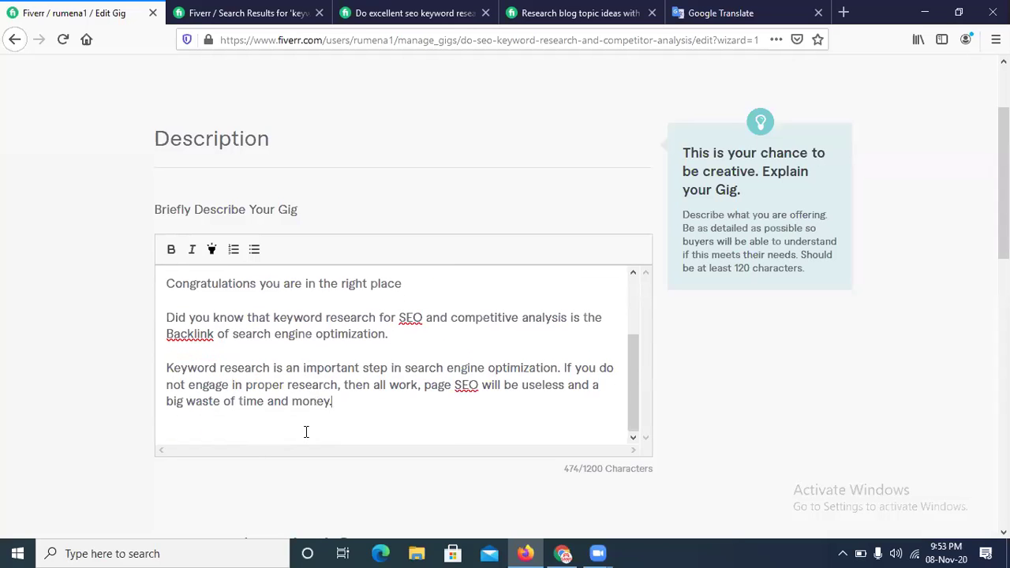
key(Return)
key(Return)
drag(343, 402, 150, 316)
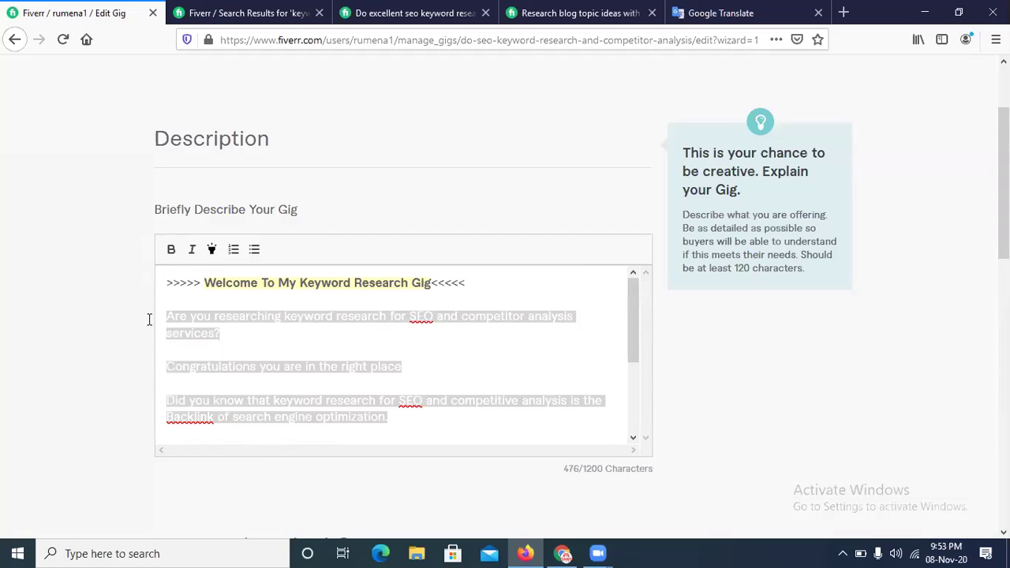
click(422, 351)
drag(638, 339, 638, 387)
click(364, 414)
Add the line "You'll Receive in My Service:" below the paragraph on the importance of keyword research, followed by a blank line.
key(Return)
key(Return)
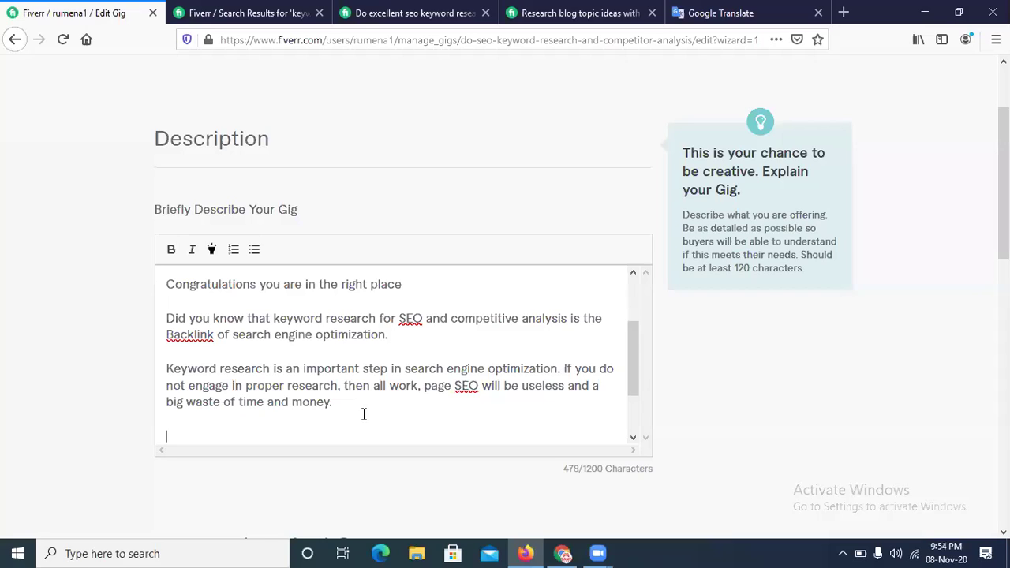
text(You'll Receive in My)
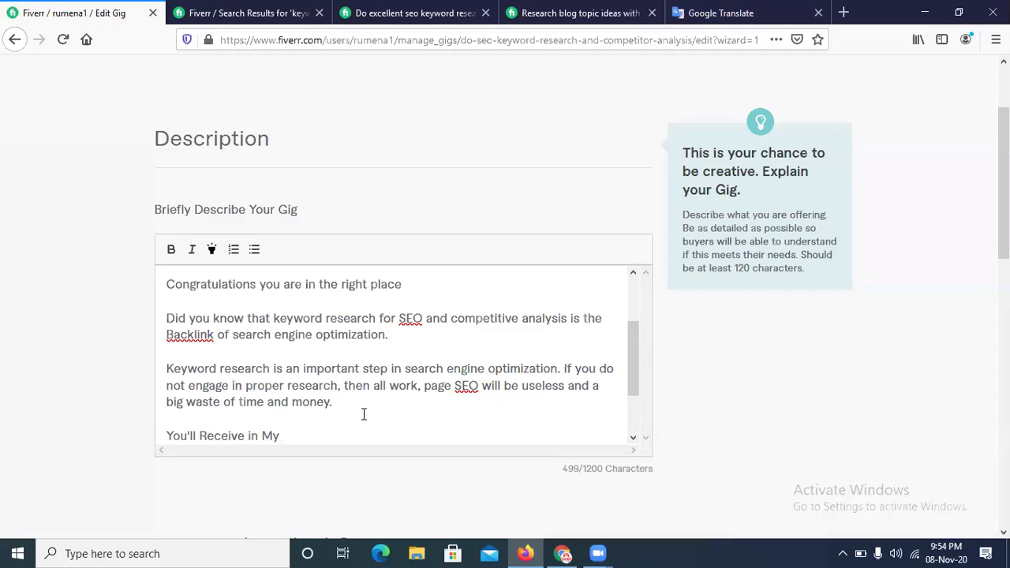
text( Service)
text(:)
key(Return)
key(Return)
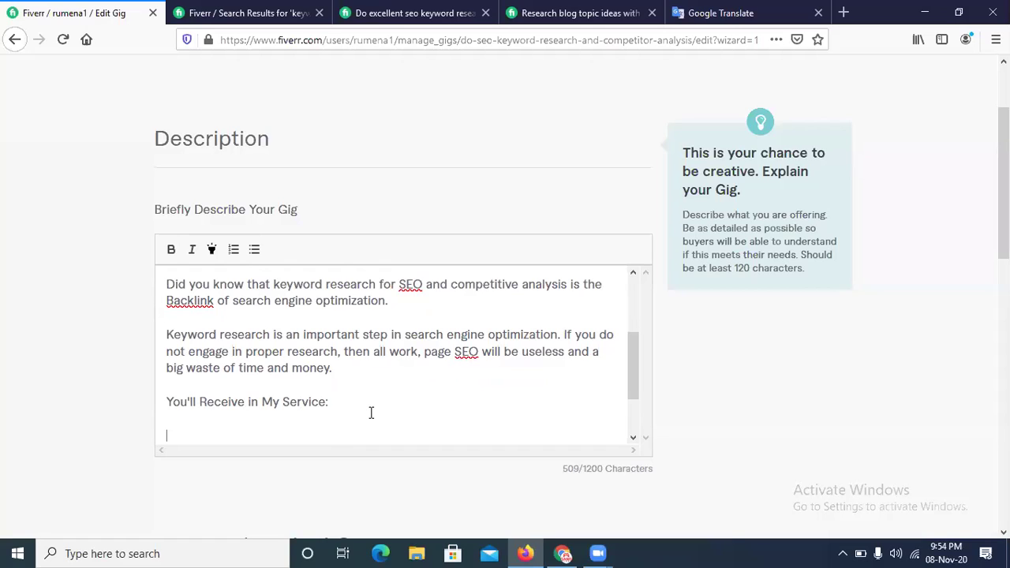
Start a bulleted list under the service line with a first item for long tail KW's.
click(254, 251)
text(Long )
text(Tail)
text( K)
drag(631, 353, 623, 375)
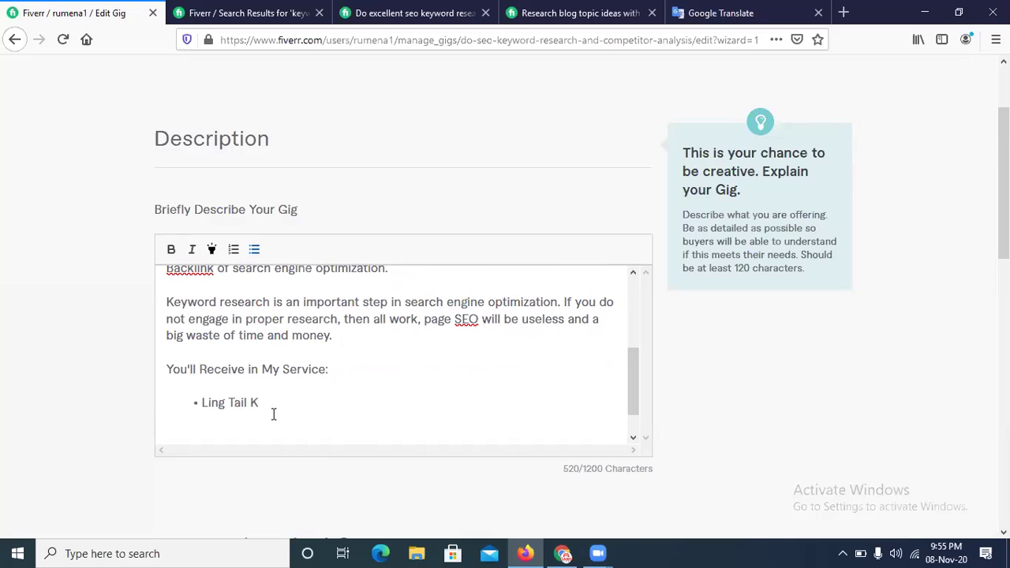
text(w)
key(BackSpace)
text(W's)
drag(283, 406, 259, 408)
click(309, 411)
Correct the first bullet's opening word to "Long" and add the second bullet "Buyer Intent KW's".
key(Return)
text(B)
click(211, 403)
key(BackSpace)
text(o)
text(uyer )
text(Inte)
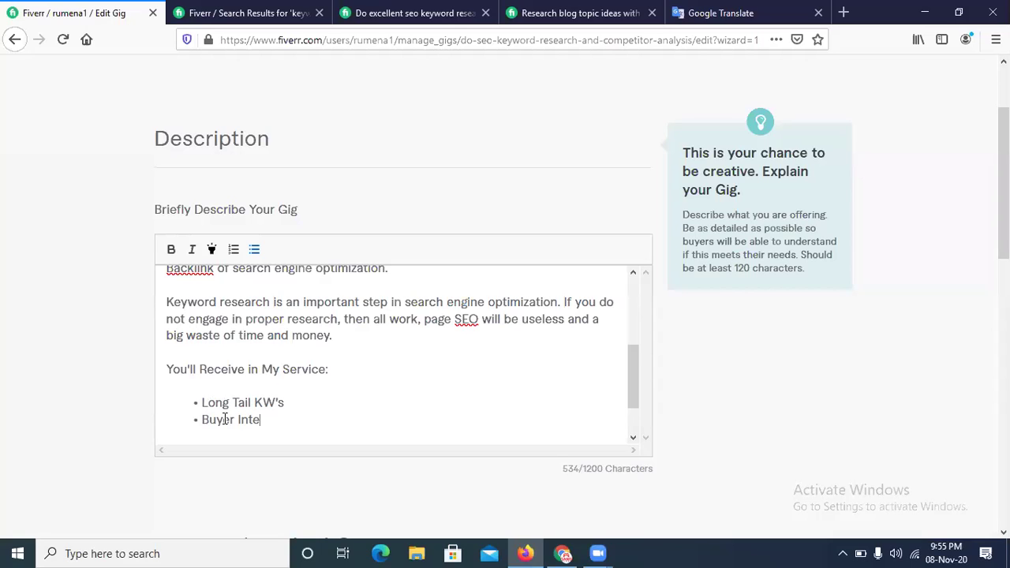
text(nt KW's)
key(Return)
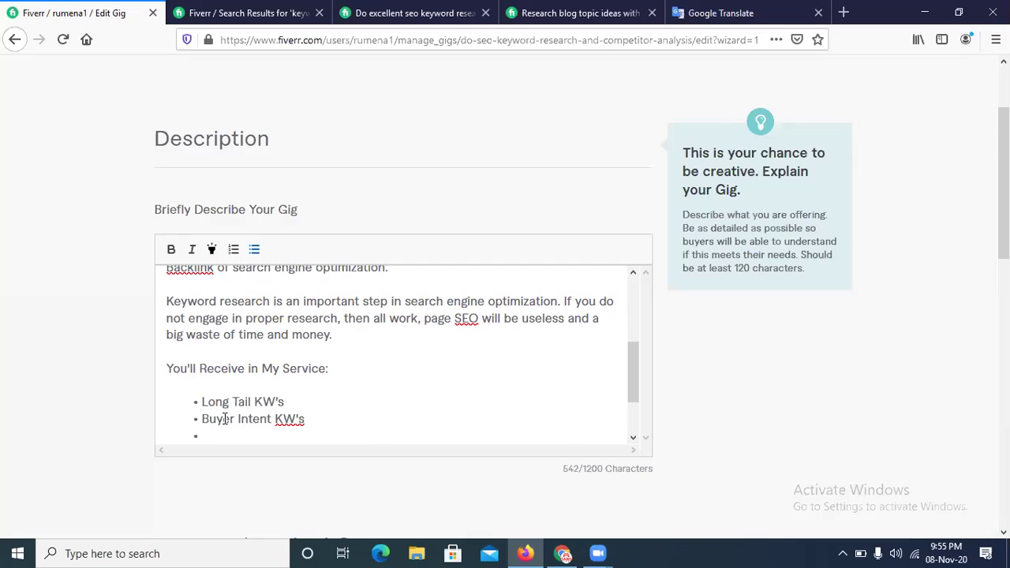
Add the bullets "Low Competitive KW's" and "Very Easy to Rank" to the service list.
text(Low Competitive KW's)
key(Return)
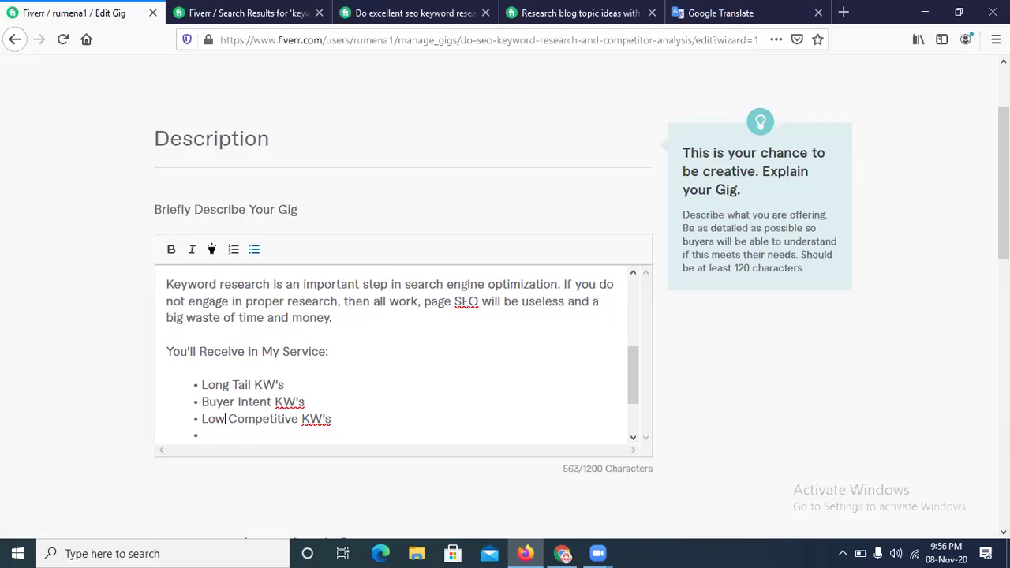
text(Very Easy to Rank)
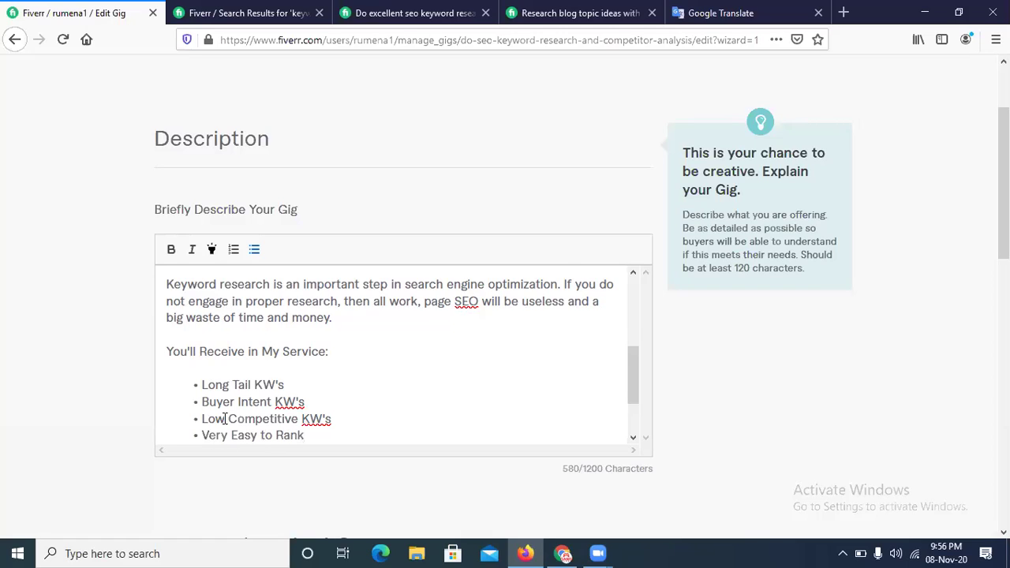
key(Return)
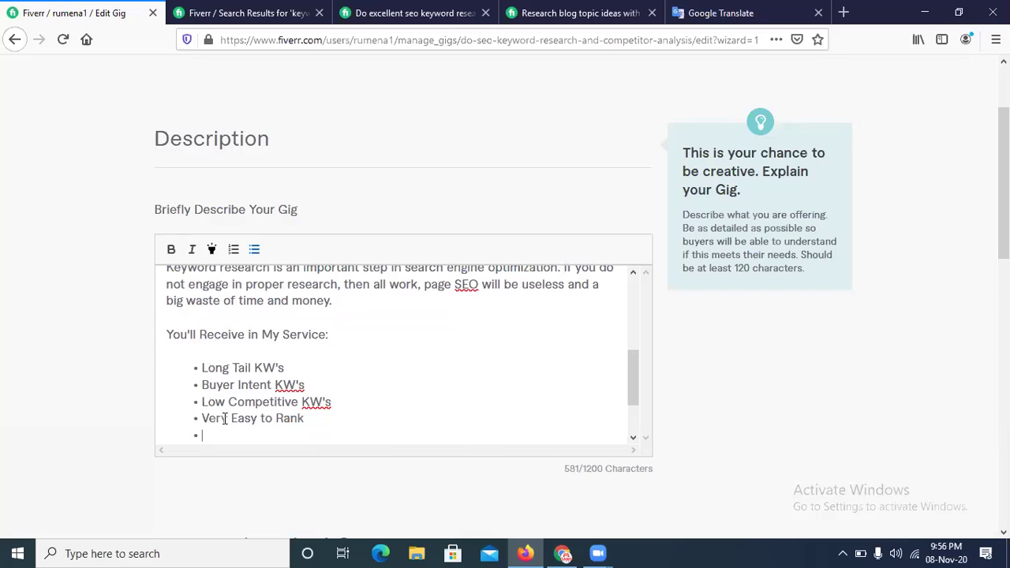
Add the bullets "Competitor Analysis" and "Competitor Overview" to the service list.
text(Competitor A)
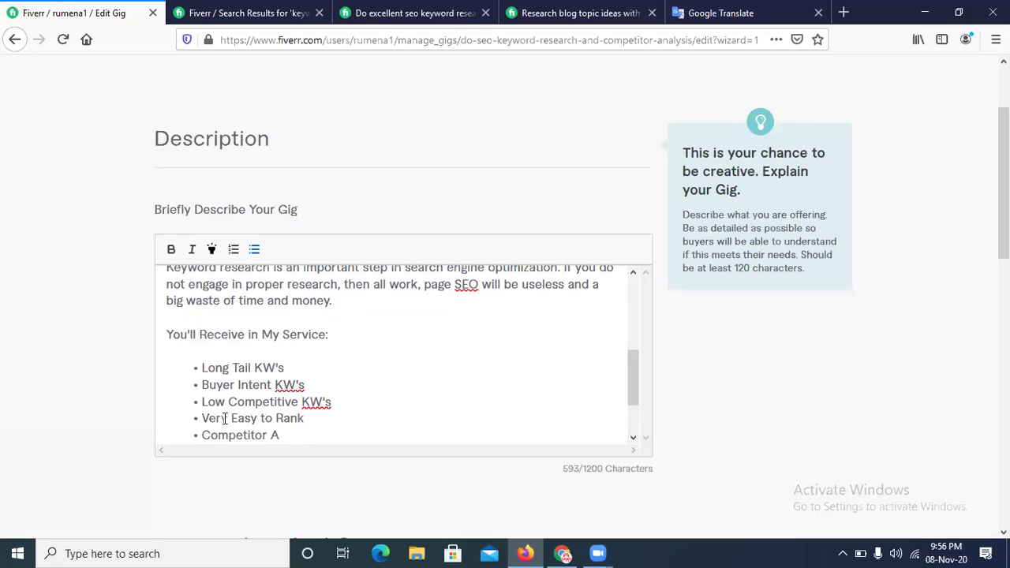
text(nalysis)
key(Return)
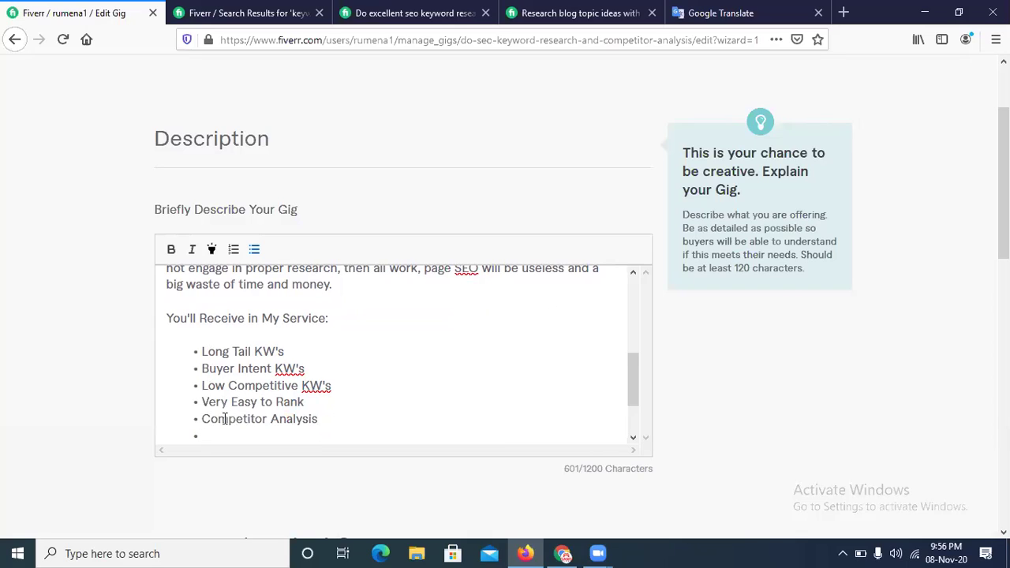
text(Competitor O)
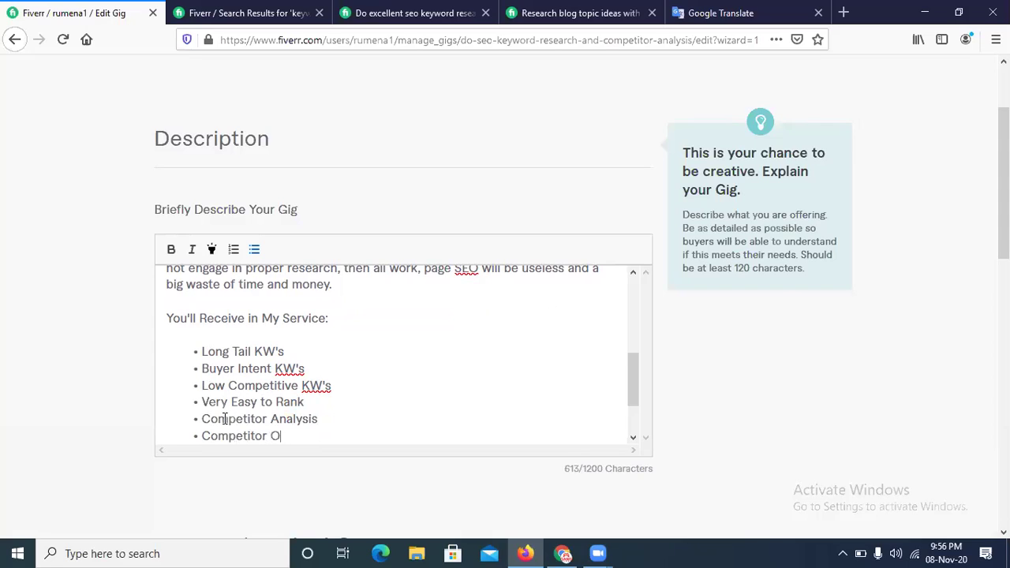
text(verview)
key(Return)
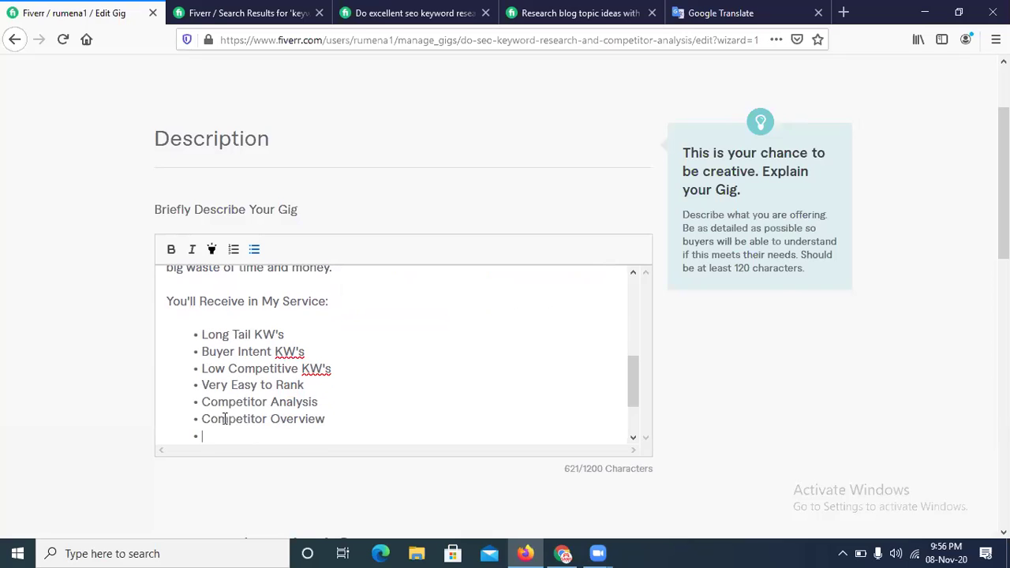
Add the bullets "Competitor KW's" and "Backlink Quality" to the service list.
text(Competitor KW)
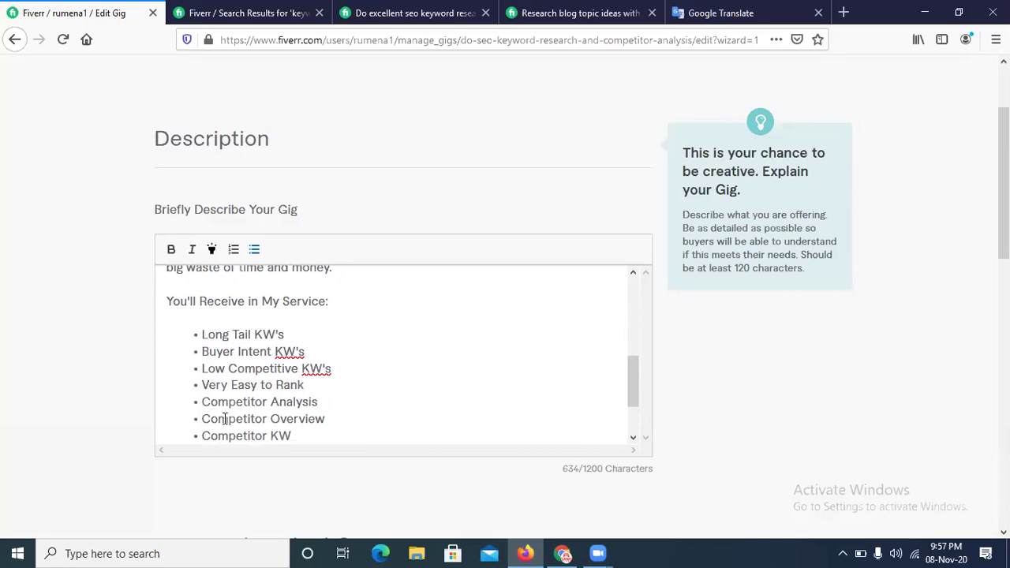
text('s)
key(Return)
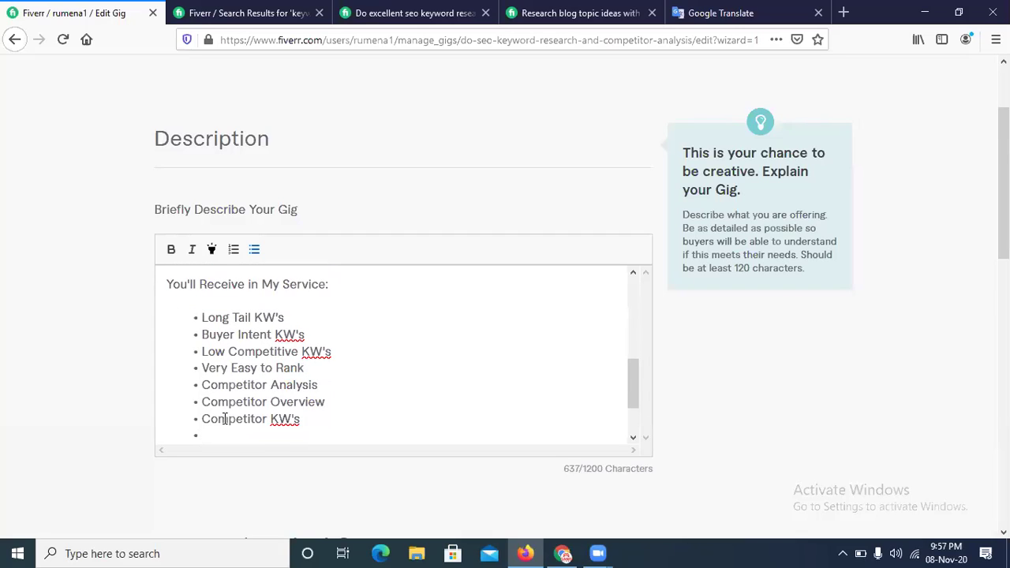
text(Backlink)
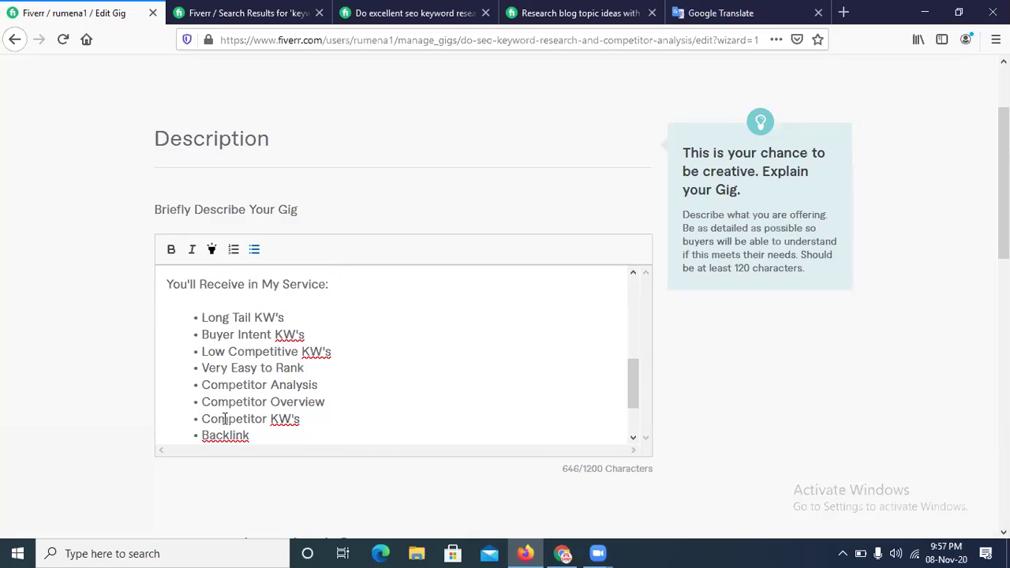
text( Quality)
key(Return)
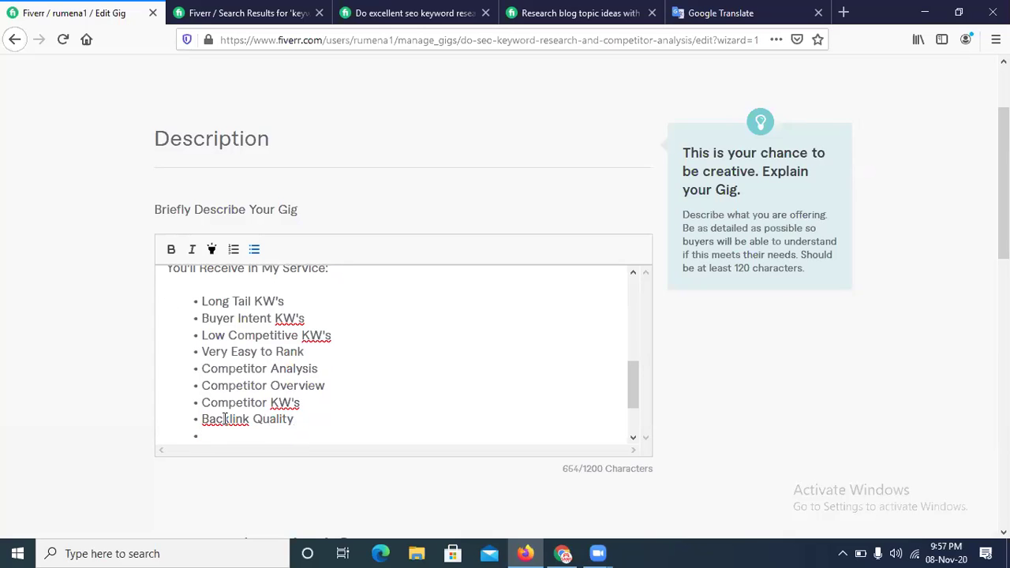
Add the last bullet "Content Quality" to the service list and end the bulleted list.
text(Content Quality)
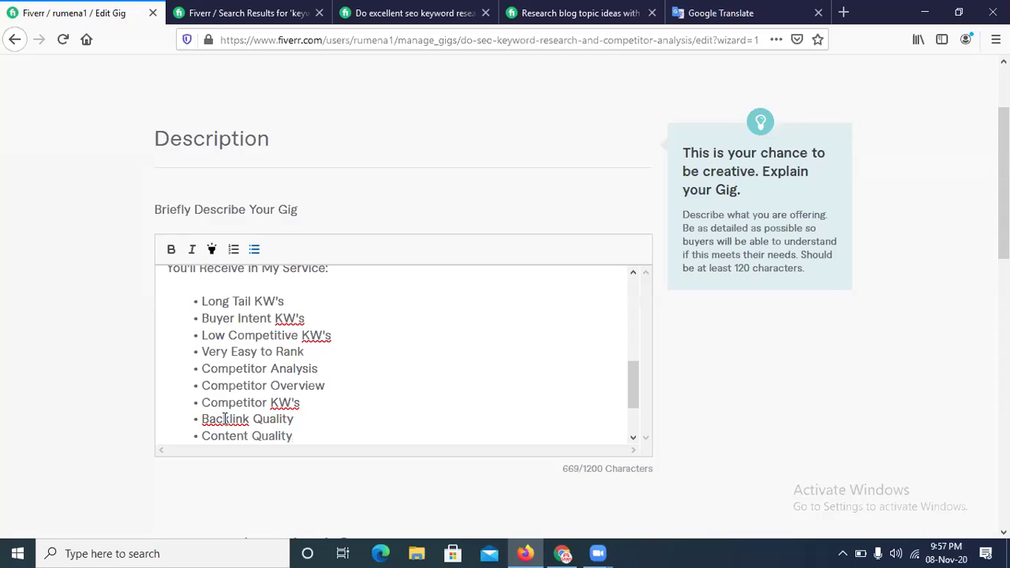
key(Return)
key(Return)
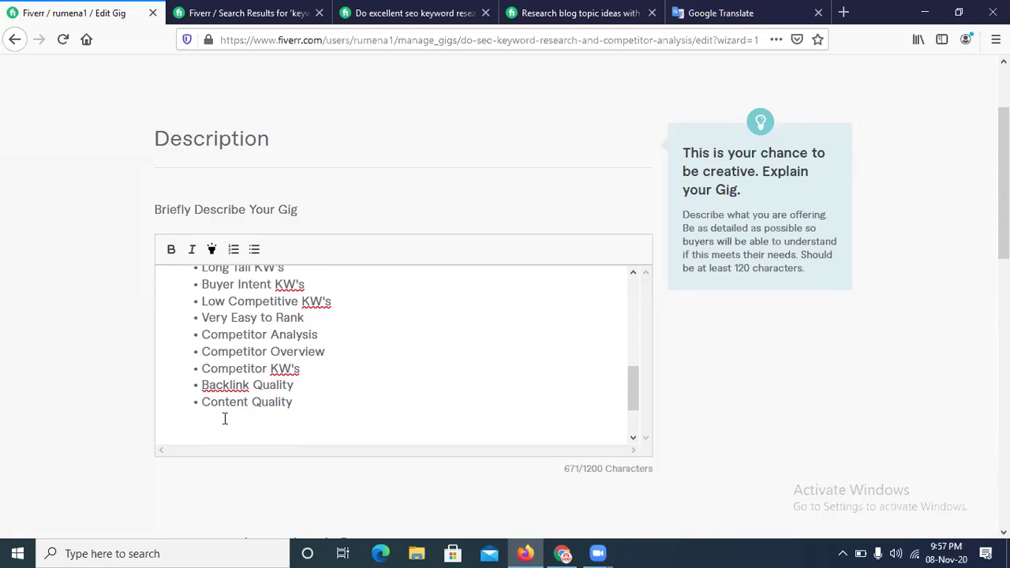
Write the sentence "All the Above Service will be Provide with High Quality." below the bulleted list, followed by a blank line.
text(A)
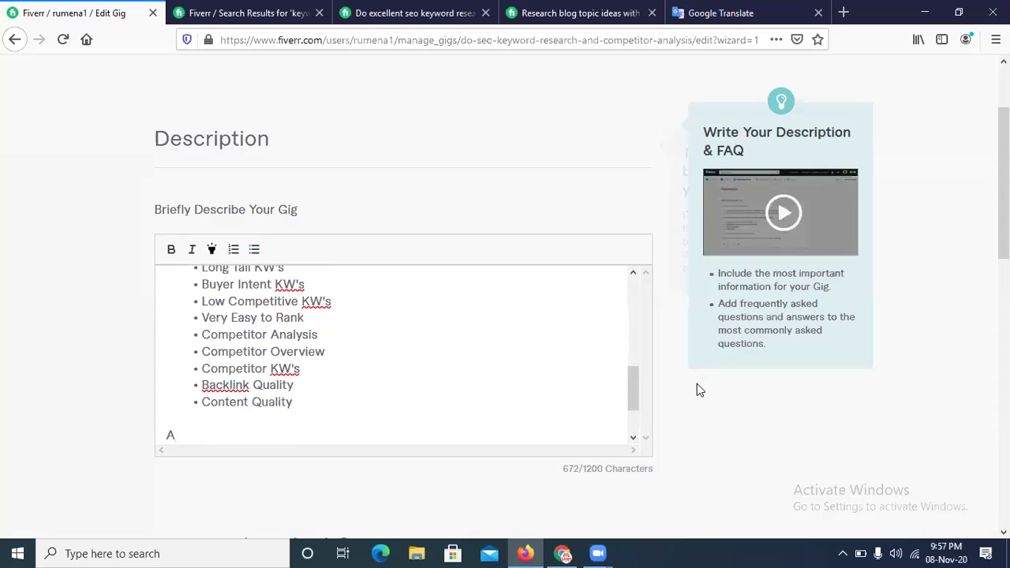
drag(632, 395, 643, 416)
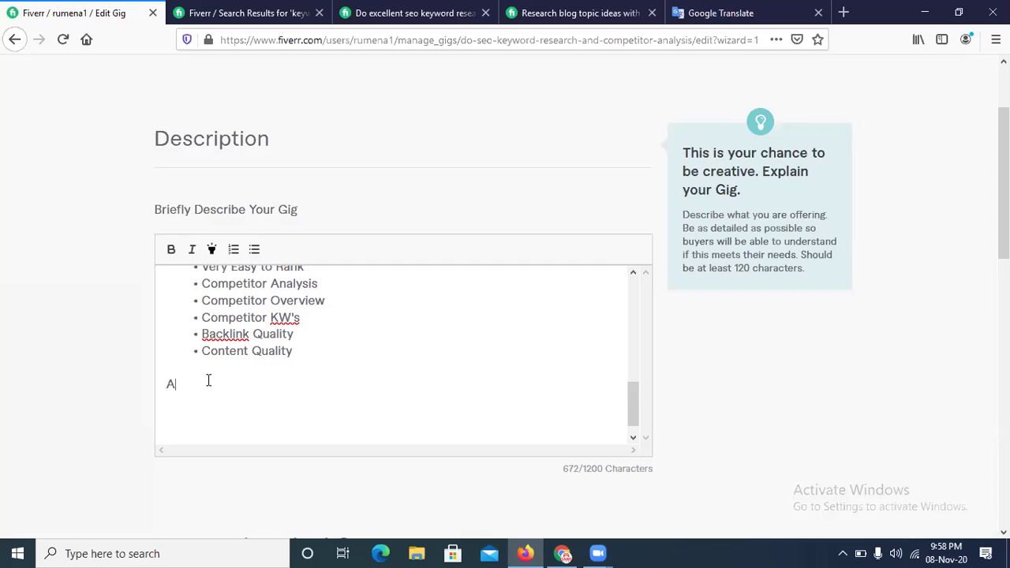
text(ll the Above Service will be)
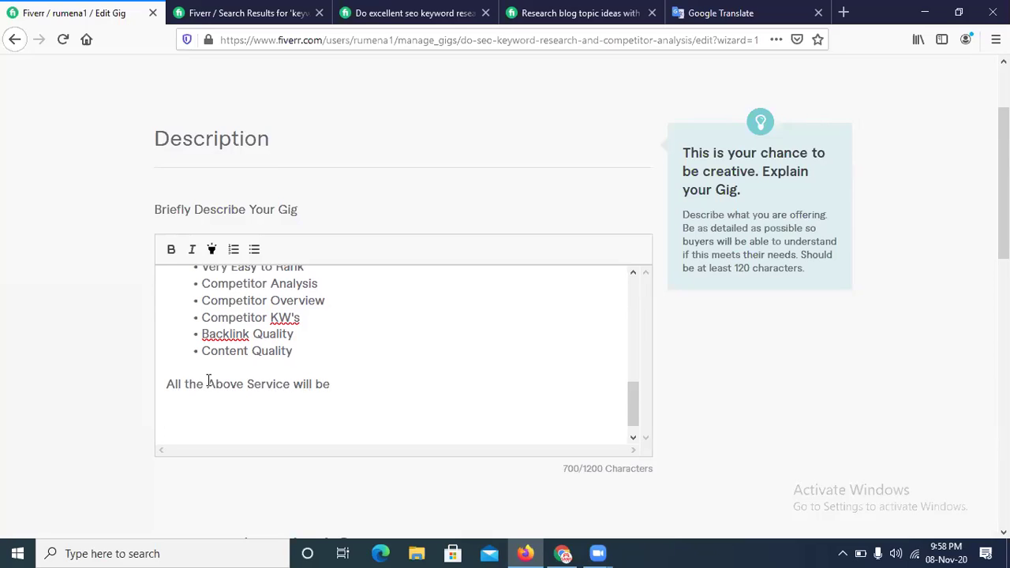
text( Provide)
text(with top)
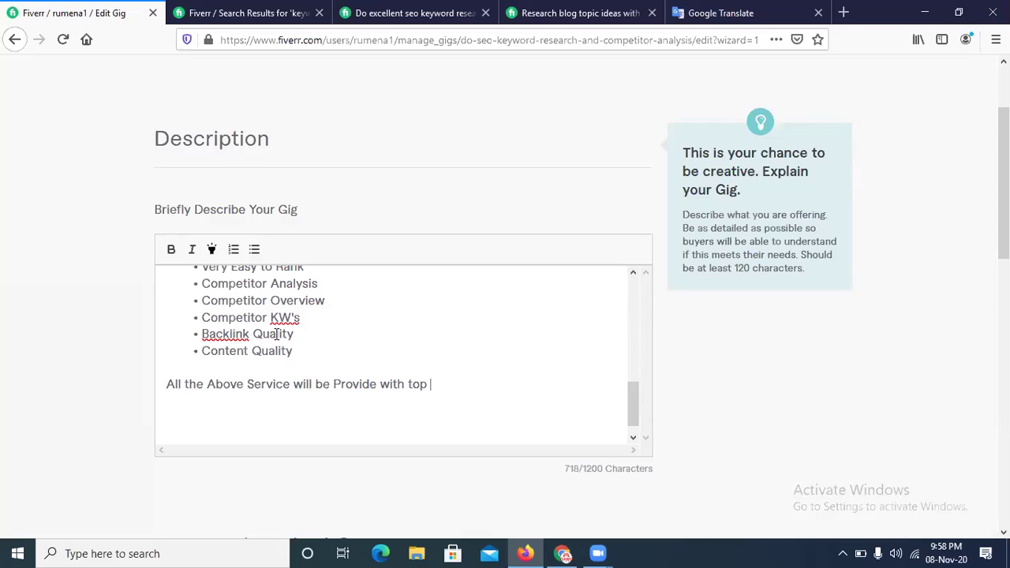
text(Qu)
key(BackSpace)
key(BackSpace)
key(BackSpace)
key(BackSpace)
key(BackSpace)
key(BackSpace)
text(High Quality.)
key(Return)
key(Return)
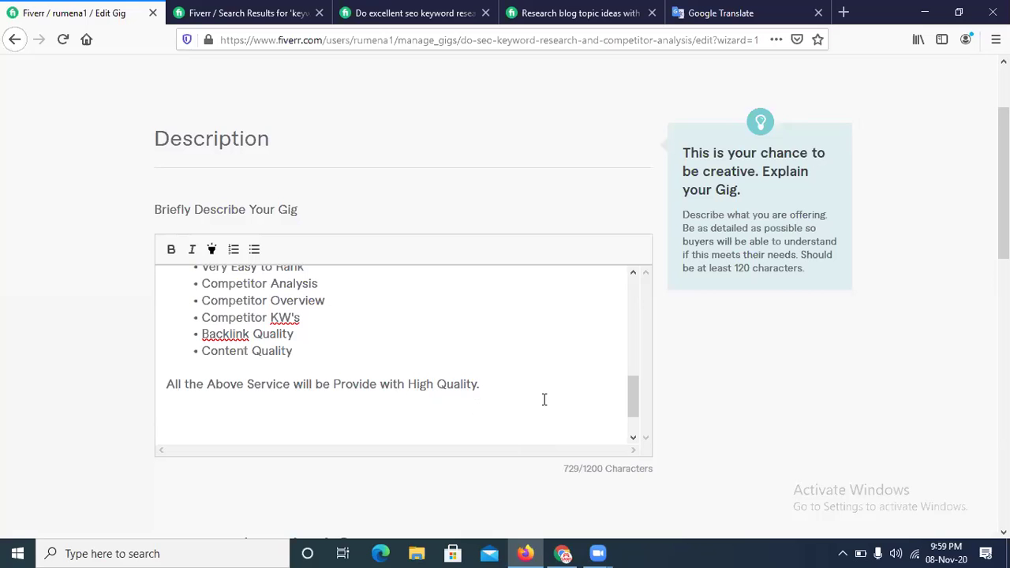
Add the heading "Why You Choose Me?" and start a numbered list below it.
mouse_move(628, 398)
mouse_down()
mouse_move(626, 328)
mouse_move(629, 415)
mouse_up()
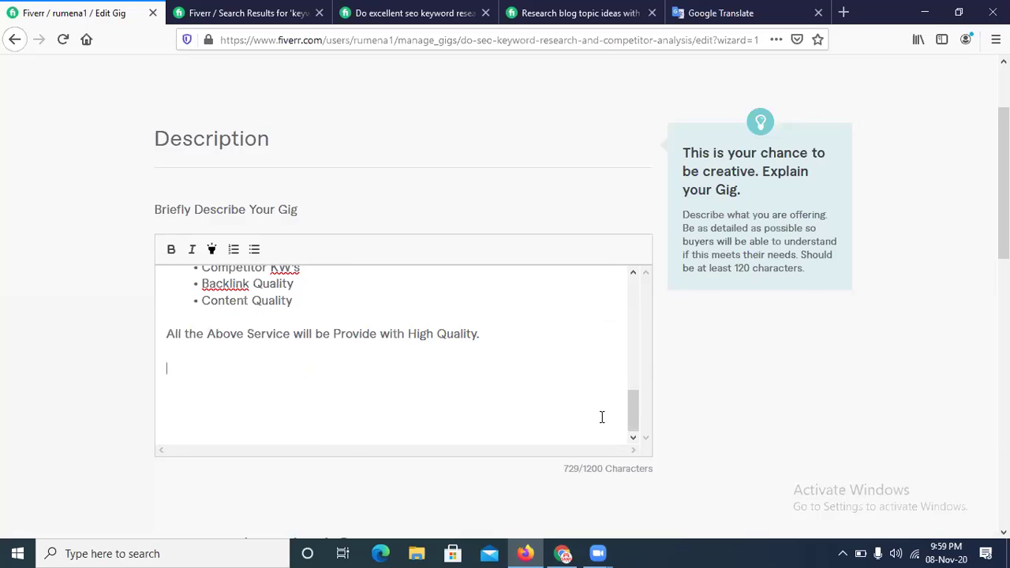
text(Why You Cho)
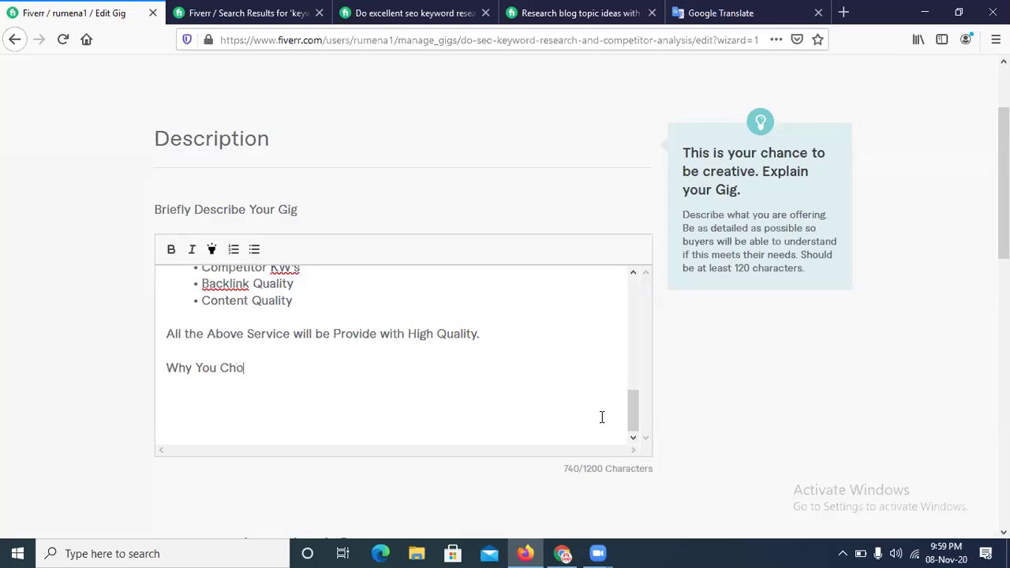
text(ose Me?)
key(Return)
key(Return)
click(234, 250)
Enter "Customer Satisfaction is my Top Priority." as the first item of the numbered list.
text(Get)
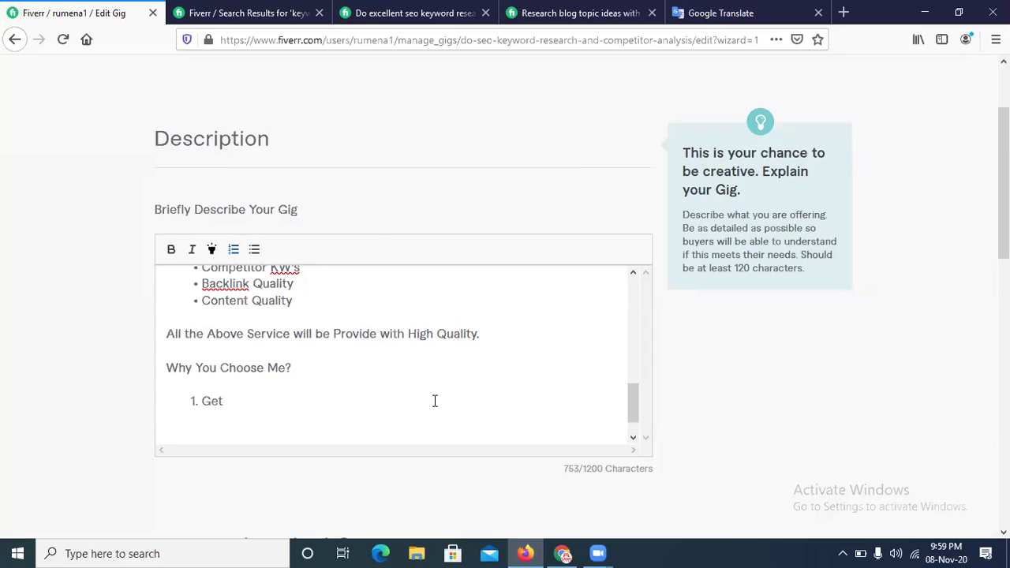
drag(230, 400, 207, 401)
key(BackSpace)
text(ustomer Satisfaction)
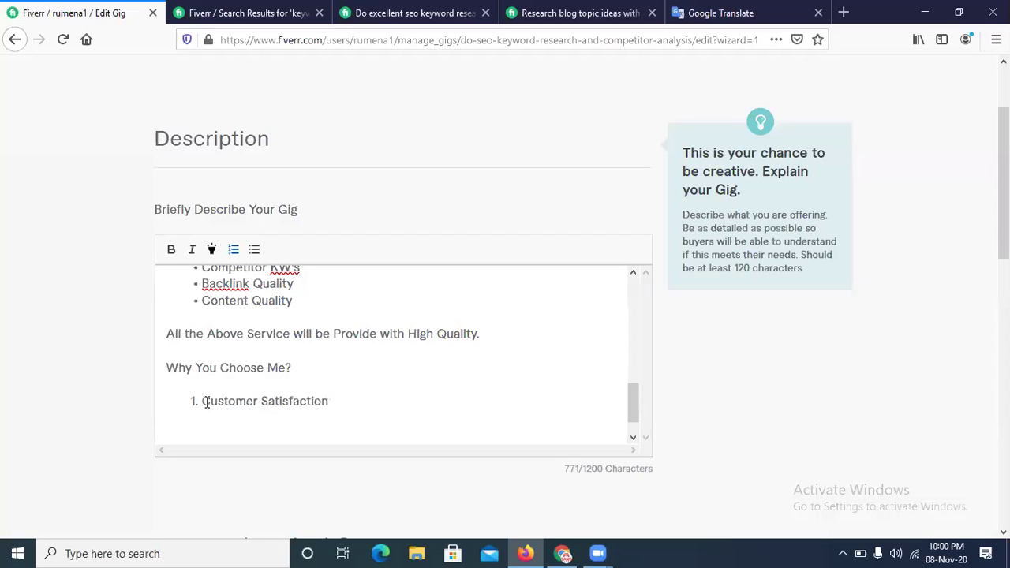
text( is my Top Priorit)
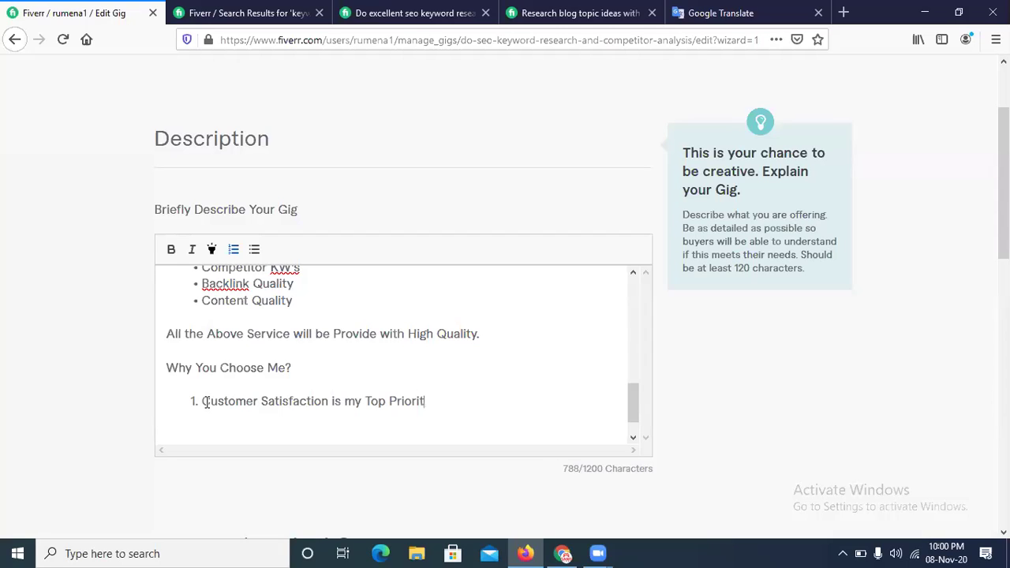
text(y.)
key(Return)
Add the numbered items "100% Money Back Guarantee." and "24/7 Full Online Support.".
text(100% M)
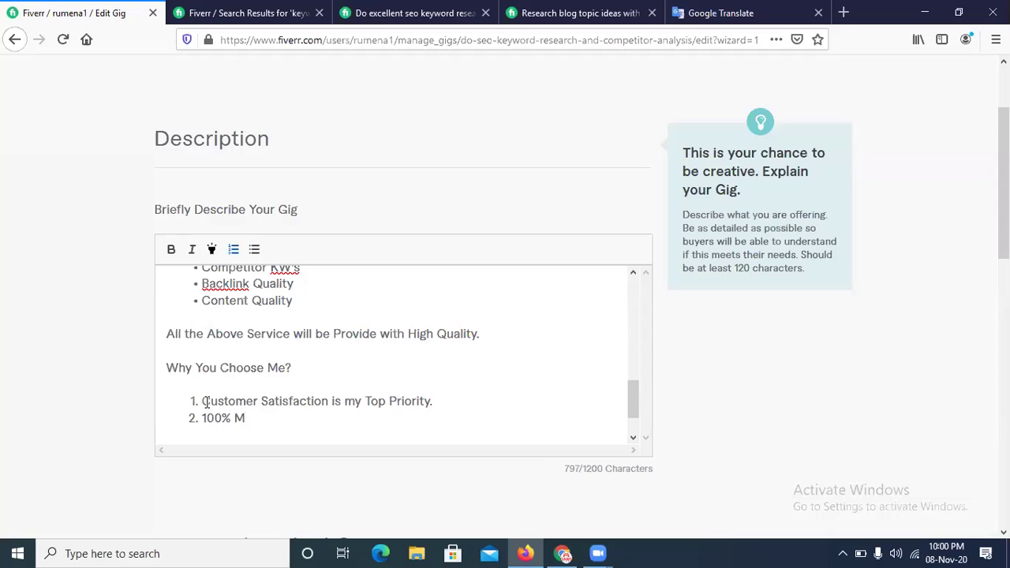
text(oney Back Guar)
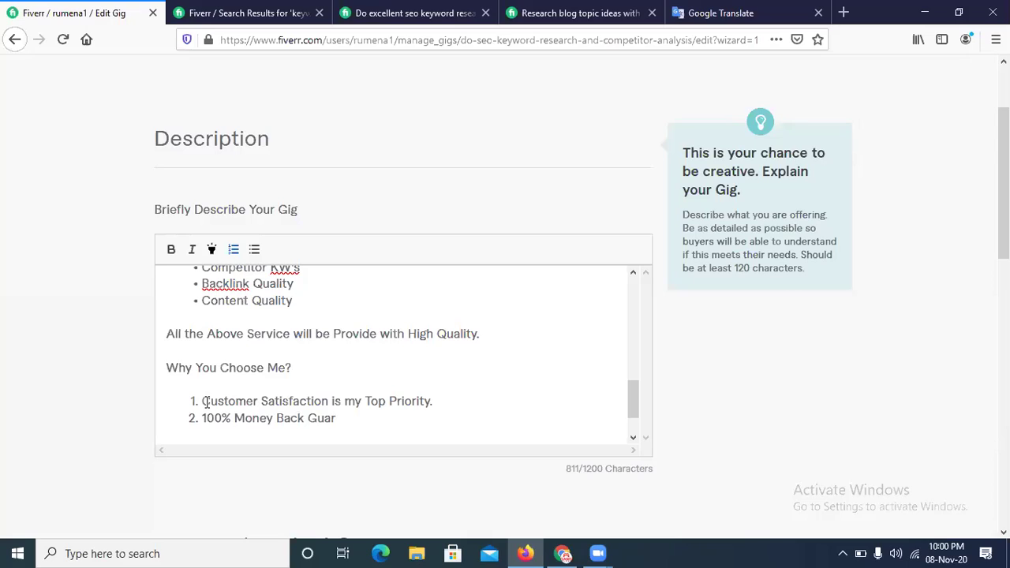
text(antee.)
key(Return)
text(24/7 Full Online Suppo)
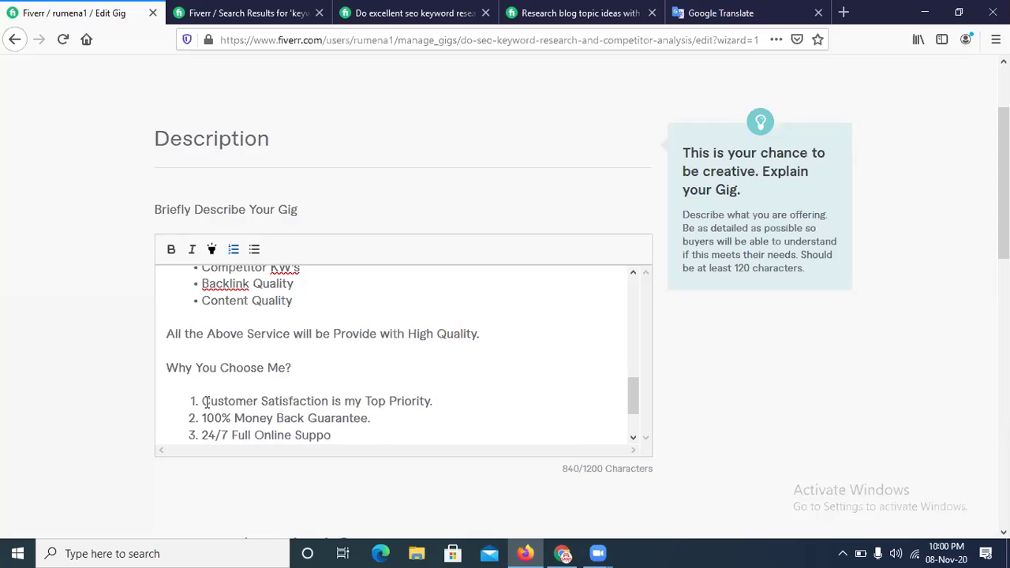
text(rt.)
key(Return)
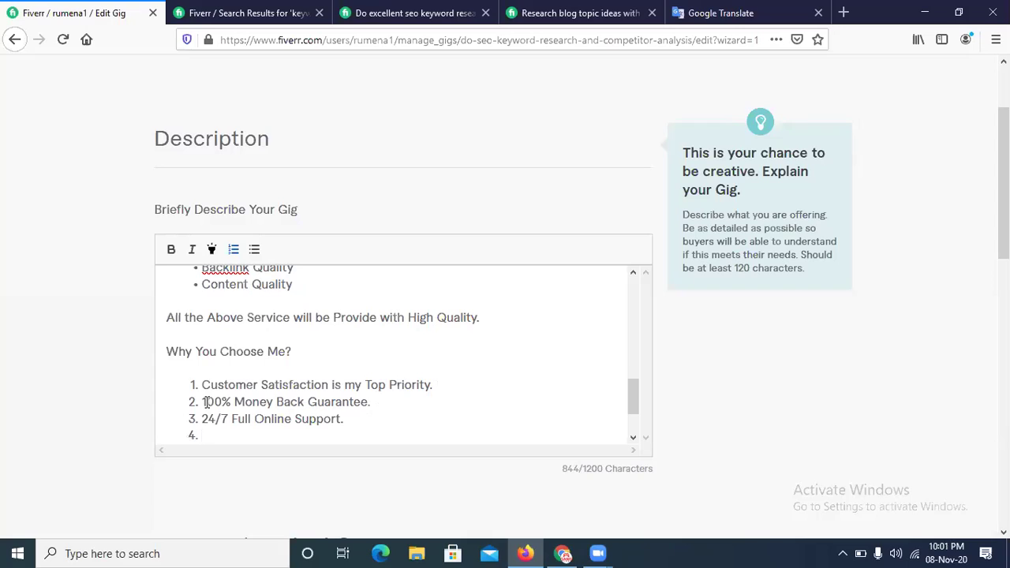
Add "Fast Response on Modification" as the fourth numbered item.
text(Fast Respons)
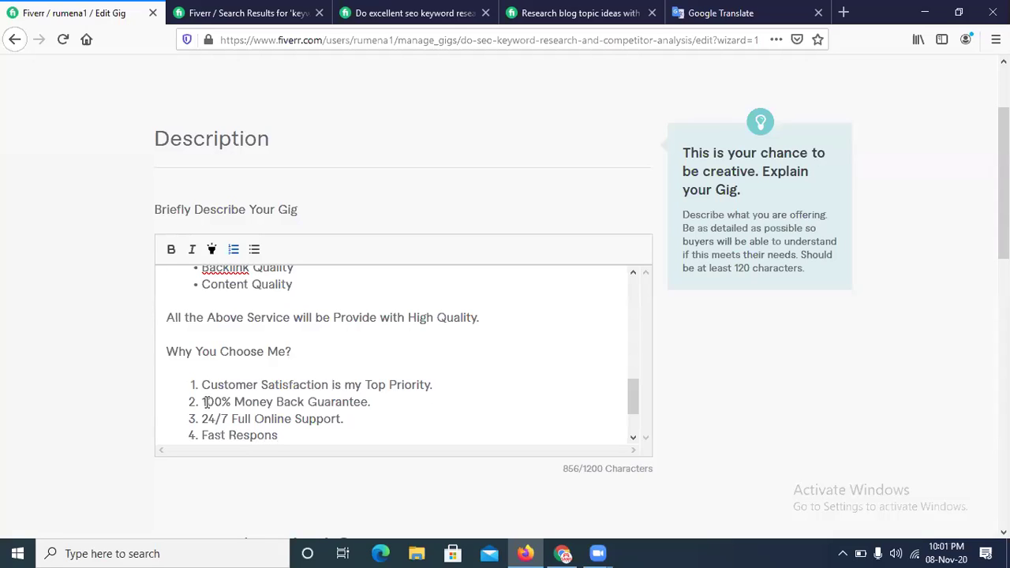
text(e on)
text(Modificatio)
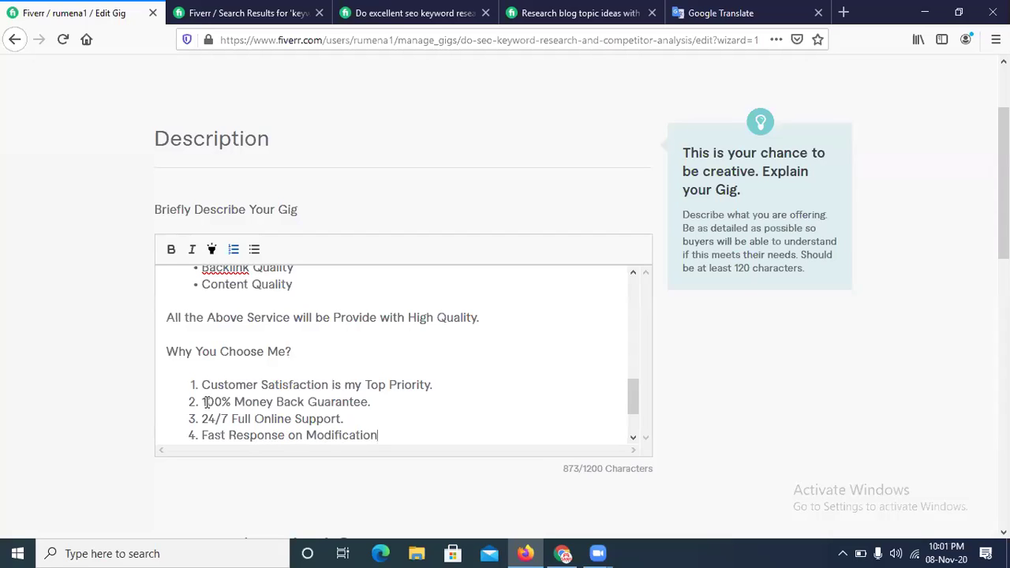
text(n)
key(Return)
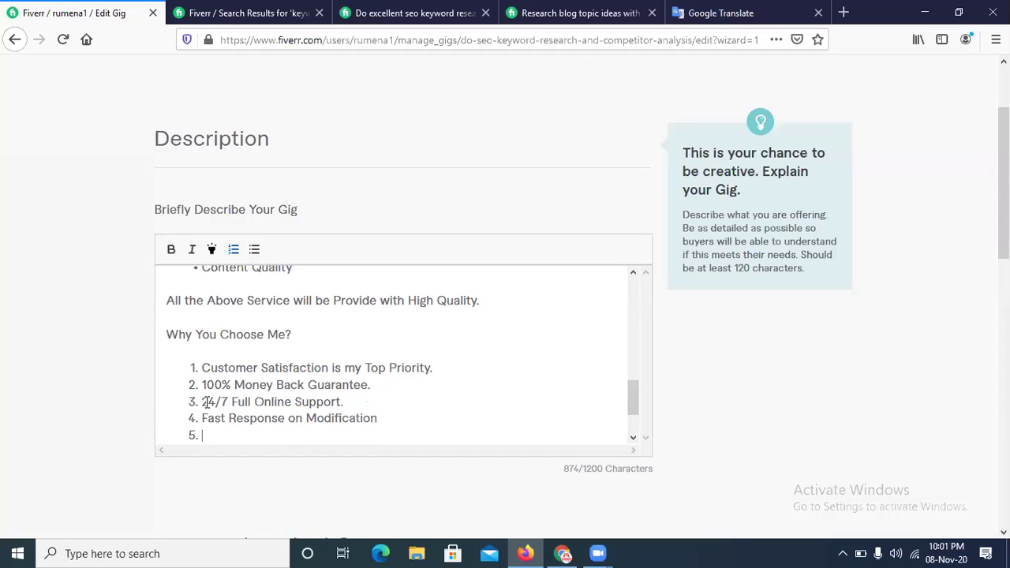
Add the fifth item "Get Every Thing in Excel Sheet Easy To Access", correcting the spelling of "Excel", and end the numbered list.
text(Get Every)
text(Thing in Excell Sheet Easy To)
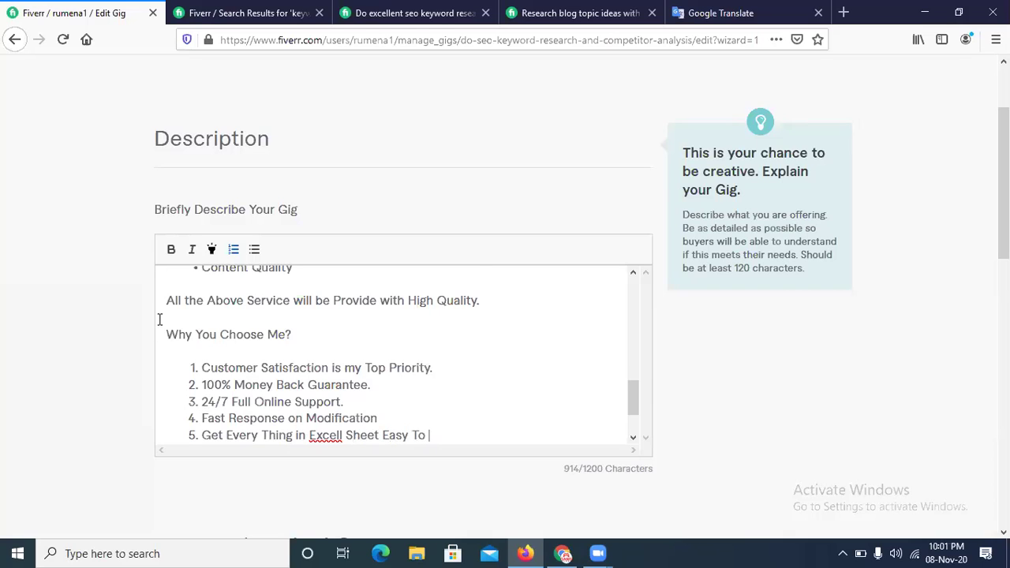
right_click(311, 434)
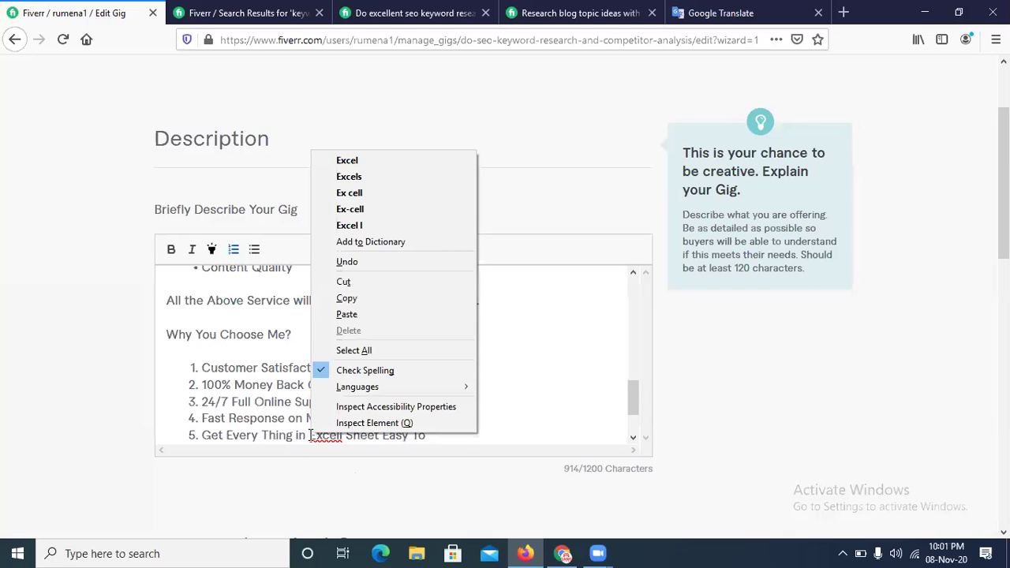
click(350, 176)
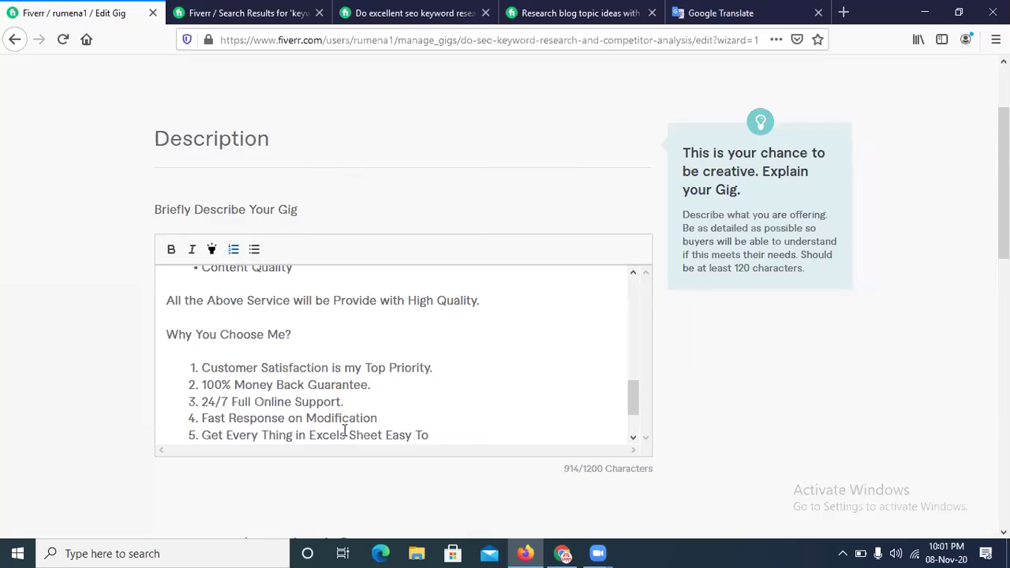
click(347, 435)
key(BackSpace)
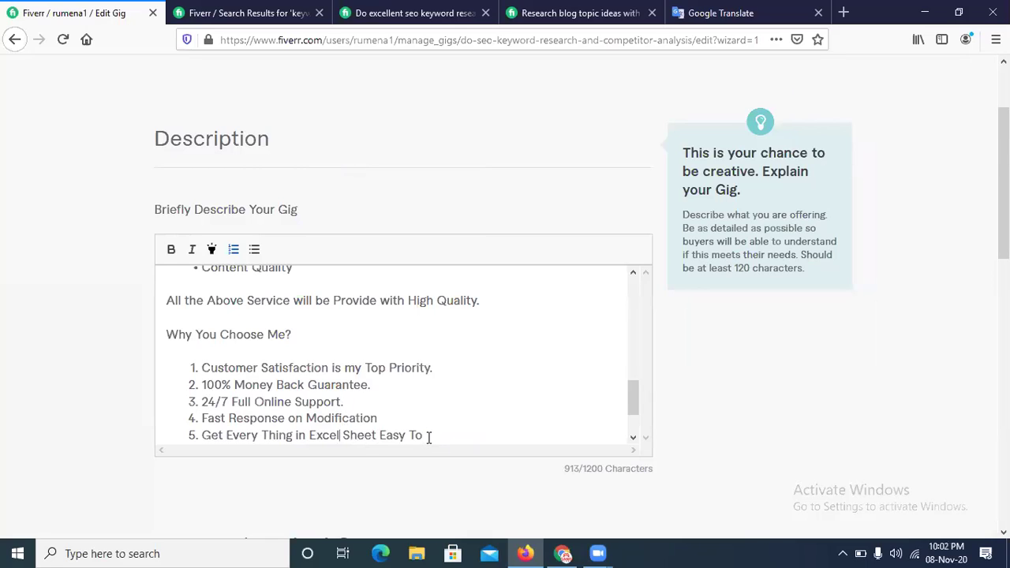
text(ccess)
key(Return)
key(Return)
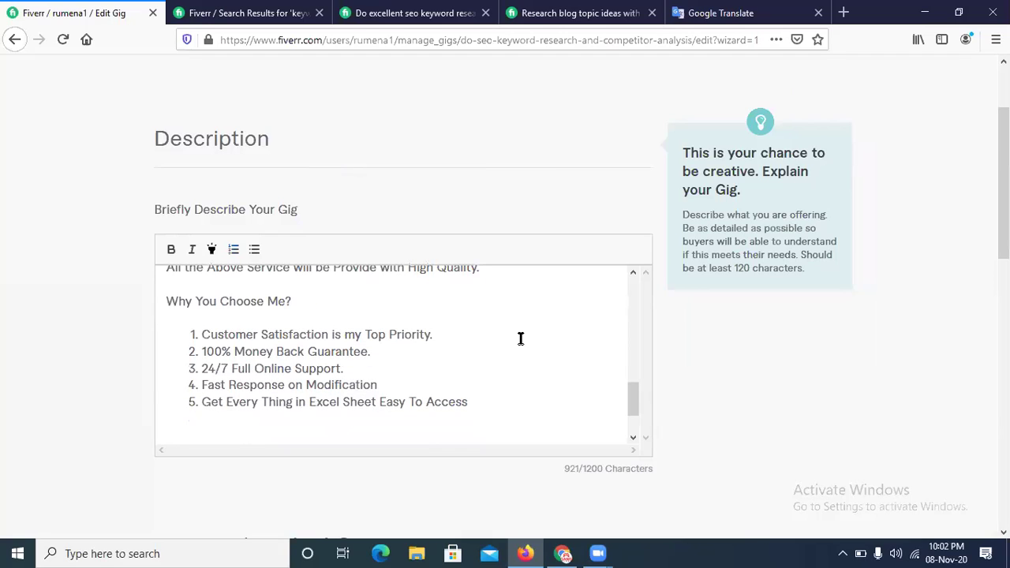
Write the closing line "Fell Free To Contact me before Placing the Order." below the numbered list.
text(FellFree ToConta)
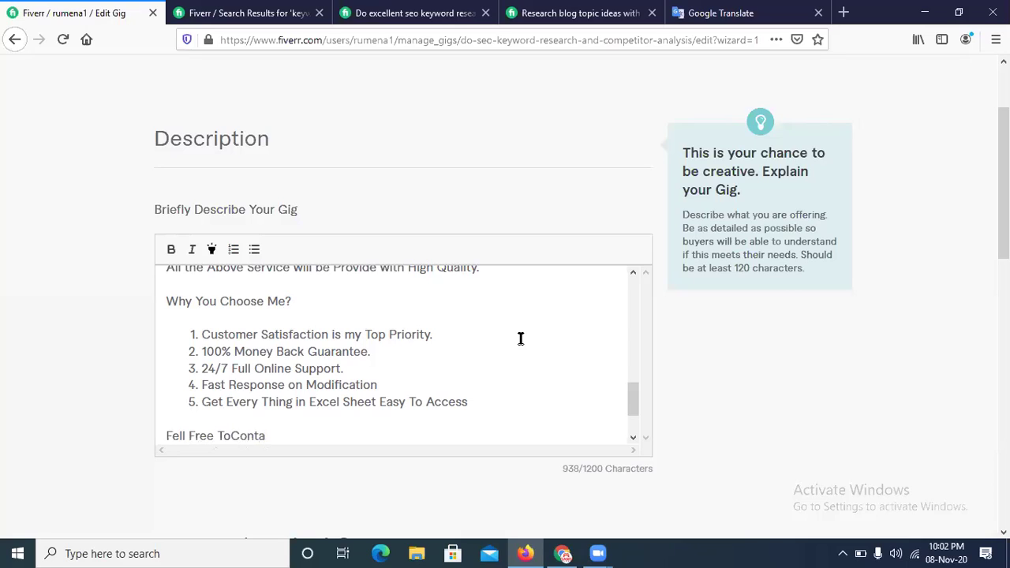
text(ct)
click(230, 435)
click(287, 434)
text(me before Pla)
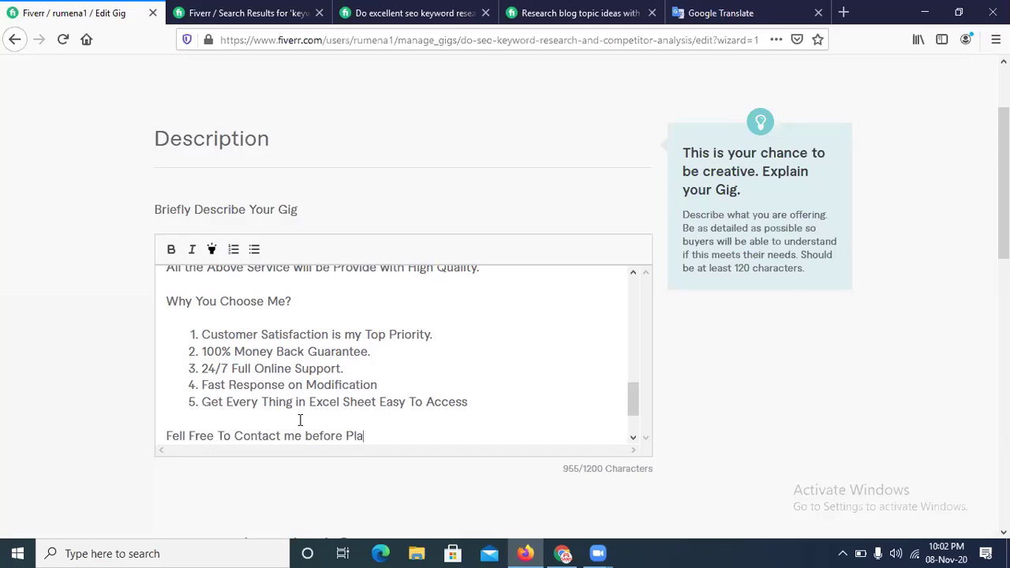
text(cing the Order)
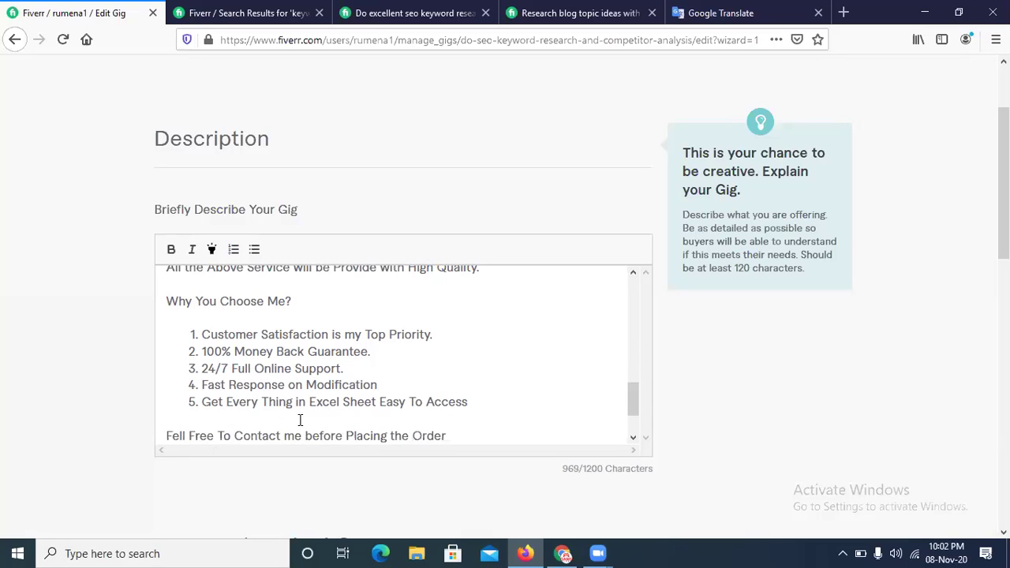
text(.)
Make the line "Congratulations you are in the right place" near the start of the description bold and highlighted.
drag(637, 404, 636, 282)
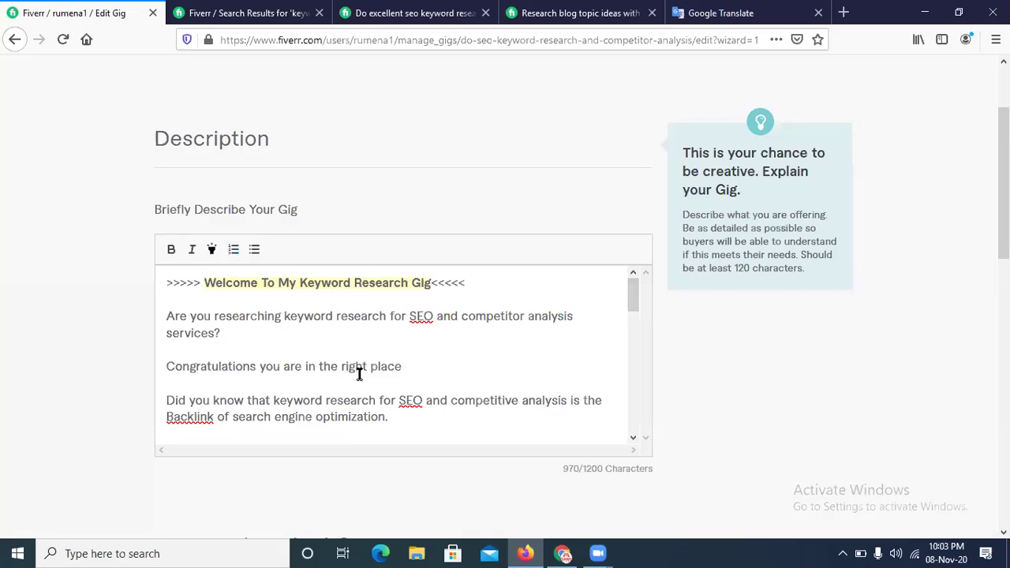
drag(402, 367, 166, 367)
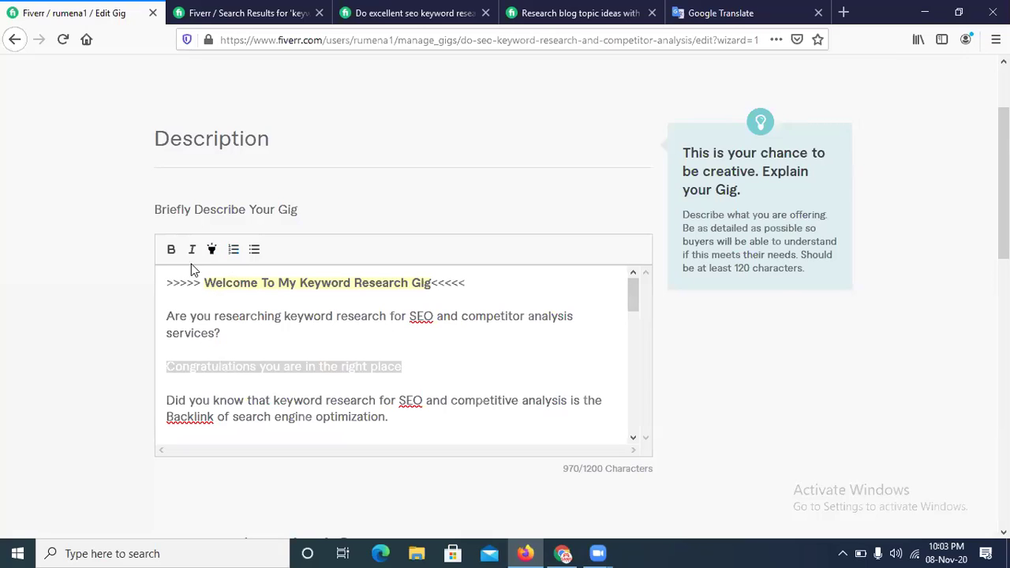
click(171, 251)
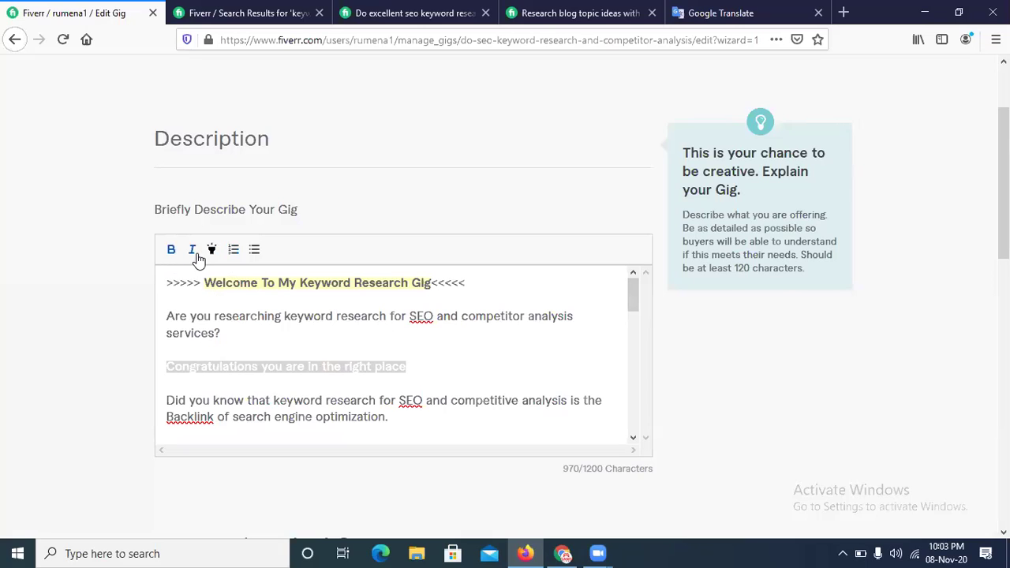
click(434, 368)
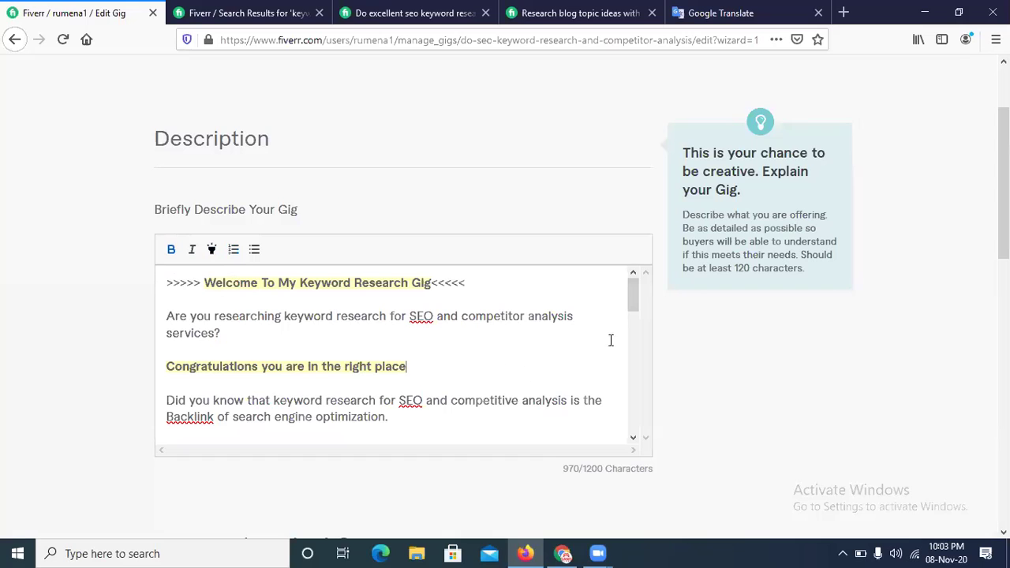
Make "keyword research" in the opening question of the description bold and highlighted.
mouse_move(635, 299)
mouse_down()
mouse_move(639, 315)
mouse_move(637, 297)
mouse_up()
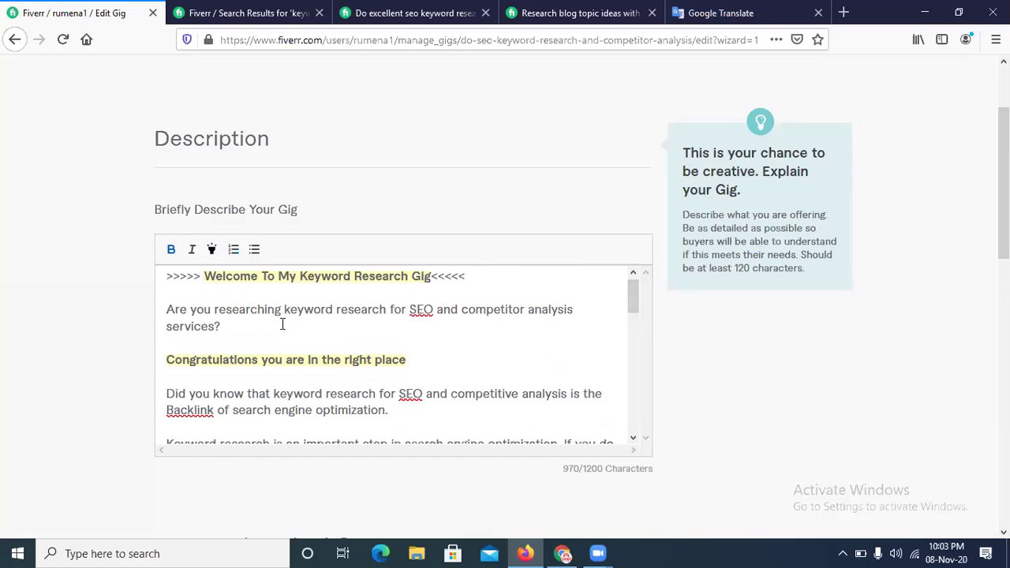
drag(285, 310, 387, 314)
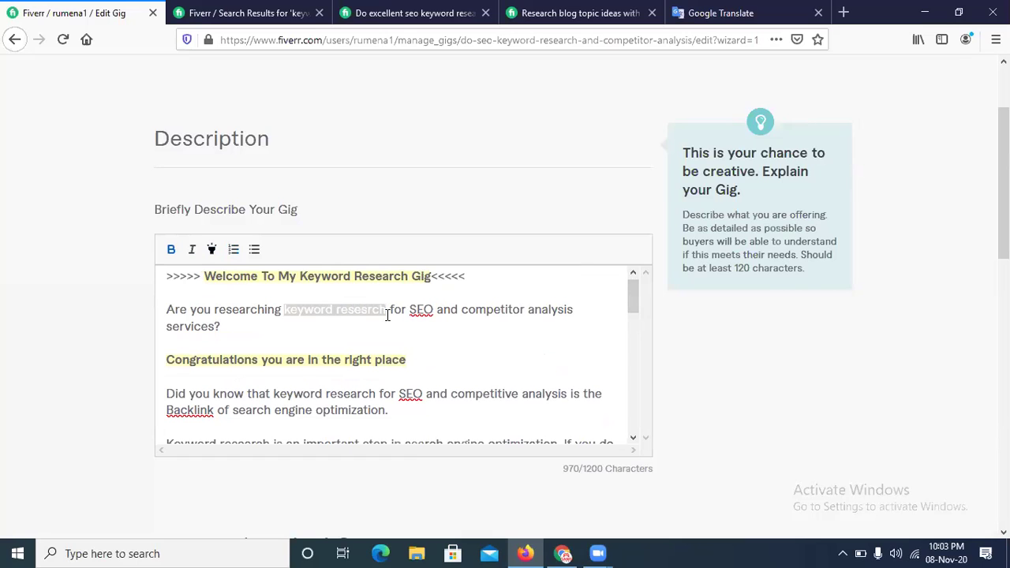
click(171, 250)
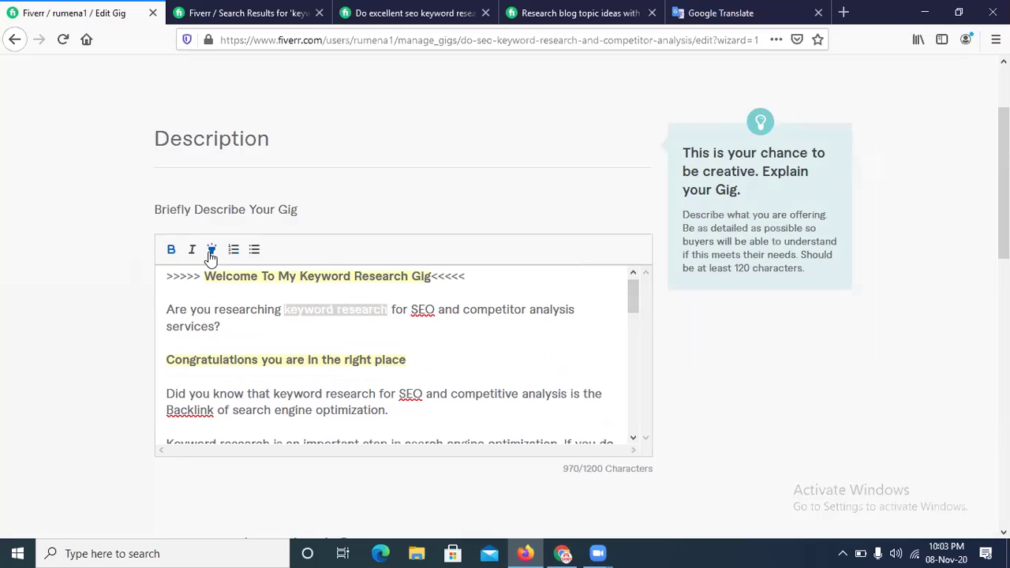
click(354, 345)
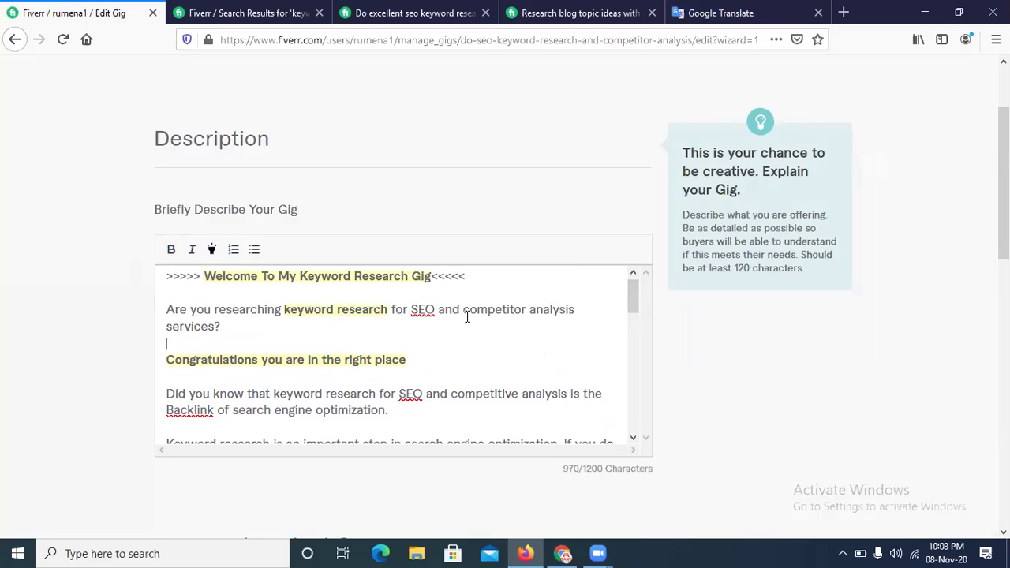
Make "competitor analysis services?" in the opening question of the description bold.
drag(464, 309, 514, 329)
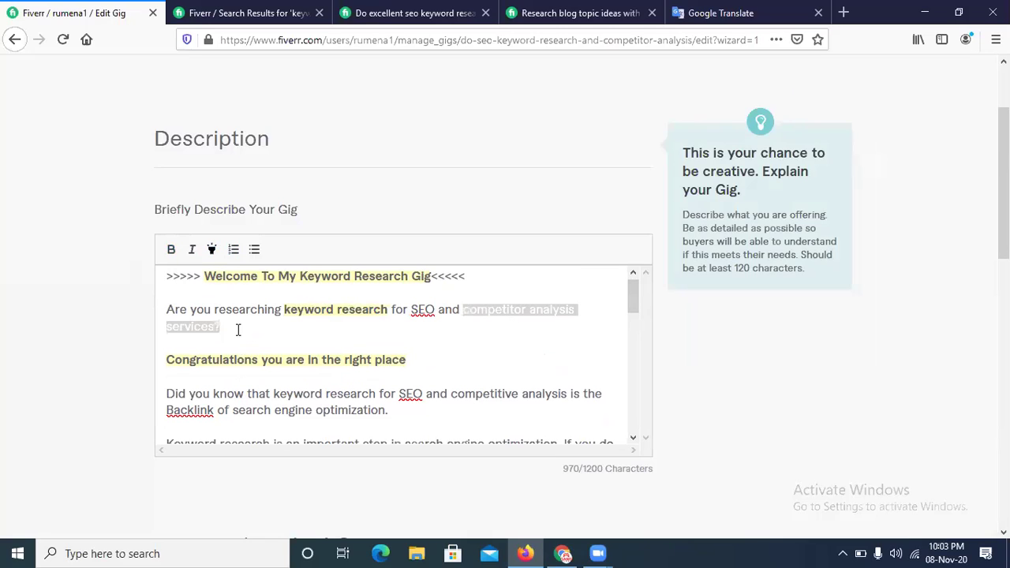
click(171, 249)
click(283, 332)
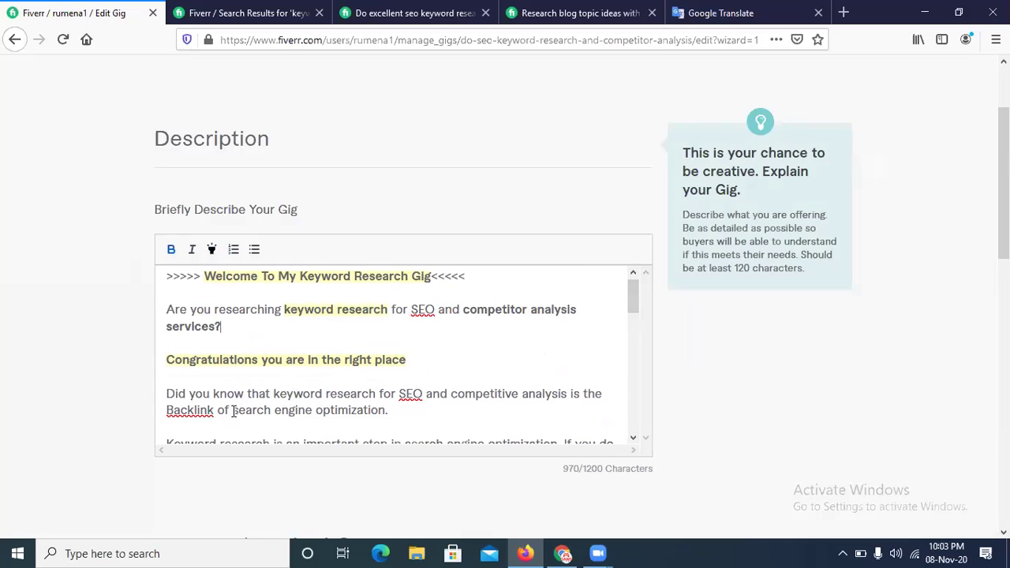
In the "Did you know" sentence, make "keyword research" bold and highlighted and "competitive analysis" bold.
double_click(273, 393)
drag(340, 393, 376, 395)
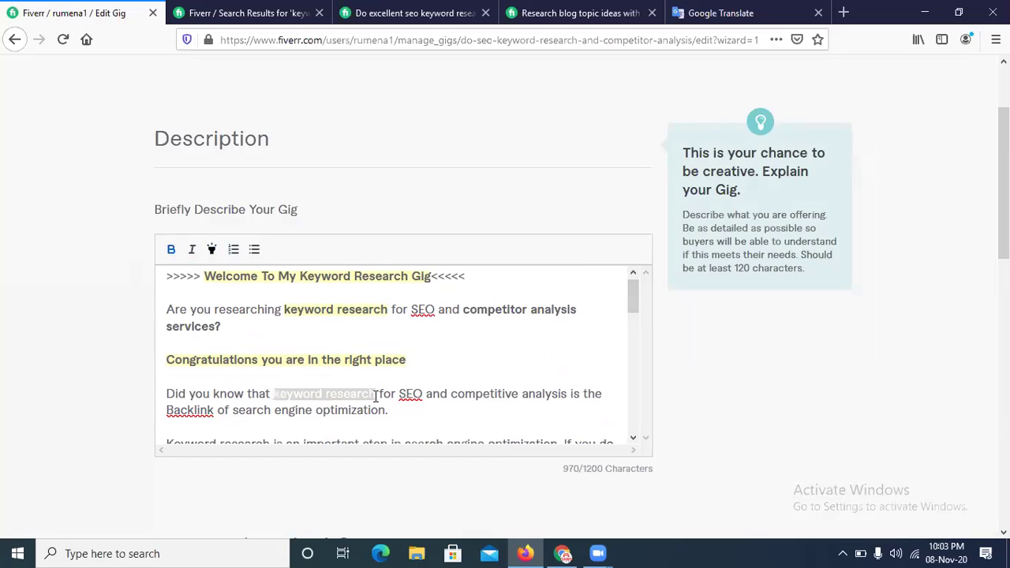
click(170, 250)
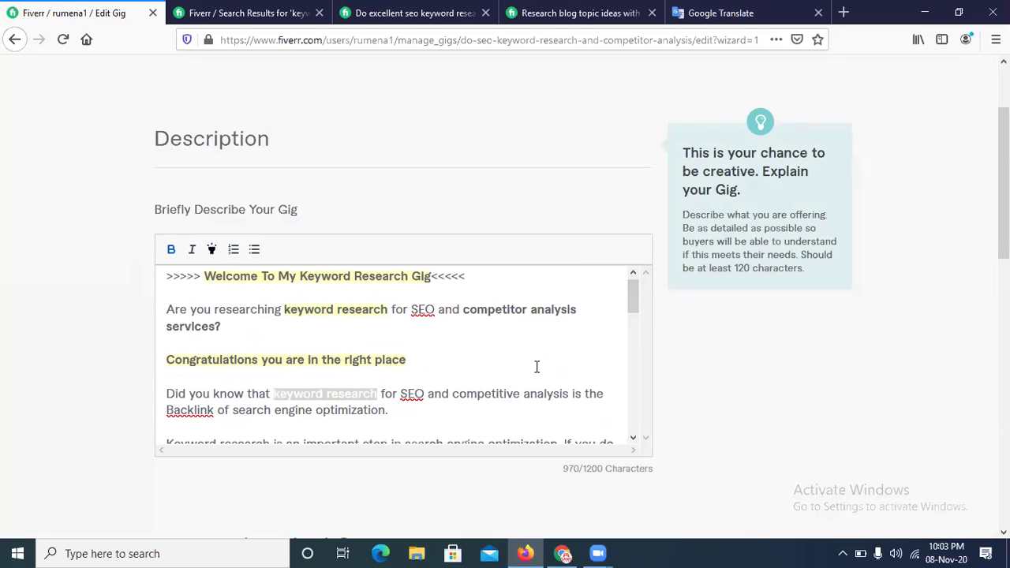
click(537, 367)
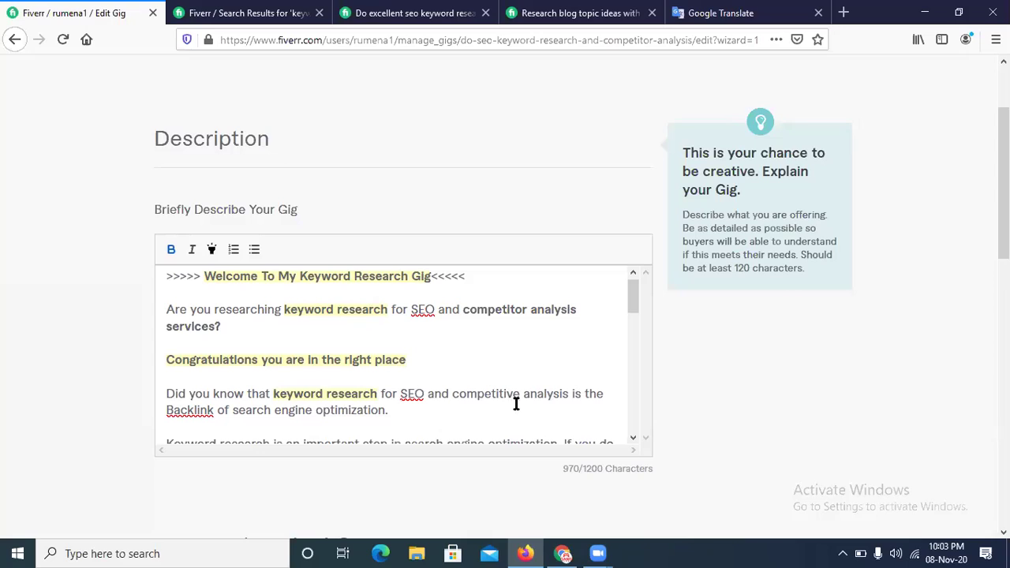
drag(452, 394, 568, 399)
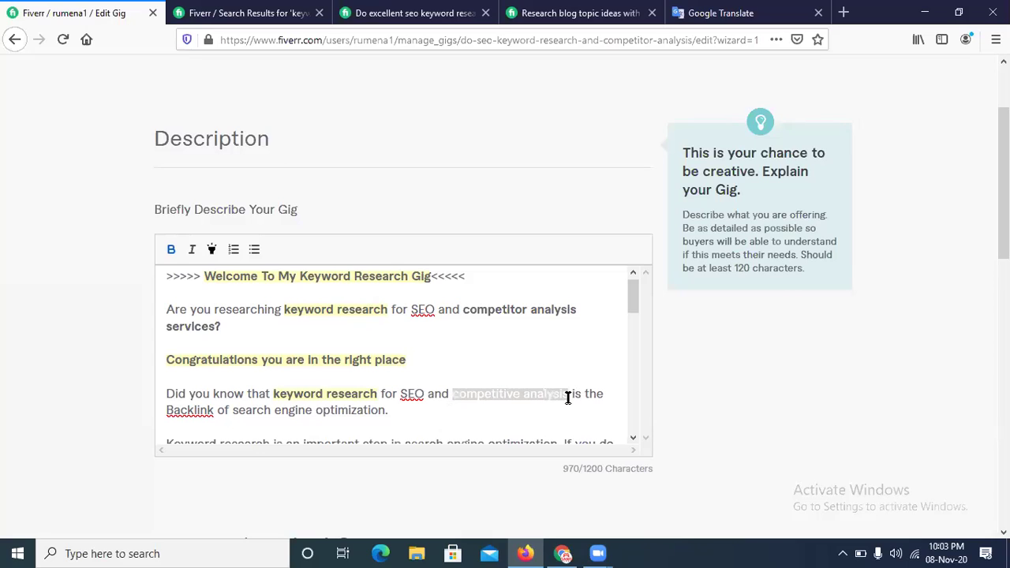
click(179, 251)
click(615, 356)
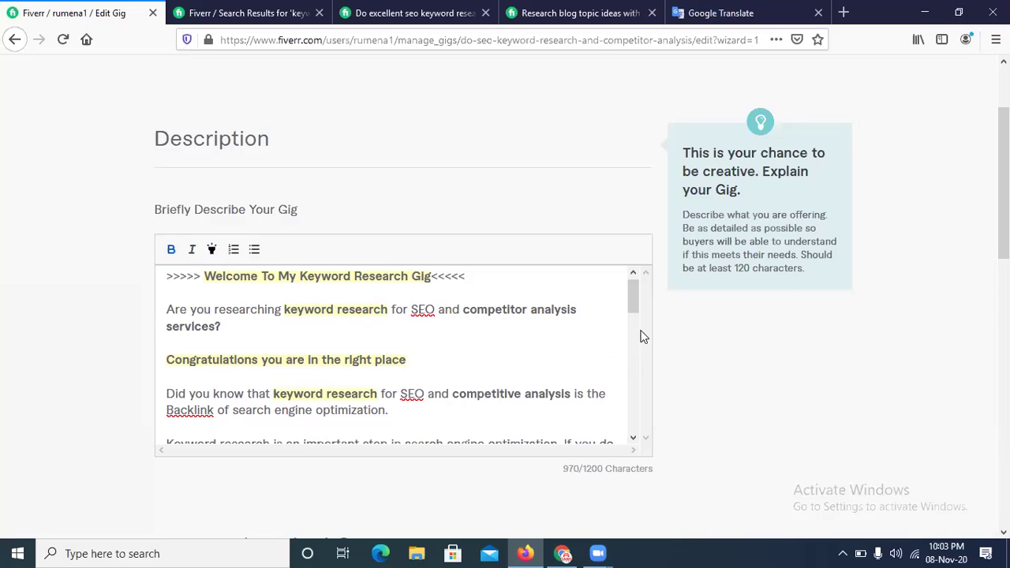
Turn the paragraph starting "Keyword research is an important step" into a bulleted item.
drag(633, 303, 634, 319)
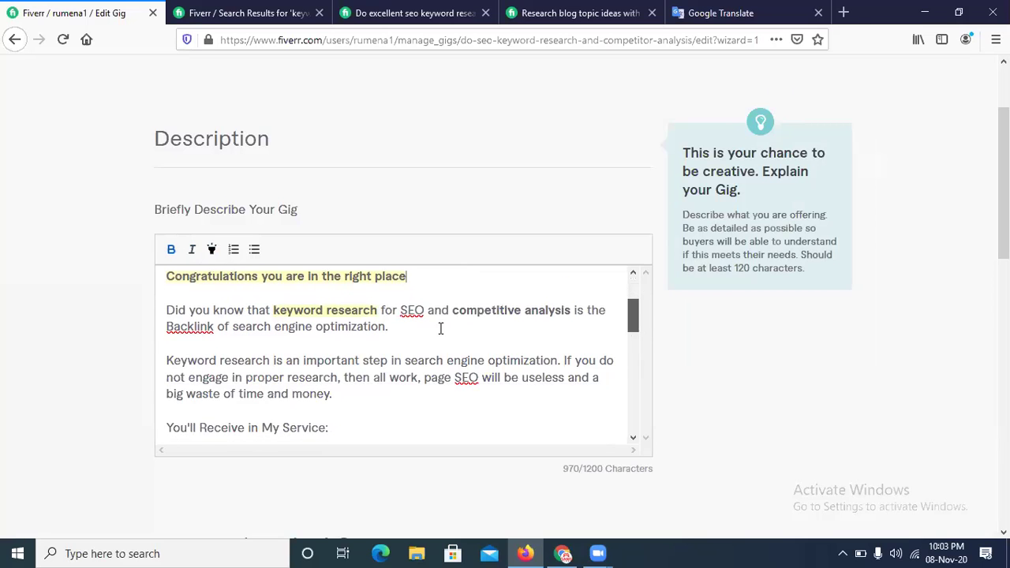
scroll(426, 329, down, 1)
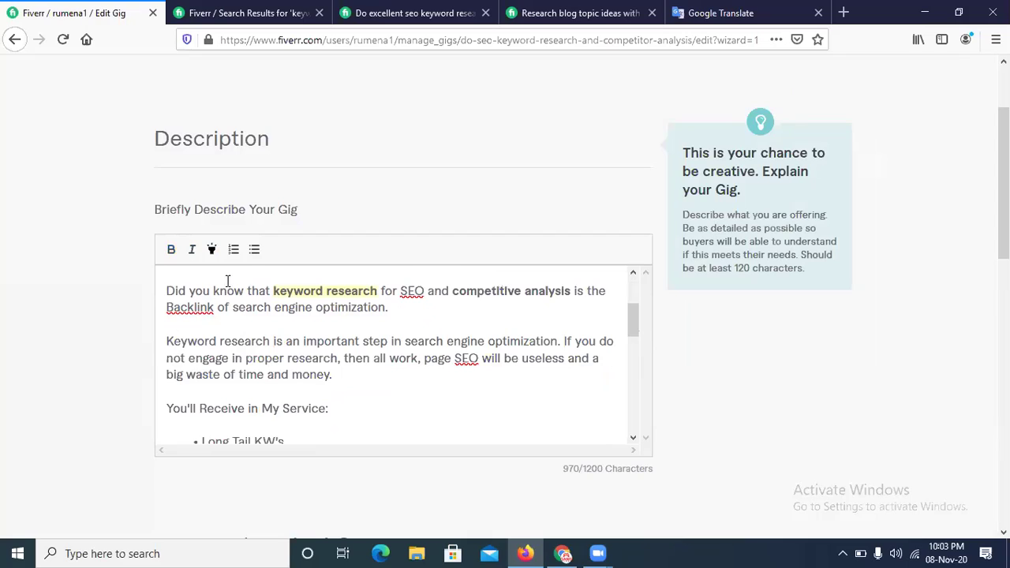
click(254, 249)
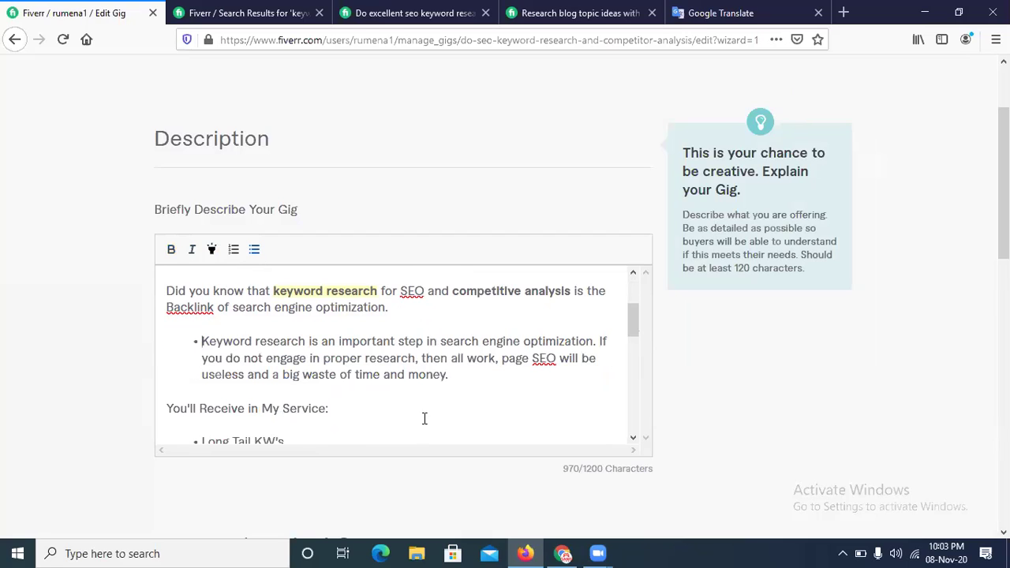
In the bulleted paragraph, make "Keyword research" bold and highlighted and "search engine optimization" bold.
drag(307, 338, 198, 339)
click(170, 253)
click(211, 250)
click(535, 398)
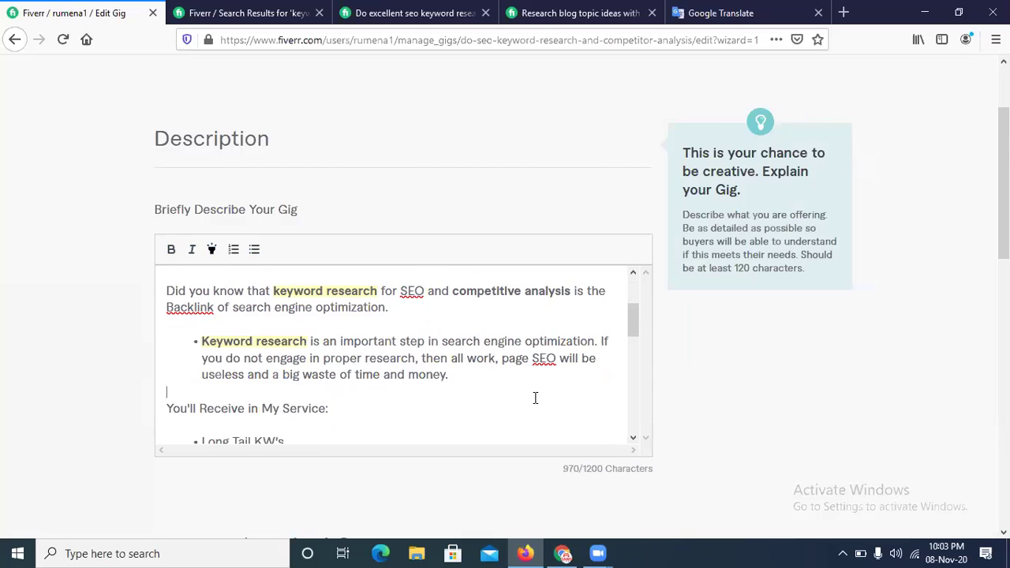
drag(440, 341, 593, 342)
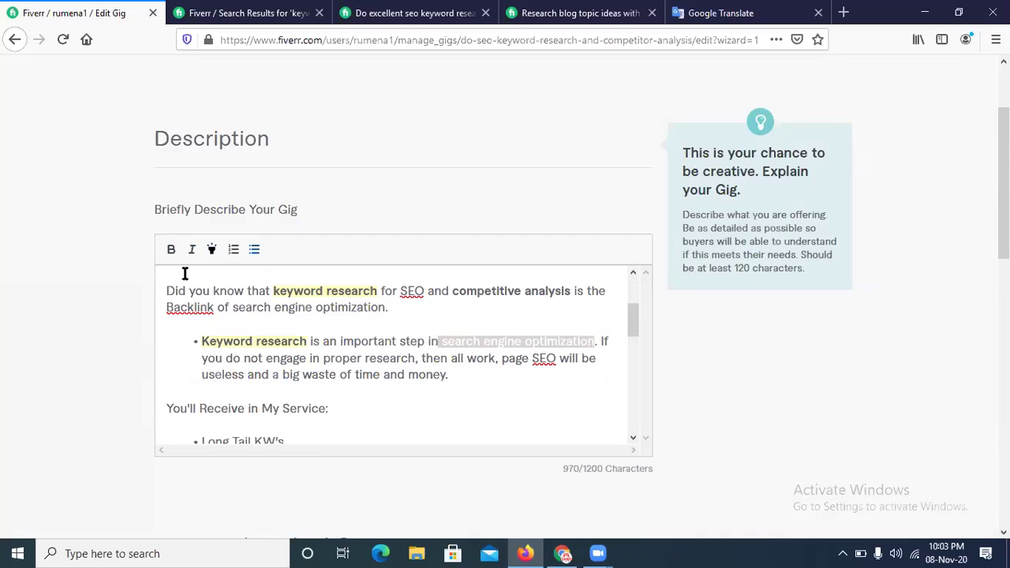
click(170, 249)
click(374, 407)
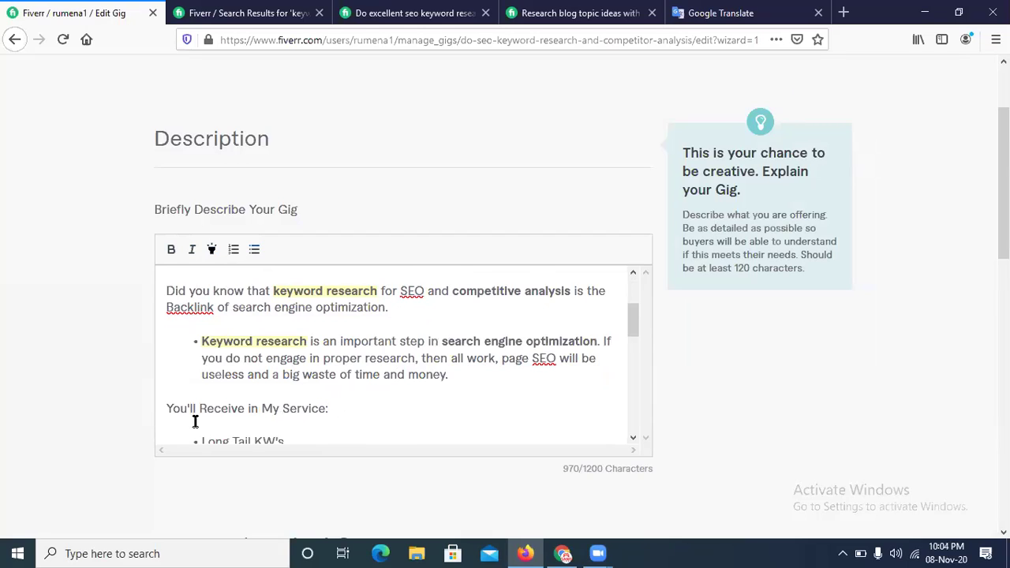
Make the heading "You'll Receive in My Service:" bold and highlighted.
drag(357, 408, 157, 408)
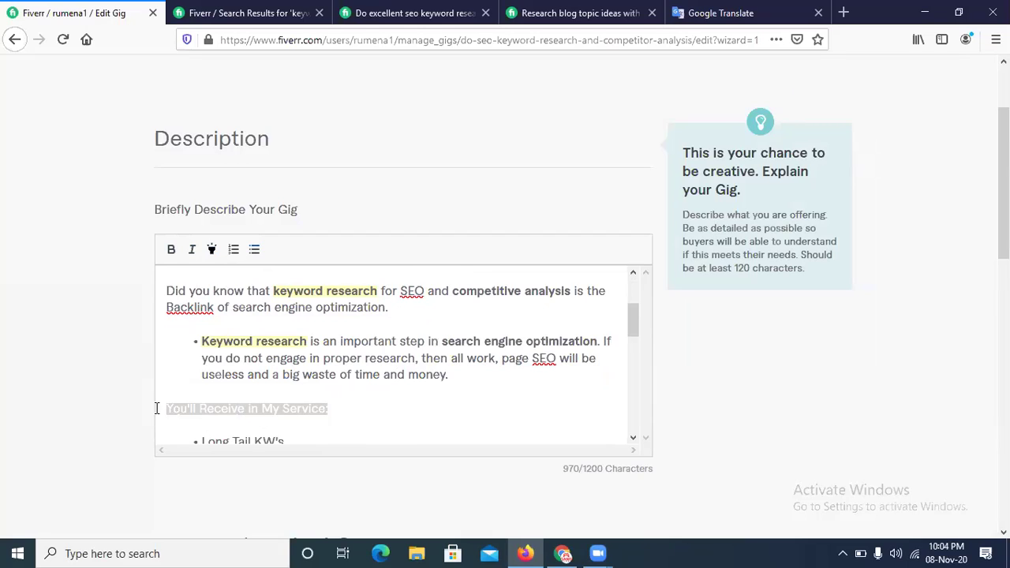
click(169, 251)
click(212, 249)
click(399, 419)
Make all bulleted service items from "Long Tail KW's" to "Content Quality" bold.
drag(636, 316, 638, 344)
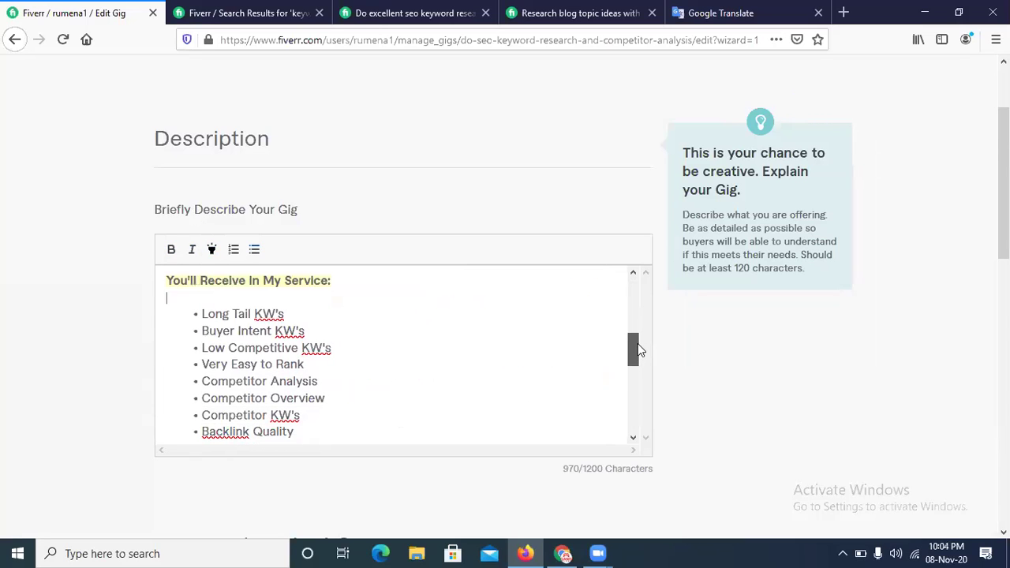
scroll(635, 350, down, 1)
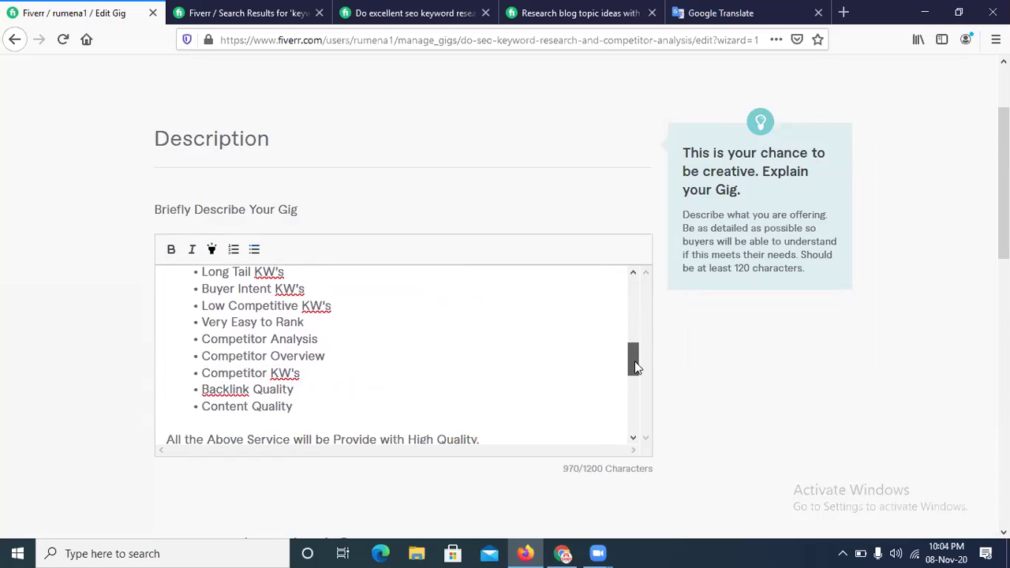
drag(297, 400, 171, 293)
click(171, 249)
click(393, 346)
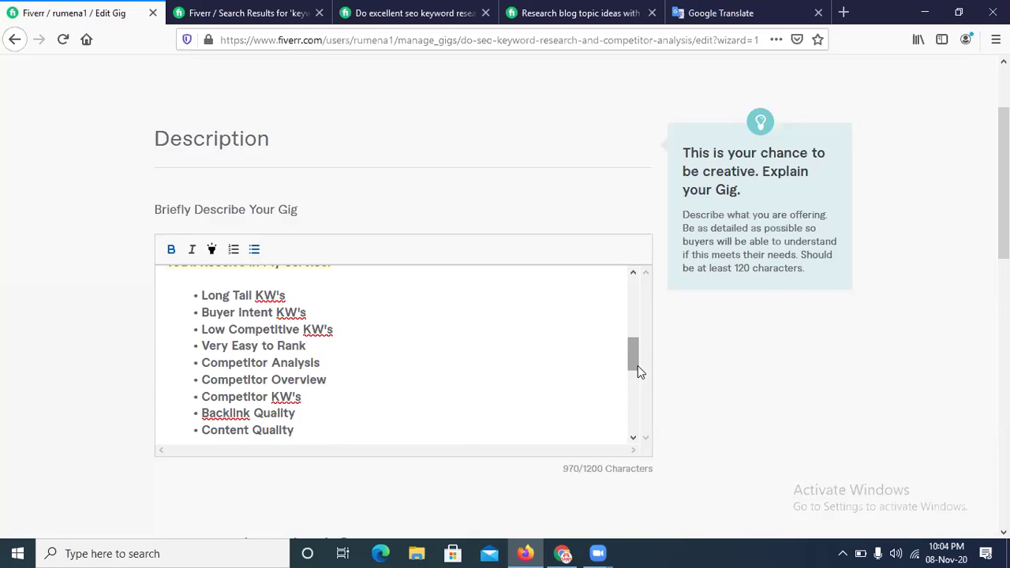
Bold the line "All the Above Service will be Provide with High Quality." and make the heading "Why You Choose Me?" bold and highlighted.
scroll(640, 381, down, 2)
drag(483, 373, 84, 376)
click(171, 249)
drag(291, 406, 92, 405)
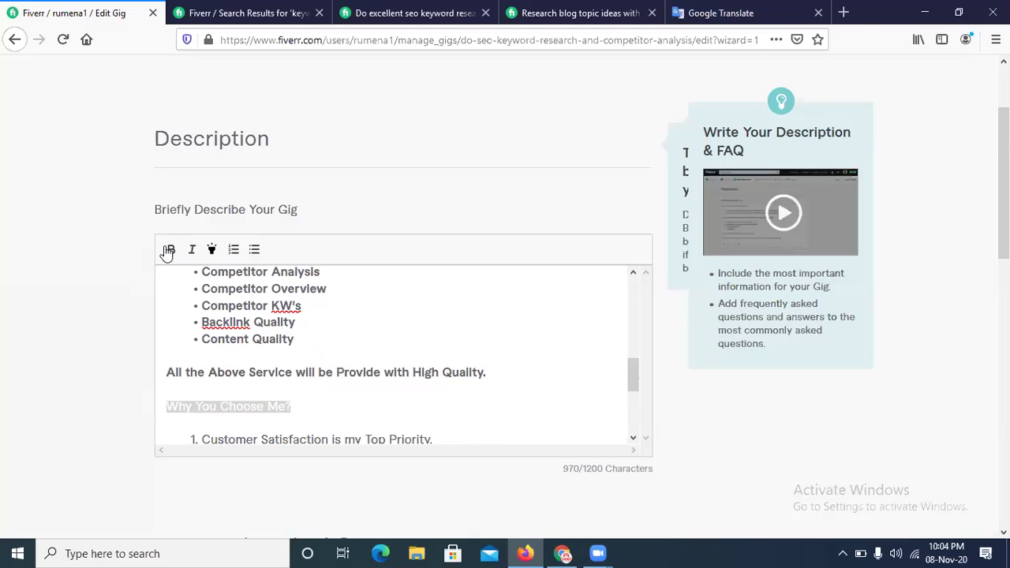
click(212, 250)
click(447, 412)
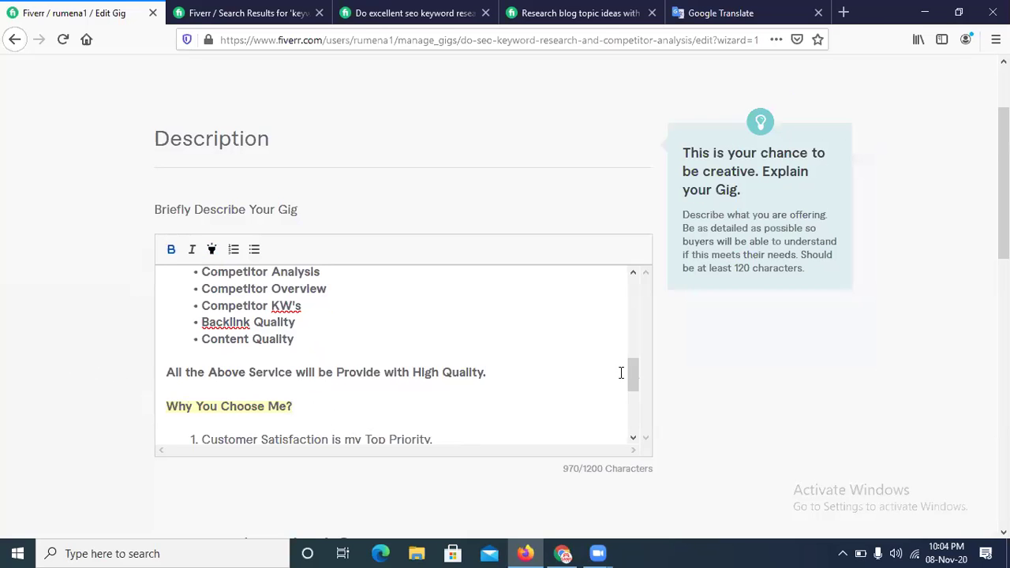
Make the closing line "Fell Free To Contact me before Placing the Order." bold and highlighted.
drag(629, 369, 627, 405)
drag(449, 384, 158, 386)
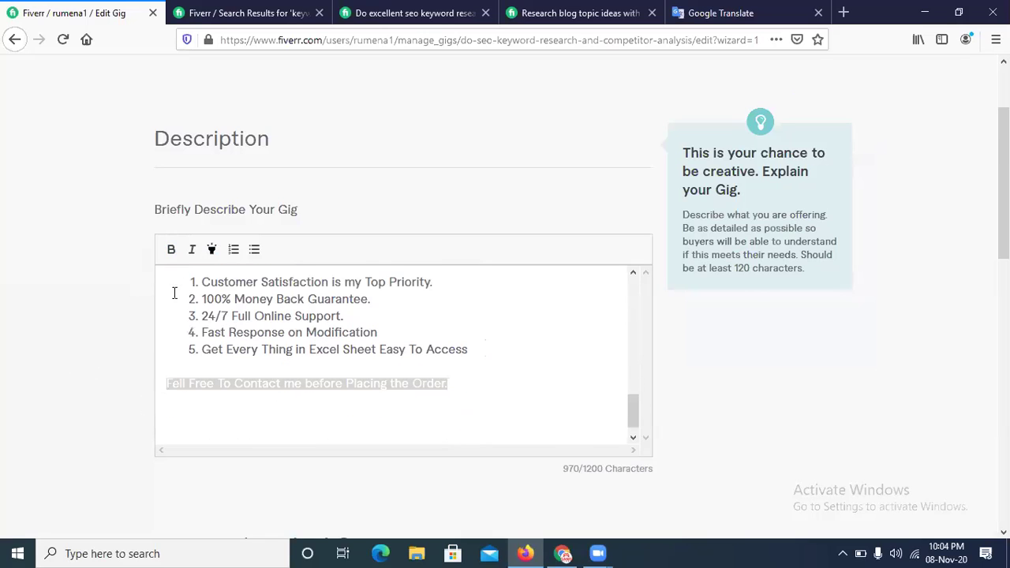
click(171, 249)
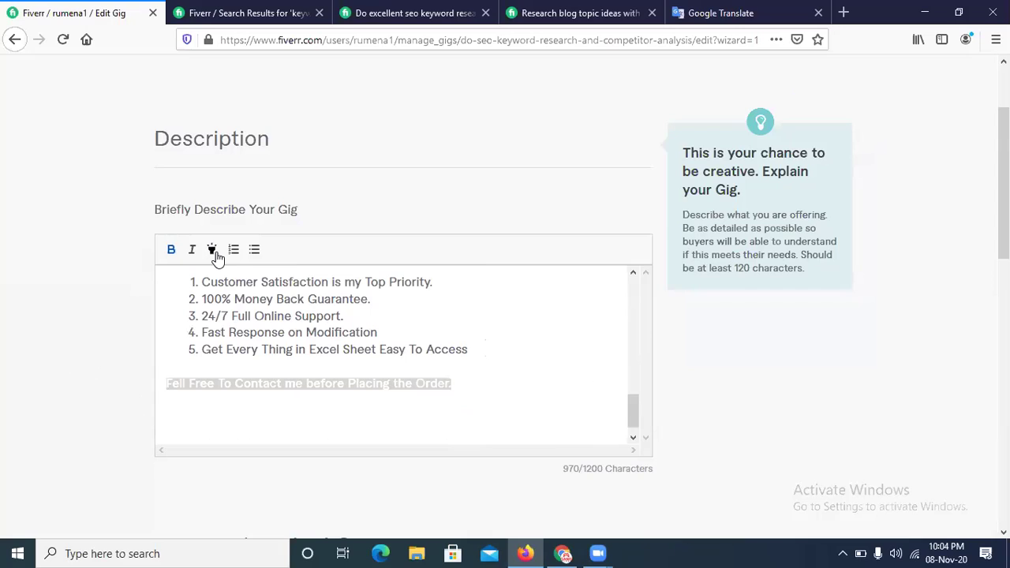
click(510, 365)
click(486, 377)
Add "Thank You." as the final line of the description, separated by a blank line.
key(Return)
key(Return)
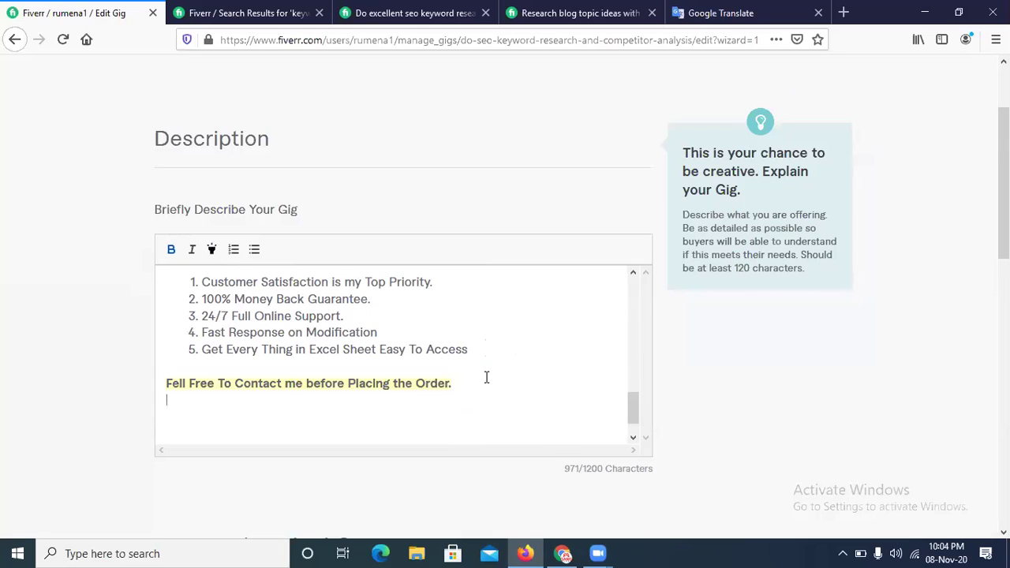
text(Thank You)
text(.)
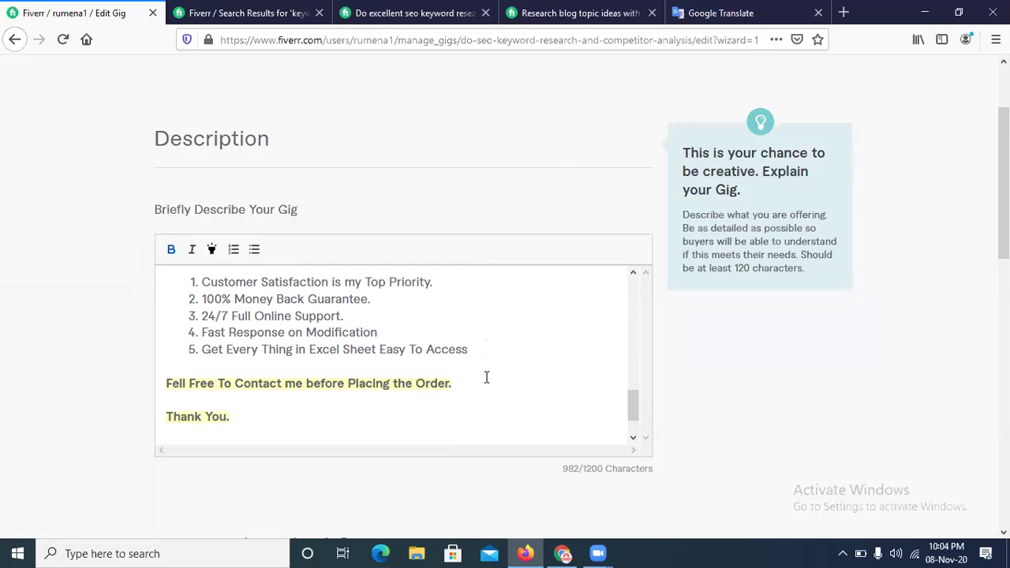
Review the whole formatted gig description, including the service list and the "Why You Choose Me?" section.
drag(634, 411, 653, 288)
scroll(650, 305, down, 2)
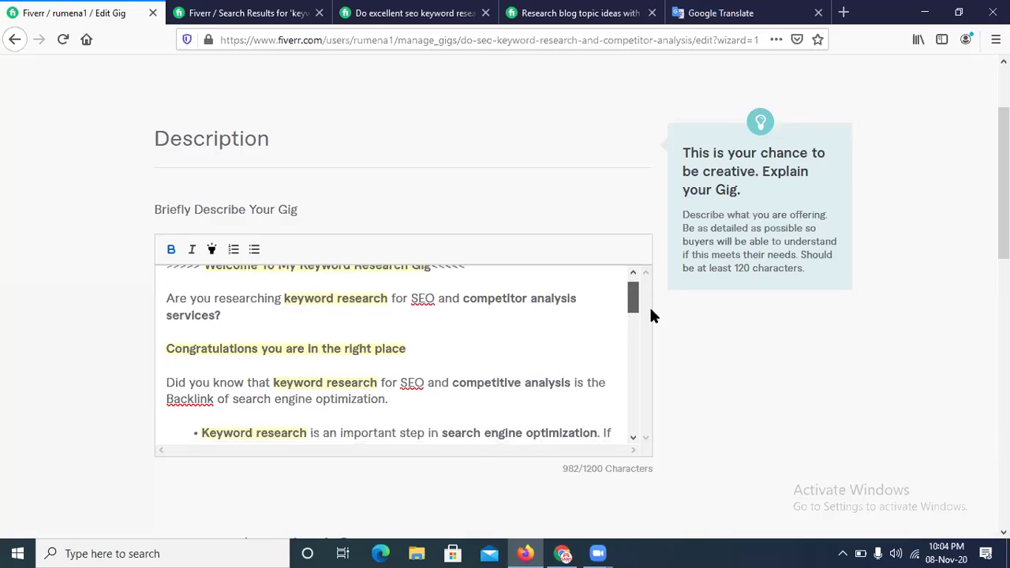
scroll(478, 320, down, 3)
key(ctrl+a)
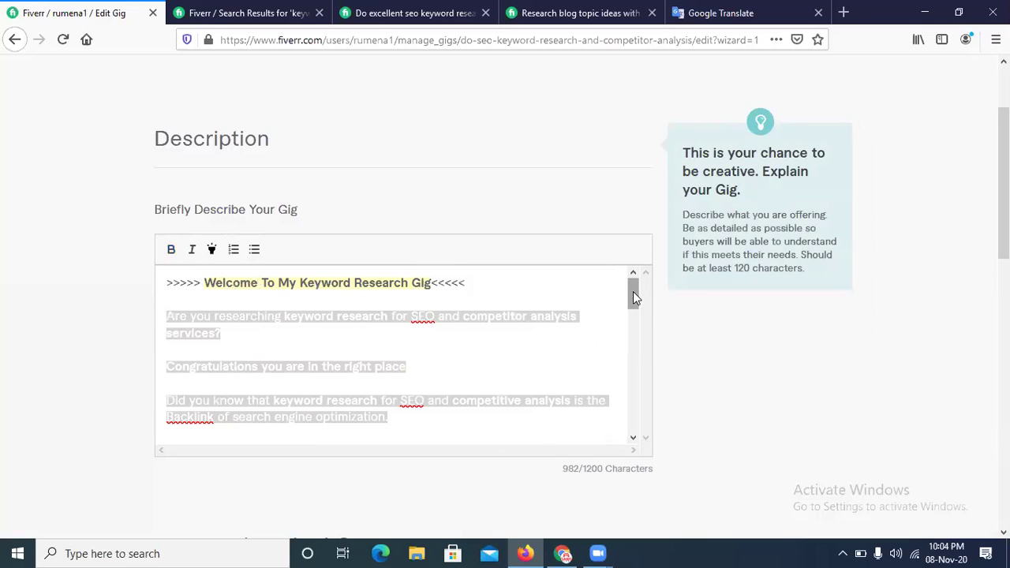
scroll(637, 352, down, 4)
click(534, 336)
click(129, 303)
click(197, 282)
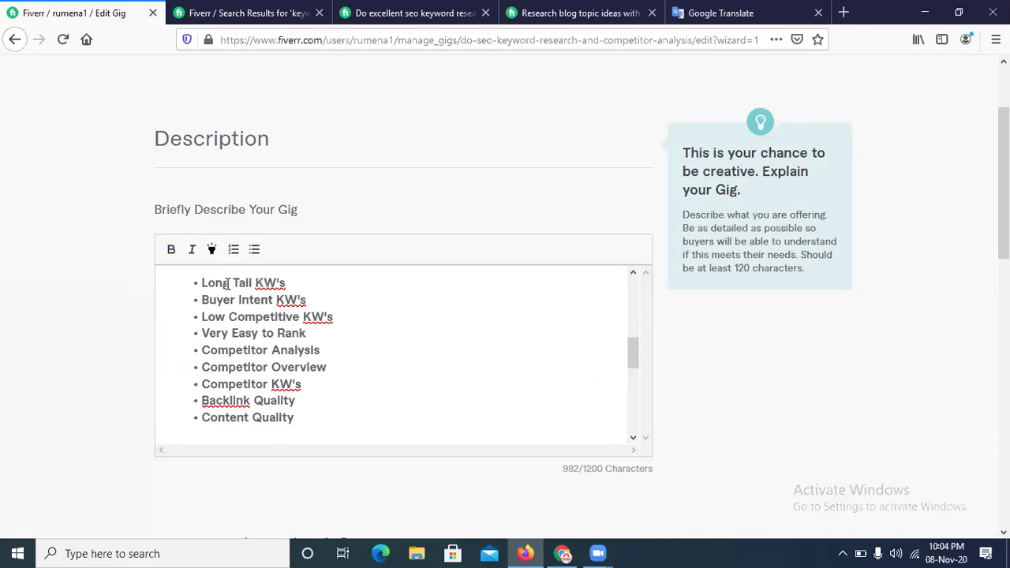
drag(203, 281, 329, 404)
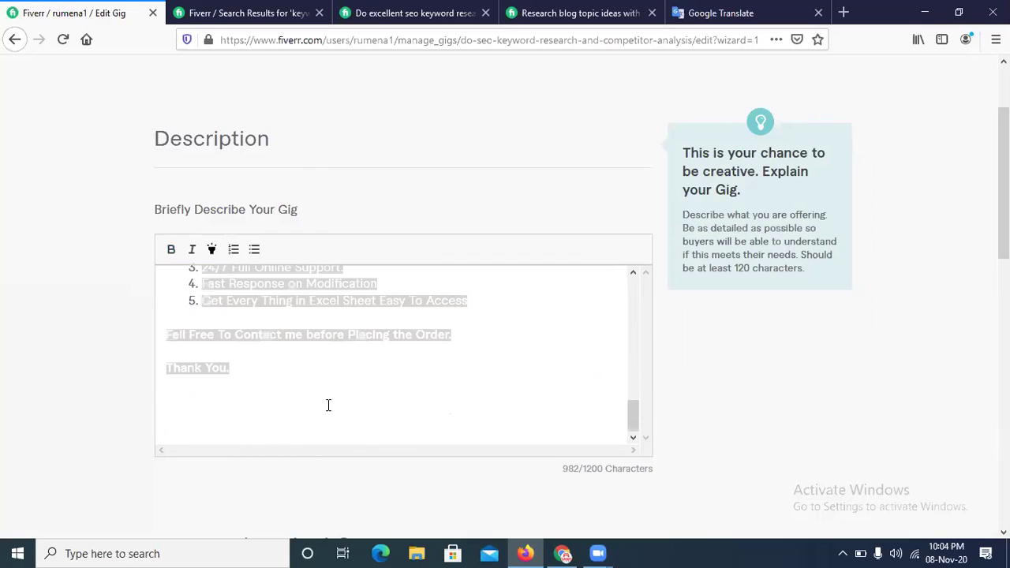
click(328, 405)
drag(634, 413, 643, 340)
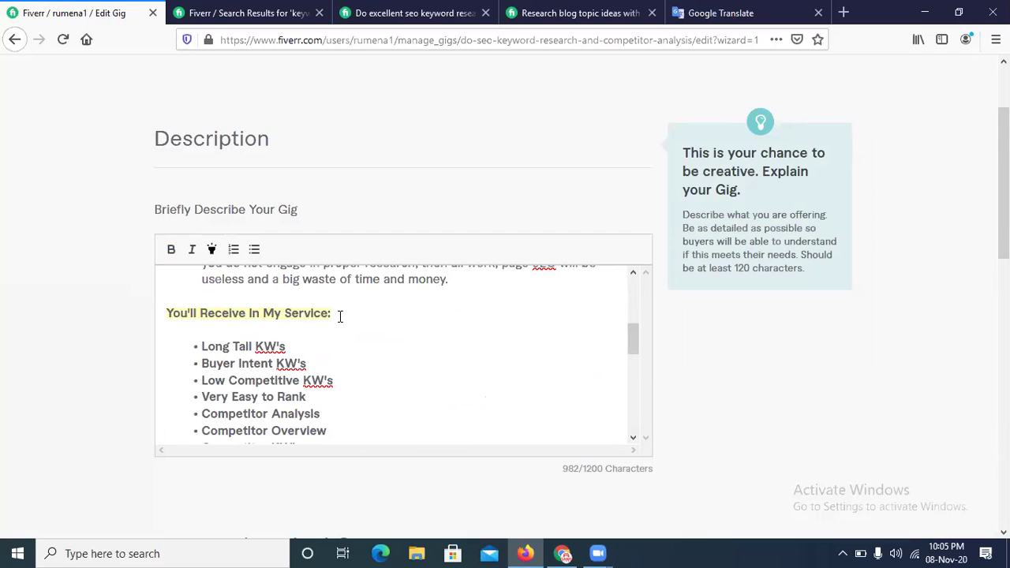
drag(636, 338, 633, 372)
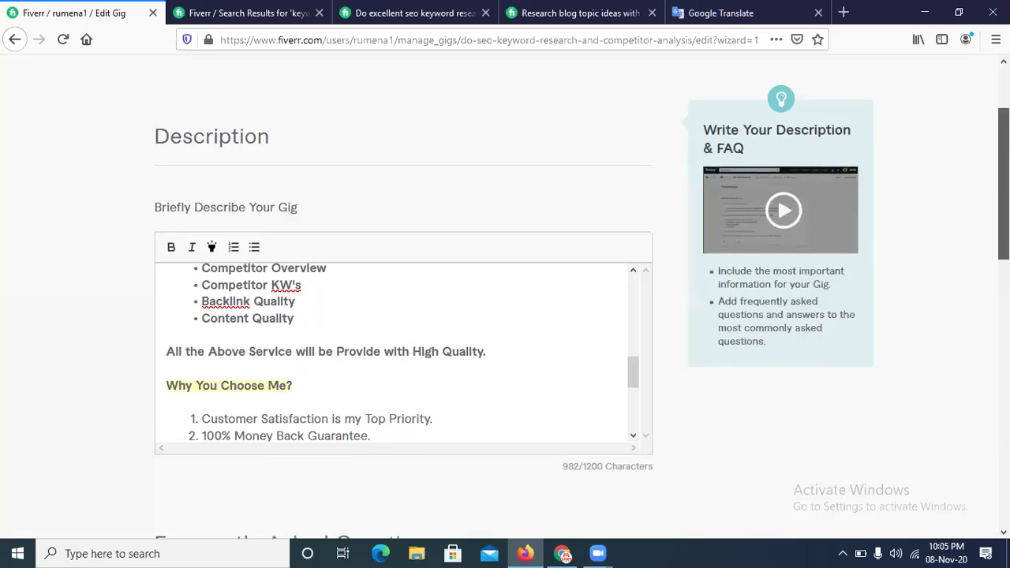
Save the description, continue to the gig requirements, and start a new buyer question.
scroll(732, 381, down, 4)
click(597, 414)
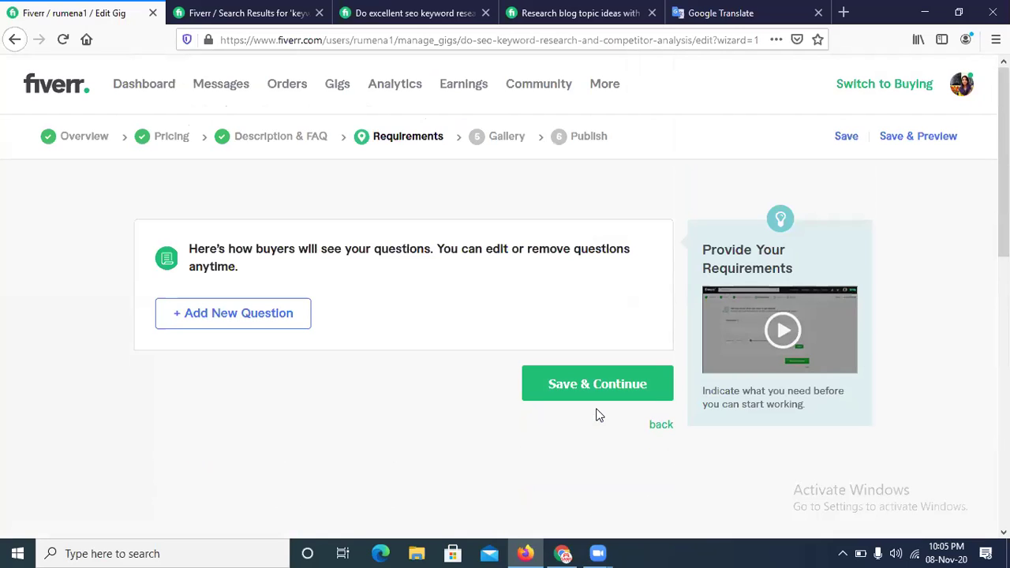
click(219, 322)
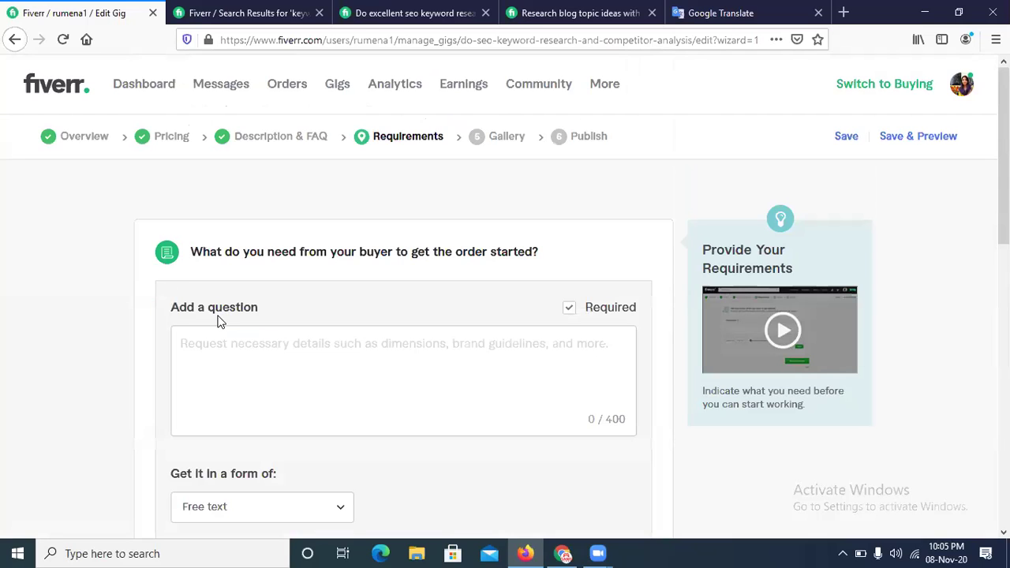
Enter "1. Your Keyword" and "2. Your Niche" as the first two lines of the buyer question.
click(209, 363)
text(1.)
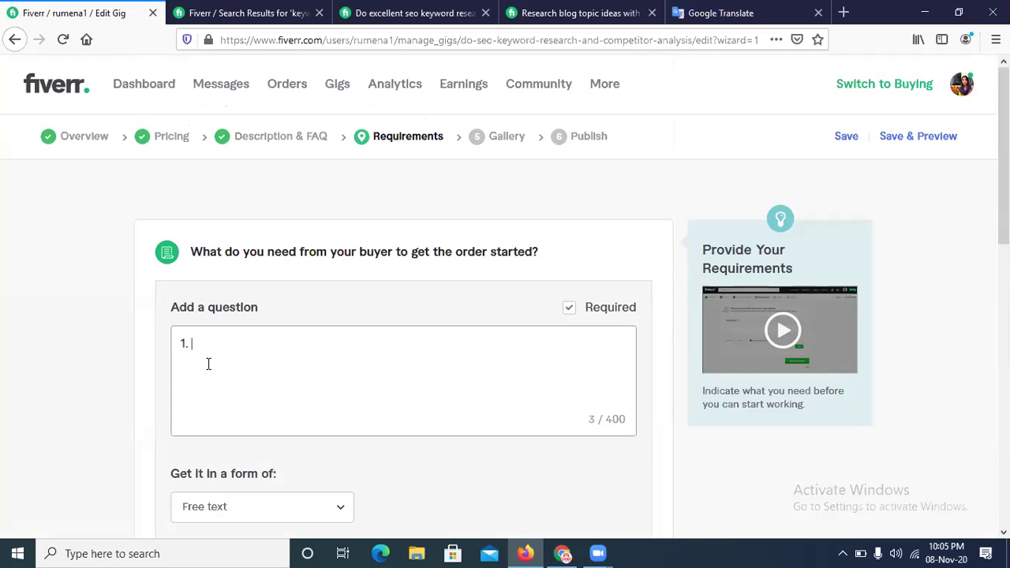
text(Your )
text(Key)
text(word)
text( 2)
text(. )
text(Your )
text(Nich)
key(Return)
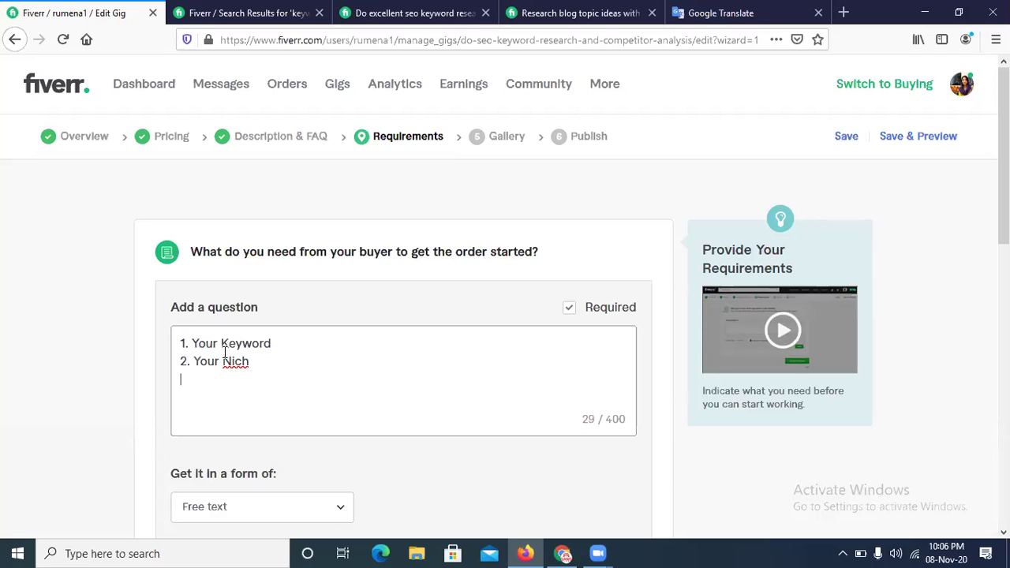
click(252, 360)
text(e)
Add "3. Your Targeted Country" as the third line of the buyer question.
key(Return)
text(3.)
text(Your Targeted)
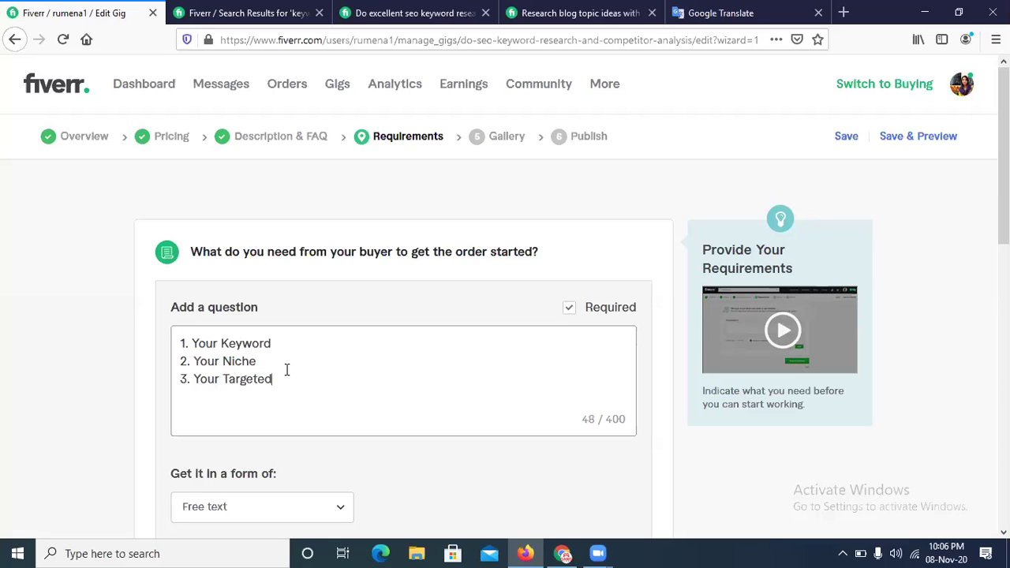
text( Country)
scroll(221, 365, down, 3)
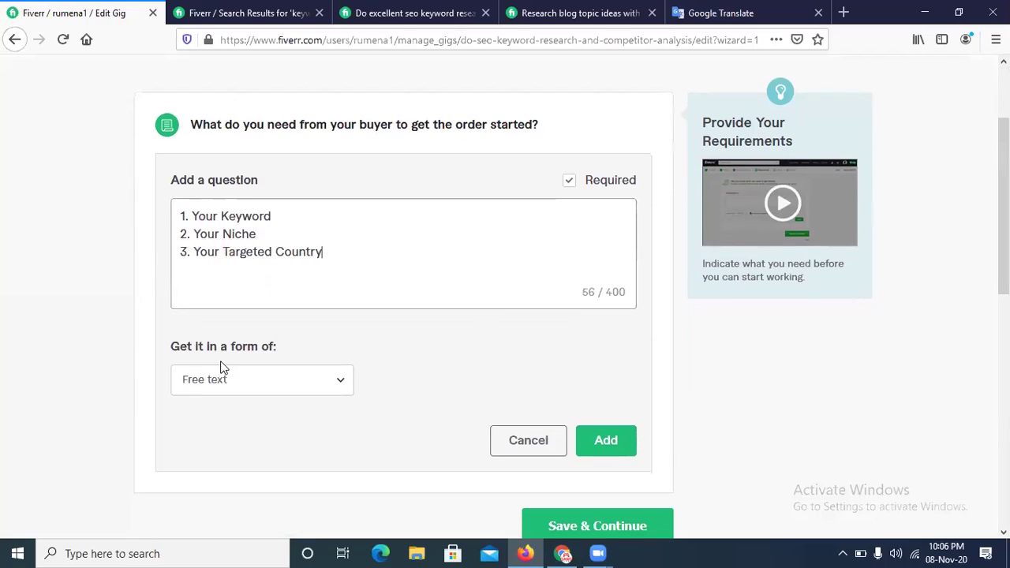
Set the buyer question's answer form to Attachment, add the question, and save the requirements to continue to the gig gallery.
click(198, 384)
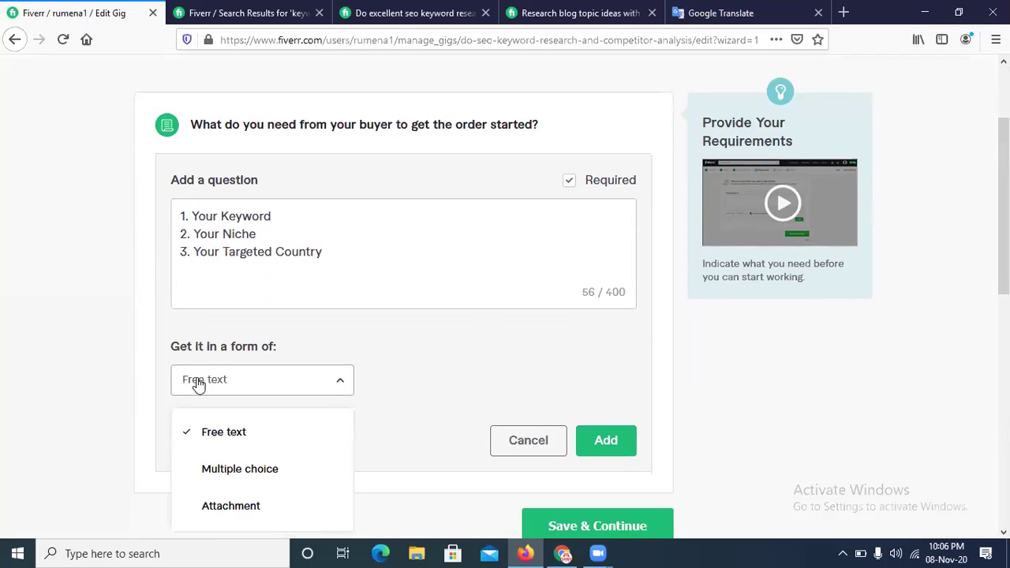
click(221, 509)
click(601, 440)
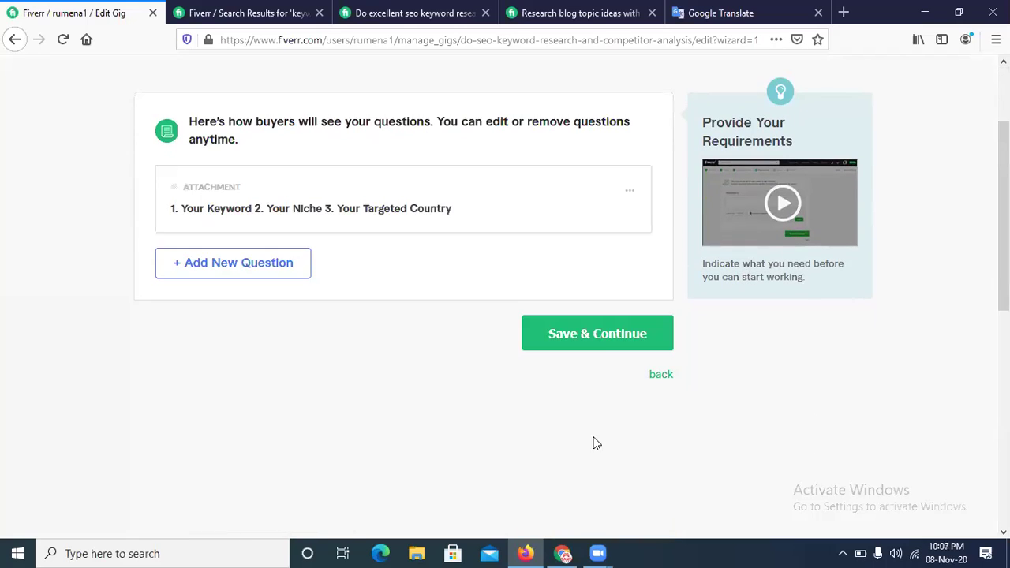
click(561, 336)
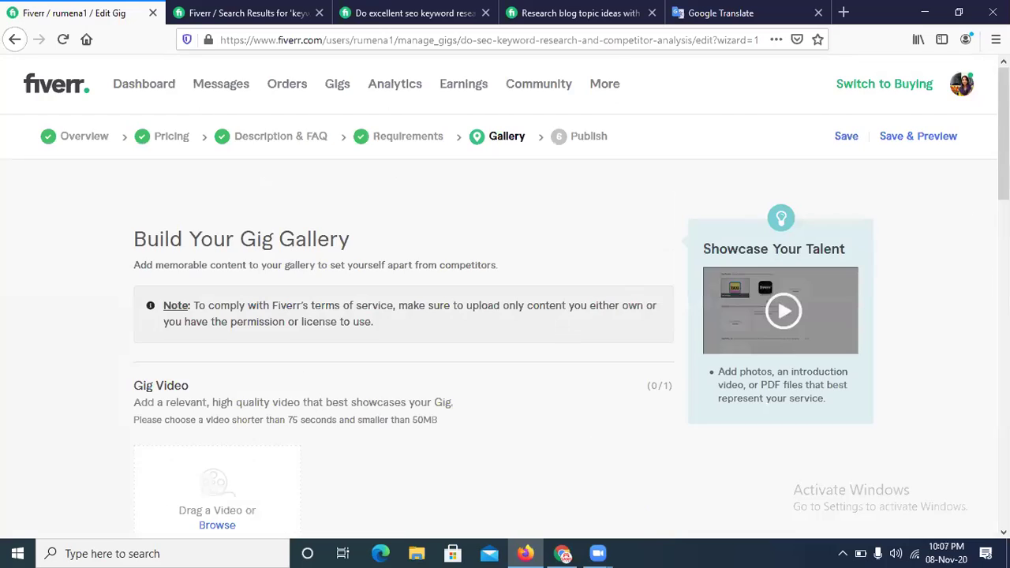
scroll(505, 292, down, 3)
scroll(505, 292, down, 1)
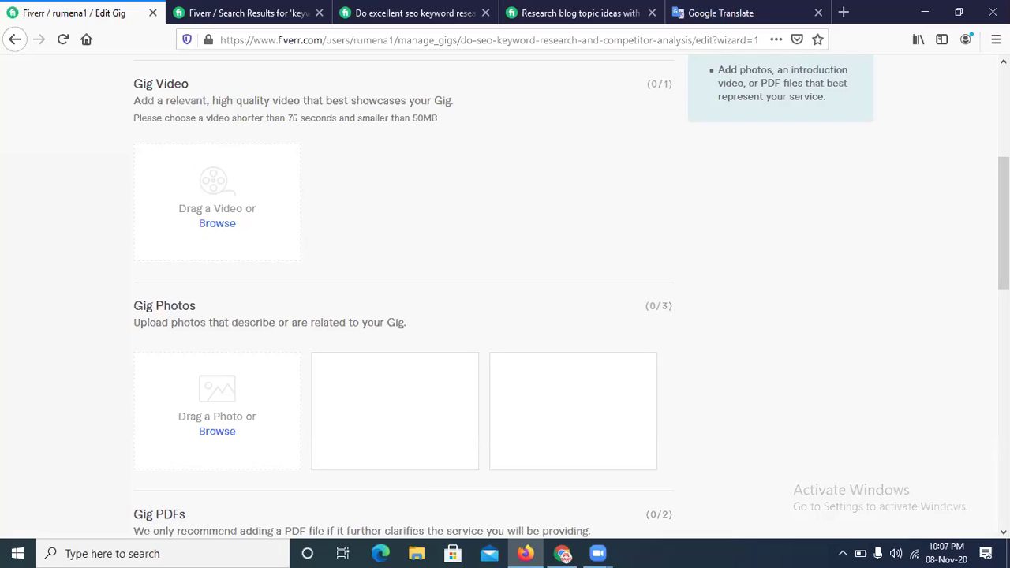
Switch to Chrome and open canva.com in a new tab.
click(562, 553)
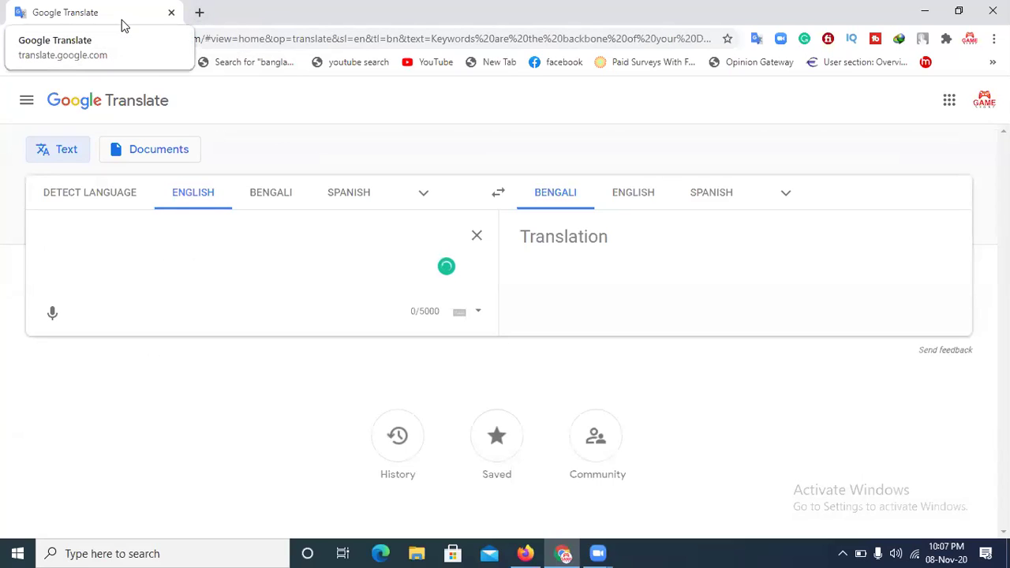
click(199, 13)
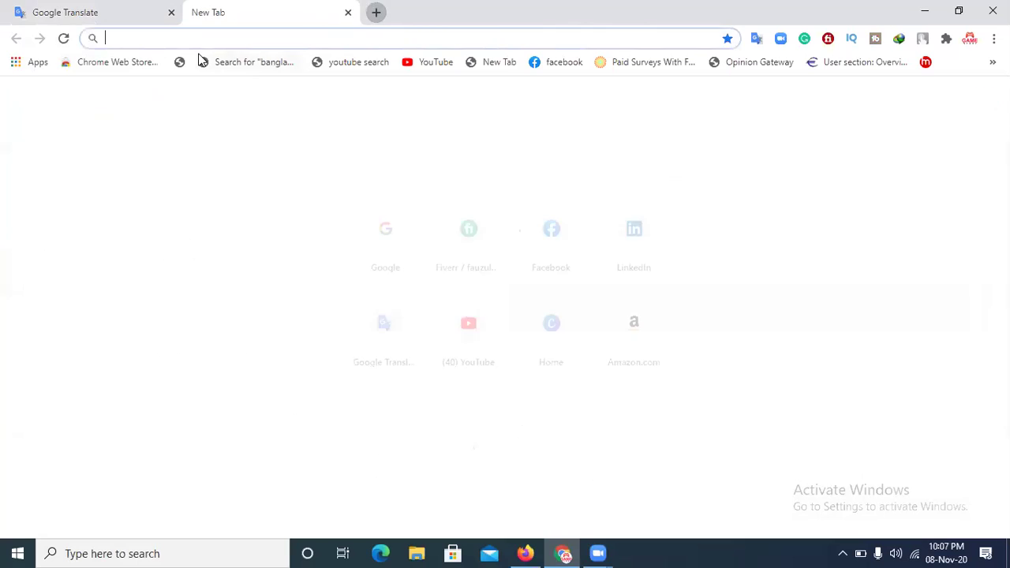
text(canva.com)
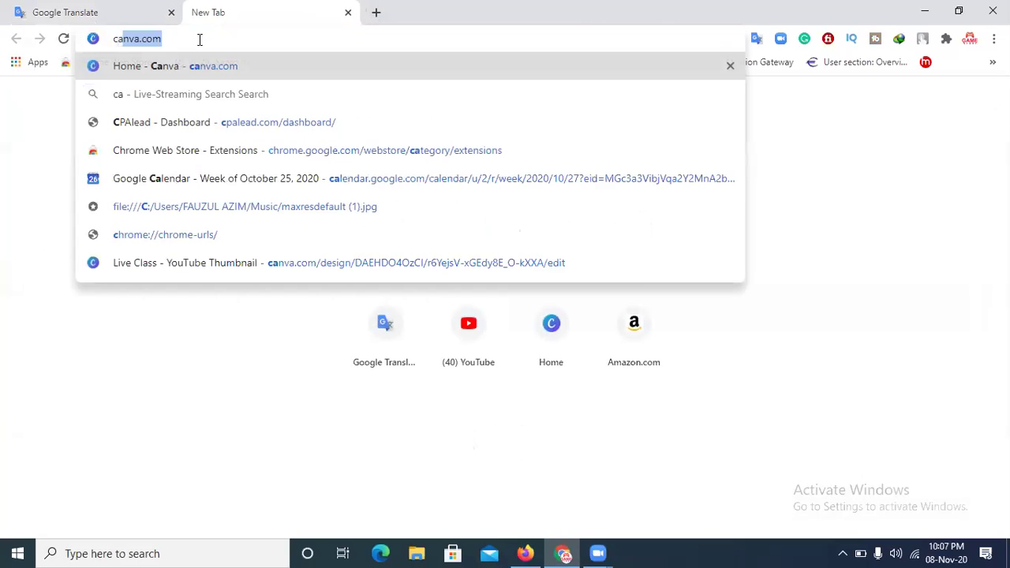
key(Return)
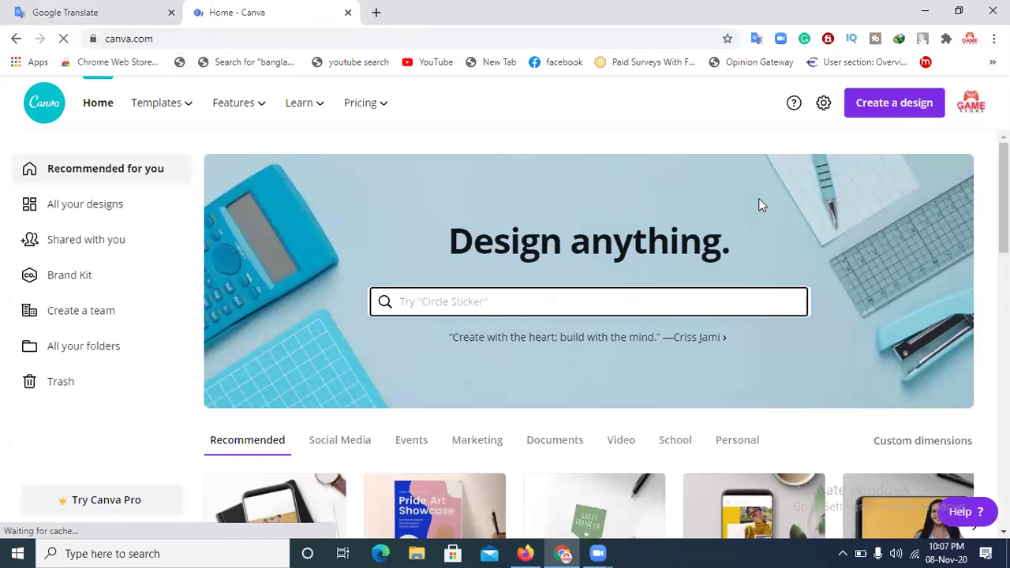
Create a new blank Canva design with custom dimensions of 550 × 370 px.
click(889, 106)
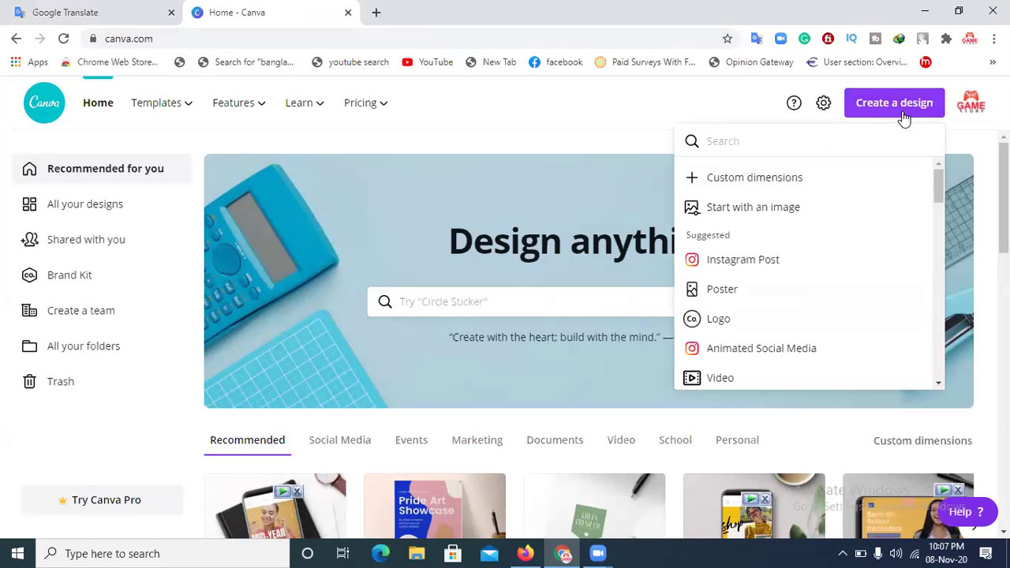
click(751, 181)
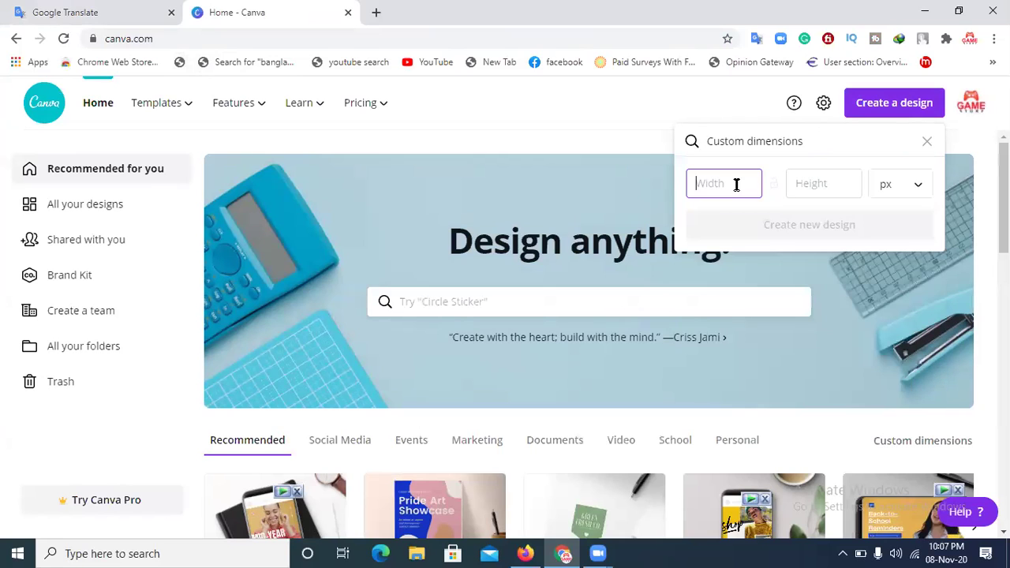
text(550)
click(834, 187)
text(37)
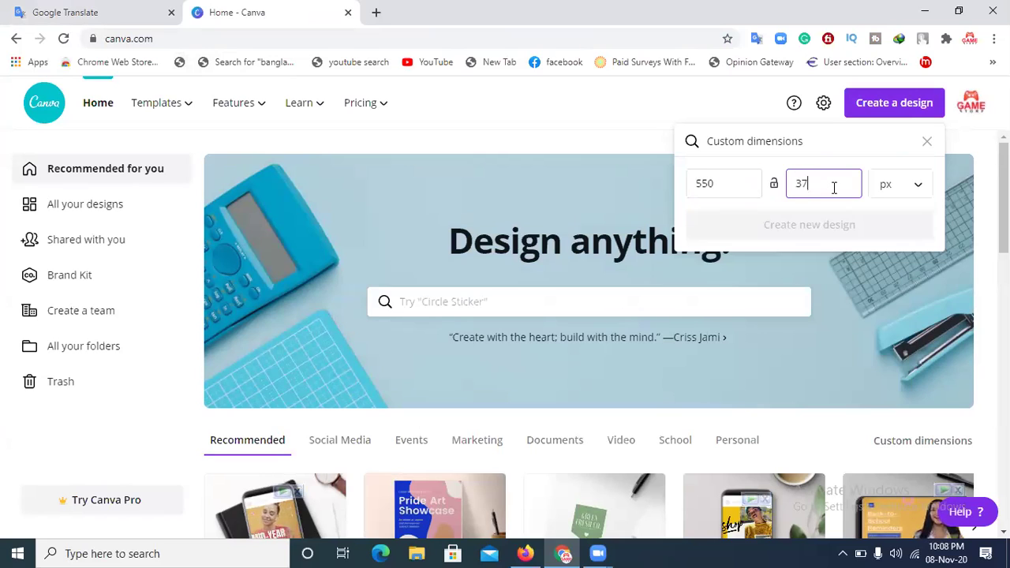
text(0)
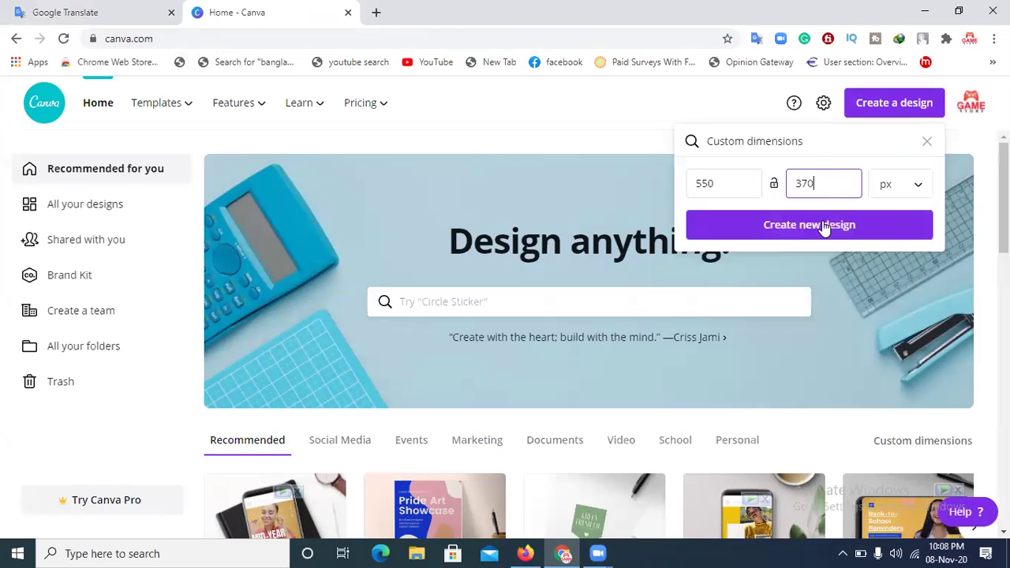
click(825, 226)
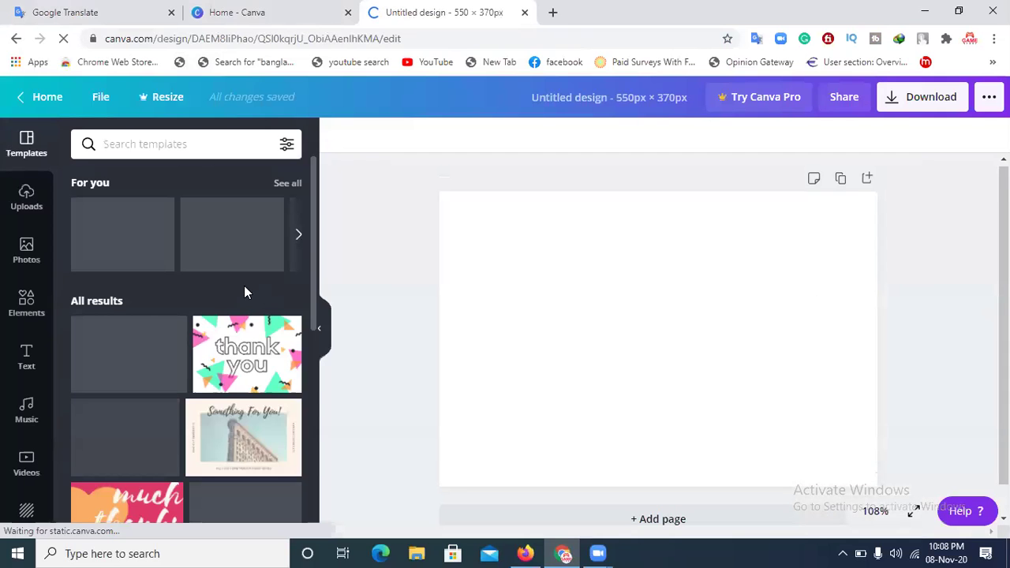
Add a heading reading "SEO KEYWORD RESEARCH" to the blank page.
click(24, 355)
click(124, 227)
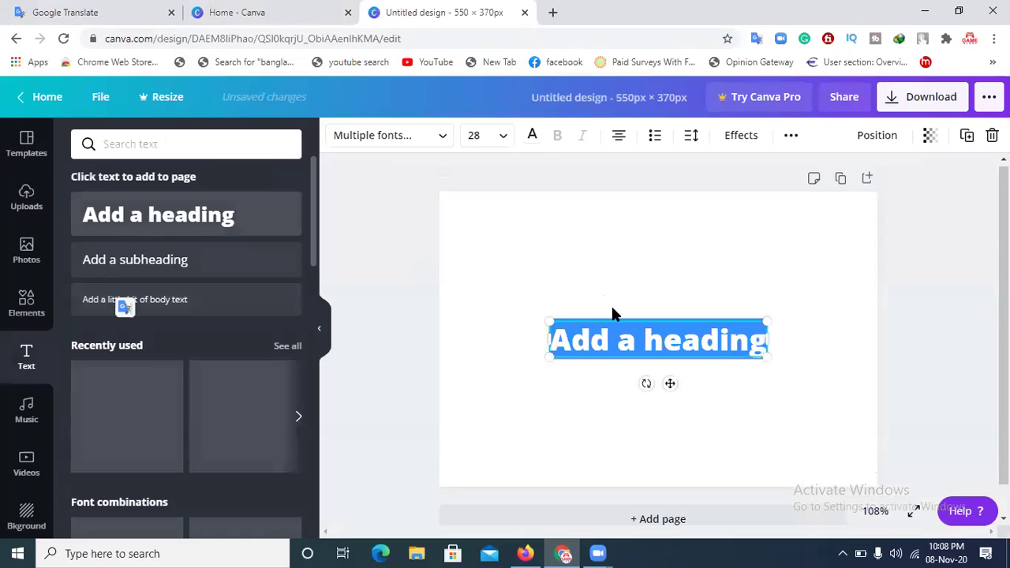
text(SEO)
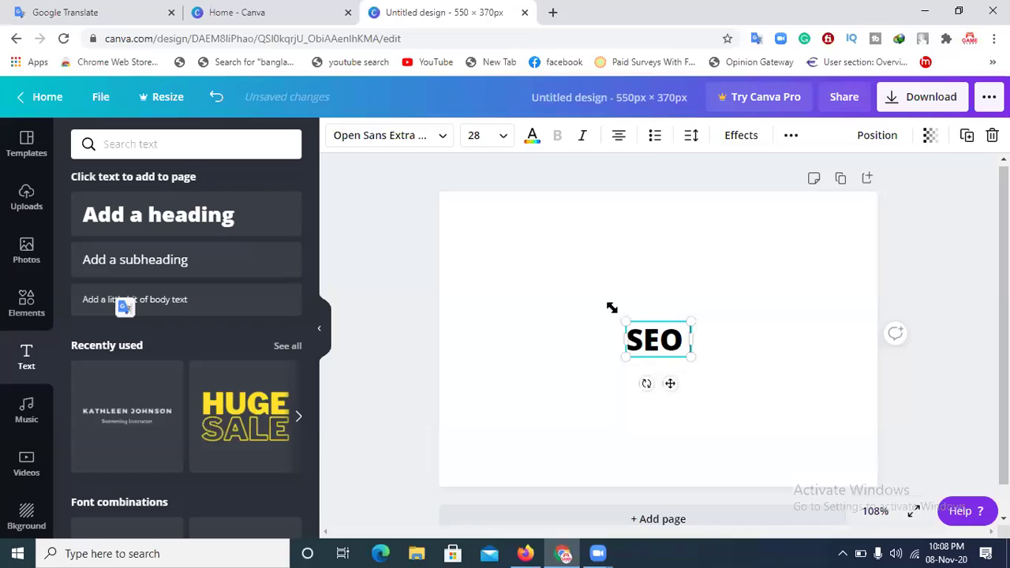
text( K)
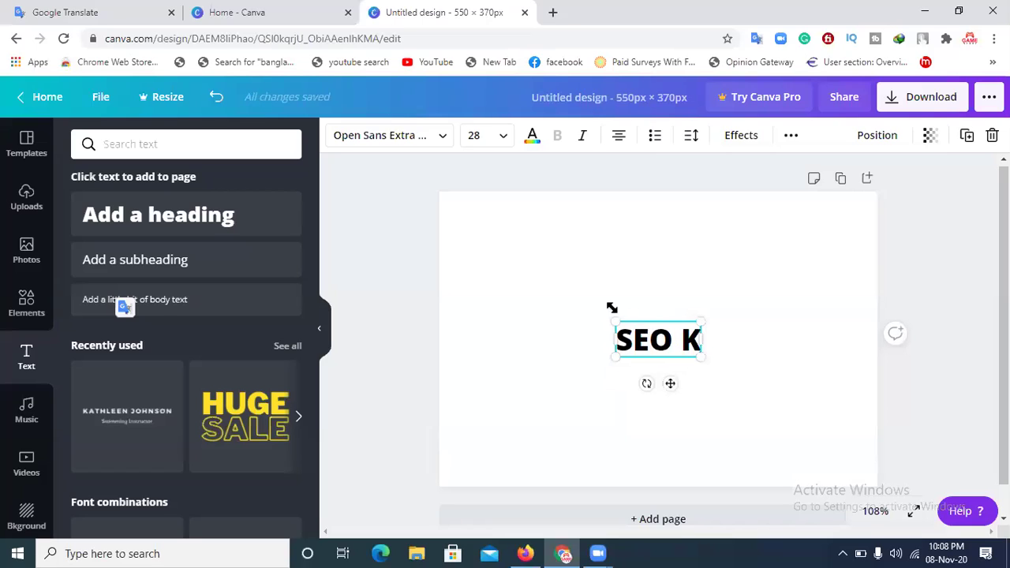
text(EYWORD)
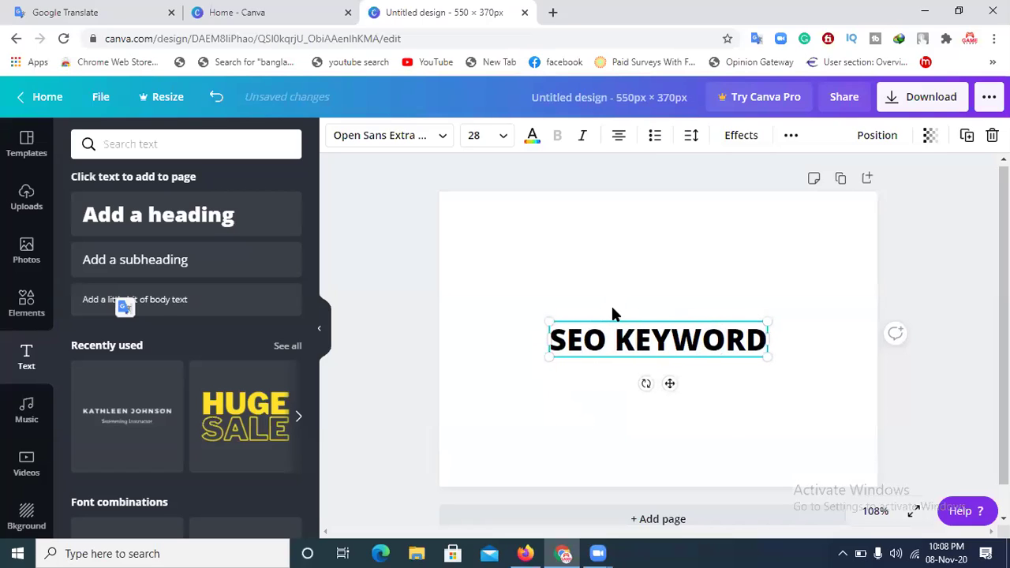
text( RESEARCH)
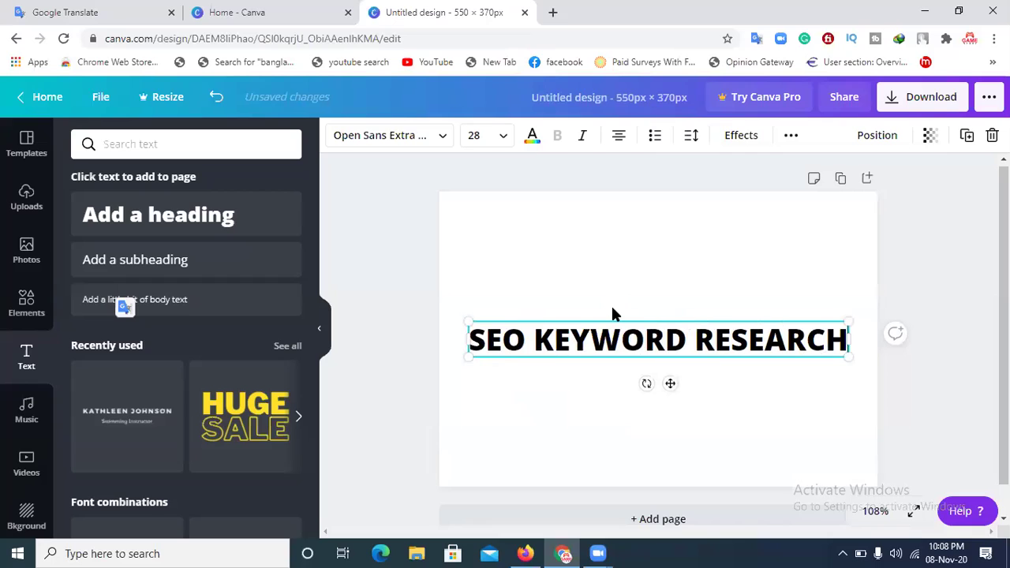
click(522, 262)
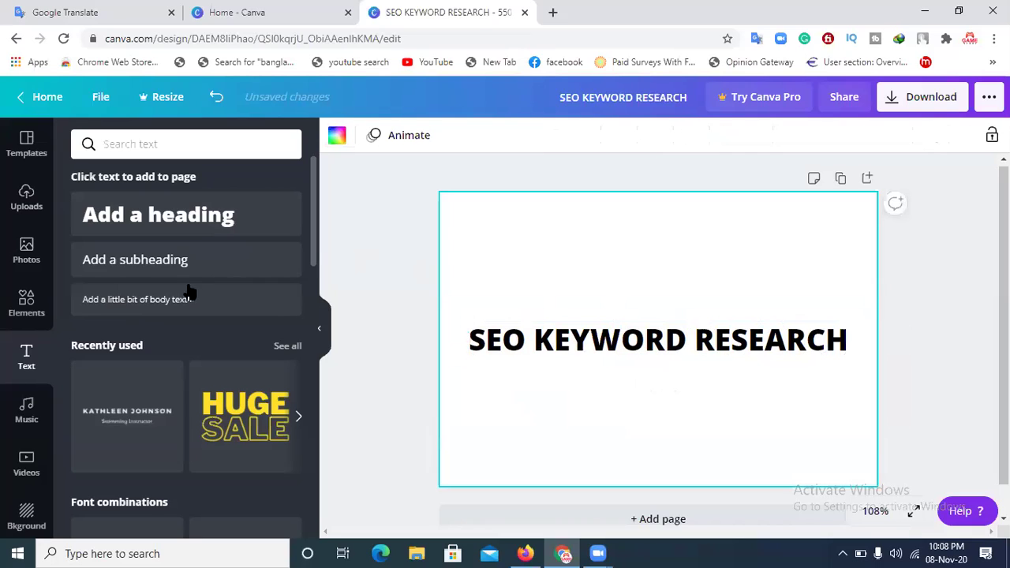
Add a second heading reading "COMPETITOR ANALUSIS" to the page.
click(134, 226)
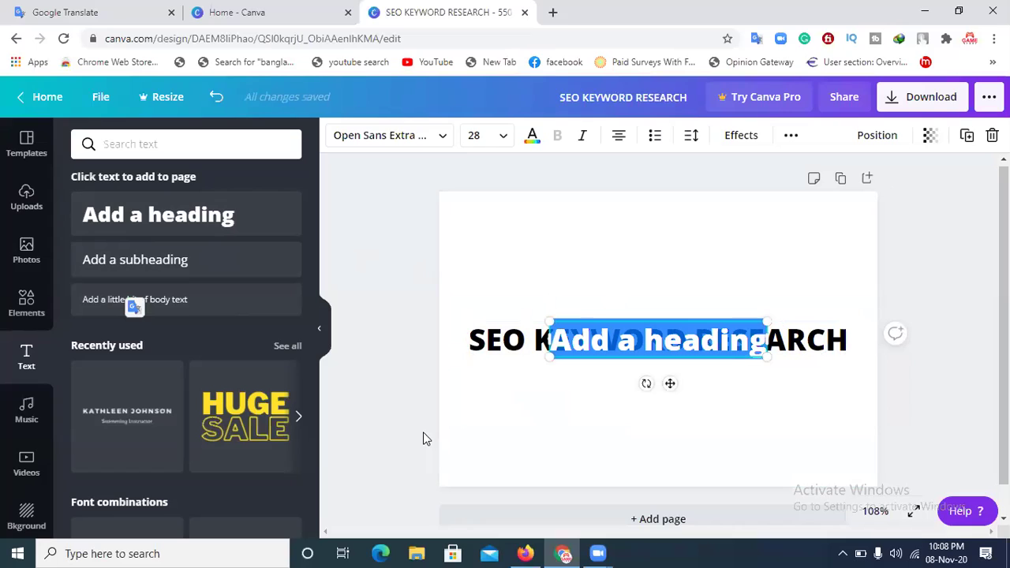
key(BackSpace)
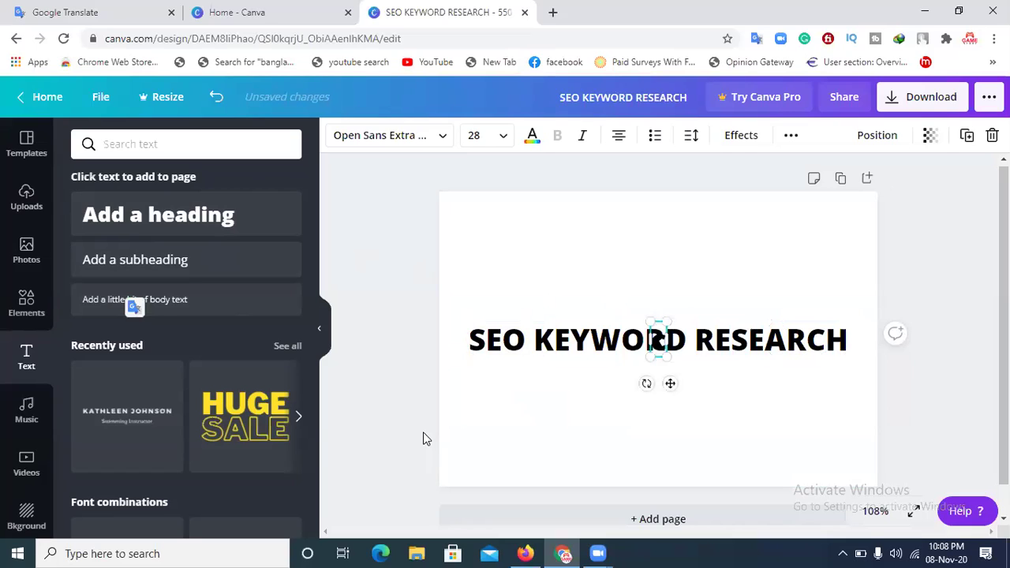
text(BUY)
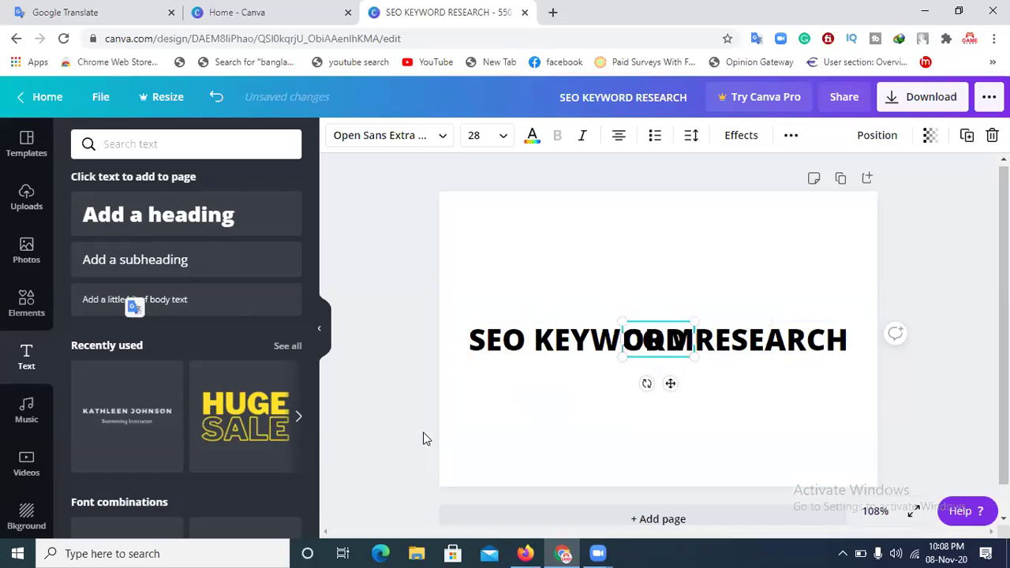
text(PLETE)
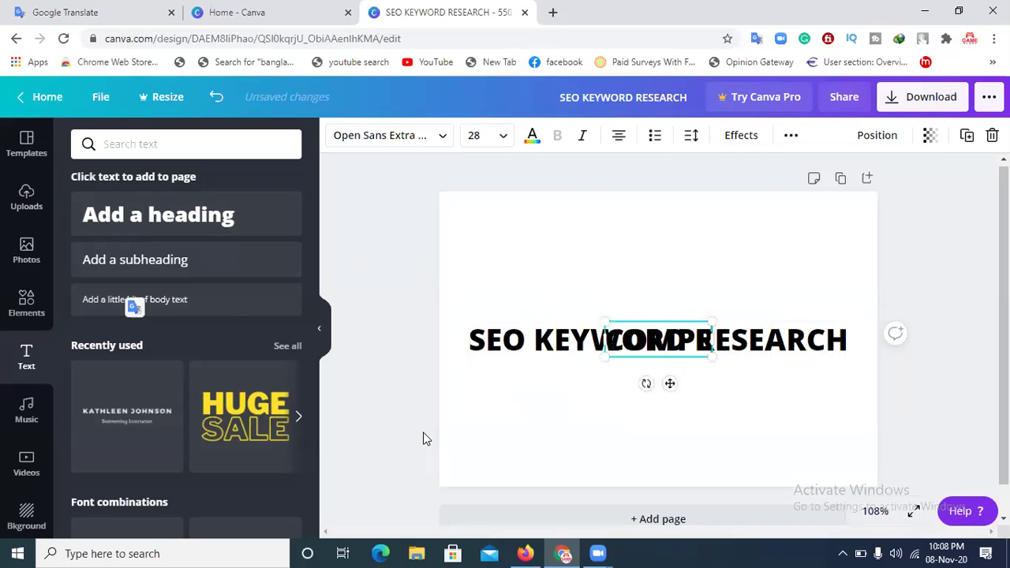
text(D FOR)
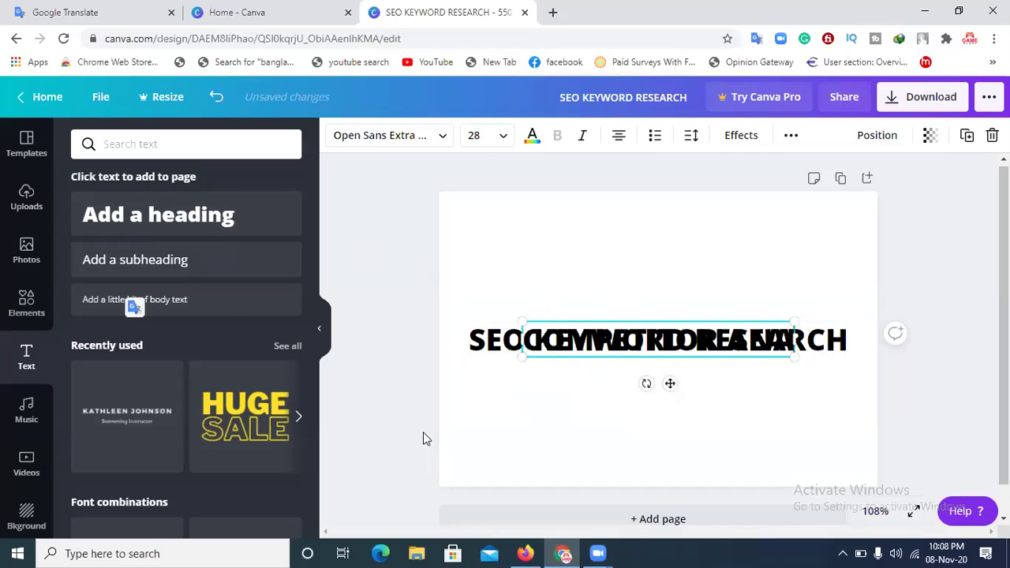
text( ALL)
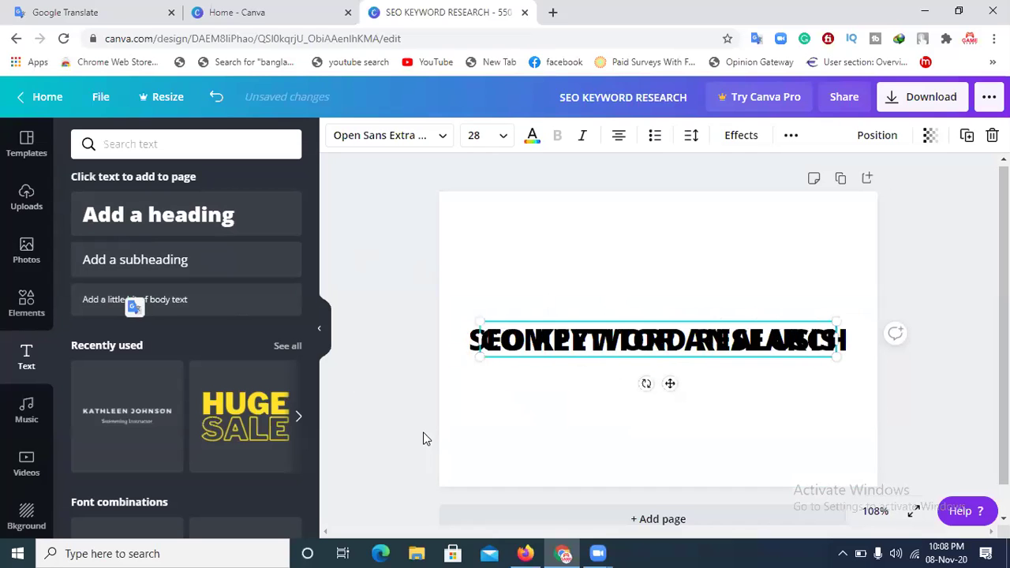
click(802, 414)
Separate the overlapping headings, with "SEO KEYWORD RESEARCH" near the page top, and correct the lower one to "COMPETITOR ANALYSIS".
drag(744, 341, 735, 407)
drag(687, 340, 700, 230)
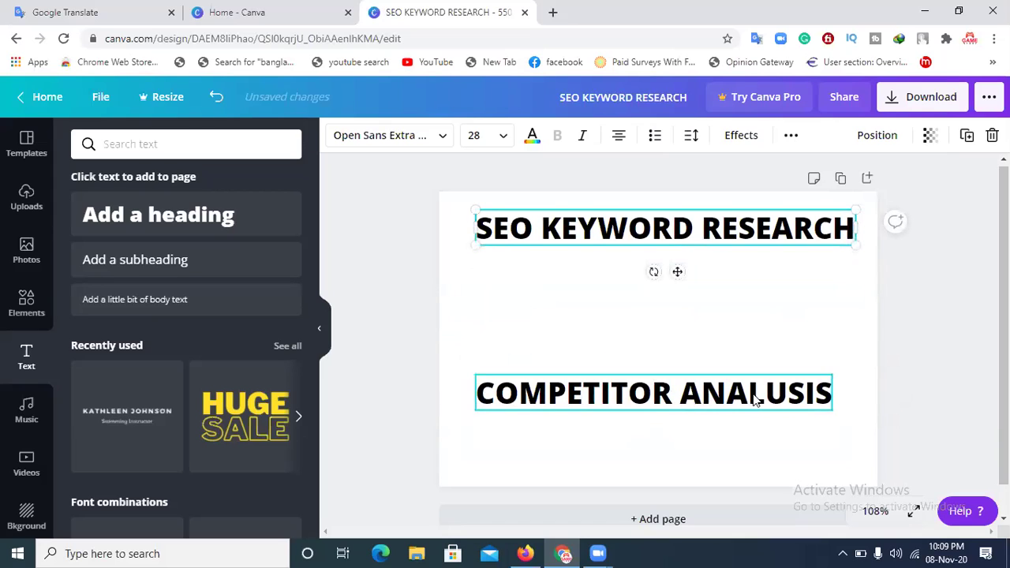
click(785, 399)
click(786, 393)
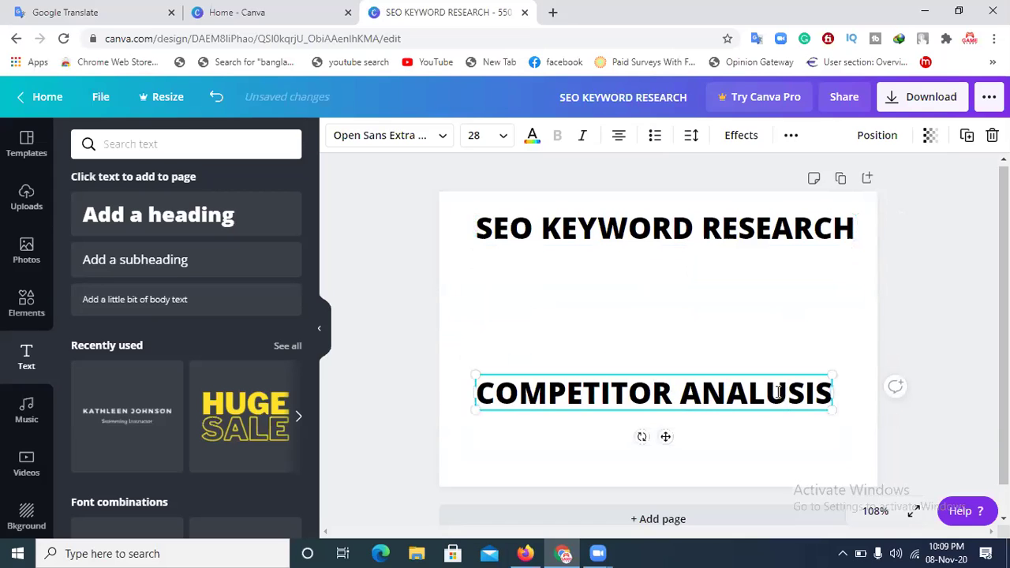
drag(778, 392, 769, 389)
text(Y)
click(755, 450)
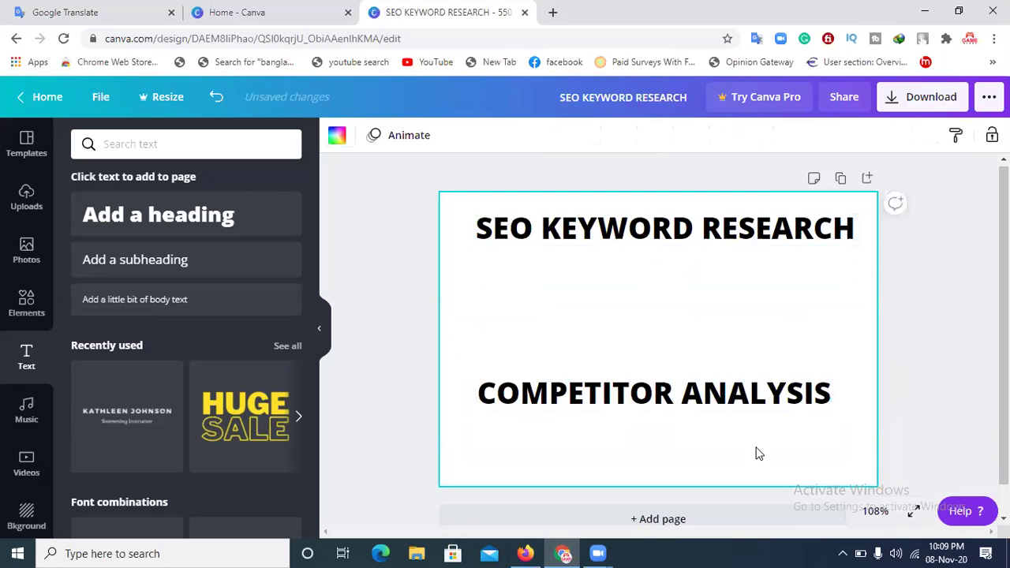
Enlarge the "SEO KEYWORD RESEARCH" heading to a font size of about 30.6 so it nearly spans the page width.
click(742, 226)
drag(473, 244, 449, 231)
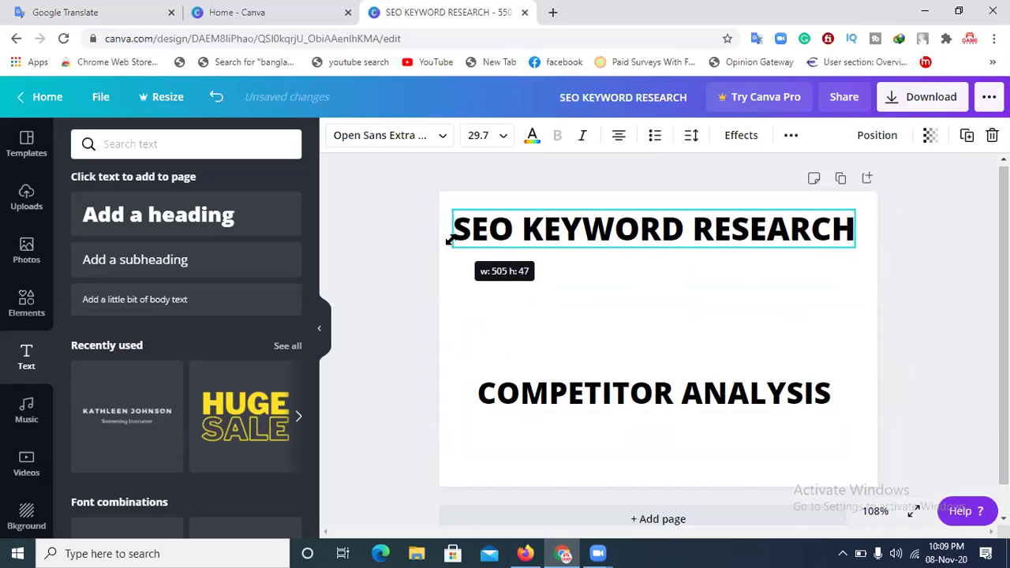
drag(858, 248, 872, 249)
Nudge the "SEO KEYWORD RESEARCH" heading up to the page's upper edge and slightly left to centre it.
key(Up)
key(Up)
key(Up)
key(Up)
key(Up)
key(Up)
key(Up)
key(Up)
key(Up)
key(Up)
key(Up)
key(Up)
key(Up)
key(Up)
key(Up)
key(Up)
key(Up)
key(Up)
key(Up)
key(Left)
key(Left)
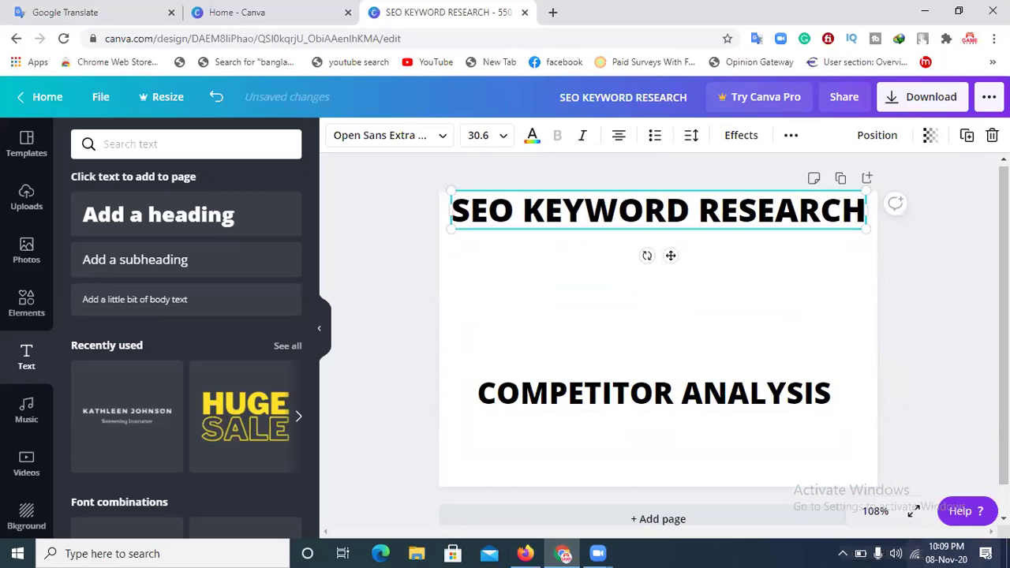
click(751, 322)
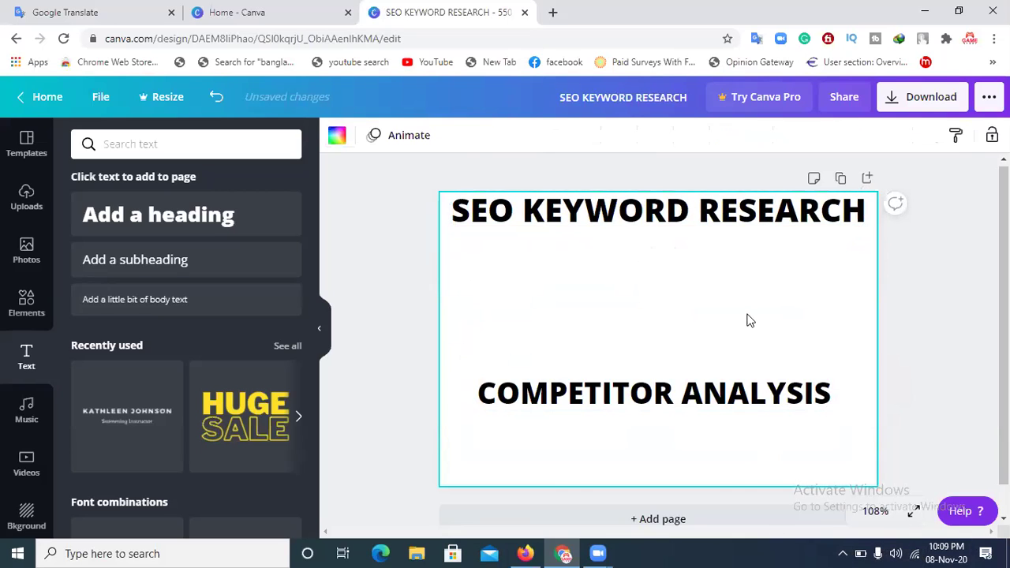
Move the "COMPETITOR ANALYSIS" heading directly beneath "SEO KEYWORD RESEARCH", centre it, and nudge it slightly down.
drag(731, 410, 740, 257)
click(694, 354)
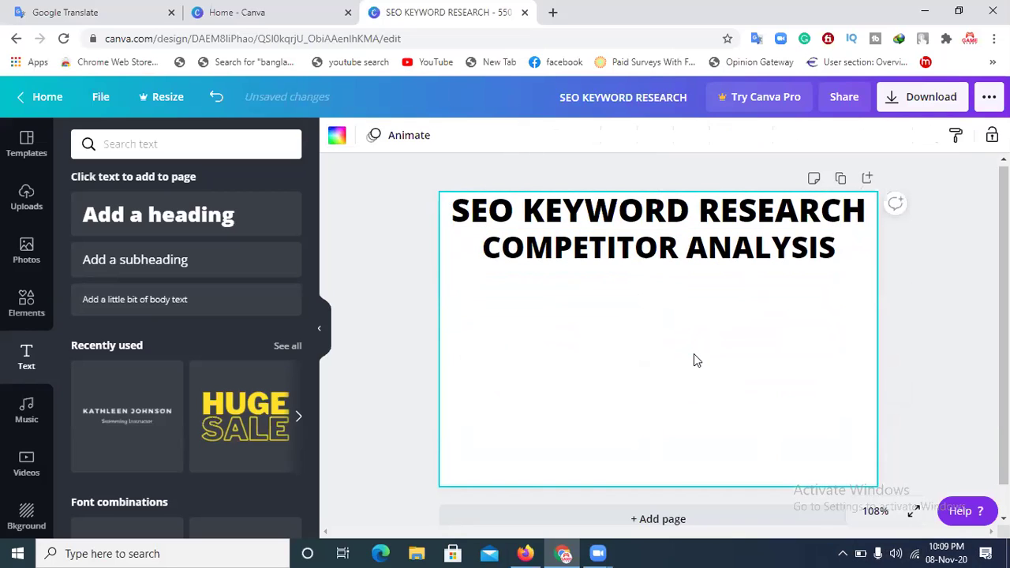
click(775, 257)
key(Down)
key(Down)
key(Down)
key(Down)
key(Down)
key(Down)
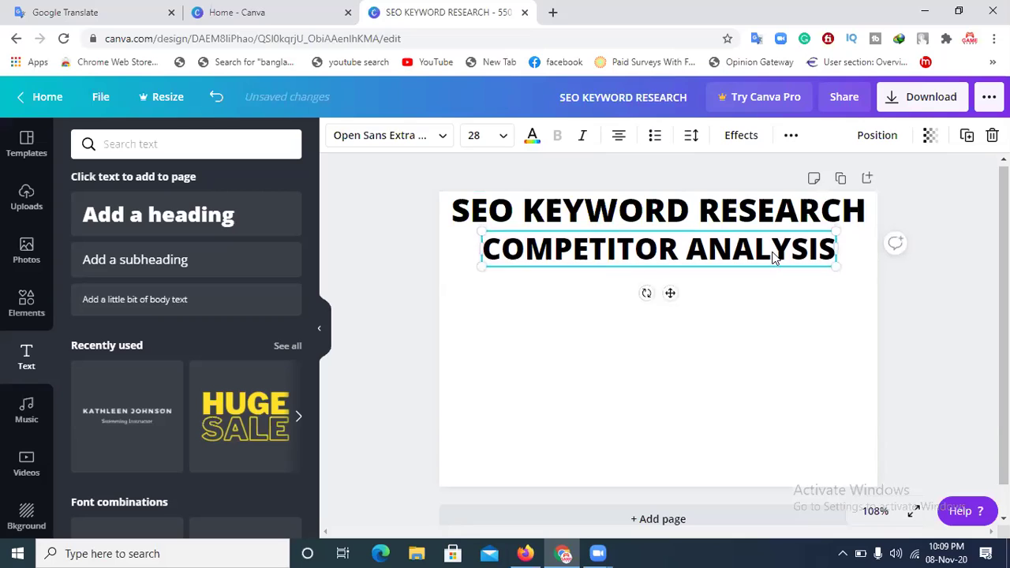
key(Up)
key(Up)
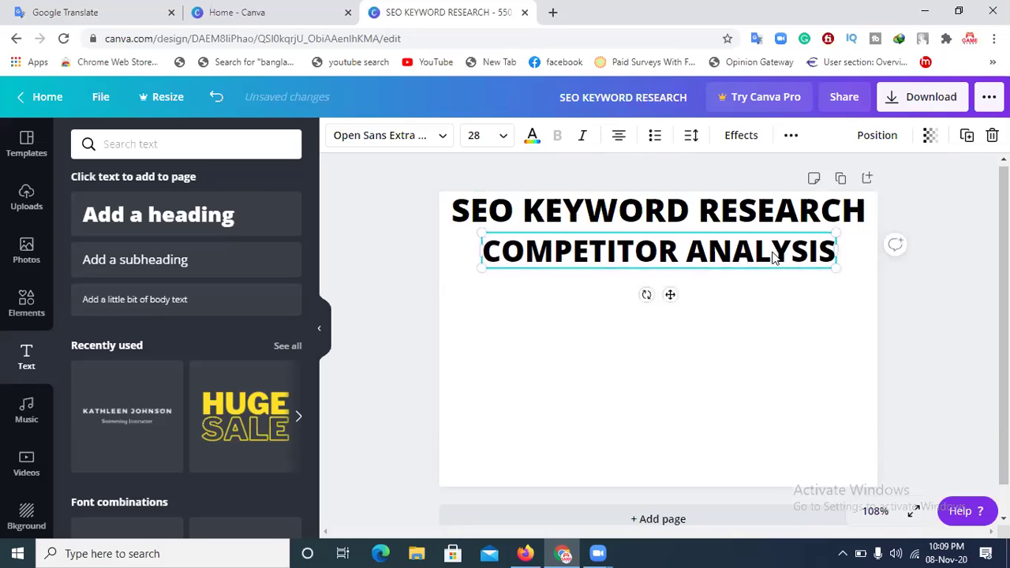
Fill the page background with a custom dark navy blue, about #063779.
click(594, 419)
click(338, 141)
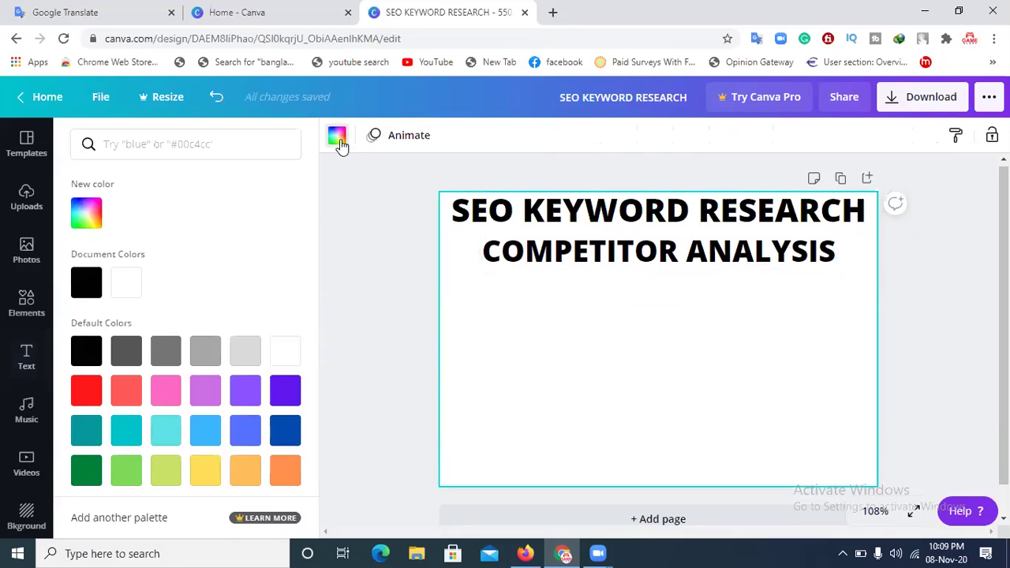
click(286, 429)
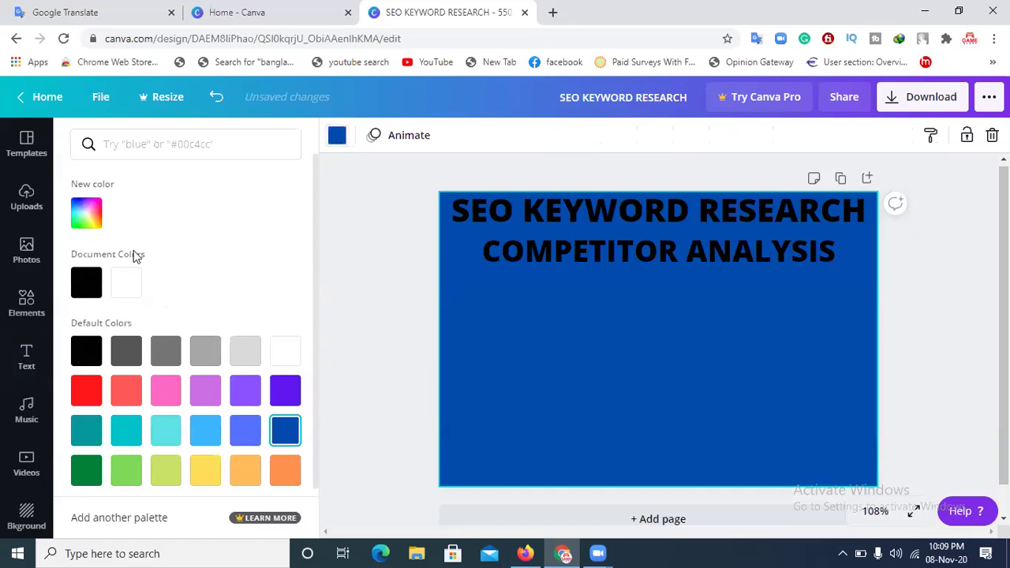
click(87, 213)
click(272, 277)
drag(273, 277, 270, 290)
click(580, 365)
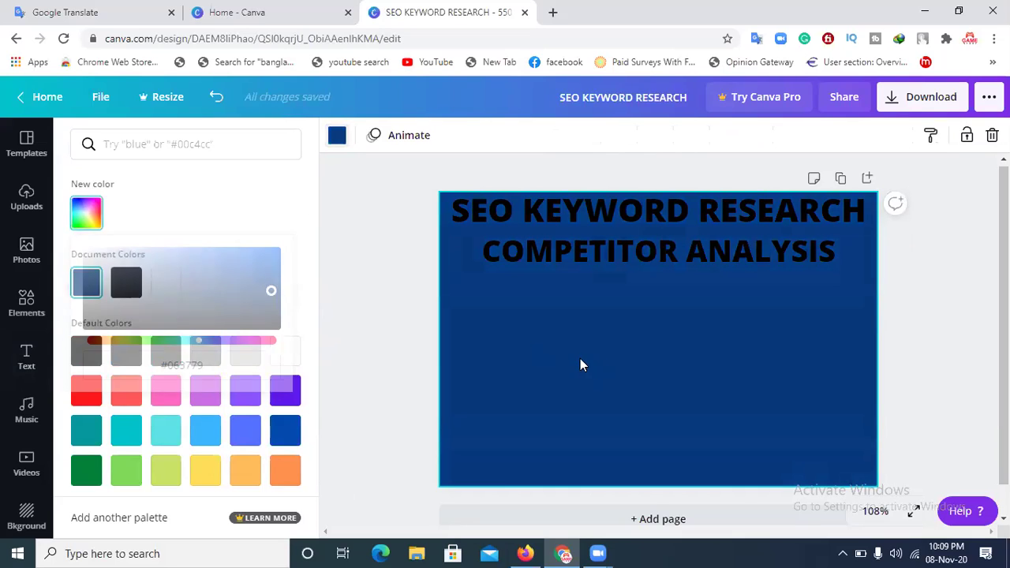
Try orange as the text colour of the words "SEO KEYWORD" in the upper heading.
click(689, 222)
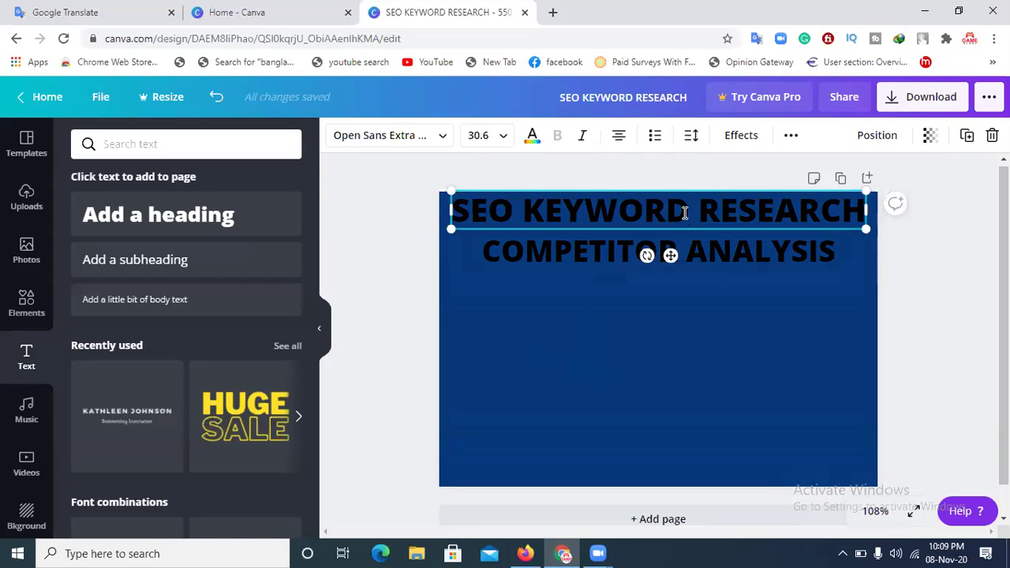
drag(684, 211, 451, 209)
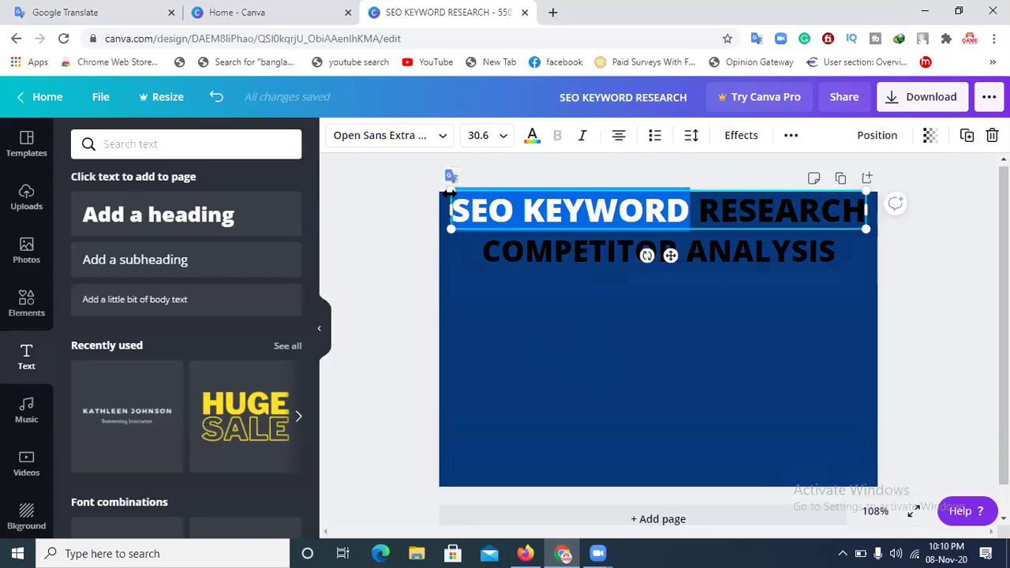
click(535, 136)
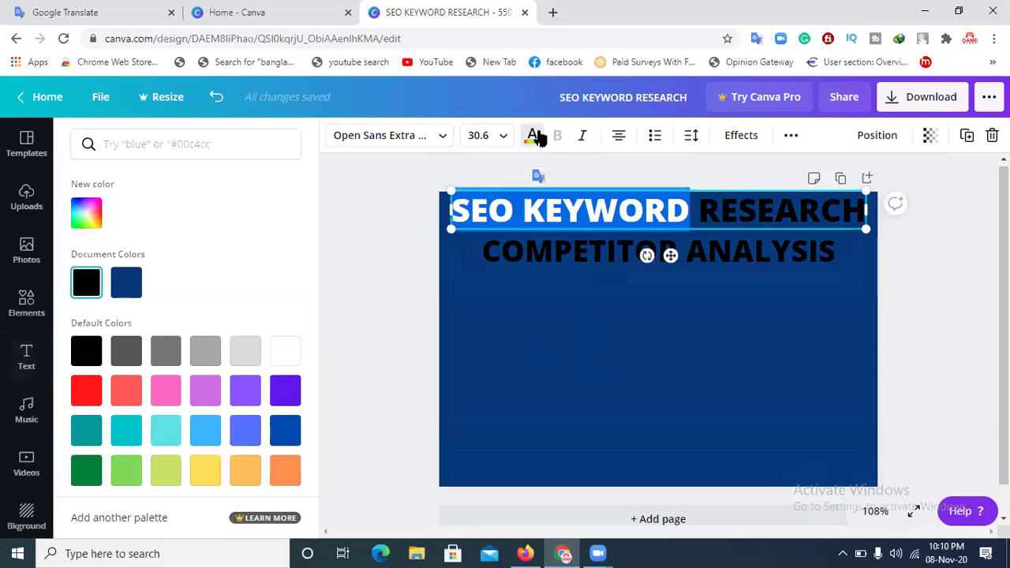
click(285, 470)
click(699, 377)
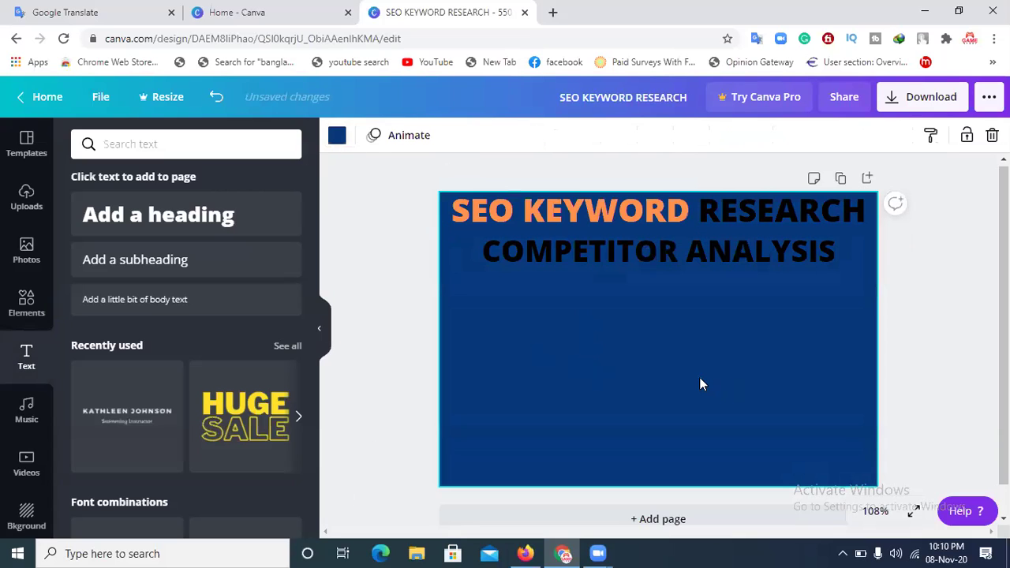
Recolour the words "SEO KEYWORD" in the upper heading to the default palette's light orange.
click(687, 211)
drag(689, 210, 467, 209)
drag(682, 209, 411, 209)
click(534, 136)
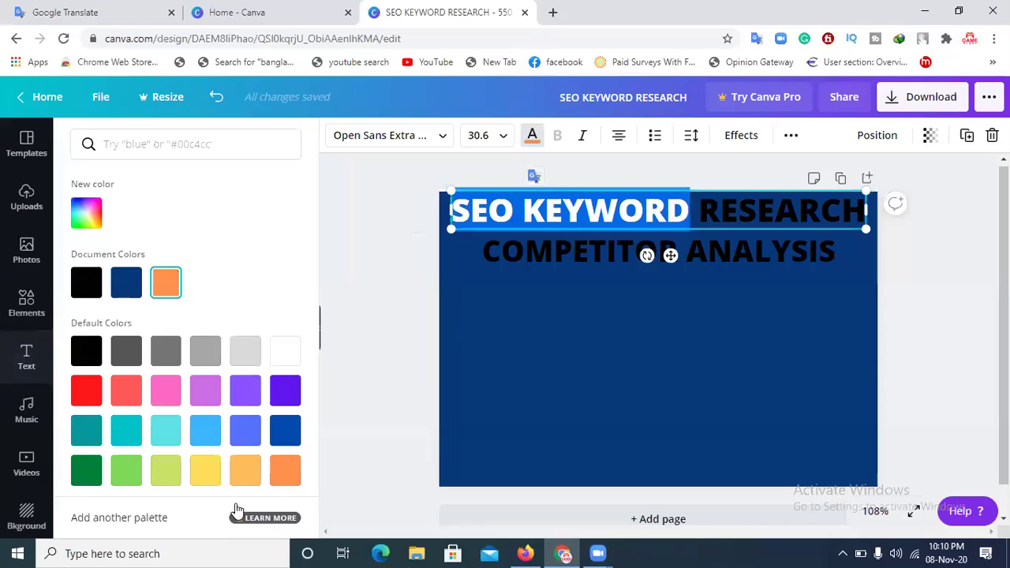
click(245, 470)
click(648, 401)
click(643, 404)
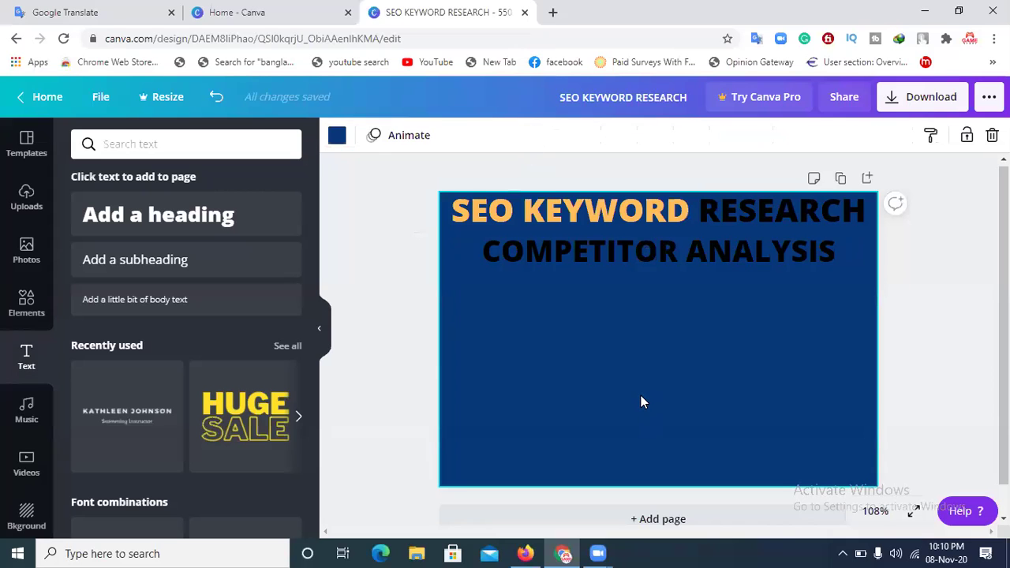
Colour the word "RESEARCH" in the upper heading white.
click(700, 215)
drag(700, 213, 867, 211)
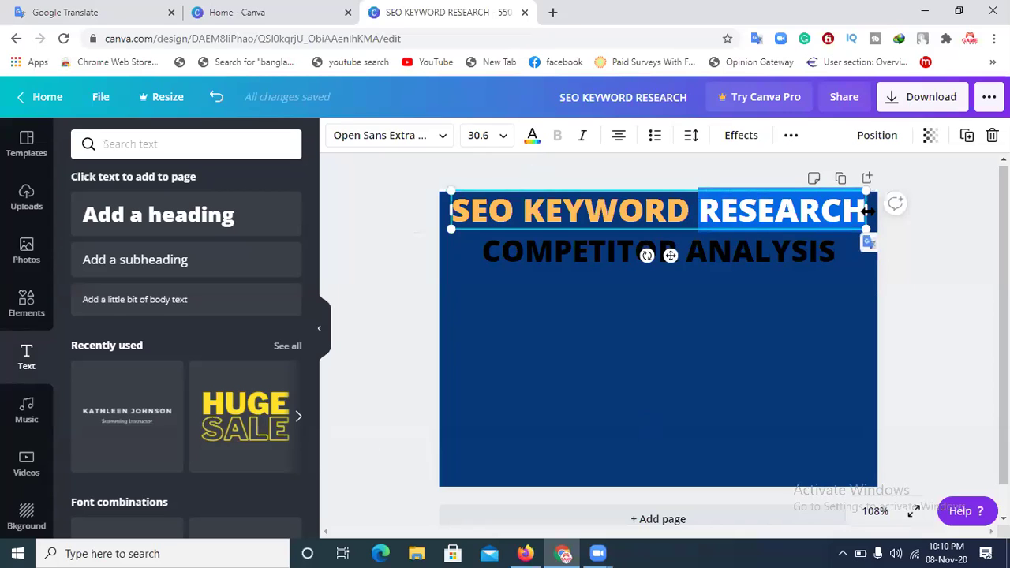
click(533, 134)
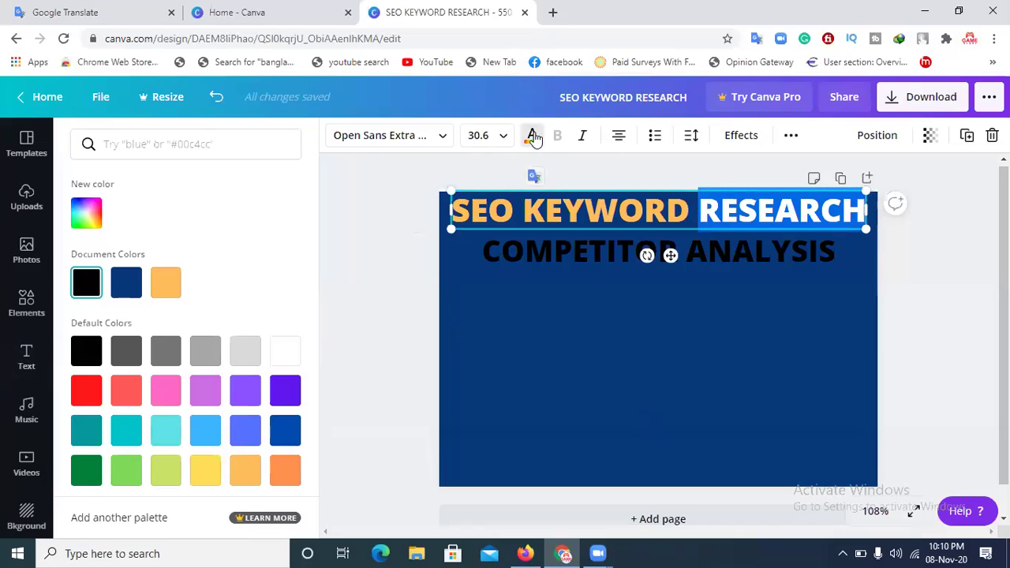
click(285, 352)
click(686, 356)
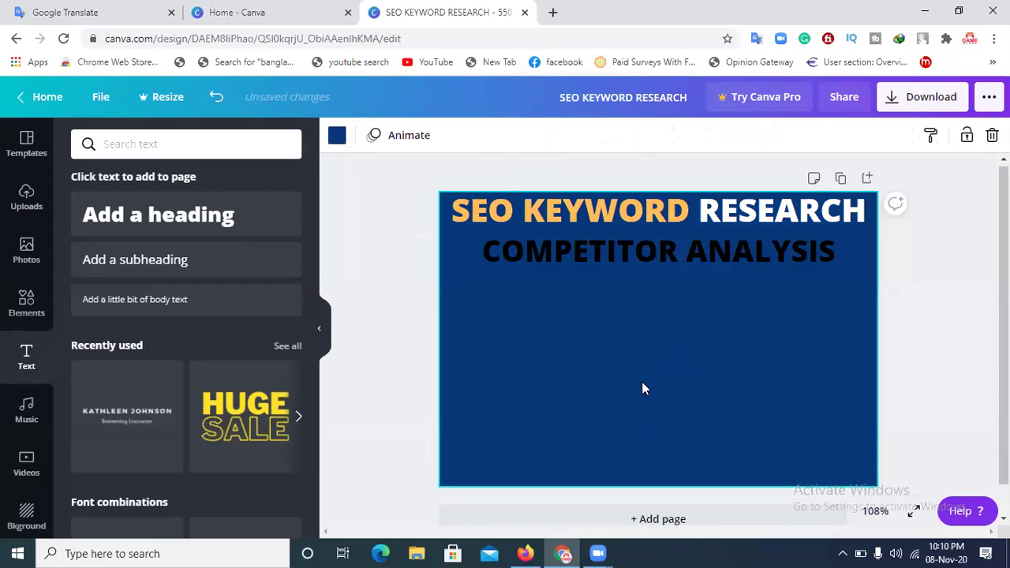
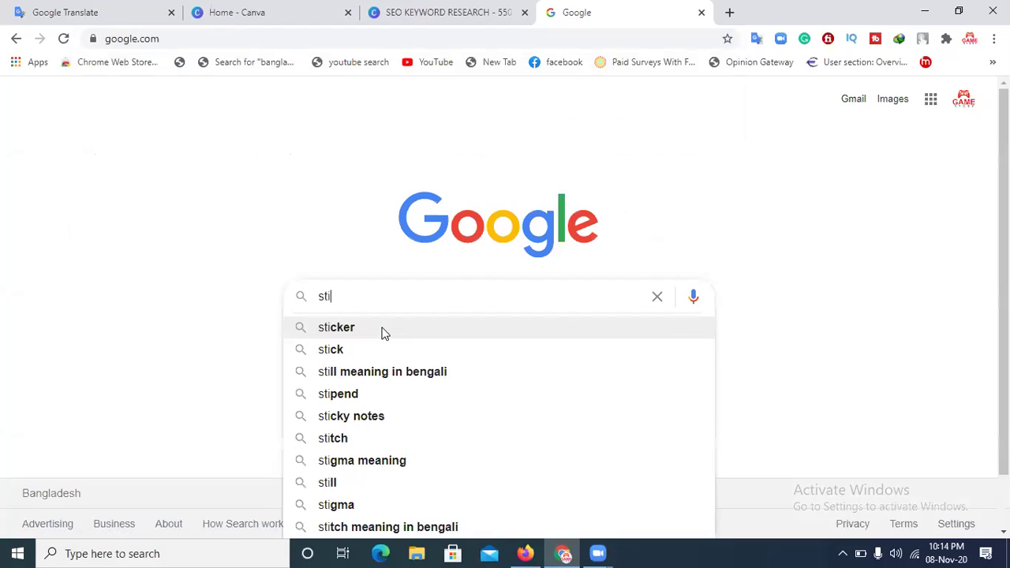
Search Google for "hand sticker png".
text(hand)
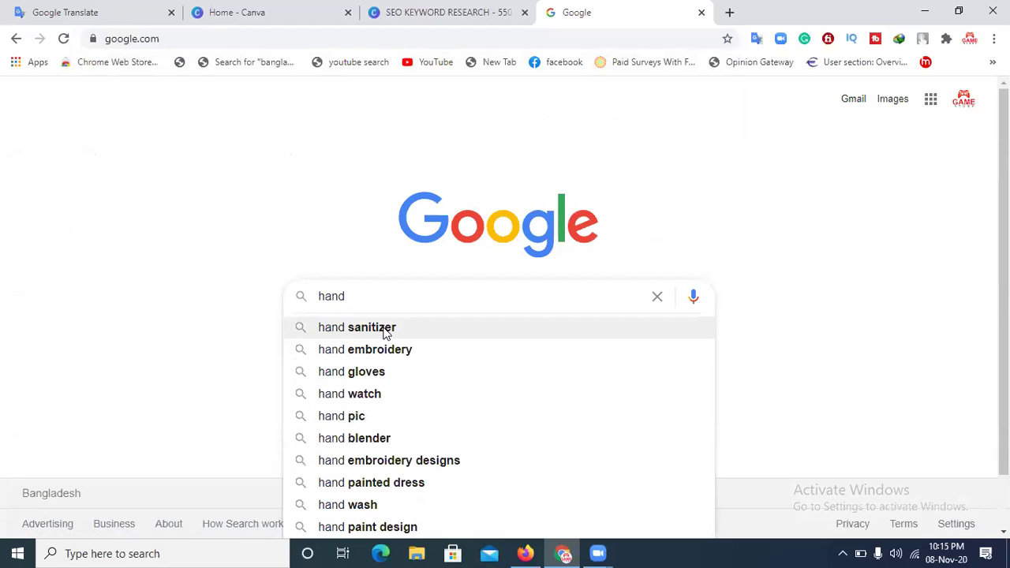
text( stiker)
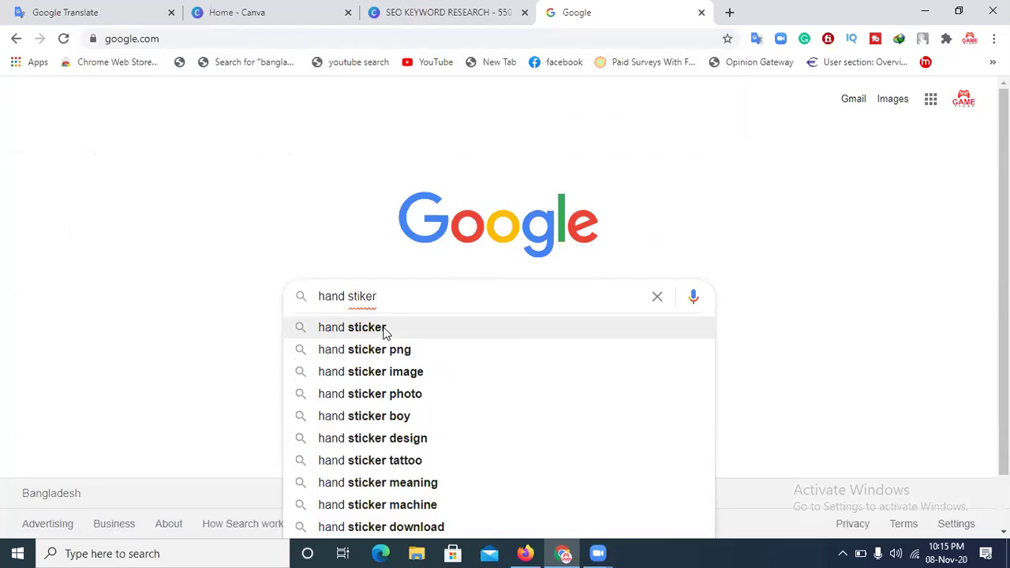
click(385, 328)
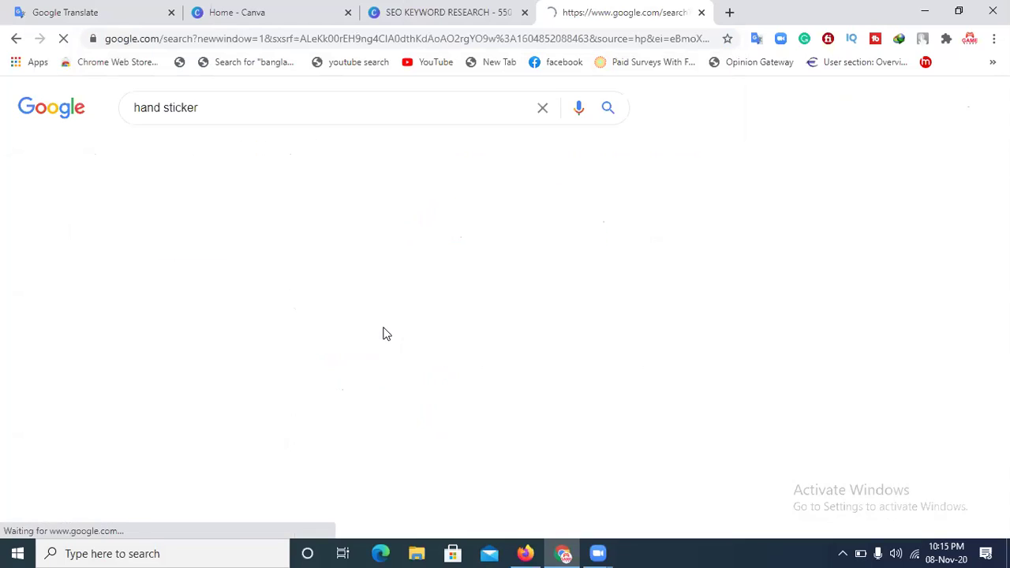
click(217, 104)
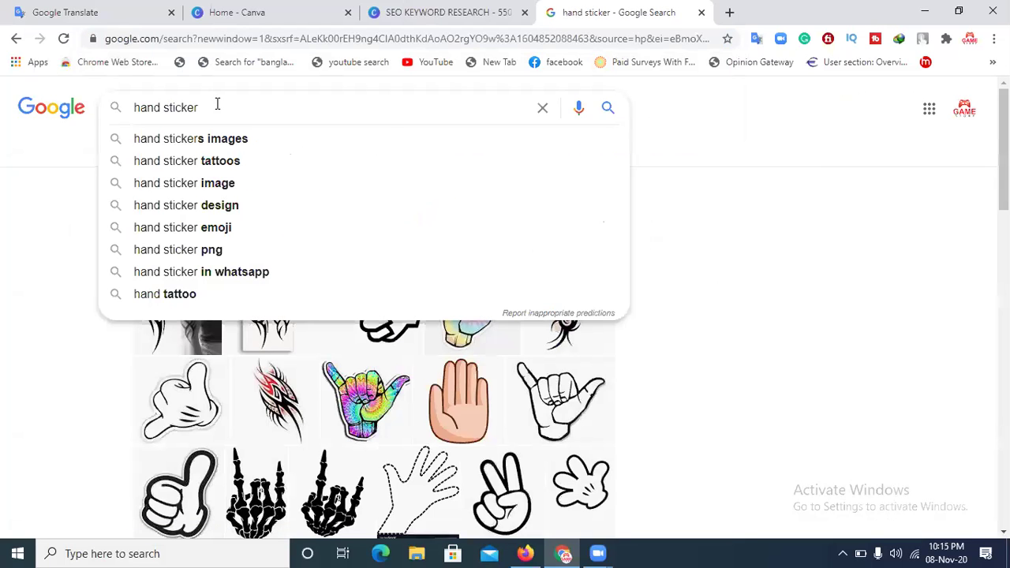
text(png)
key(Return)
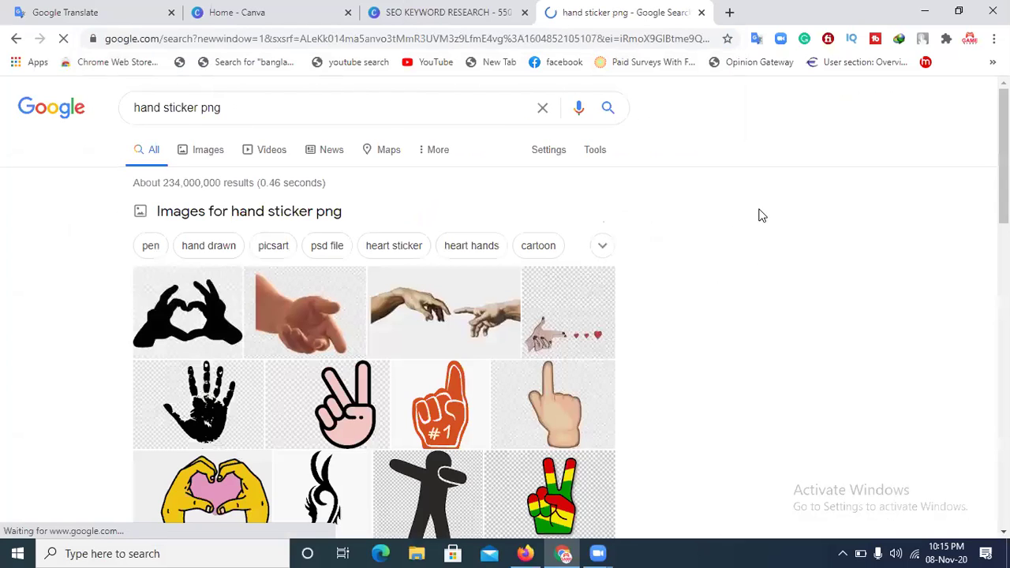
Browse the Google image results for a hand sticker that suits the gig image.
scroll(374, 363, down, 1)
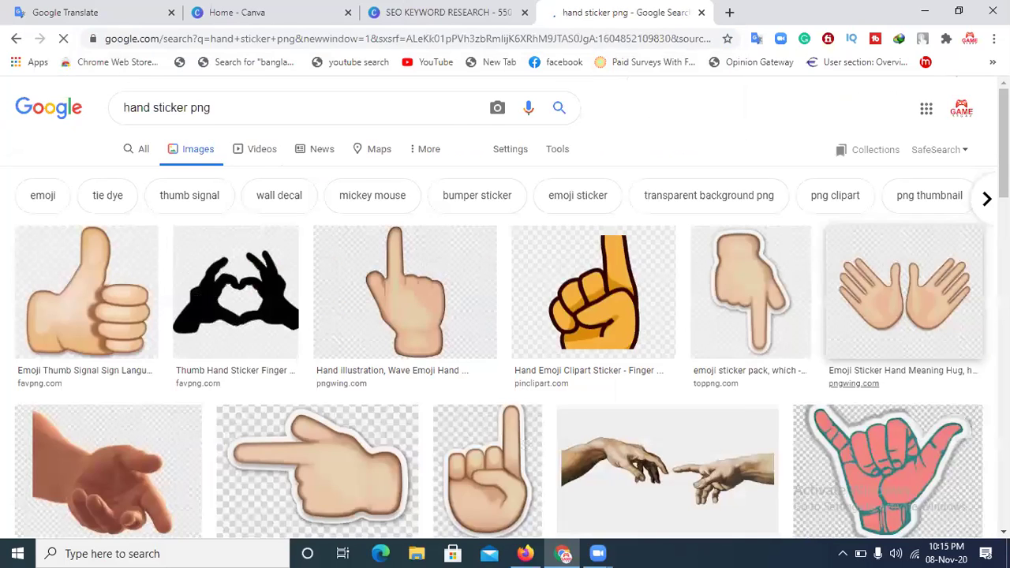
scroll(505, 315, down, 4)
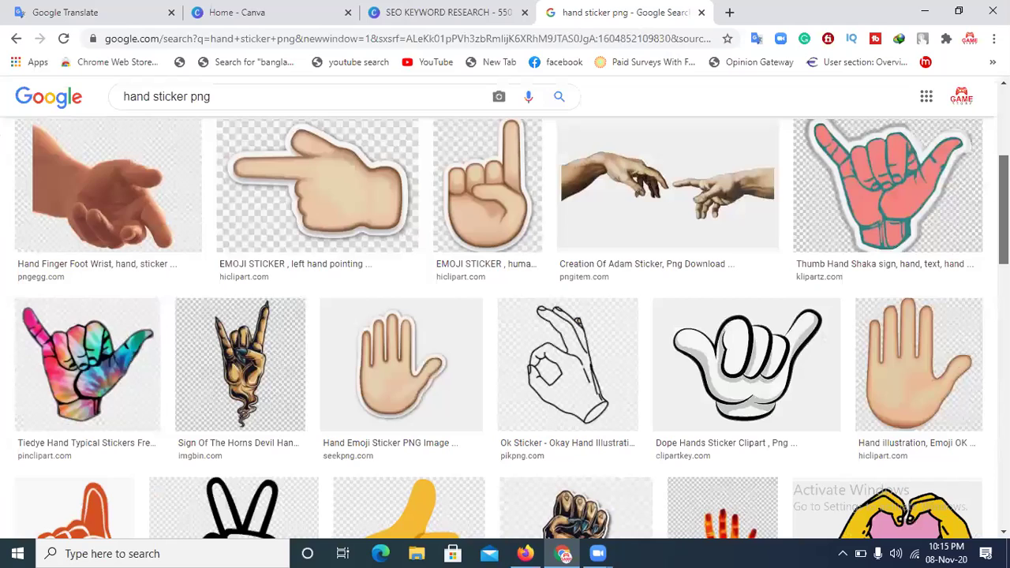
scroll(505, 316, down, 5)
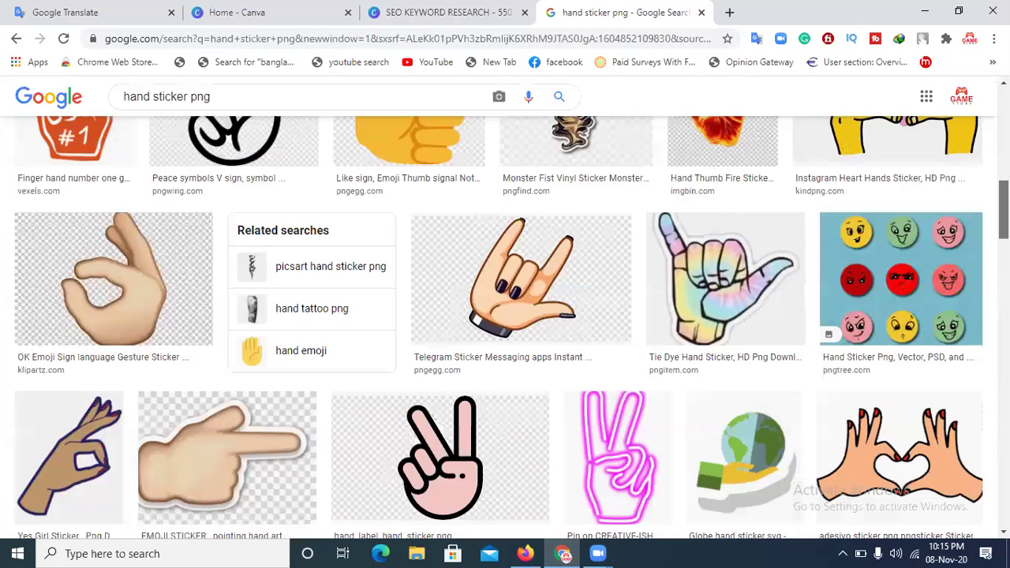
scroll(505, 316, down, 6)
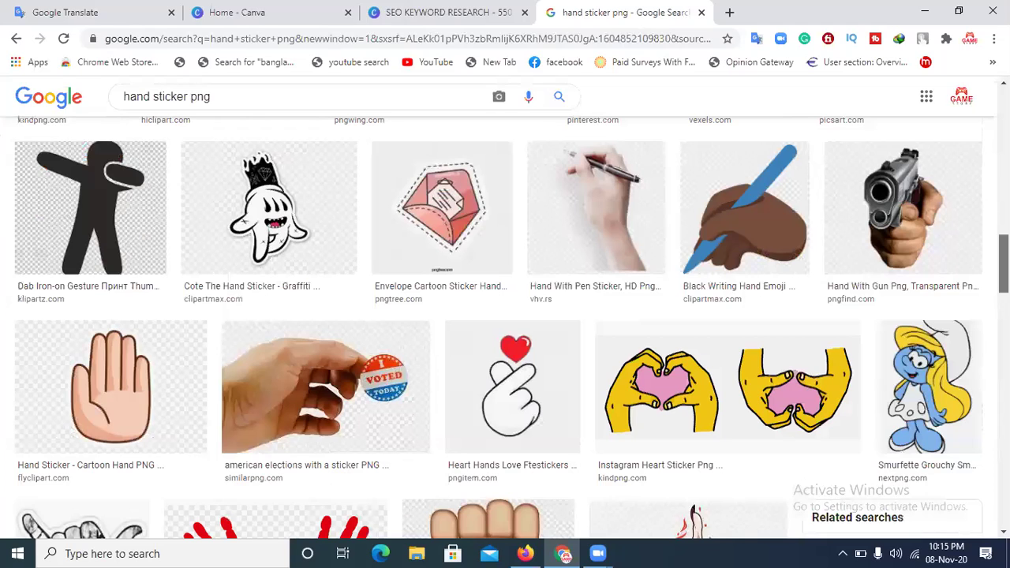
scroll(505, 315, down, 5)
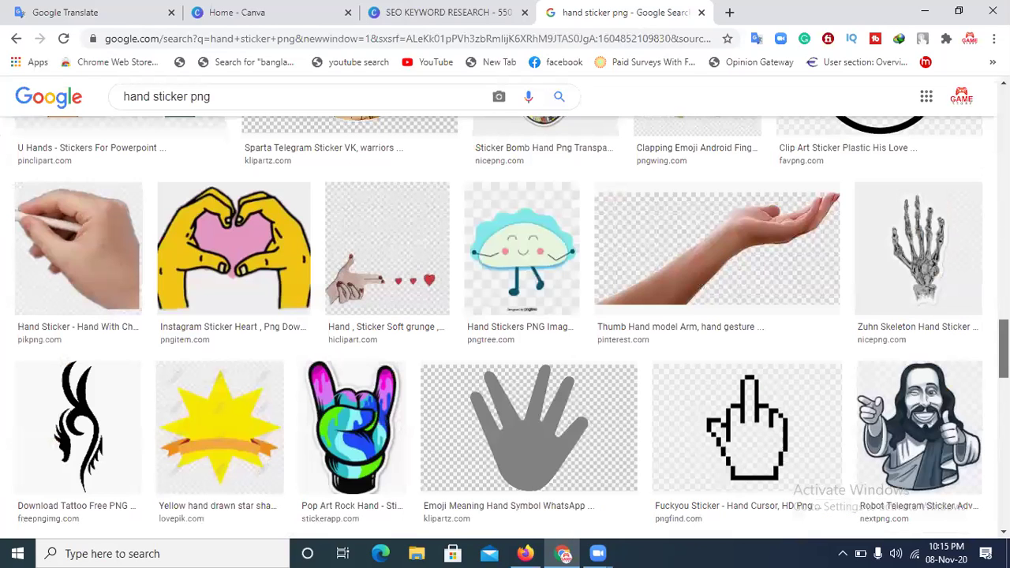
scroll(505, 315, down, 5)
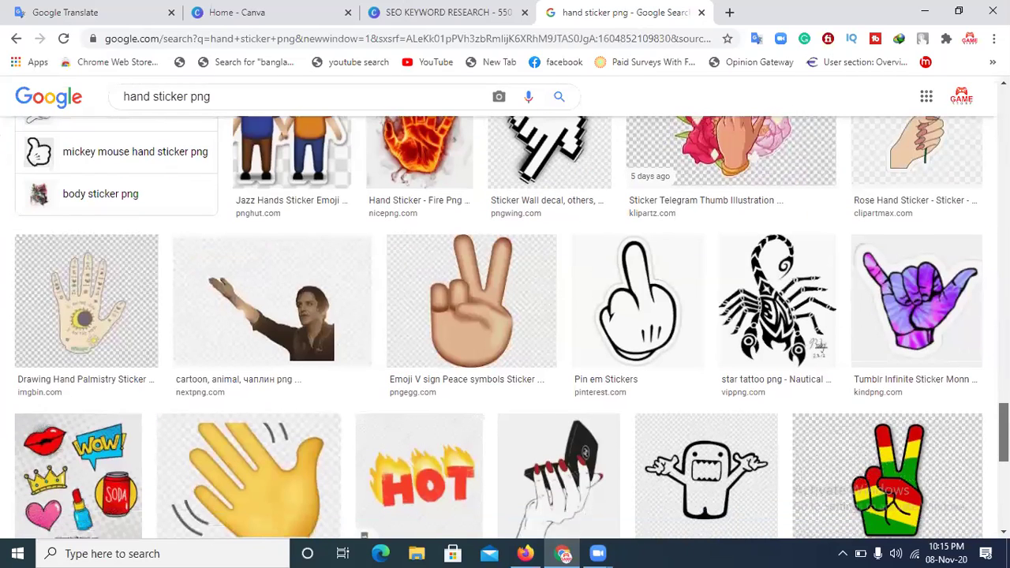
key(Home)
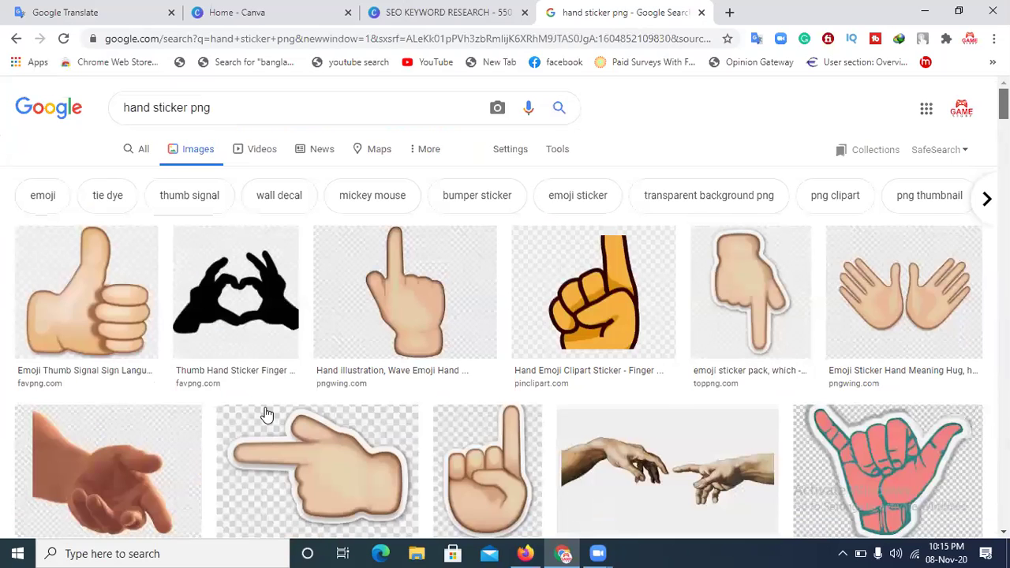
scroll(266, 416, down, 5)
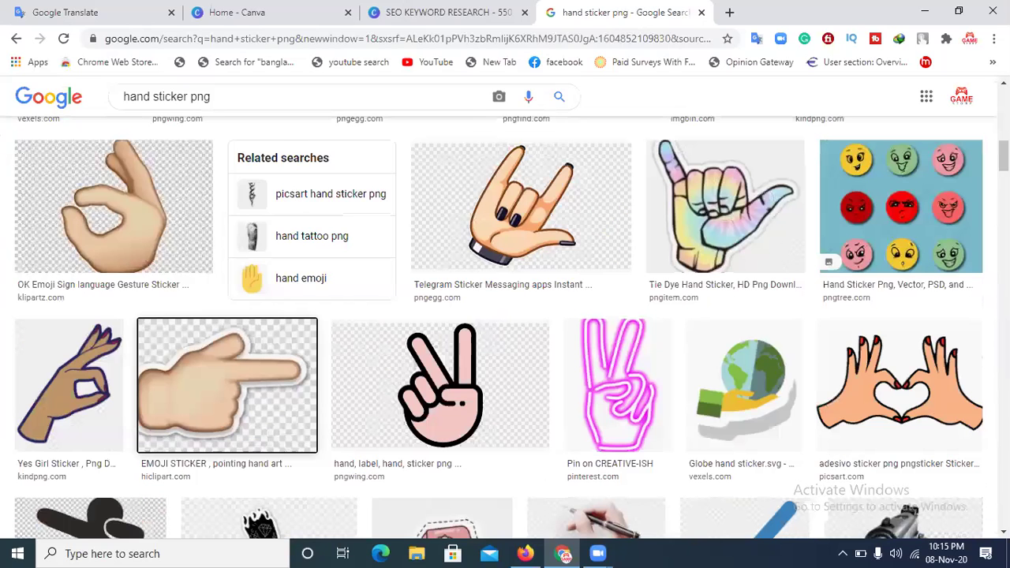
Preview pointing-hand stickers and their related images, and choose FreePNGImg's hand emoji pointing right.
click(227, 385)
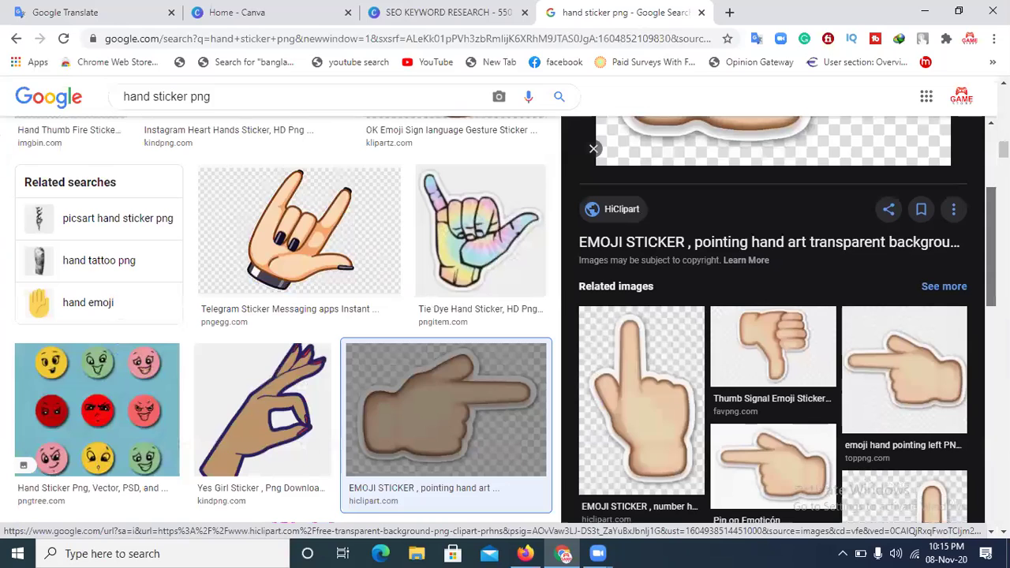
scroll(773, 319, down, 4)
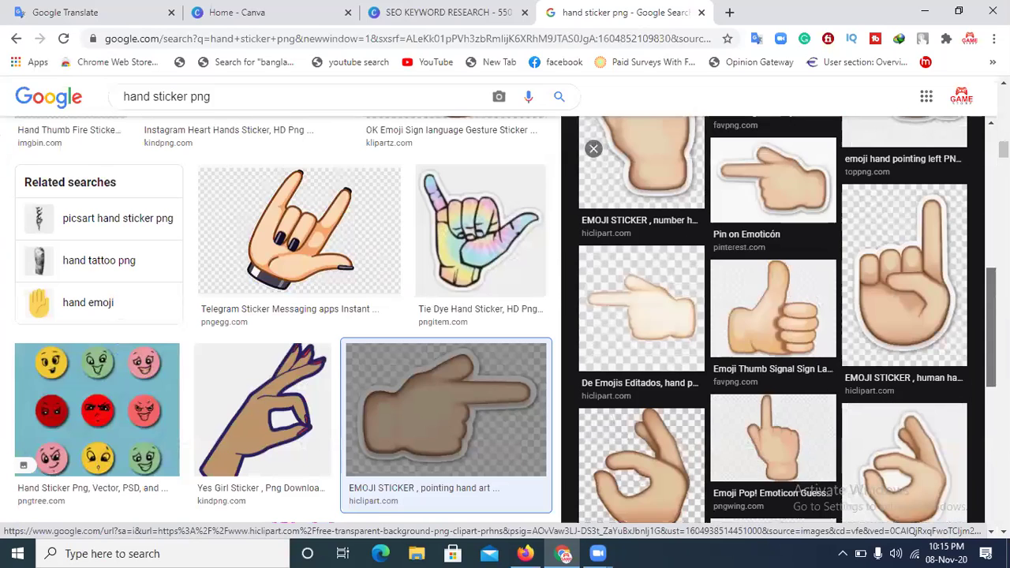
scroll(774, 319, down, 3)
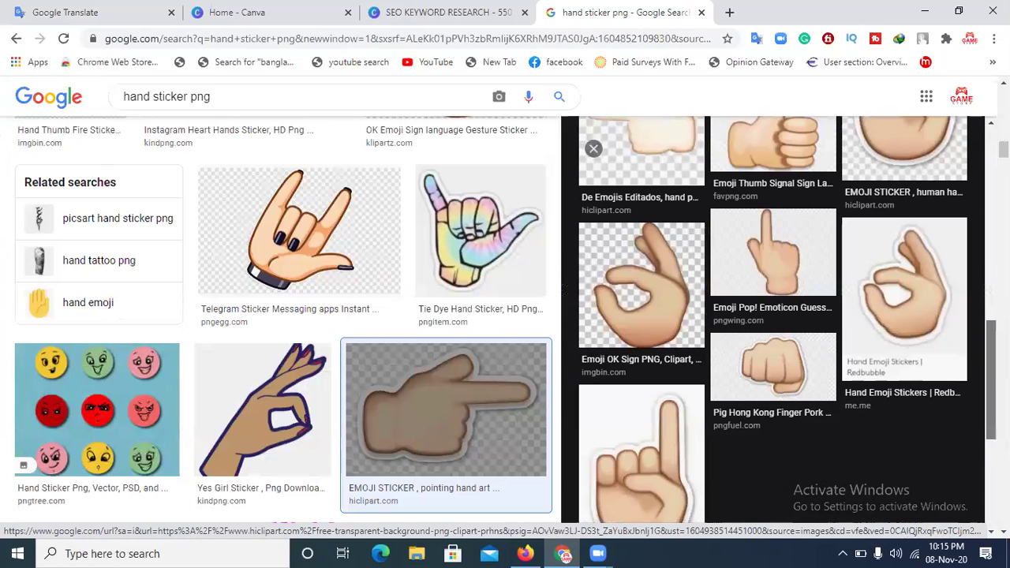
scroll(773, 320, up, 5)
scroll(803, 384, up, 1)
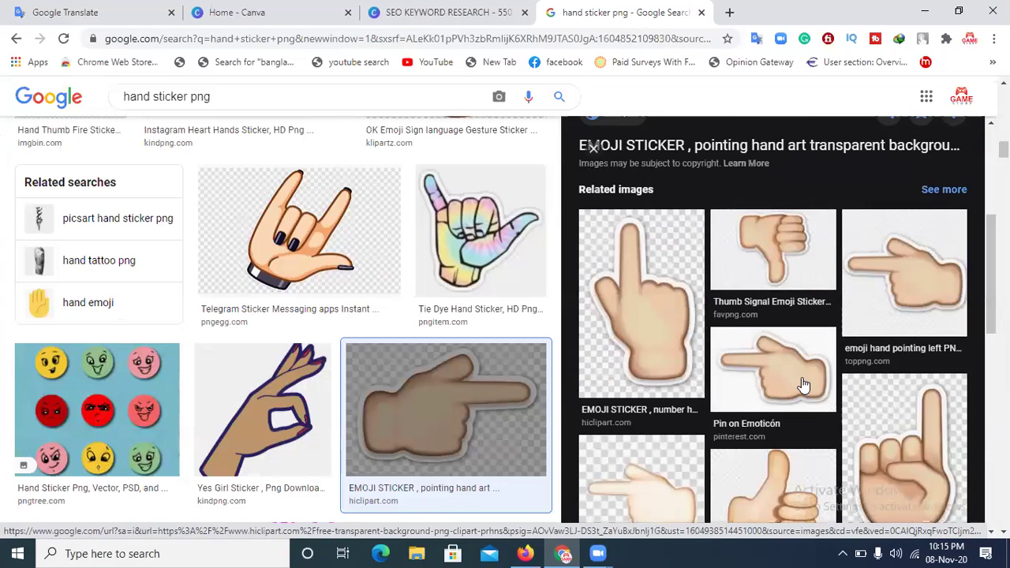
click(804, 384)
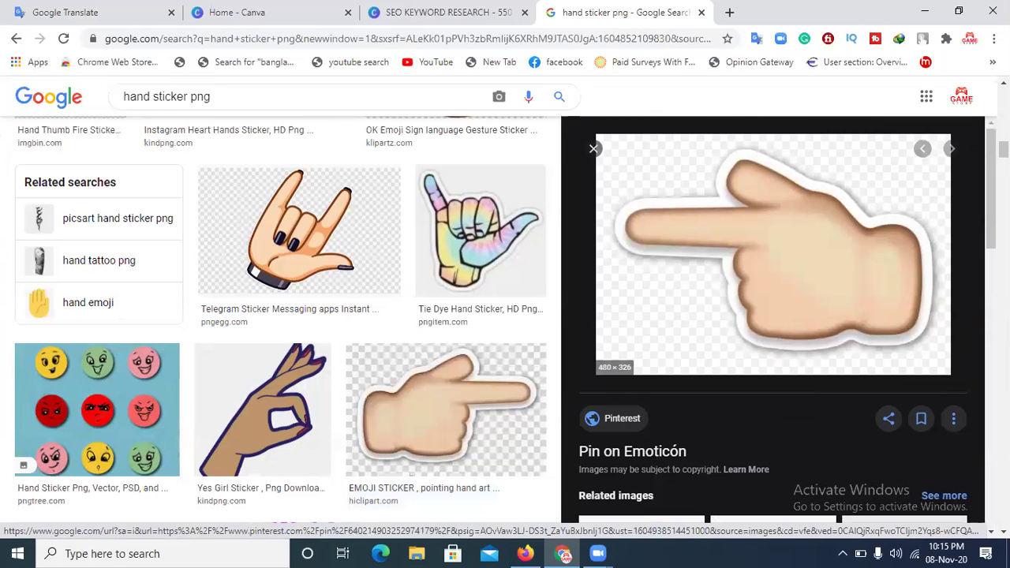
scroll(773, 319, down, 5)
click(798, 324)
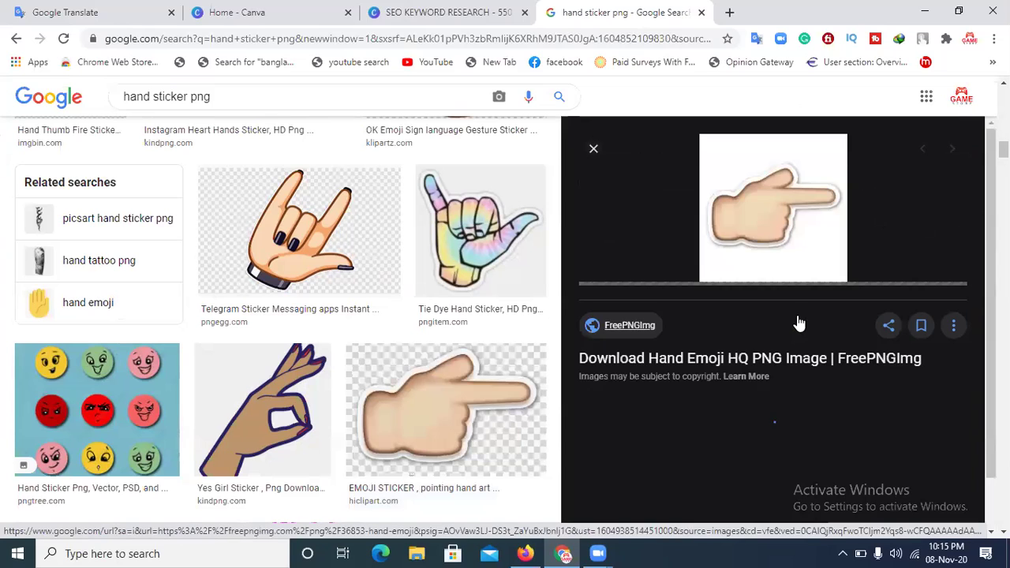
Open the chosen hand emoji image in its own tab and save it as 36853-3-hand-emoji-thumb in PNG format.
right_click(779, 207)
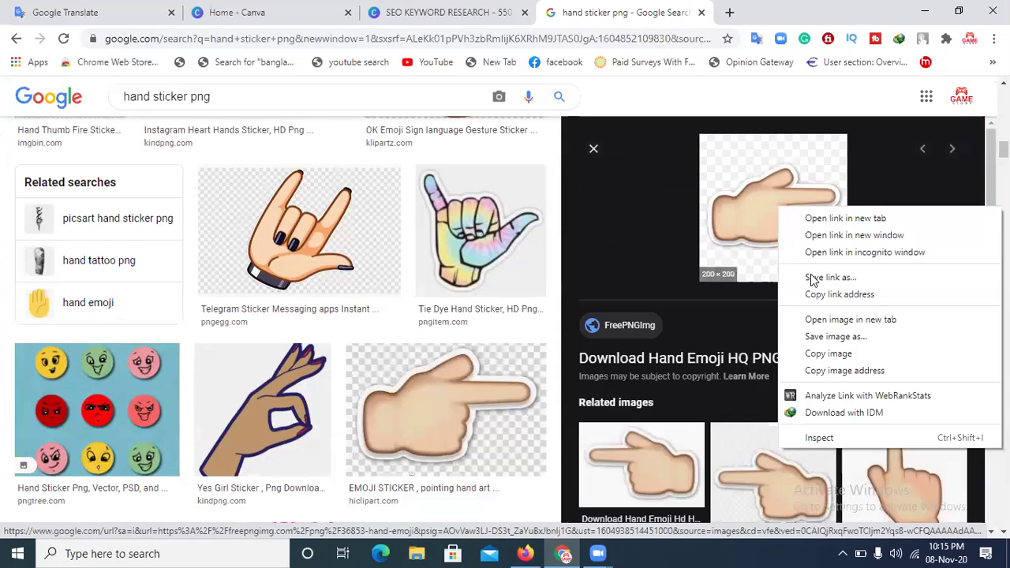
click(827, 317)
click(770, 12)
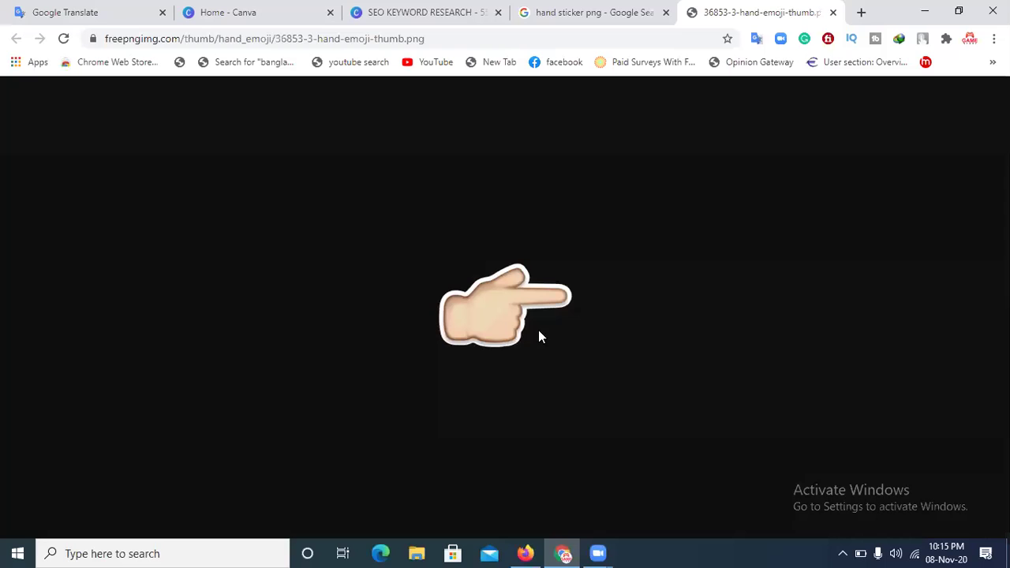
right_click(519, 296)
click(552, 321)
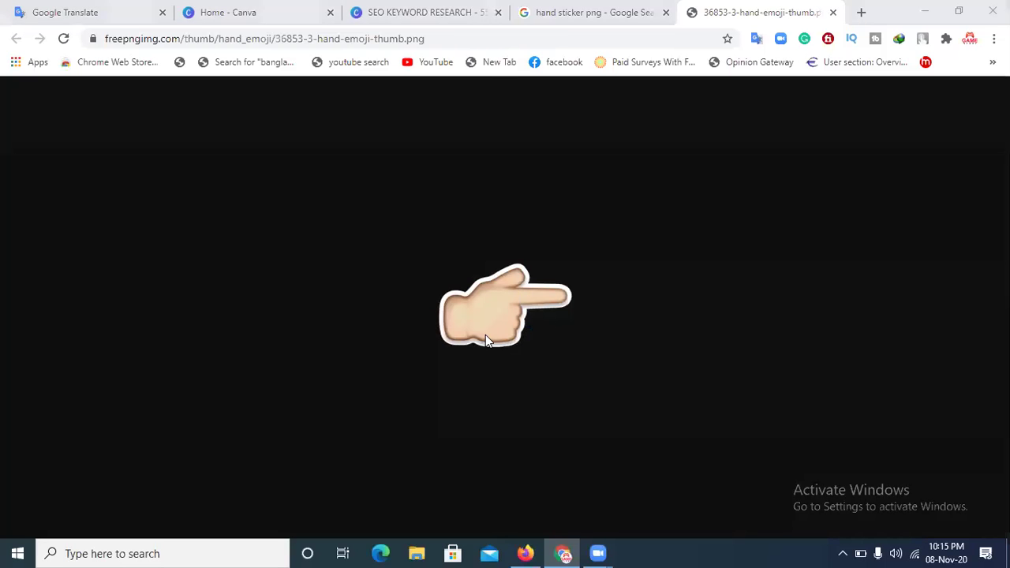
click(404, 333)
Return to the Canva gallery design and upload 36853-3-hand-emoji-thumb from the Downloads folder.
click(395, 12)
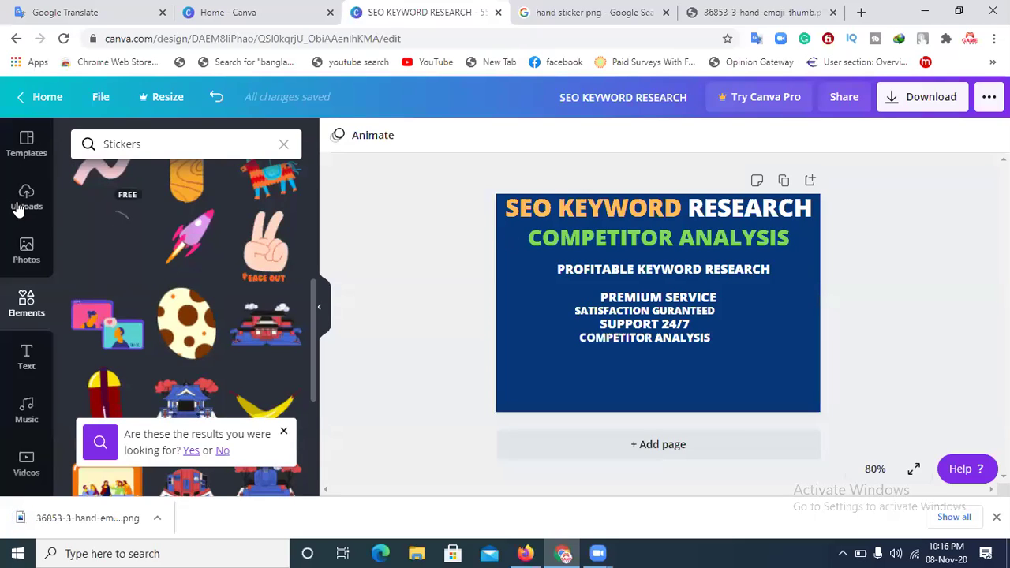
click(24, 201)
click(168, 145)
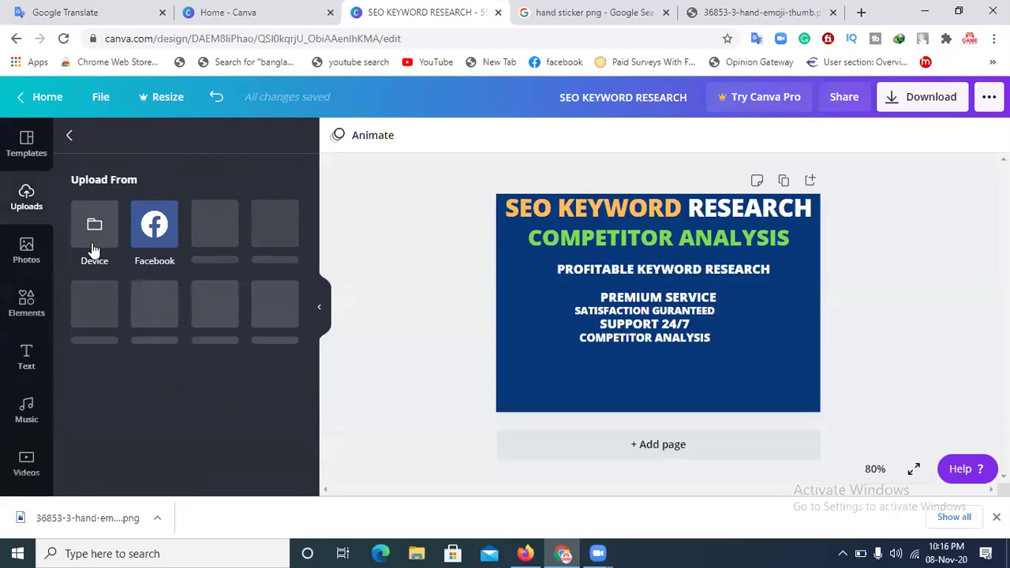
click(93, 249)
click(157, 124)
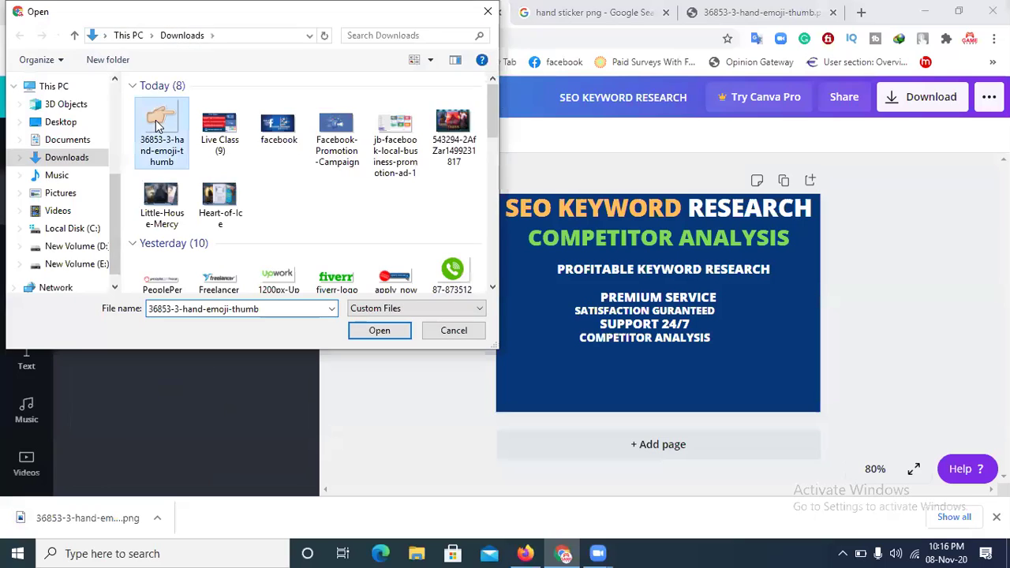
click(368, 331)
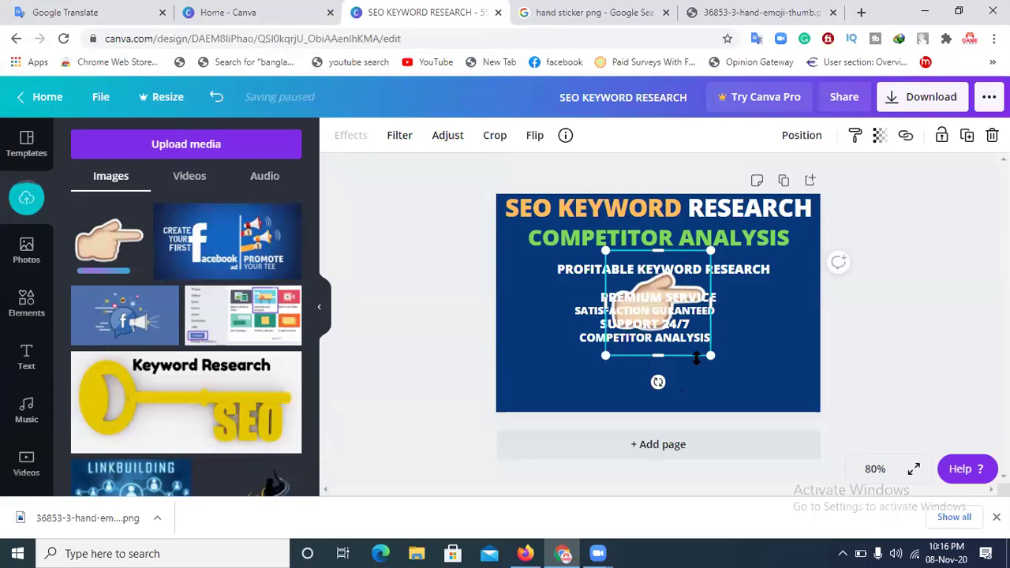
Shrink the pointing-hand sticker and place it at the design's left edge, level with "PROFITABLE KEYWORD RESEARCH".
drag(708, 357, 733, 395)
drag(688, 359, 575, 324)
drag(631, 353, 542, 252)
click(550, 359)
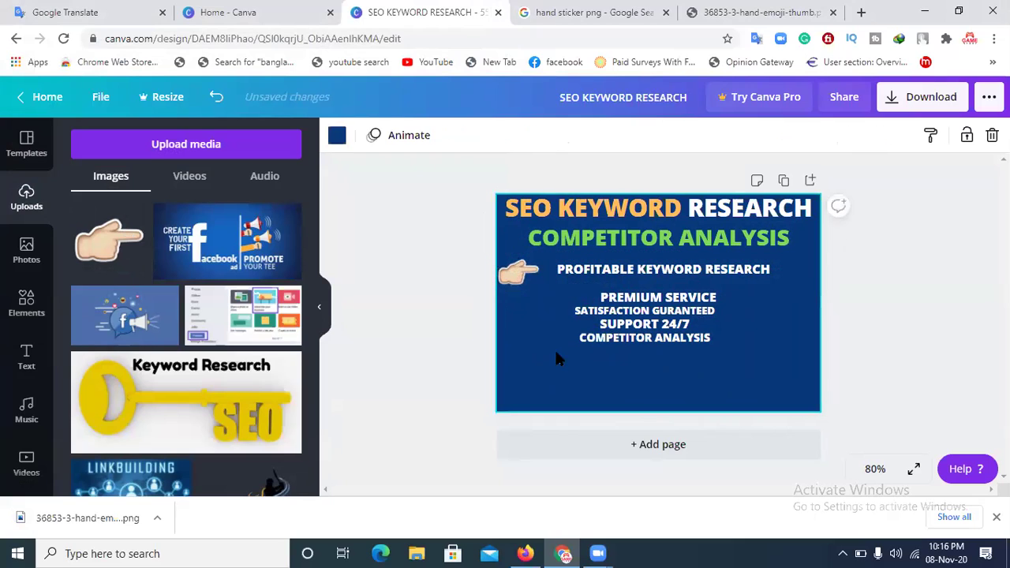
click(514, 278)
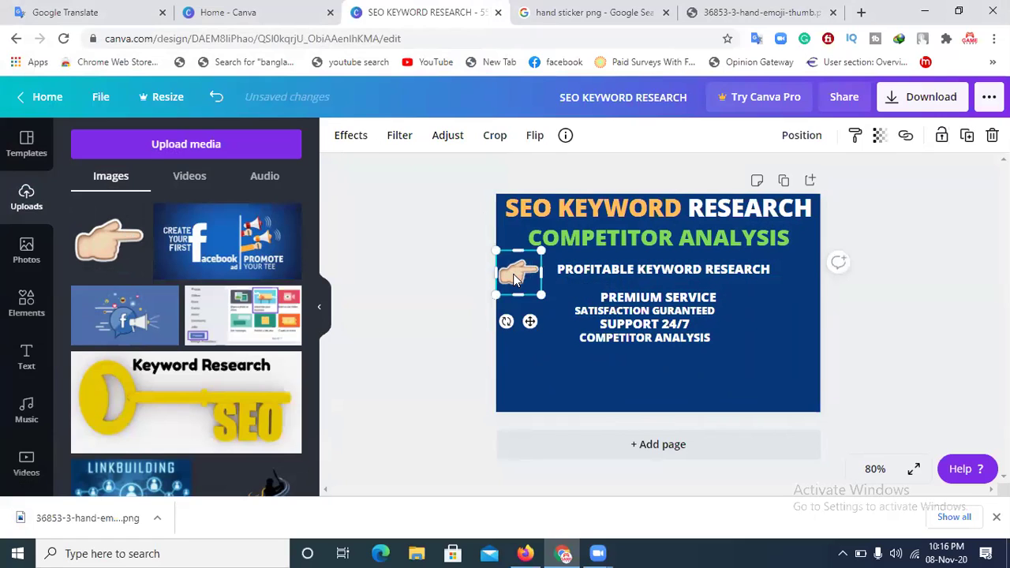
click(575, 399)
Shift "PROFITABLE KEYWORD RESEARCH" left until it starts at the pointing hand's fingertip.
click(626, 272)
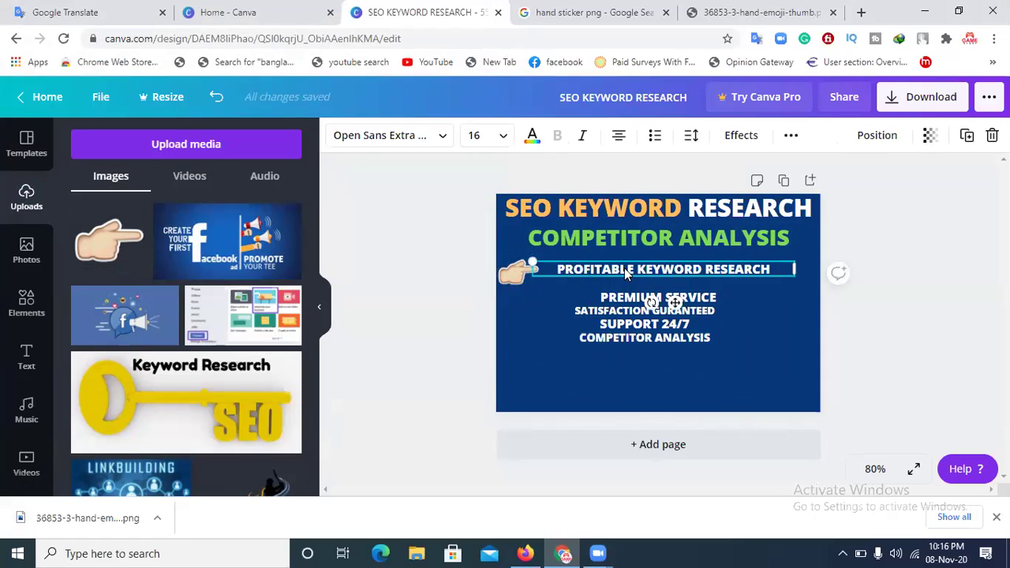
key(Left)
key(Left)
key(Left)
key(Left)
key(Left)
key(Left)
key(Left)
key(Left)
key(Left)
key(Left)
key(Left)
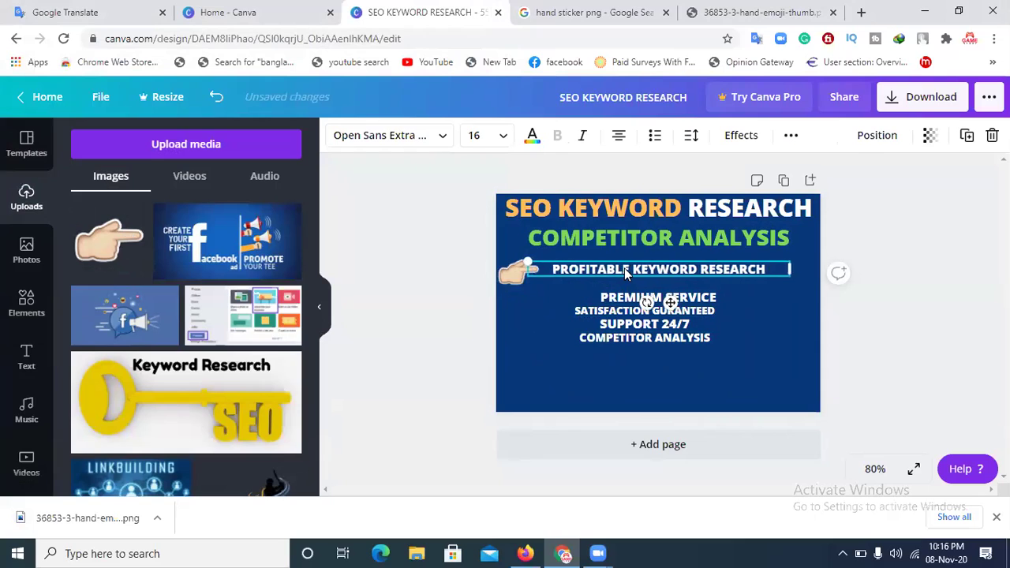
key(Left)
key(Left)
key(Left)
key(Left)
key(Left)
key(Left)
key(Left)
key(Left)
key(Left)
key(Left)
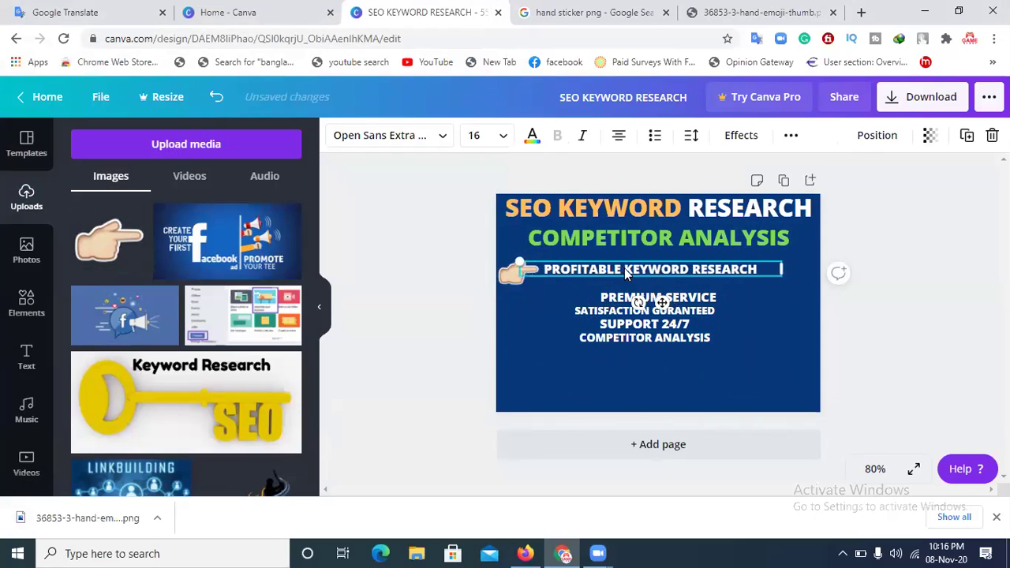
key(Left)
key(Left)
key(Left)
key(Left)
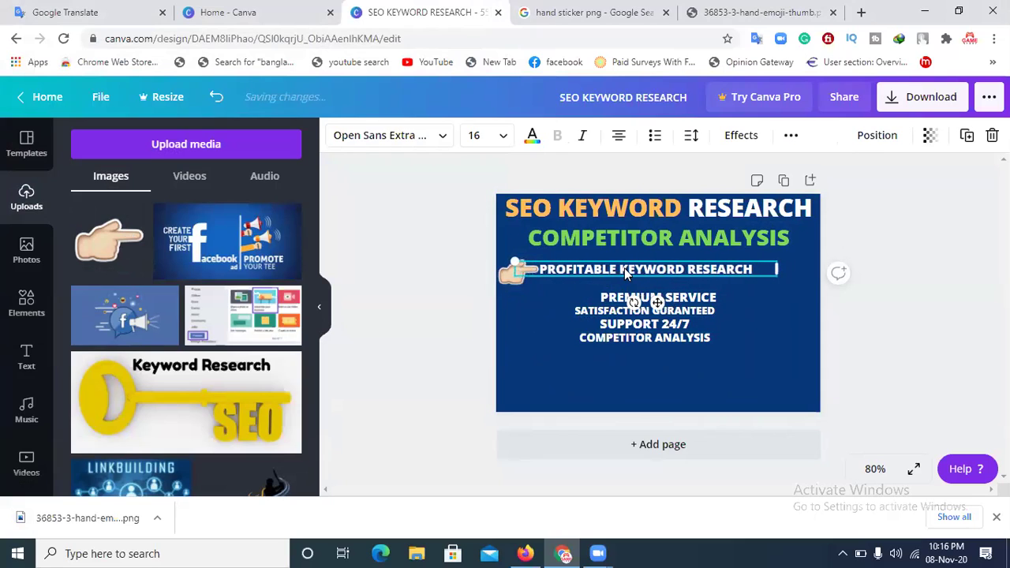
key(Escape)
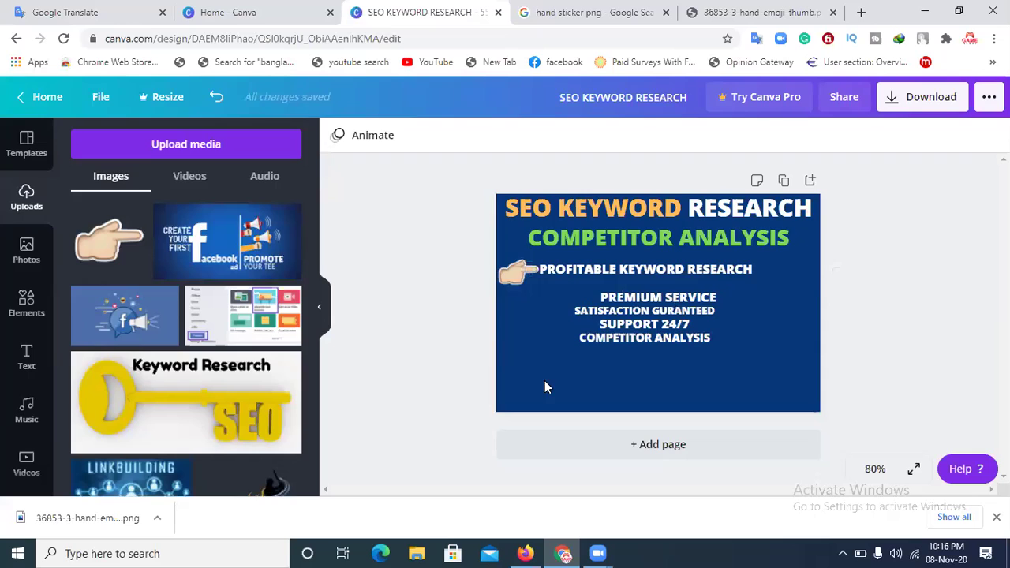
Add a second hand directly below the first and move "SATISFACTION GURANTEED", "PREMIUM SERVICE" and "SUPPORT 24/7" clear of its row.
click(519, 280)
drag(531, 287, 520, 309)
click(639, 314)
drag(639, 314, 642, 376)
click(663, 300)
drag(663, 300, 722, 361)
click(683, 323)
drag(683, 323, 762, 295)
Align the smaller white "COMPETITOR ANALYSIS" line with the second hand's fingertip.
click(645, 338)
drag(645, 338, 640, 303)
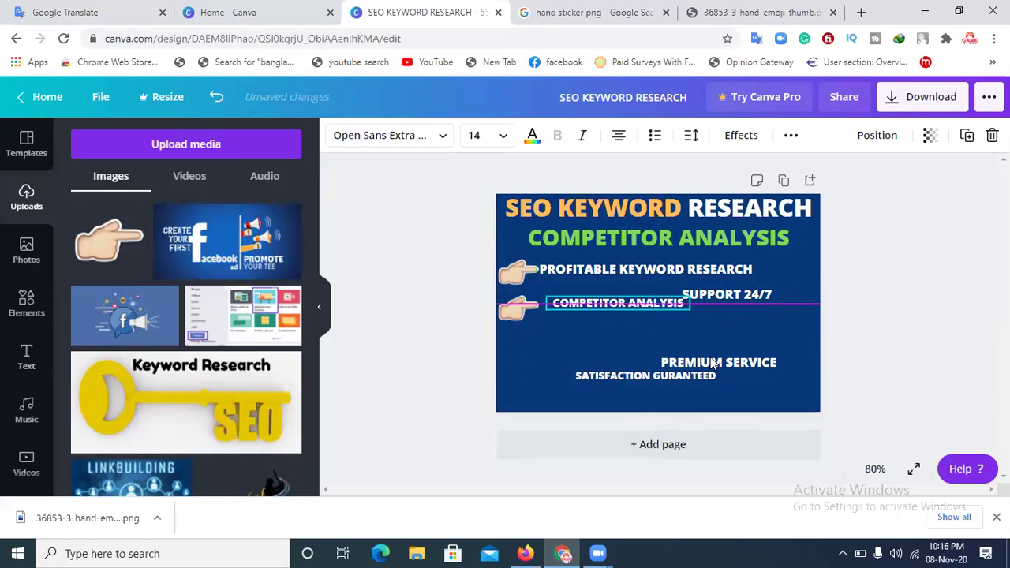
key(Left)
key(Left)
key(Left)
key(Left)
key(Left)
key(Down)
key(Down)
key(Left)
key(Left)
key(Left)
key(Left)
key(Left)
key(Left)
key(Left)
key(Left)
key(Left)
key(Left)
key(Left)
key(Left)
key(Left)
key(Left)
key(Down)
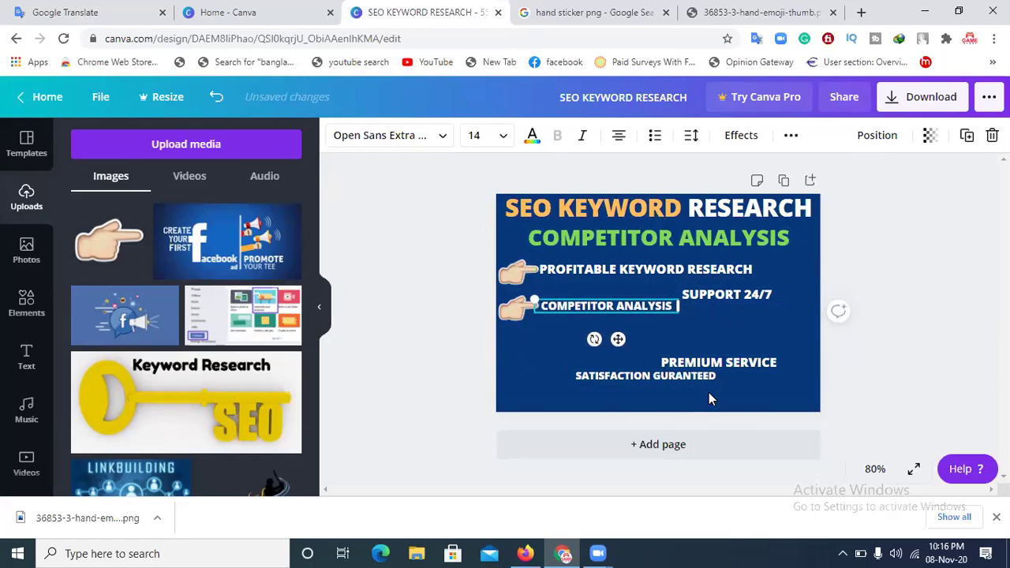
Paste a third pointing hand and align it below the second one at the left edge.
click(544, 361)
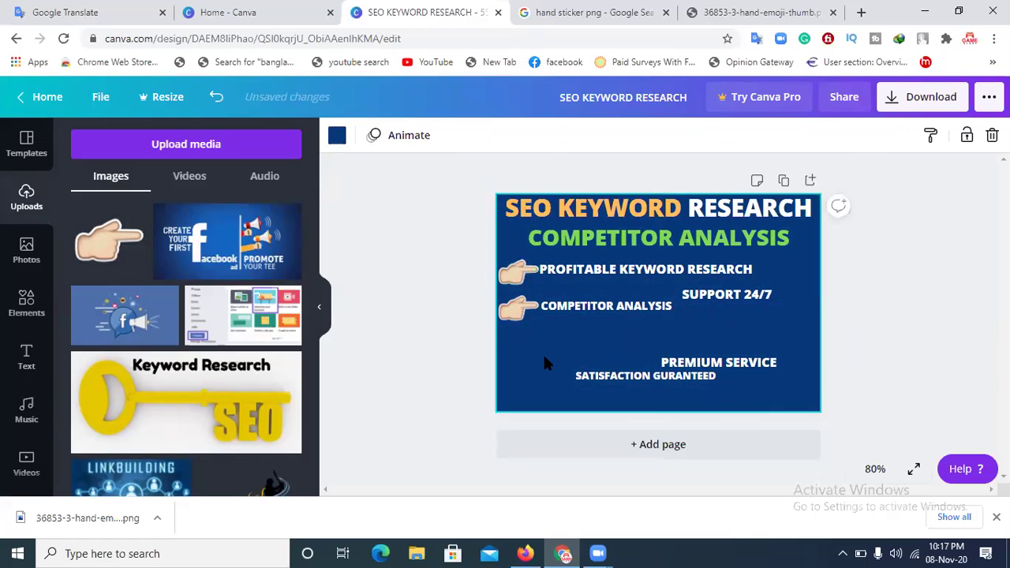
key(ctrl+v)
drag(522, 294, 518, 345)
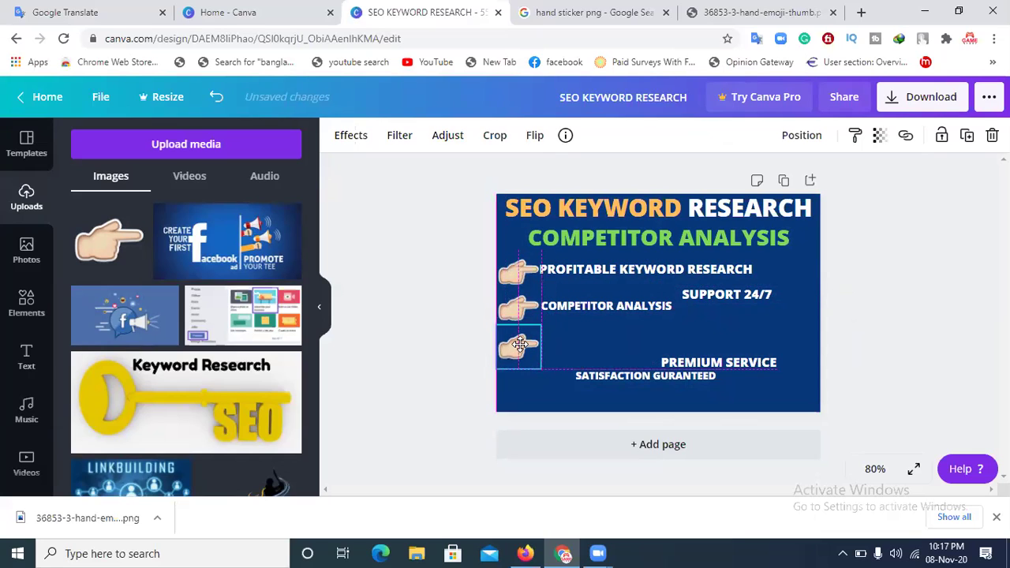
drag(519, 344, 518, 345)
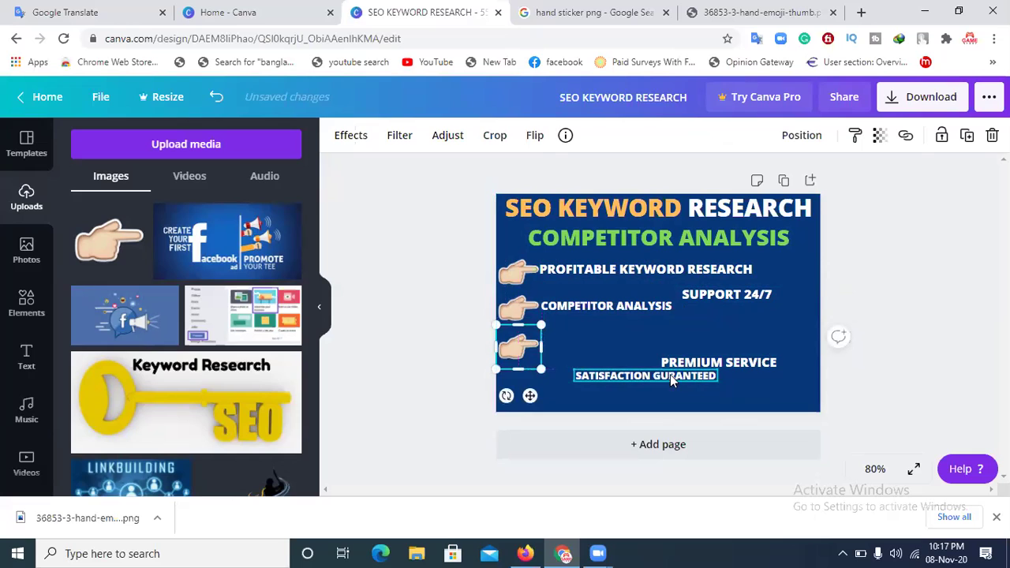
Move "SATISFACTION GURANTEED" beside the third hand so it begins at the fingertip.
click(624, 377)
drag(625, 377, 597, 343)
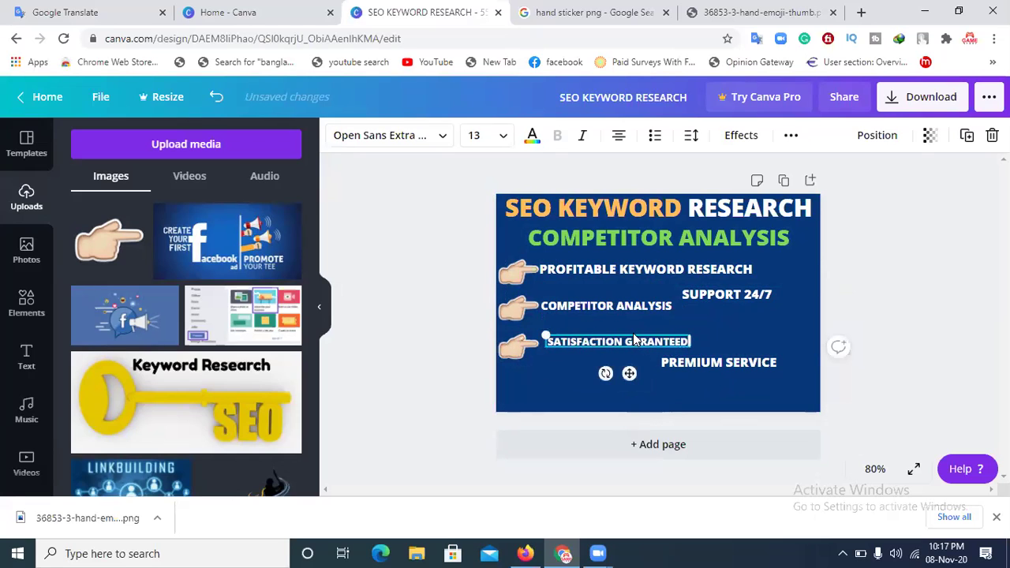
key(Left)
key(Left)
key(Left)
key(Left)
key(Left)
key(Left)
key(Left)
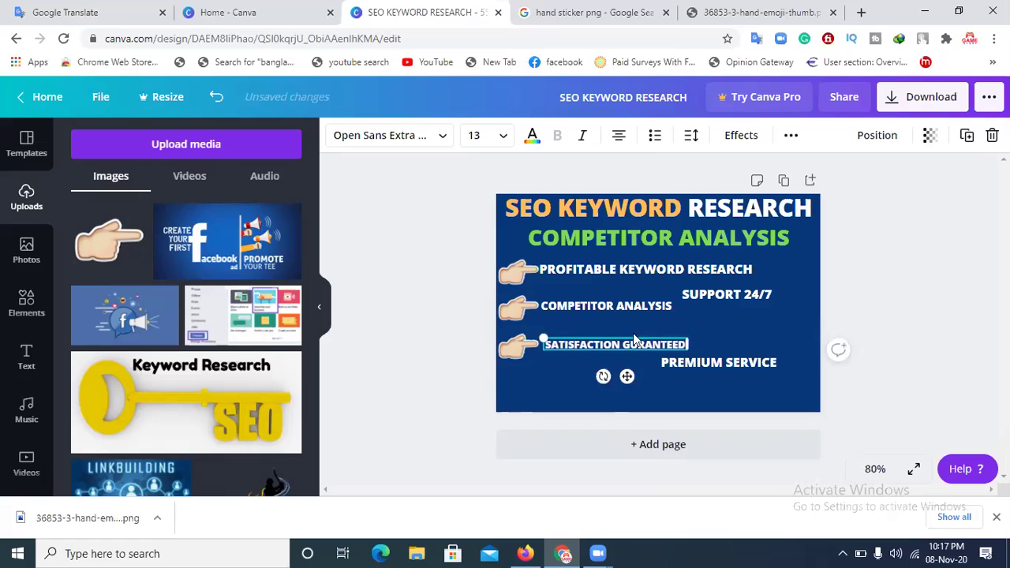
key(Left)
key(Left)
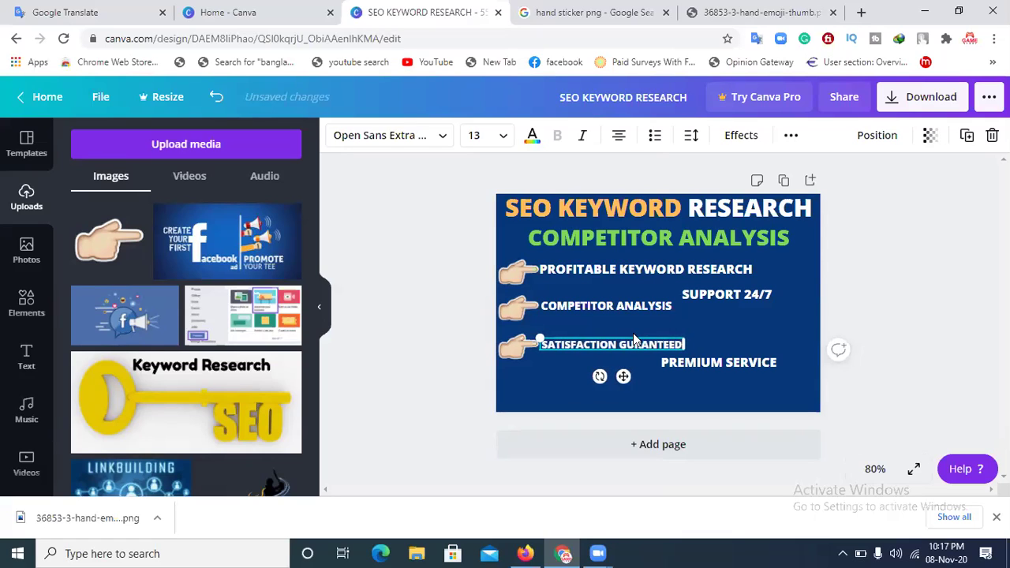
click(727, 322)
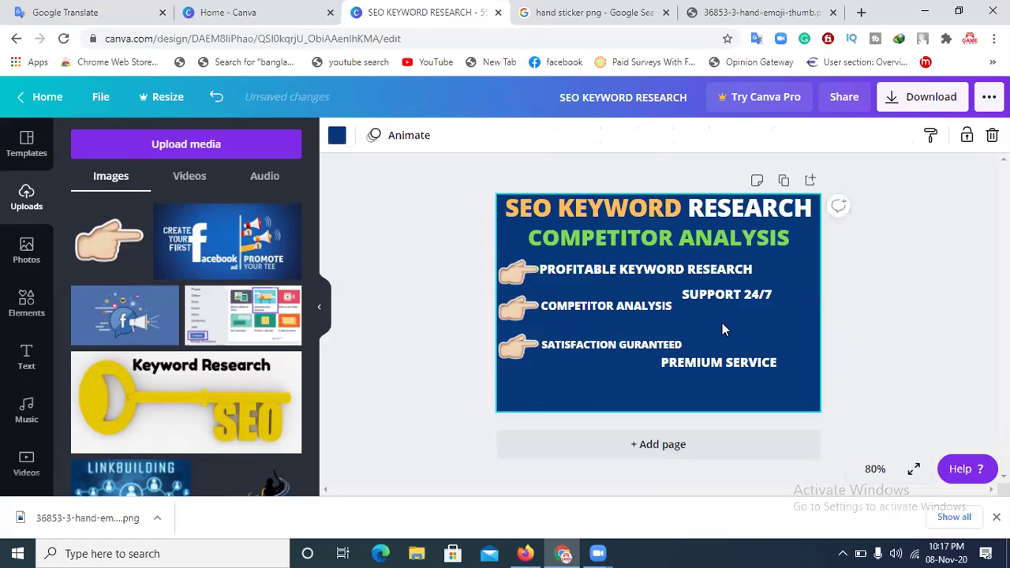
Raise the third hand and "SATISFACTION GURANTEED" slightly, and add a fourth pointing hand beneath them.
click(517, 348)
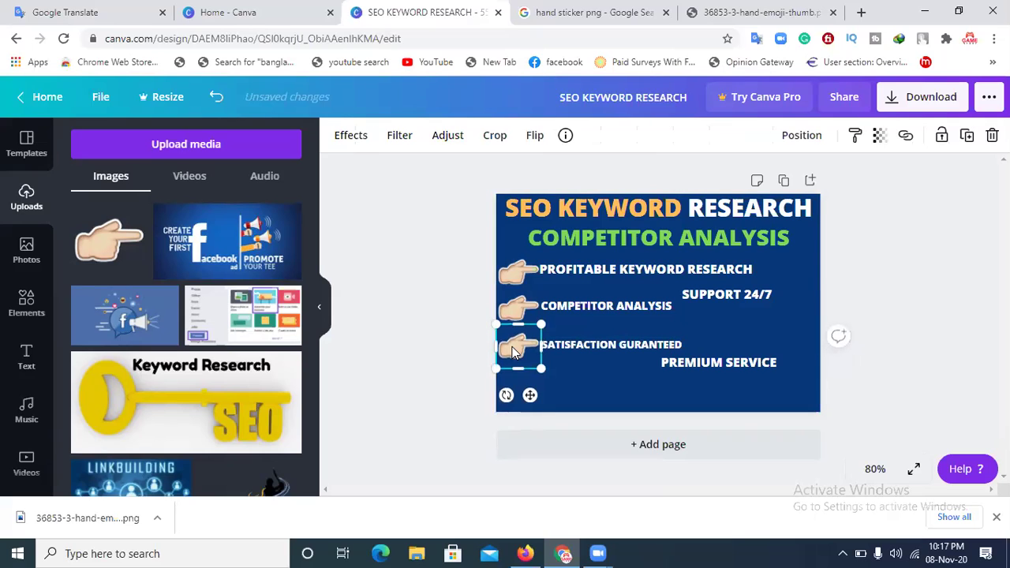
click(579, 350)
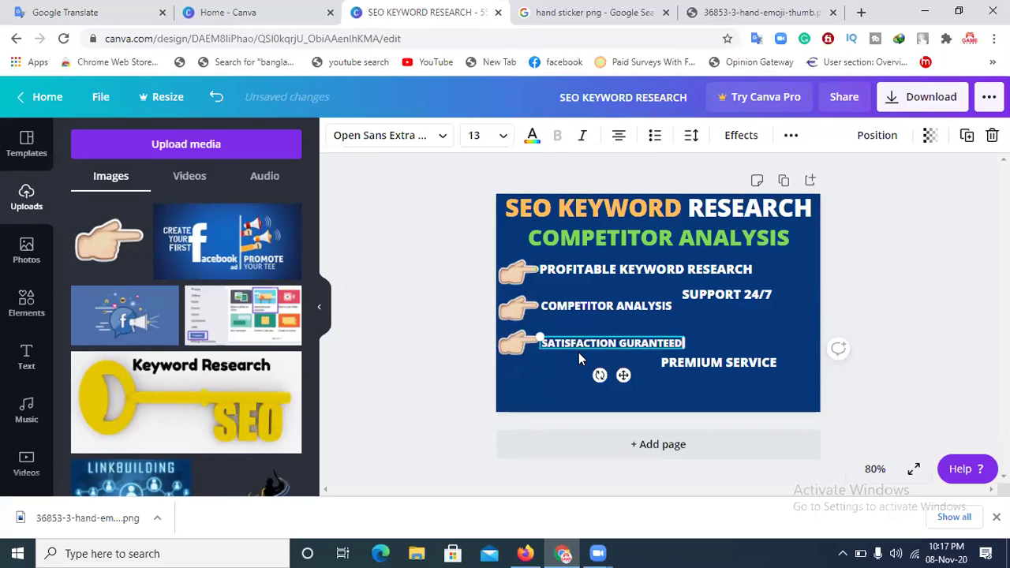
click(560, 364)
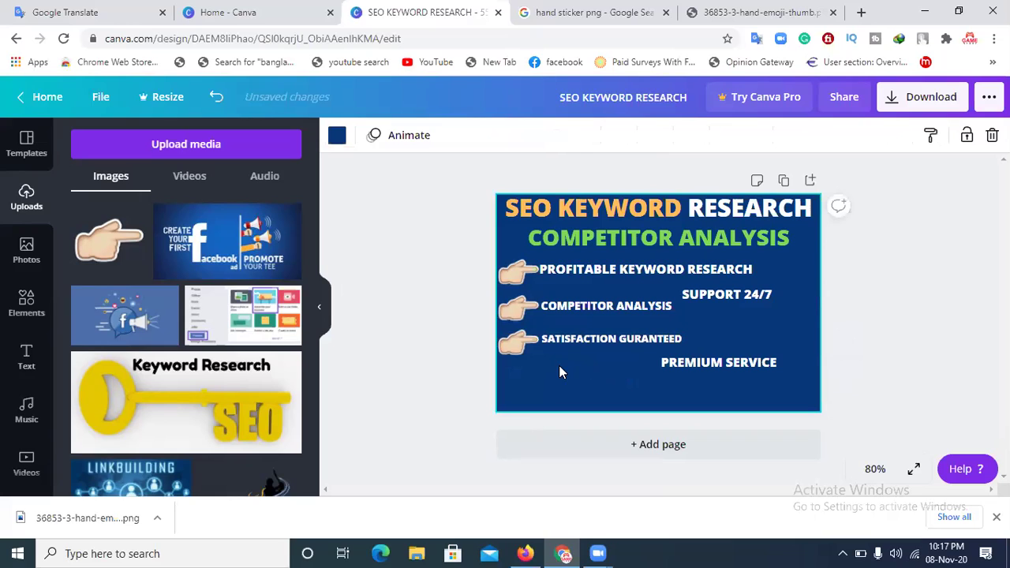
click(557, 365)
drag(530, 288, 520, 384)
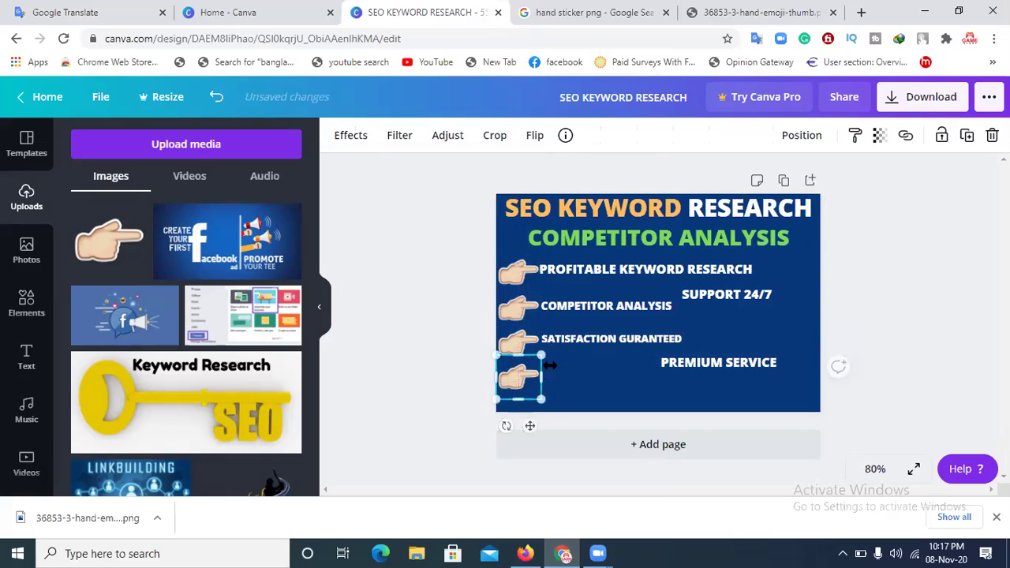
Tighten the list spacing by moving the second hand with its "COMPETITOR ANALYSIS" line and the third hand upward.
click(518, 316)
drag(518, 316, 571, 305)
click(525, 359)
drag(524, 359, 524, 351)
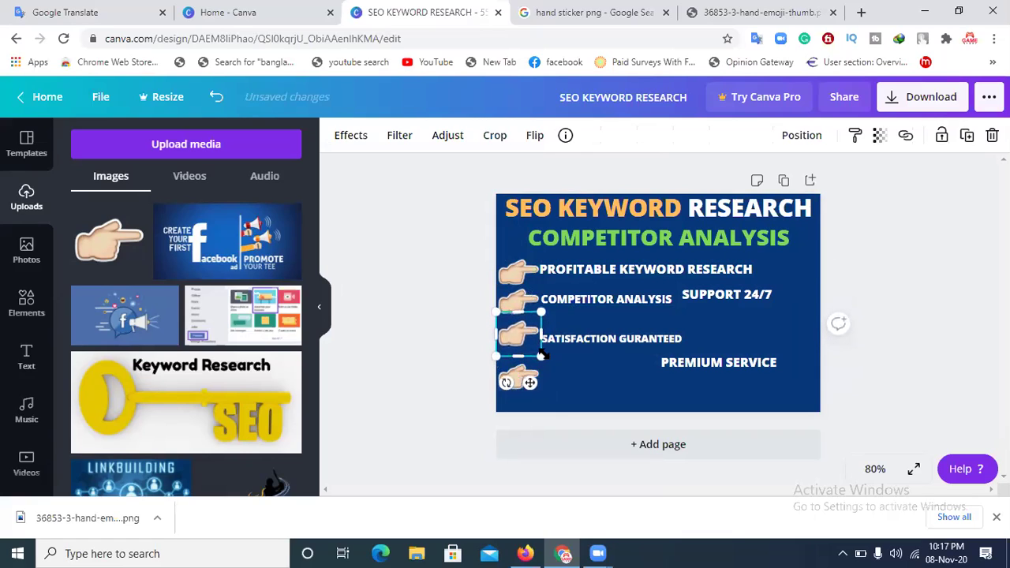
Raise "SATISFACTION GURANTEED" to line up with the repositioned third hand.
click(582, 340)
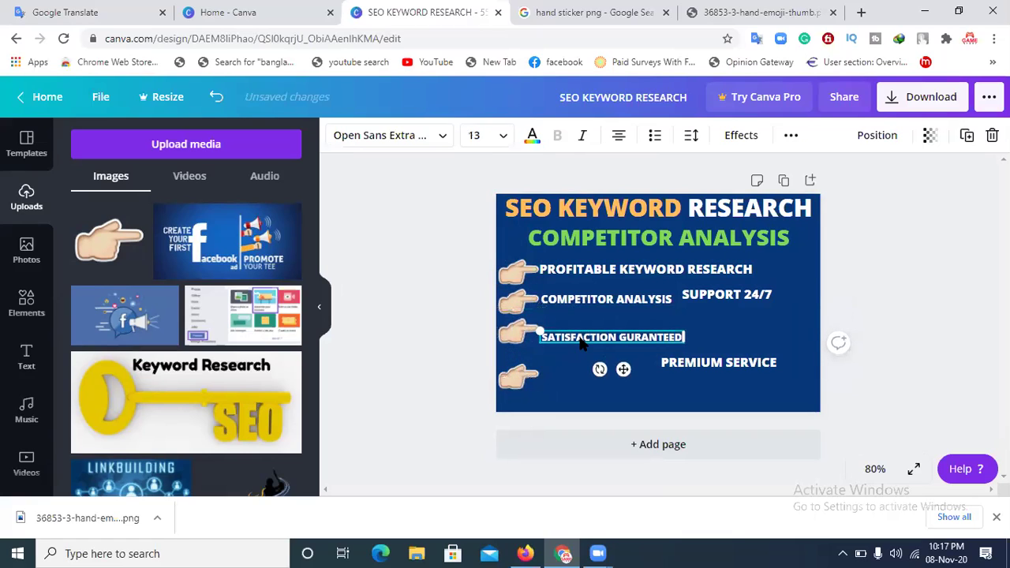
key(Up)
key(Up)
key(Up)
key(Up)
key(Up)
key(Up)
key(Up)
key(Up)
key(Up)
key(Up)
key(Up)
key(Up)
key(Up)
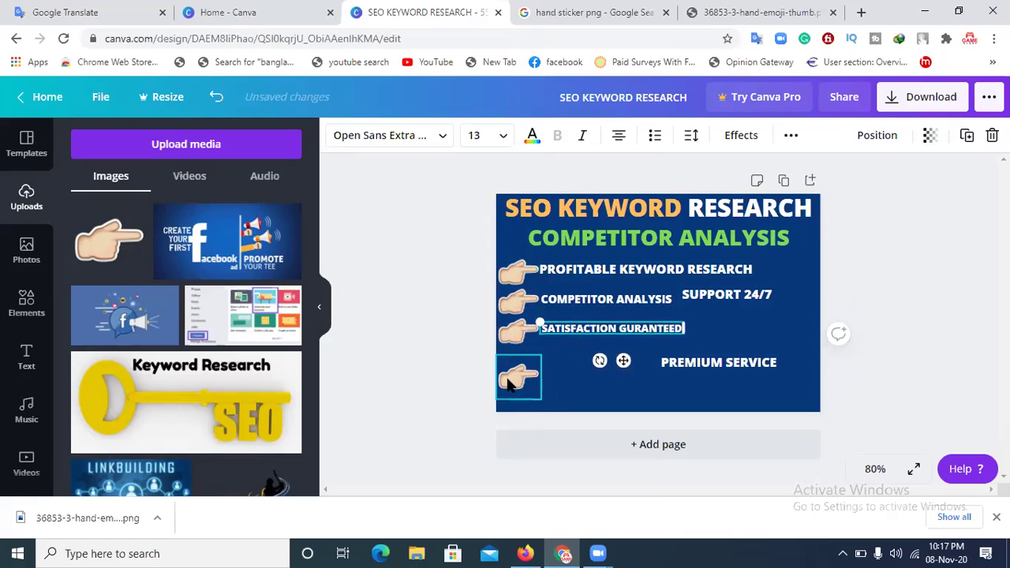
Move the fourth pointing hand up so its gap to the third matches the spacing of the rows above.
click(509, 382)
key(Up)
key(Up)
key(Up)
key(Up)
key(Up)
key(Up)
key(Up)
key(Up)
key(Up)
key(Up)
key(Up)
key(Up)
key(Up)
key(Up)
key(Up)
key(Up)
key(Up)
key(Up)
key(Up)
key(Up)
key(Up)
key(Up)
Place "PREMIUM SERVICE" beside the fourth hand, aligned with the left edge of the lines above.
click(698, 363)
drag(697, 364, 580, 351)
key(Left)
key(Left)
key(Left)
key(Left)
key(Left)
key(Down)
key(Down)
key(Down)
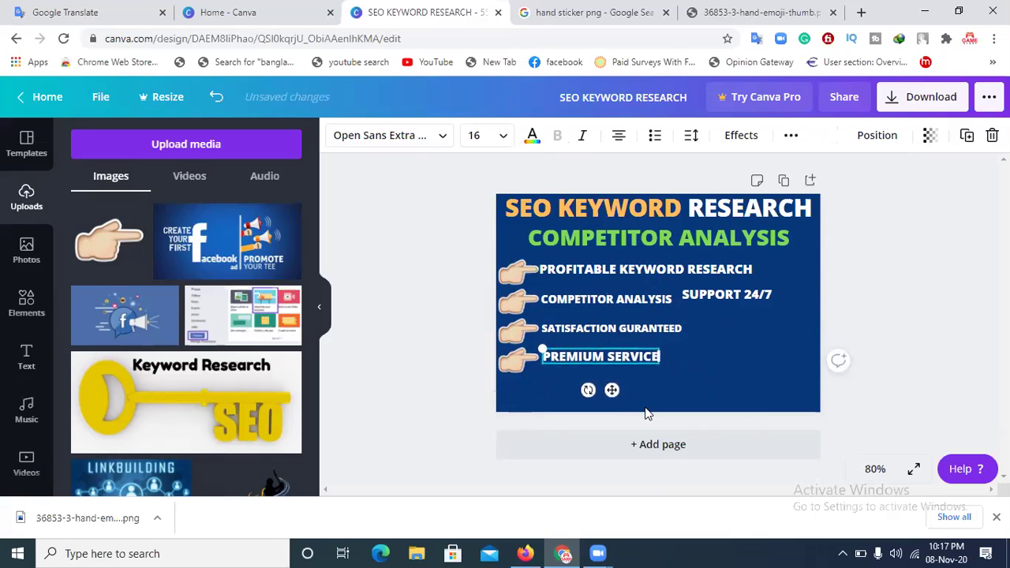
key(Left)
key(Left)
key(Left)
Add a fifth pointing hand below the fourth and place "SUPPORT 24/7" beside it.
click(717, 383)
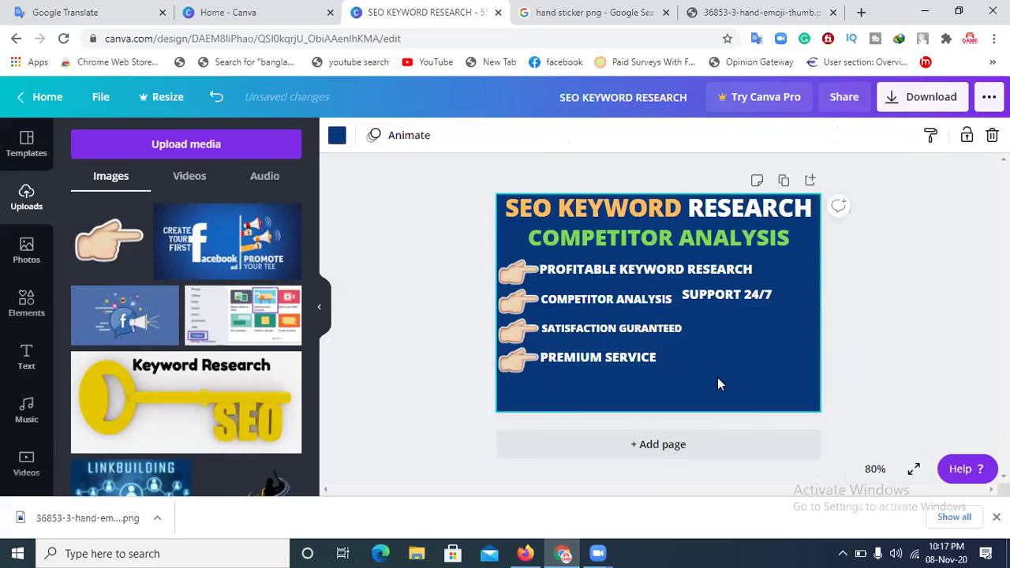
click(534, 289)
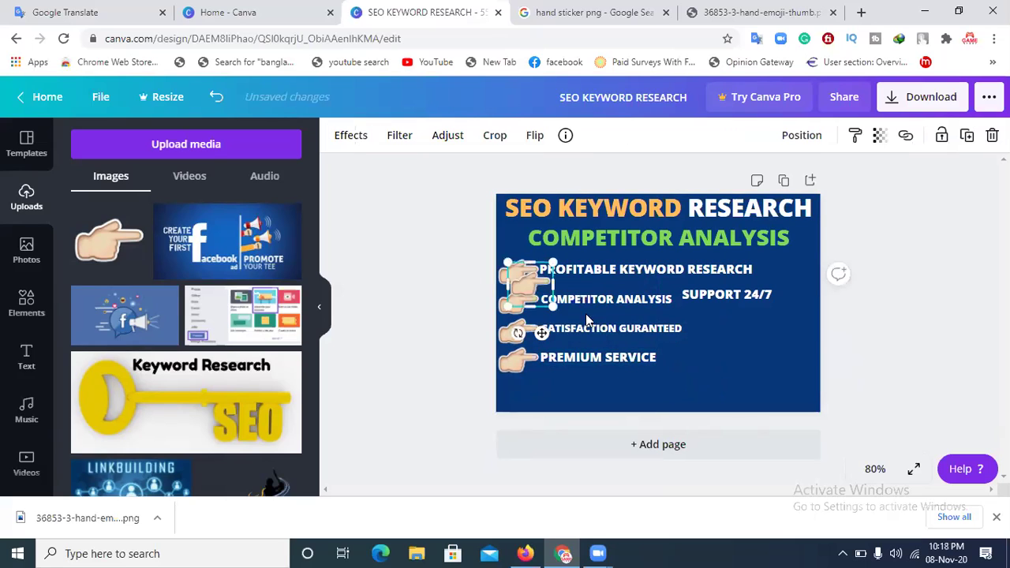
drag(531, 284, 517, 386)
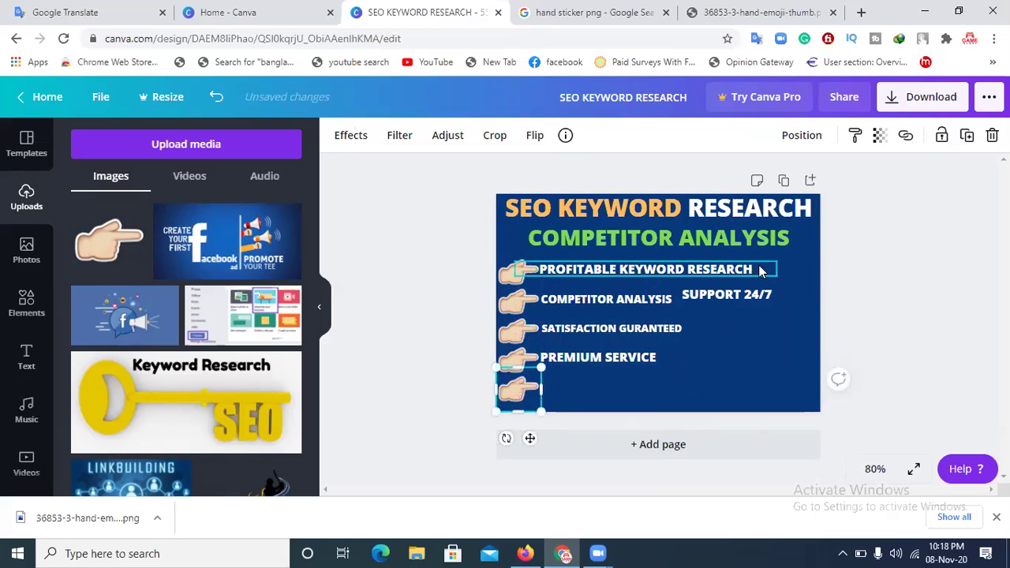
drag(728, 297, 600, 385)
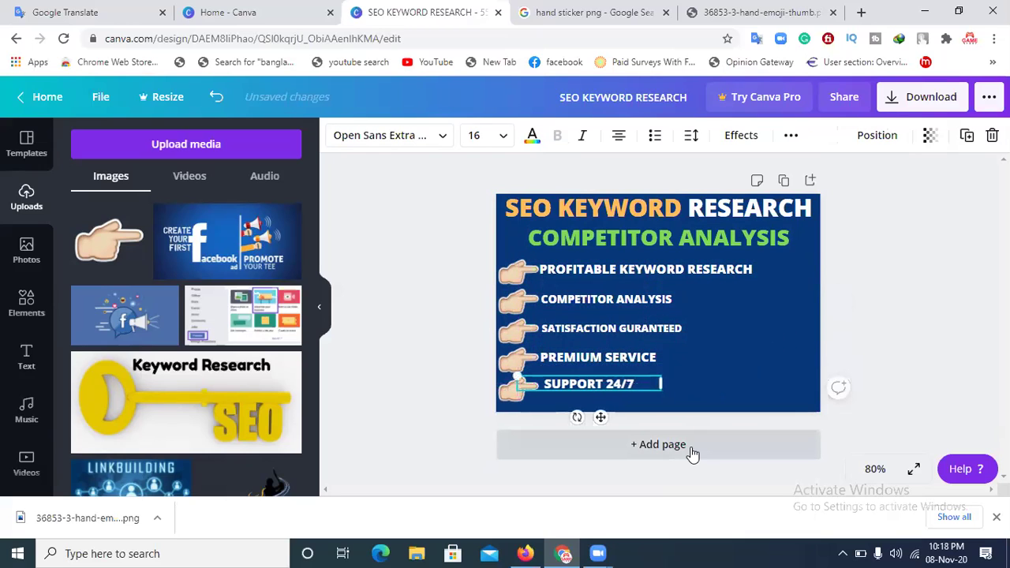
Nudge "SUPPORT 24/7" down and left to line up with the fifth hand and the text lines above.
key(Down)
key(Down)
key(Down)
key(Down)
key(Left)
key(Left)
key(Left)
key(Left)
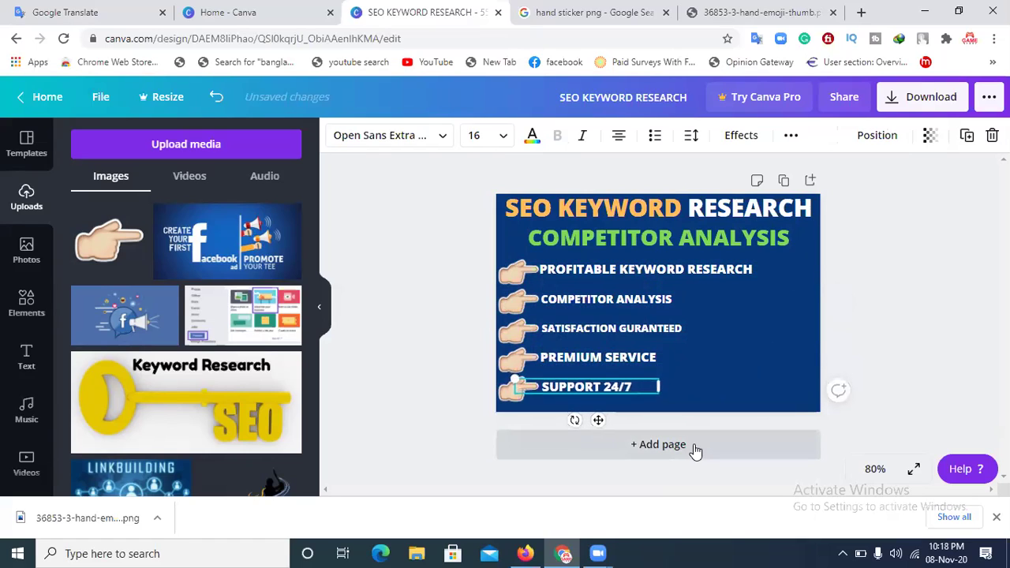
click(692, 360)
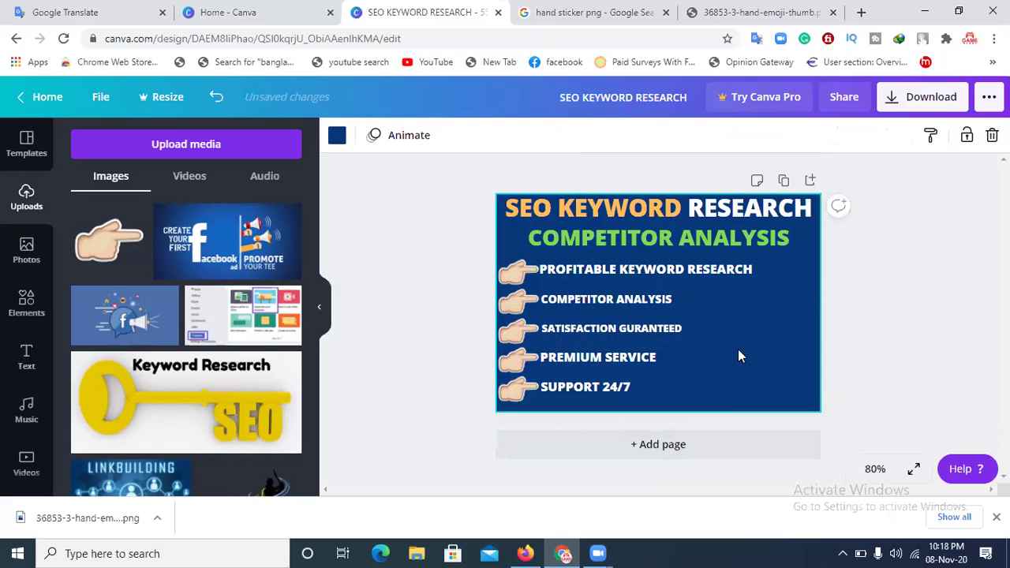
Close the hand sticker image page and search Google Images for "keyword research png".
click(778, 8)
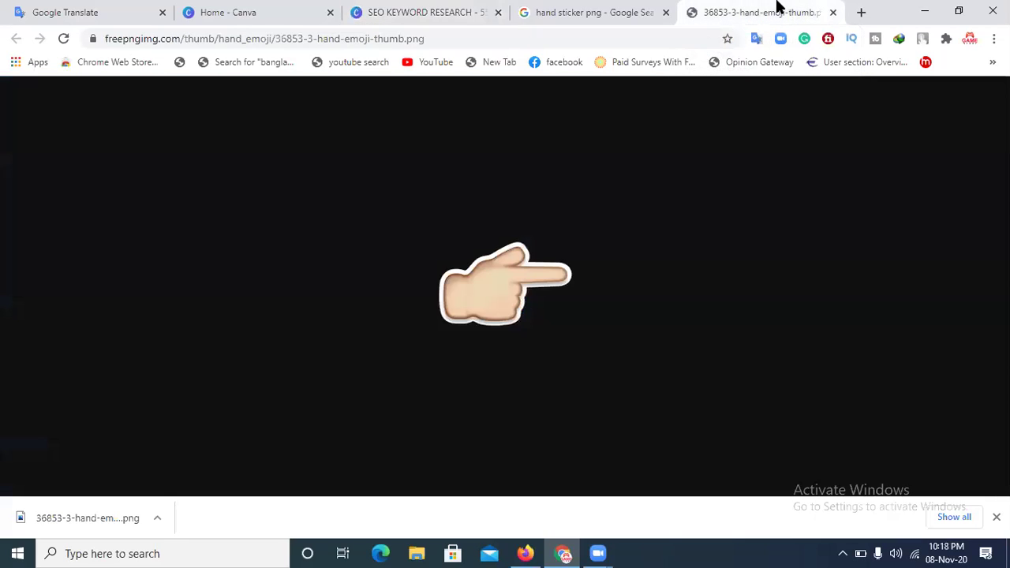
click(833, 12)
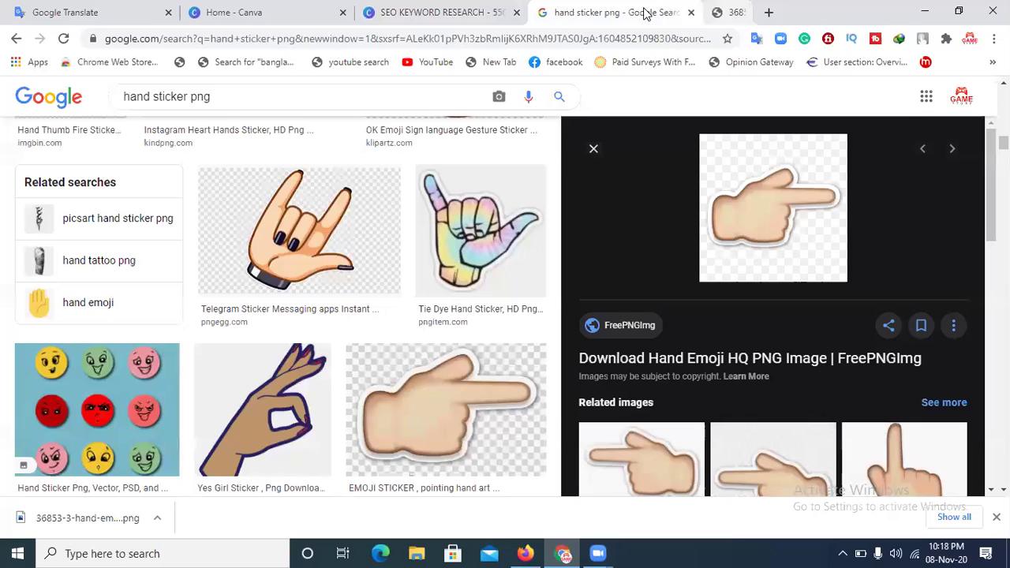
scroll(956, 79, up, 10)
drag(188, 108, 48, 108)
text(keywor)
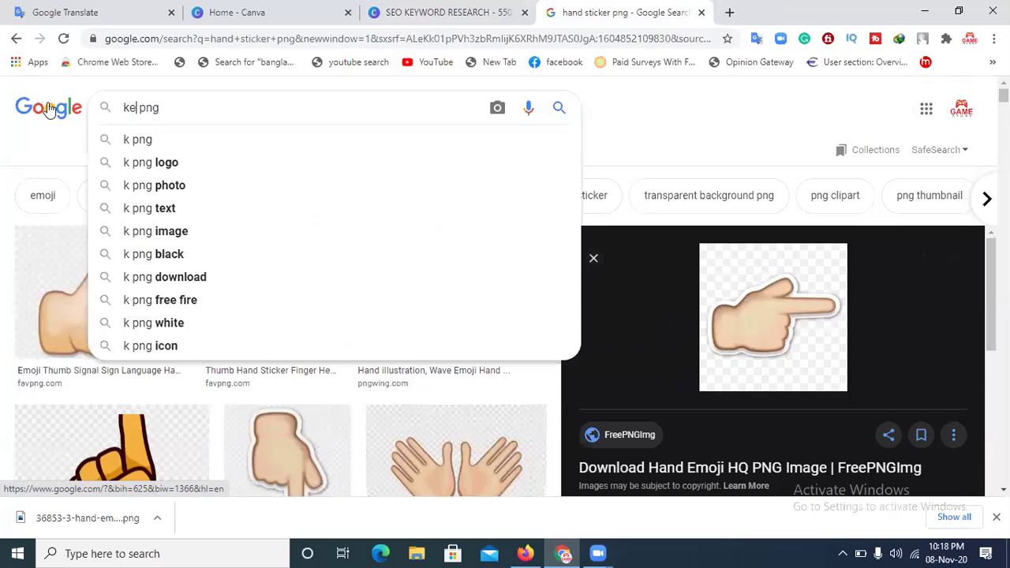
text(d)
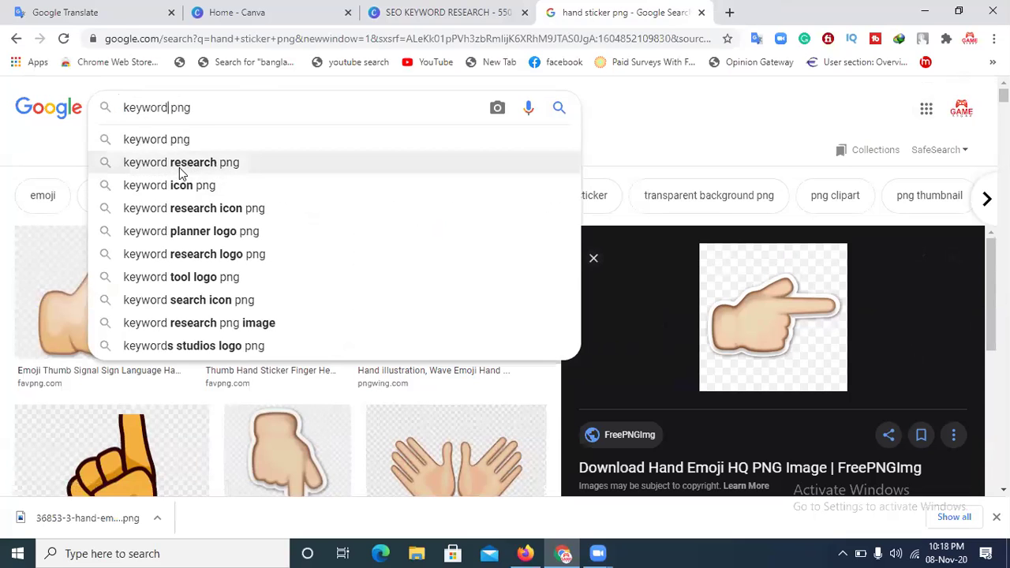
click(167, 162)
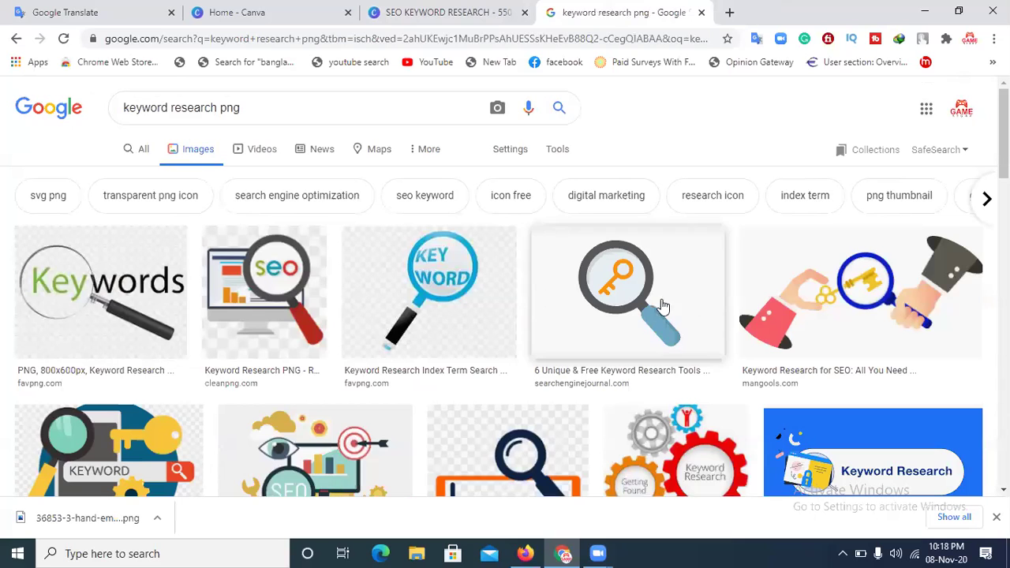
Open the colored gears image reading "Keyword Research" and "Getting Found" at full size and save it to the computer.
scroll(505, 315, down, 2)
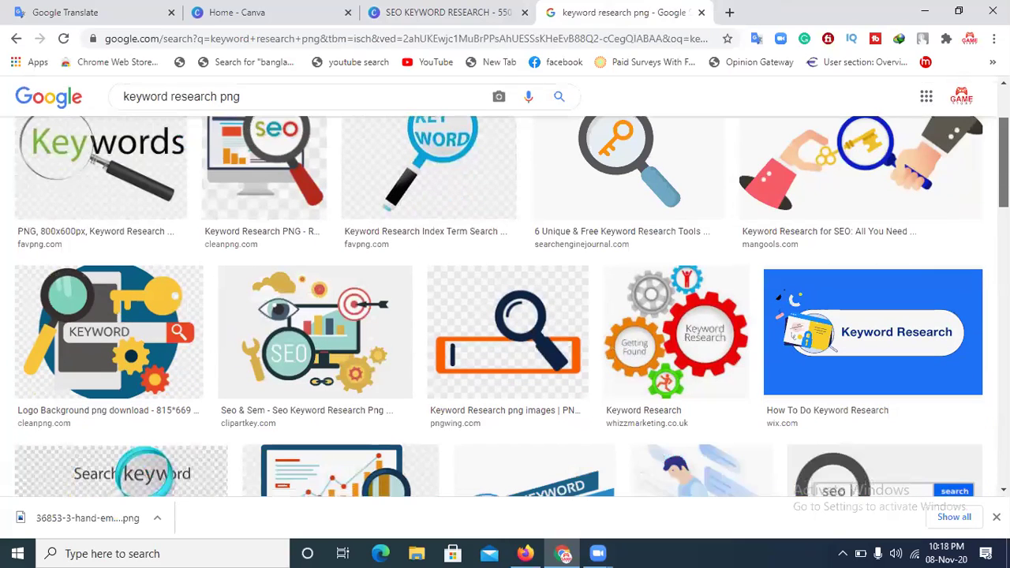
click(649, 300)
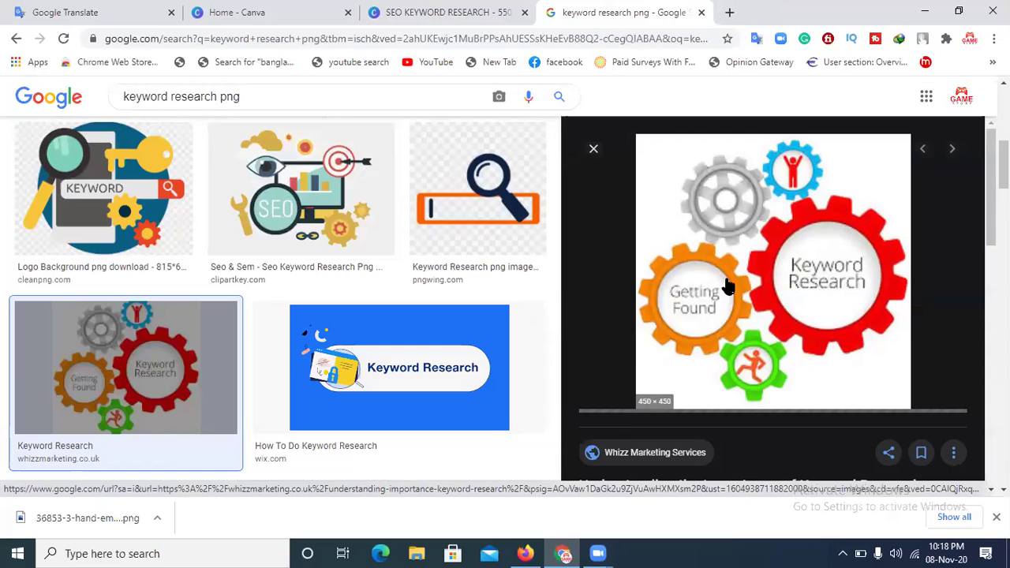
right_click(763, 262)
click(801, 381)
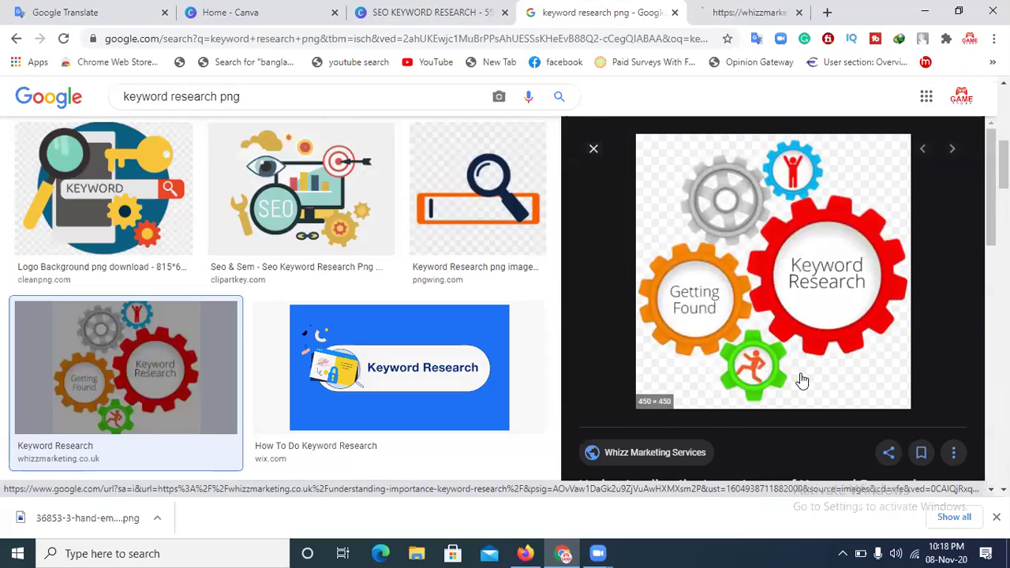
click(712, 9)
right_click(555, 305)
click(592, 332)
click(386, 332)
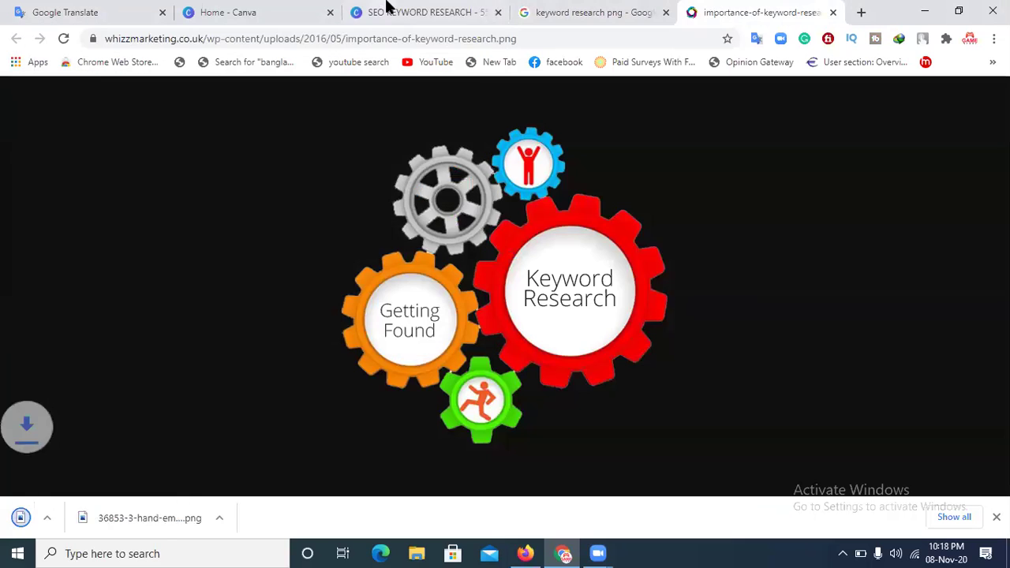
Switch back to the Canva design, upload the saved gears image and add it to the page.
click(386, 8)
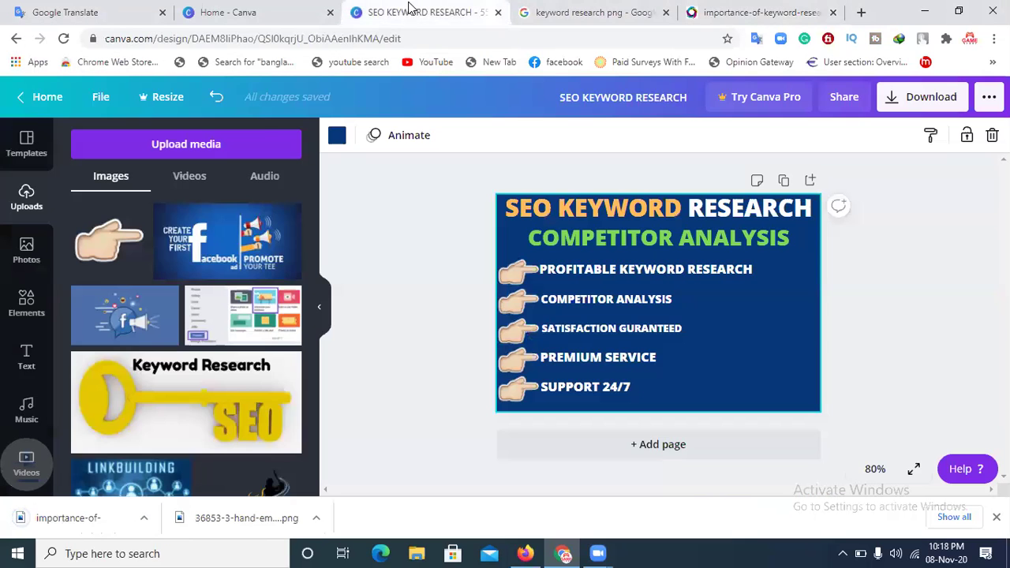
click(147, 147)
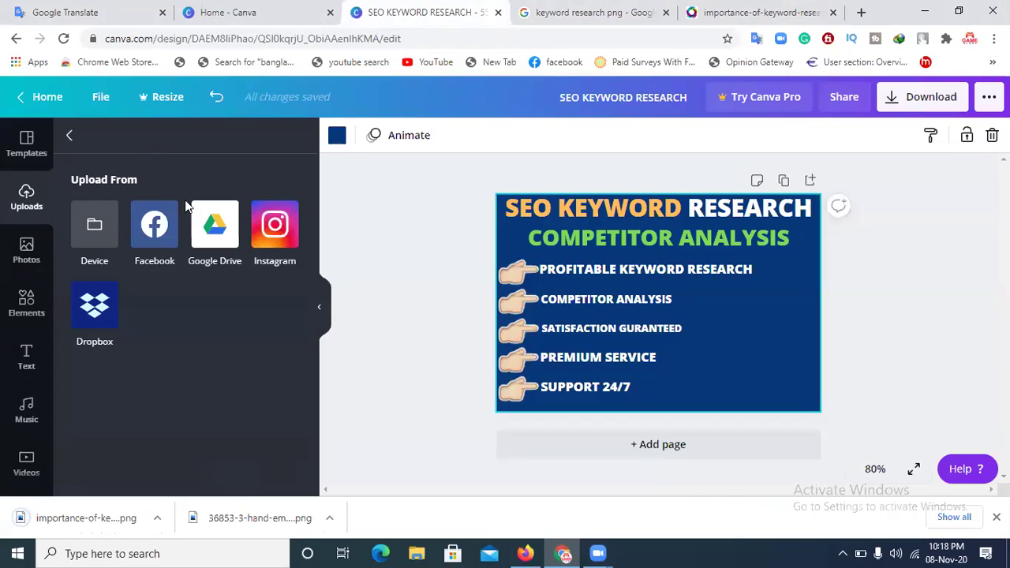
double_click(162, 116)
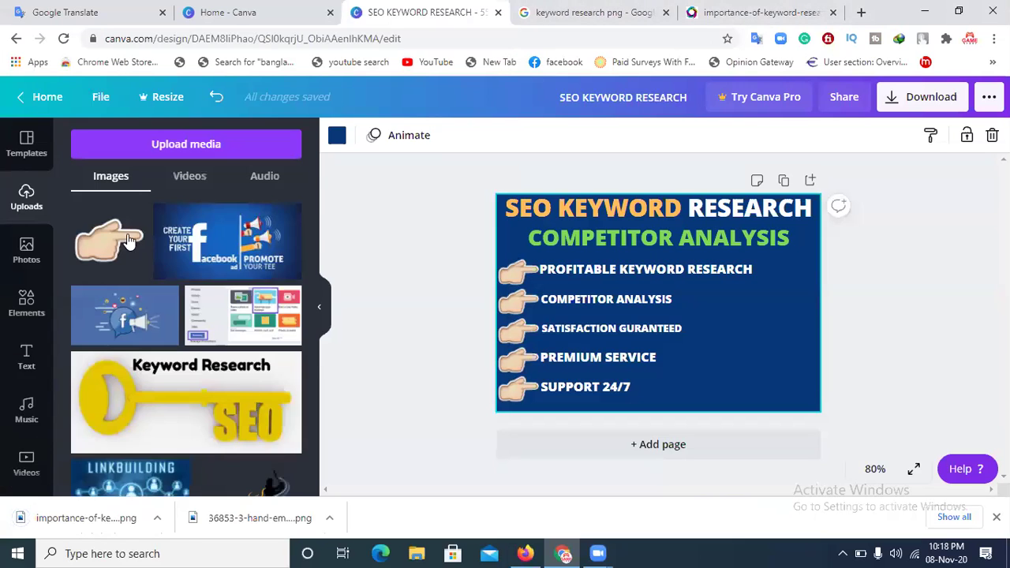
click(126, 257)
Move the gears image into the design's lower-right corner, enlarge it and nudge it flush with the right and bottom edges.
drag(683, 307, 780, 350)
mouse_move(691, 289)
mouse_down()
mouse_move(673, 283)
mouse_move(679, 276)
mouse_up()
key(Right)
key(Right)
key(Right)
key(Right)
key(Right)
key(Right)
key(Right)
key(Right)
key(Right)
key(Right)
key(Right)
key(Down)
key(Down)
key(Down)
key(Down)
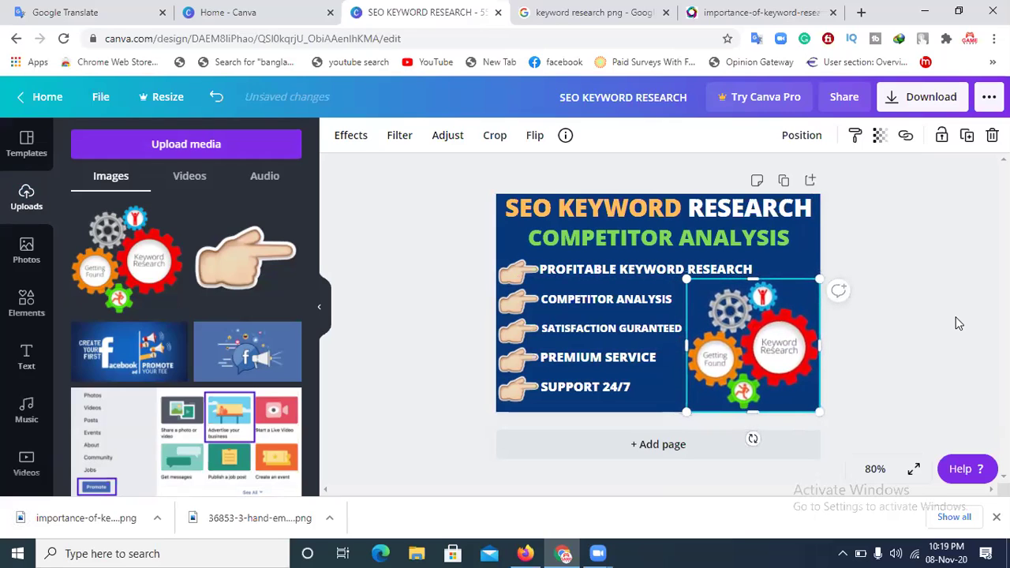
Enlarge the gears image slightly from its upper-left corner and shift it marginally toward the lower right.
drag(686, 279, 678, 271)
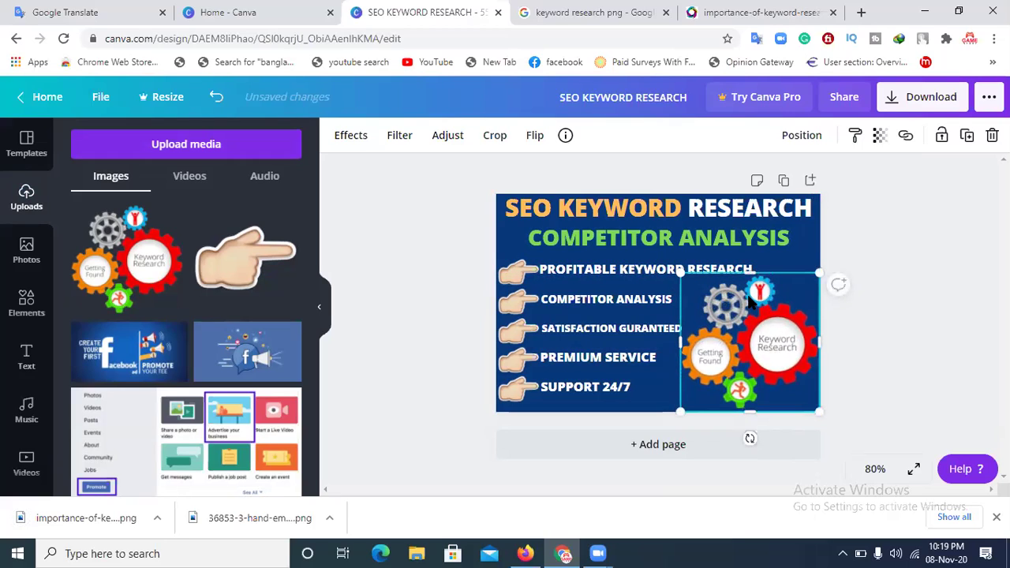
click(969, 320)
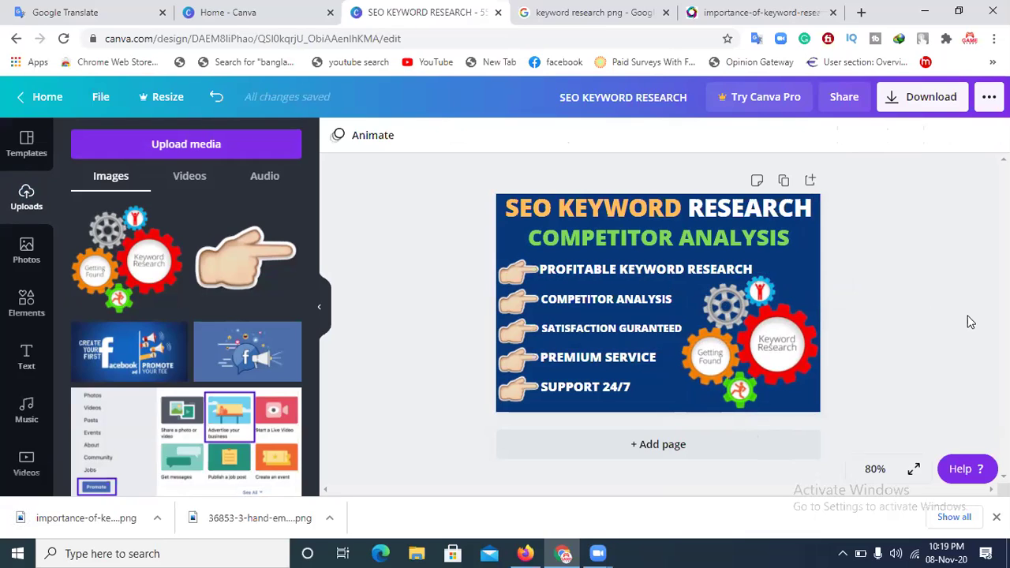
click(784, 360)
drag(781, 360, 783, 361)
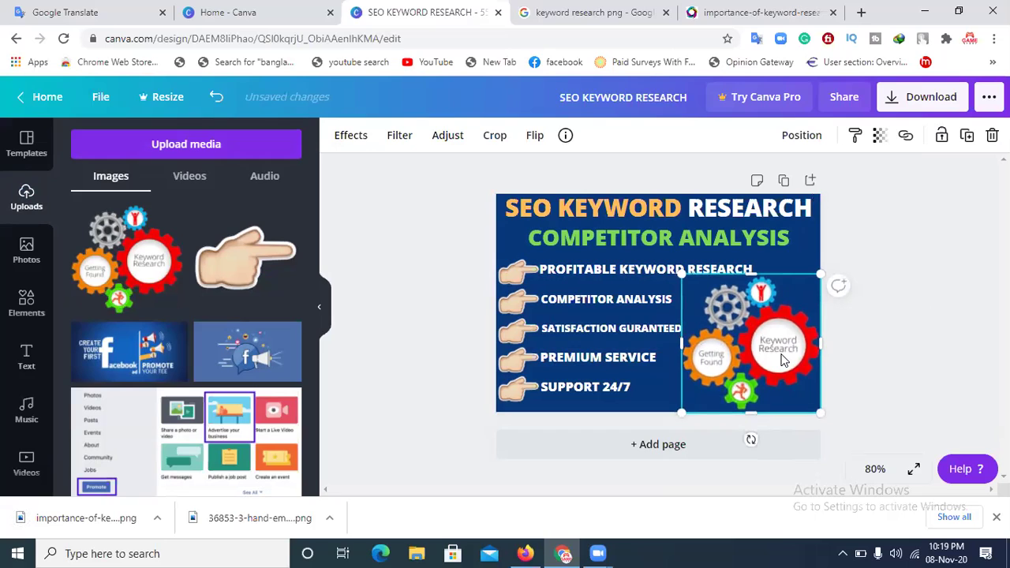
click(932, 338)
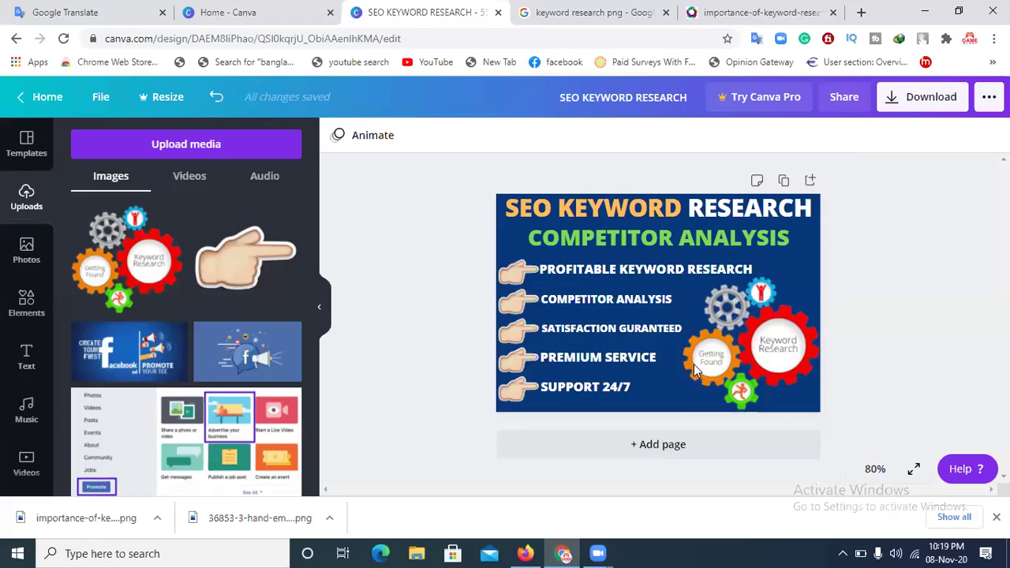
Download the design as a PNG and save it as "SEO KEYWORD RESEARCH" in Downloads.
click(912, 107)
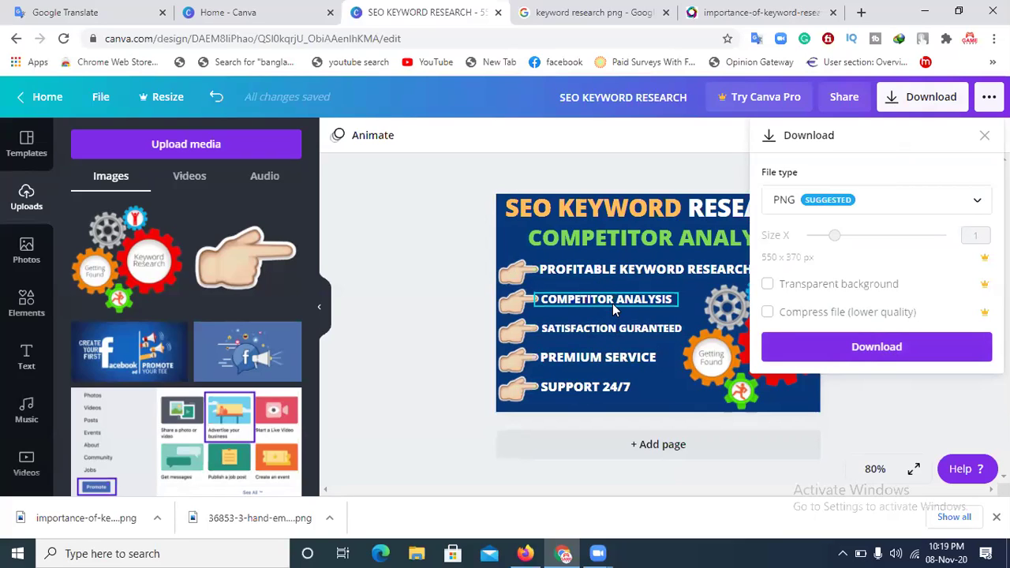
click(781, 350)
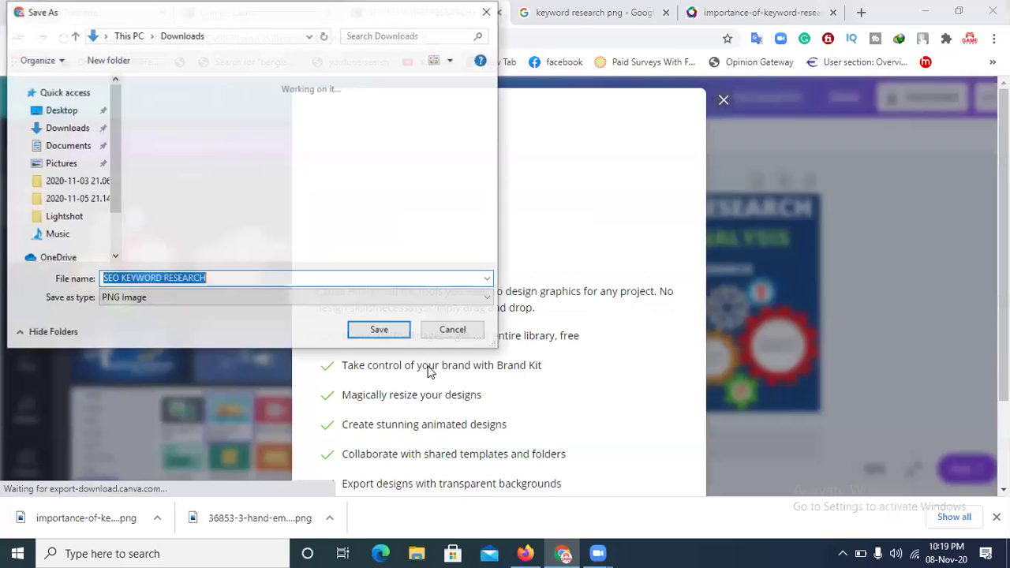
click(382, 331)
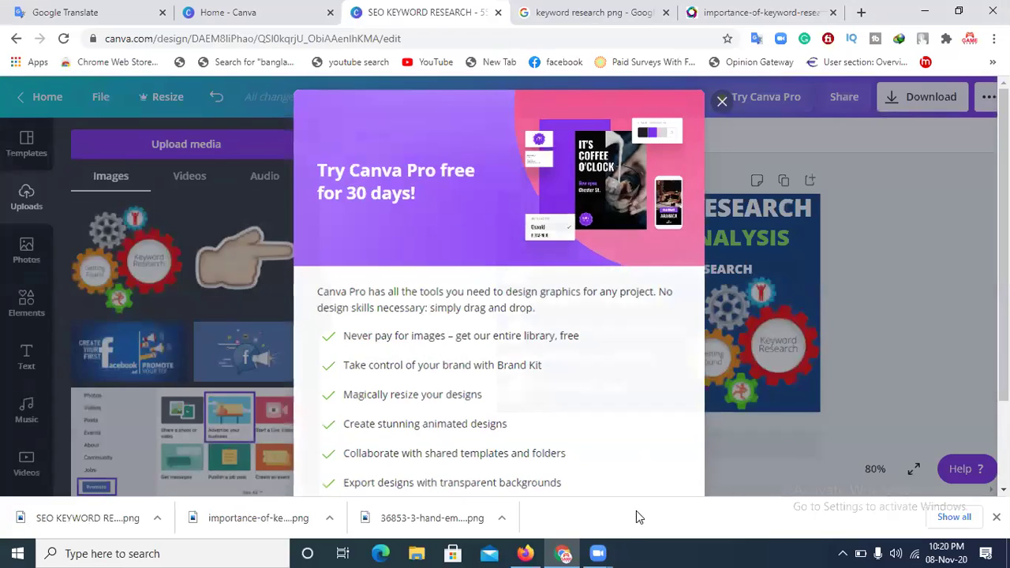
Switch to the Fiverr gig in Firefox and upload "SEO KEYWORD RESEARCH" as the first gig photo.
click(525, 553)
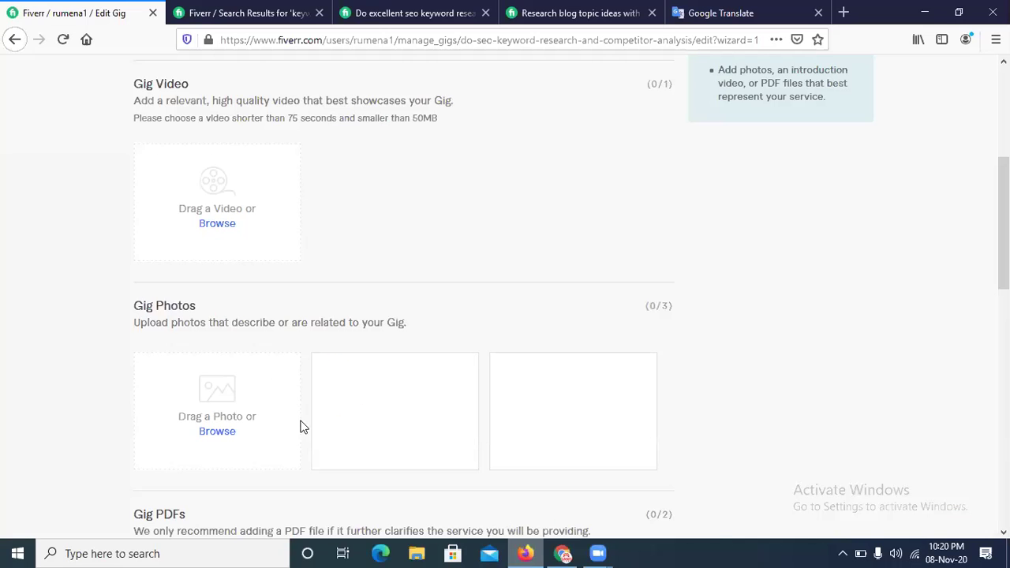
click(217, 432)
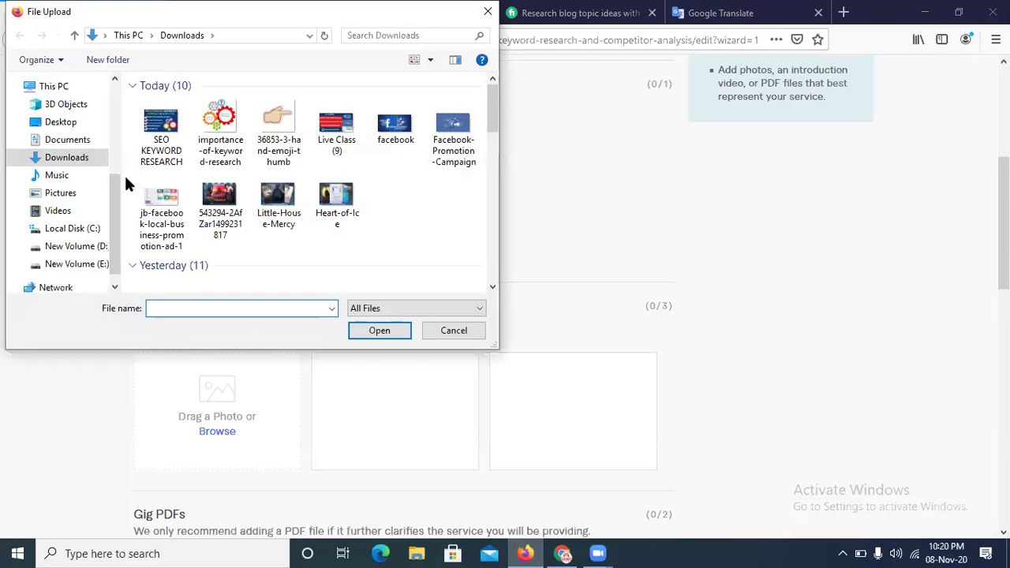
click(156, 142)
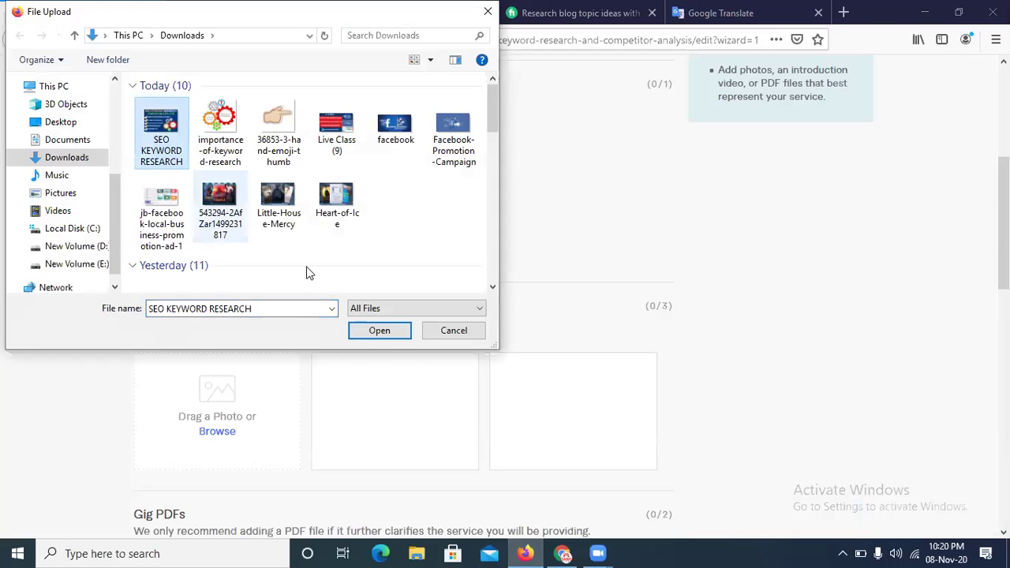
click(382, 337)
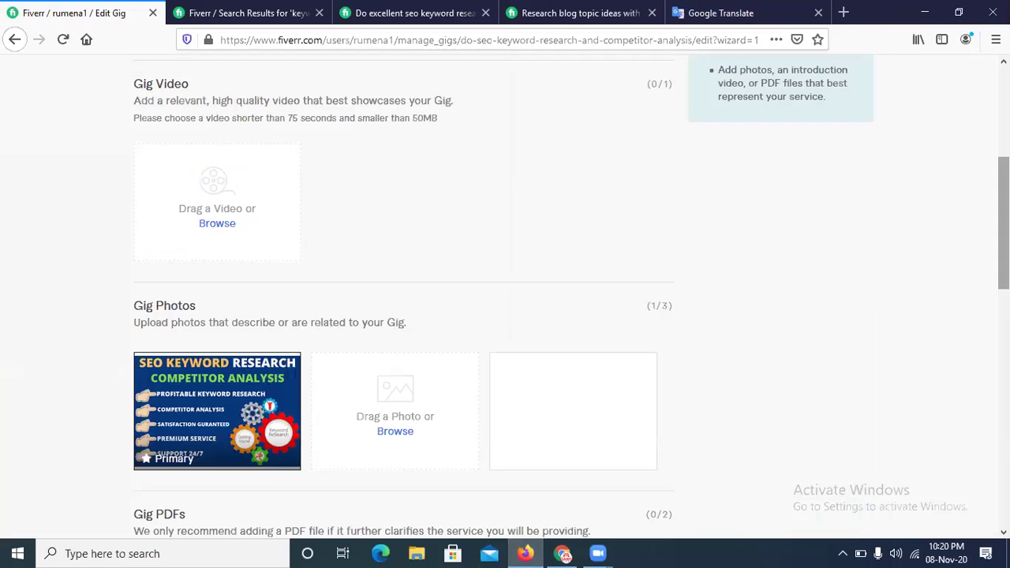
Review the Gallery section with the uploaded photo, then save it and continue to the Publish stage.
scroll(784, 276, down, 3)
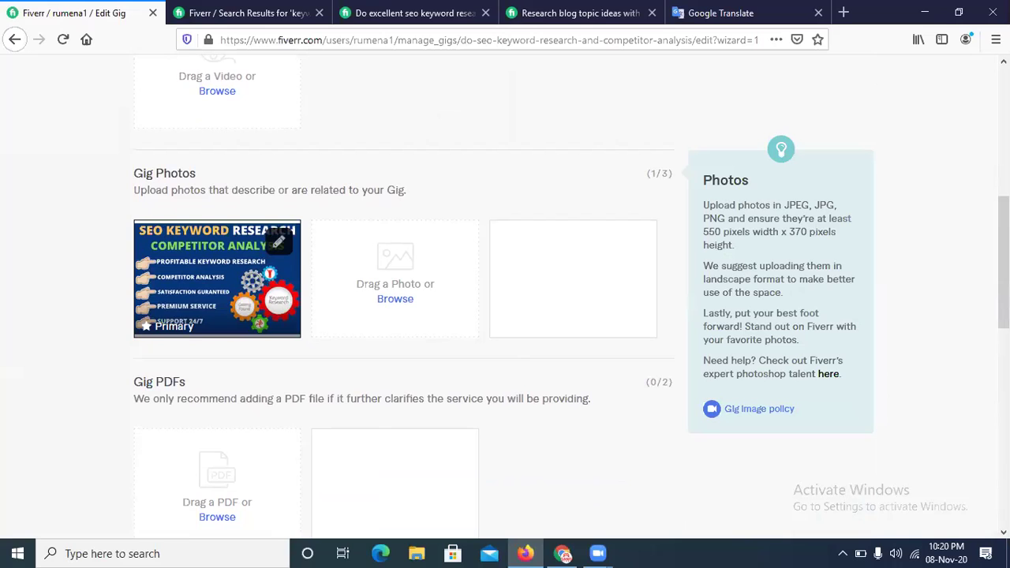
scroll(632, 388, down, 3)
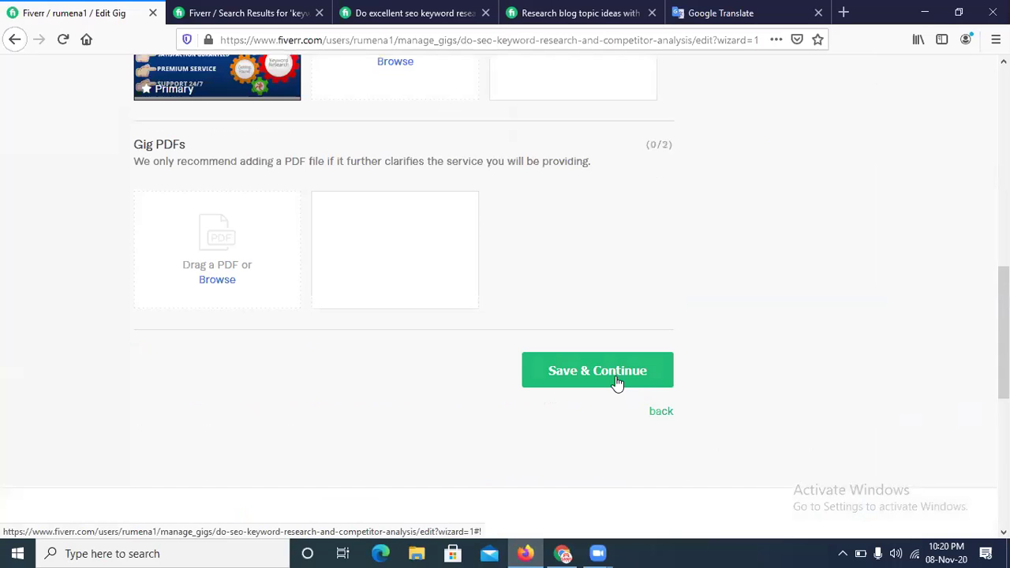
scroll(447, 347, up, 4)
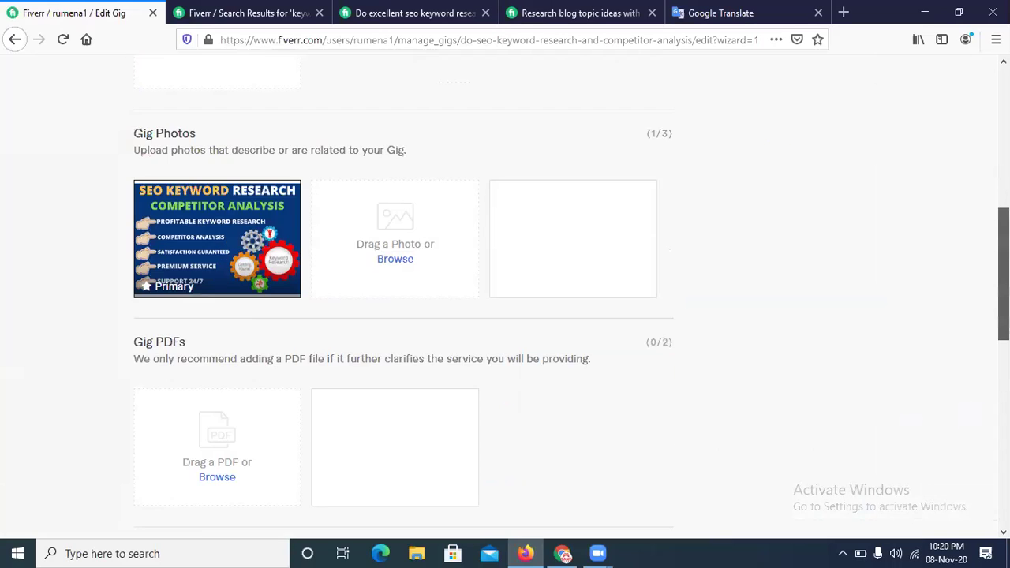
mouse_move(248, 304)
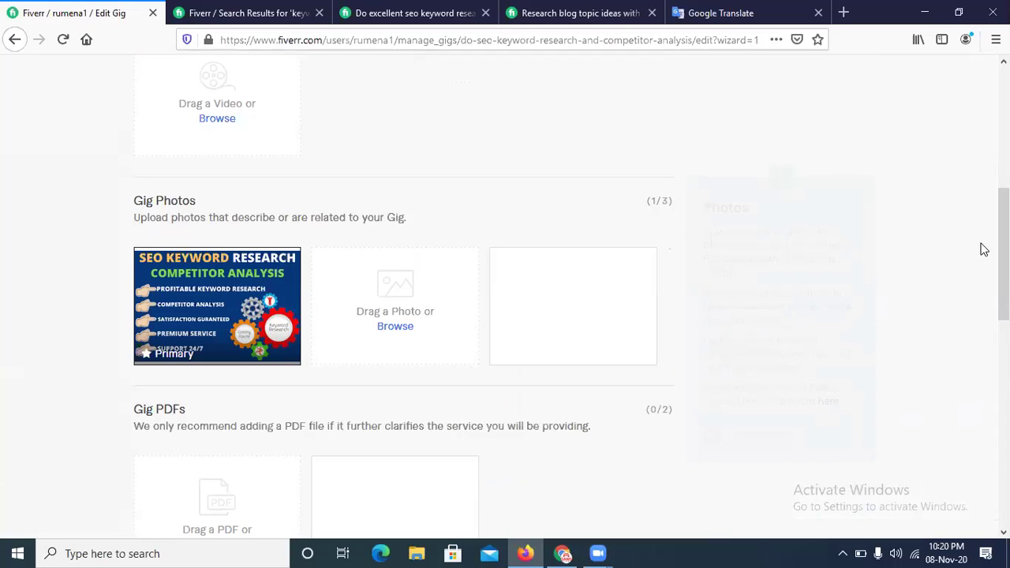
scroll(505, 296, down, 3)
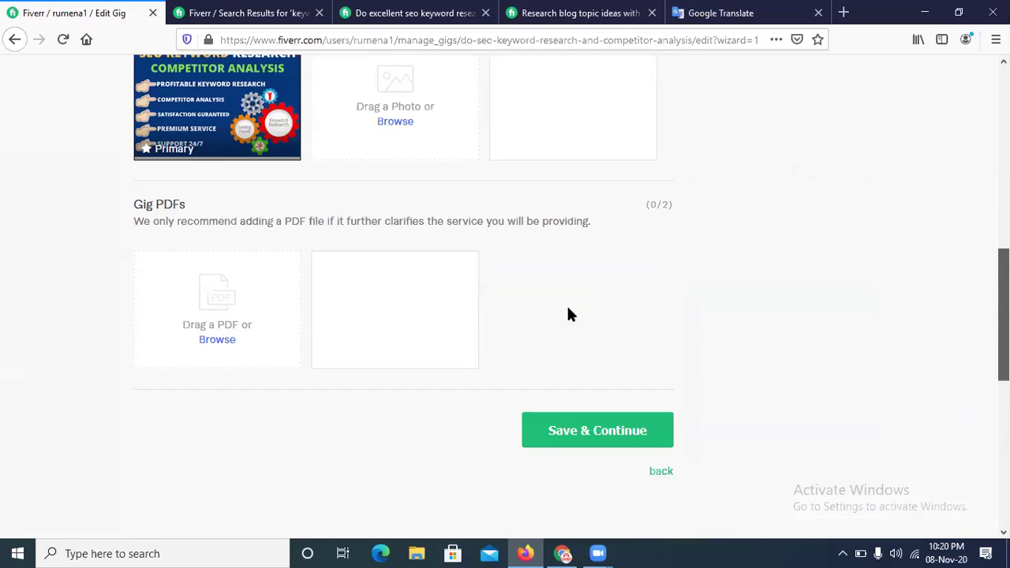
scroll(570, 331, down, 1)
click(570, 367)
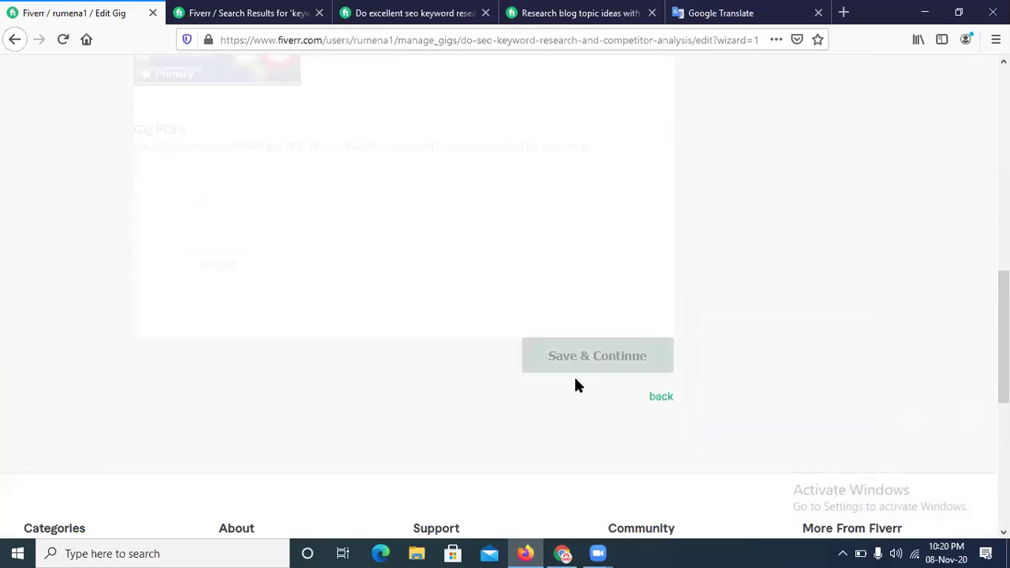
click(595, 380)
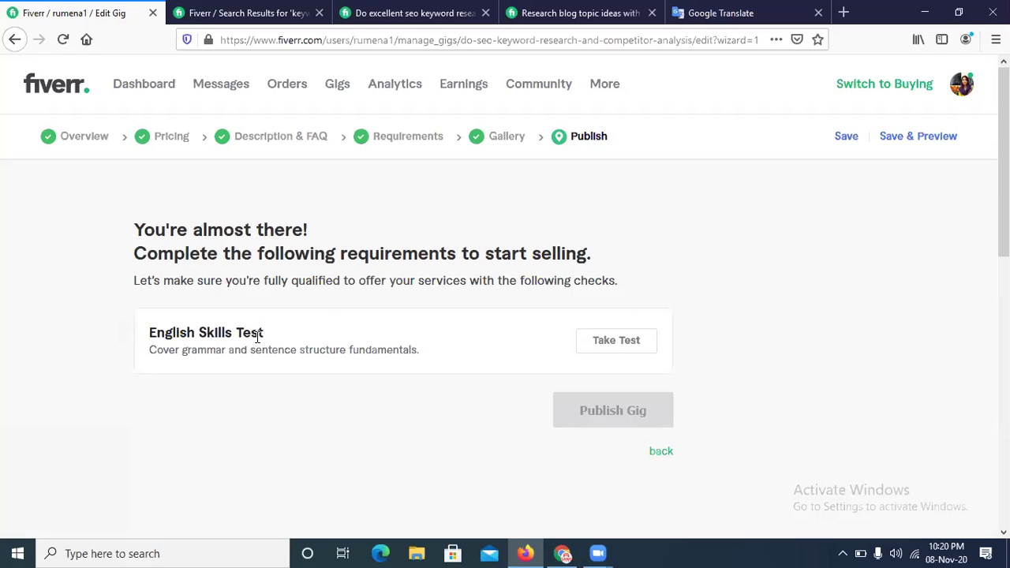
Return to the gig's Overview and add a separate SEO title field below the gig title.
click(90, 137)
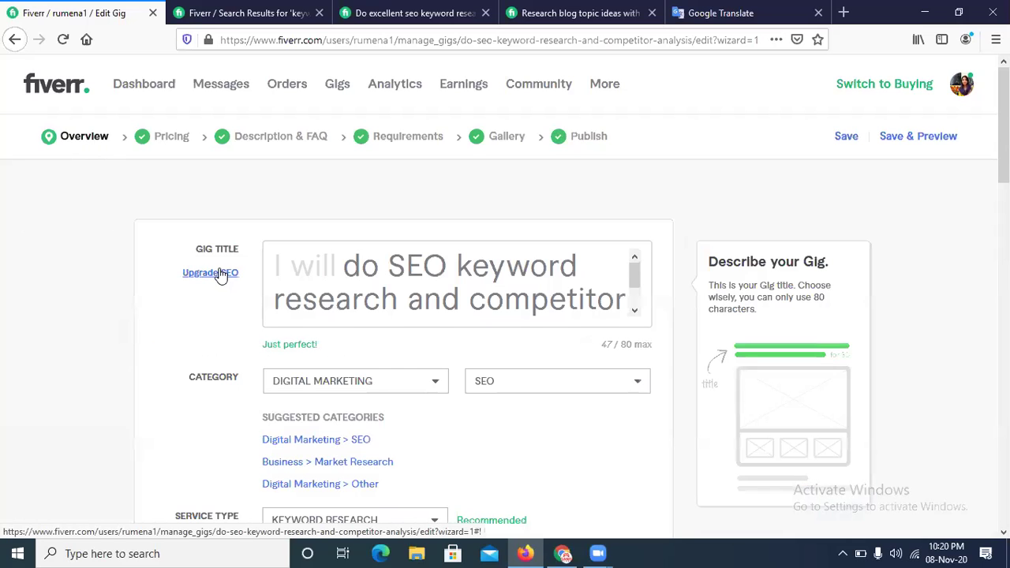
click(210, 272)
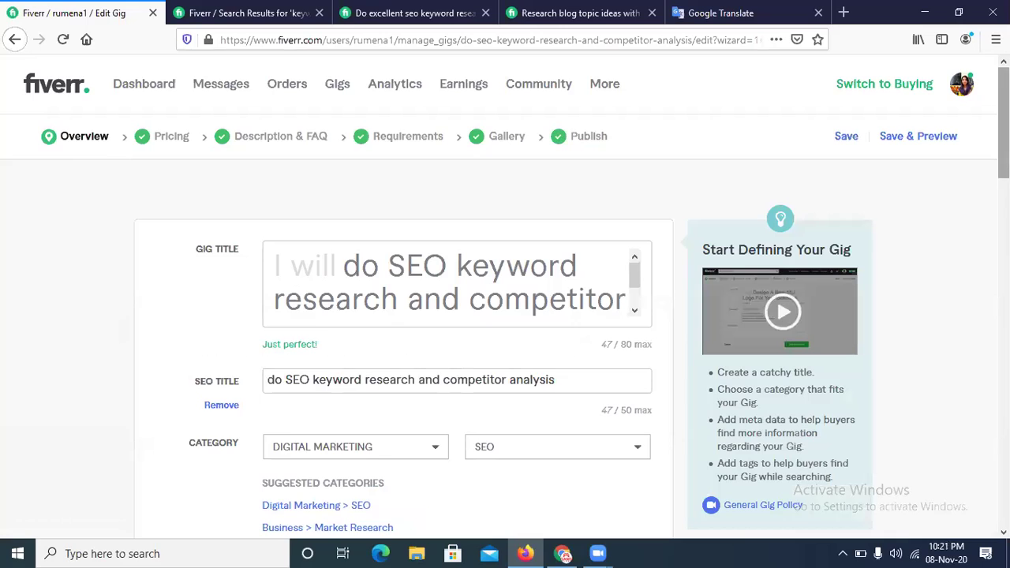
Change the gig's category to Graphics & Design > Book Design and its service type to Book Cover Design.
scroll(300, 248, down, 3)
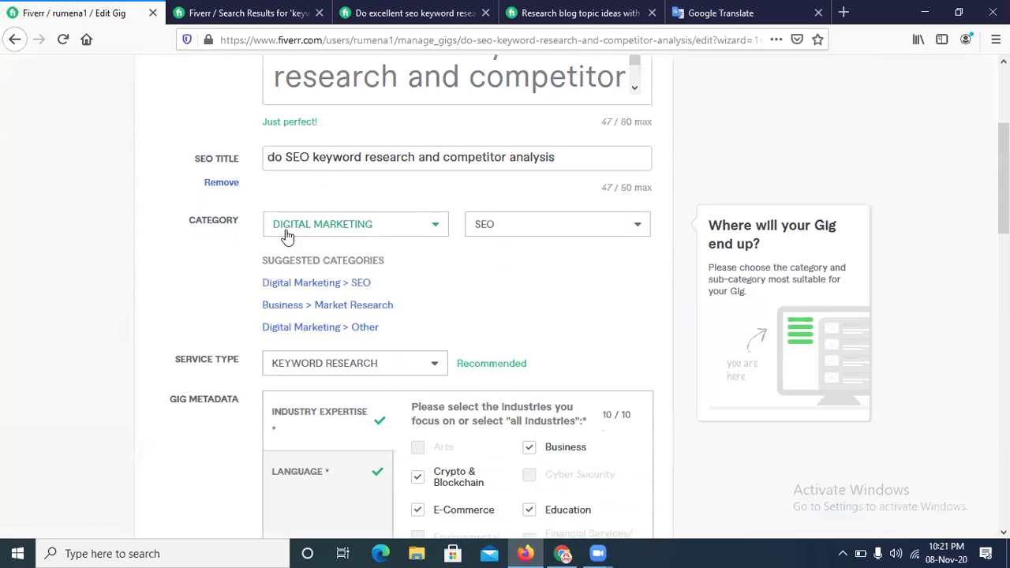
click(361, 234)
scroll(451, 263, up, 2)
click(357, 230)
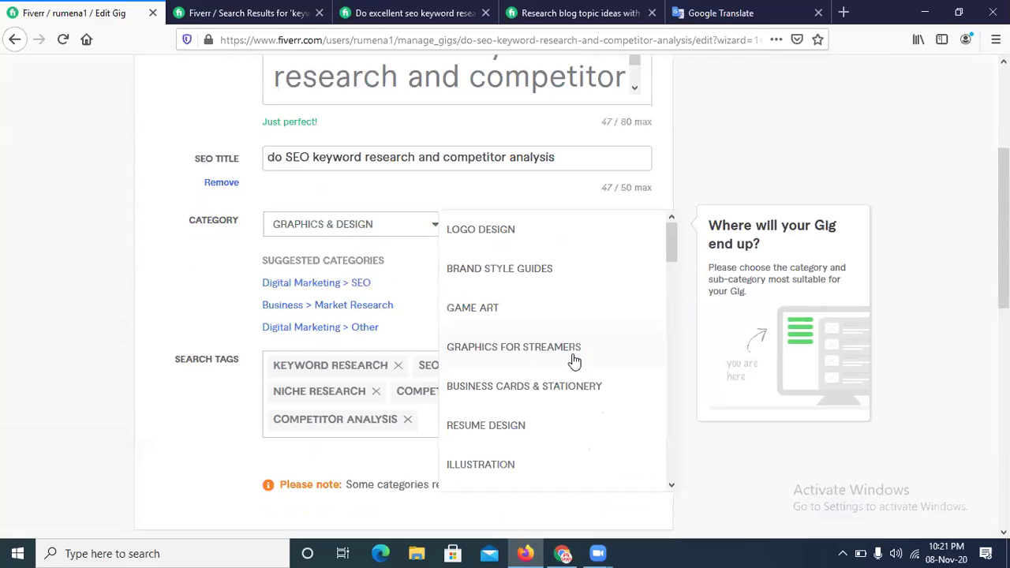
drag(671, 244, 675, 285)
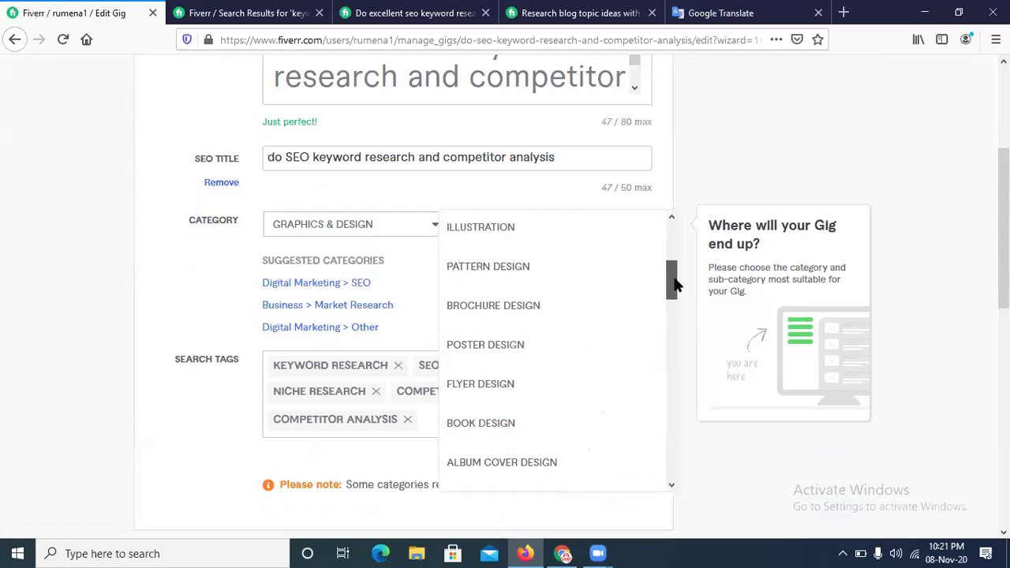
click(517, 422)
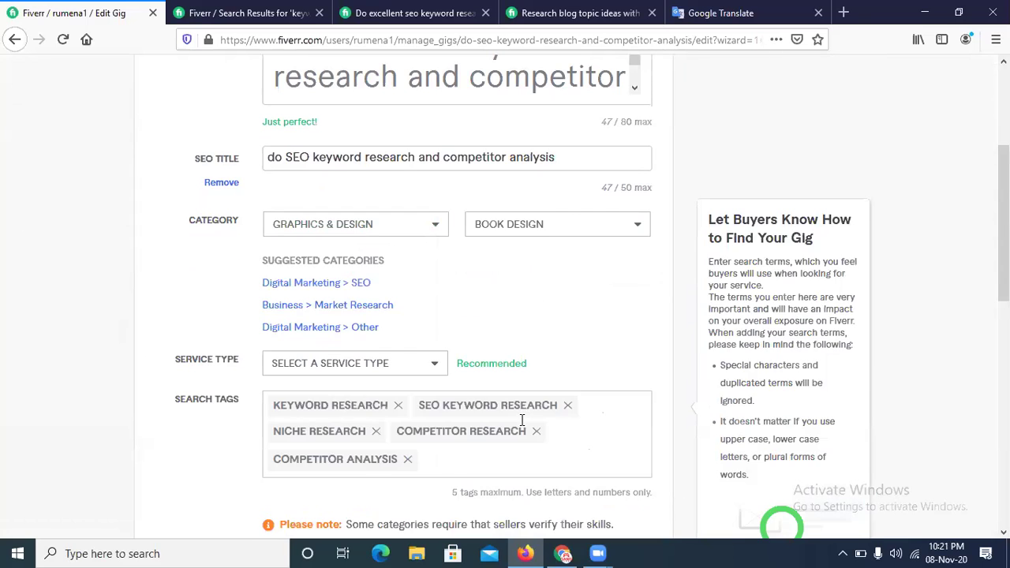
click(335, 366)
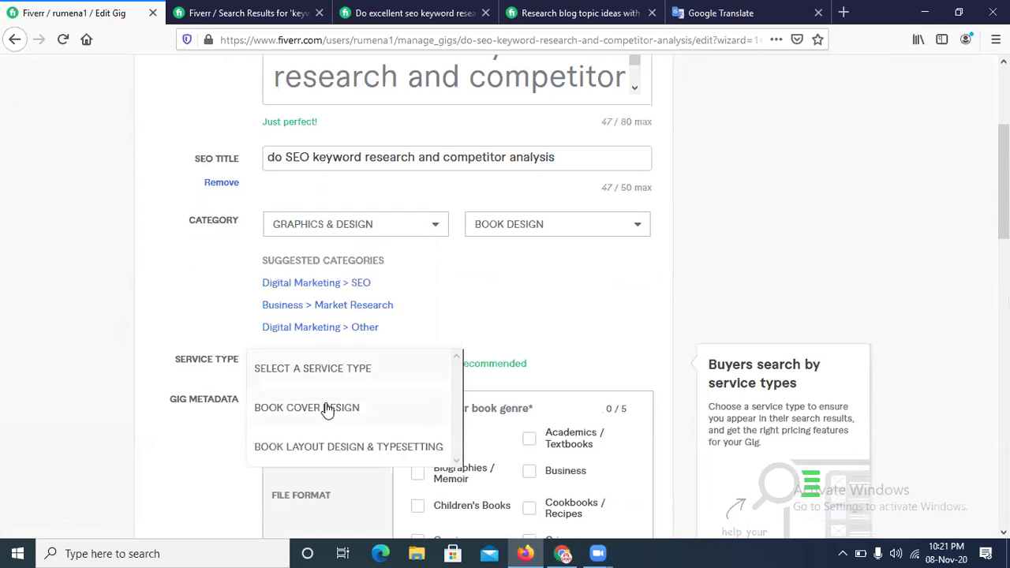
click(332, 408)
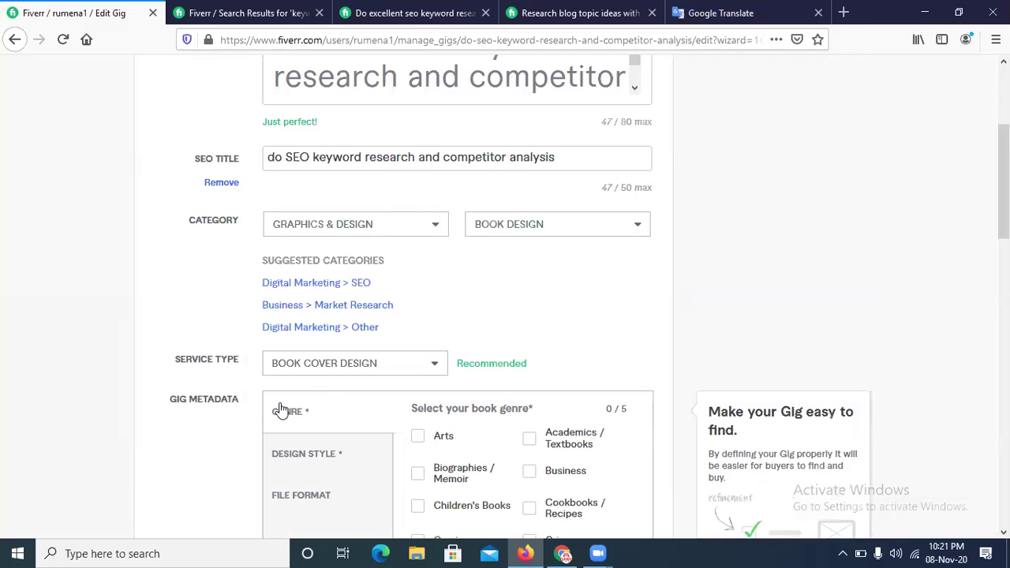
Fill in the book cover metadata with the Arts and Biographies / Memoir genres, a design style and the PNG file format.
scroll(419, 237, down, 3)
click(417, 237)
click(419, 276)
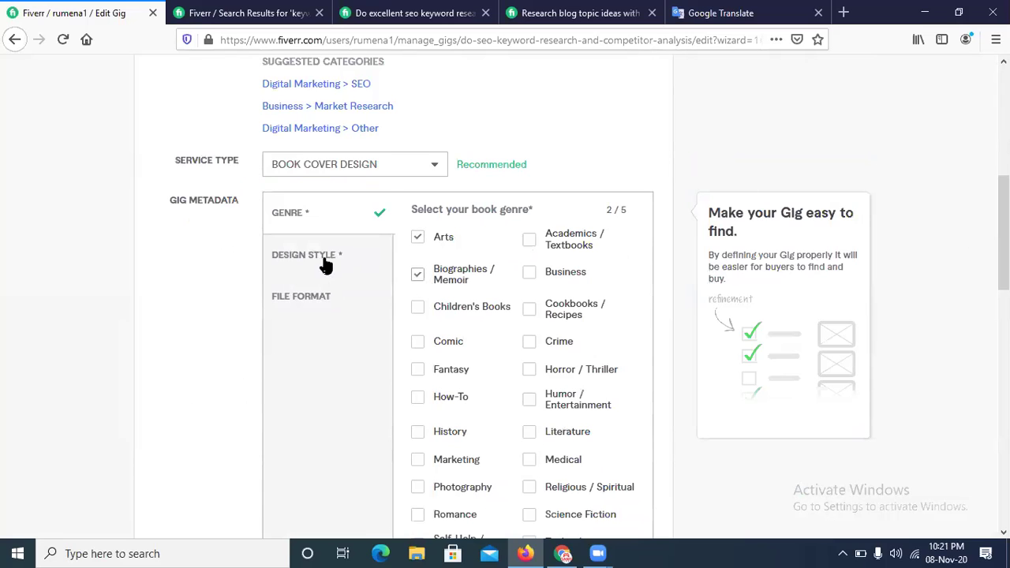
click(324, 258)
click(418, 287)
click(347, 306)
click(448, 306)
Save the Overview and continue through the Pricing, Description & FAQ and Requirements stages to the Gallery.
scroll(613, 460, down, 5)
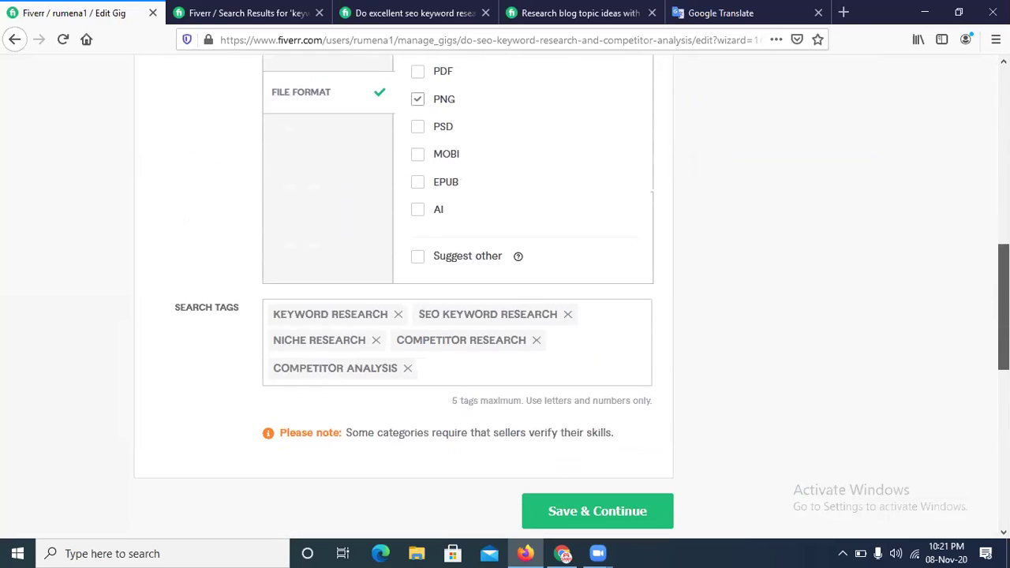
click(612, 459)
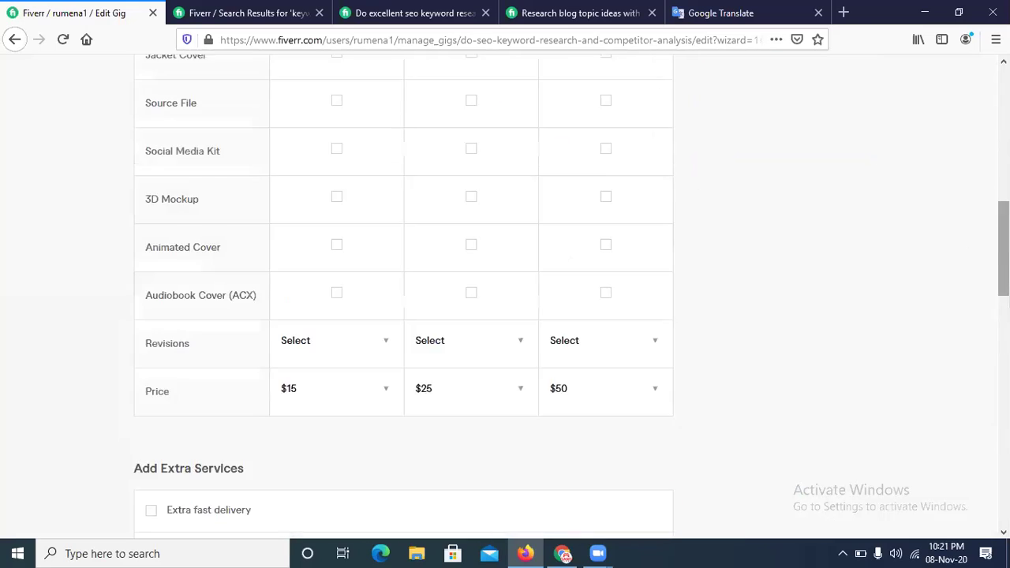
scroll(505, 299, down, 2)
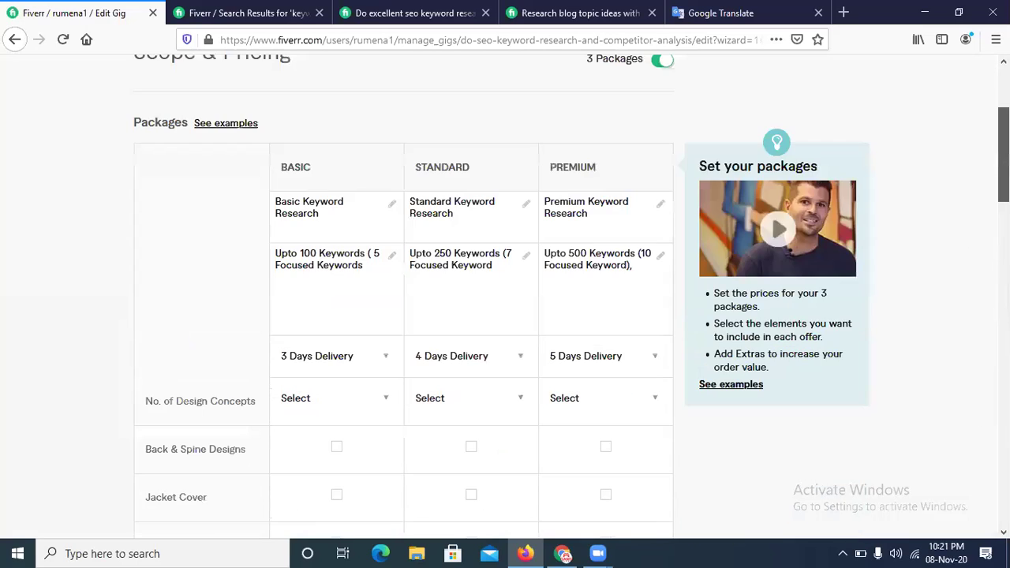
scroll(614, 448, down, 10)
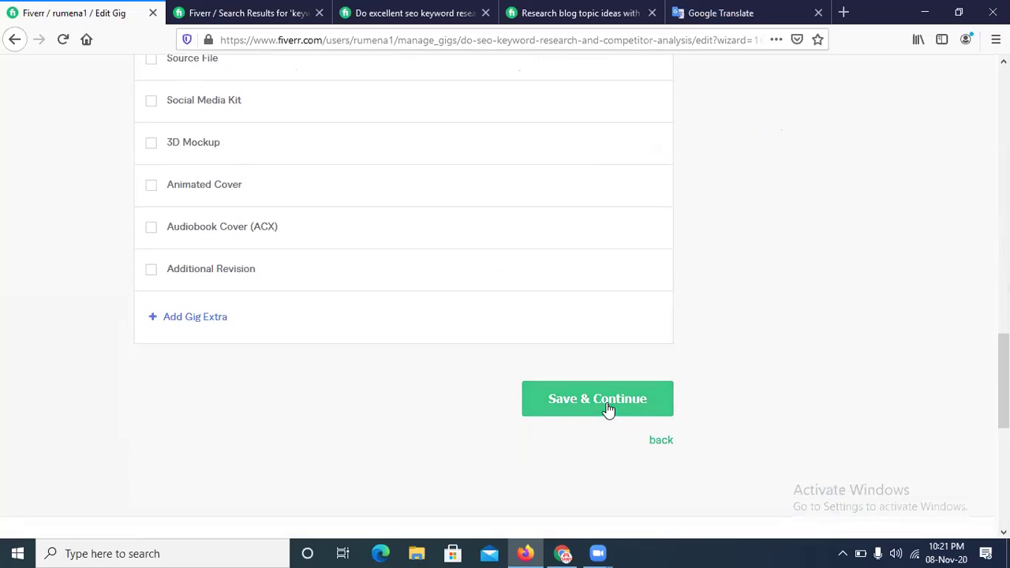
click(609, 401)
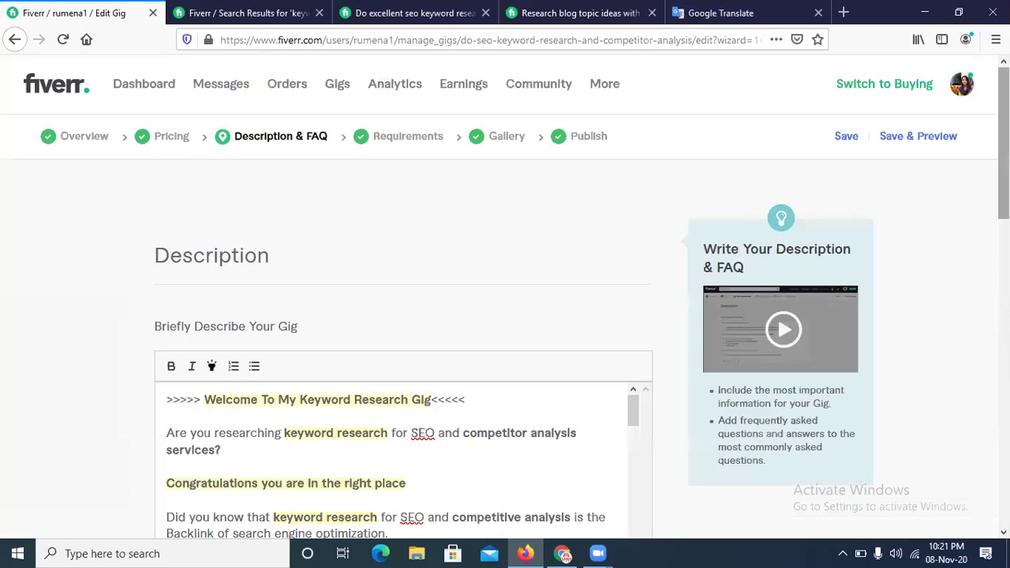
scroll(531, 358, down, 6)
click(550, 385)
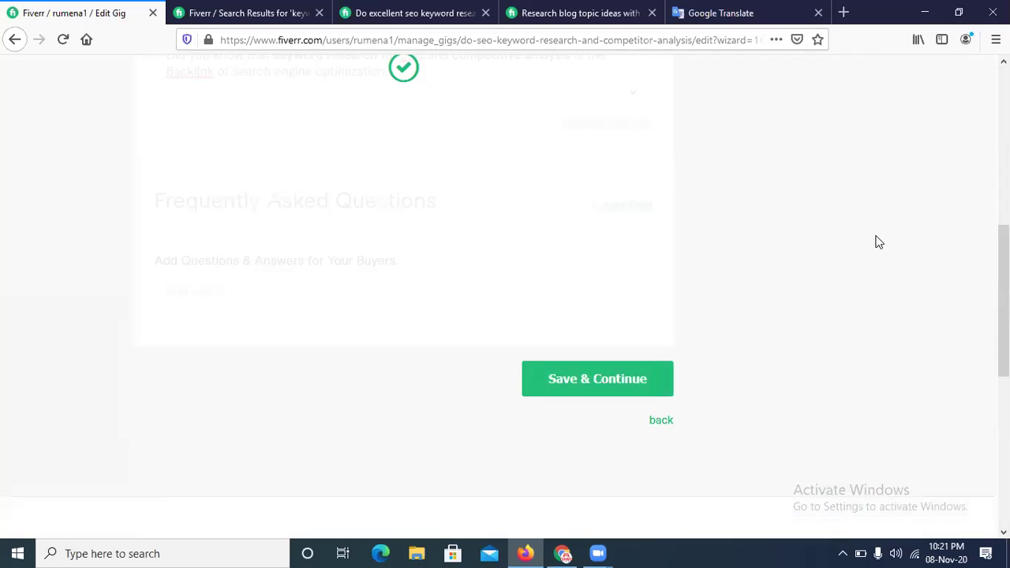
click(563, 467)
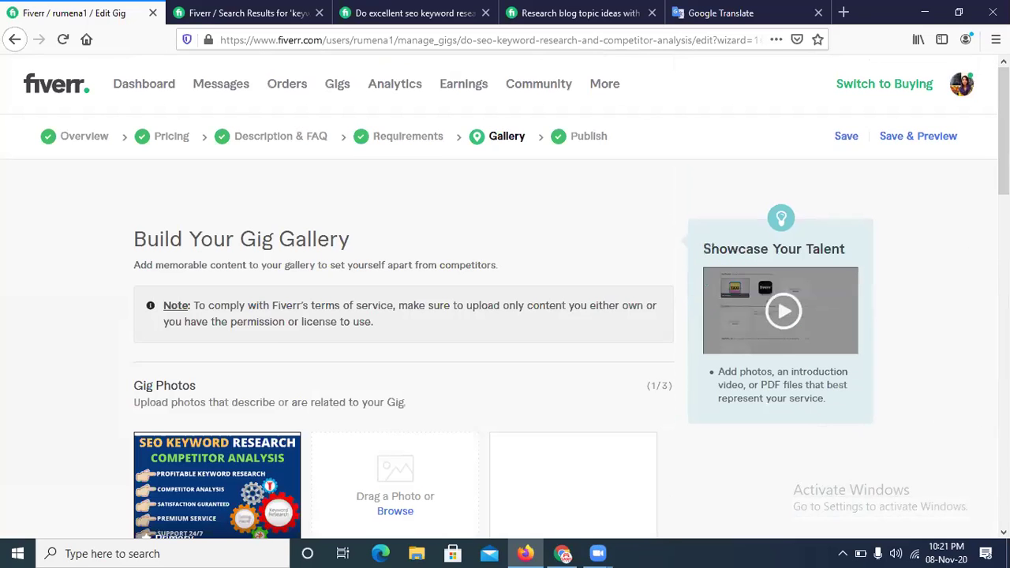
Accept the declaration of ownership for the gallery materials, save the Gallery and publish the gig.
scroll(403, 490, down, 10)
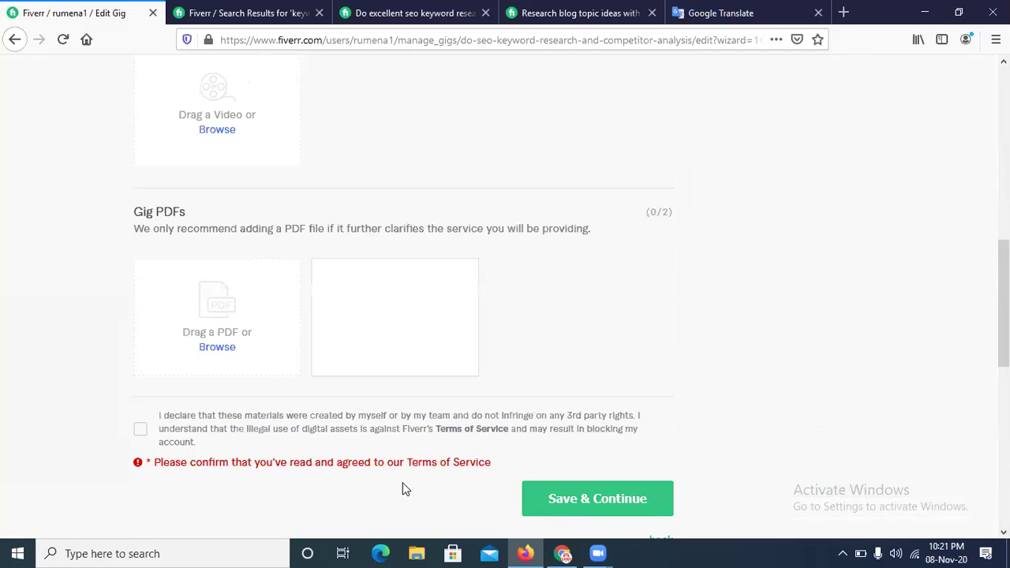
click(140, 432)
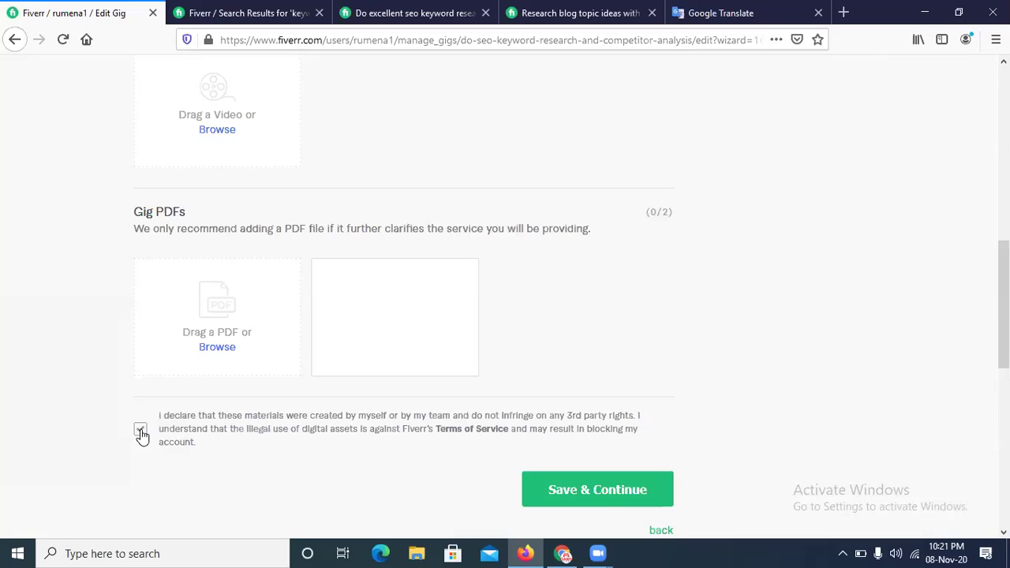
click(607, 497)
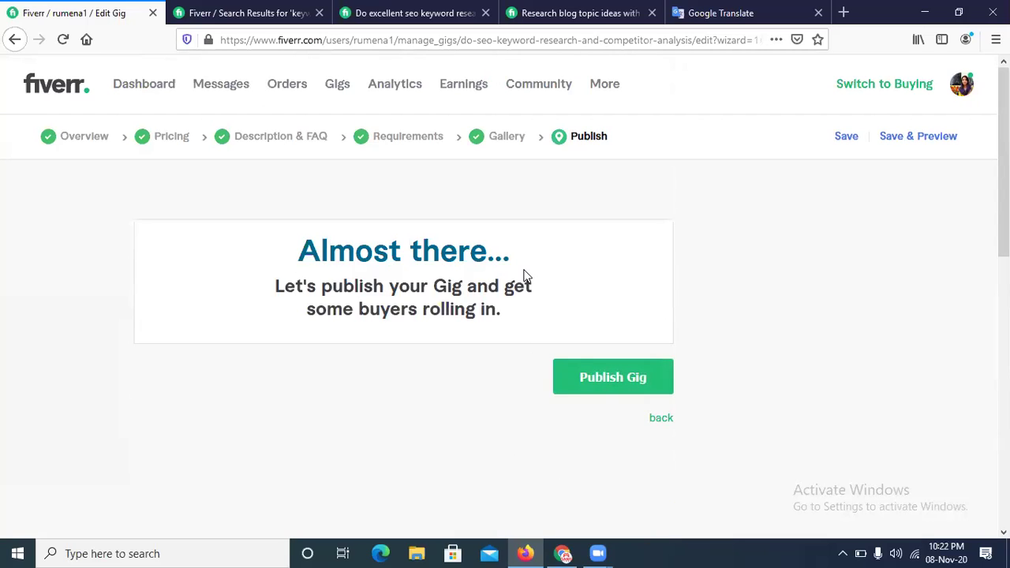
click(599, 387)
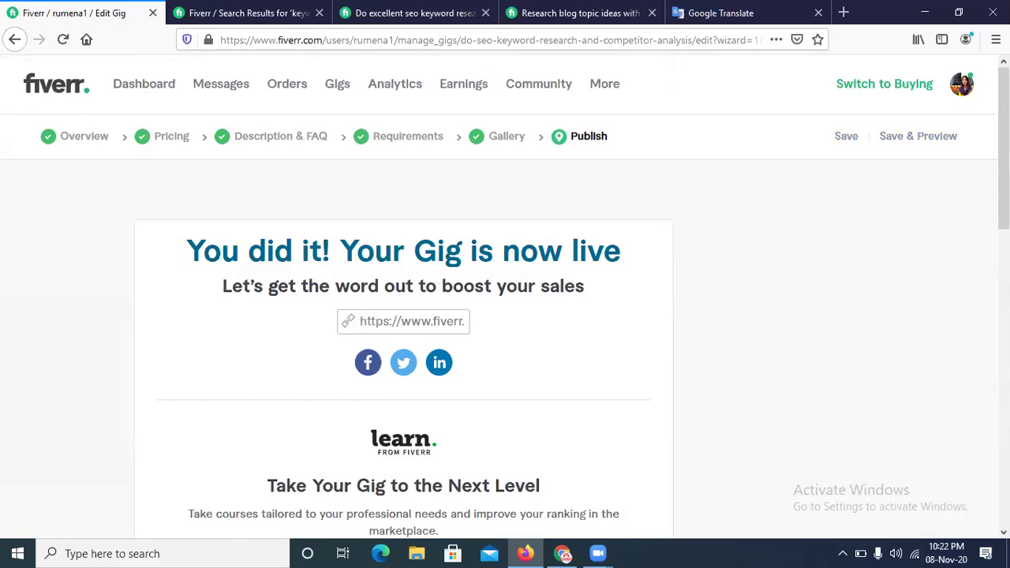
Finish the publishing wizard, dismiss the congratulations banner and show the active gigs.
scroll(660, 509, down, 3)
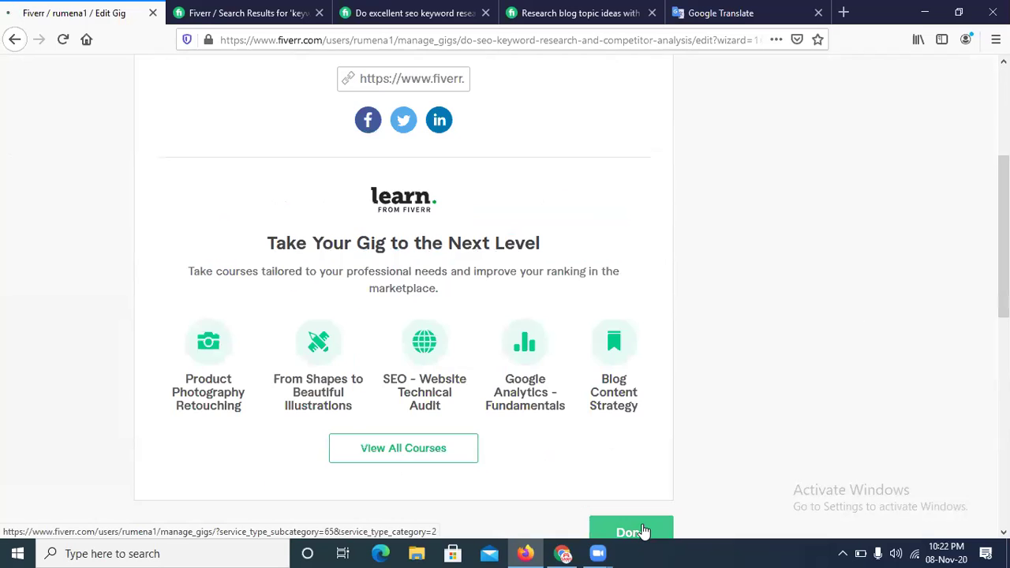
click(640, 533)
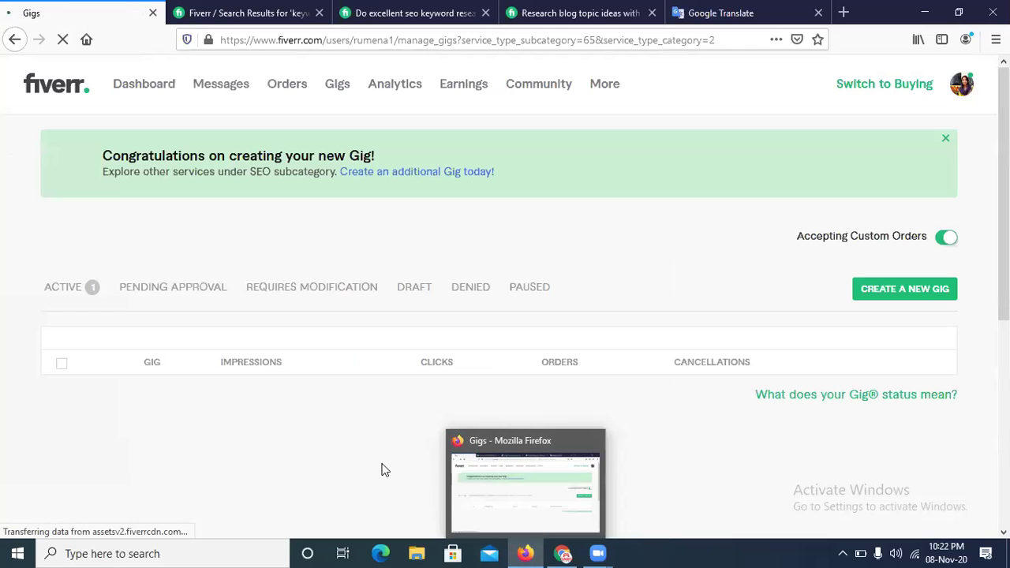
click(947, 142)
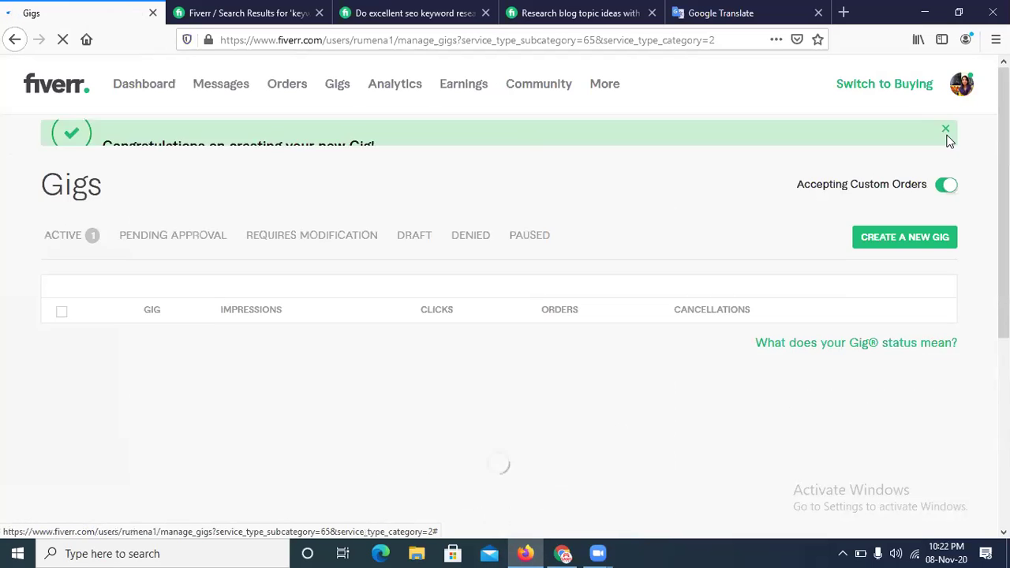
click(52, 207)
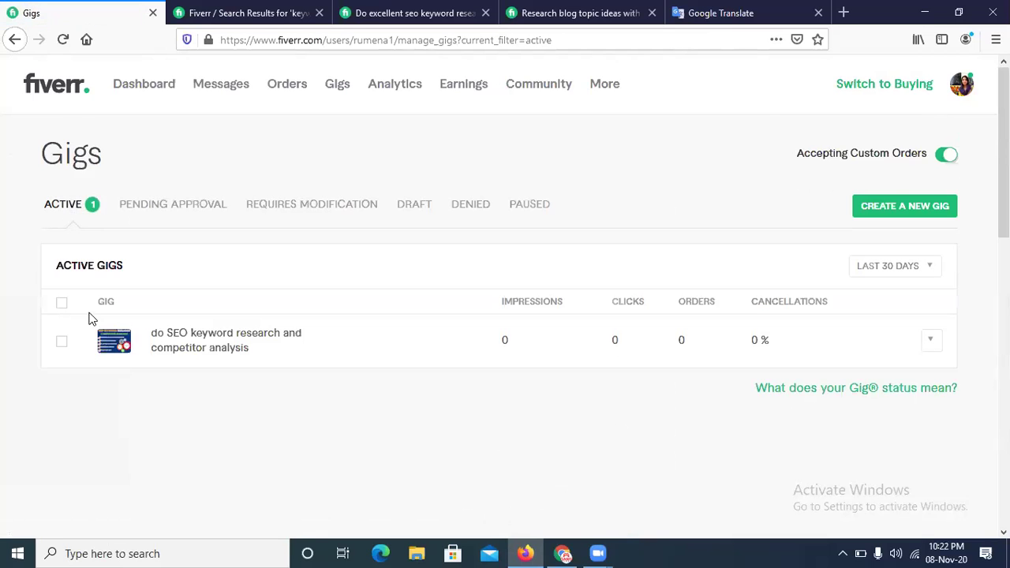
Pause the active "do SEO keyword research and competitor analysis" gig.
click(61, 343)
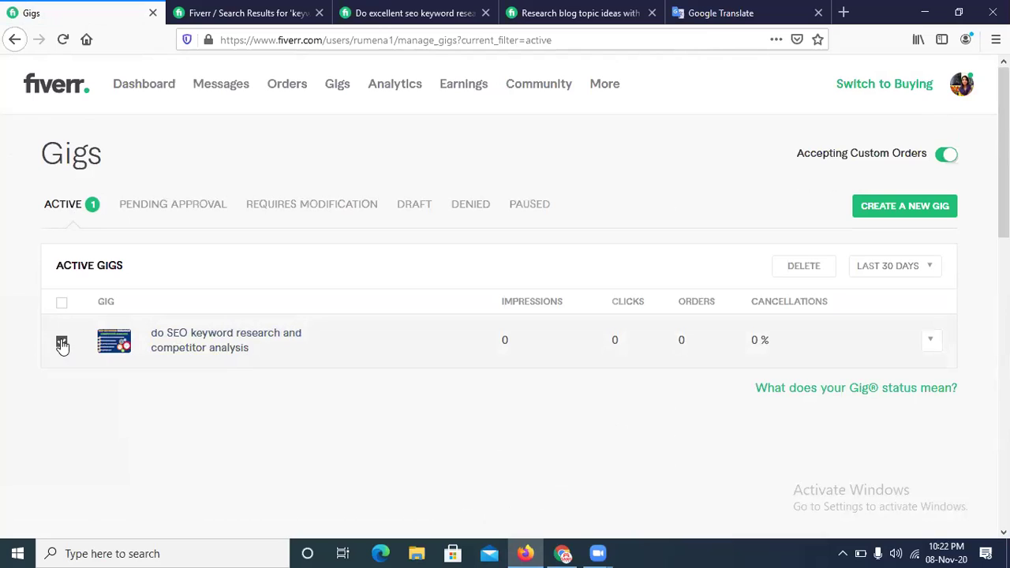
click(933, 345)
click(857, 382)
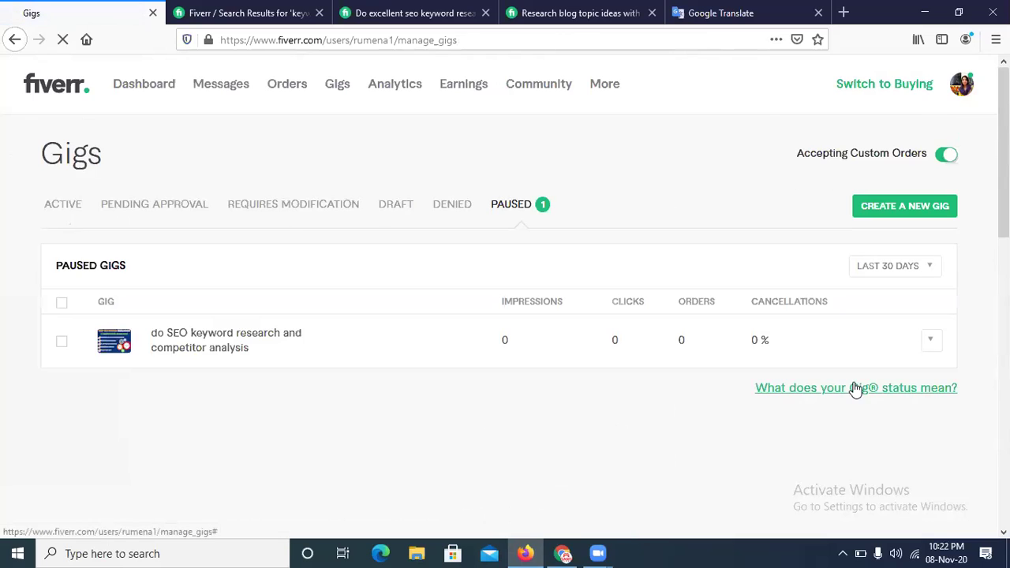
Open the paused gig for editing and set its category to Digital Marketing > SEO with the service type Keyword Research.
click(63, 342)
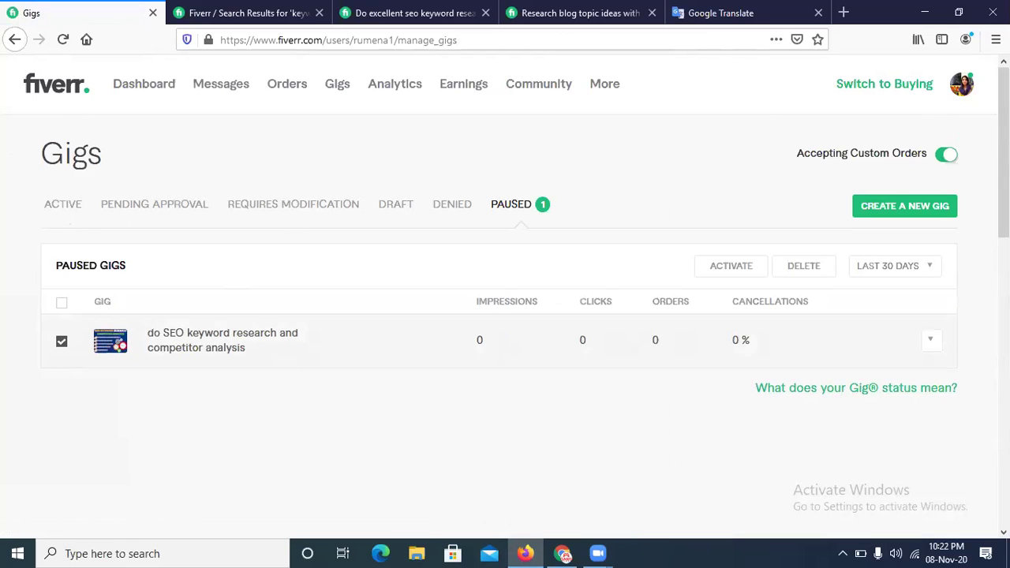
click(935, 345)
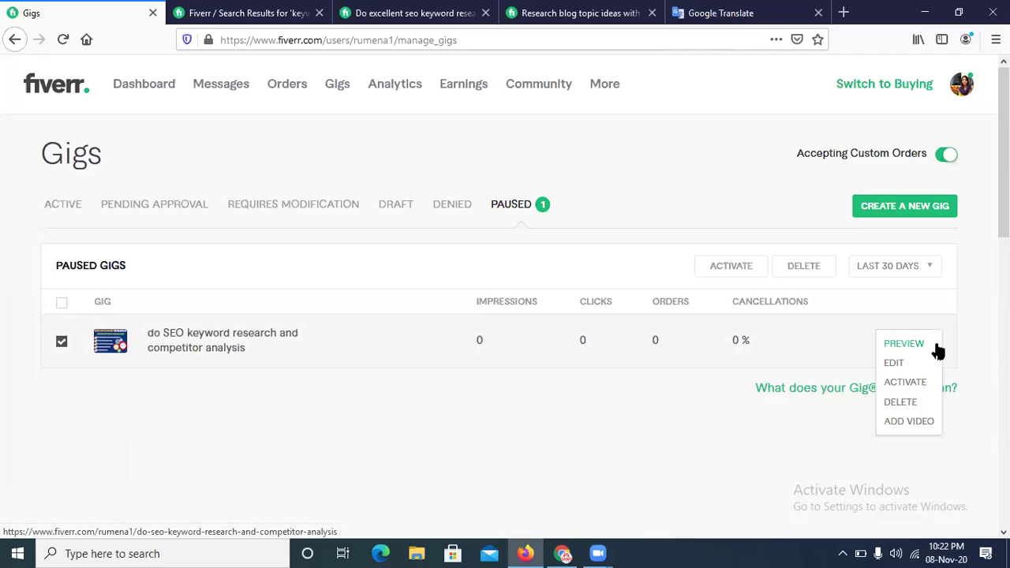
click(899, 363)
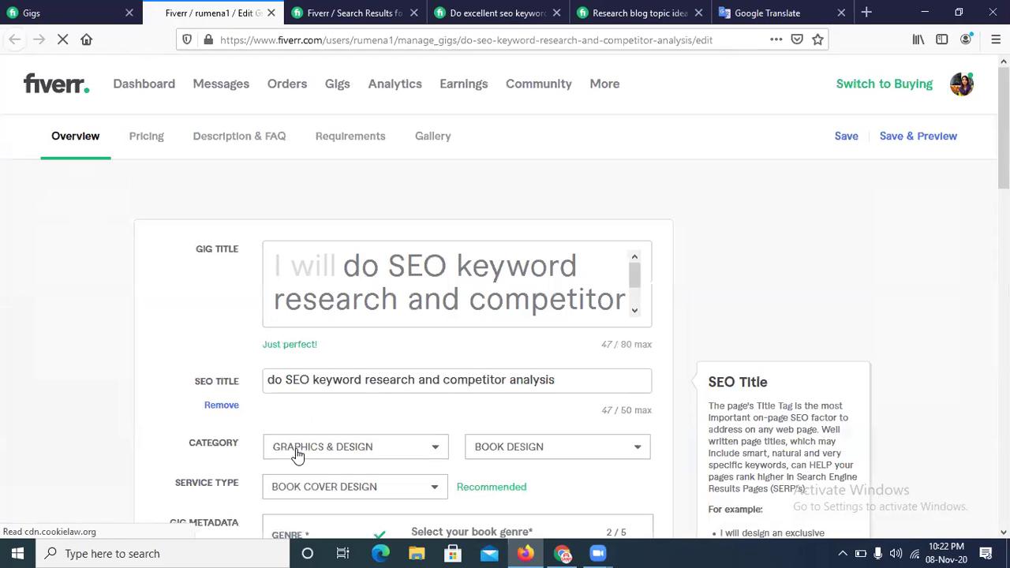
scroll(920, 211, down, 3)
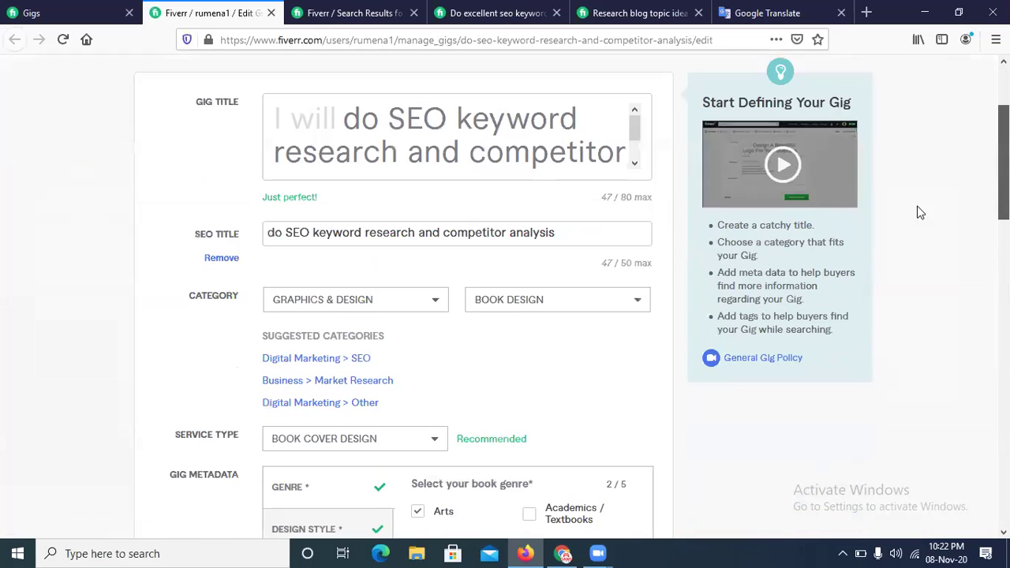
click(345, 359)
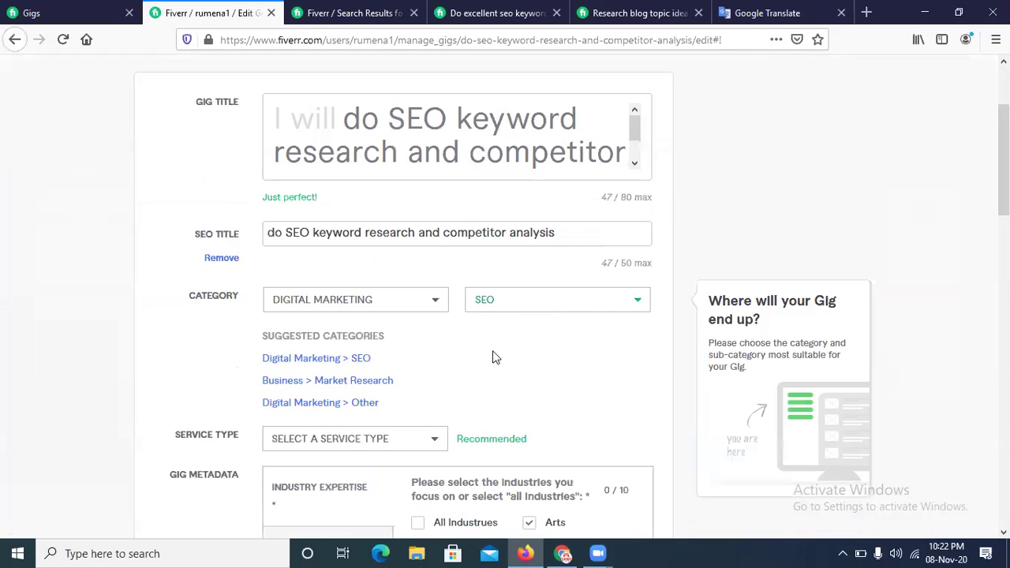
click(322, 450)
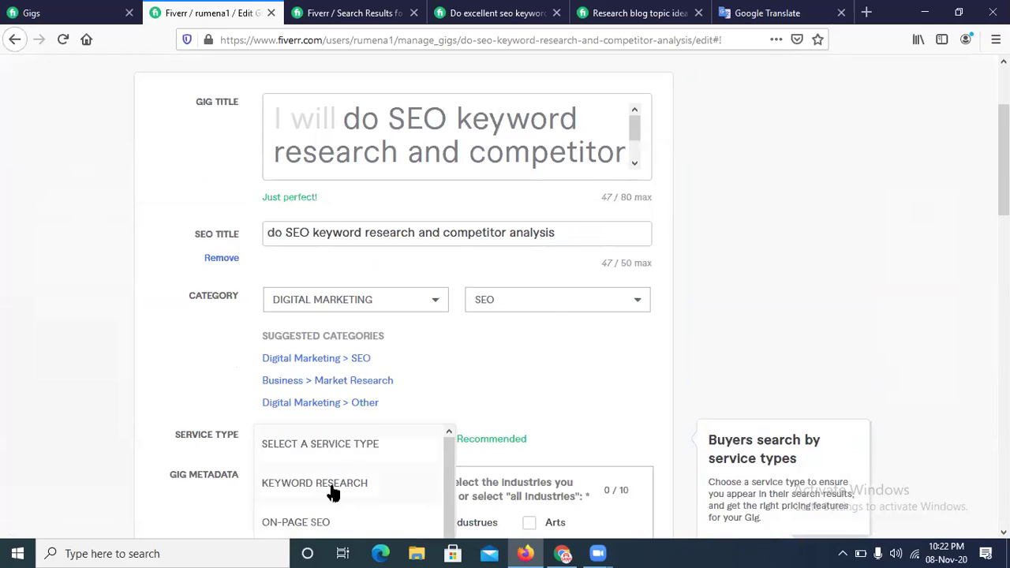
click(333, 482)
Select the industries Arts, Crypto & Blockchain, E-Commerce, Games, Government & Public Sector, Financial Services/Banking, Education, Cyber Security and Business.
scroll(572, 297, down, 2)
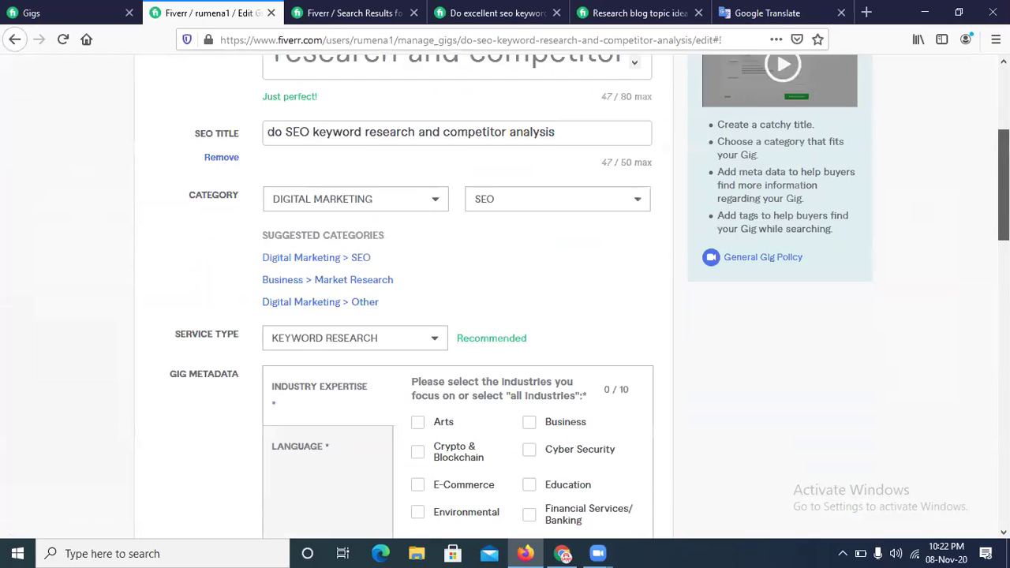
scroll(550, 249, down, 2)
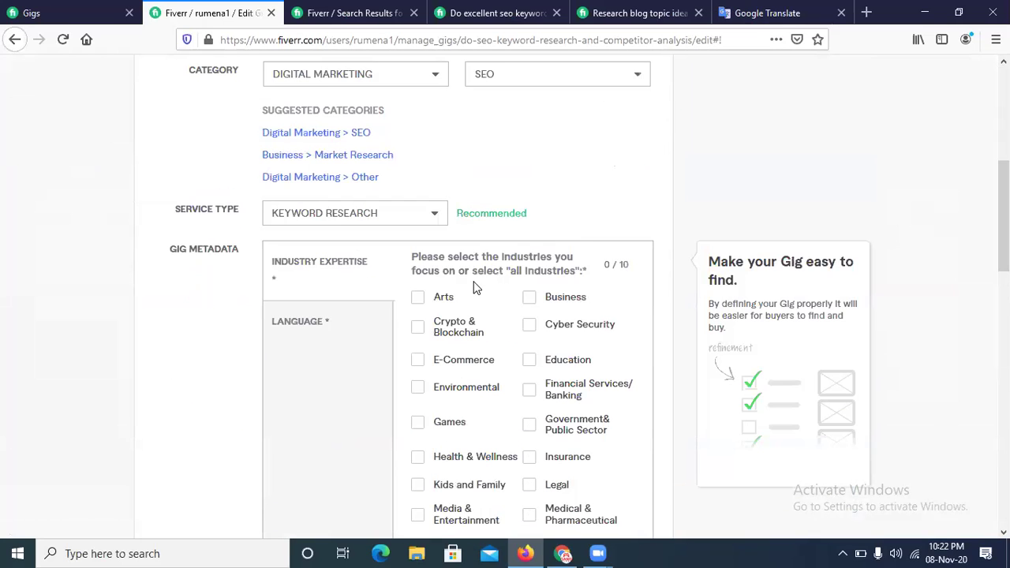
click(417, 301)
click(418, 328)
click(418, 362)
click(419, 426)
click(529, 426)
click(530, 392)
click(529, 360)
click(529, 325)
click(531, 299)
Set English as the service language in the gig metadata and save the Overview changes.
click(302, 325)
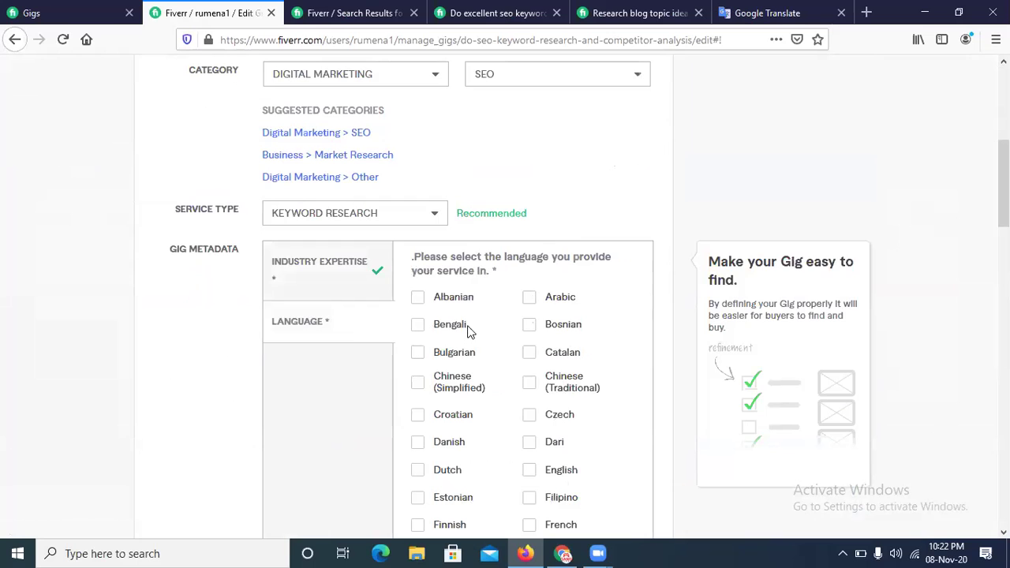
click(529, 470)
scroll(961, 375, down, 15)
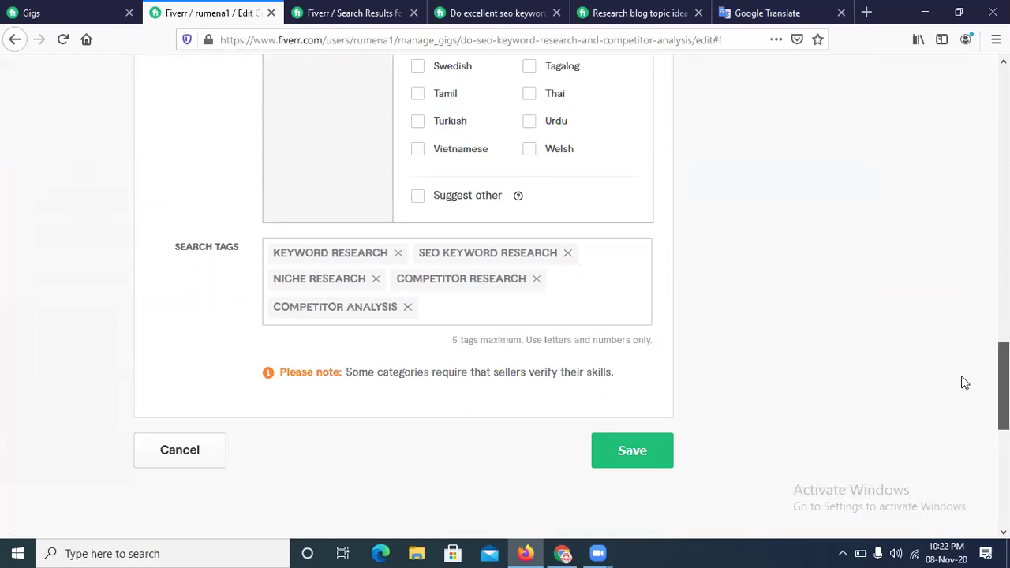
click(645, 447)
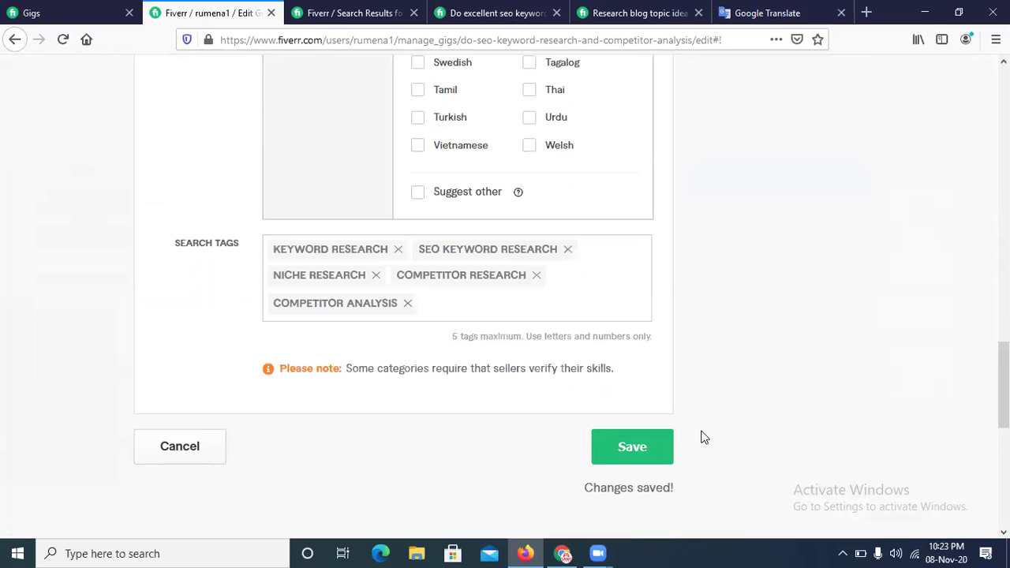
Save the gig's Pricing section and its Description & FAQ section.
drag(1003, 385, 1003, 155)
scroll(175, 177, up, 5)
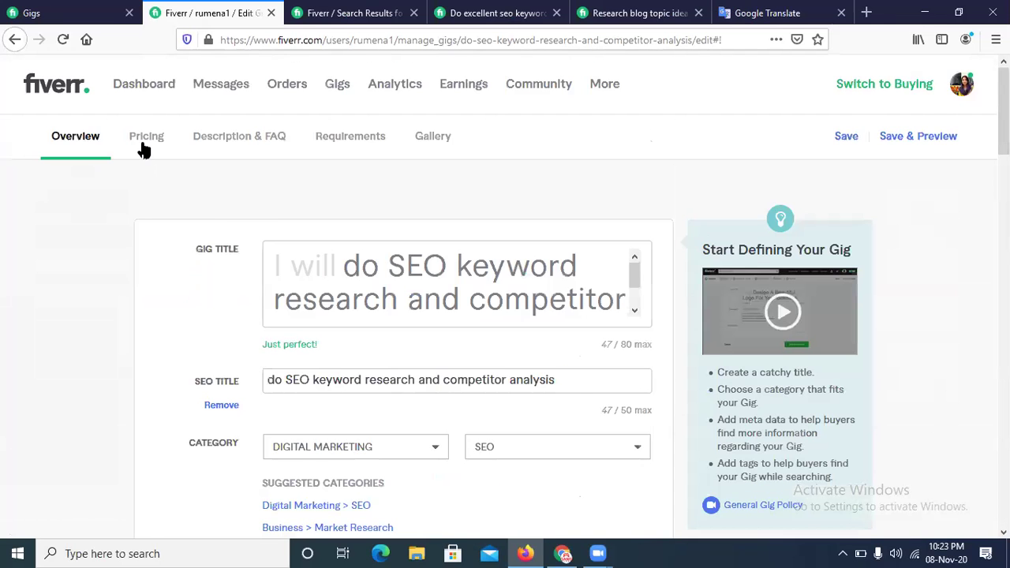
click(141, 146)
scroll(639, 268, down, 15)
click(639, 264)
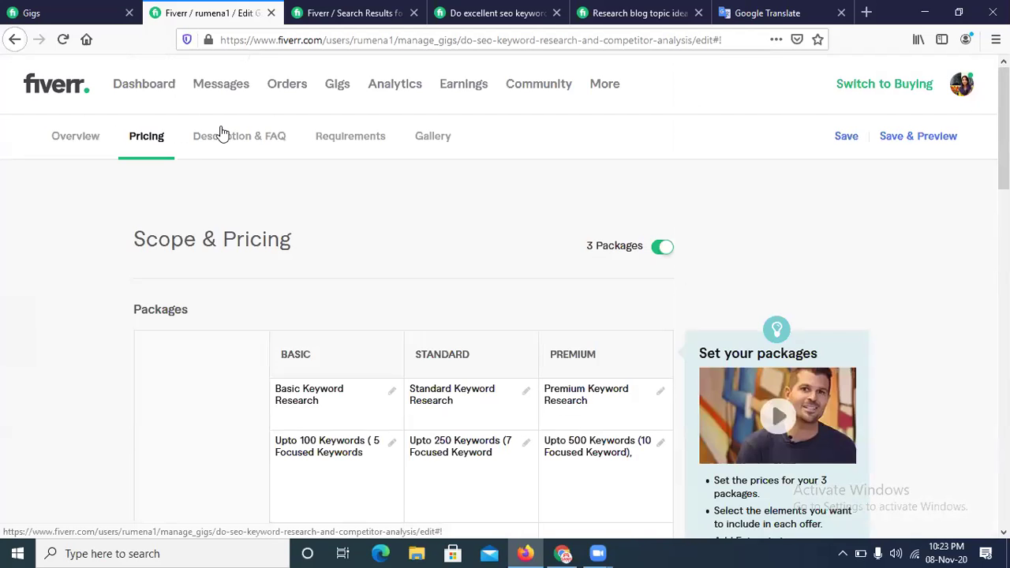
click(219, 136)
scroll(680, 363, down, 10)
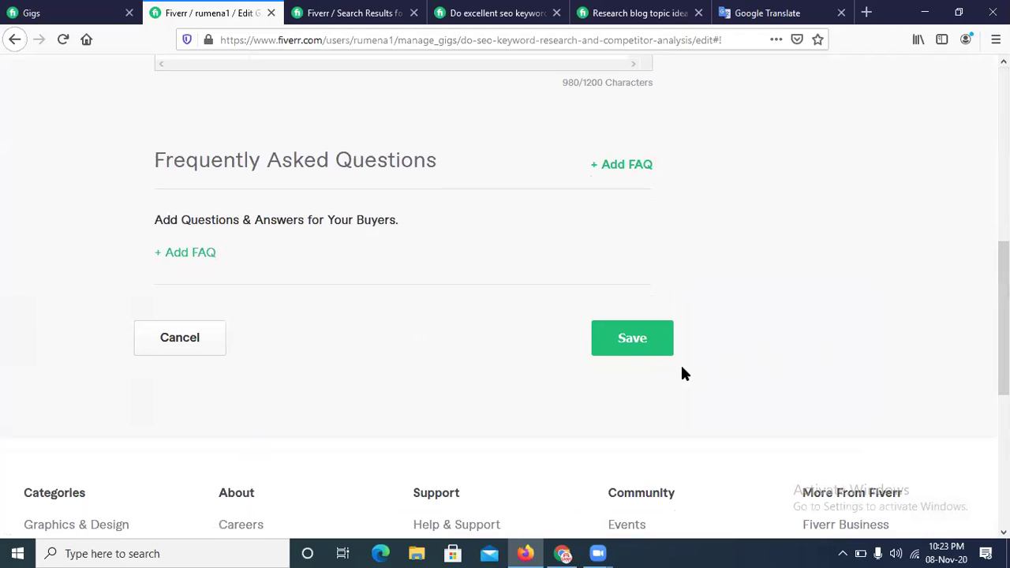
click(623, 341)
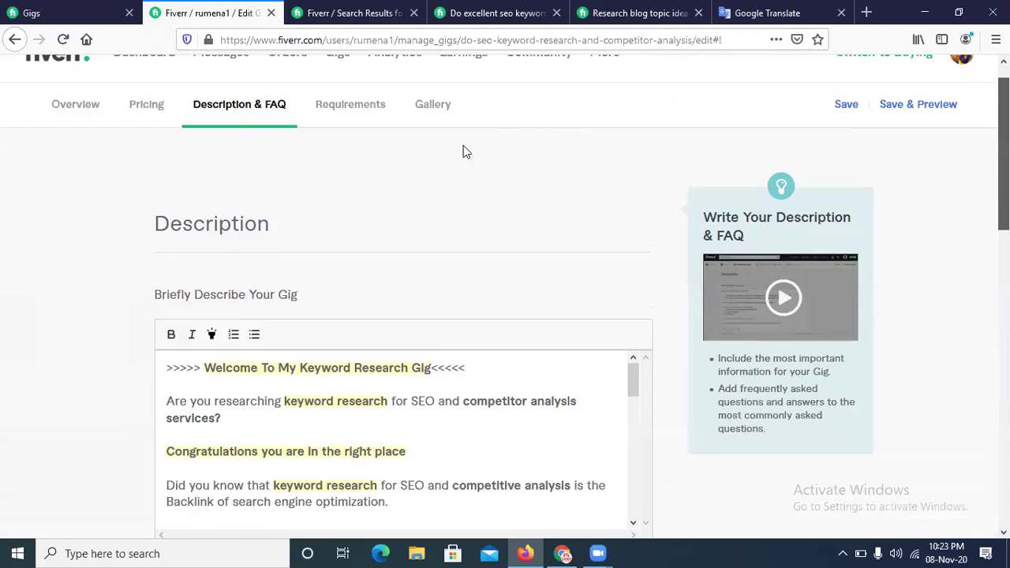
Save the gig's Requirements section and its Gallery section.
click(357, 143)
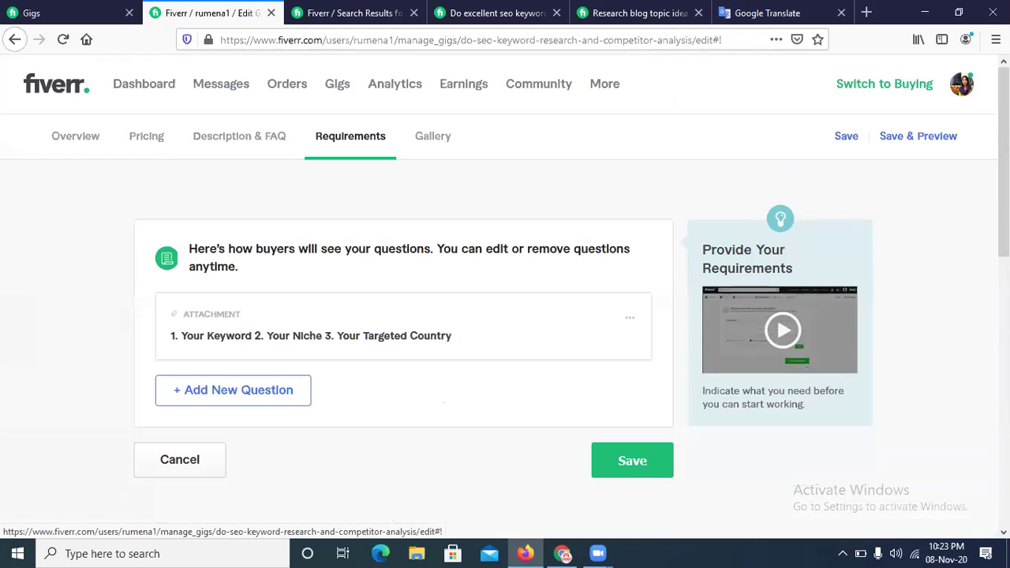
click(631, 467)
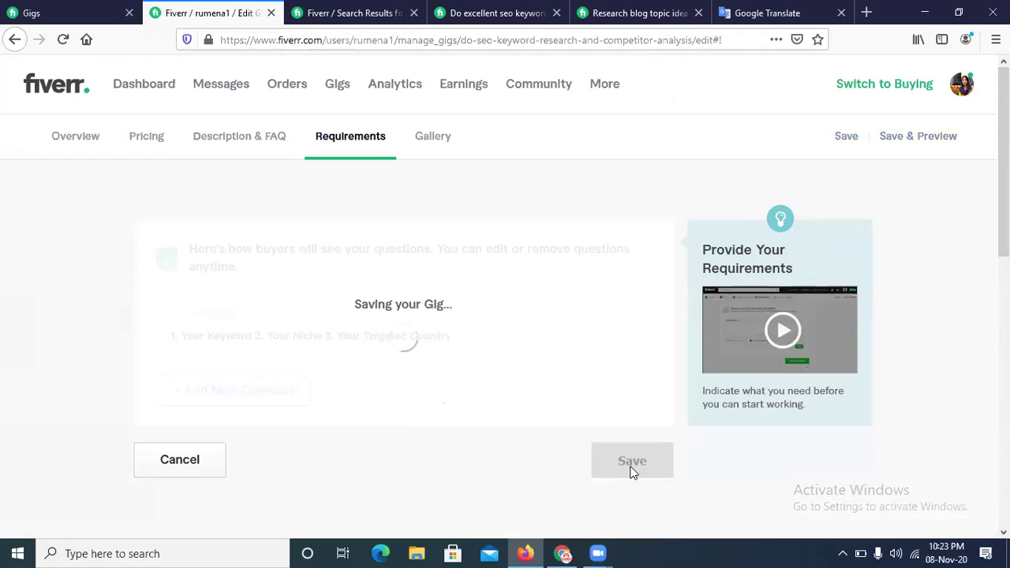
click(440, 143)
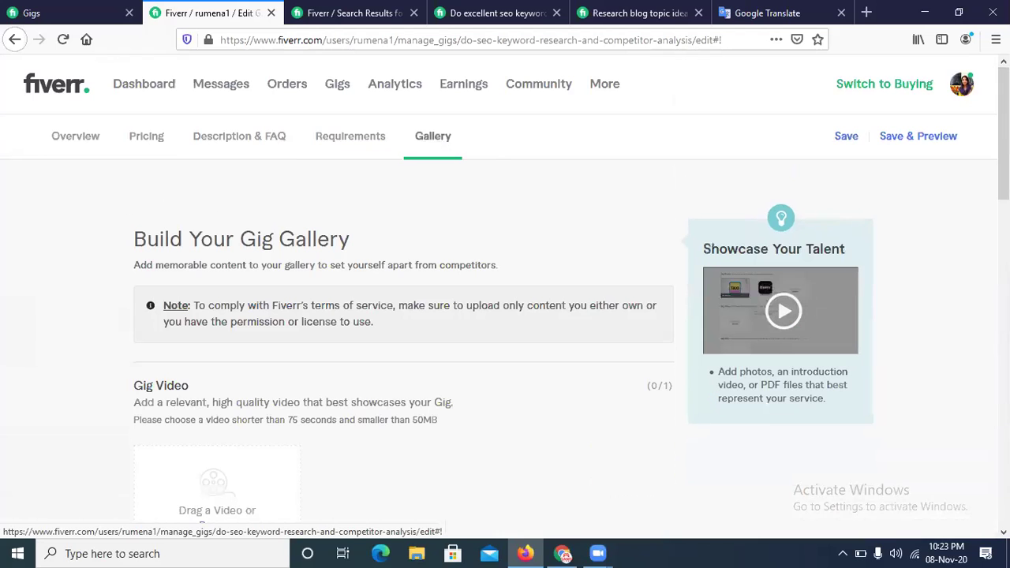
scroll(898, 382, down, 3)
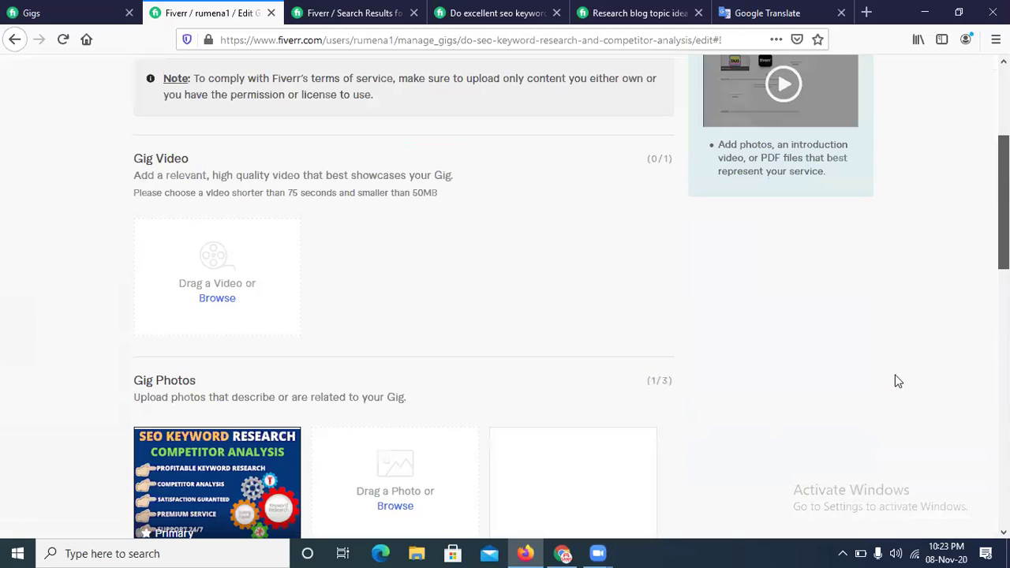
scroll(628, 473, down, 4)
click(624, 526)
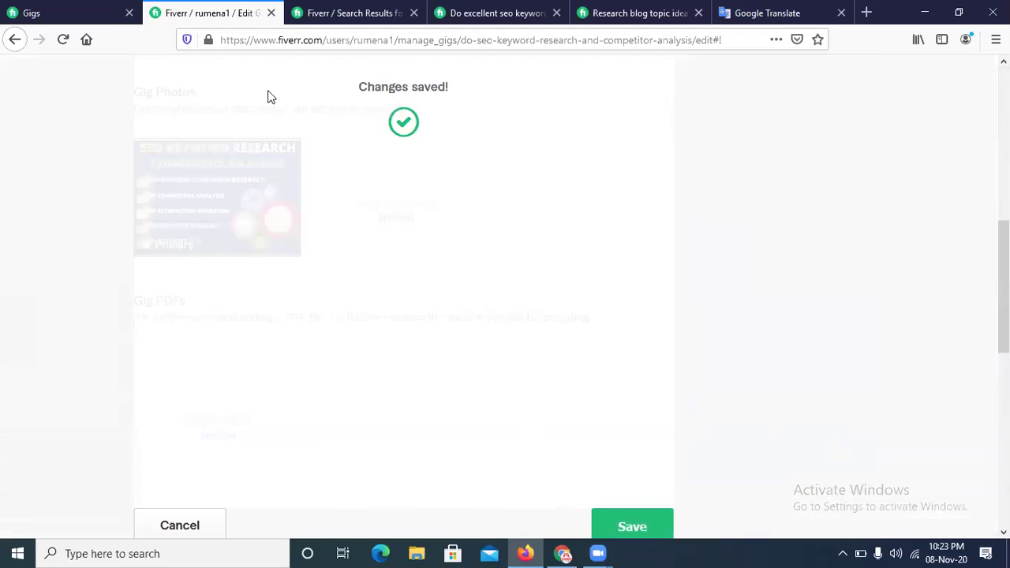
Close the gig editor, reload the gig list and activate the paused "do SEO keyword research and competitor analysis" gig.
click(271, 13)
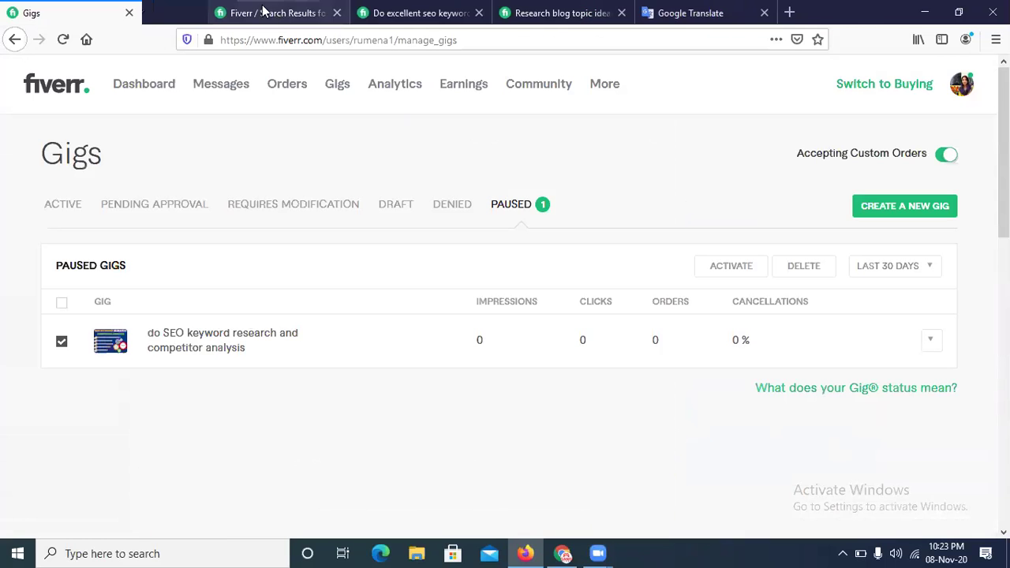
click(67, 45)
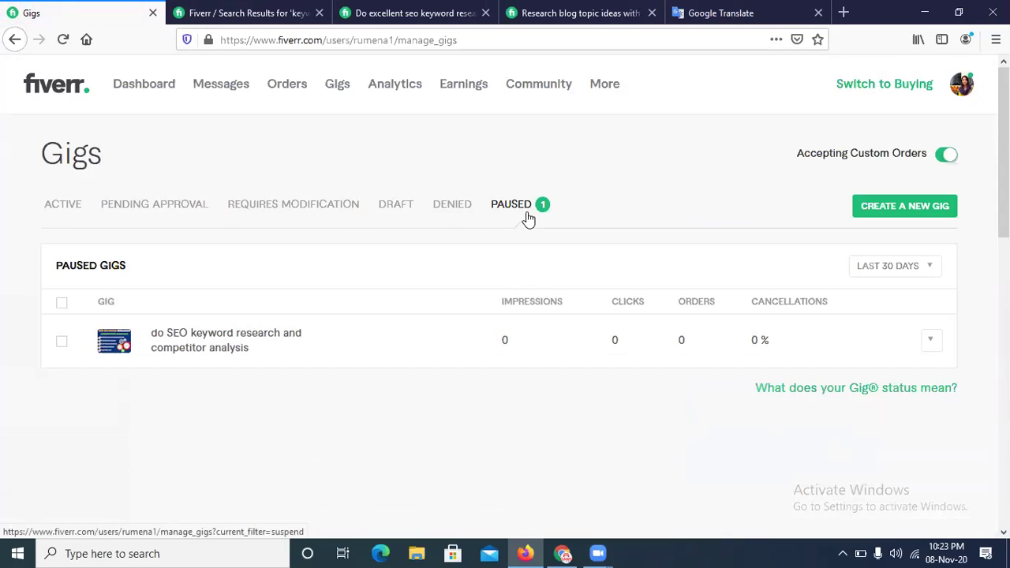
click(62, 344)
click(731, 266)
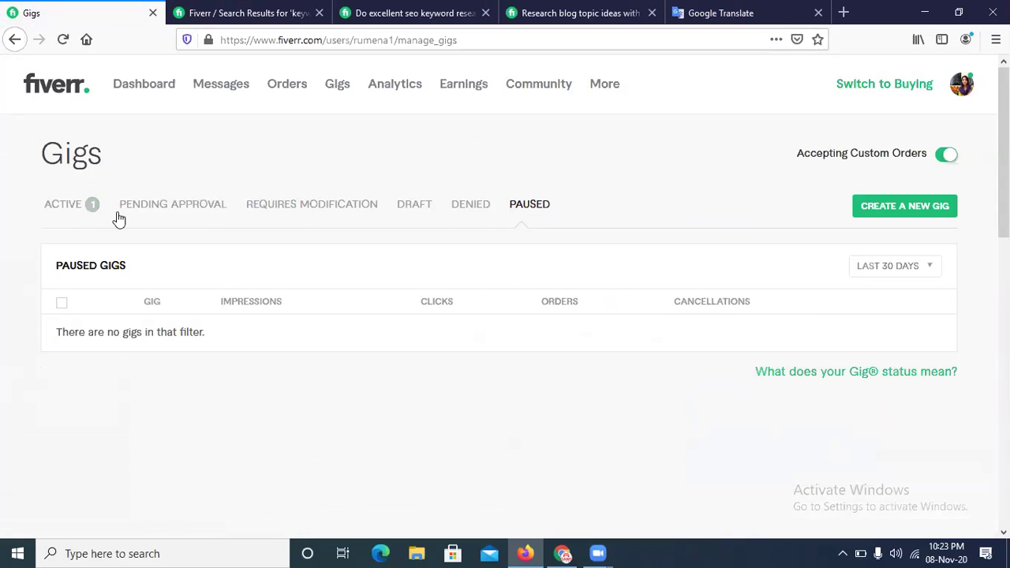
Preview the reactivated gig from the active gigs list and review its packages and description on the public page.
click(56, 209)
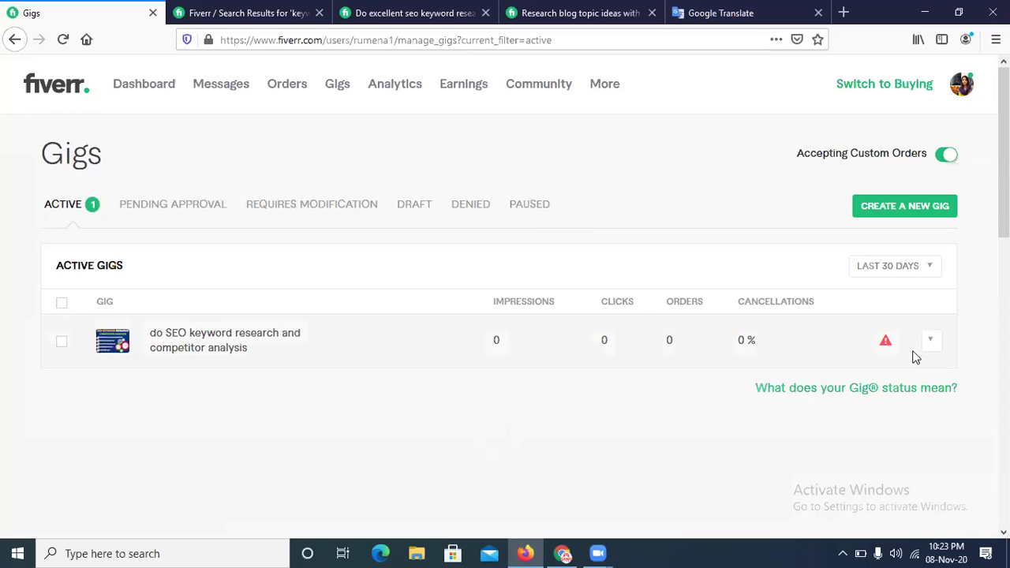
click(932, 341)
click(877, 342)
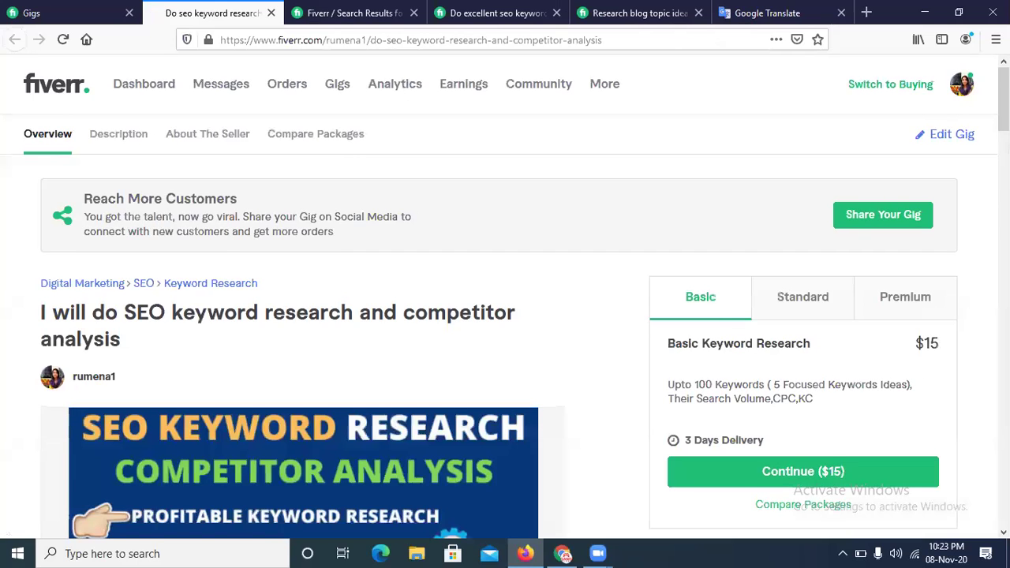
scroll(242, 256, down, 1)
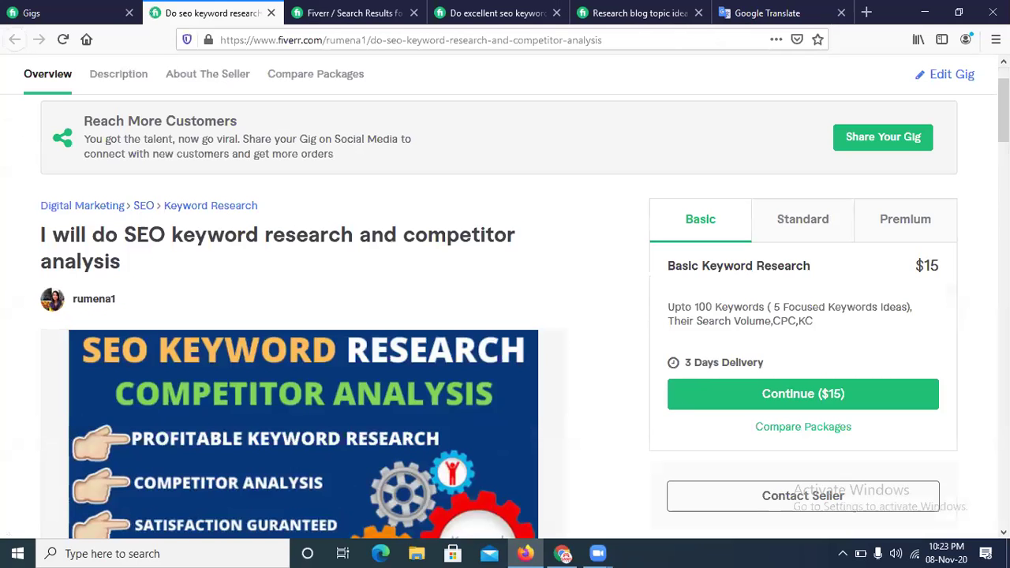
scroll(316, 316, down, 5)
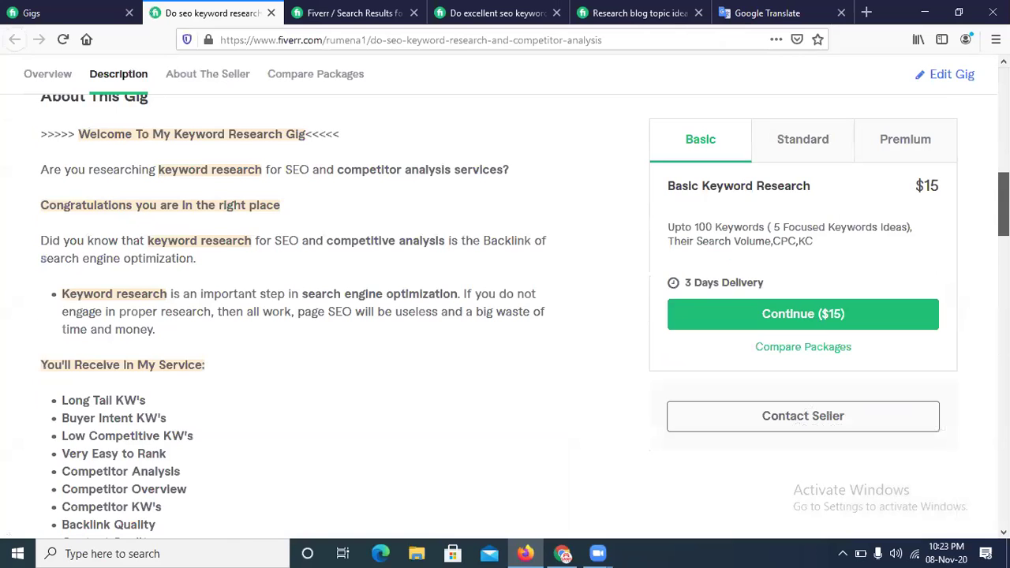
scroll(668, 186, down, 8)
scroll(668, 186, up, 6)
scroll(946, 111, up, 6)
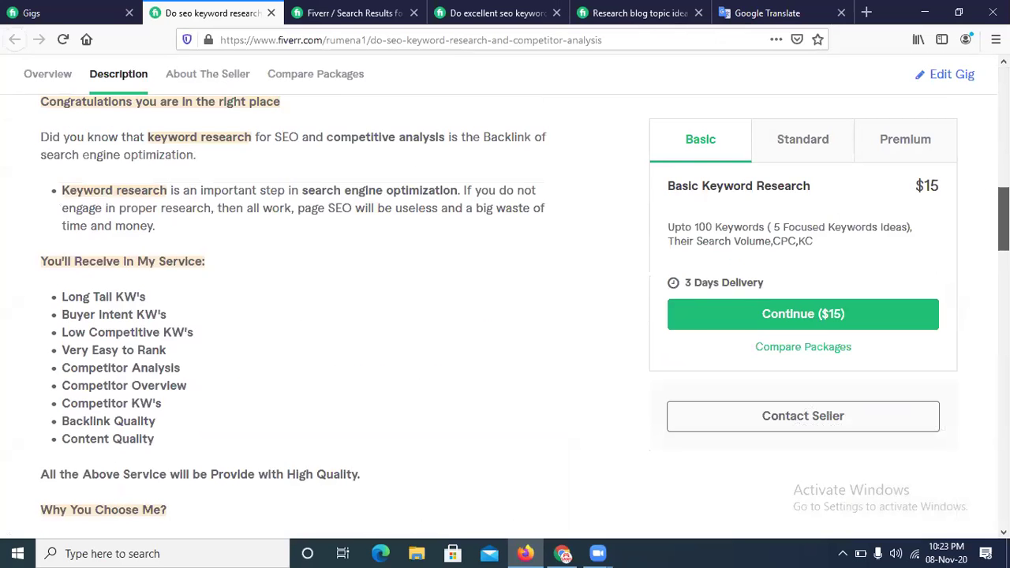